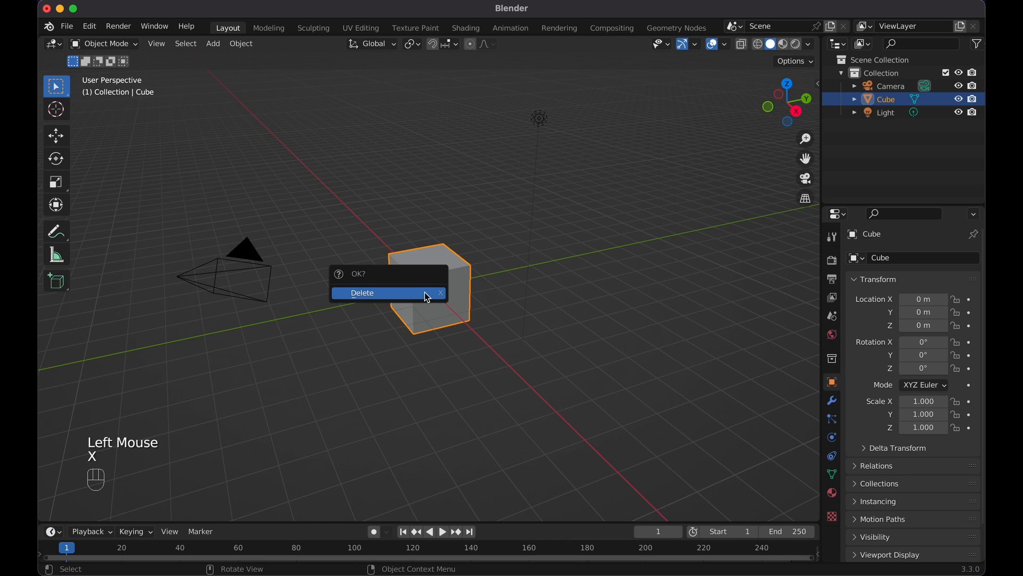
# Delete the default cube and add a mesh plane at the world origin.
pyautogui.click(428, 295)
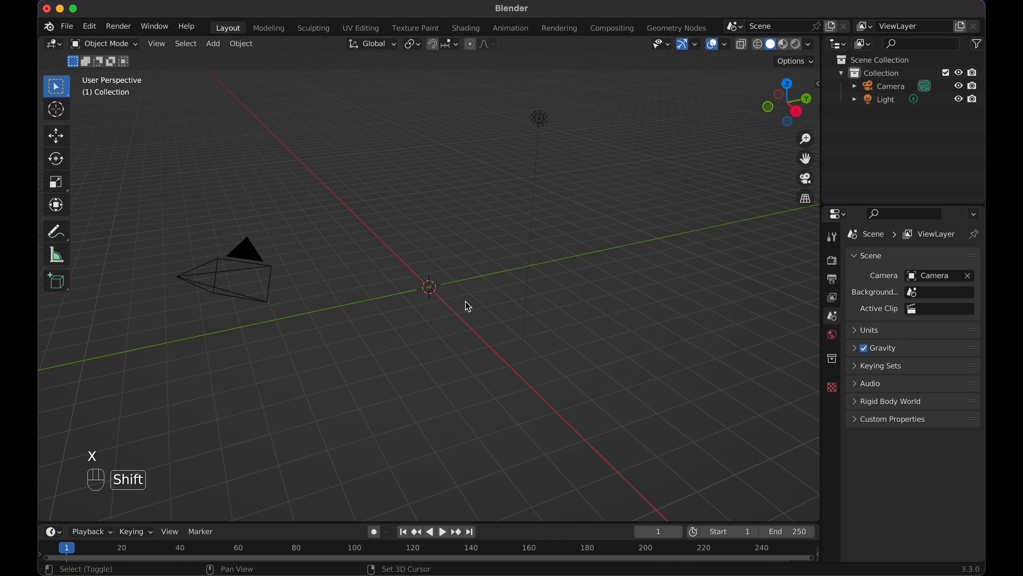
pyautogui.hotkey('shift', 'a')
pyautogui.moveTo(467, 306)
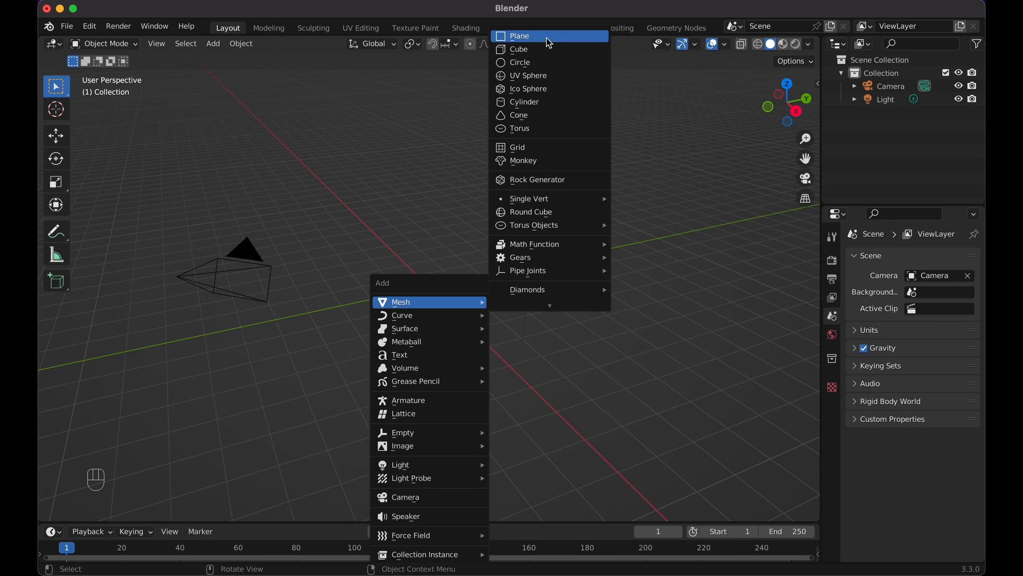
pyautogui.click(550, 37)
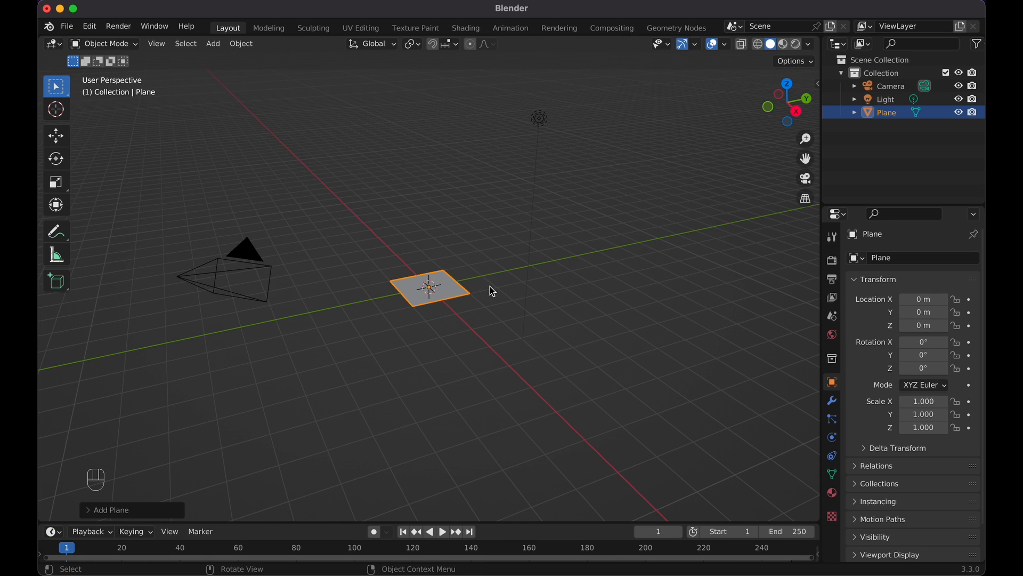
# Scale the plane uniformly by a factor of 4.
pyautogui.press('s')
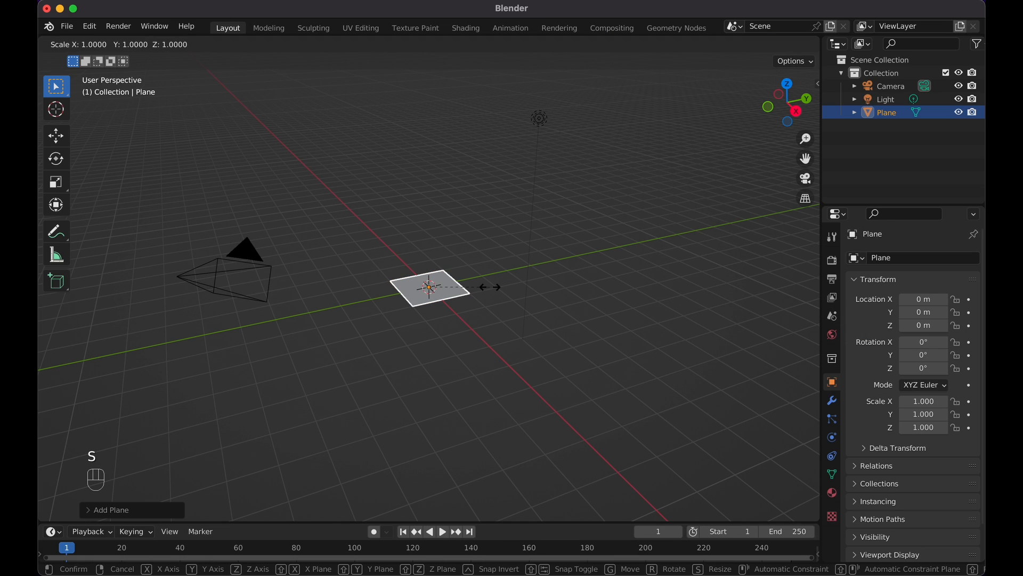
pyautogui.press('KP_4')
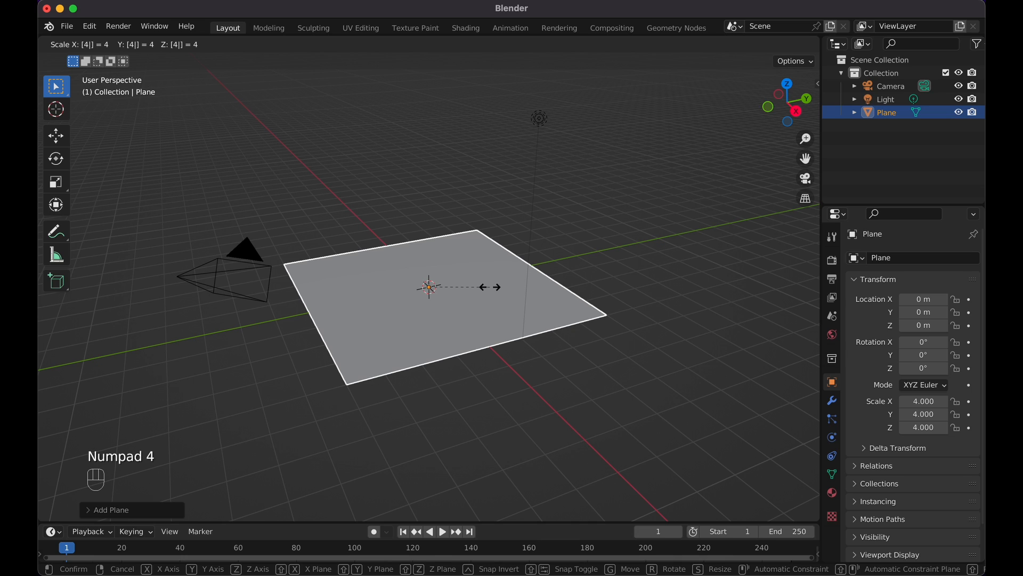
pyautogui.click(493, 291)
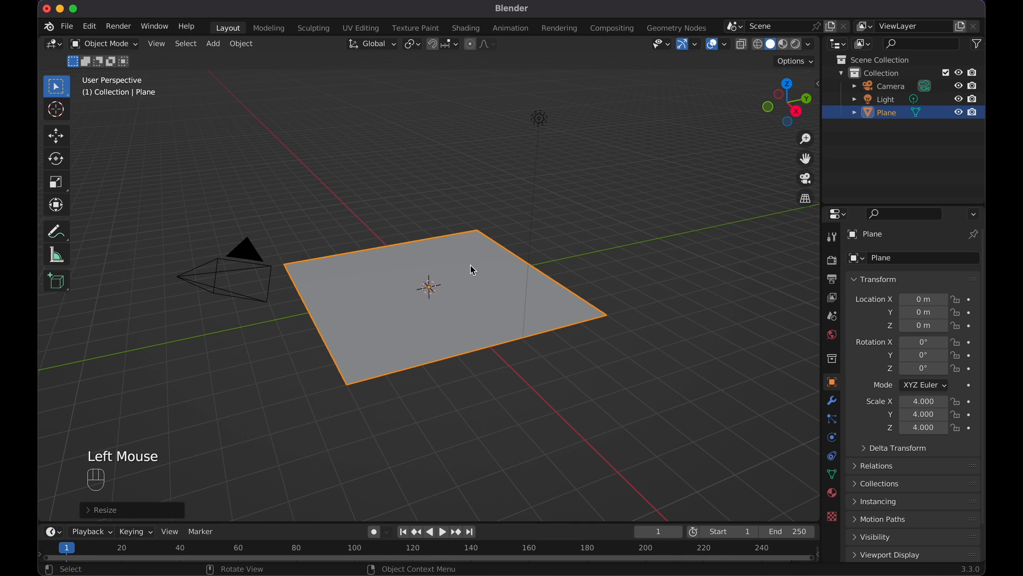
# Enter Edit Mode and extrude the plane's face upward about 0.81 m to form a slab.
pyautogui.press('Tab')
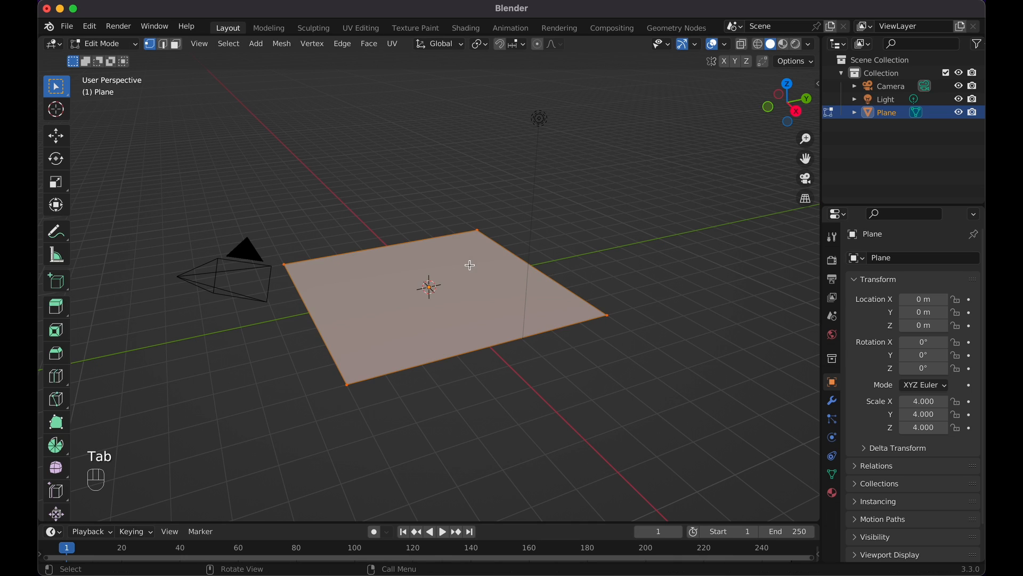
pyautogui.scroll(-5, 470, 265)
pyautogui.scroll(1, 469, 265)
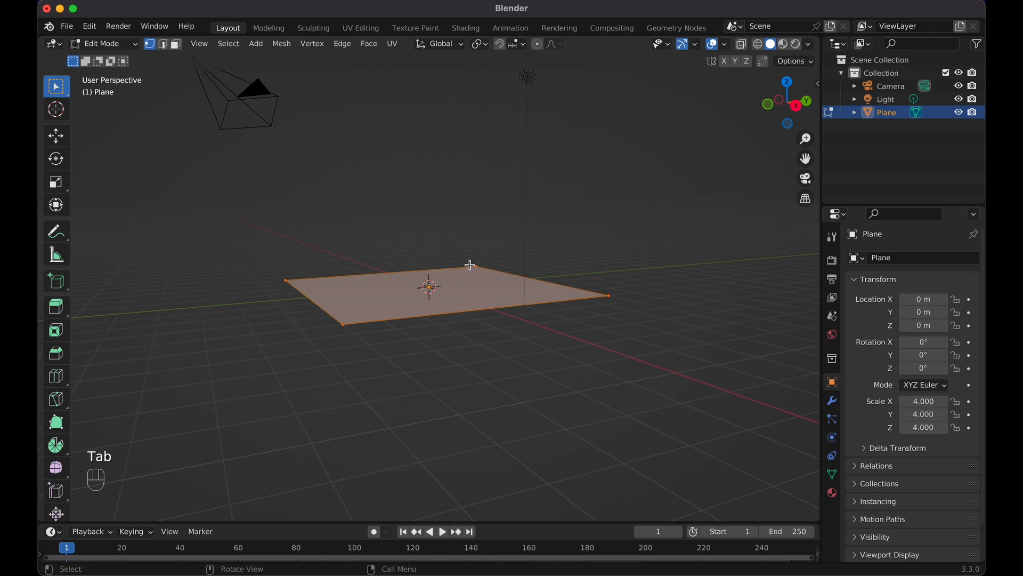
pyautogui.press('e')
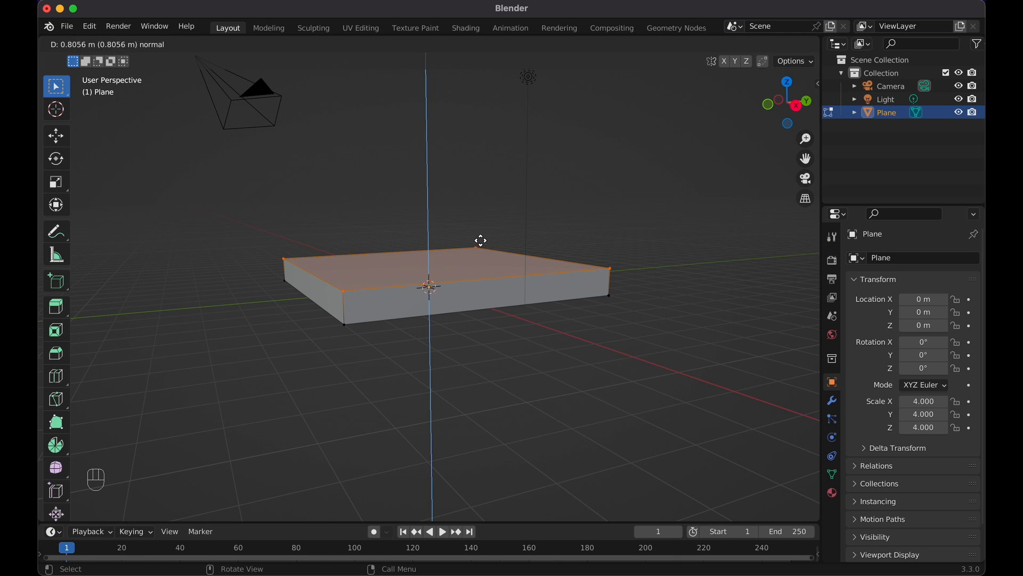
pyautogui.click(480, 239)
# Add eight evenly spaced loop cuts across the slab, running parallel to the Y axis, without sliding them.
pyautogui.scroll(-5, 481, 240)
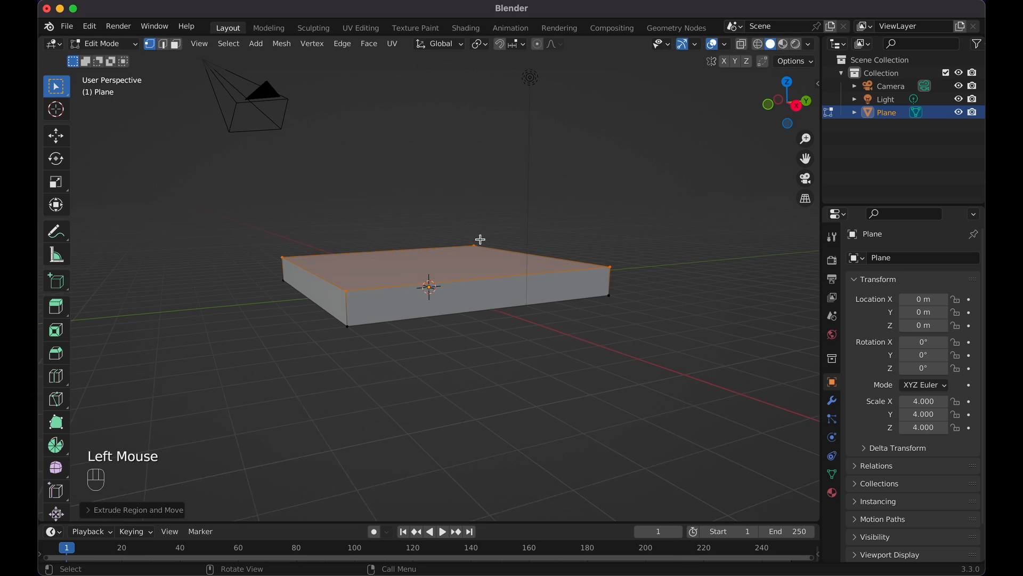
pyautogui.hscroll(-5, 480, 240)
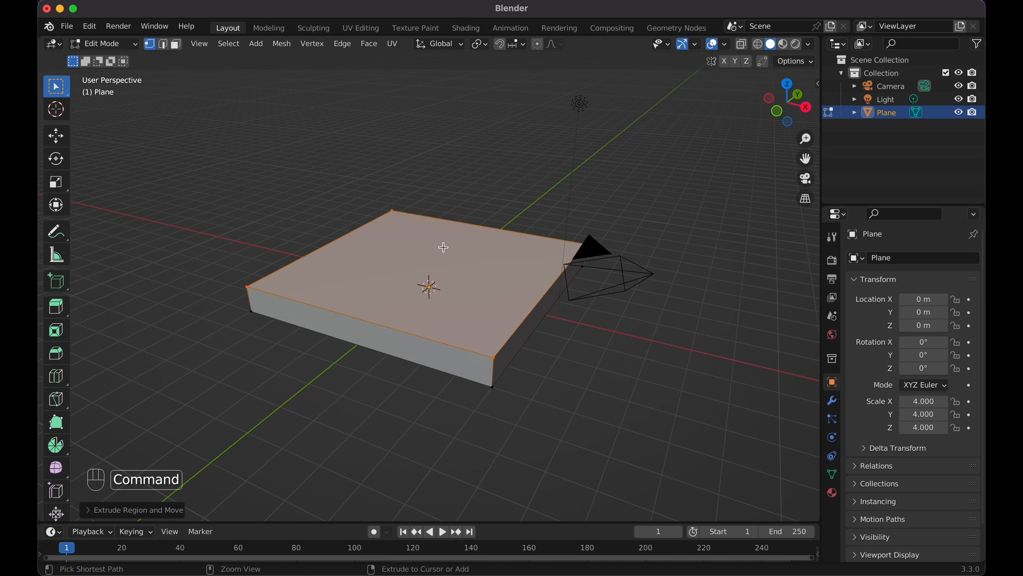
pyautogui.press('super+r')
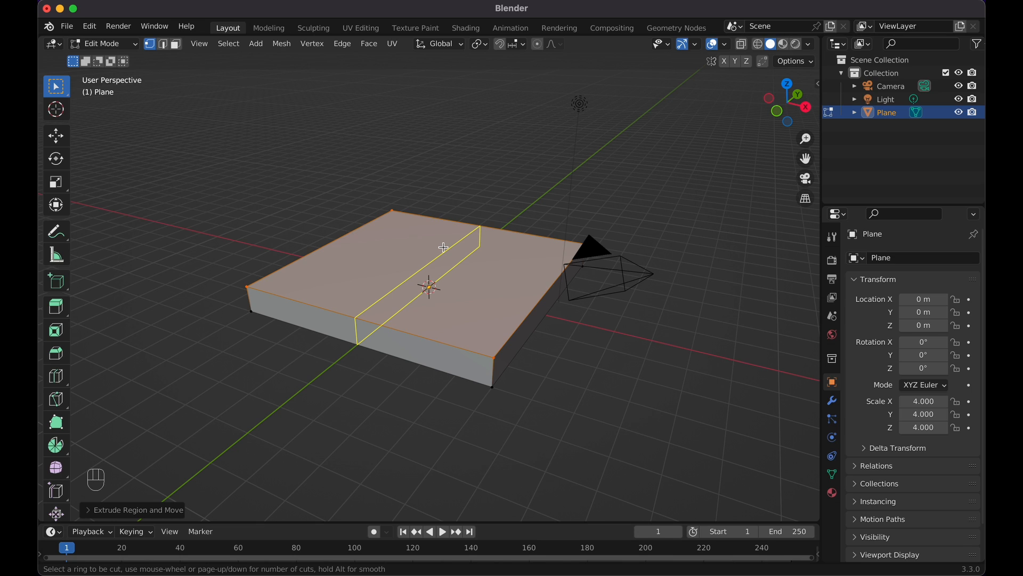
pyautogui.press('8')
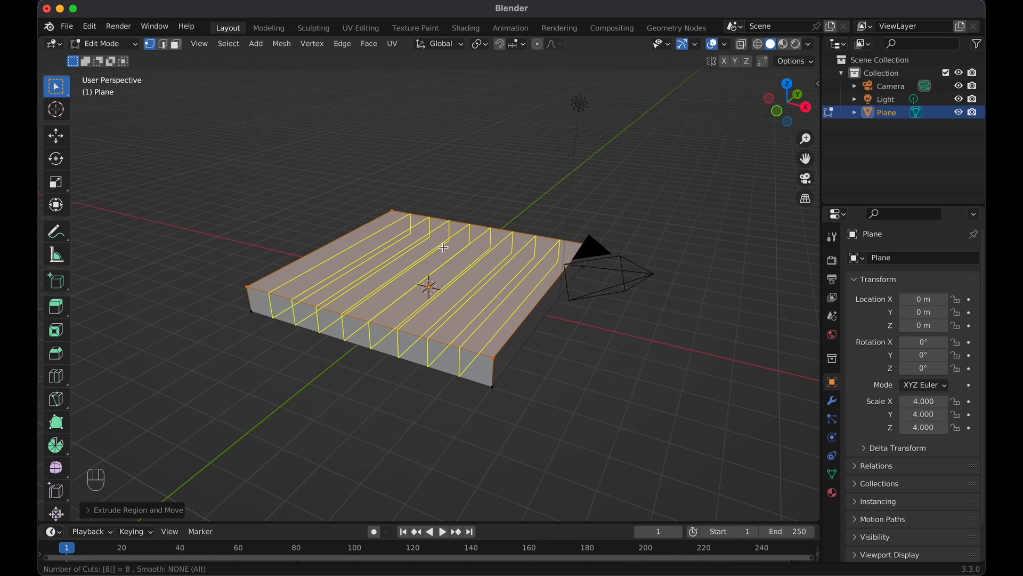
pyautogui.click(444, 247)
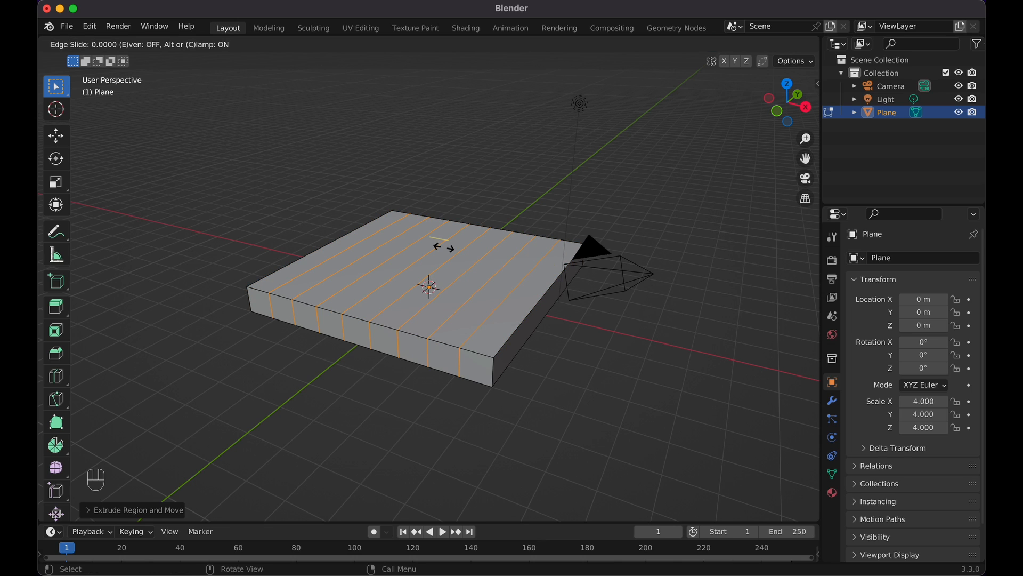
pyautogui.press('Escape')
# Add eight evenly spaced loop cuts parallel to the X axis to form a grid, and deselect the mesh.
pyautogui.hscroll(10, 443, 247)
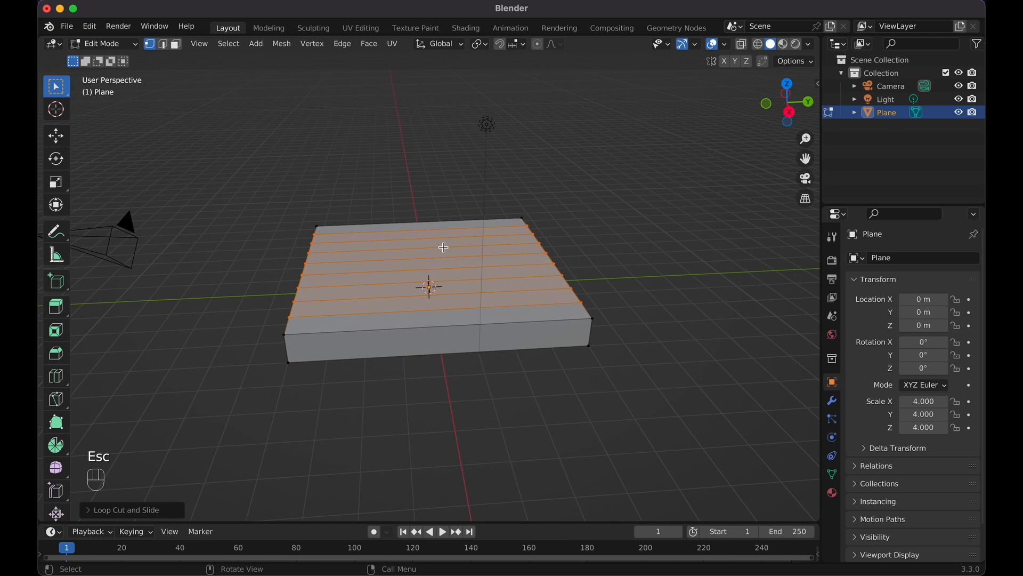
pyautogui.press('KP_1')
pyautogui.press('KP_3')
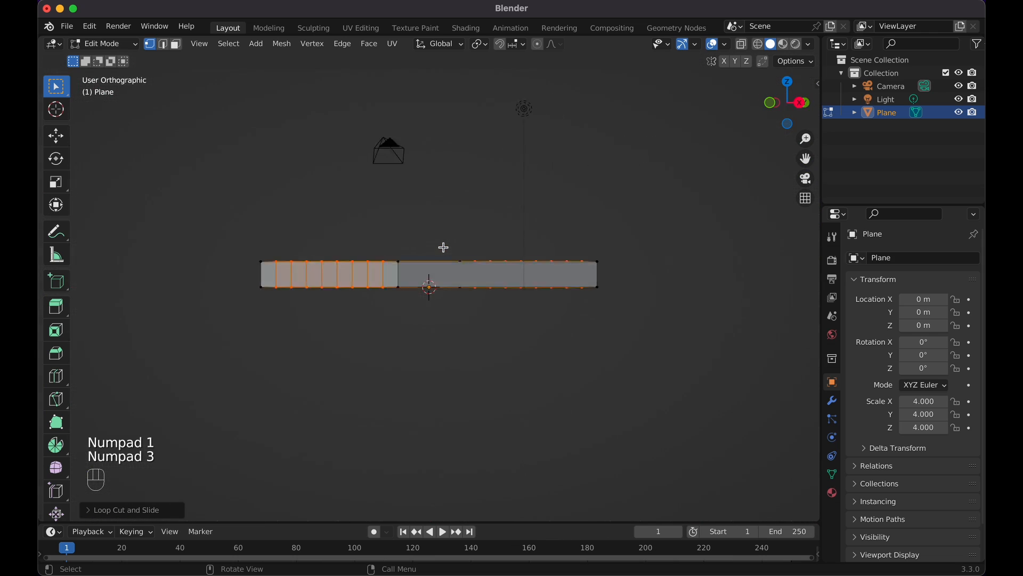
pyautogui.scroll(-10, 443, 247)
pyautogui.hscroll(5, 443, 247)
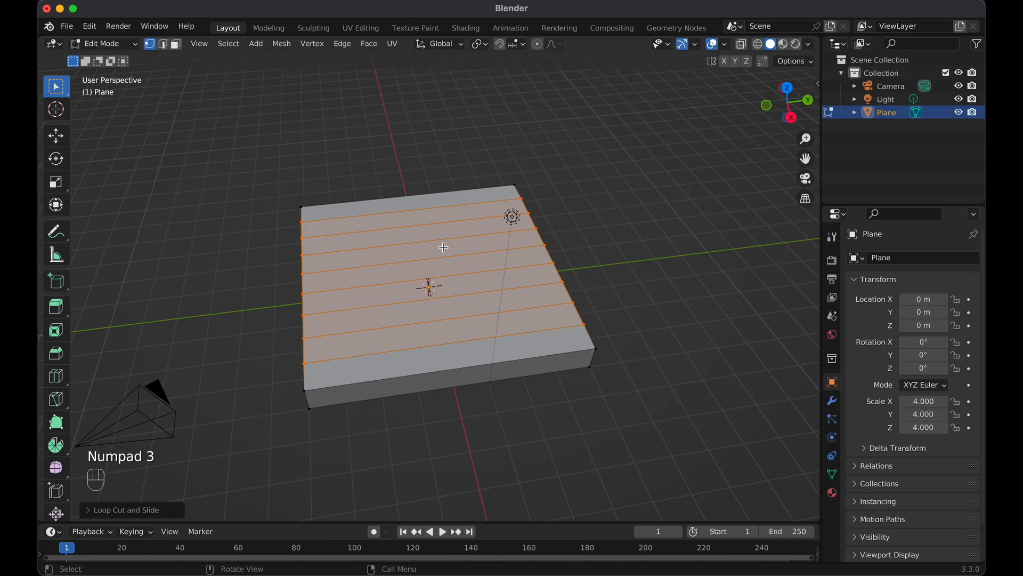
pyautogui.press('super+r')
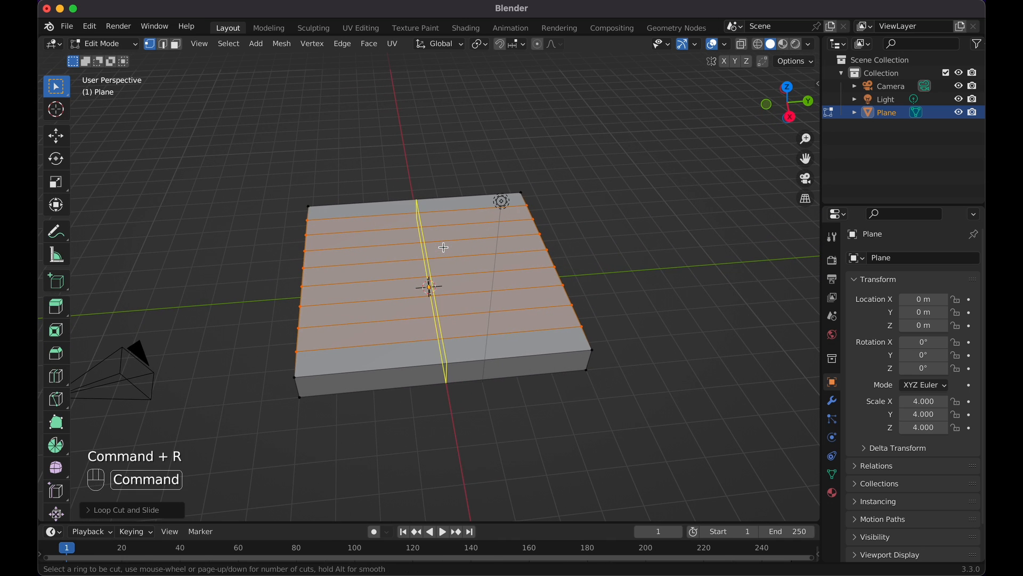
pyautogui.press('8')
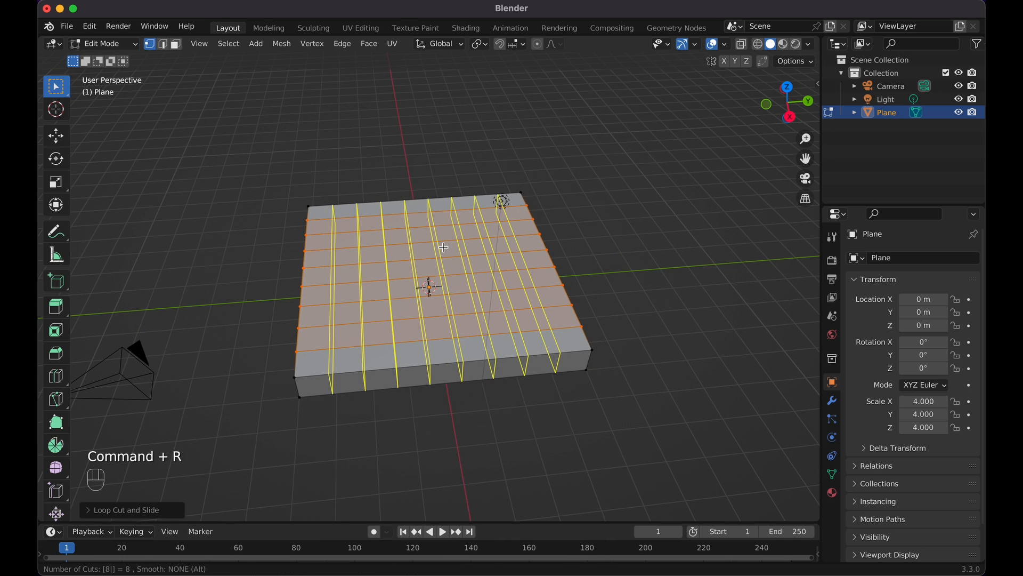
pyautogui.click(444, 247)
pyautogui.press('Escape')
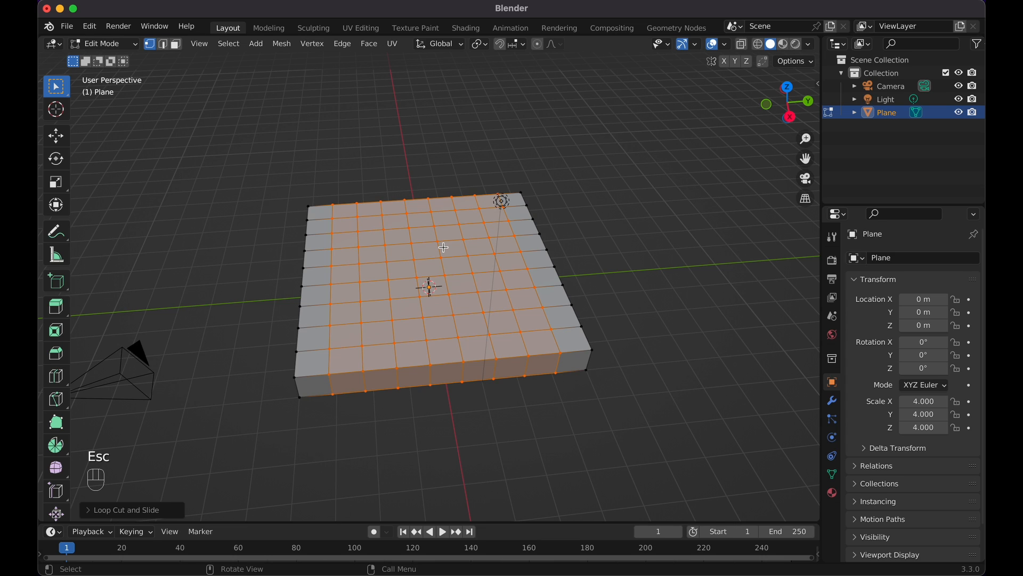
pyautogui.hscroll(-10, 443, 247)
pyautogui.click(495, 179)
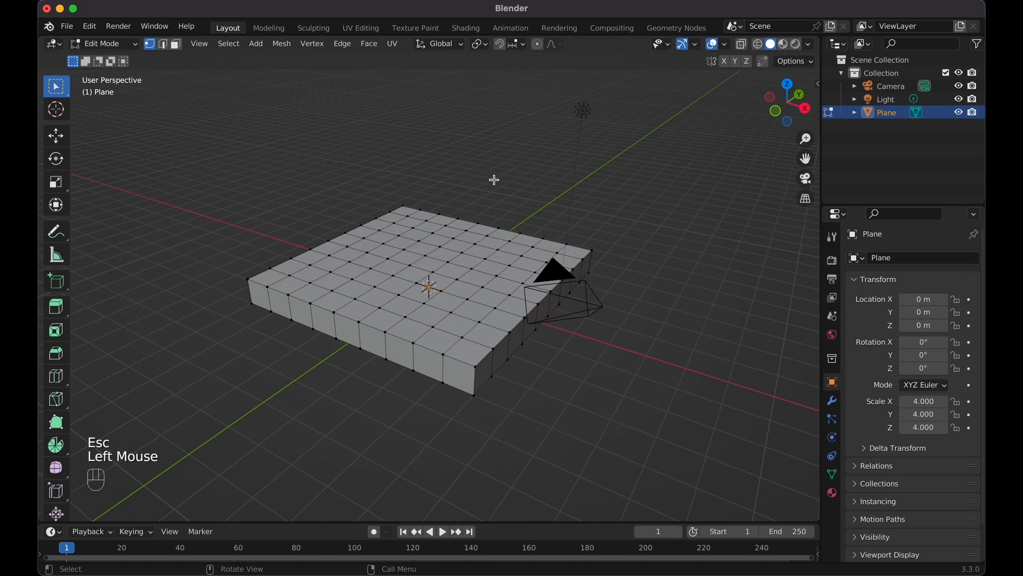
# Select a vertex on the slab's top just in front of the centre and enable proportional editing.
pyautogui.hscroll(-10, 494, 180)
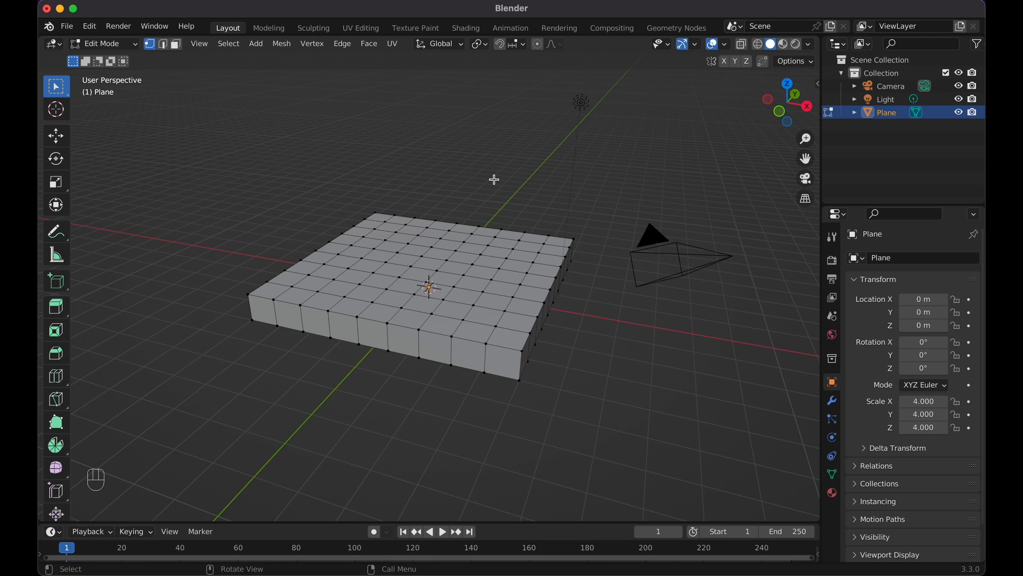
pyautogui.click(443, 299)
pyautogui.scroll(2, 496, 270)
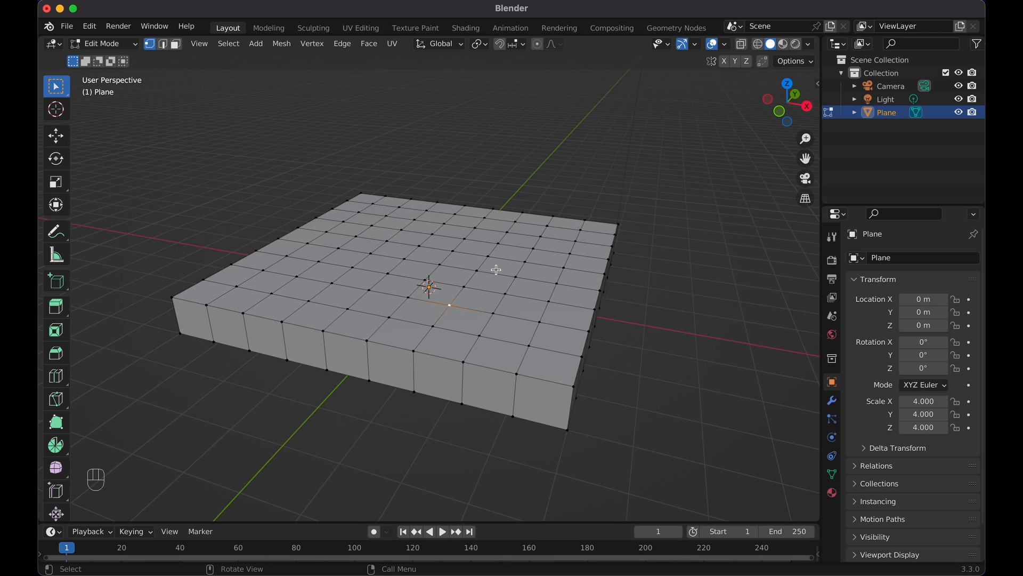
pyautogui.click(538, 45)
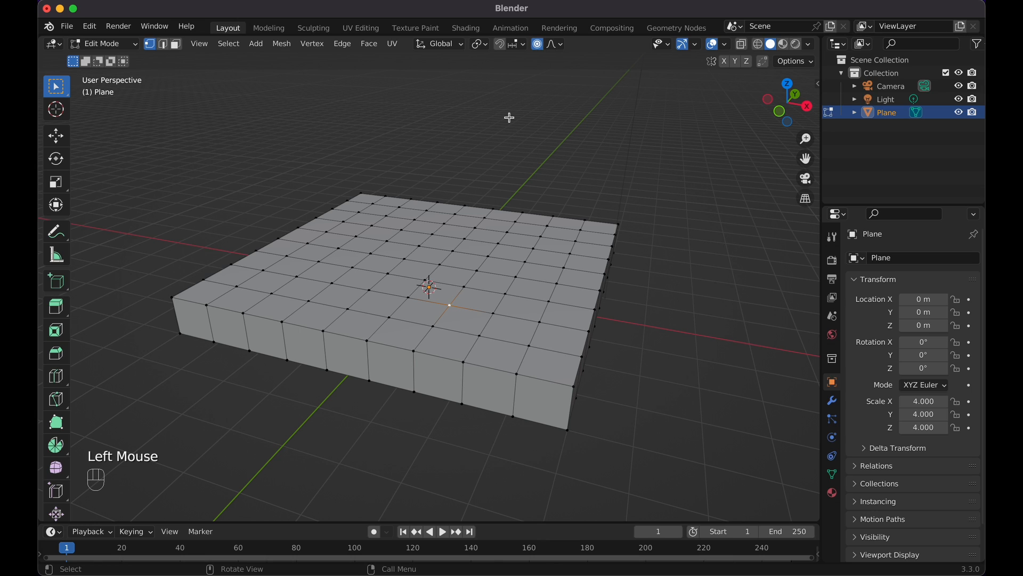
pyautogui.press('o')
pyautogui.press('o')
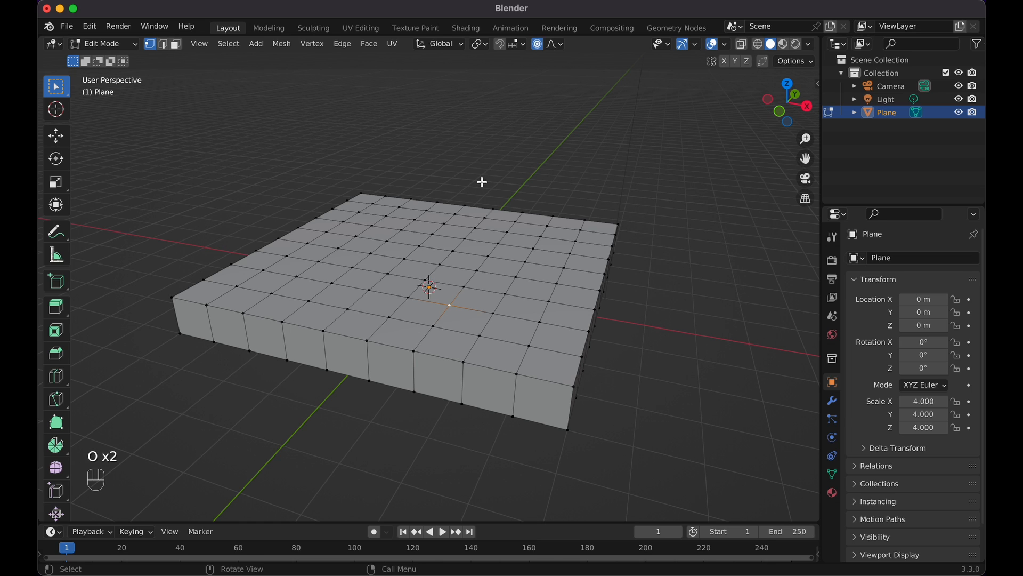
pyautogui.press('g')
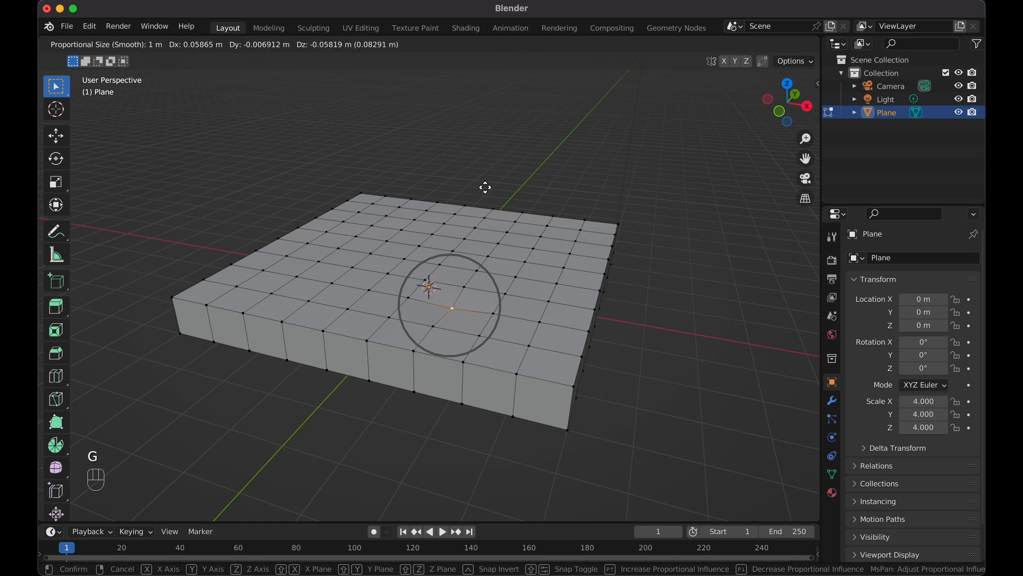
pyautogui.press('Escape')
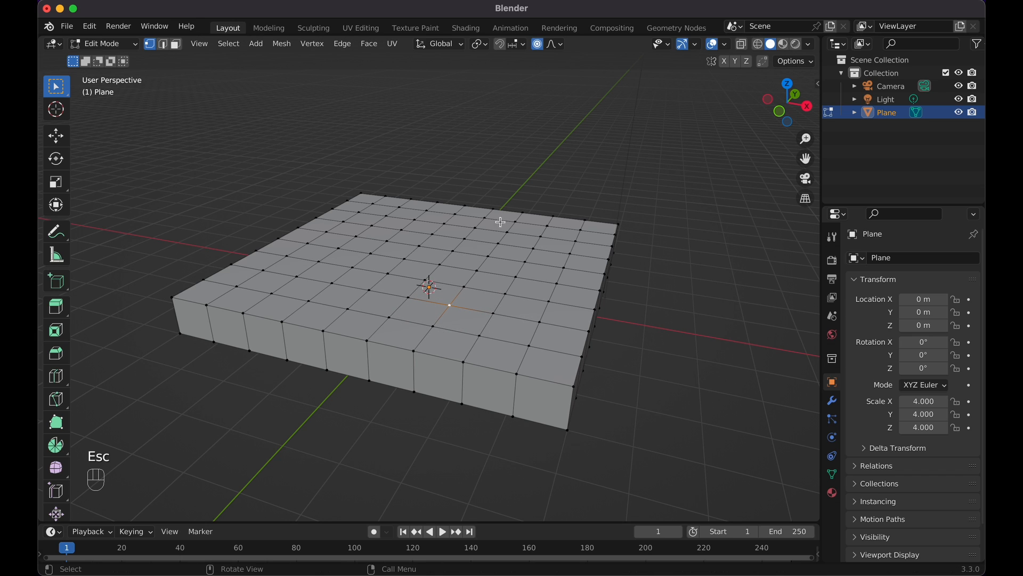
# Push the selected vertex about 0.26 m down with a smooth proportional size of about 2.36 m to make a shallow dip.
pyautogui.press('g')
pyautogui.scroll(2, 499, 224)
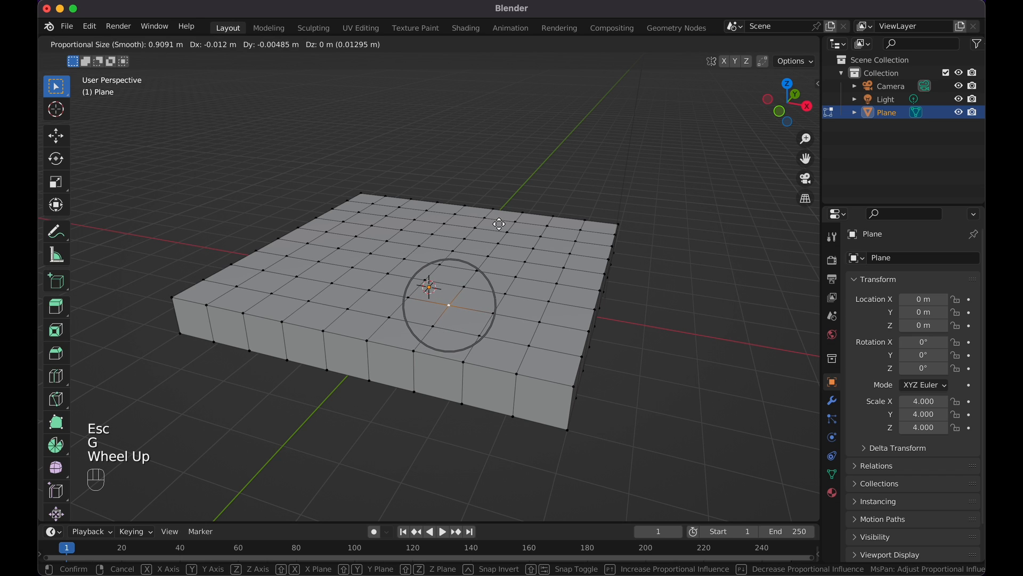
pyautogui.scroll(-3, 499, 223)
pyautogui.scroll(-6, 499, 224)
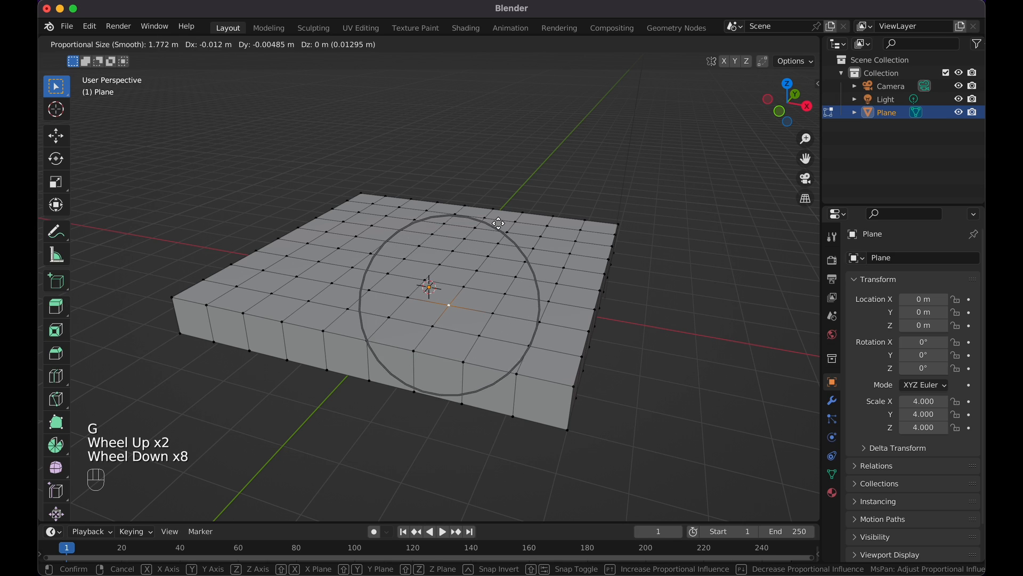
pyautogui.scroll(3, 499, 223)
pyautogui.scroll(-4, 499, 224)
pyautogui.scroll(2, 499, 223)
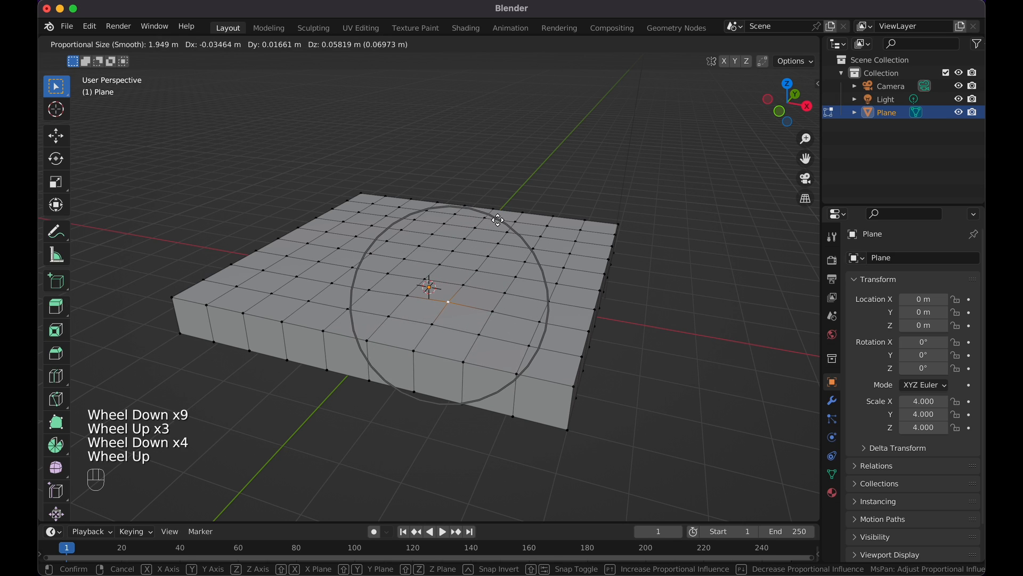
pyautogui.scroll(-1, 498, 221)
pyautogui.scroll(-1, 498, 221)
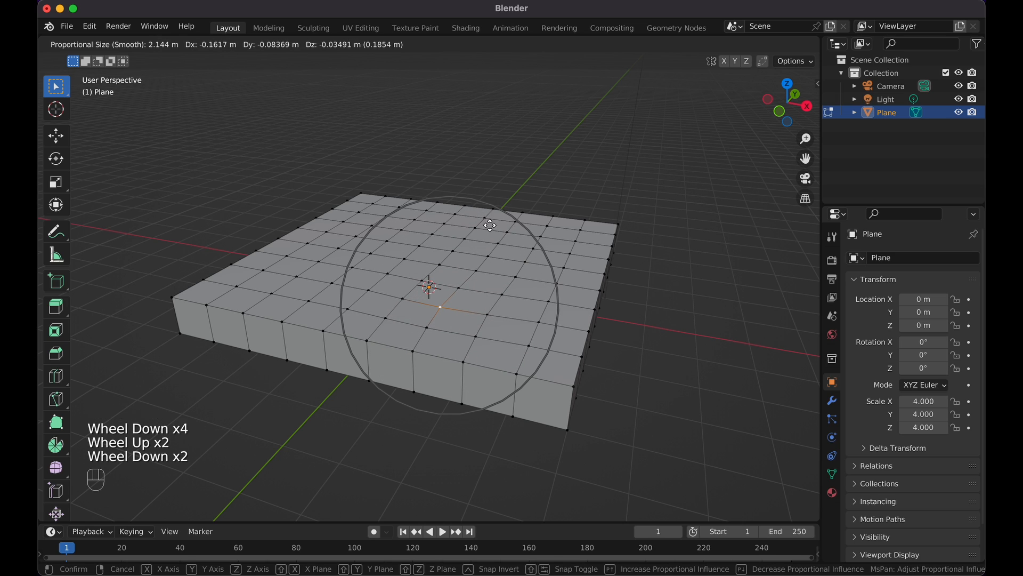
pyautogui.scroll(-1, 506, 231)
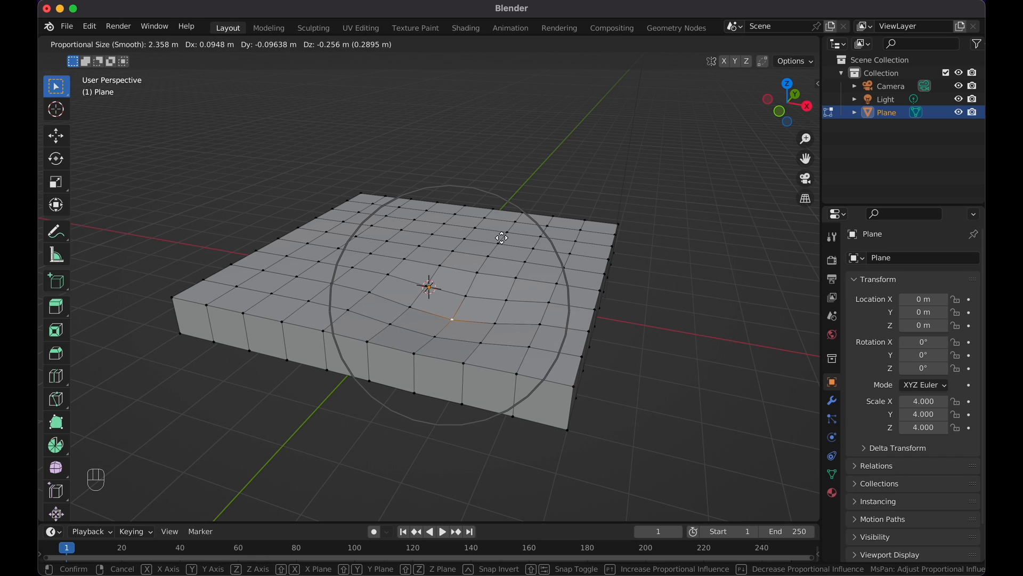
pyautogui.click(502, 238)
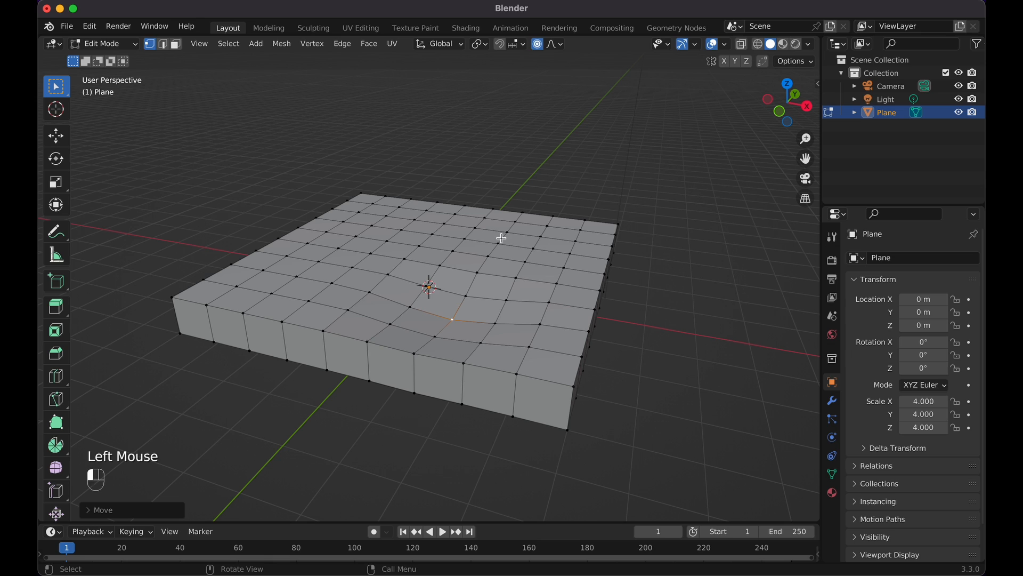
# Lower a top vertex between the centre and the +X edge by about 0.18 m, with a proportional size of about 1.46 m.
pyautogui.click(516, 276)
pyautogui.press('g')
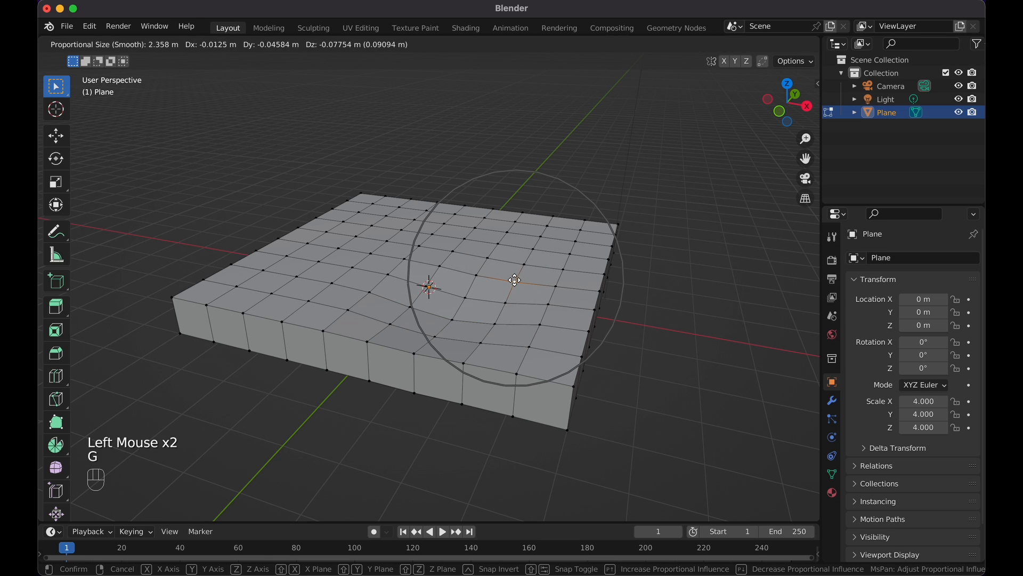
pyautogui.scroll(2, 516, 278)
pyautogui.scroll(3, 515, 282)
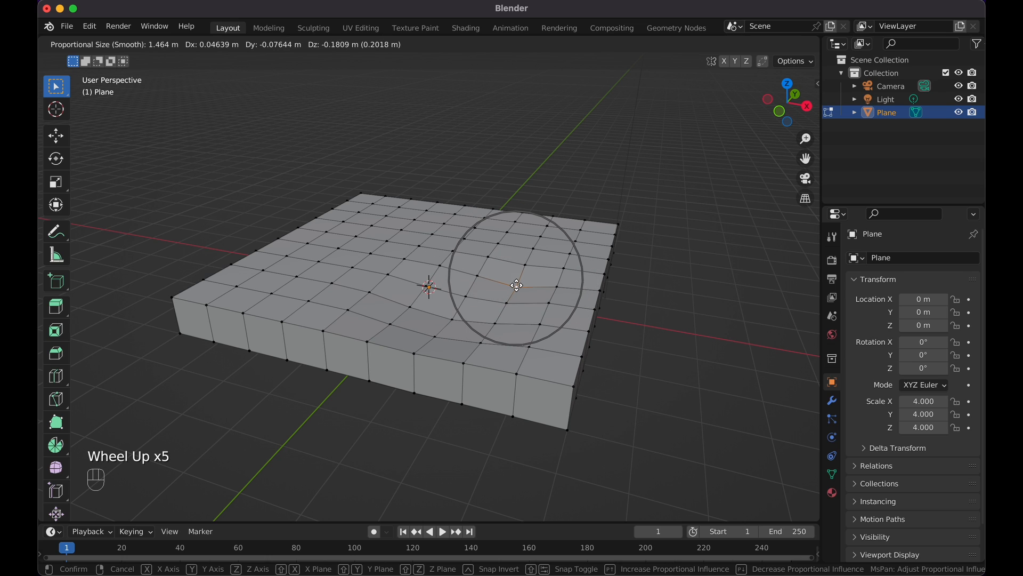
pyautogui.click(516, 287)
# Select a top vertex just behind the centre, lower it slightly in front view, and check the profile in wireframe.
pyautogui.click(456, 248)
pyautogui.press('KP_1')
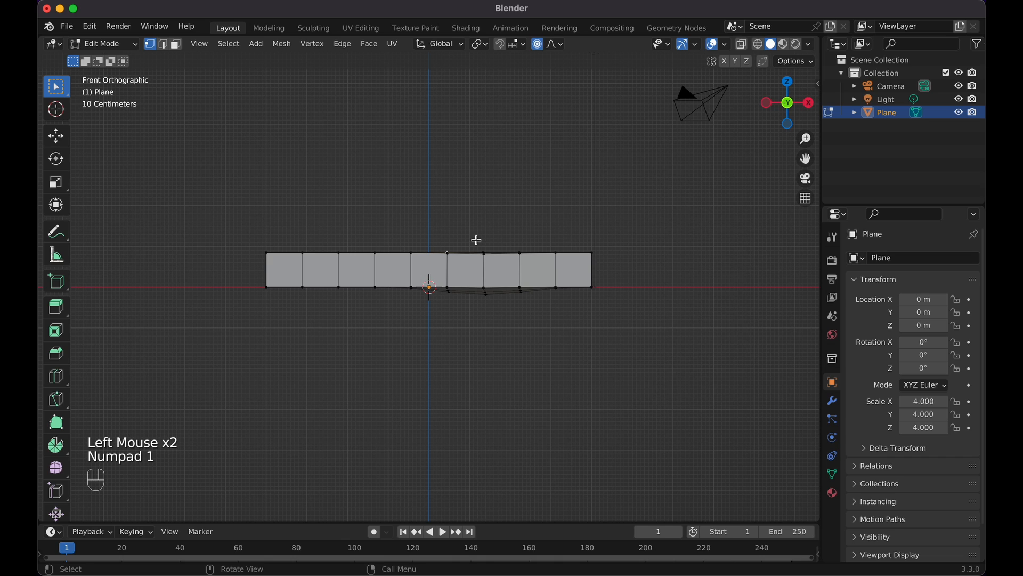
pyautogui.press('g')
pyautogui.click(471, 250)
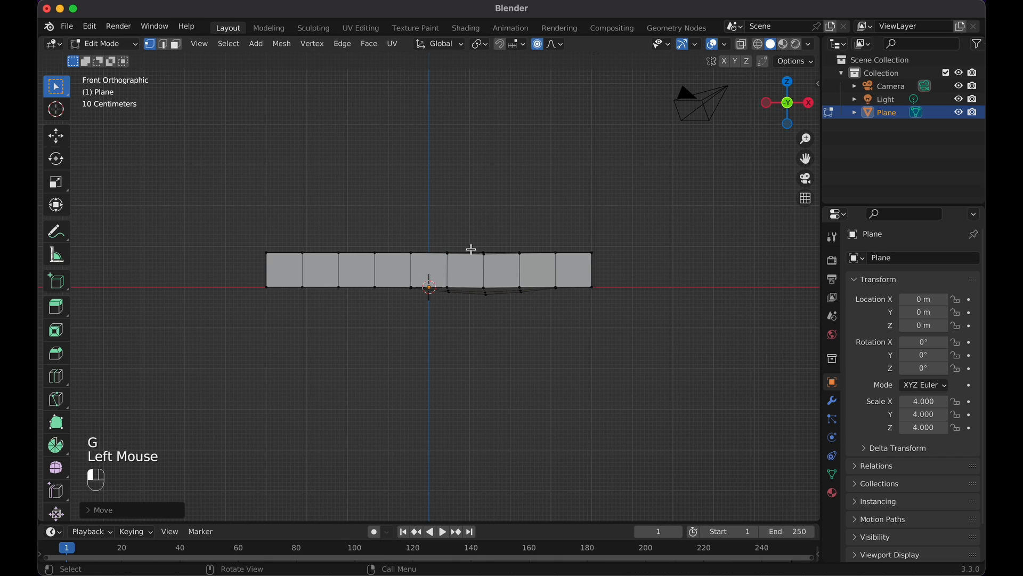
pyautogui.hotkey('shift', 'z')
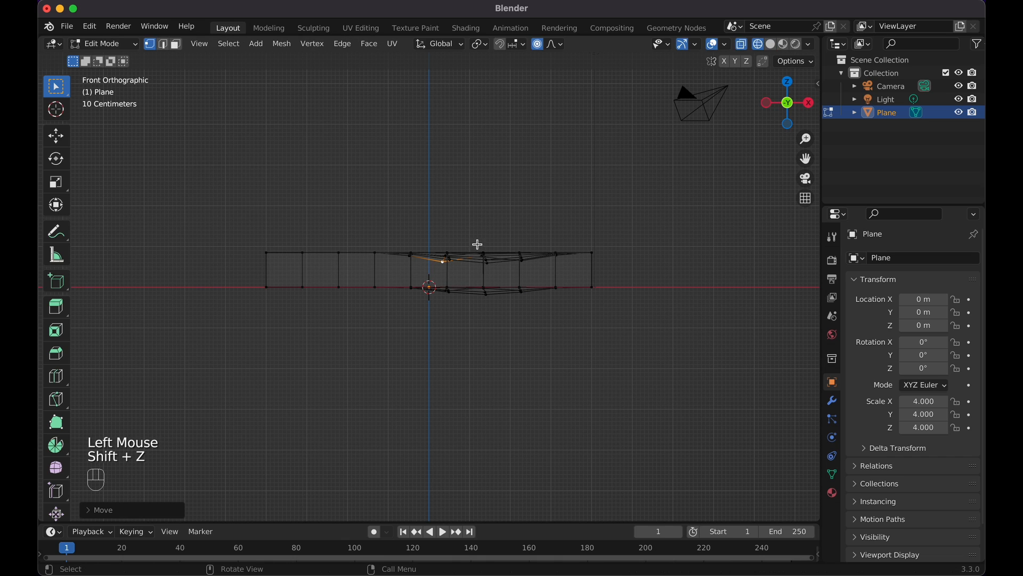
pyautogui.hotkey('shift', 'z')
# Pull the top vertex nearest the slab's centre down with a proportional size of about 1.95 m.
pyautogui.moveTo(504, 208); pyautogui.dragTo(430, 275, button='middle')
pyautogui.click(433, 275)
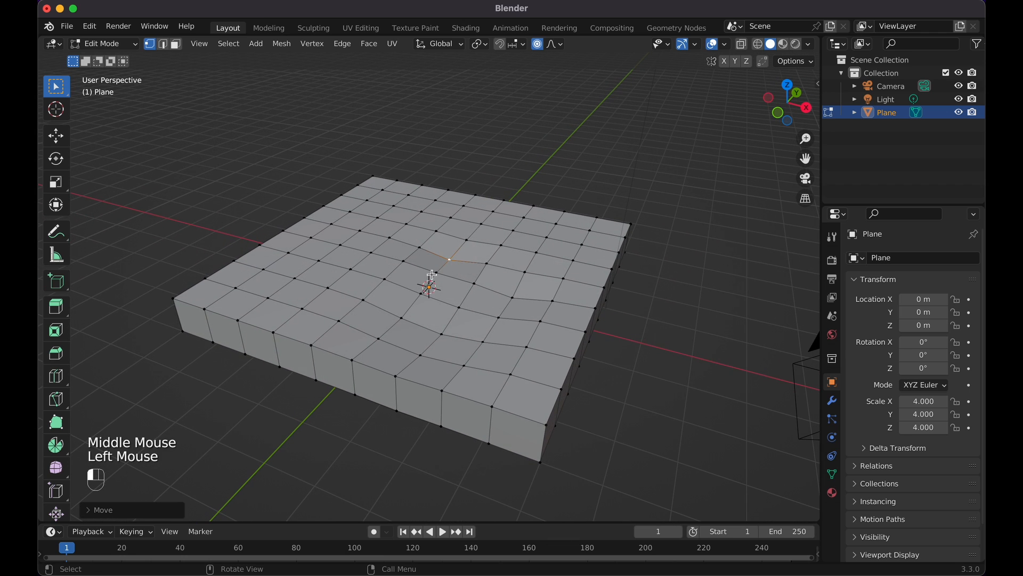
pyautogui.press('g')
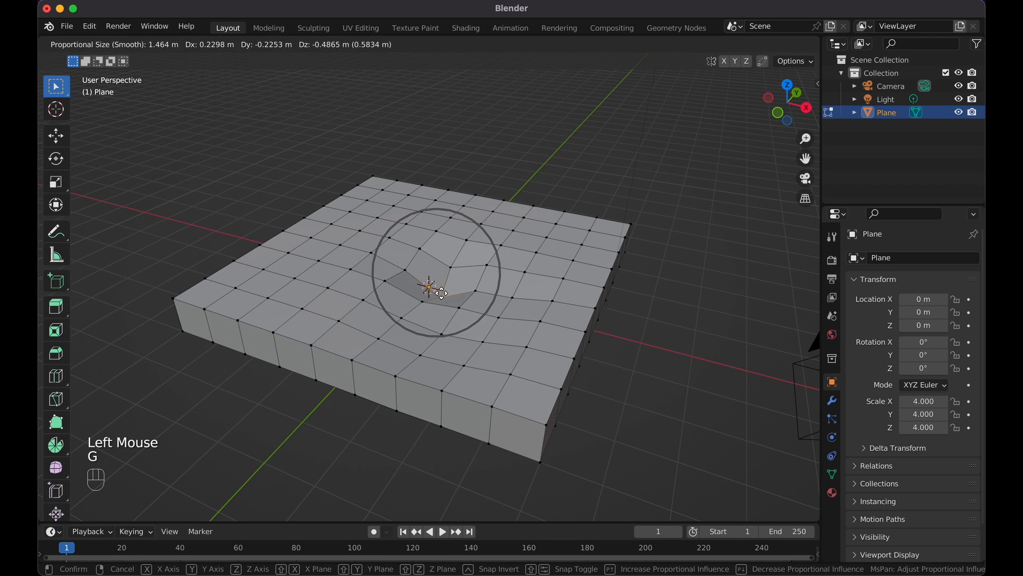
pyautogui.scroll(-3, 444, 282)
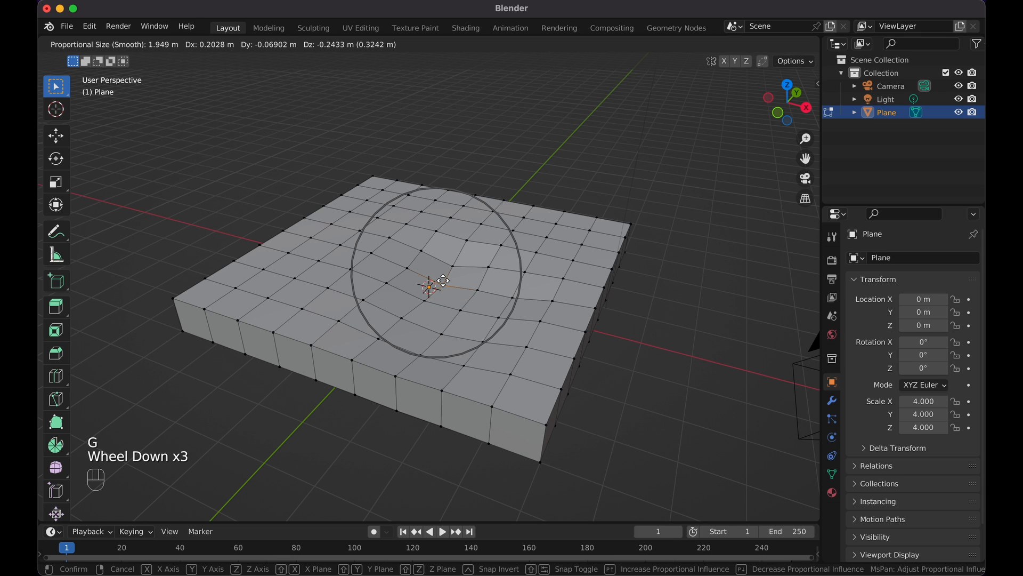
pyautogui.click(445, 287)
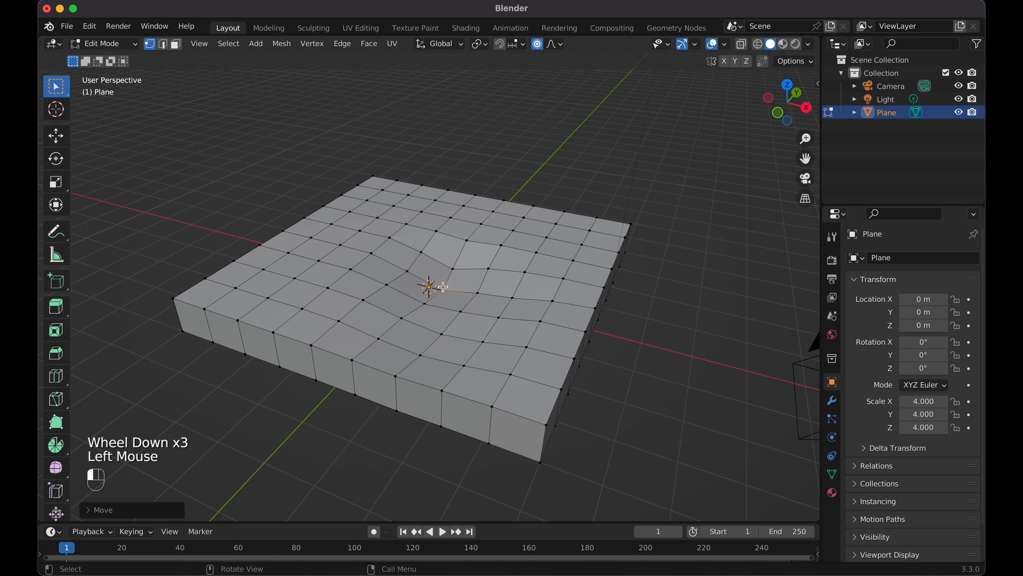
# Lower a top vertex one row in from the front edge by about 0.22 m to extend the dip forward.
pyautogui.click(416, 355)
pyautogui.press('g')
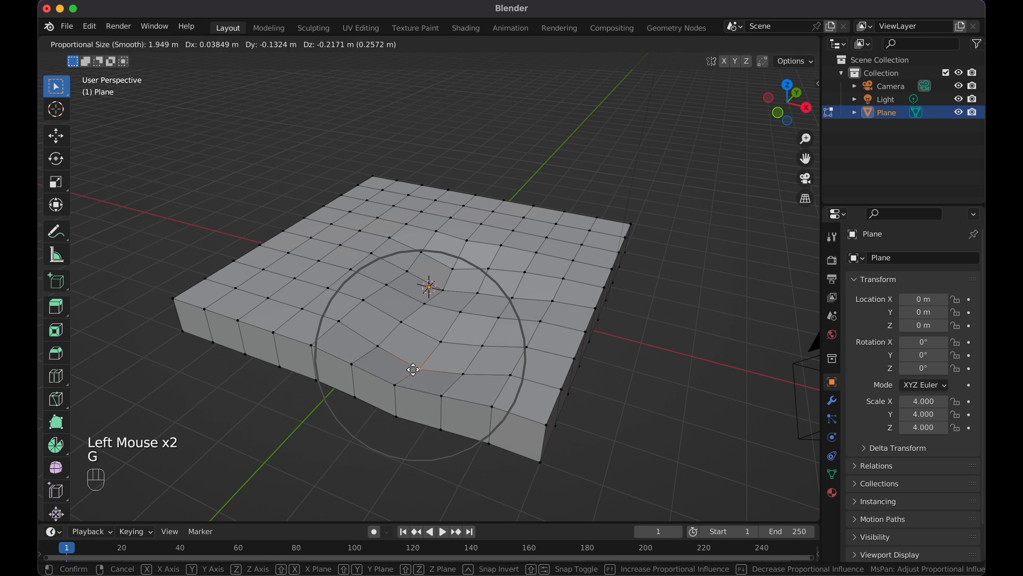
pyautogui.click(413, 370)
# Lower a top vertex near the rear edge by about 0.29 m, increasing the proportional size to about 2.36 m.
pyautogui.click(506, 228)
pyautogui.press('g')
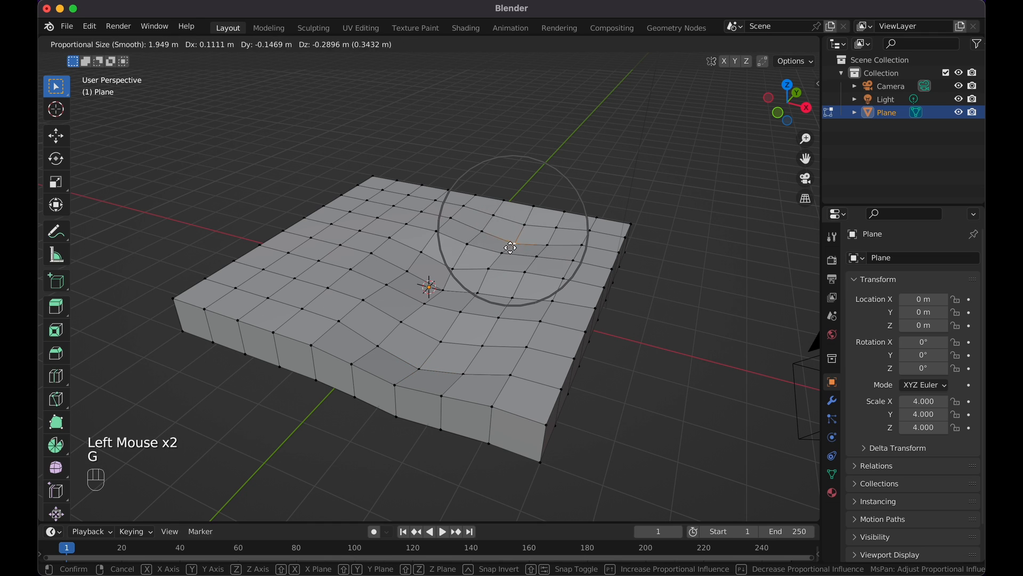
pyautogui.scroll(-2, 511, 247)
pyautogui.click(510, 249)
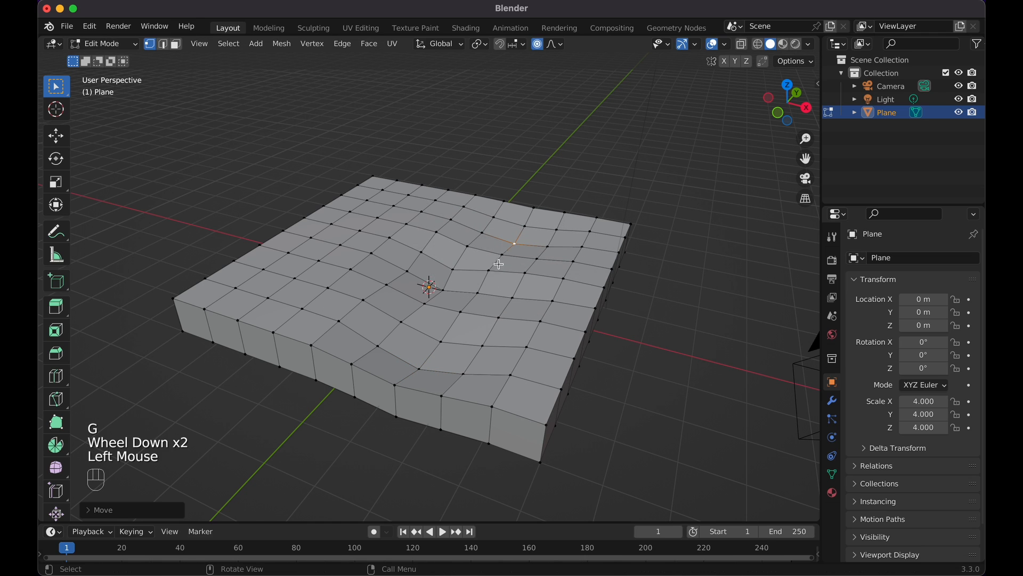
# Slightly lower the vertex just in front of the rear dip and a vertex on the rear edge to continue the trough.
pyautogui.click(509, 258)
pyautogui.press('g')
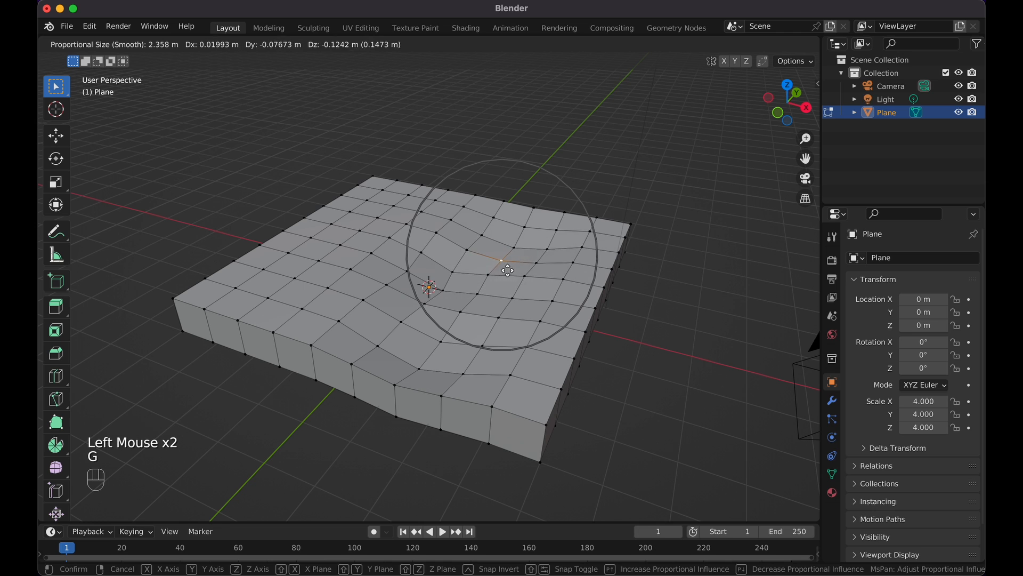
pyautogui.click(507, 224)
pyautogui.click(500, 210)
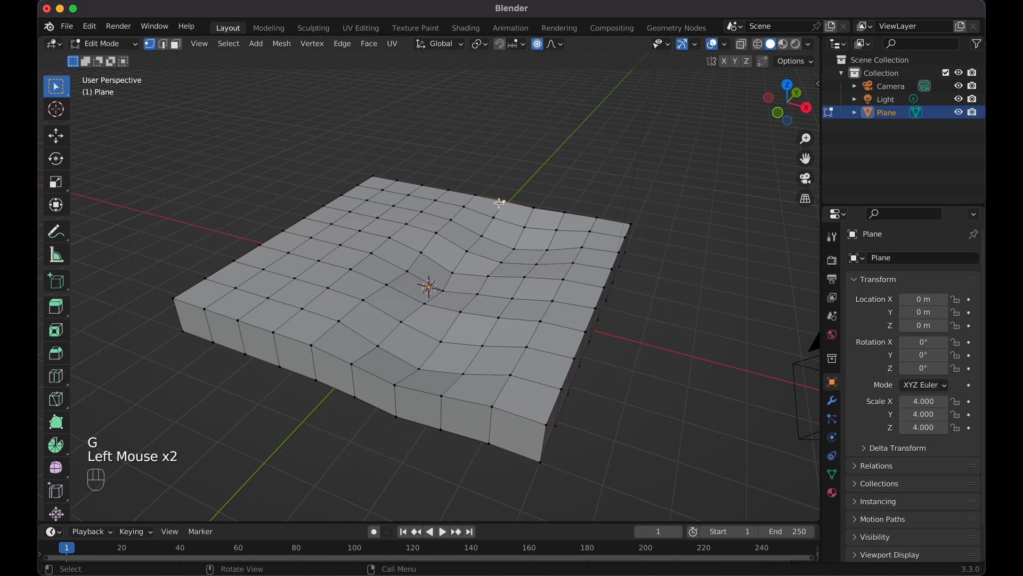
pyautogui.press('g')
pyautogui.click(500, 210)
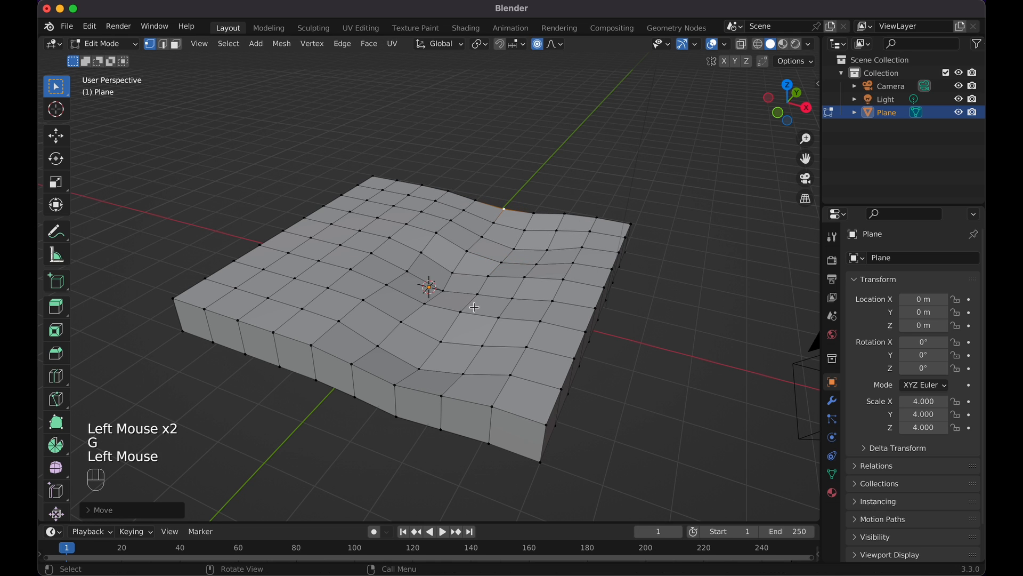
# Slightly adjust a rear trough vertex and one on the +X side of the centre, and check the shape in Object Mode.
pyautogui.moveTo(474, 307); pyautogui.dragTo(498, 285, button='middle')
pyautogui.click(459, 245)
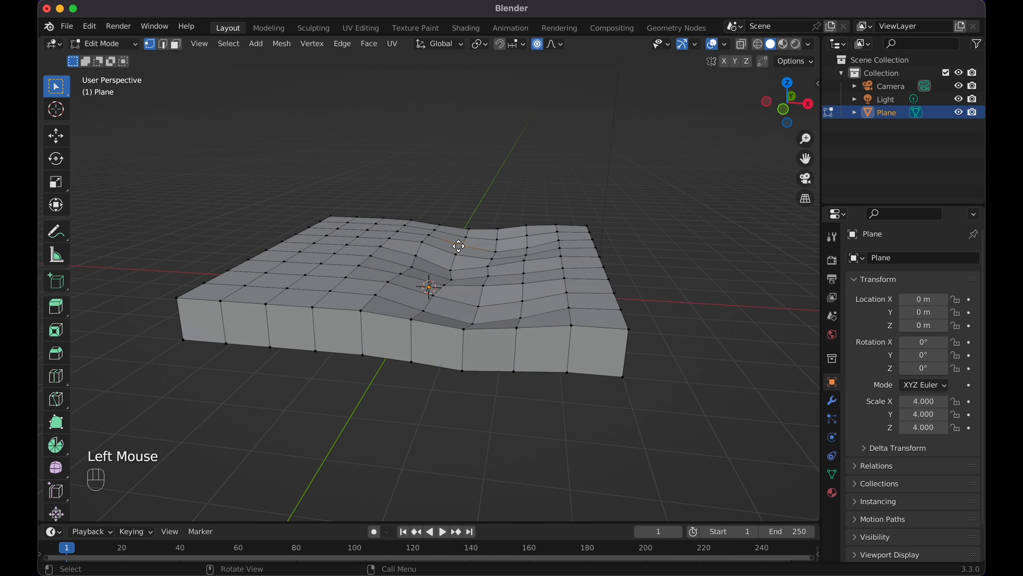
pyautogui.press('g')
pyautogui.click(478, 261)
pyautogui.click(525, 281)
pyautogui.press('g')
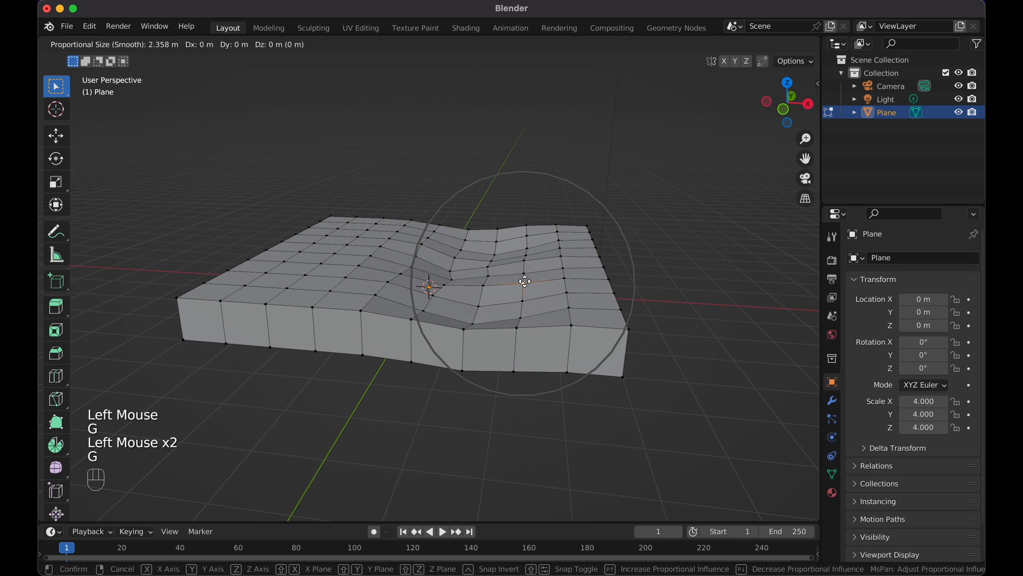
pyautogui.click(524, 281)
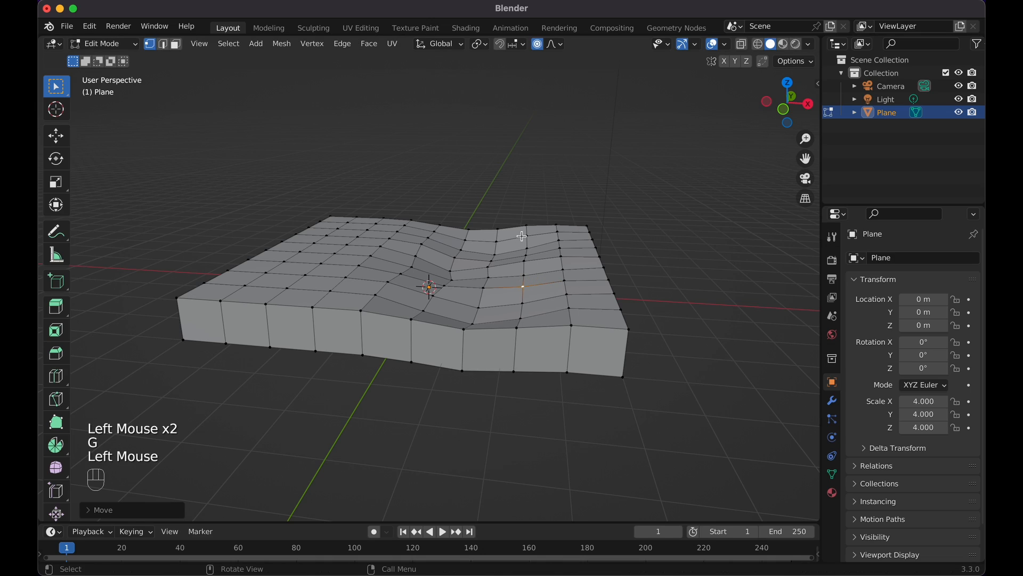
pyautogui.moveTo(522, 236); pyautogui.dragTo(498, 247, button='middle')
pyautogui.press('Tab')
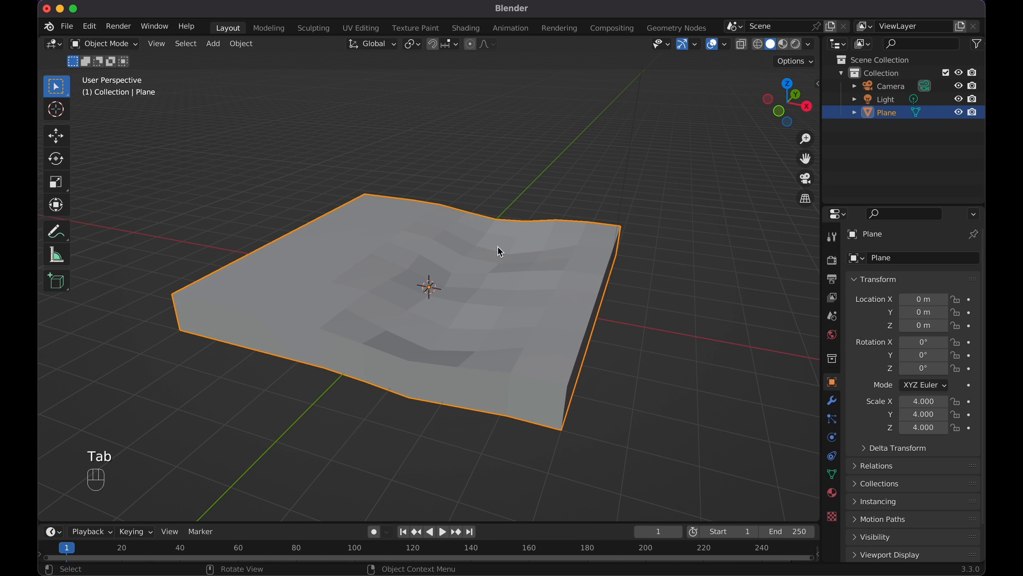
pyautogui.press('Tab')
# Select all vertices of the slab's underside in front view with wireframe shading.
pyautogui.moveTo(498, 247); pyautogui.dragTo(497, 248, button='middle')
pyautogui.press('KP_1')
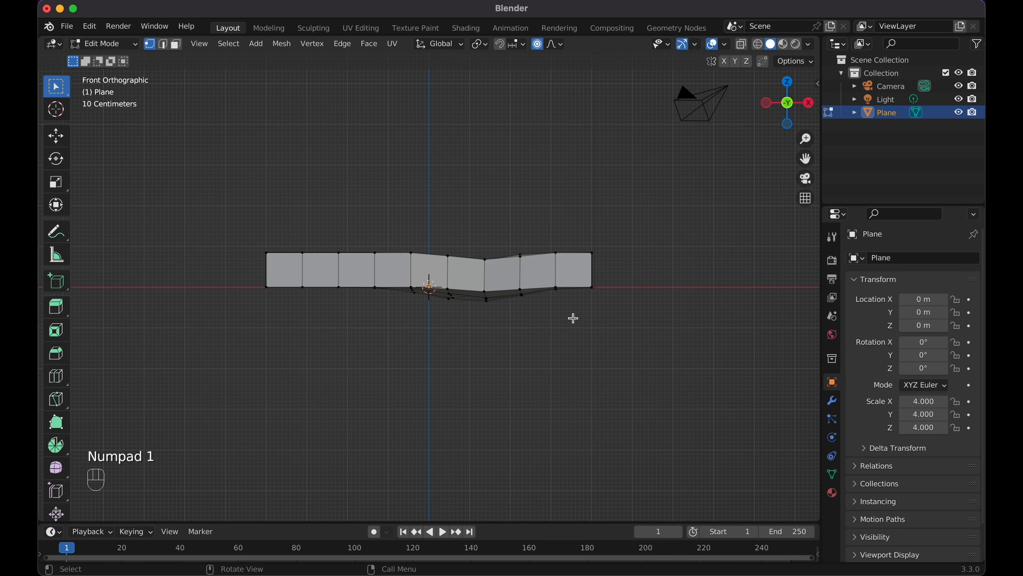
pyautogui.hotkey('shift', 'z')
pyautogui.click(432, 305)
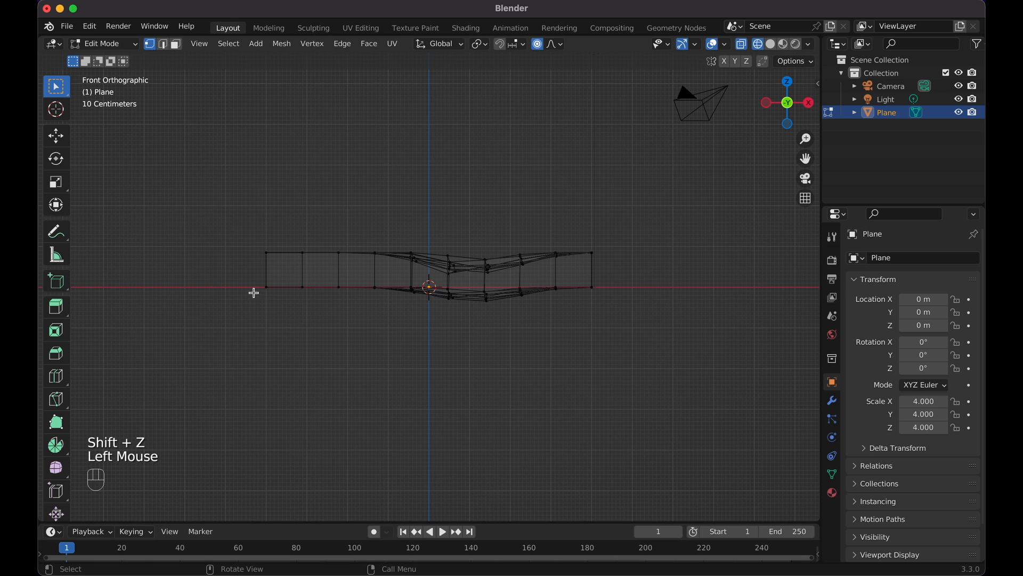
pyautogui.moveTo(248, 285); pyautogui.dragTo(643, 359)
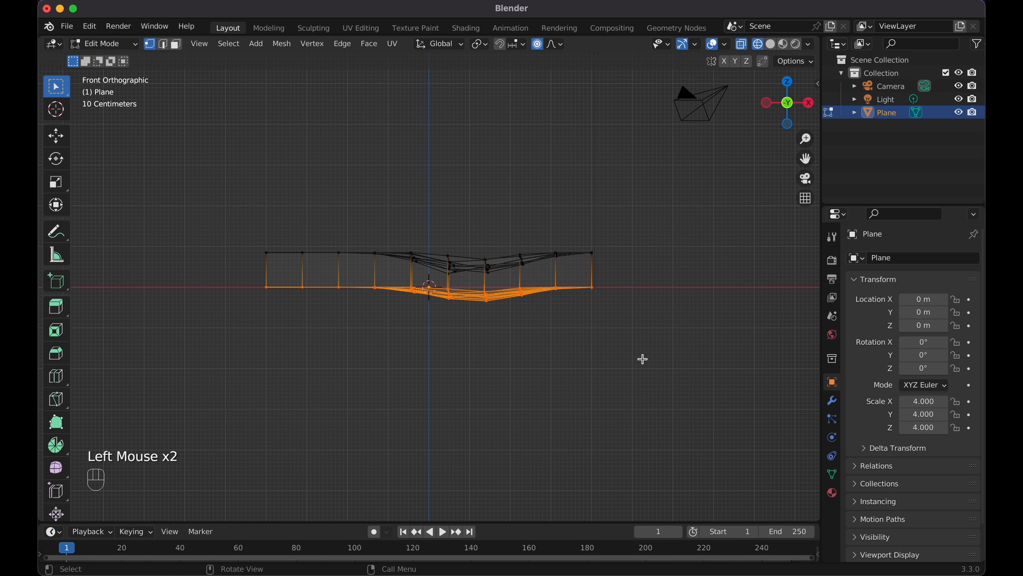
pyautogui.scroll(-10, 622, 354)
pyautogui.scroll(10, 622, 353)
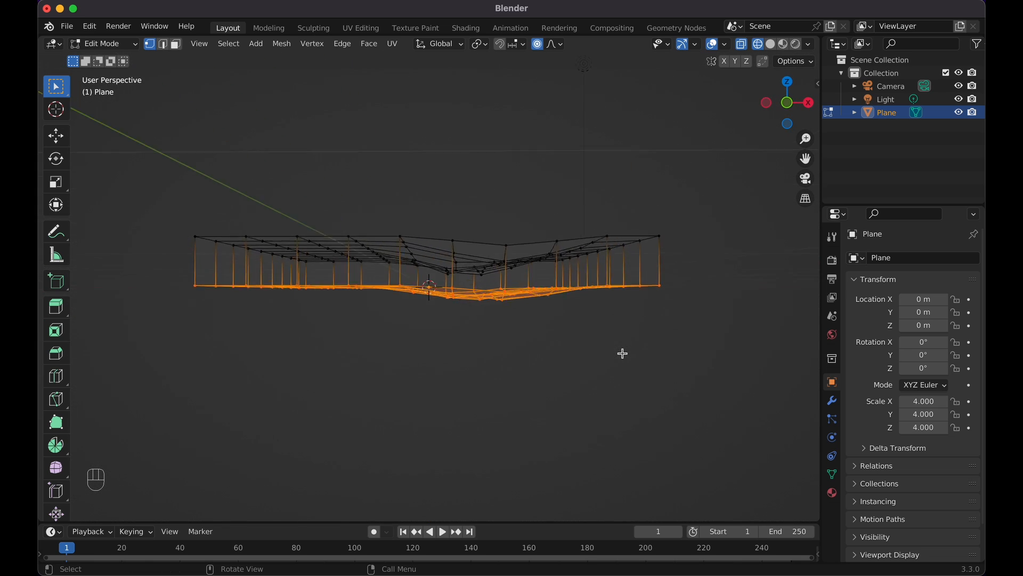
pyautogui.press('KP_1')
pyautogui.scroll(-10, 622, 354)
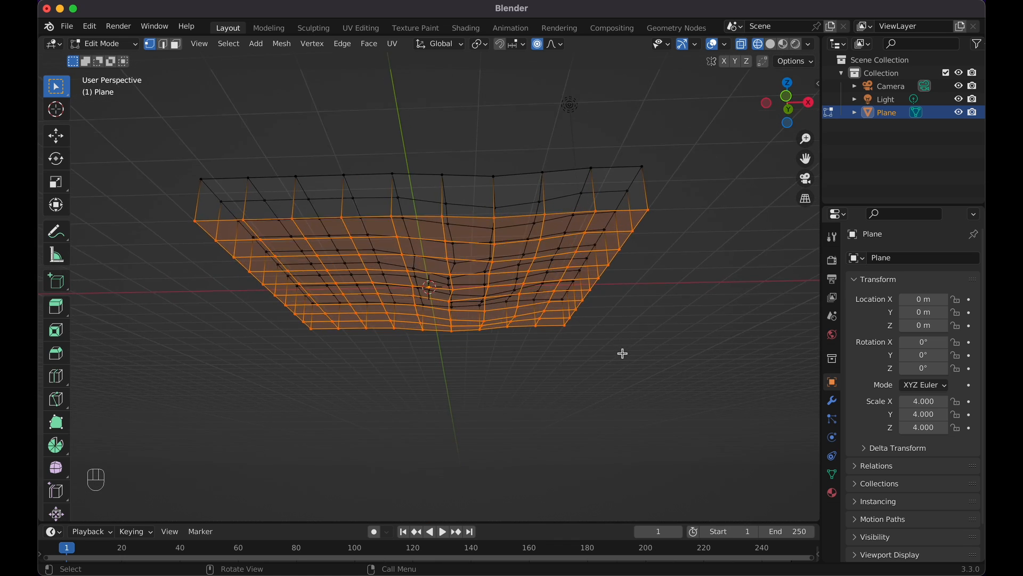
pyautogui.scroll(10, 623, 353)
pyautogui.press('KP_1')
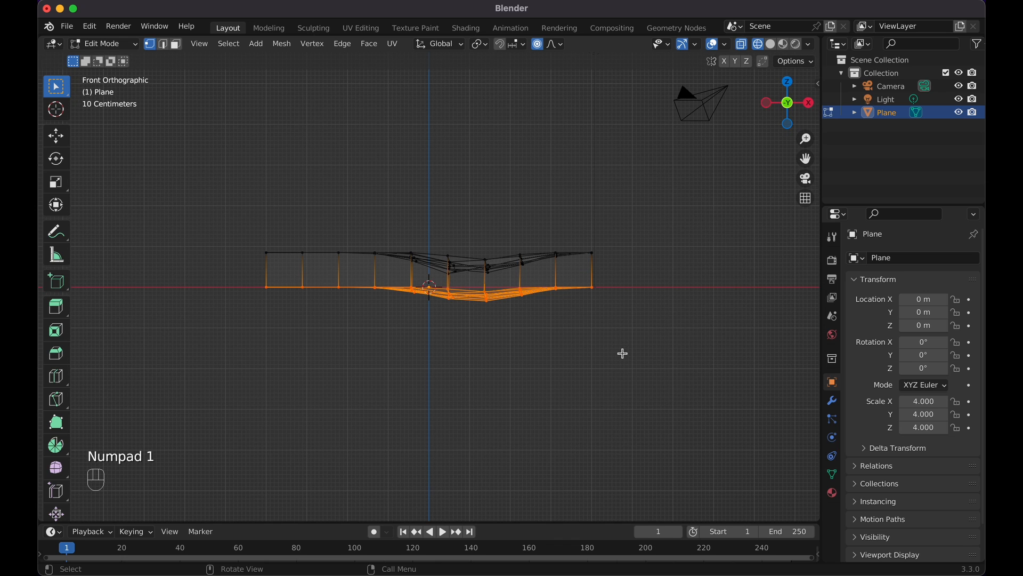
# Disable proportional editing and scale the underside vertices to 0 along Z to flatten the bottom.
pyautogui.press('o')
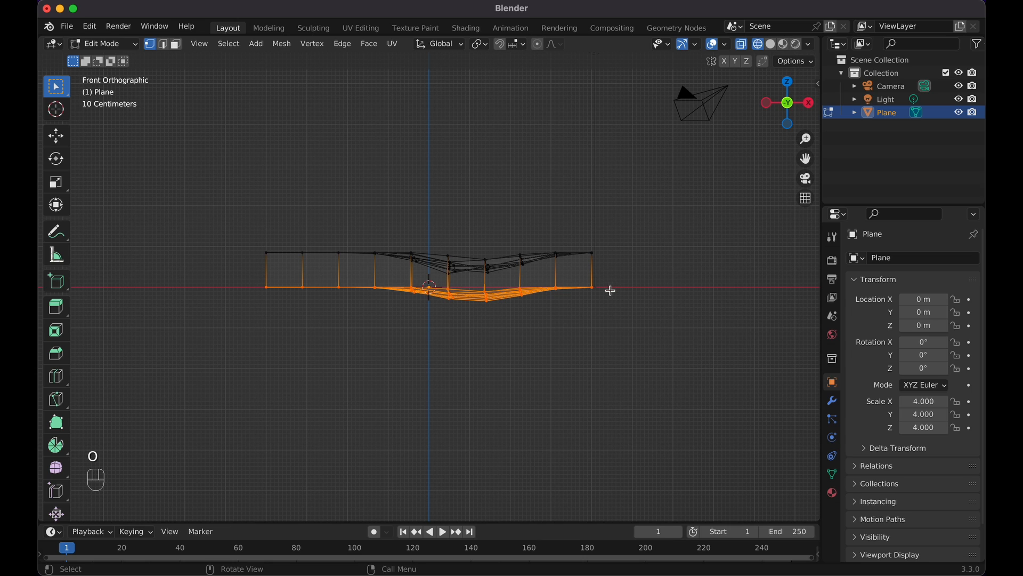
pyautogui.press('s')
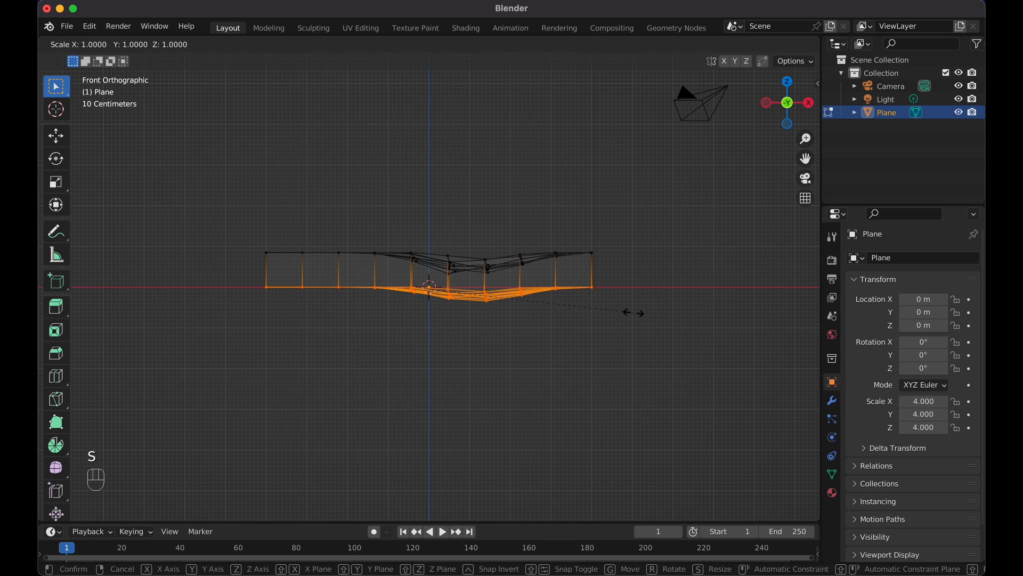
pyautogui.press('z')
pyautogui.press('KP_0')
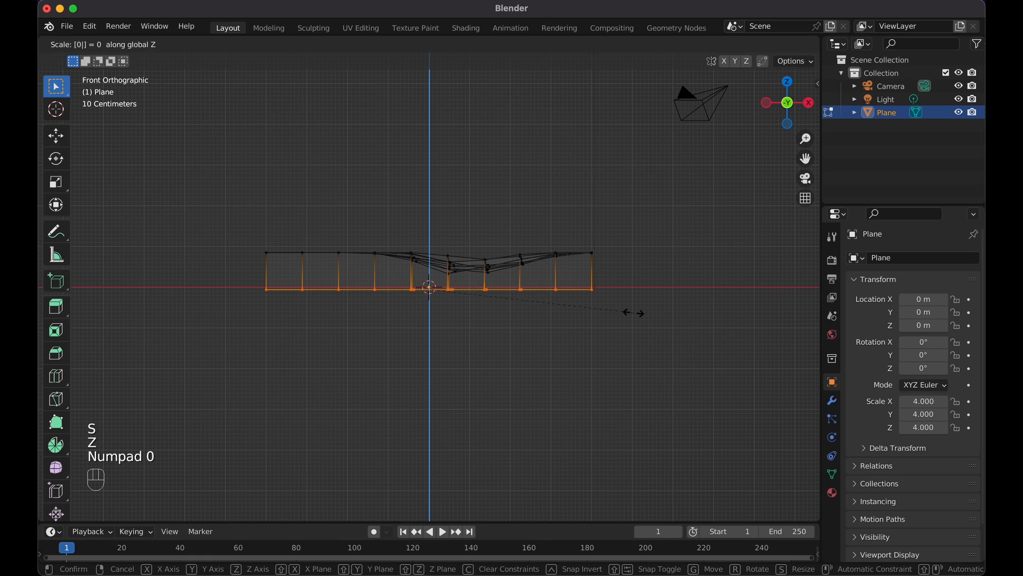
pyautogui.click(633, 313)
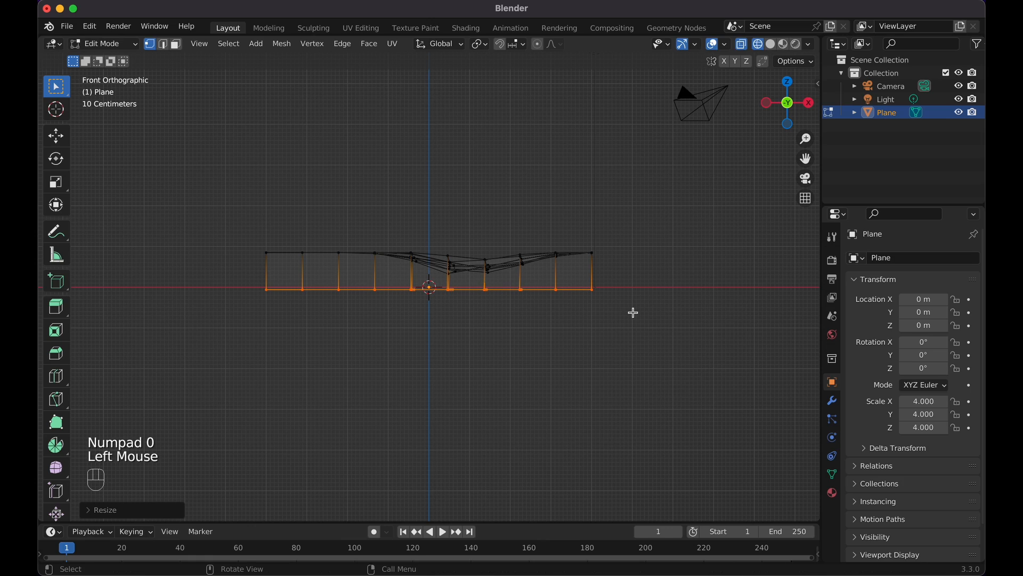
# Examine the flattened underside and the uneven top from several angles, and return to solid shading.
pyautogui.scroll(-10, 634, 312)
pyautogui.scroll(10, 633, 312)
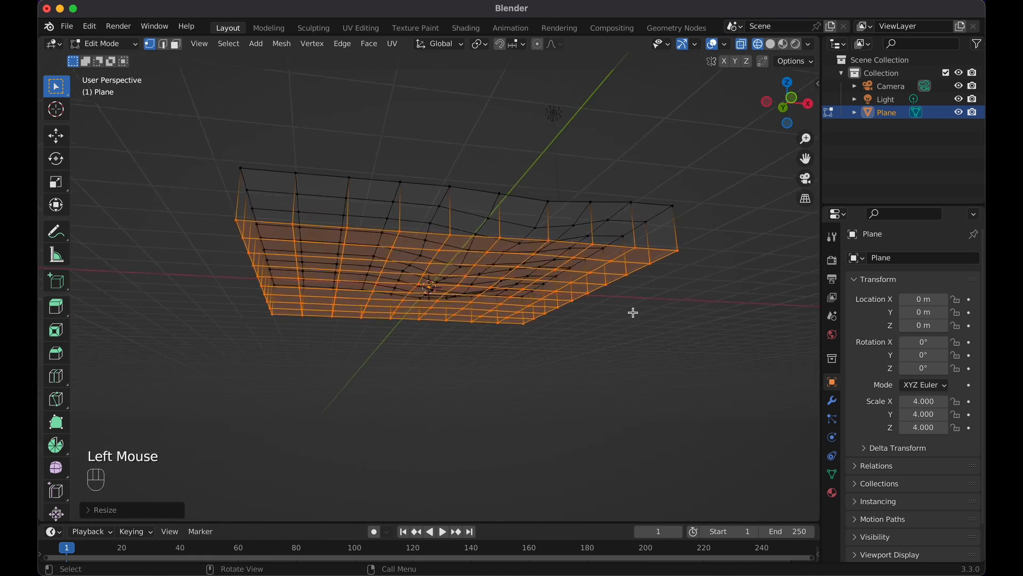
pyautogui.press('KP_1')
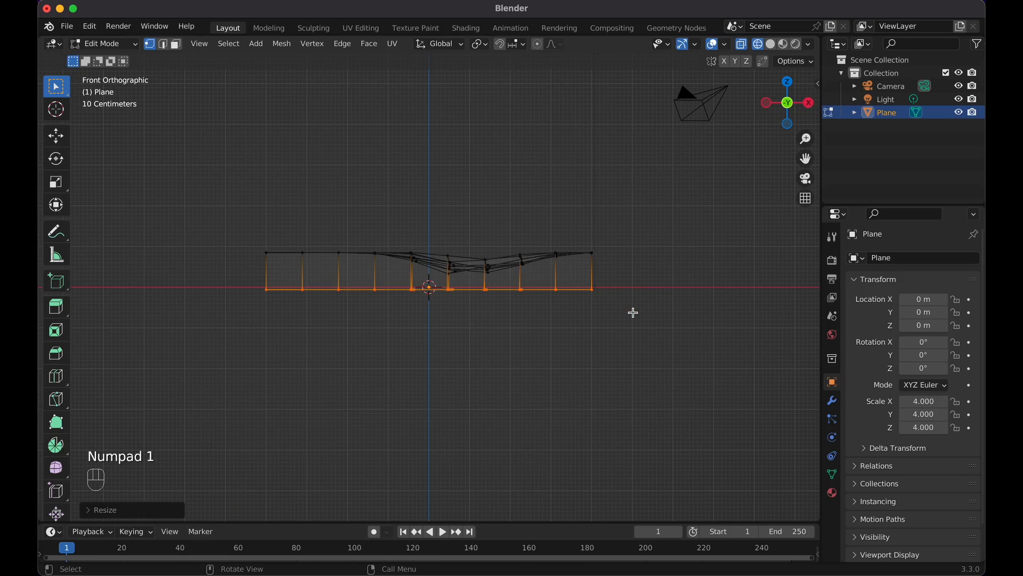
pyautogui.scroll(10, 633, 312)
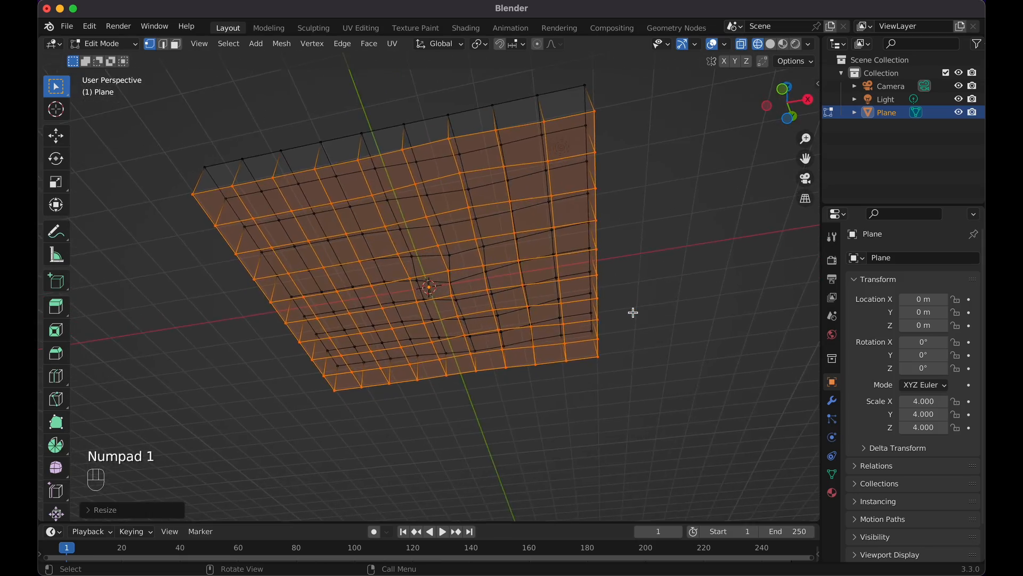
pyautogui.scroll(-10, 633, 313)
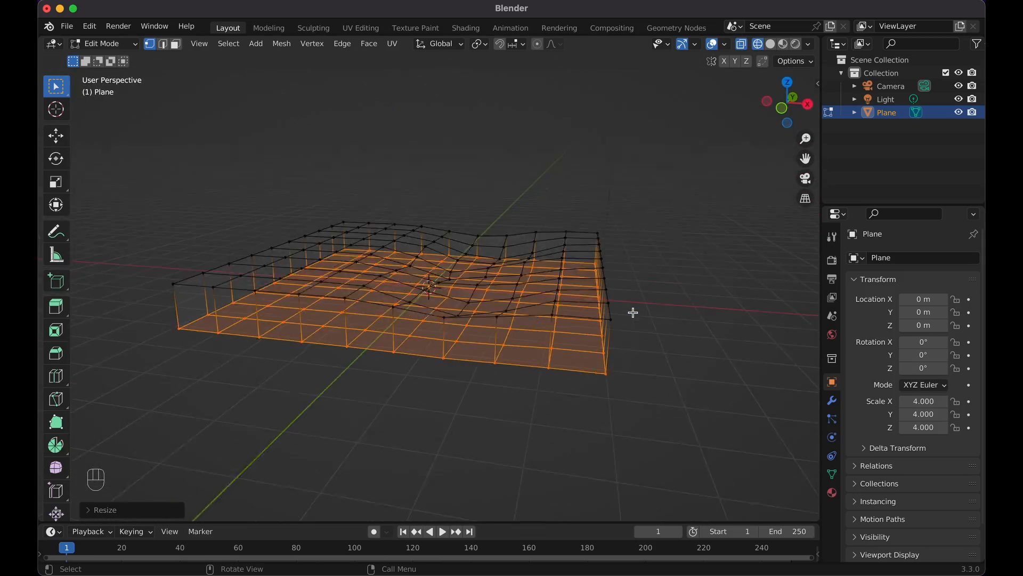
pyautogui.scroll(-5, 633, 313)
pyautogui.hscroll(10, 634, 312)
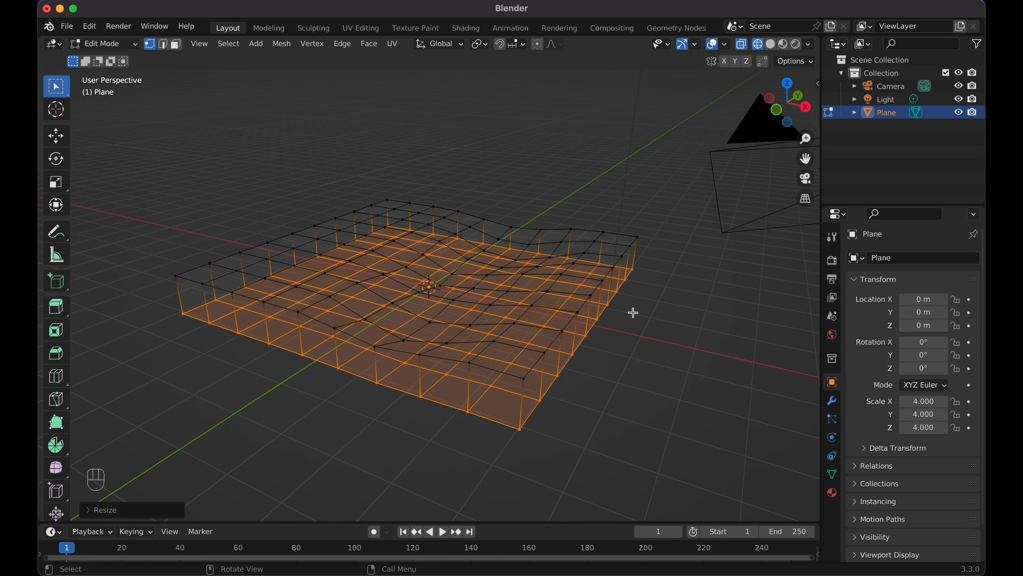
pyautogui.hotkey('shift', 'z')
pyautogui.hscroll(-5, 633, 313)
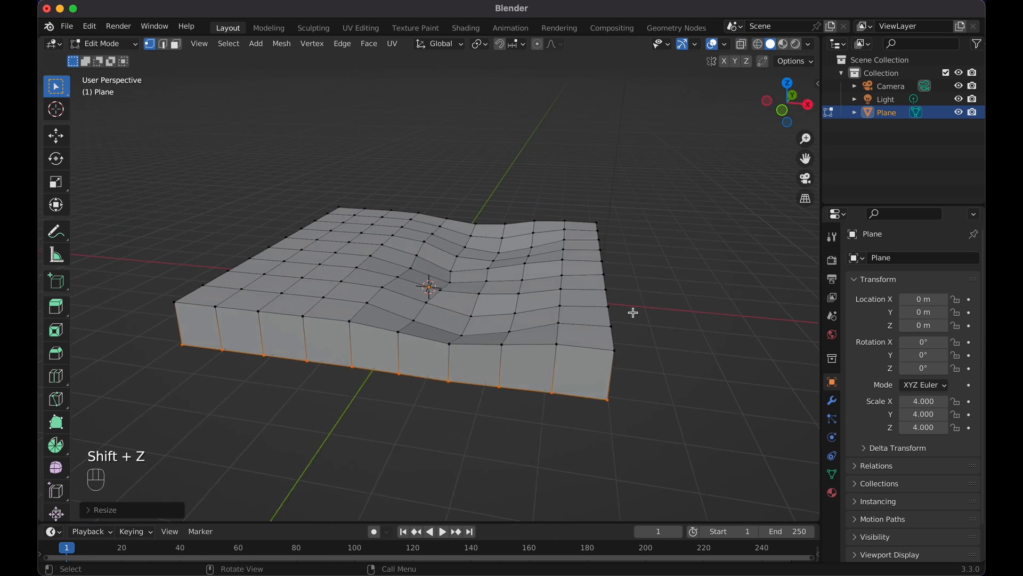
# Add a second plane at the origin in Object Mode and scale it by 4 to match the slab's footprint.
pyautogui.press('Tab')
pyautogui.scroll(-10, 636, 316)
pyautogui.scroll(10, 636, 317)
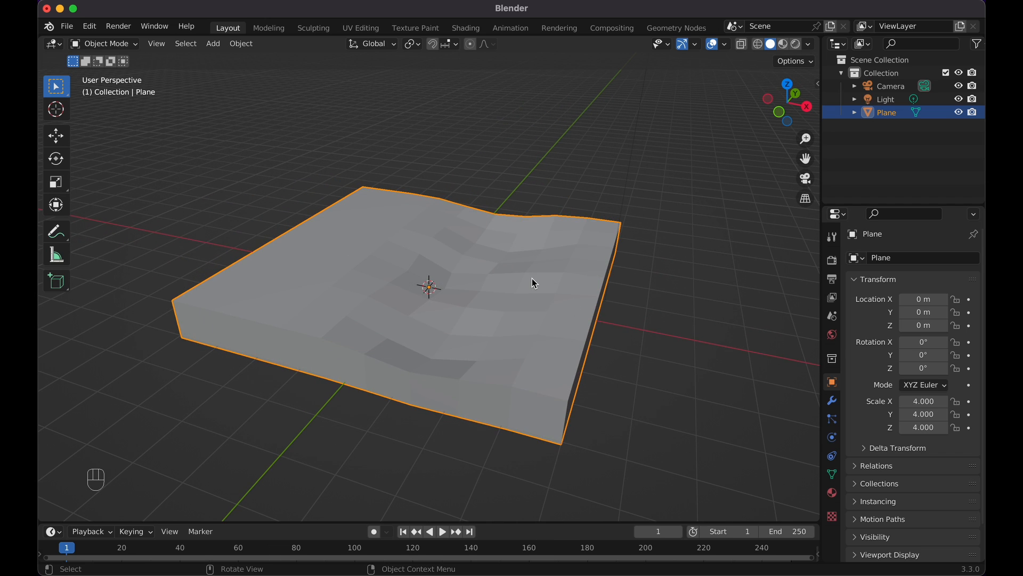
pyautogui.hscroll(-3, 532, 279)
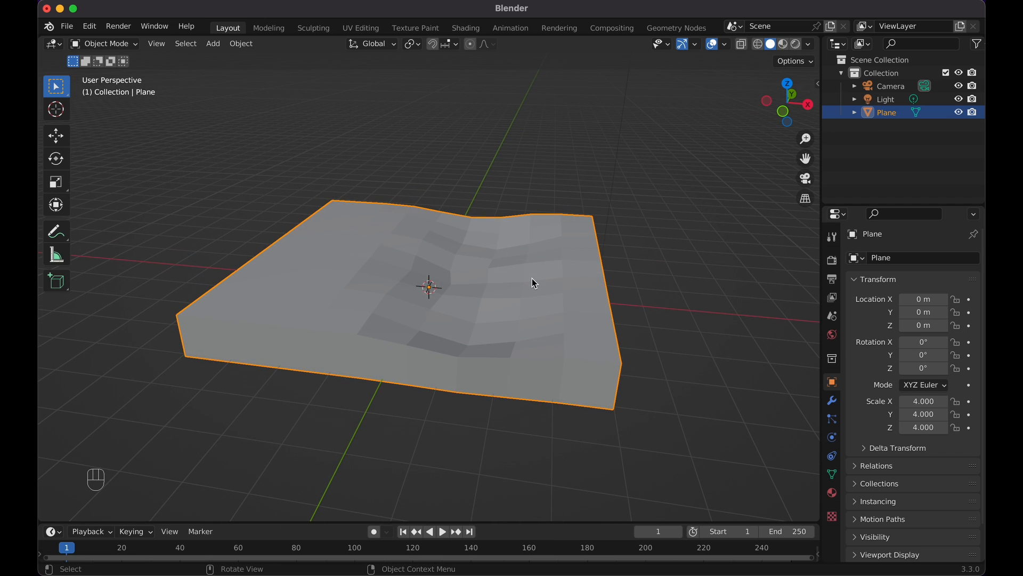
pyautogui.hotkey('shift', 'a')
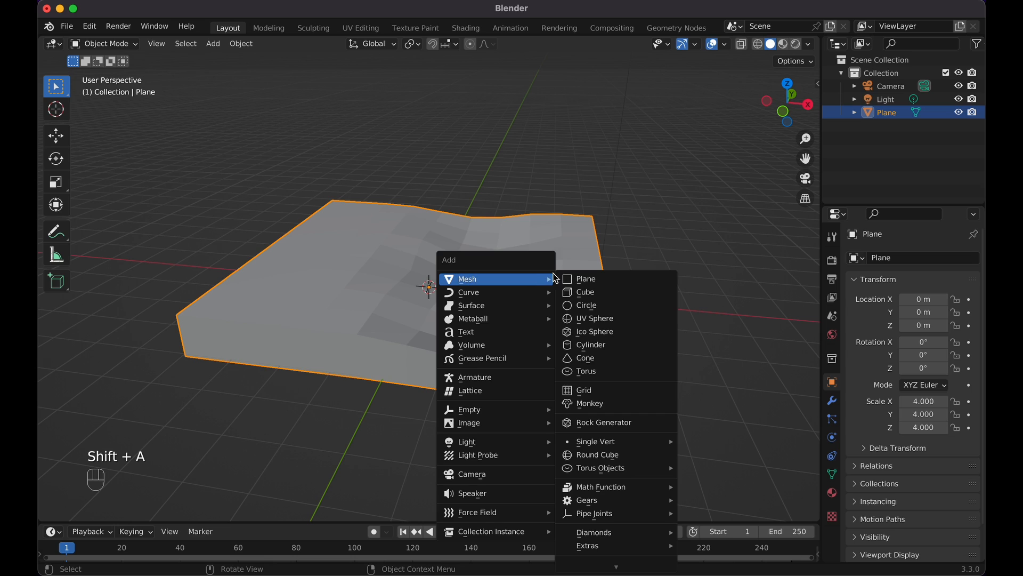
pyautogui.click(583, 277)
pyautogui.press('s')
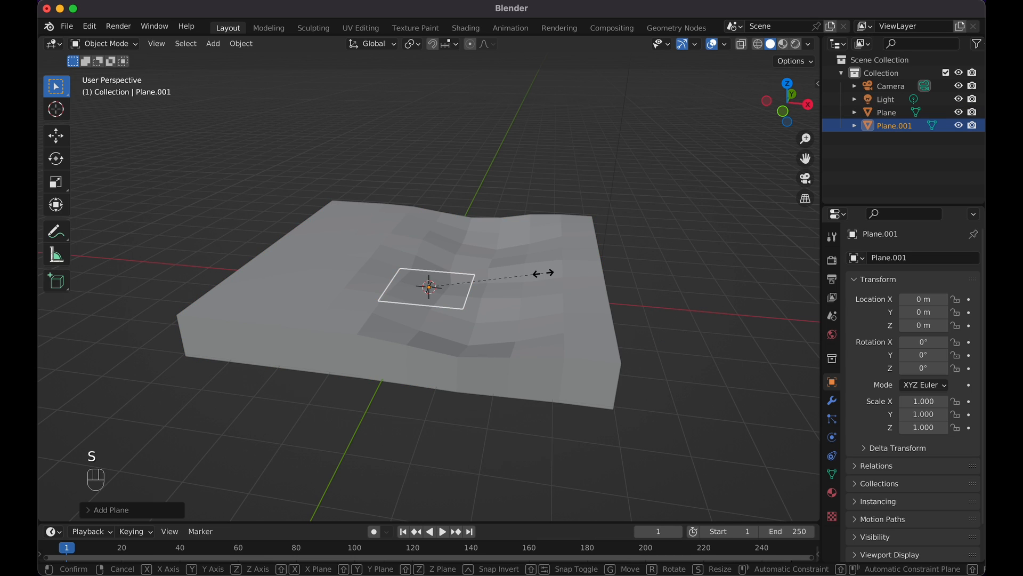
pyautogui.press('KP_4')
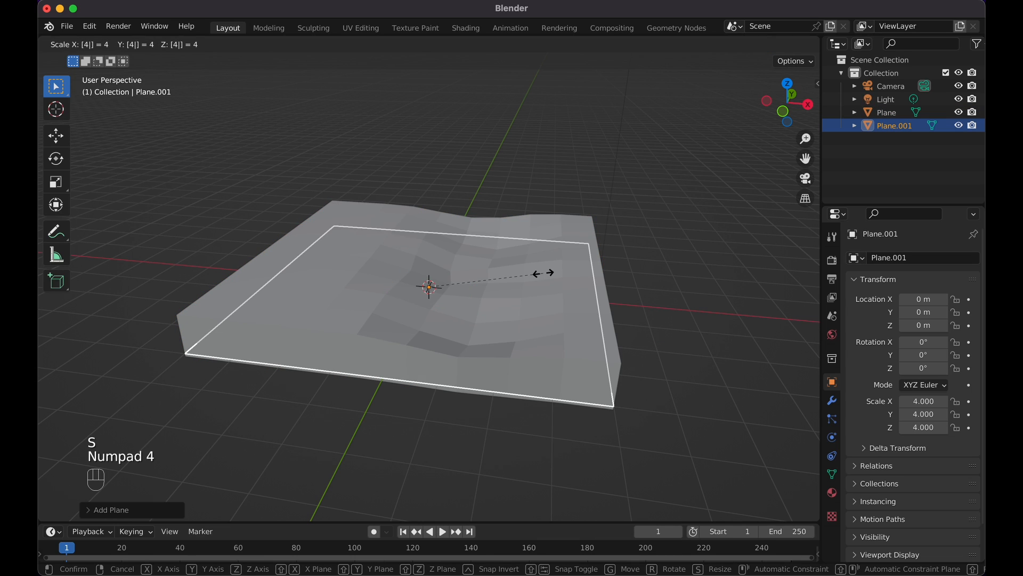
pyautogui.click(544, 275)
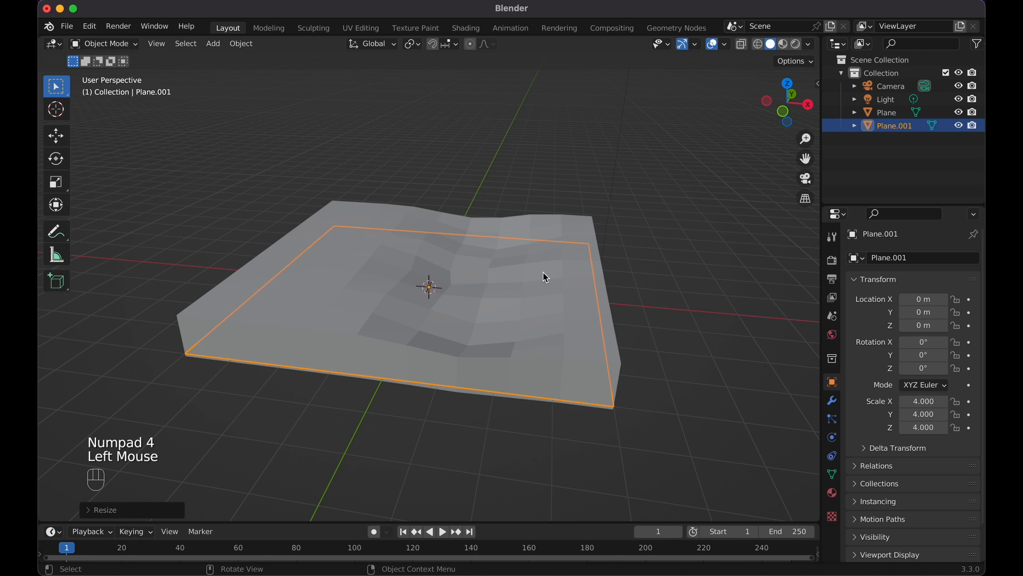
# Extrude the new plane upward about 0.32 m in wireframe shading and return to Object Mode.
pyautogui.press('Tab')
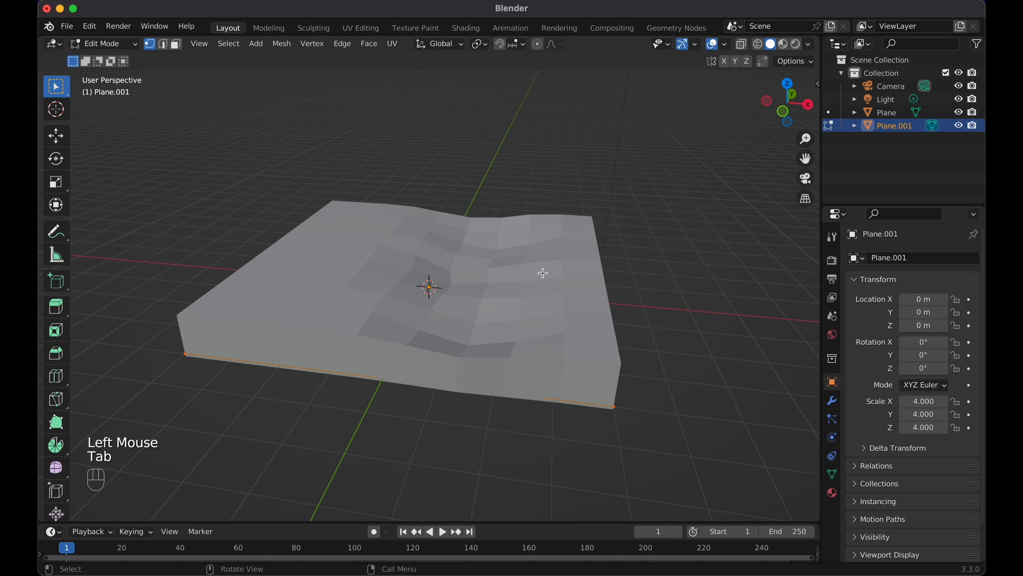
pyautogui.hotkey('shift', 'z')
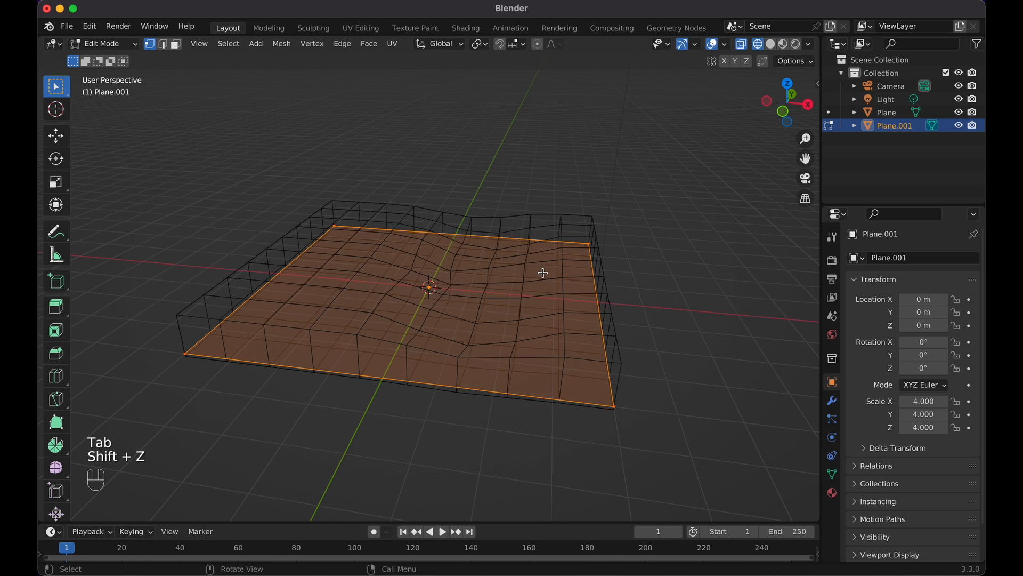
pyautogui.press('e')
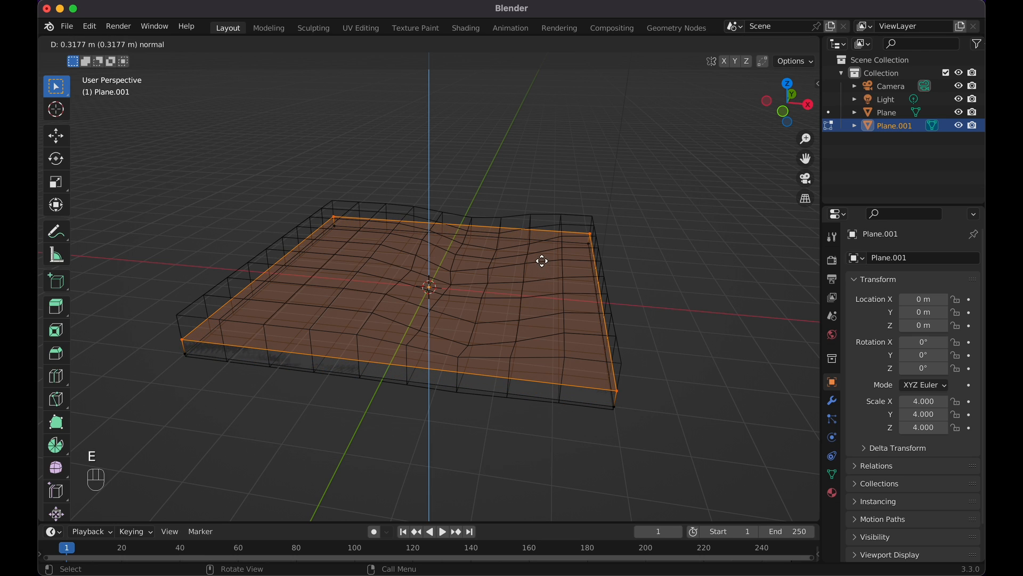
pyautogui.click(541, 261)
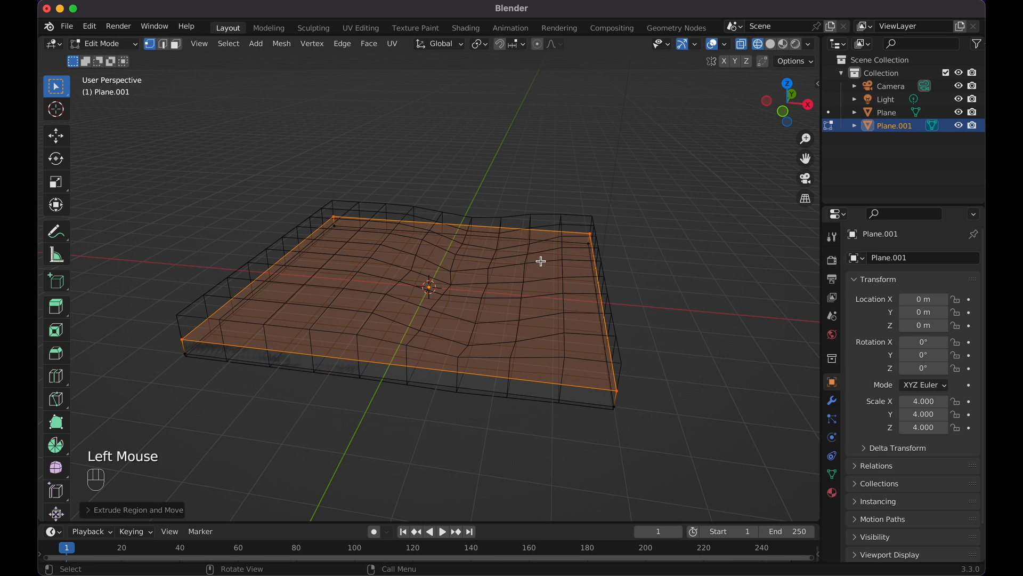
pyautogui.press('Tab')
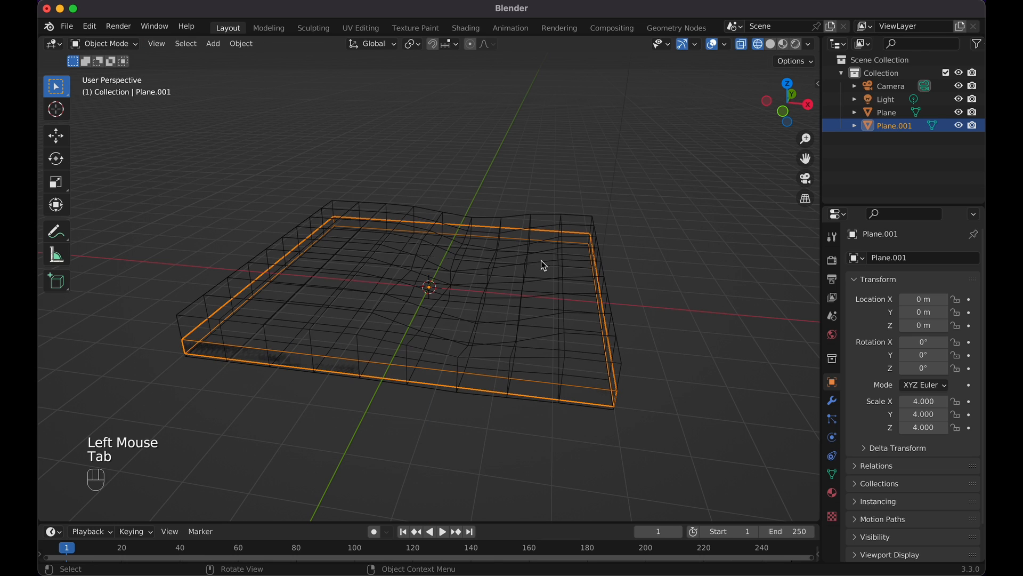
pyautogui.press('a')
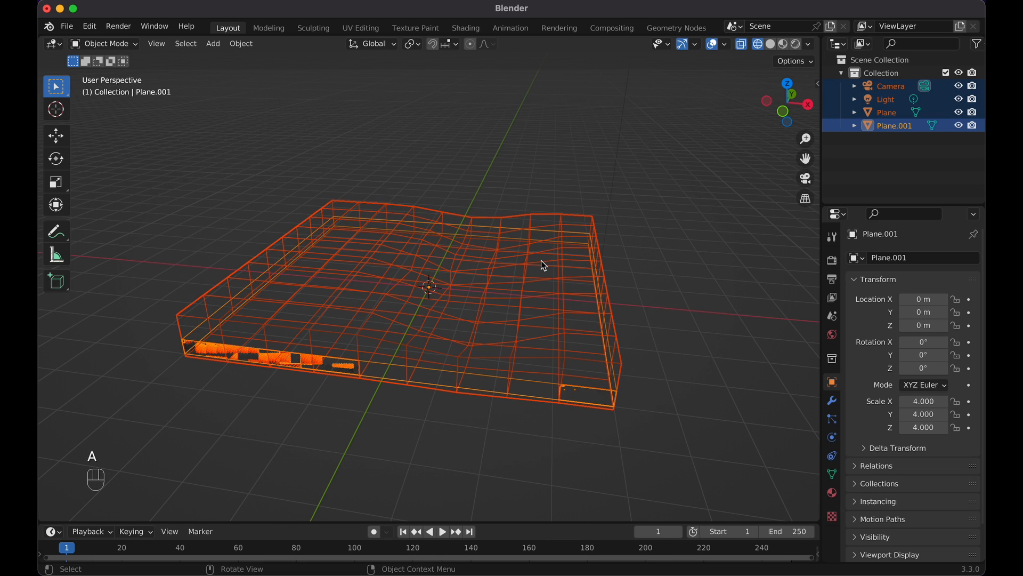
pyautogui.press('Tab')
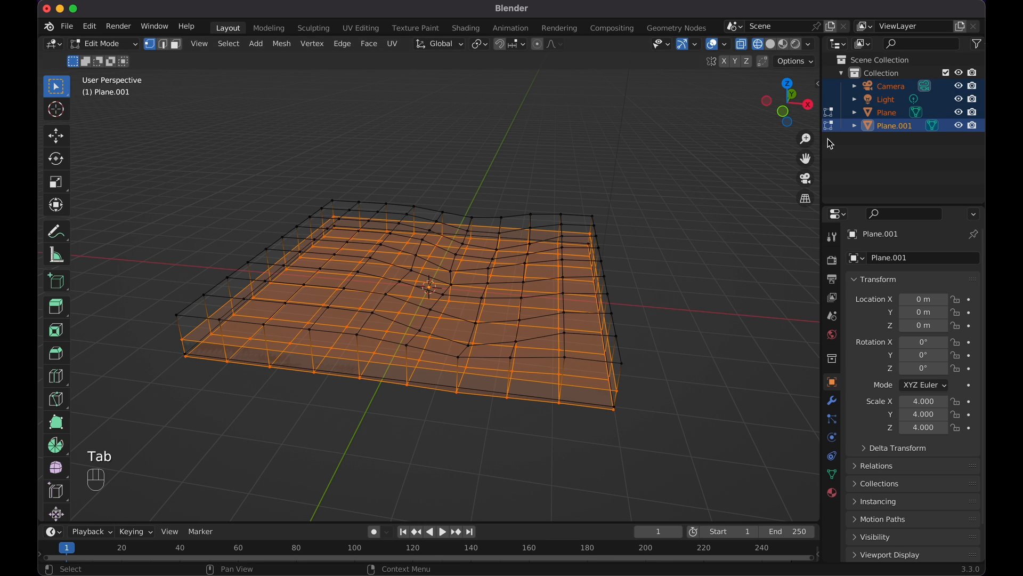
pyautogui.click(889, 126)
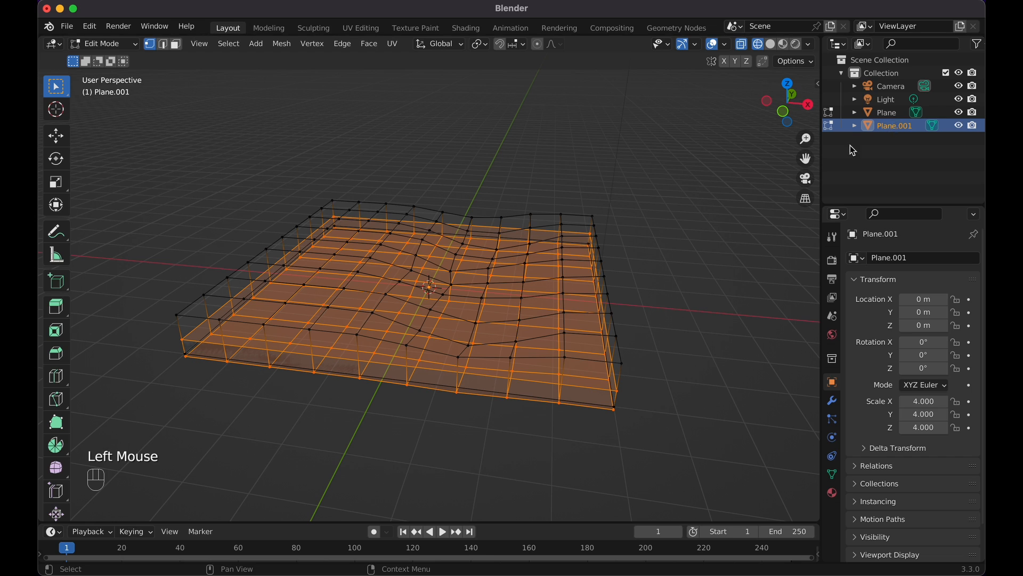
# Return to solid shading in Object Mode and rename the new thin block Water.
pyautogui.hotkey('shift', 'z')
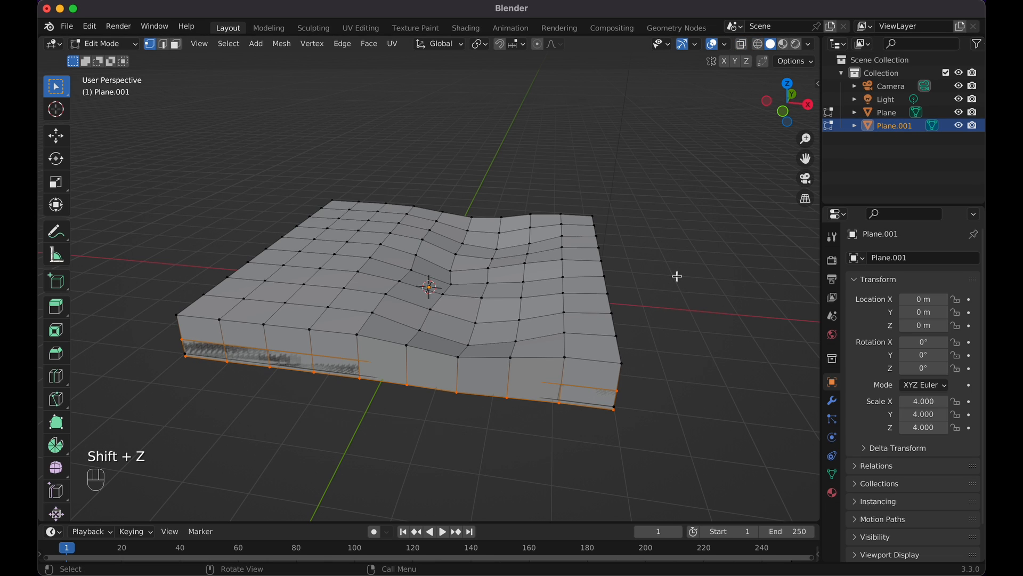
pyautogui.press('Tab')
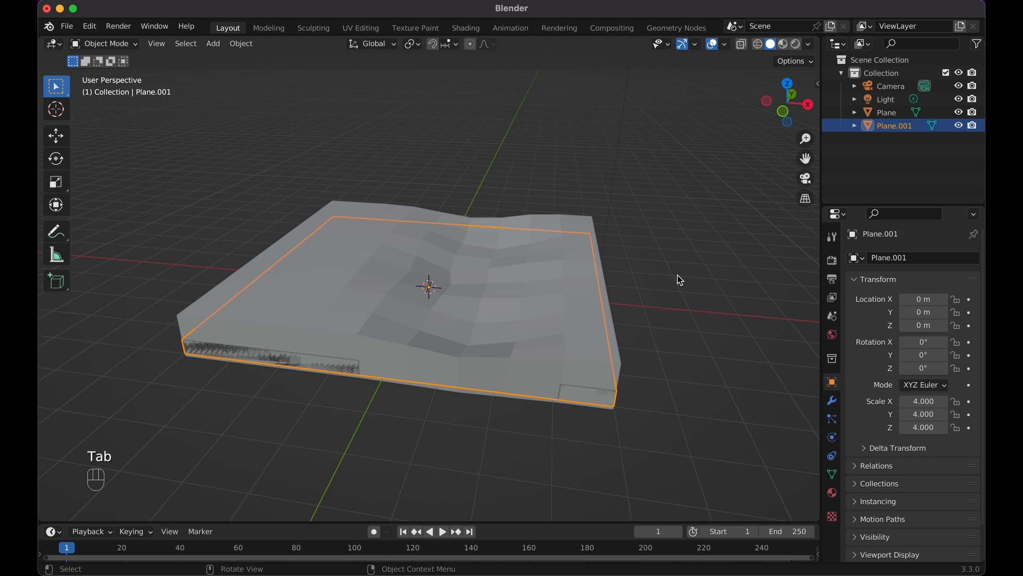
pyautogui.doubleClick(890, 127)
pyautogui.write('Water')
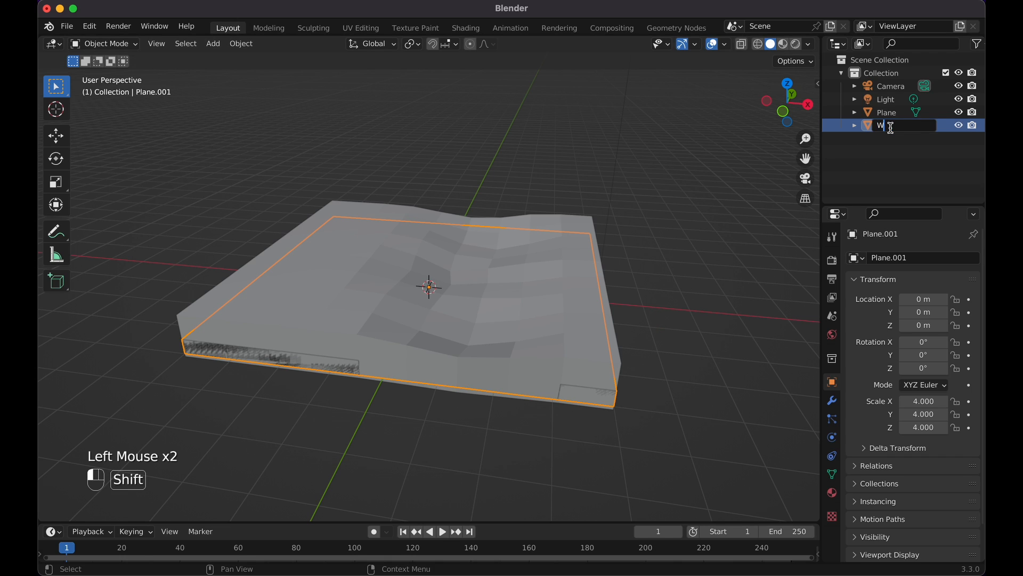
pyautogui.press('Return')
# Rename the uneven slab Land.
pyautogui.click(893, 113)
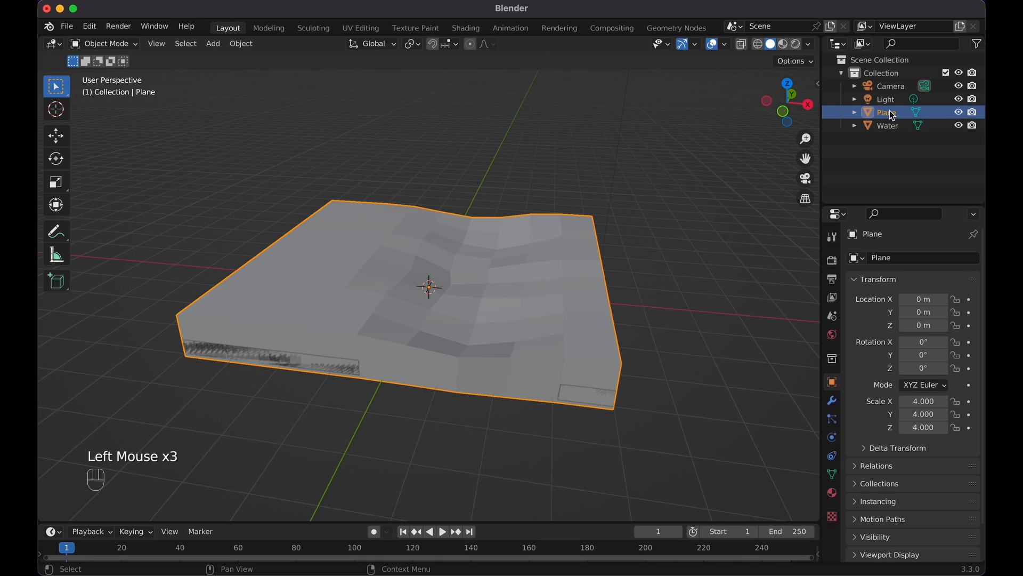
pyautogui.doubleClick(892, 113)
pyautogui.write('Land')
pyautogui.press('Return')
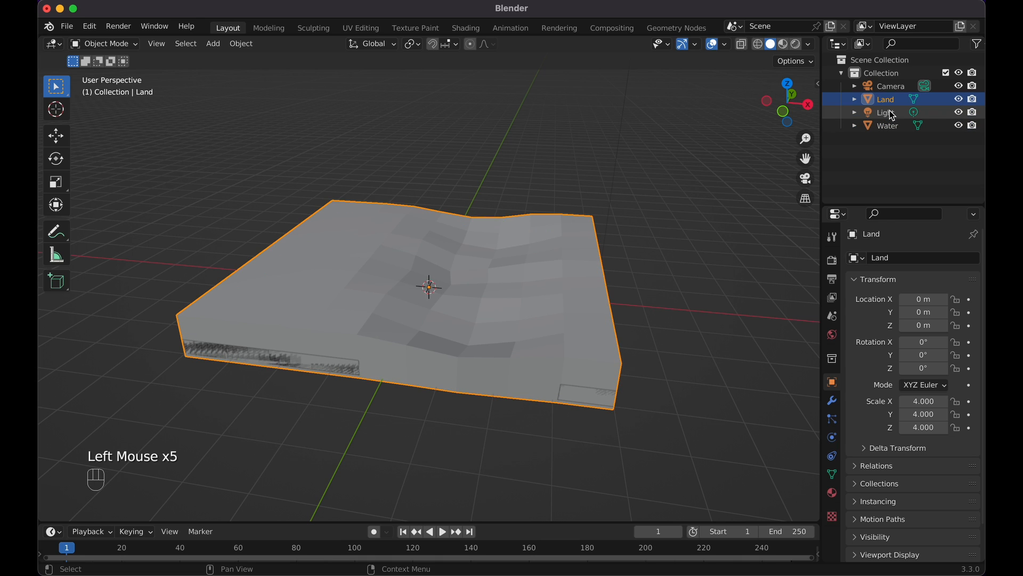
# Raise the Water block about 0.46 m along Z so it fills the trough in the Land.
pyautogui.click(897, 128)
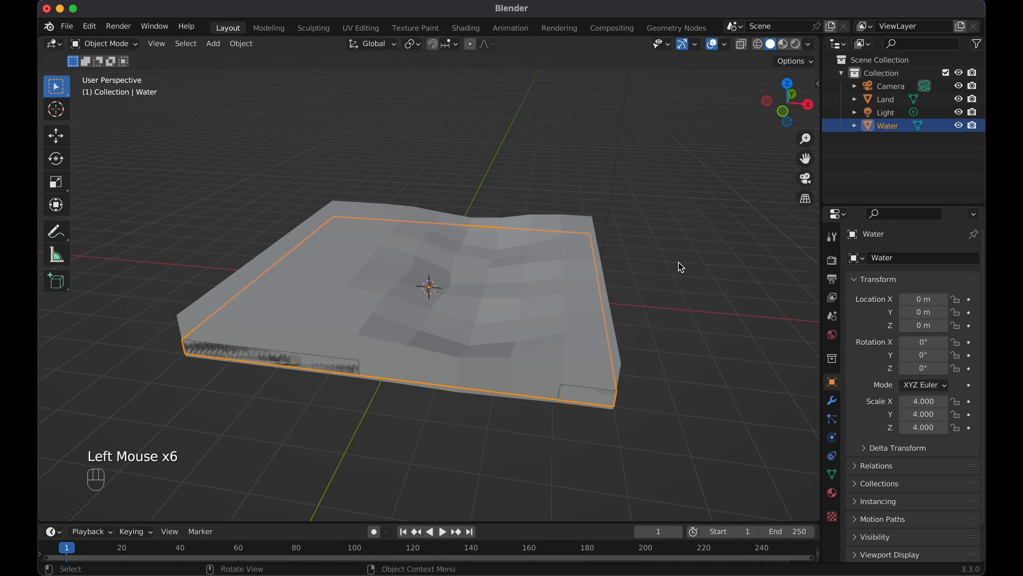
pyautogui.hotkey('shift', 'z')
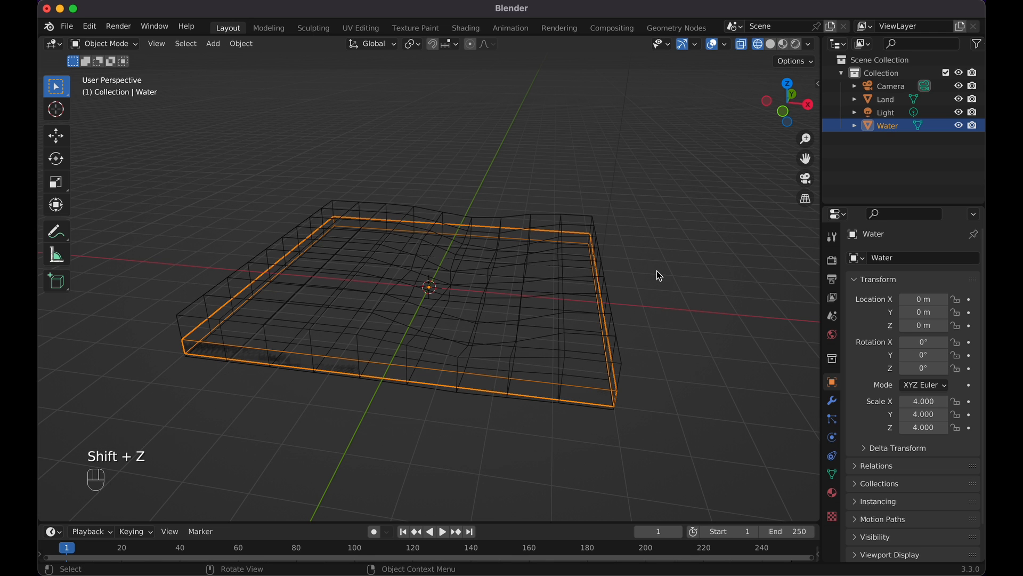
pyautogui.moveTo(657, 277); pyautogui.dragTo(659, 276, button='middle')
pyautogui.hotkey('shift', 'z')
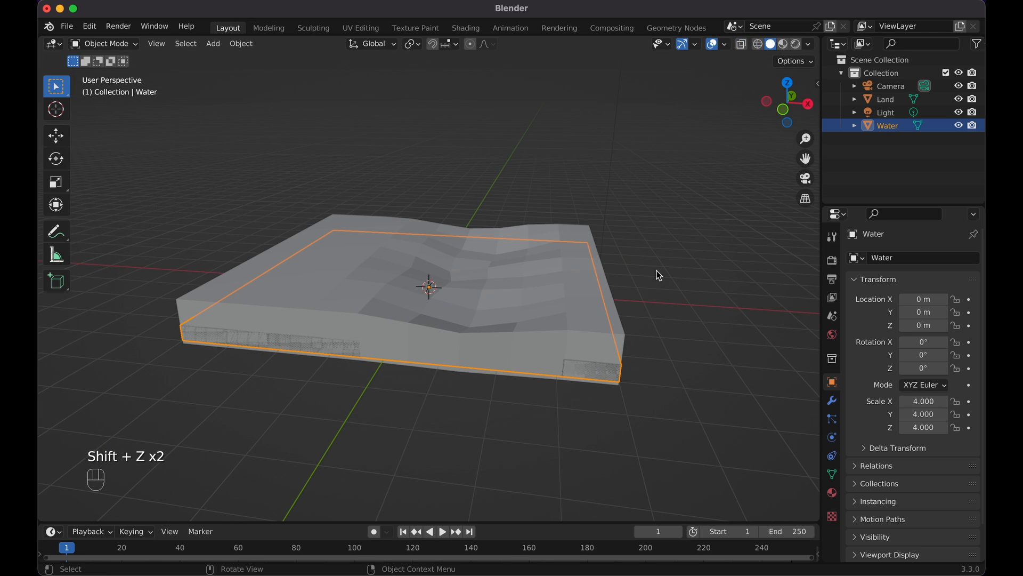
pyautogui.press('g')
pyautogui.press('z')
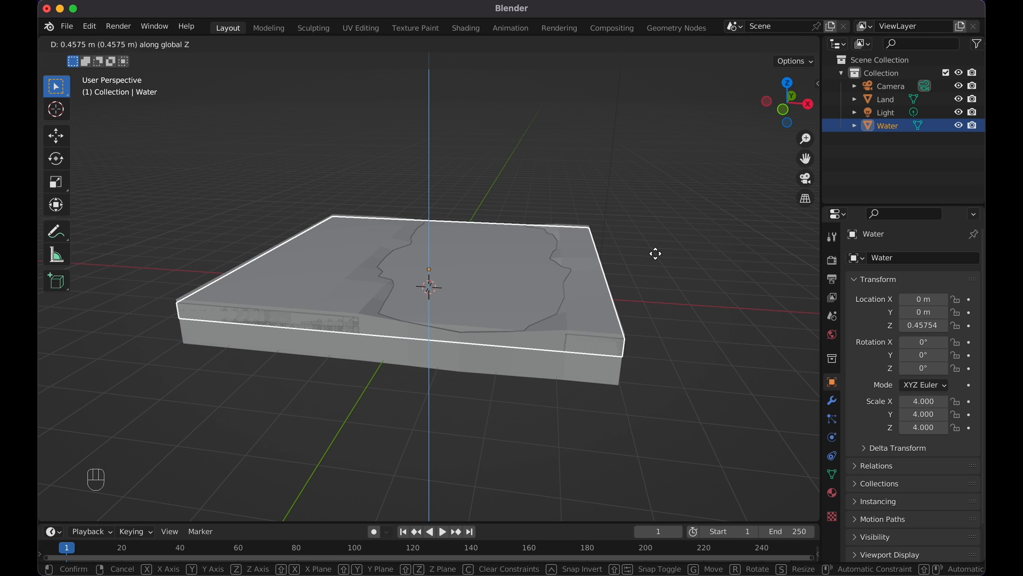
pyautogui.click(656, 253)
pyautogui.hscroll(5, 656, 255)
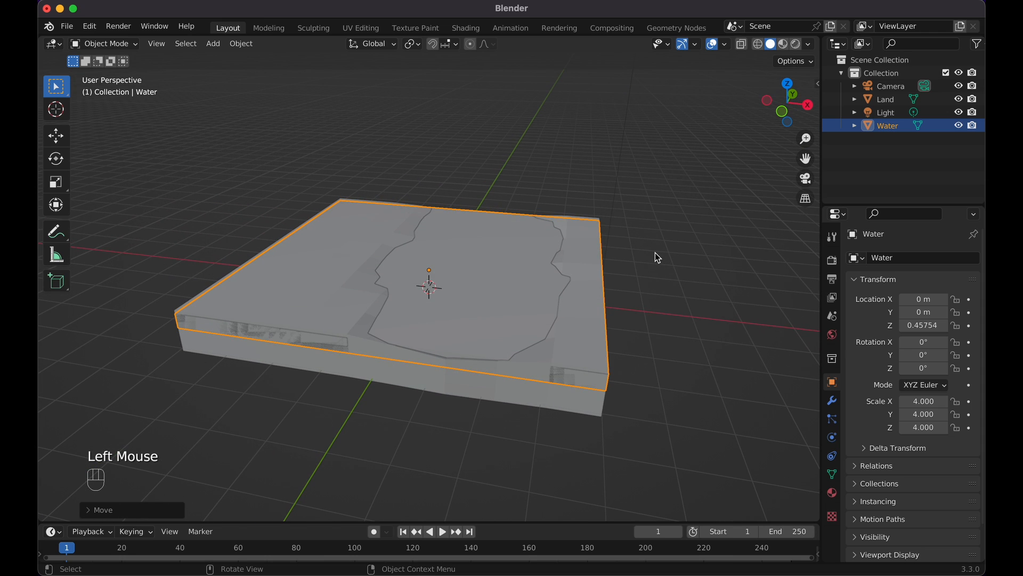
# Narrow the Water block along X to a scale of about 2.52 in top view, using wireframe shading, and restore solid shading.
pyautogui.press('KP_7')
pyautogui.hotkey('shift', 'z')
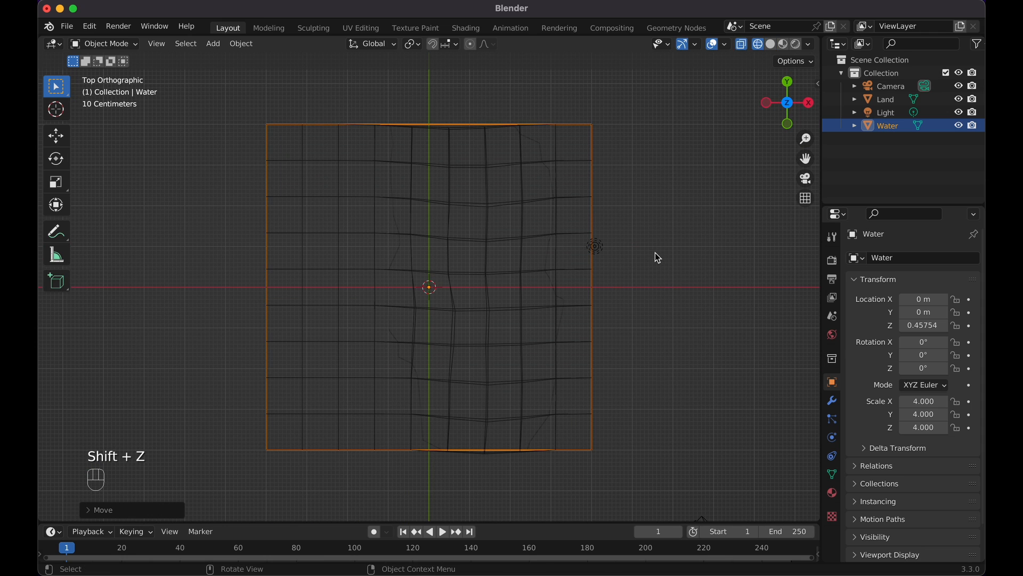
pyautogui.press('s')
pyautogui.press('x')
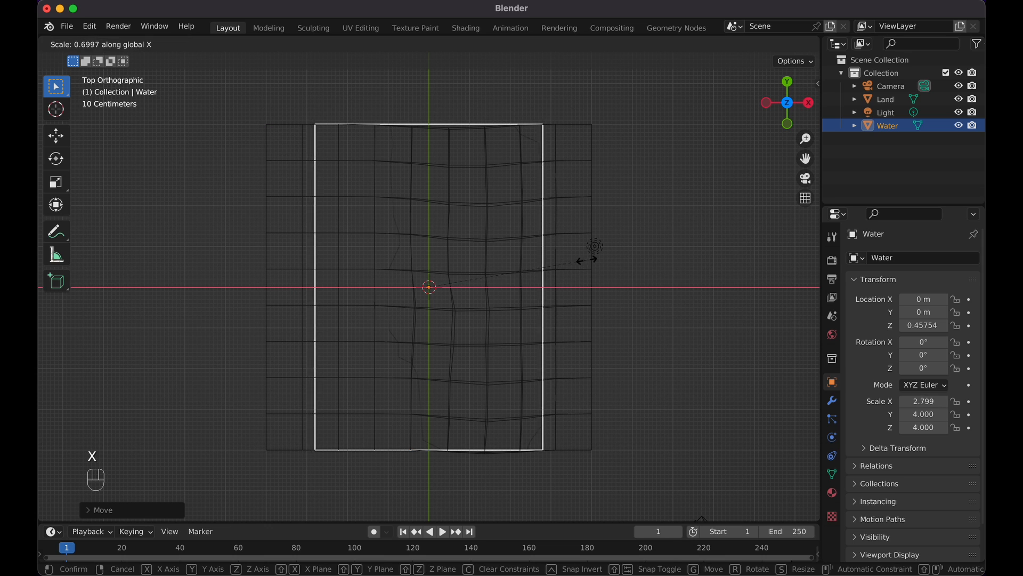
pyautogui.click(571, 263)
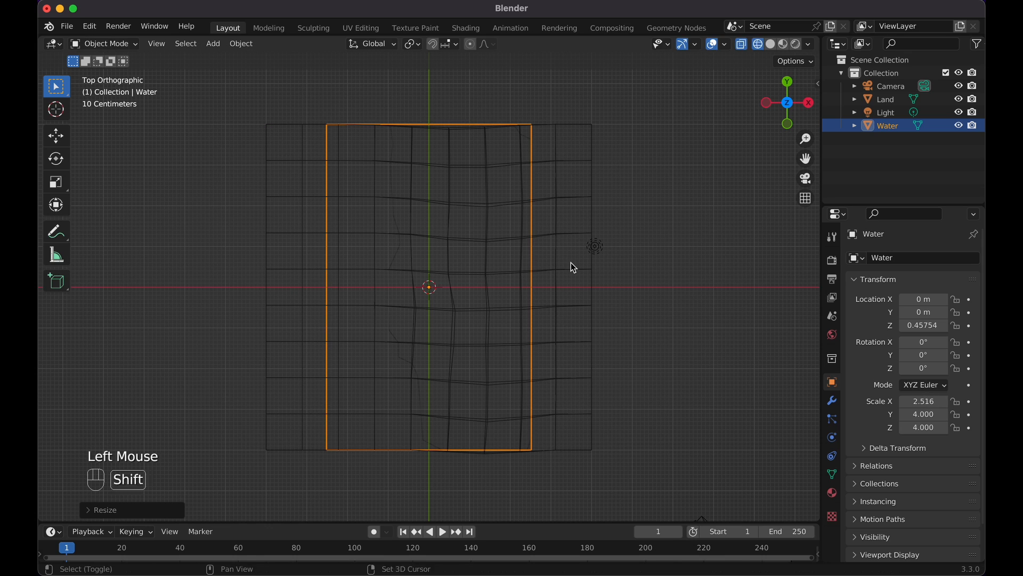
pyautogui.hotkey('shift', 'z')
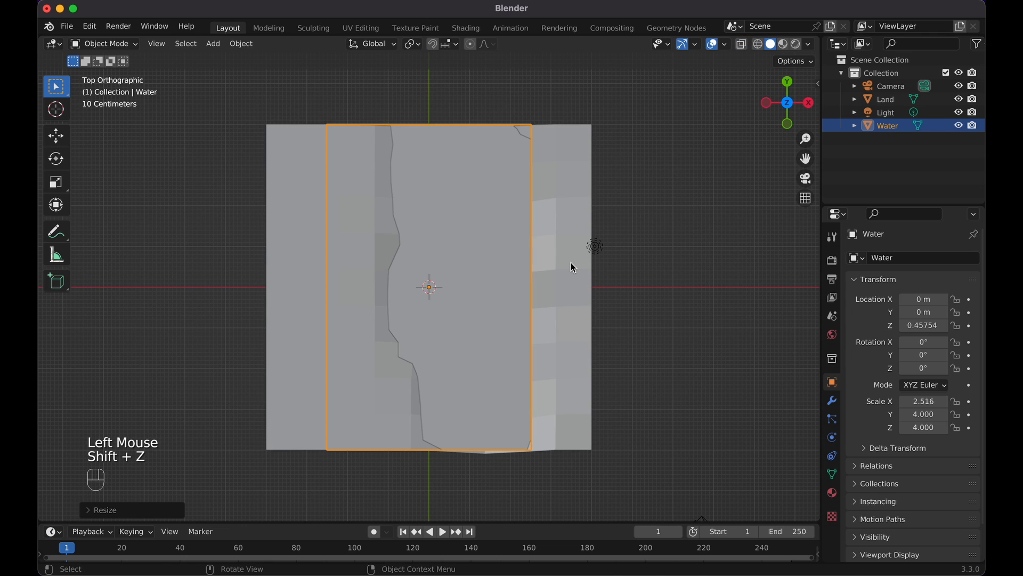
# Shift the Water block about 1.07 m along +X over the trough and shrink it along Y to a scale of about 3.87.
pyautogui.press('g')
pyautogui.press('x')
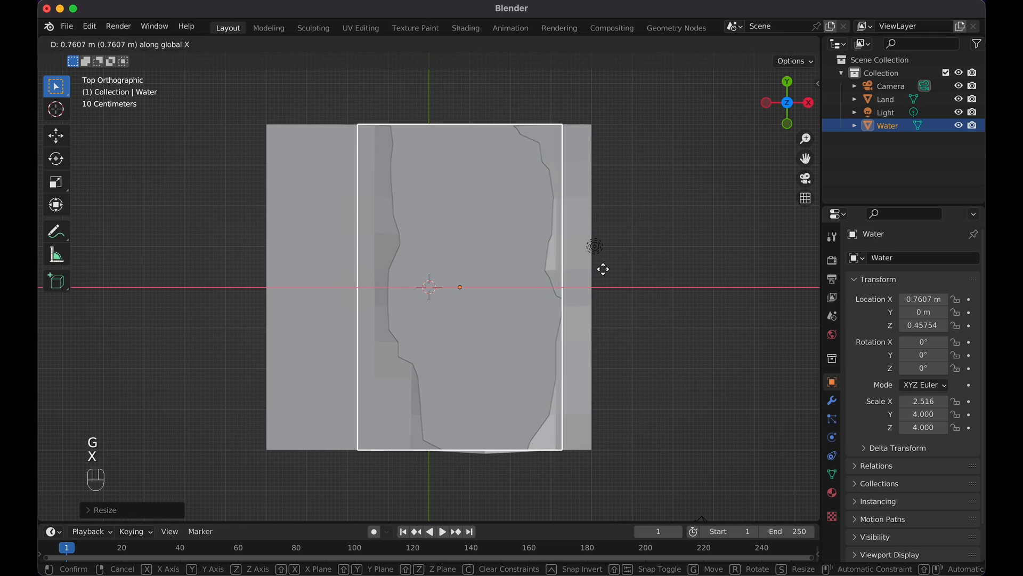
pyautogui.click(617, 271)
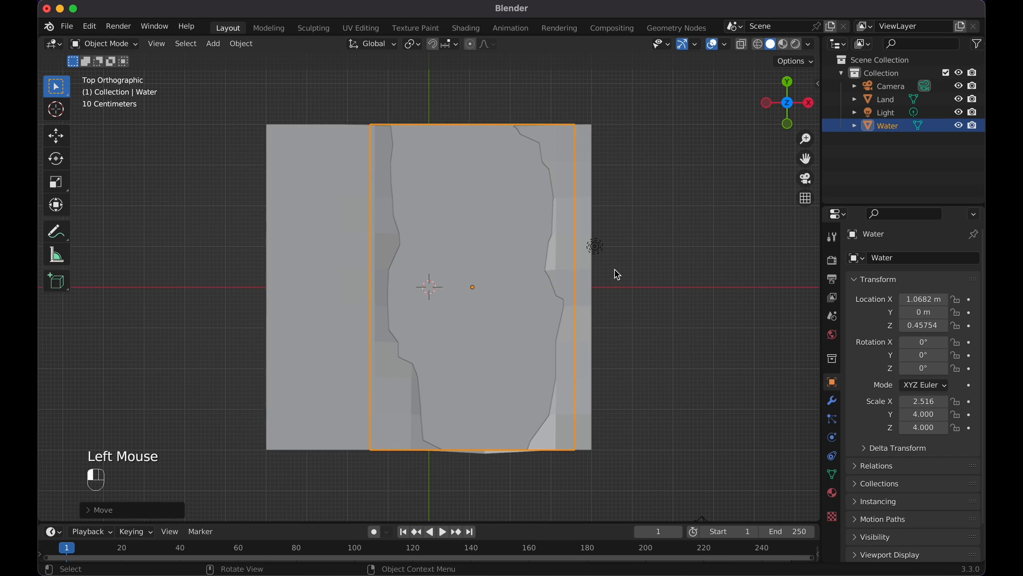
pyautogui.press('s')
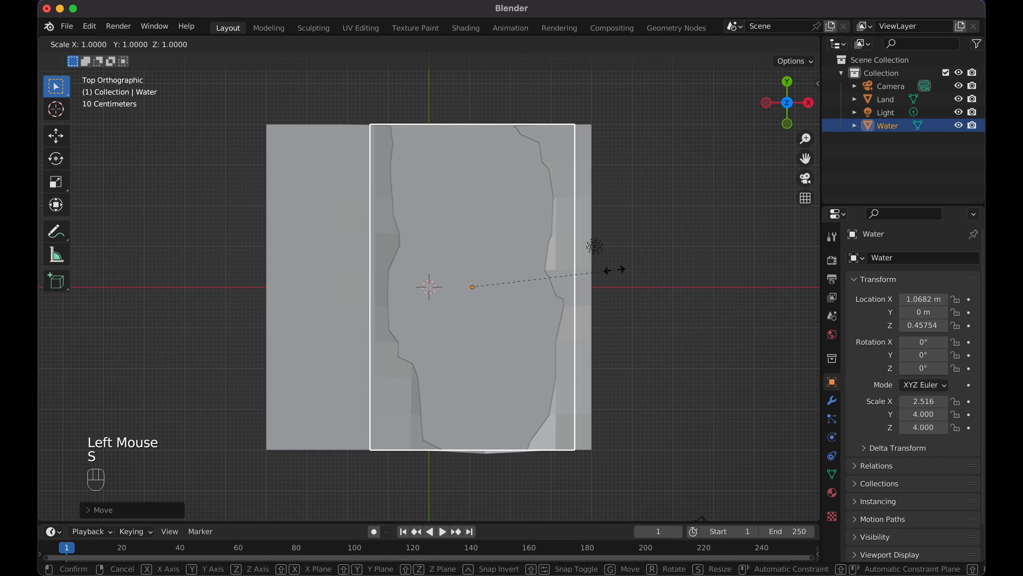
pyautogui.press('y')
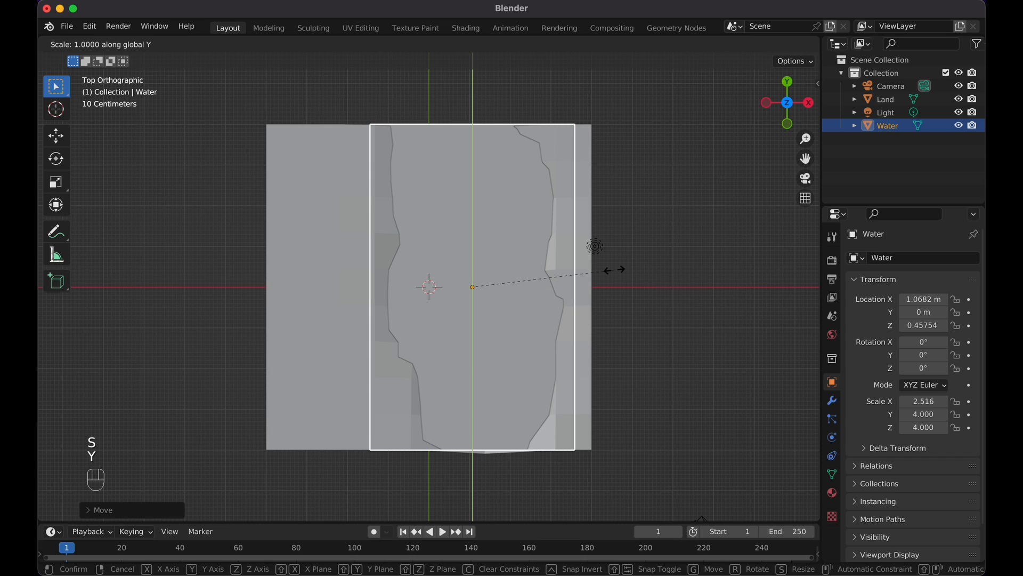
pyautogui.click(610, 269)
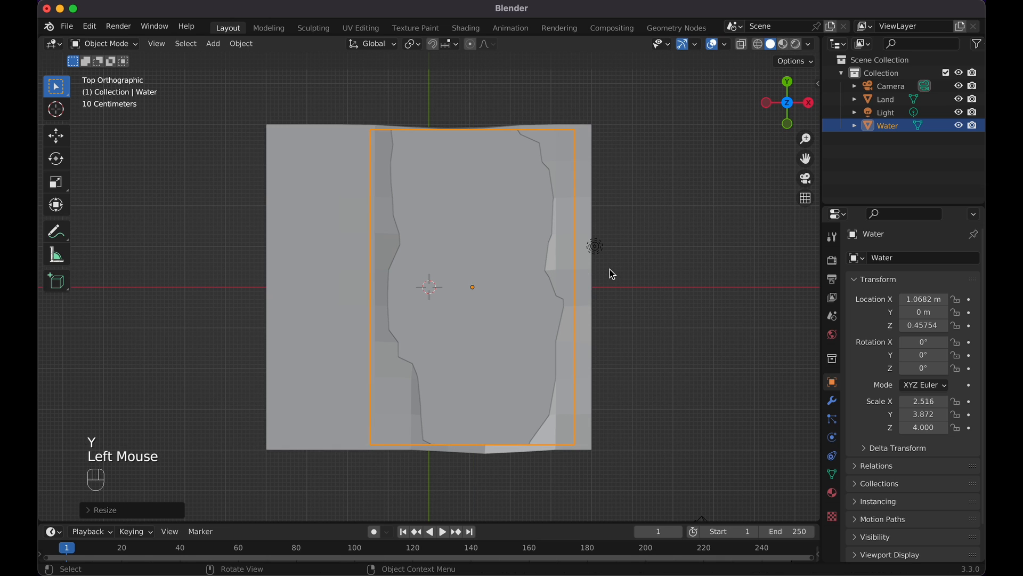
# Lower the Water block about 0.03 m along Z so it sits slightly deeper in the Land's trough.
pyautogui.scroll(-10, 610, 270)
pyautogui.scroll(-5, 610, 270)
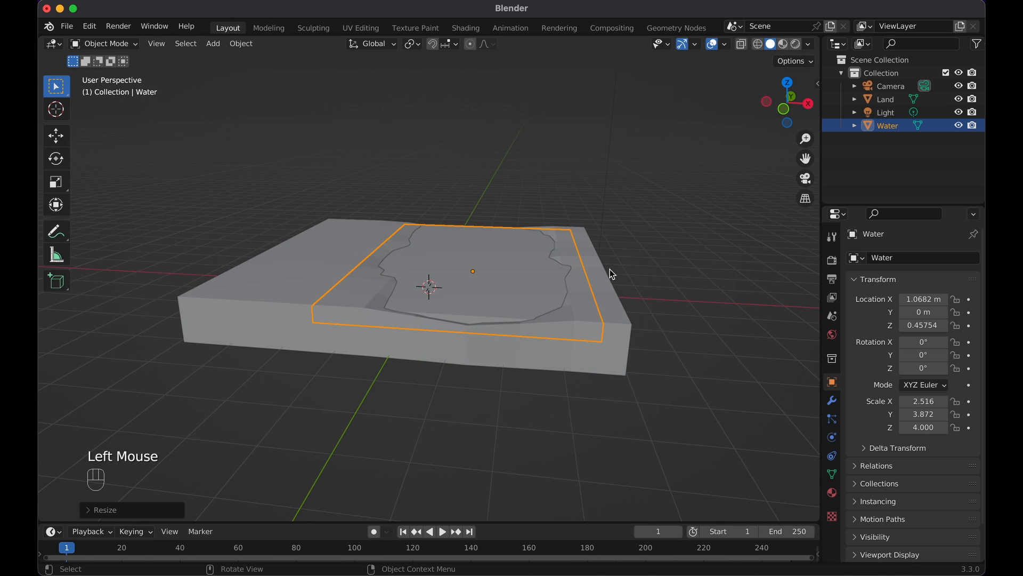
pyautogui.press('g')
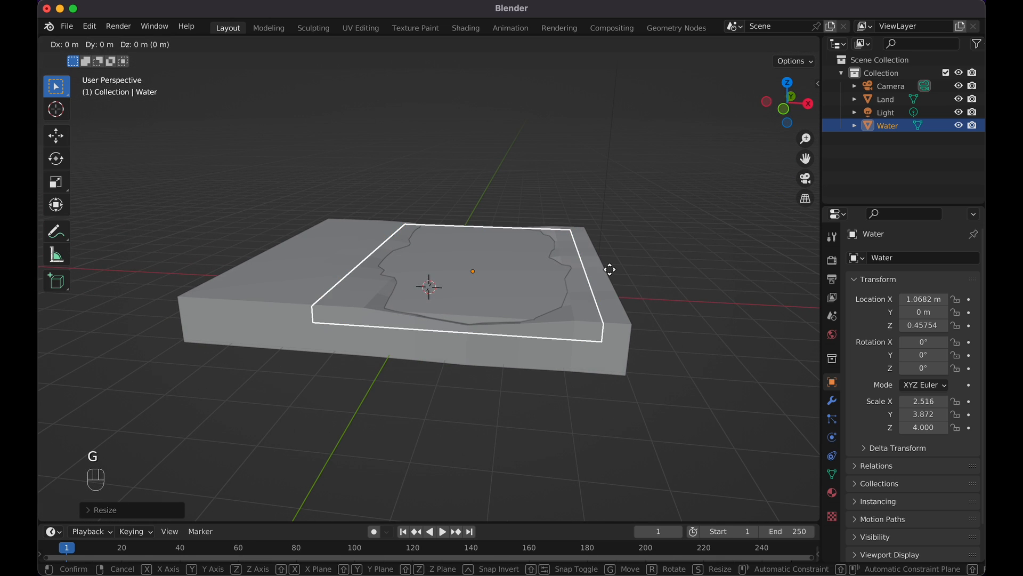
pyautogui.press('z')
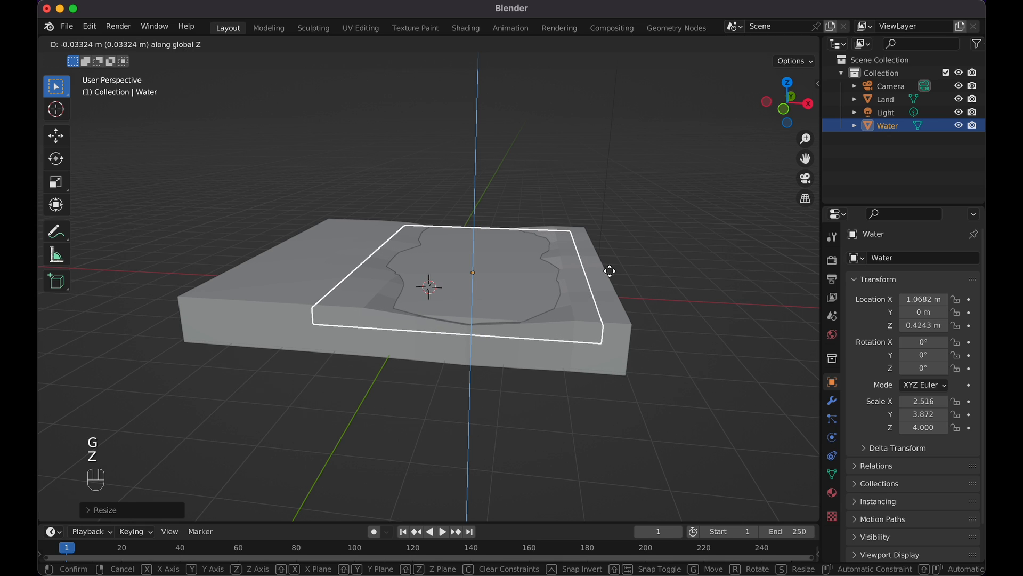
pyautogui.click(610, 270)
pyautogui.press('Tab')
pyautogui.press('Tab')
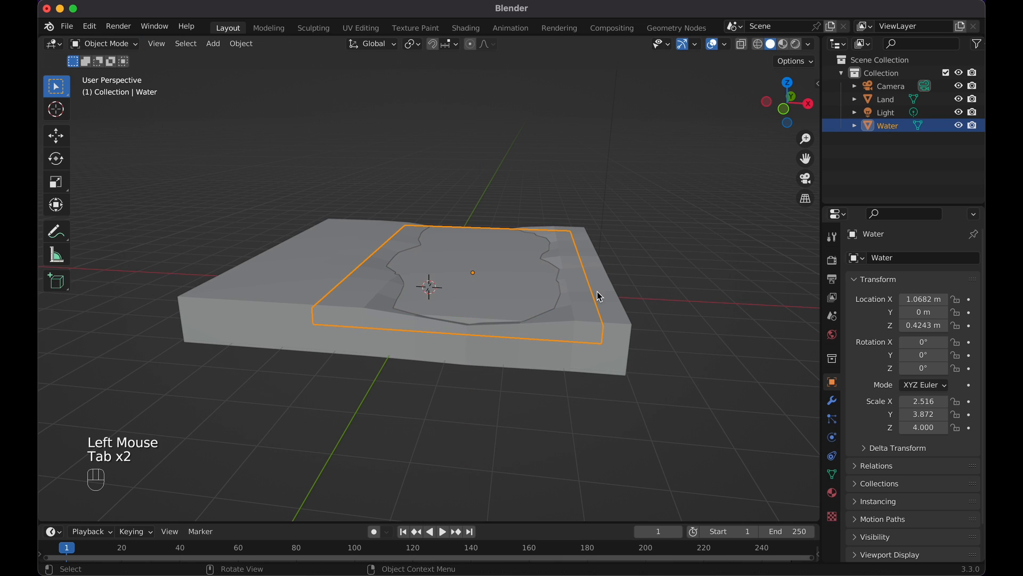
# Edit the Land mesh and move one vertex slightly down on its front top edge, at the trough's open end.
pyautogui.click(606, 306)
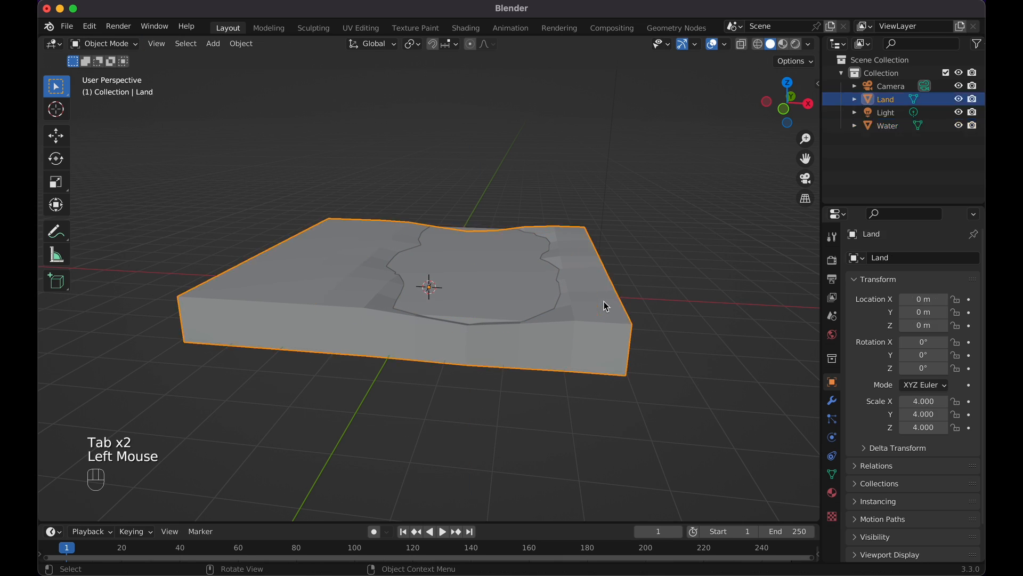
pyautogui.press('Tab')
pyautogui.scroll(2, 604, 302)
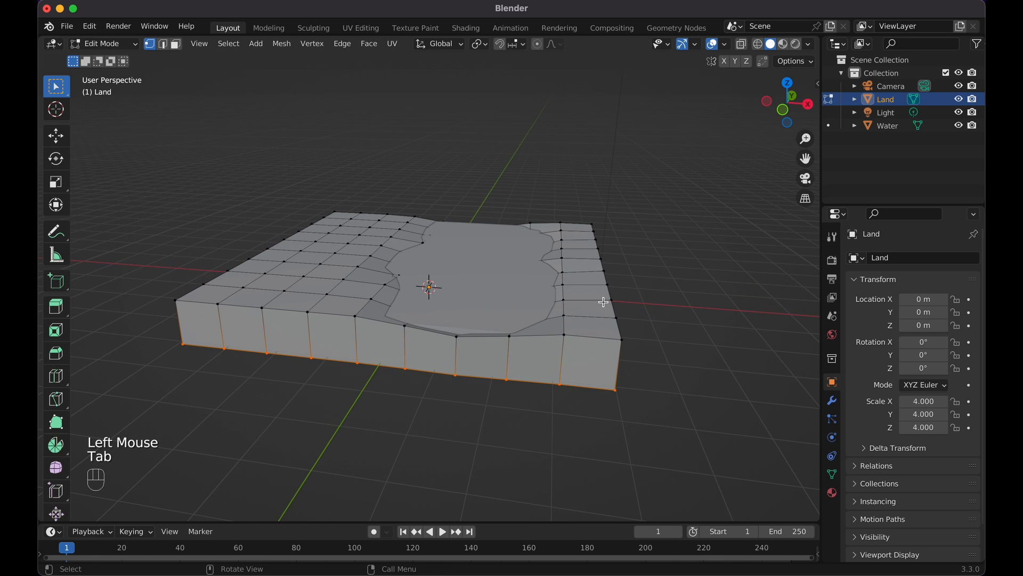
pyautogui.scroll(3, 493, 309)
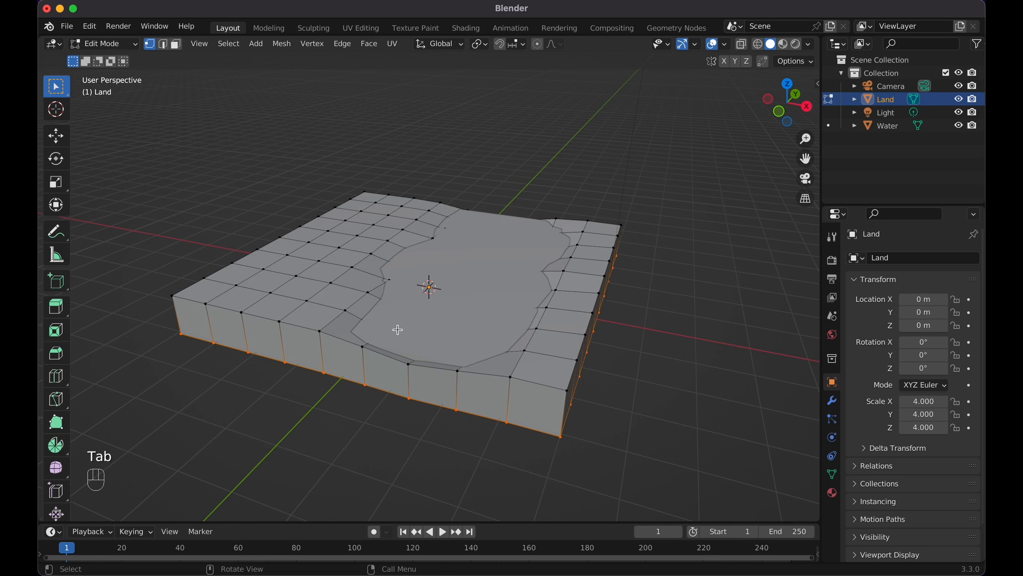
pyautogui.click(408, 364)
pyautogui.press('g')
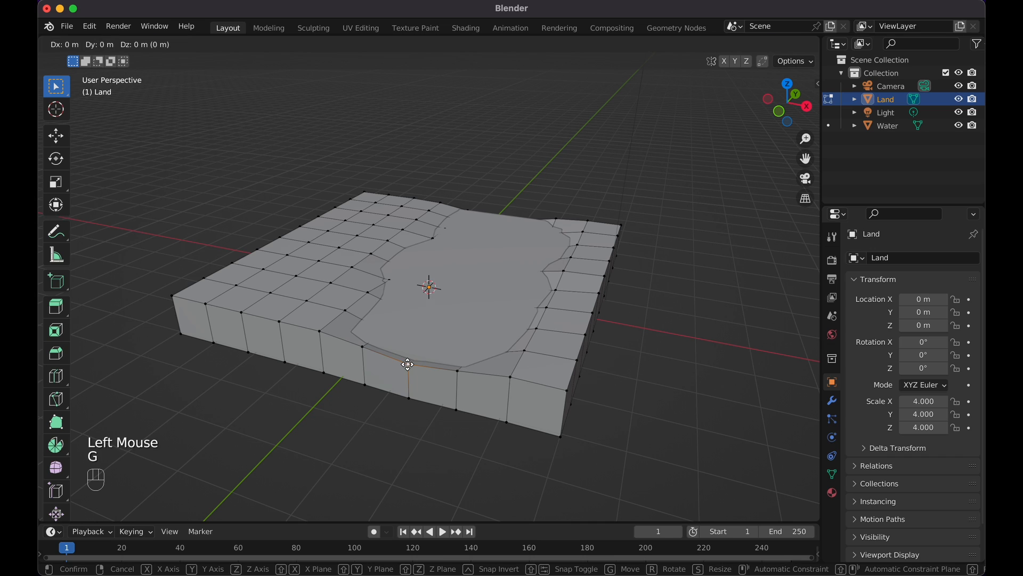
pyautogui.click(408, 366)
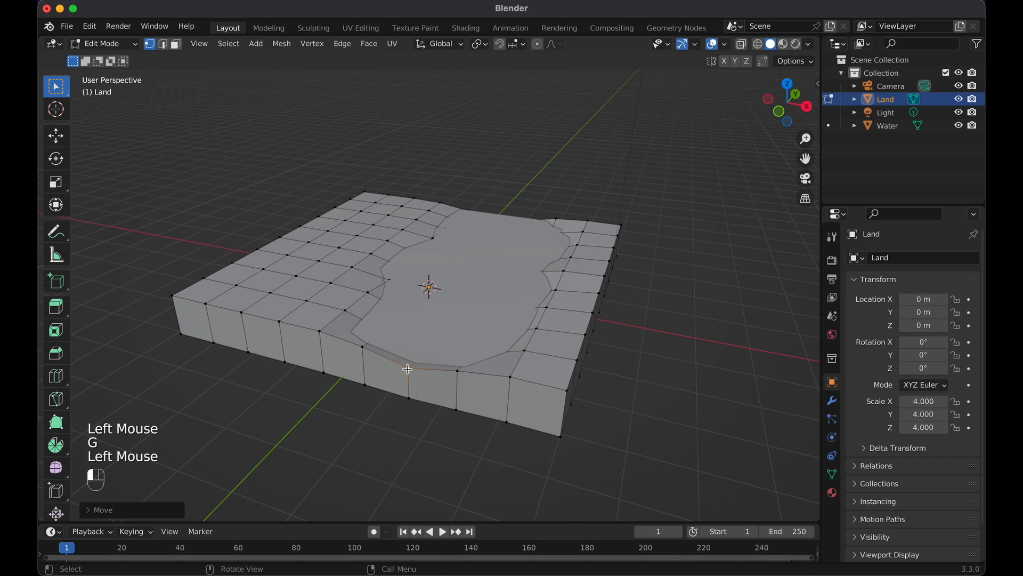
# Enable proportional editing and nudge two neighbouring vertices on the trough's +X bank to reshape the shoreline.
pyautogui.press('o')
pyautogui.click(500, 353)
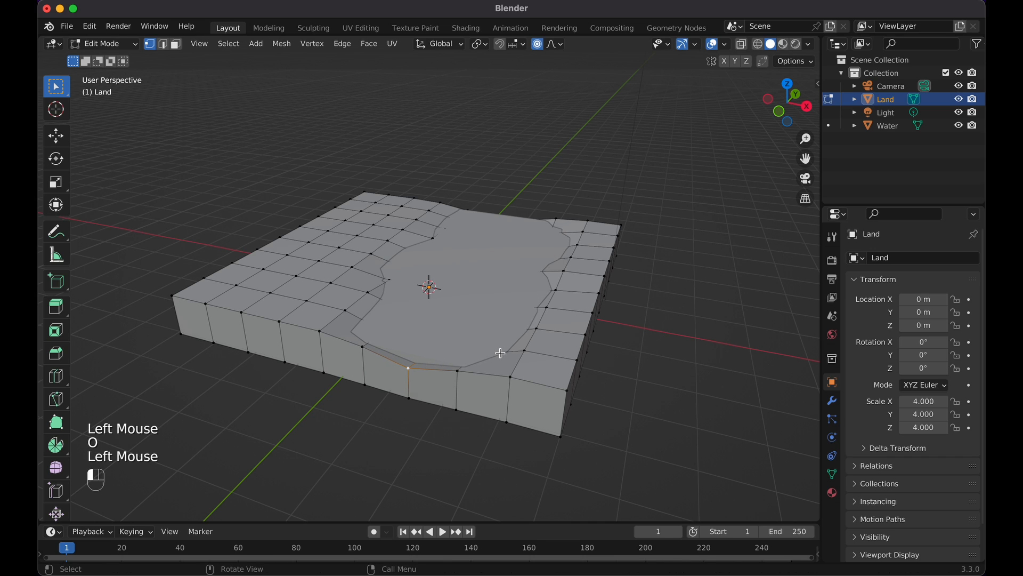
pyautogui.press('g')
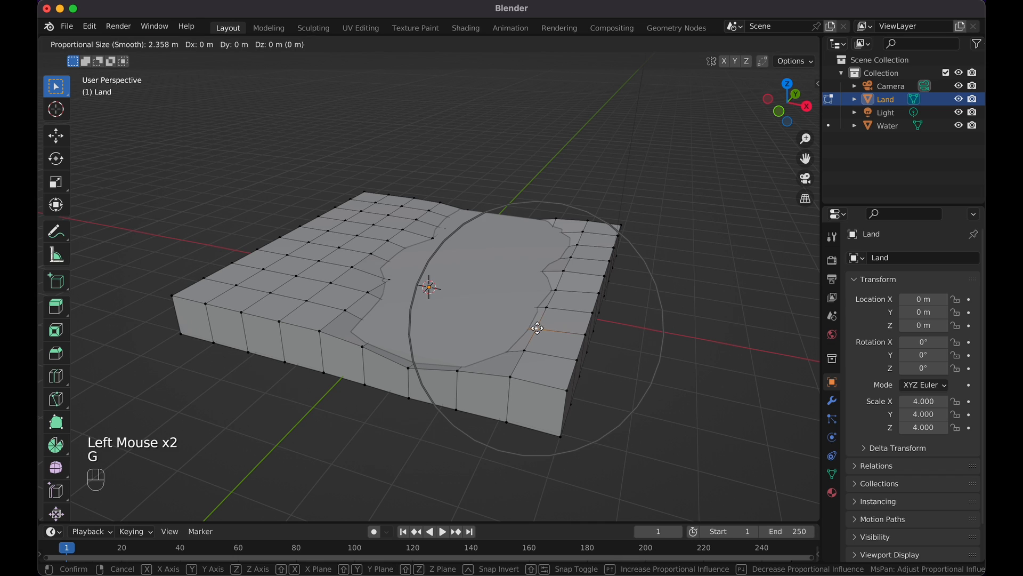
pyautogui.click(537, 327)
pyautogui.click(551, 293)
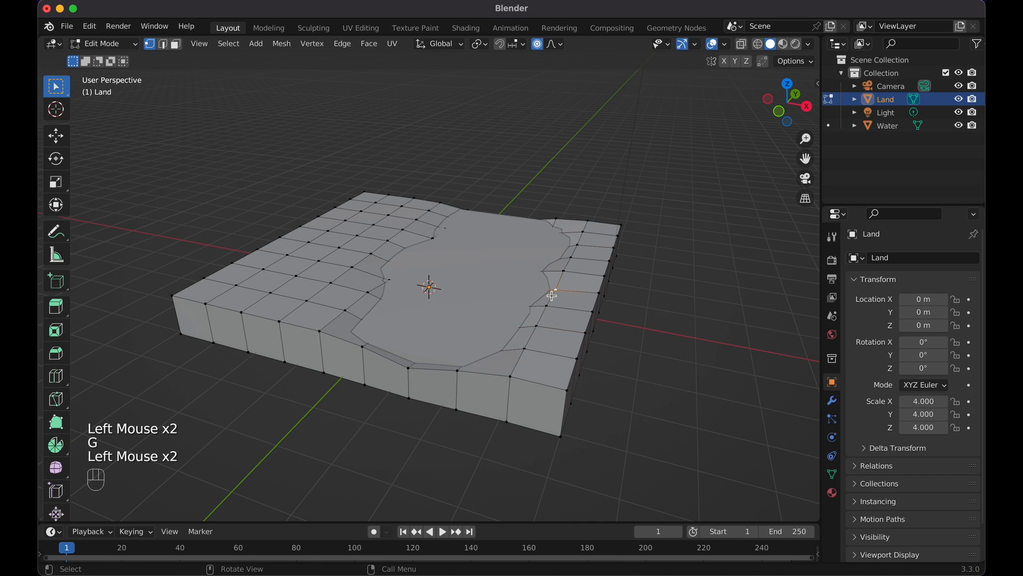
pyautogui.press('g')
pyautogui.click(552, 293)
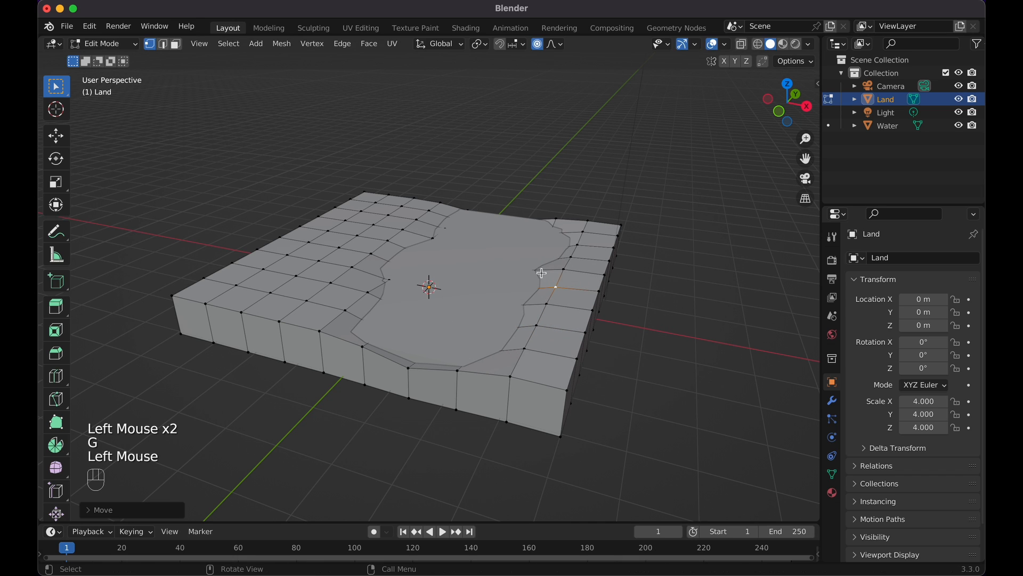
# Nudge two vertices on the trough's -X bank with proportional editing, then disable proportional editing and return to Object Mode.
pyautogui.moveTo(550, 277)
pyautogui.mouseDown(button='middle')
pyautogui.moveTo(557, 291)
pyautogui.moveTo(538, 279)
pyautogui.mouseUp(button='middle')
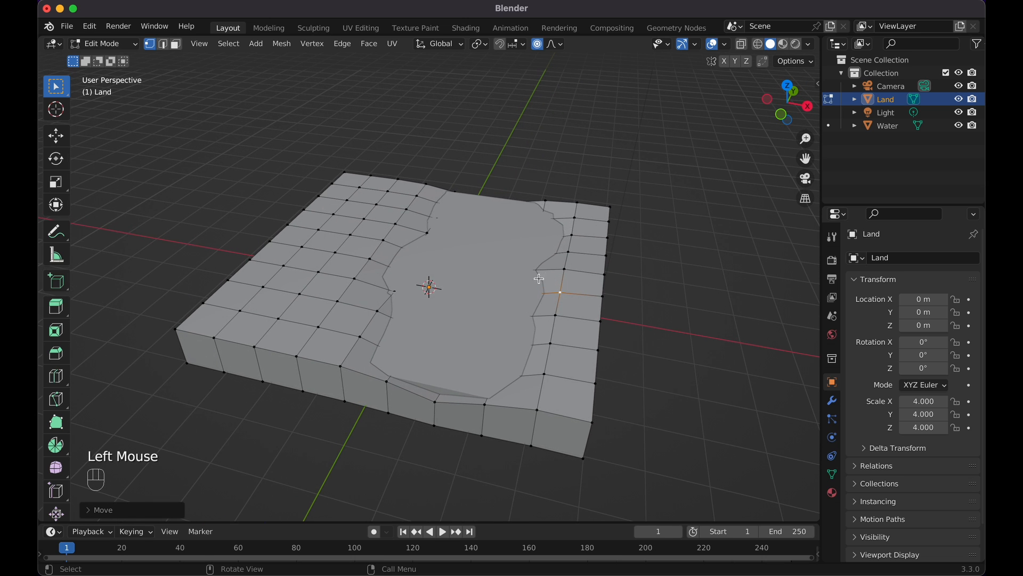
pyautogui.click(402, 290)
pyautogui.press('g')
pyautogui.click(399, 288)
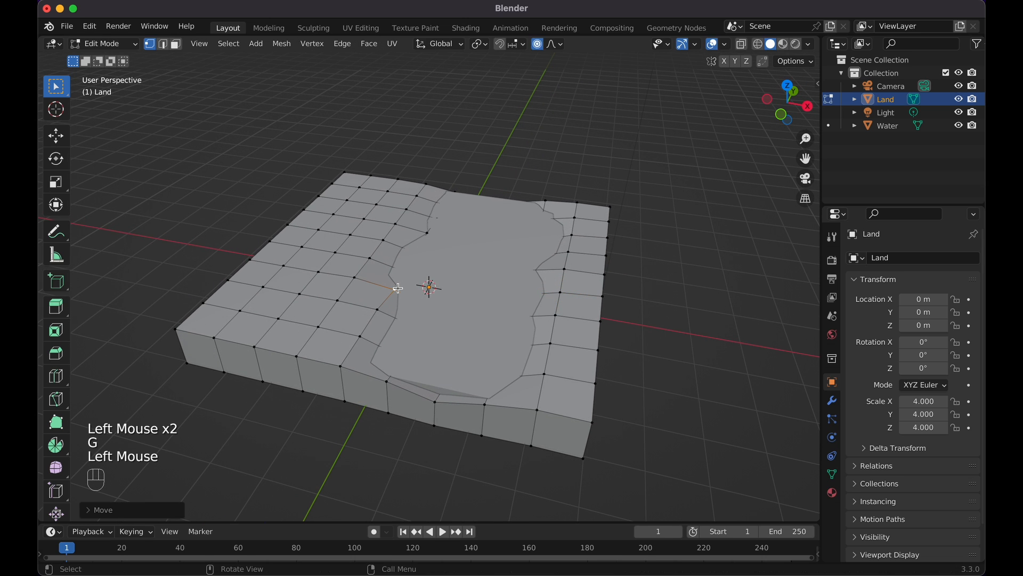
pyautogui.moveTo(397, 288); pyautogui.dragTo(401, 288, button='middle')
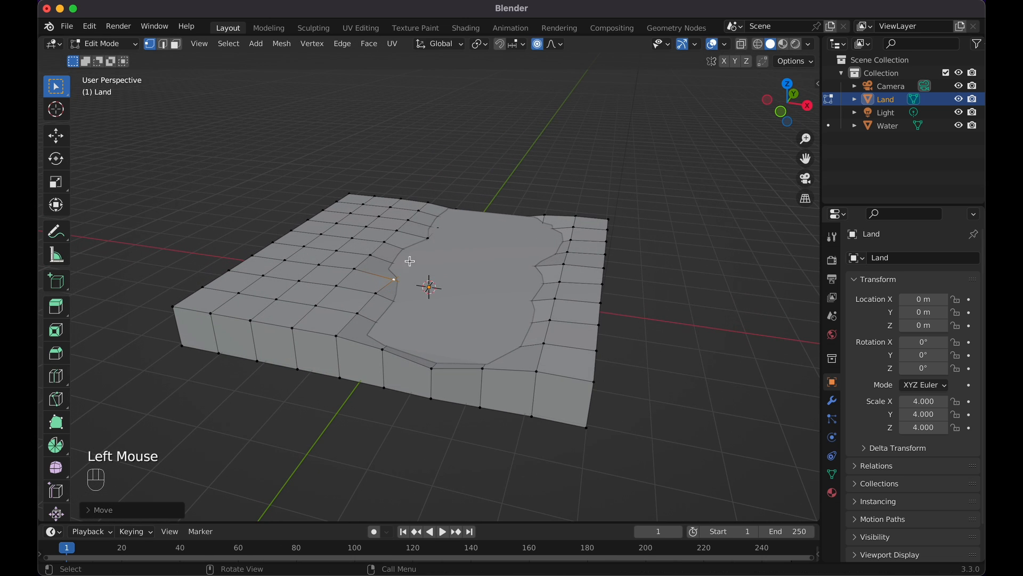
pyautogui.click(427, 240)
pyautogui.press('g')
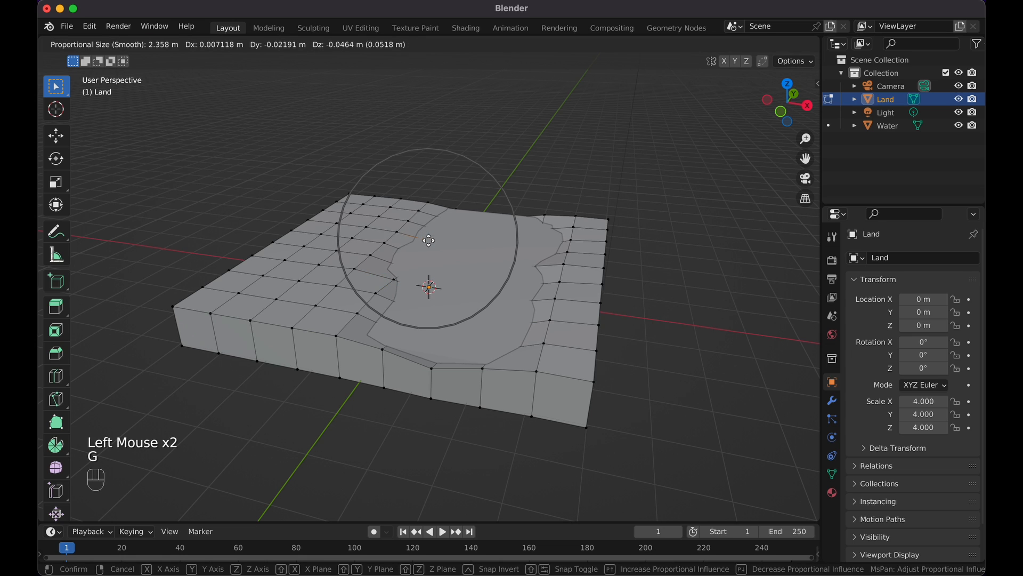
pyautogui.click(428, 238)
pyautogui.click(530, 203)
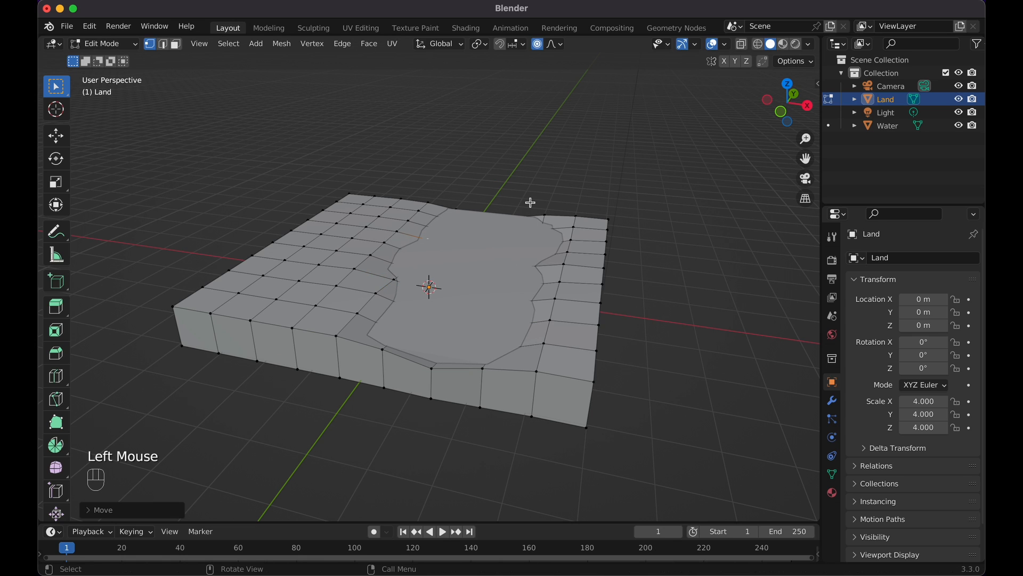
pyautogui.press('o')
pyautogui.press('Tab')
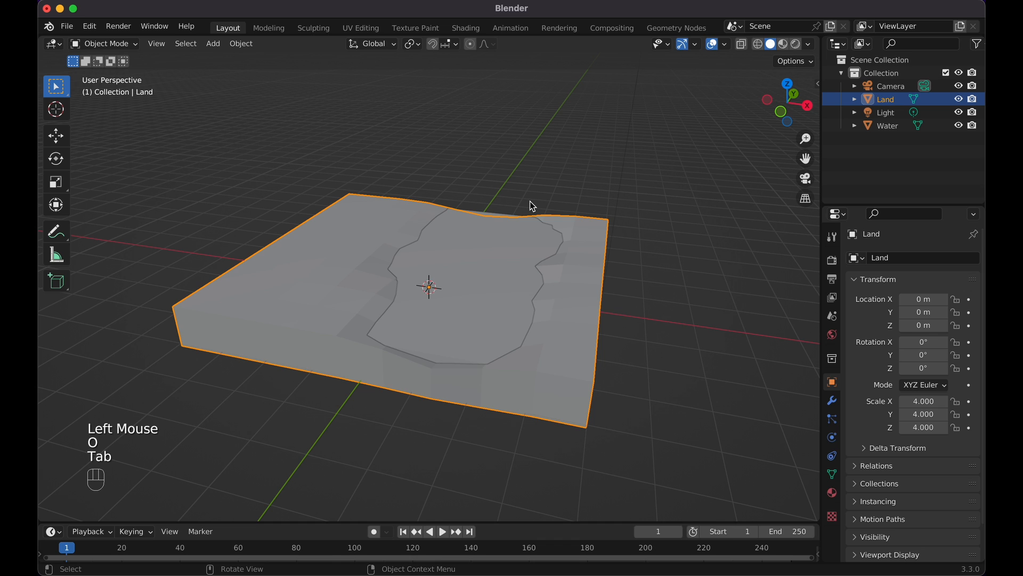
# In edge select mode on the Land mesh, select the top perimeter edges along all four sides.
pyautogui.moveTo(530, 200); pyautogui.dragTo(488, 273, button='middle')
pyautogui.hscroll(5, 488, 273)
pyautogui.press('Tab')
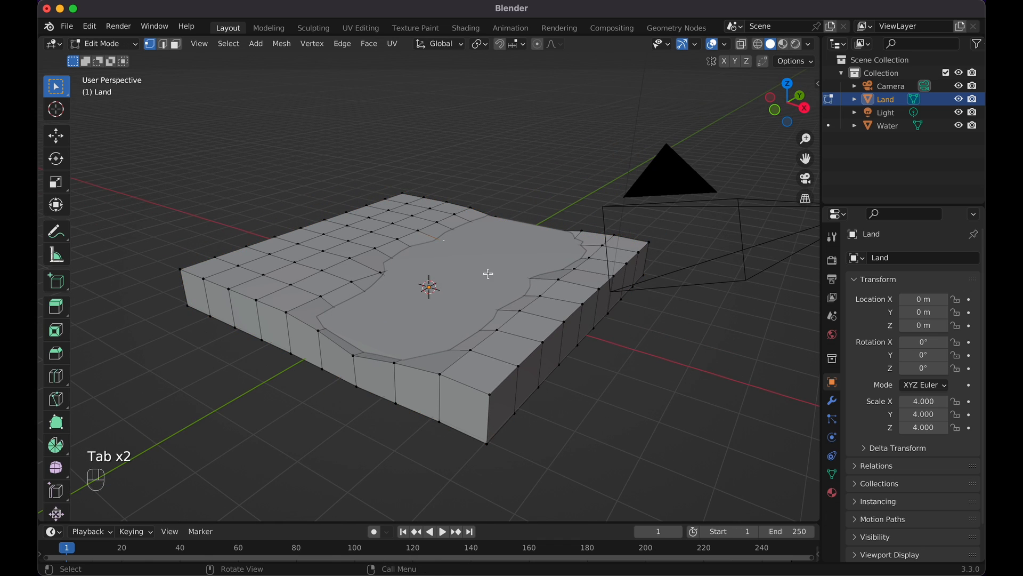
pyautogui.hscroll(-5, 488, 274)
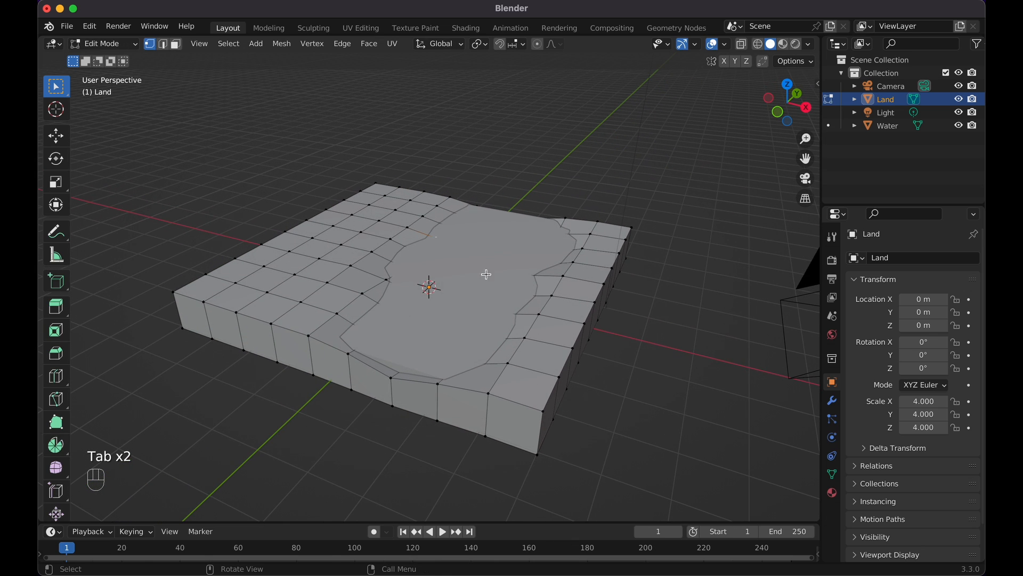
pyautogui.click(163, 45)
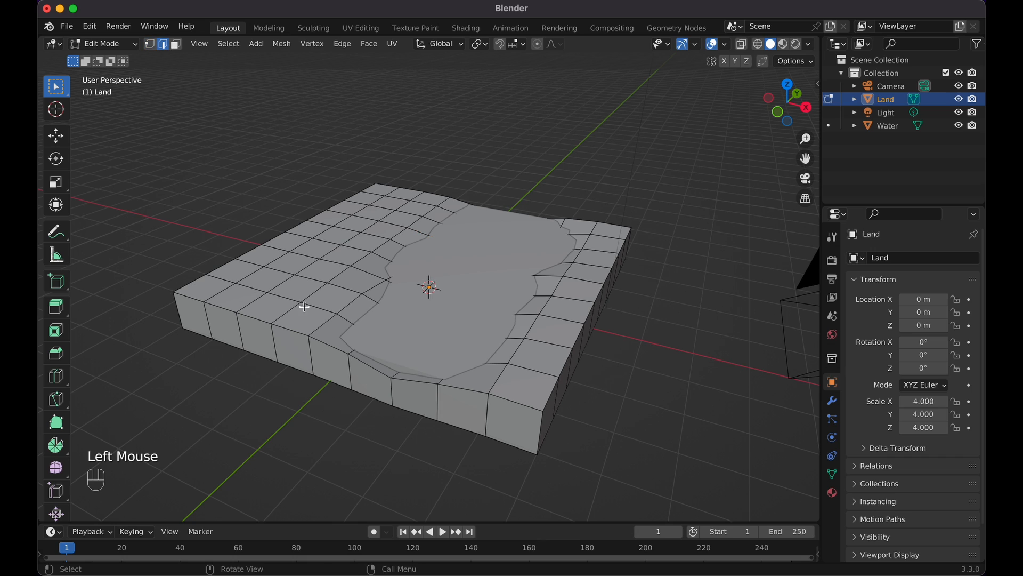
pyautogui.keyDown('alt'); pyautogui.click(304, 335); pyautogui.keyUp('alt')
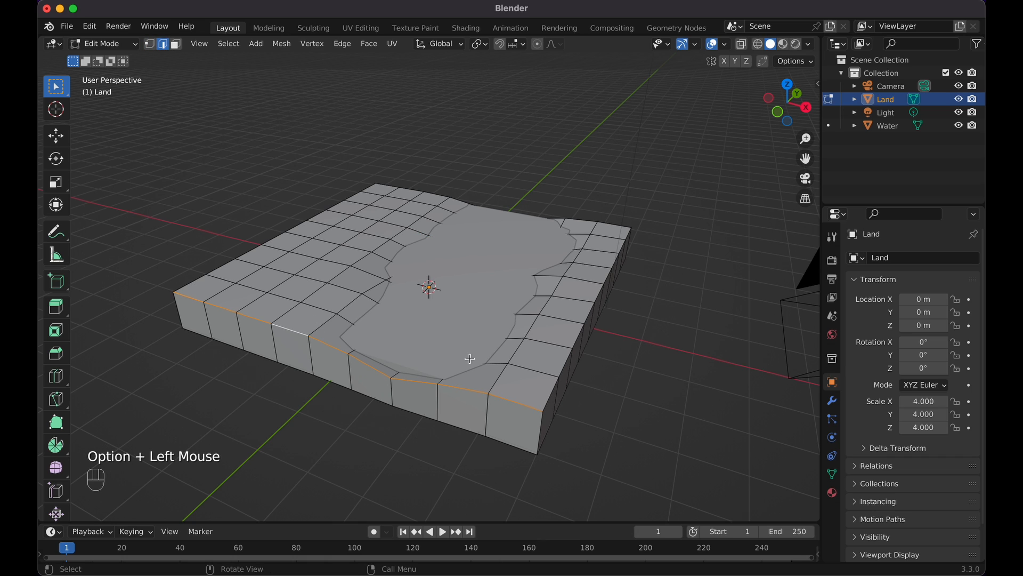
pyautogui.moveTo(470, 358); pyautogui.dragTo(437, 356, button='middle')
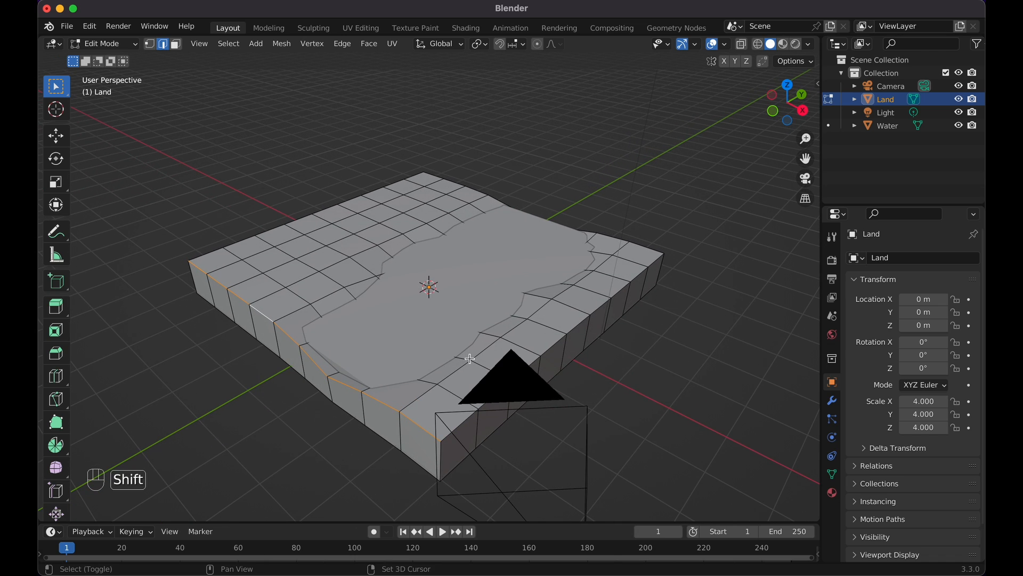
pyautogui.keyDown('shift'); pyautogui.moveTo(512, 358); pyautogui.dragTo(462, 358, button='middle'); pyautogui.keyUp('shift')
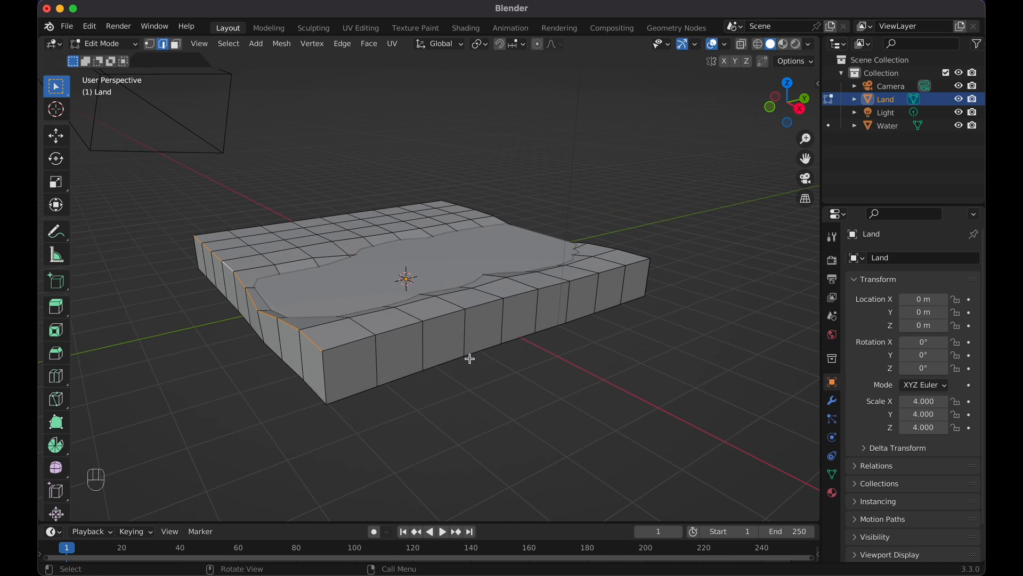
pyautogui.keyDown('alt'); pyautogui.keyDown('shift'); pyautogui.click(402, 329); pyautogui.keyUp('shift'); pyautogui.keyUp('alt')
pyautogui.moveTo(402, 329); pyautogui.dragTo(578, 393, button='middle')
pyautogui.keyDown('alt'); pyautogui.keyDown('shift'); pyautogui.click(558, 363); pyautogui.keyUp('shift'); pyautogui.keyUp('alt')
pyautogui.keyDown('alt'); pyautogui.keyDown('shift'); pyautogui.click(576, 393); pyautogui.keyUp('shift'); pyautogui.keyUp('alt')
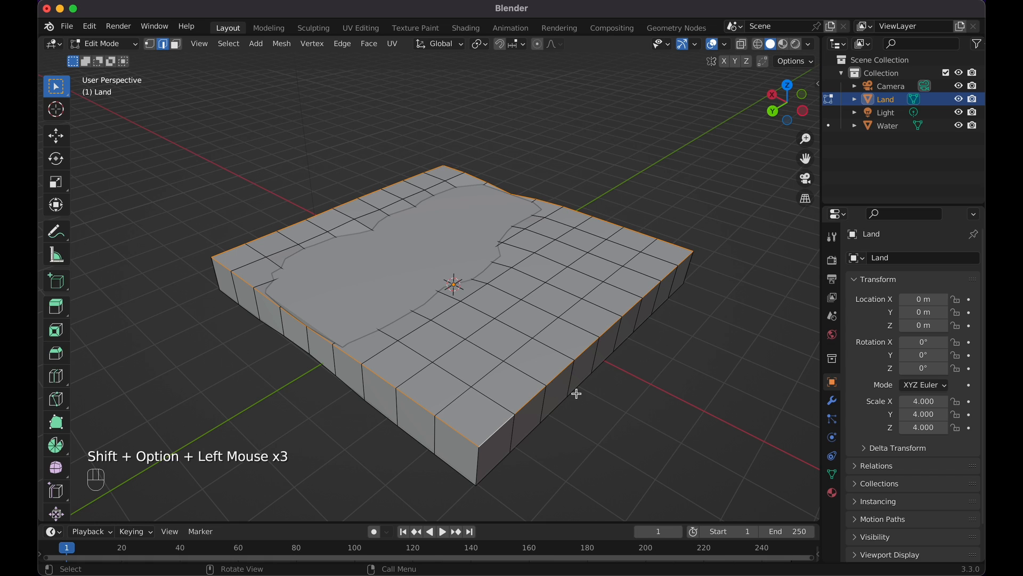
# Bevel the selected top perimeter edges of the Land with 5 segments to round its rim.
pyautogui.press('super+b')
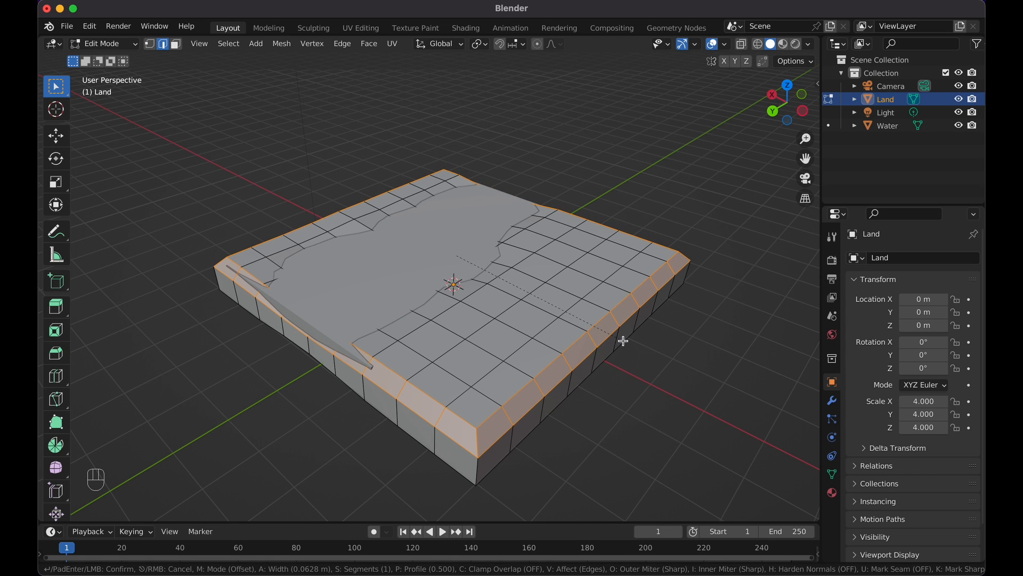
pyautogui.scroll(1, 623, 340)
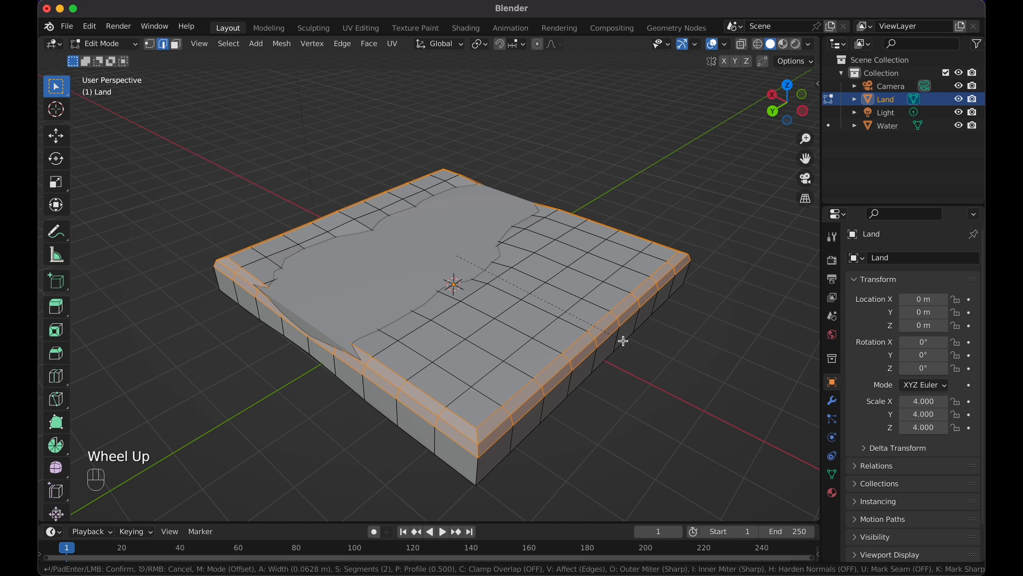
pyautogui.scroll(1, 623, 341)
pyautogui.scroll(1, 623, 340)
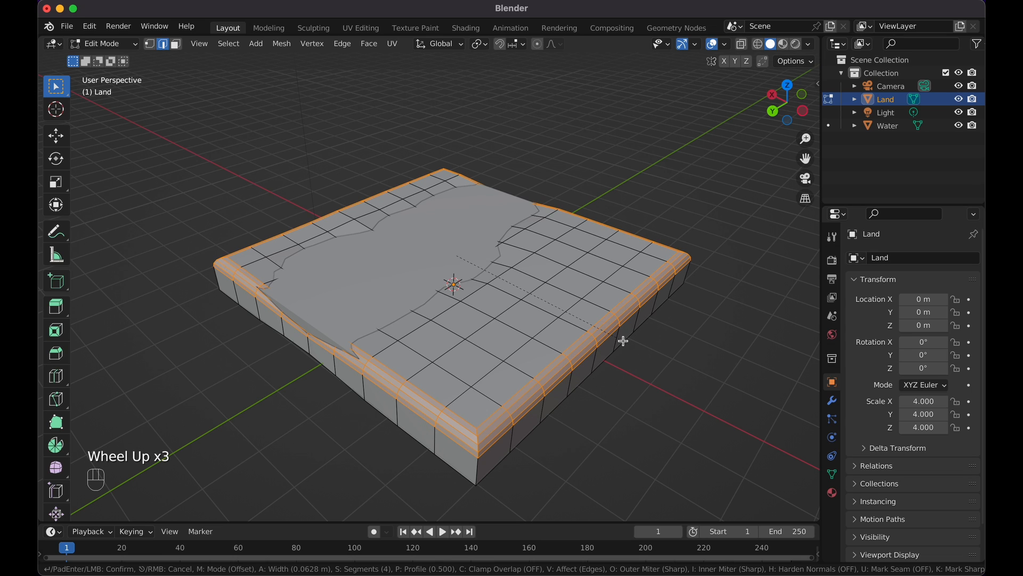
pyautogui.scroll(1, 623, 341)
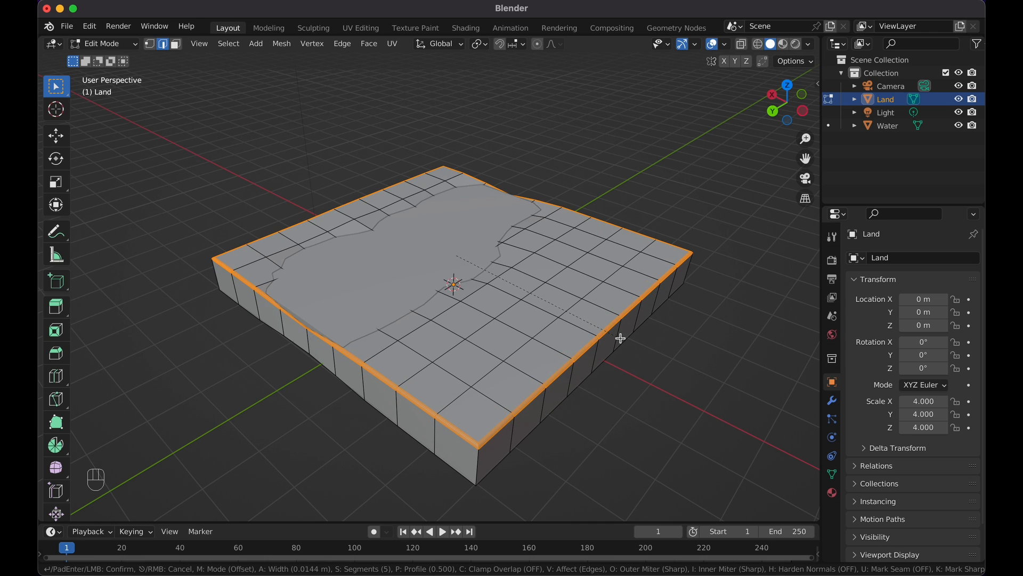
pyautogui.click(621, 342)
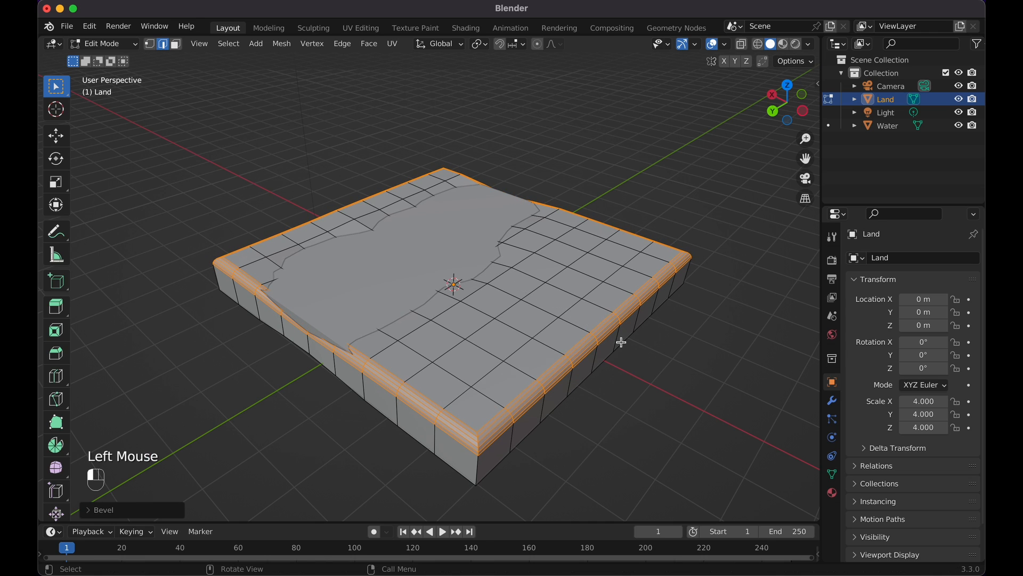
# Apply Shade Smooth to the Land in Object Mode and open its mesh data properties.
pyautogui.press('Tab')
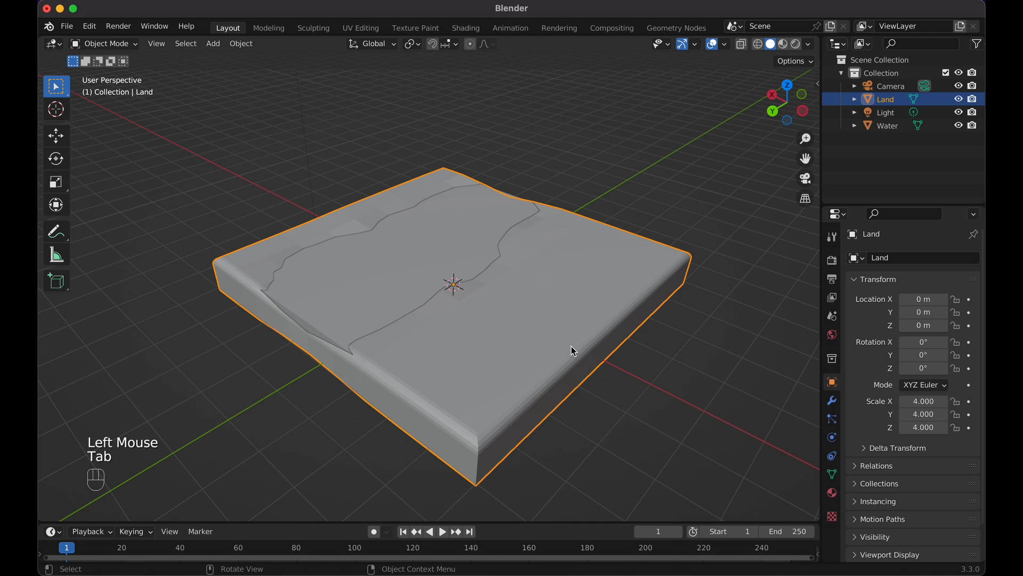
pyautogui.rightClick(574, 350)
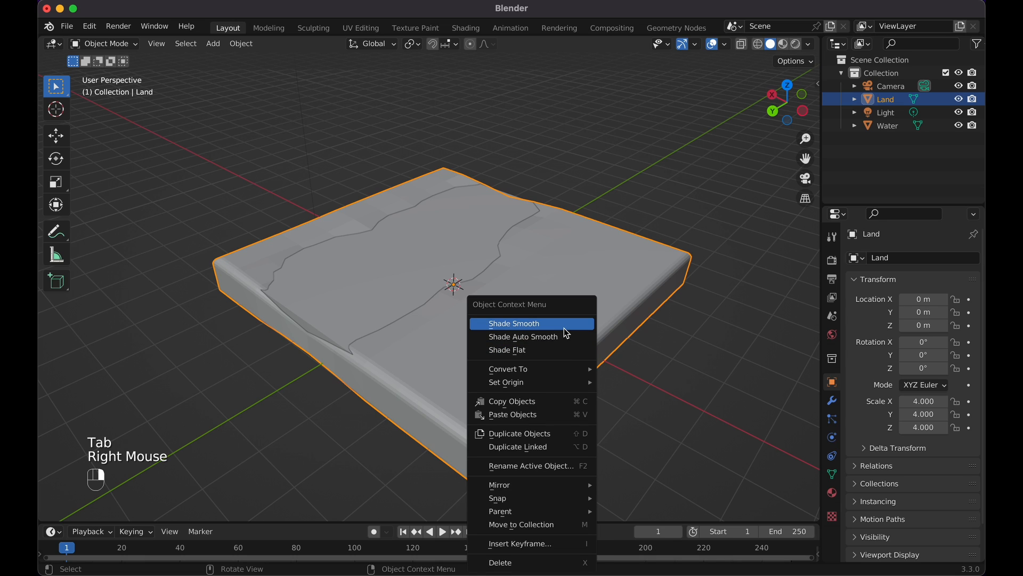
pyautogui.click(563, 328)
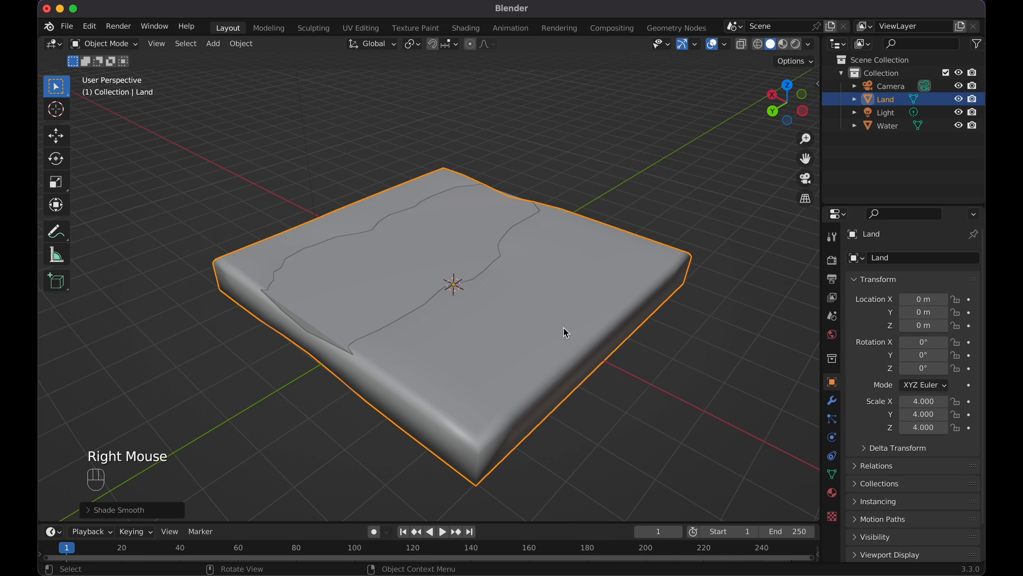
pyautogui.click(832, 475)
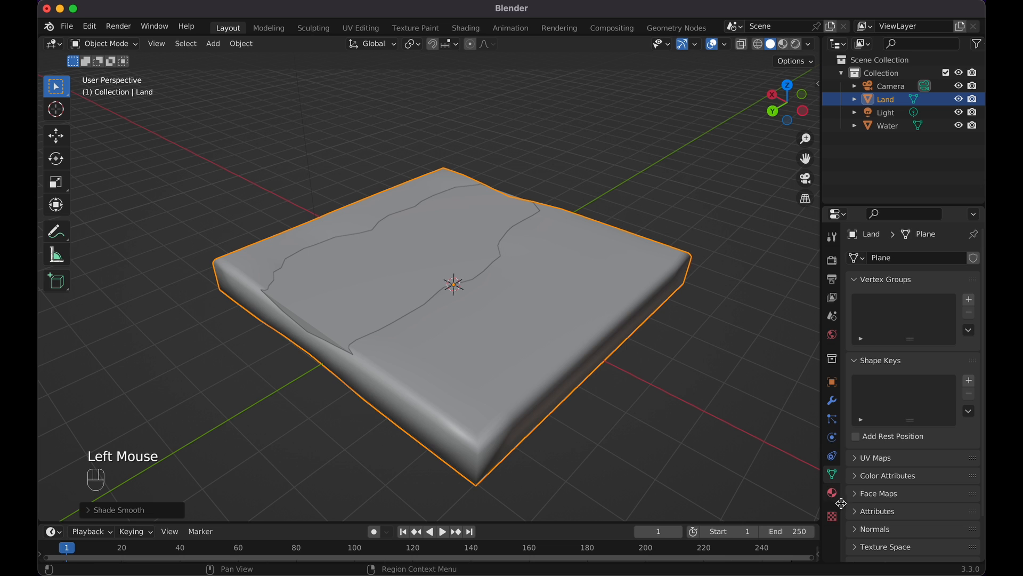
# Enable Auto Smooth at 30° in the Land mesh's normals settings.
pyautogui.click(860, 533)
pyautogui.scroll(-2, 892, 533)
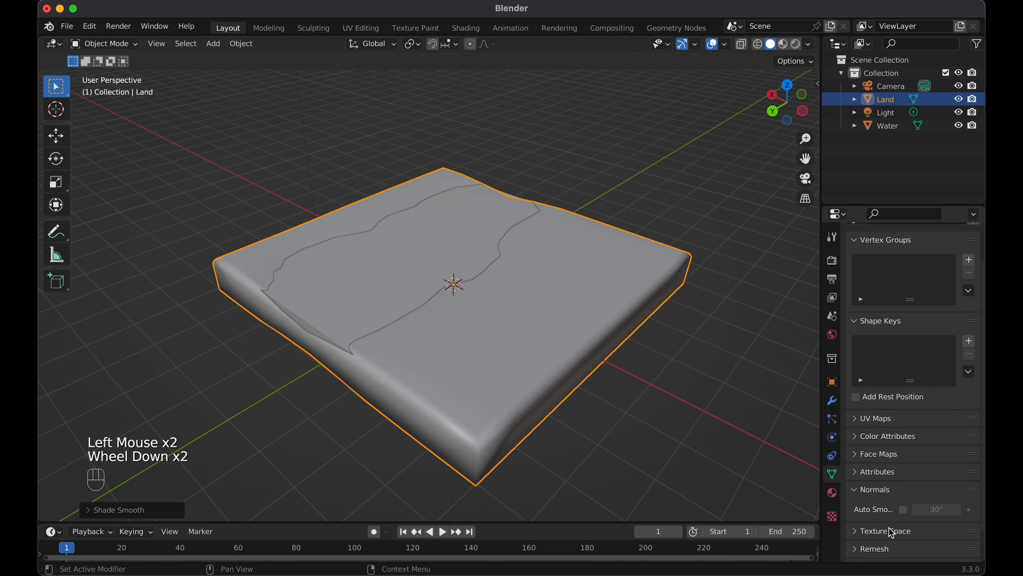
pyautogui.click(903, 511)
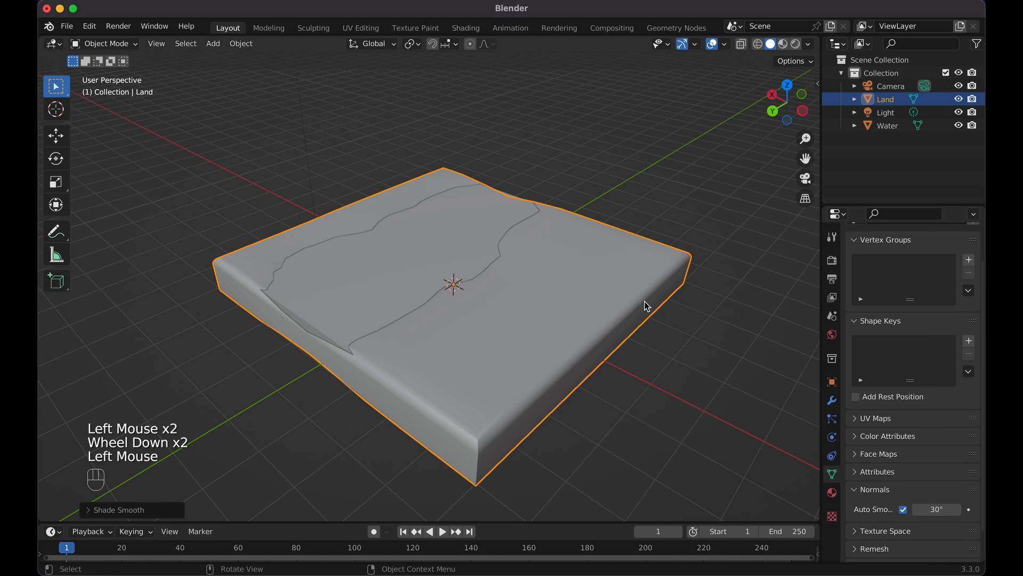
pyautogui.moveTo(644, 302)
pyautogui.mouseDown(button='middle')
pyautogui.moveTo(603, 283)
pyautogui.moveTo(565, 297)
pyautogui.moveTo(646, 304)
pyautogui.moveTo(638, 304)
pyautogui.mouseUp(button='middle')
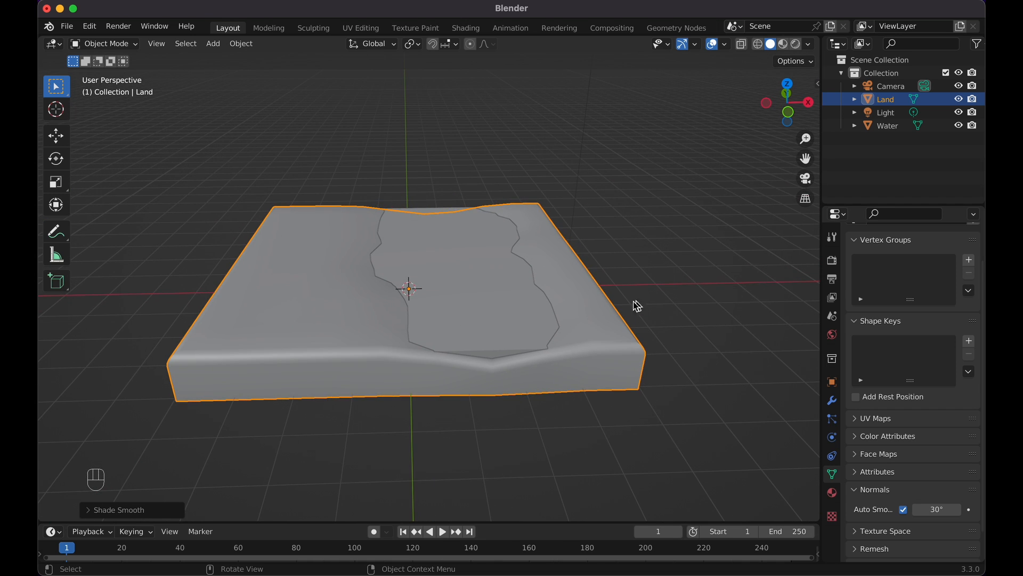
# In Edit Mode on the Water mesh, select the top edges at its two opposite open ends along the Y axis.
pyautogui.click(508, 318)
pyautogui.hscroll(-3, 507, 317)
pyautogui.press('Tab')
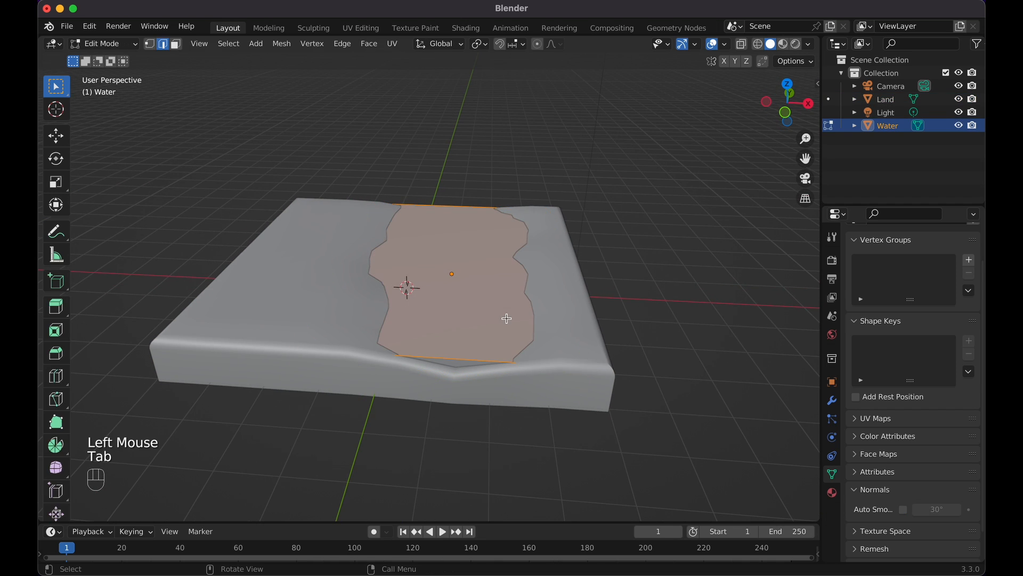
pyautogui.keyDown('shift'); pyautogui.click(477, 362); pyautogui.keyUp('shift')
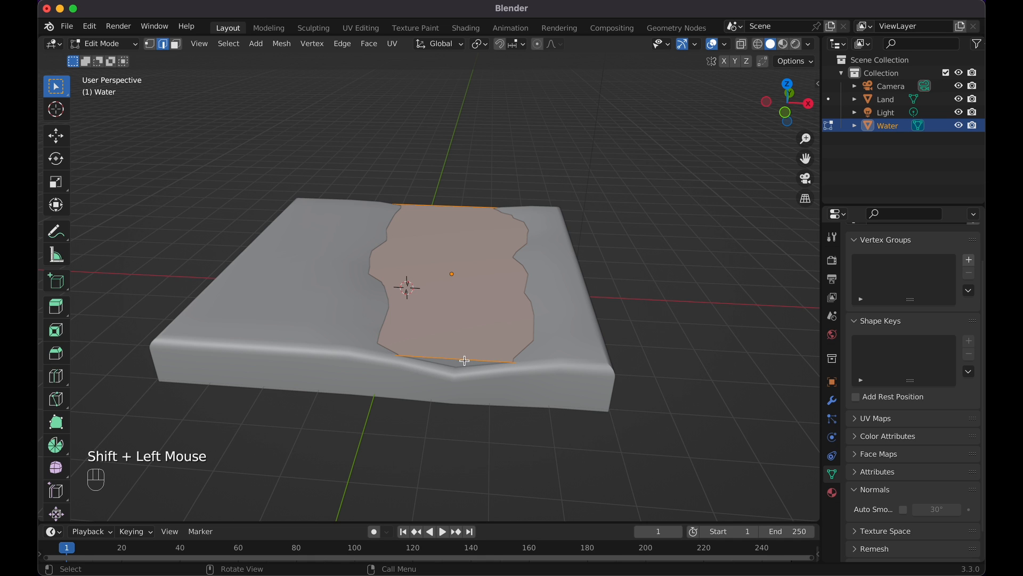
pyautogui.click(464, 363)
pyautogui.hscroll(10, 509, 266)
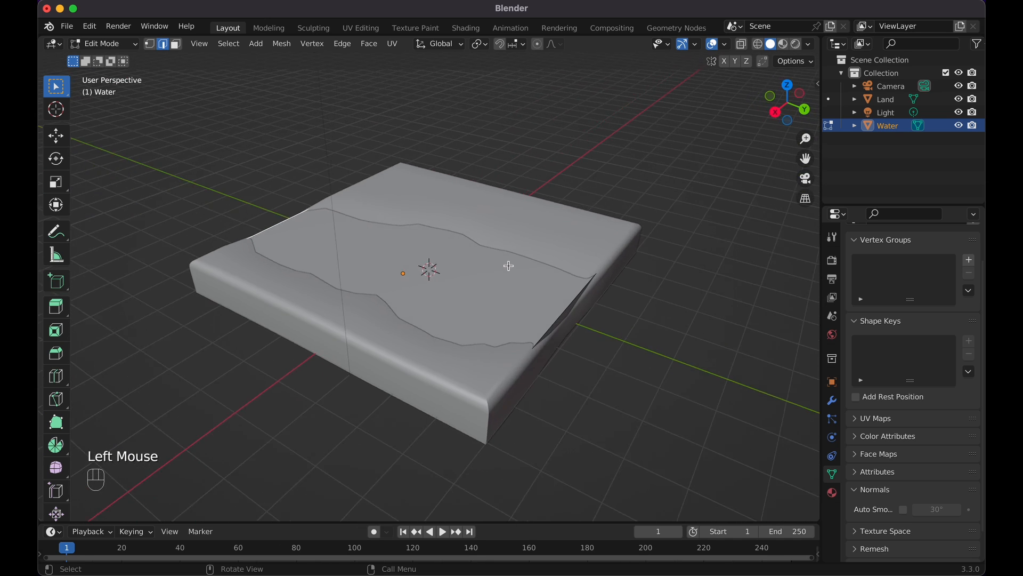
pyautogui.hscroll(3, 508, 266)
pyautogui.keyDown('shift'); pyautogui.click(546, 315); pyautogui.keyUp('shift')
# Bevel the two selected Water end edges about 0.05 m wide with 5 segments and return to Object Mode.
pyautogui.hscroll(-6, 546, 315)
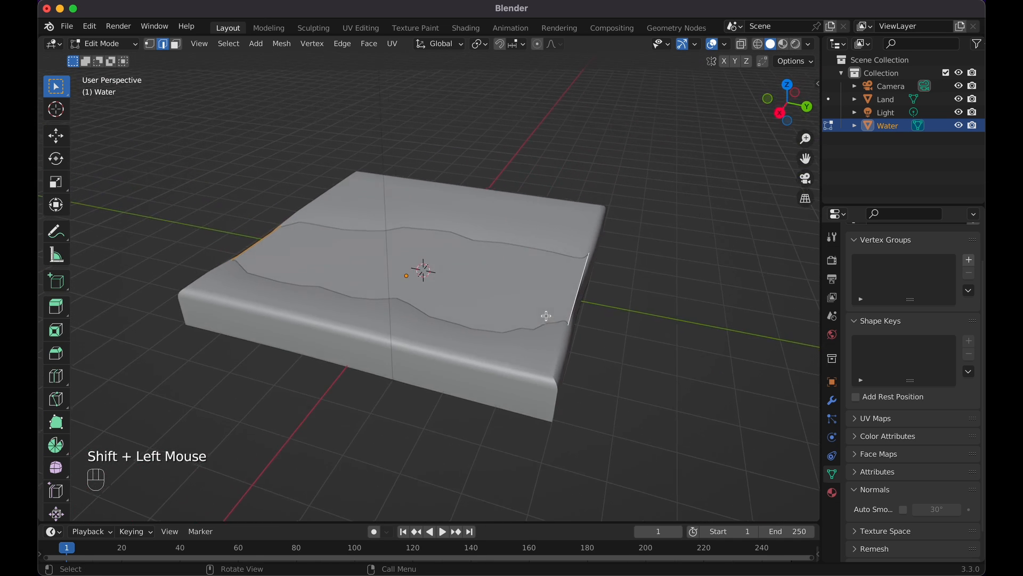
pyautogui.scroll(-2, 546, 316)
pyautogui.press('super+b')
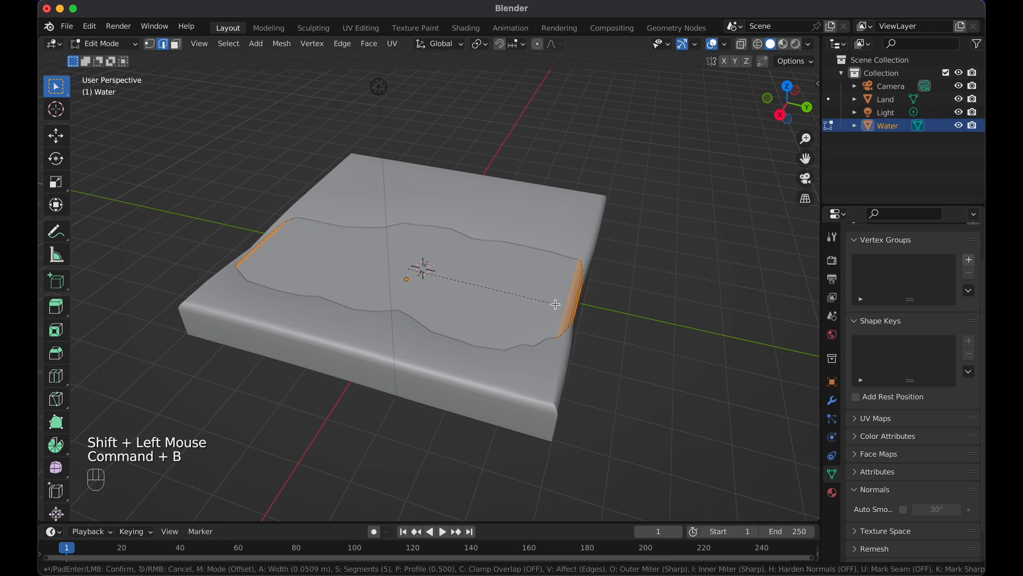
pyautogui.click(555, 304)
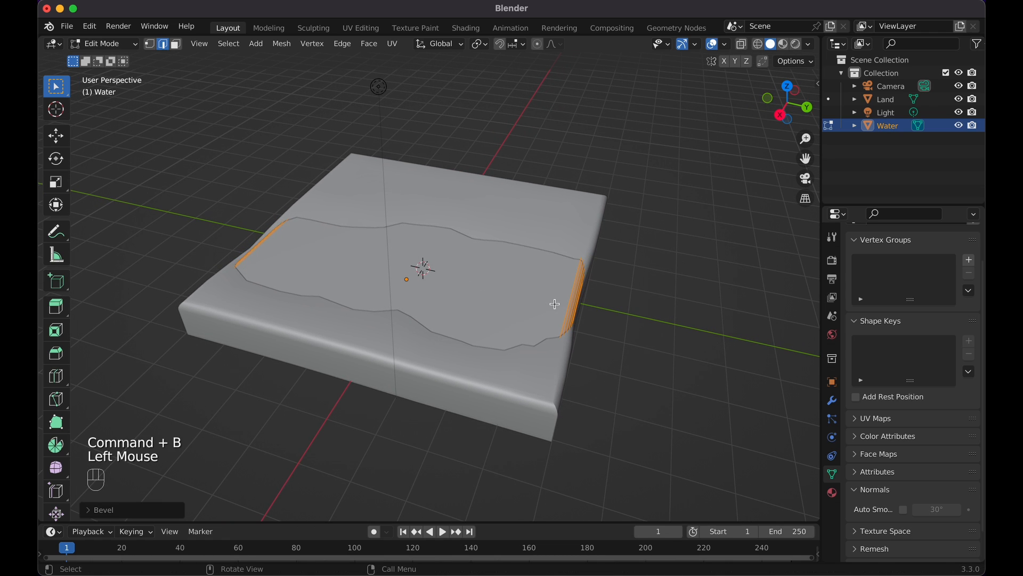
pyautogui.press('Tab')
# Apply Shade Smooth to the Water, enable its Auto Smooth at 30° and deselect the object.
pyautogui.click(555, 303)
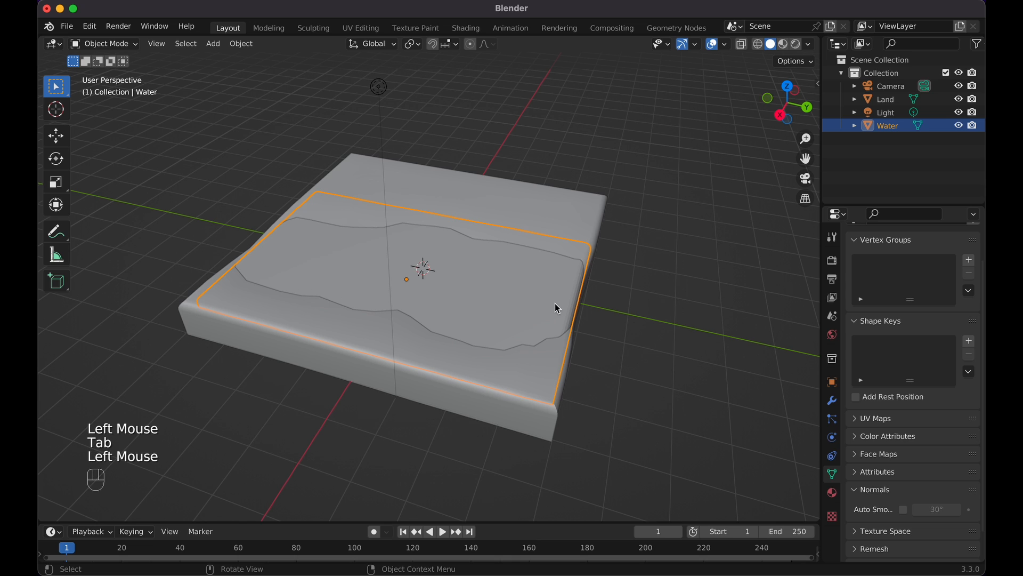
pyautogui.click(561, 303)
pyautogui.hscroll(5, 563, 304)
pyautogui.click(557, 306)
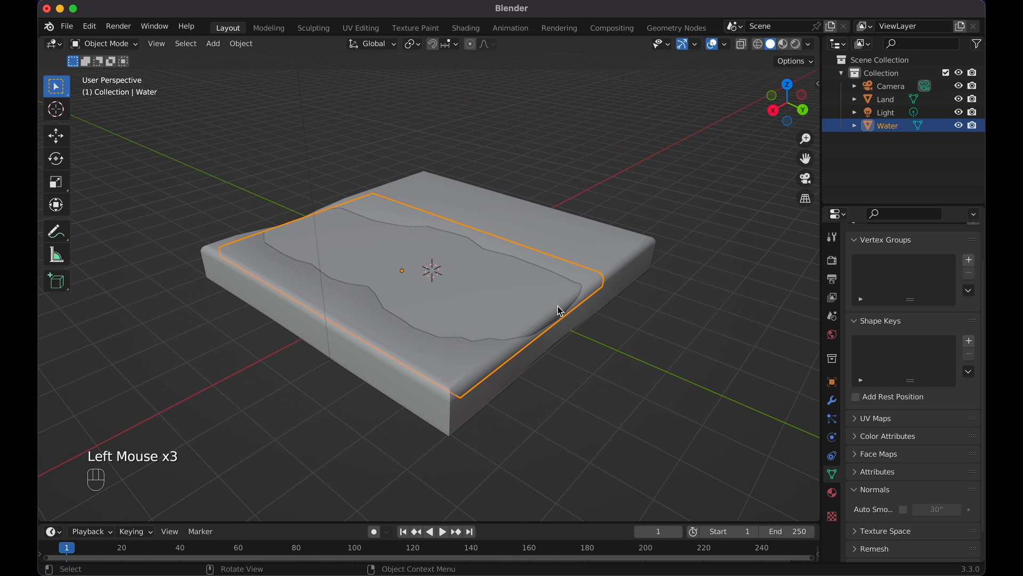
pyautogui.rightClick(560, 310)
pyautogui.click(560, 307)
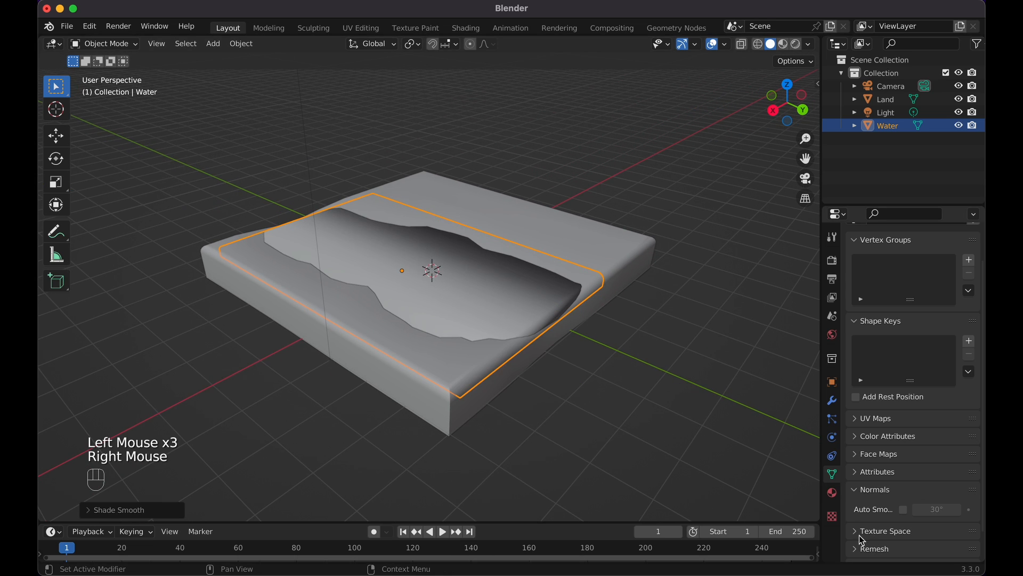
pyautogui.click(903, 510)
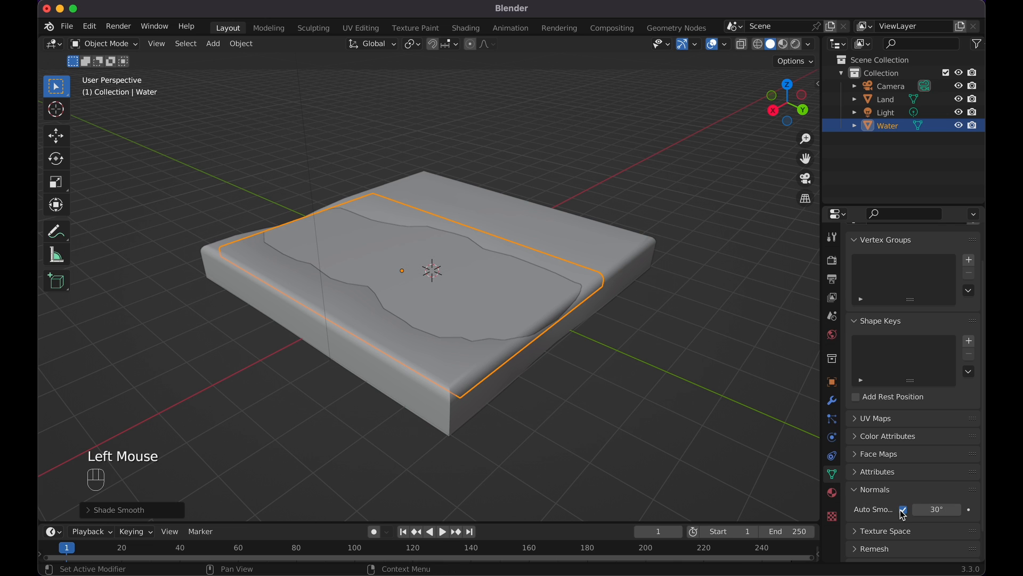
pyautogui.click(672, 380)
pyautogui.hscroll(3, 673, 382)
pyautogui.hscroll(10, 673, 380)
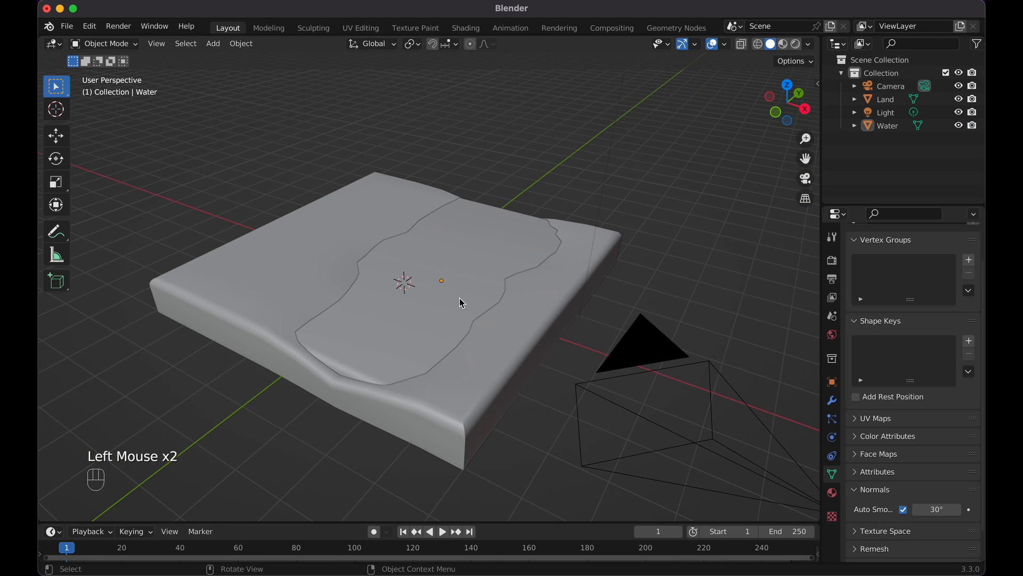
pyautogui.press('Tab')
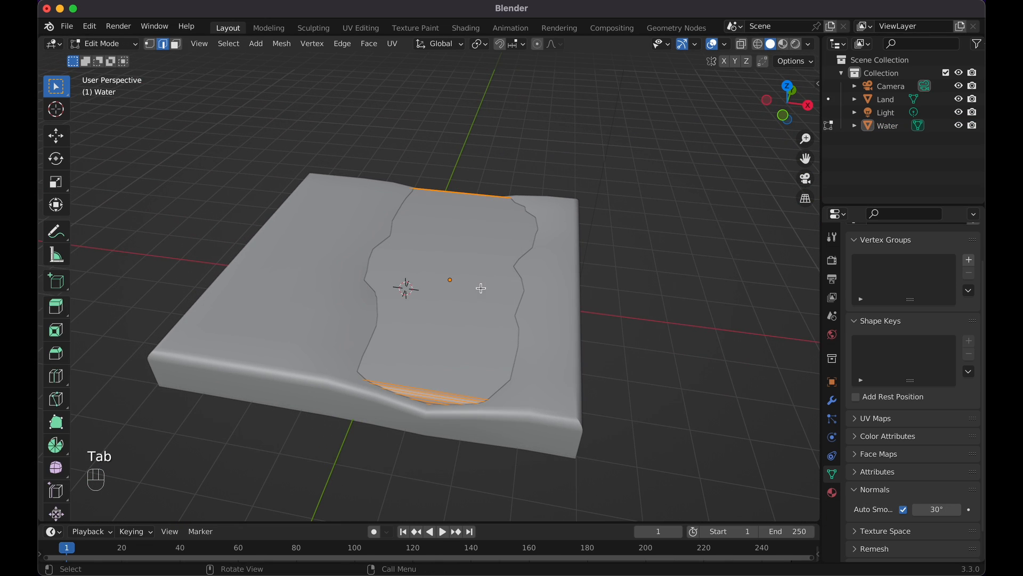
pyautogui.press('super+r')
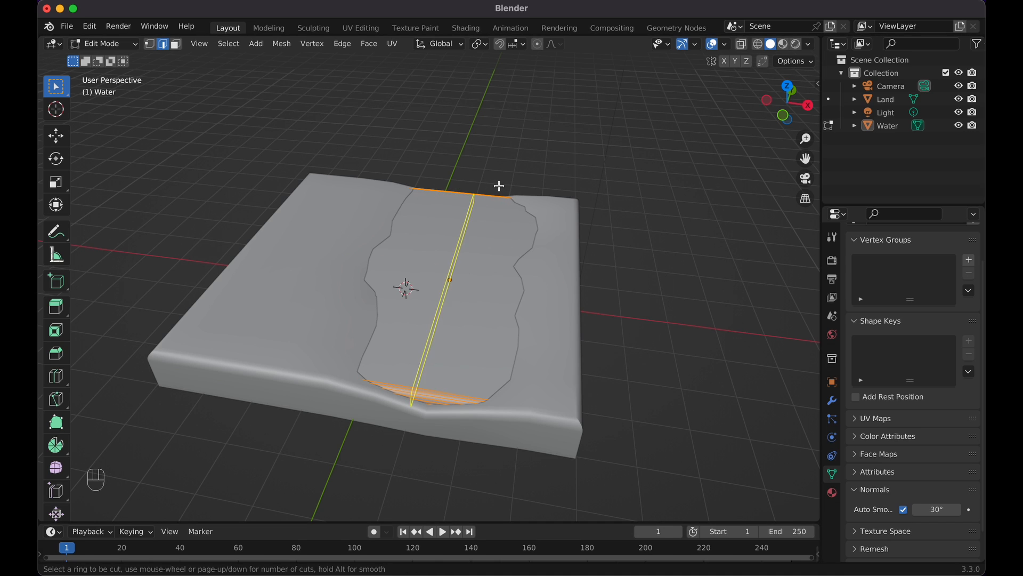
pyautogui.press('4')
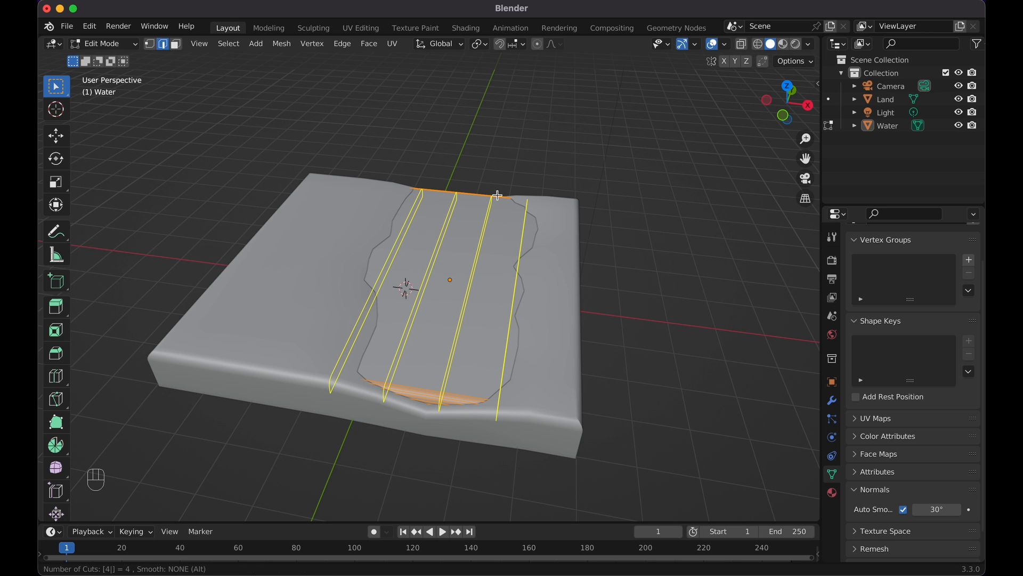
pyautogui.press('Escape')
pyautogui.scroll(-5, 535, 268)
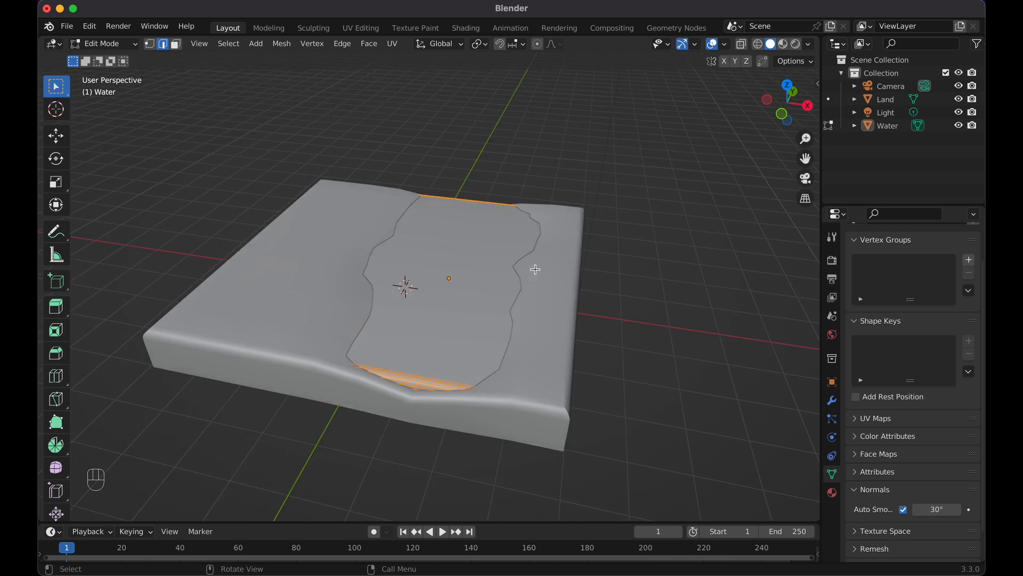
pyautogui.press('Tab')
# Switch the viewport to Material Preview shading and give the Land object a new material named Land.
pyautogui.scroll(3, 535, 267)
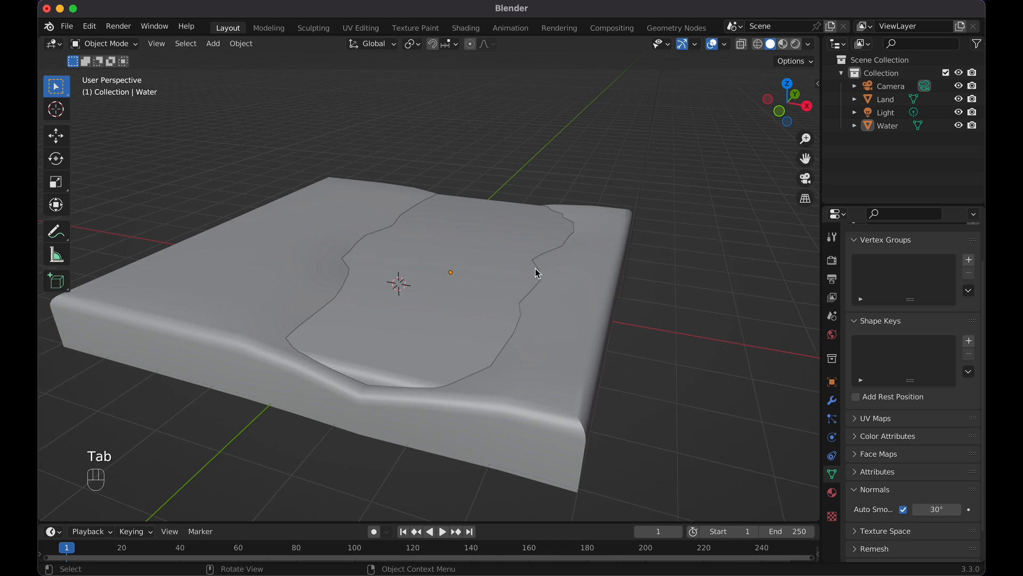
pyautogui.scroll(-3, 535, 267)
pyautogui.hscroll(5, 535, 268)
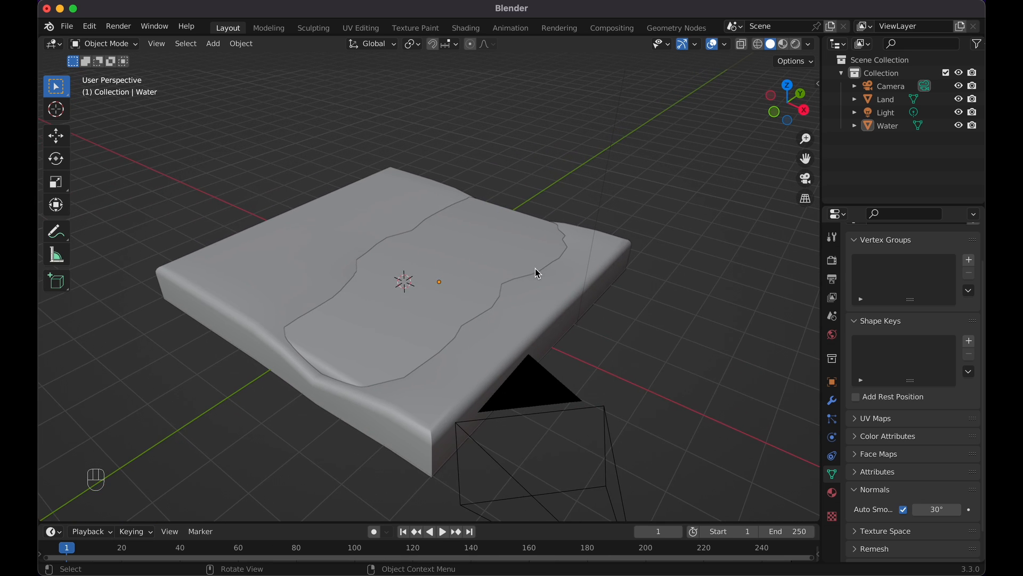
pyautogui.scroll(-5, 601, 165)
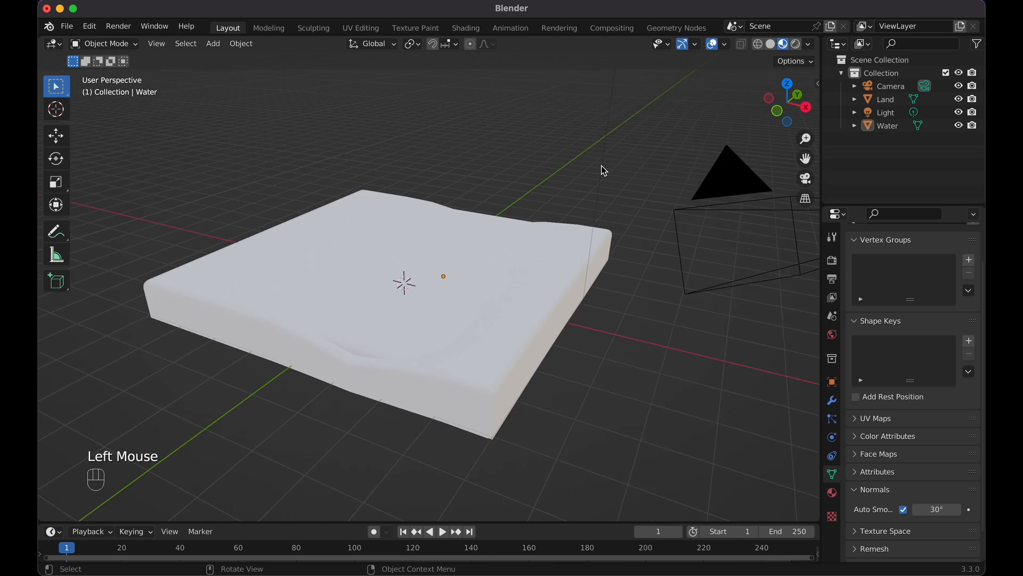
pyautogui.scroll(2, 601, 164)
pyautogui.click(503, 371)
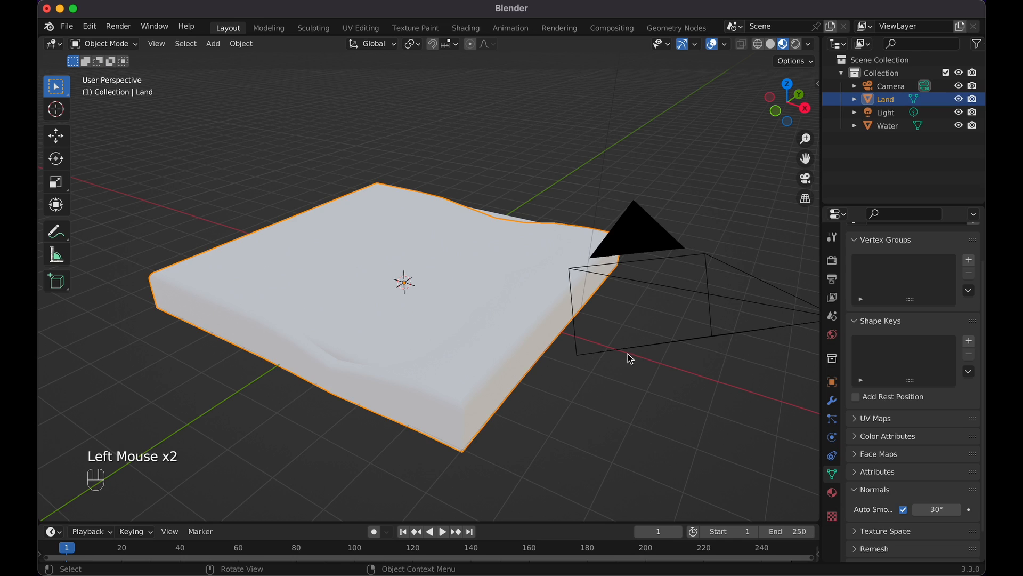
pyautogui.click(833, 493)
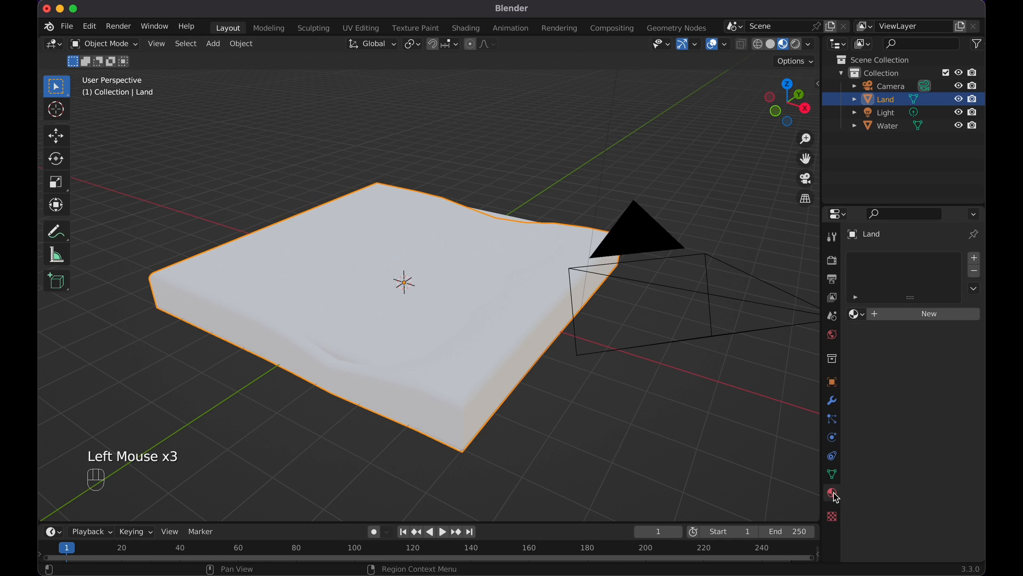
pyautogui.click(899, 316)
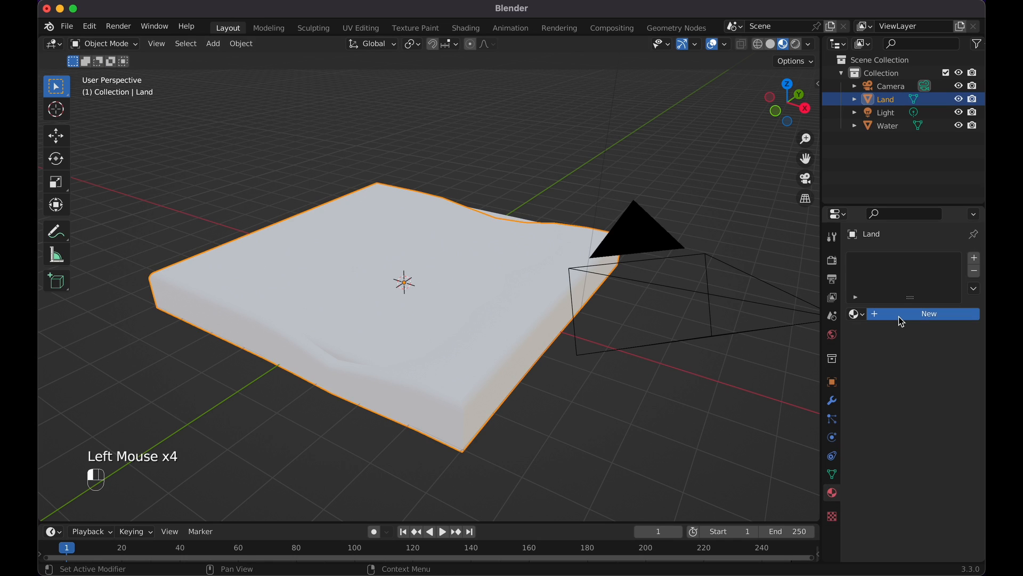
pyautogui.click(894, 315)
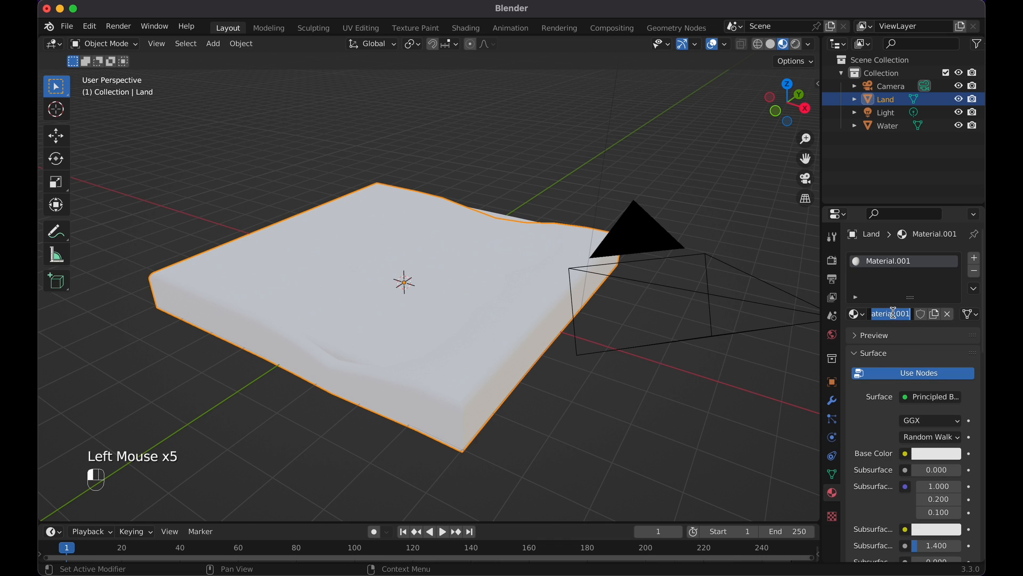
pyautogui.write('Land')
pyautogui.press('Return')
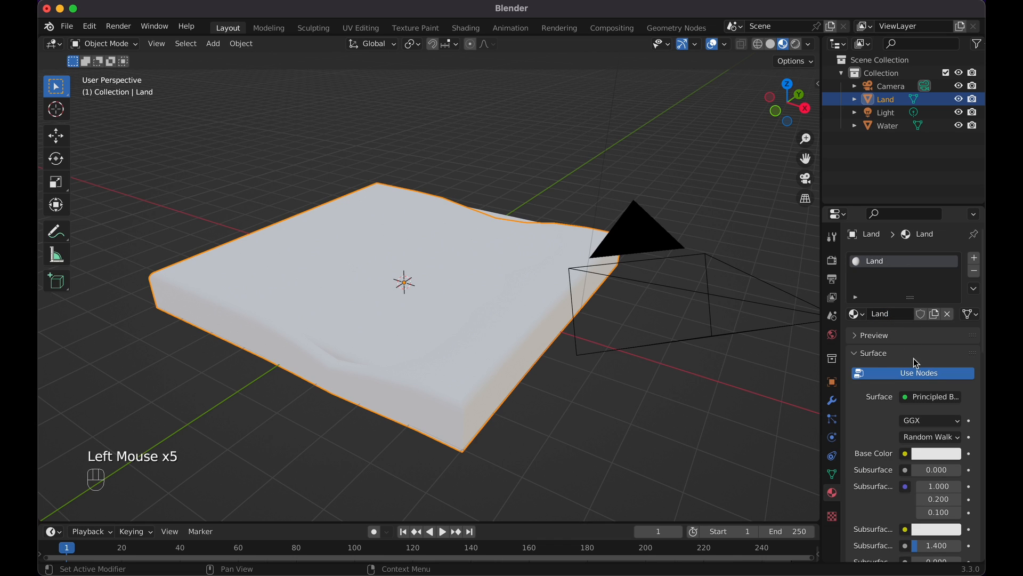
# Set the Land material's base color to a green with hue 0.360 and saturation 0.981, then darken it slightly.
pyautogui.click(925, 454)
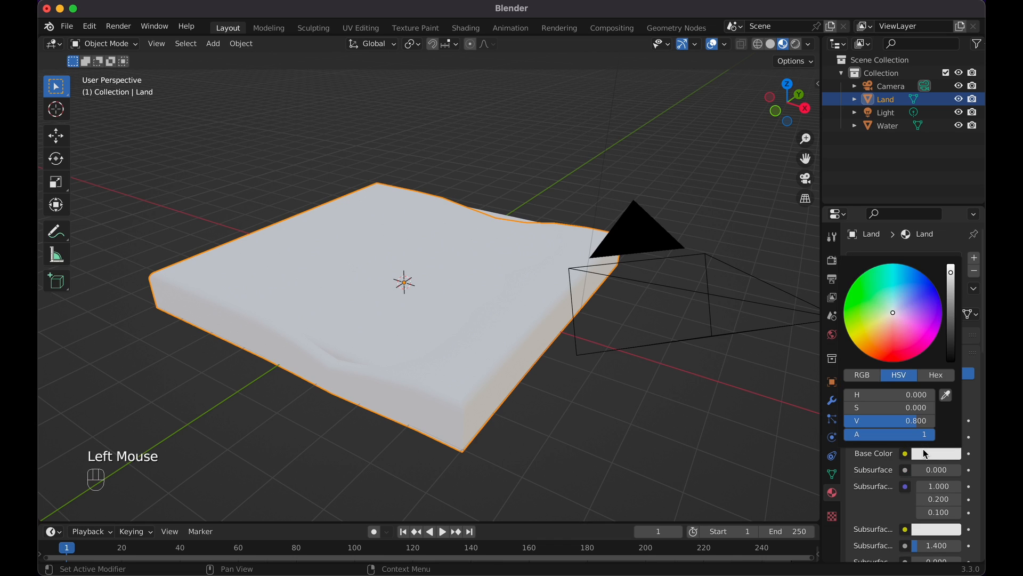
pyautogui.moveTo(878, 263); pyautogui.dragTo(870, 280)
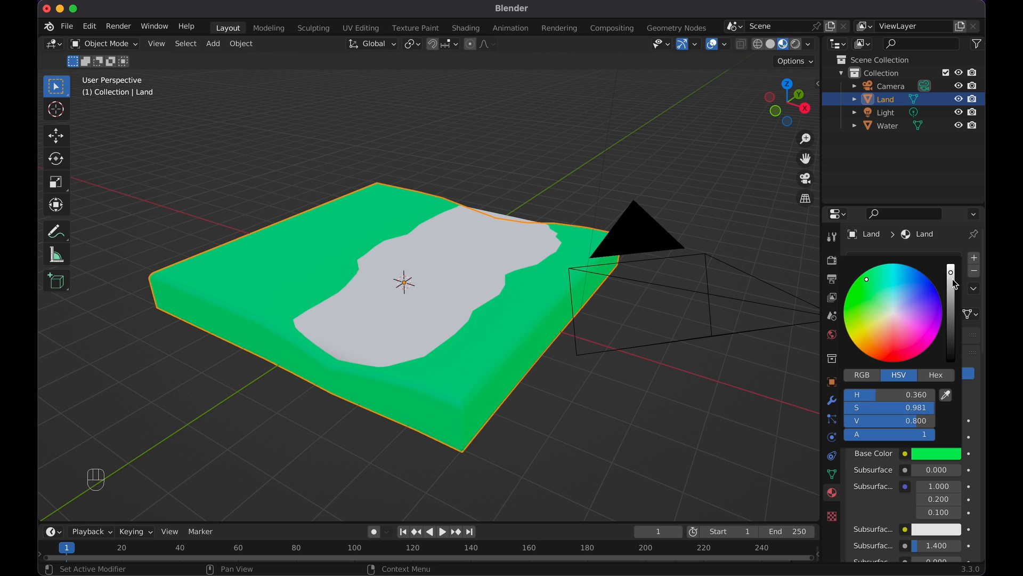
pyautogui.moveTo(952, 282); pyautogui.dragTo(951, 280)
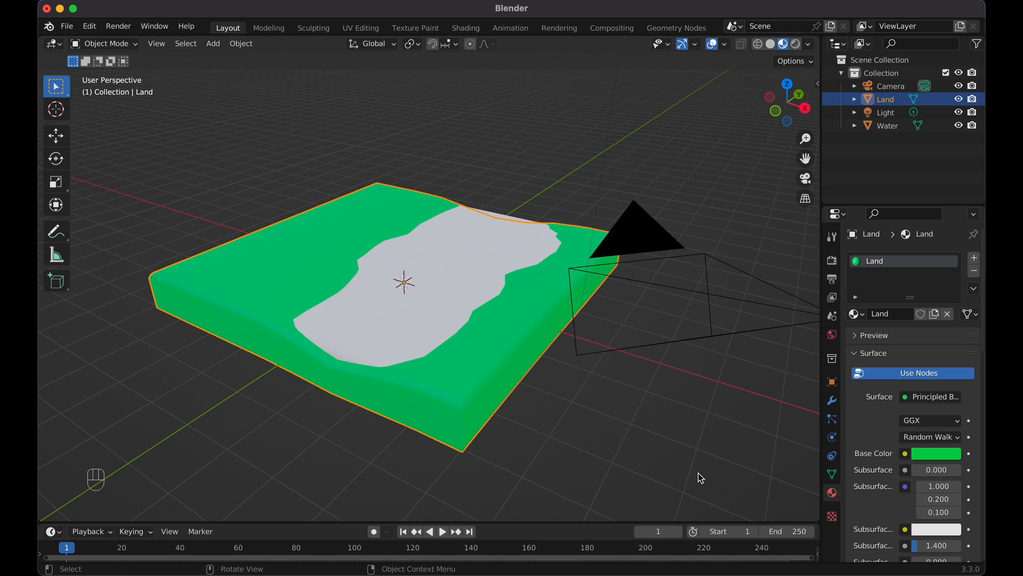
pyautogui.moveTo(698, 473); pyautogui.dragTo(713, 436, button='middle')
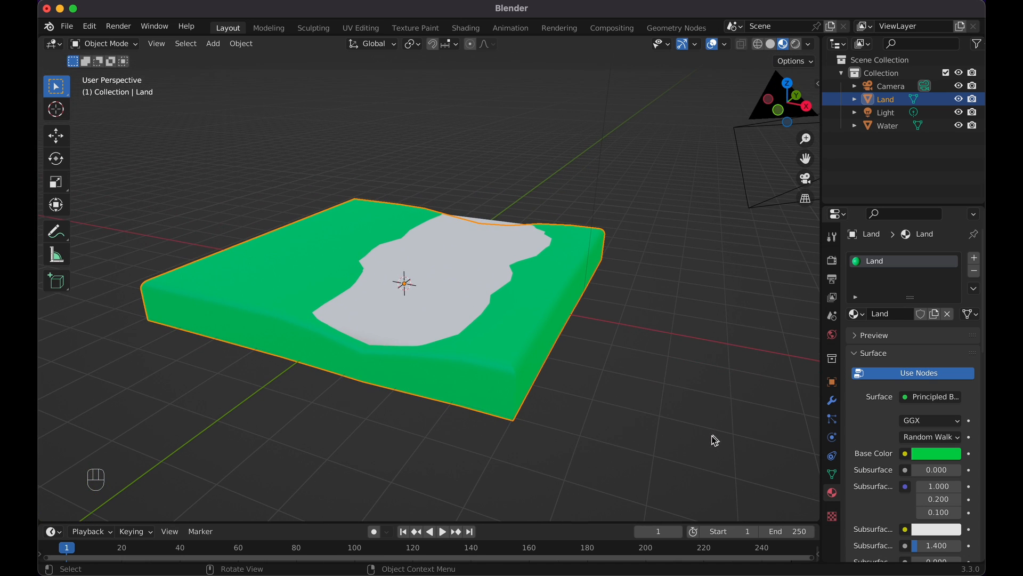
# Give the Water object a new material named Water.
pyautogui.click(438, 296)
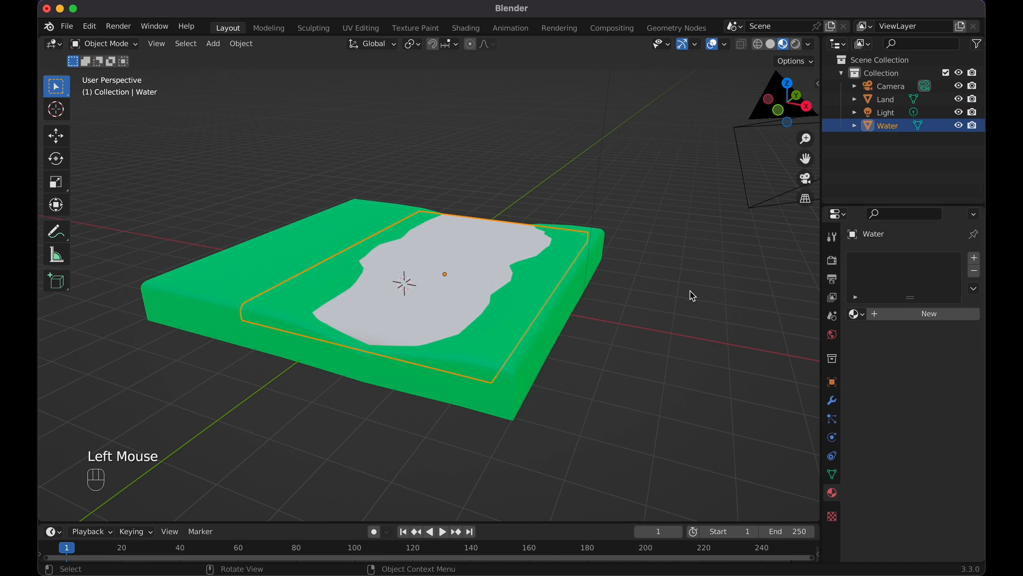
pyautogui.click(904, 315)
pyautogui.click(902, 313)
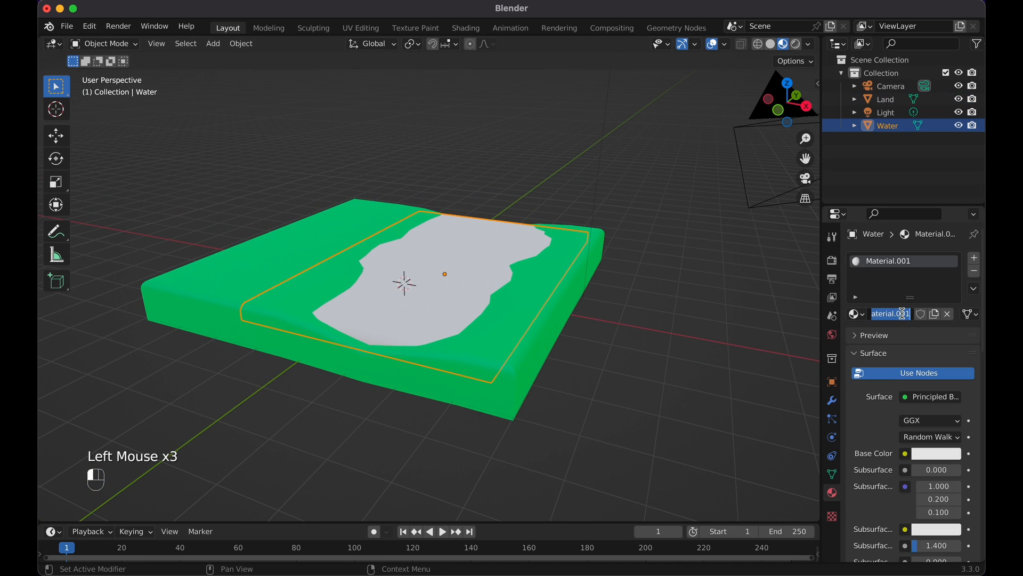
pyautogui.write('Warer')
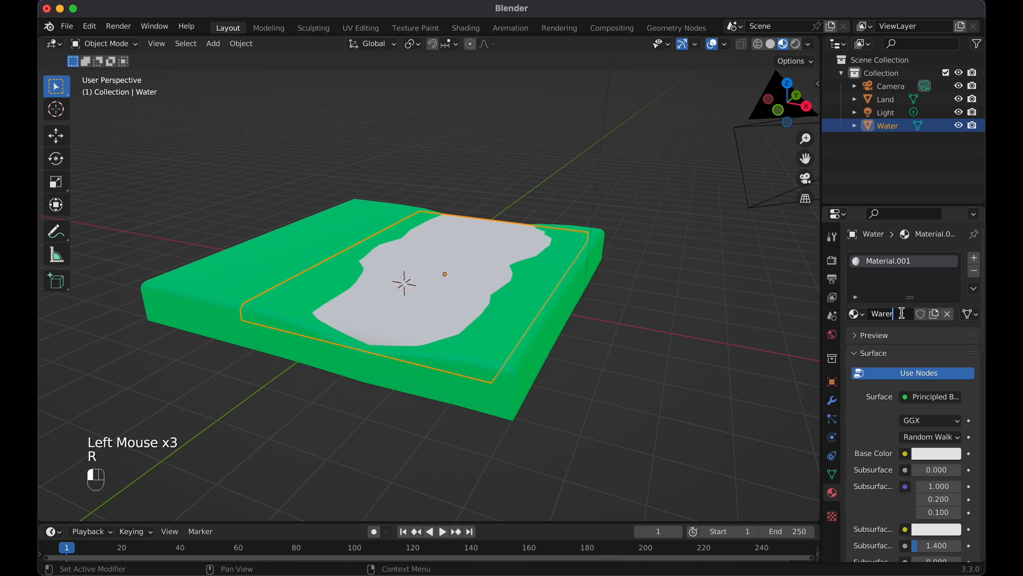
pyautogui.press('BackSpace')
pyautogui.press('BackSpace')
pyautogui.write('ter')
pyautogui.press('Return')
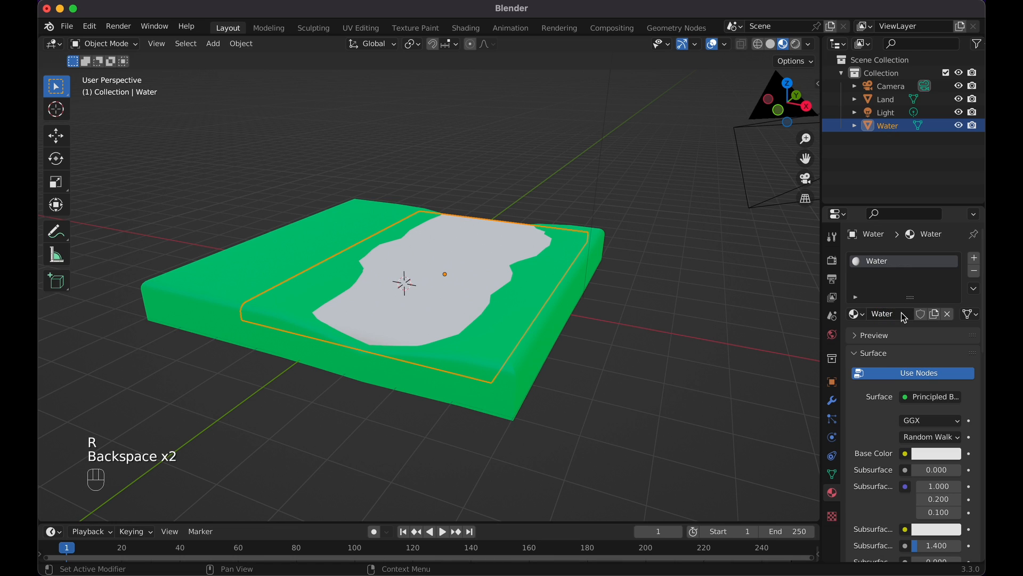
# Set the Water material's base color to a deep blue with hue 0.625, saturation 0.979 and value 0.621.
pyautogui.click(938, 453)
pyautogui.moveTo(914, 303); pyautogui.dragTo(950, 281)
pyautogui.click(917, 280)
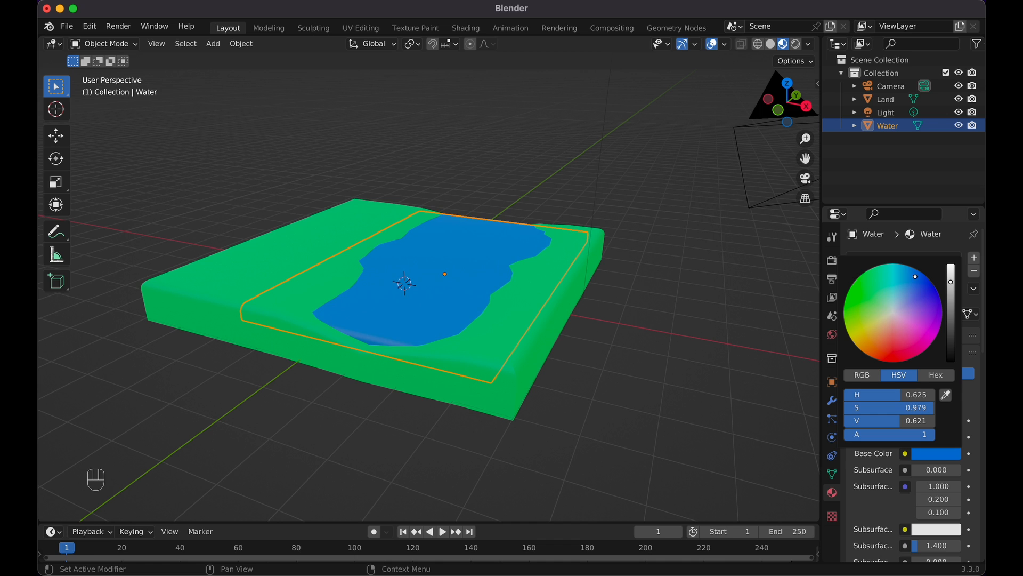
# Brighten the Water material's base color to hue 0.626, saturation 0.981 and value 0.848, then deselect the Water object.
pyautogui.moveTo(953, 269); pyautogui.dragTo(951, 269)
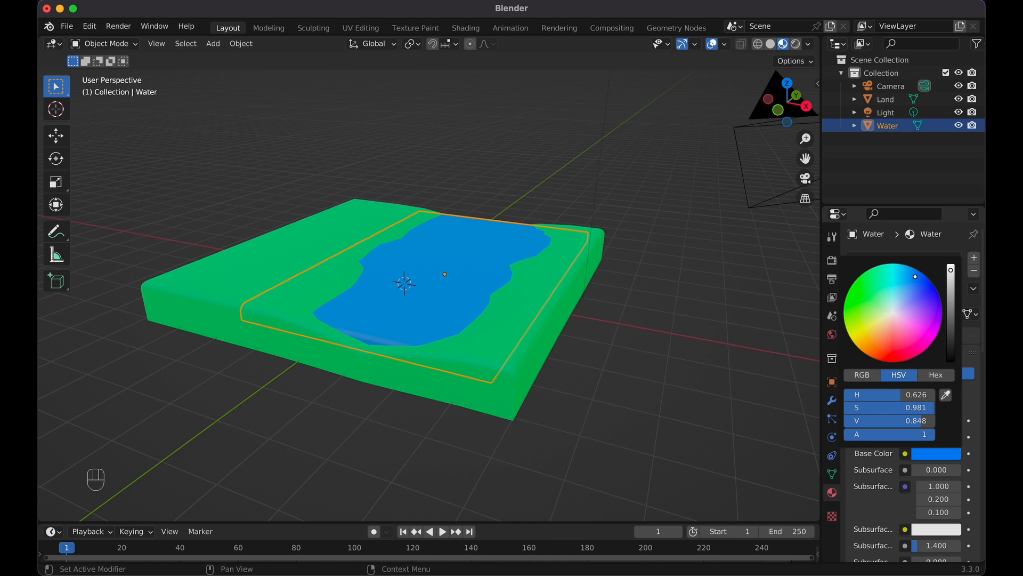
pyautogui.moveTo(665, 289); pyautogui.dragTo(651, 305, button='middle')
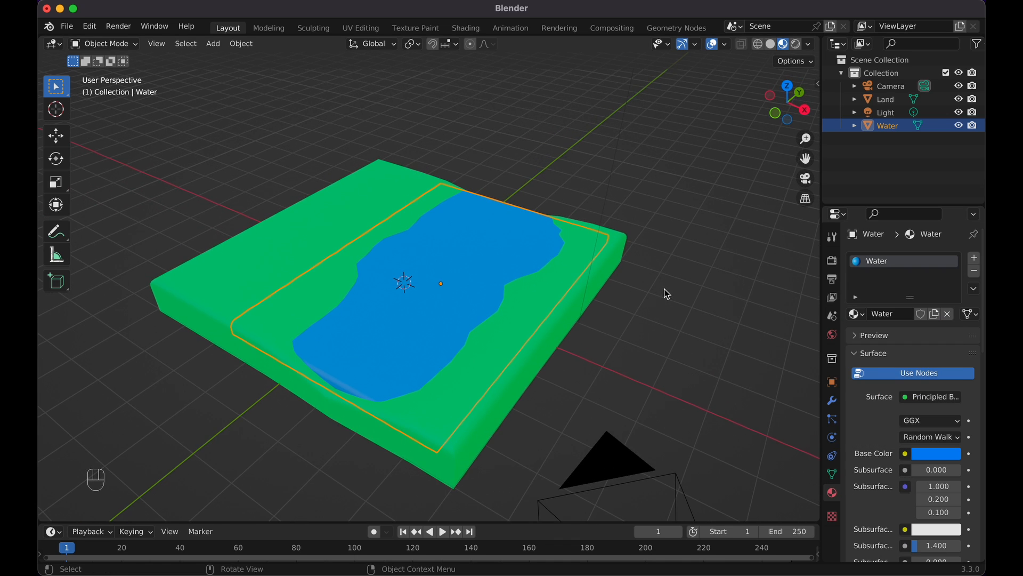
pyautogui.click(683, 265)
pyautogui.scroll(-5, 683, 266)
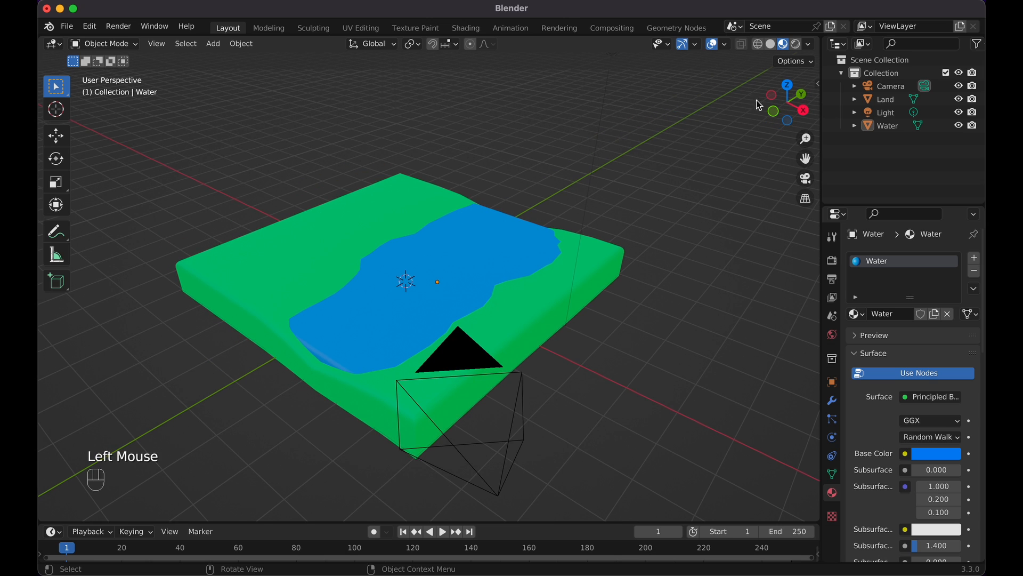
pyautogui.scroll(-5, 661, 227)
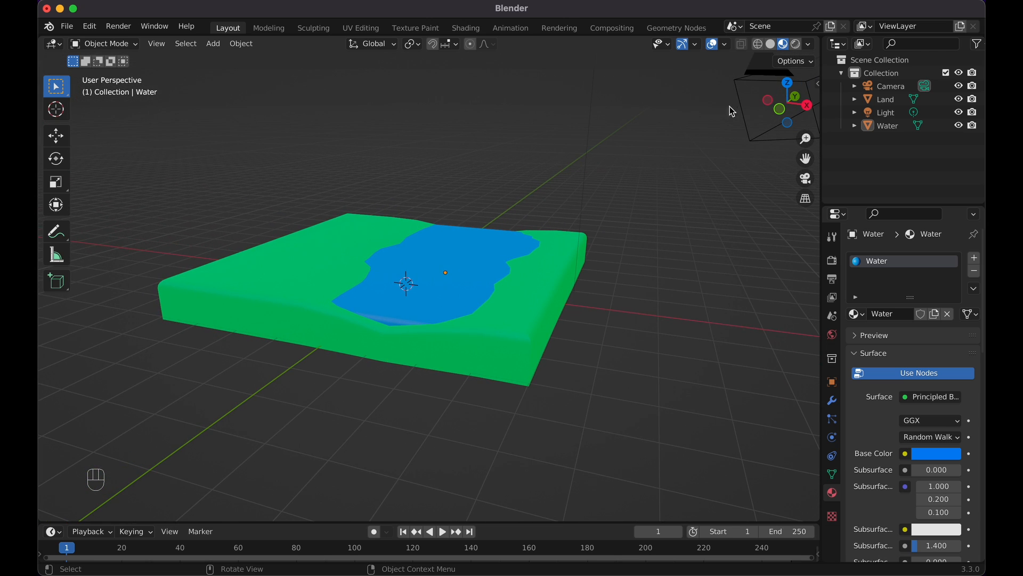
# Inspect the land and water colors in Rendered shading, then return the viewport to Material Preview.
pyautogui.click(803, 47)
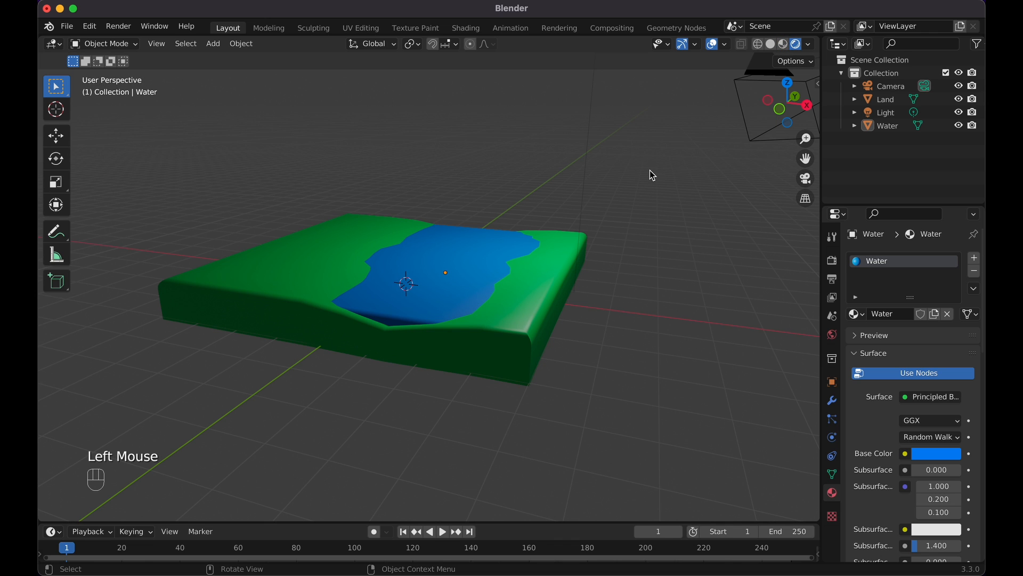
pyautogui.moveTo(650, 171); pyautogui.dragTo(647, 171, button='middle')
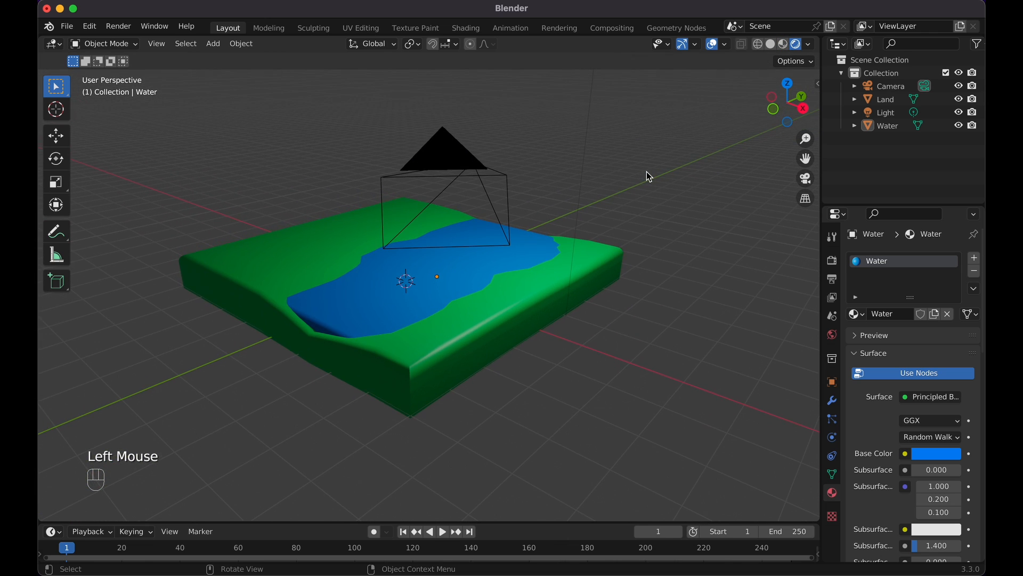
pyautogui.click(783, 45)
pyautogui.moveTo(597, 189); pyautogui.dragTo(597, 189, button='middle')
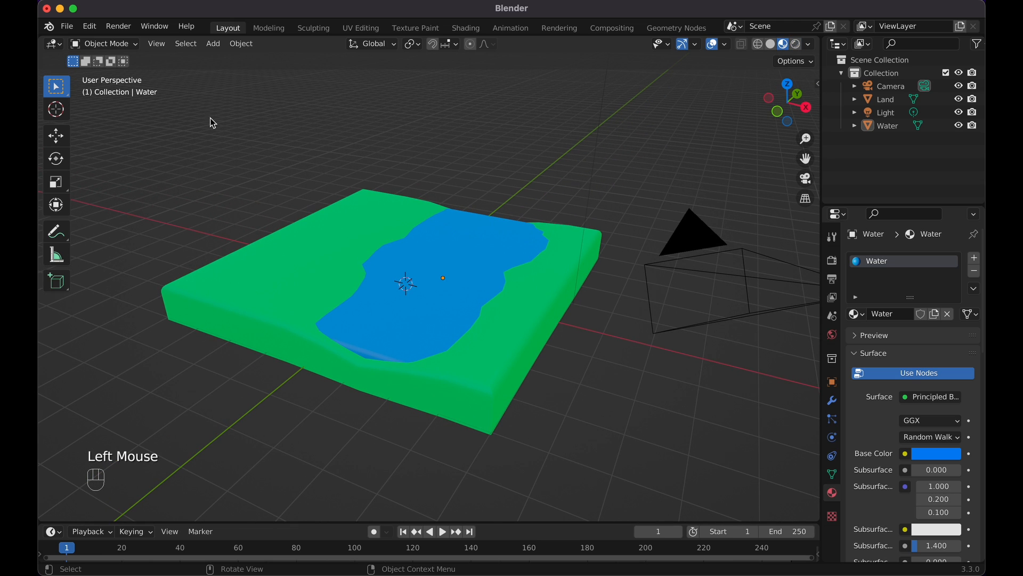
# Save the project as low-poly-world-yt-1.blend.
pyautogui.click(80, 32)
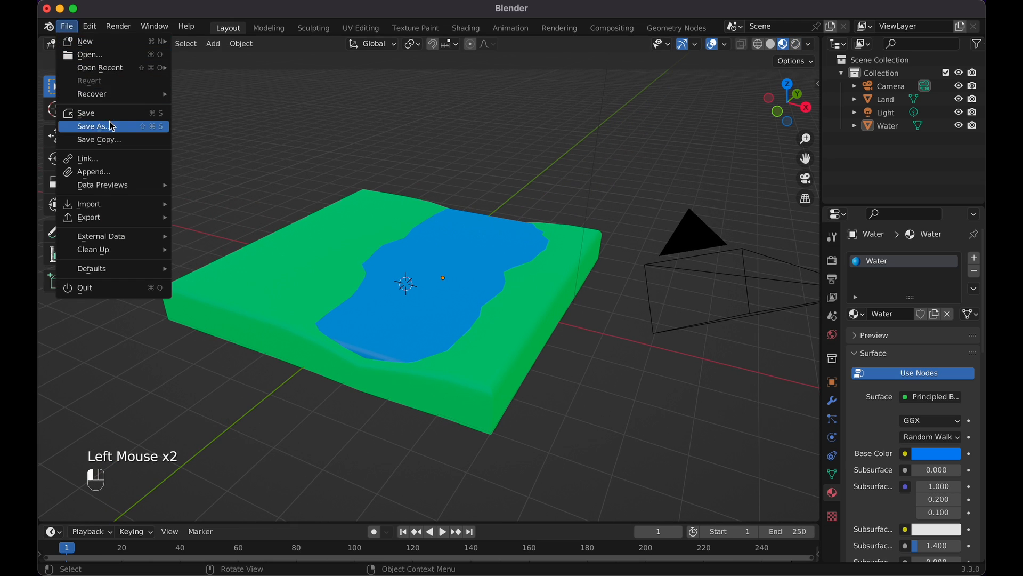
pyautogui.click(69, 27)
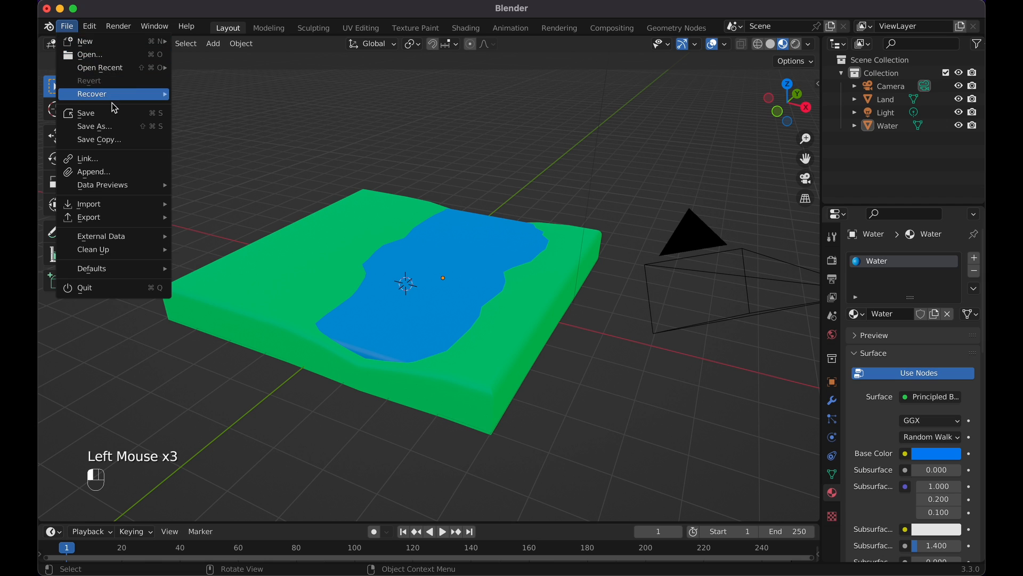
pyautogui.moveTo(112, 95)
pyautogui.press('super+s')
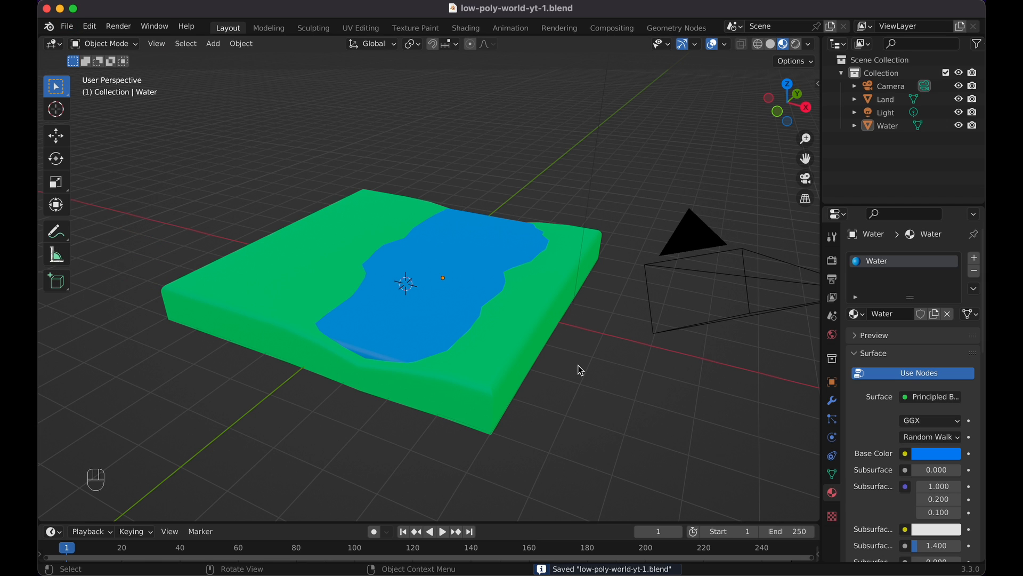
# Search the add-on preferences for "extra" to check whether Add Mesh: Extra Objects is enabled, then close the preferences.
pyautogui.scroll(-3, 581, 370)
pyautogui.keyDown('shift'); pyautogui.scroll(5, 581, 371); pyautogui.keyUp('shift')
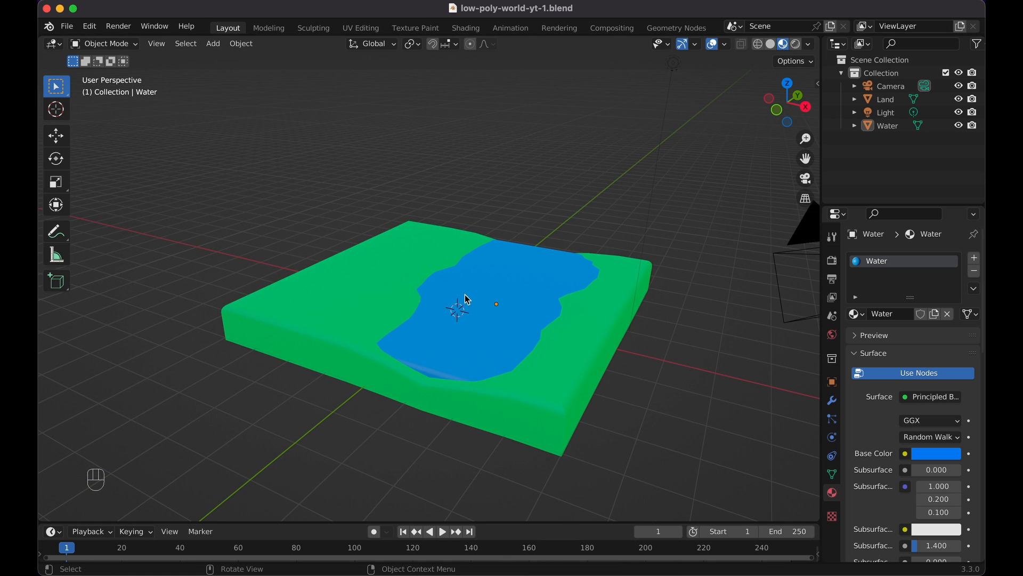
pyautogui.scroll(3, 529, 266)
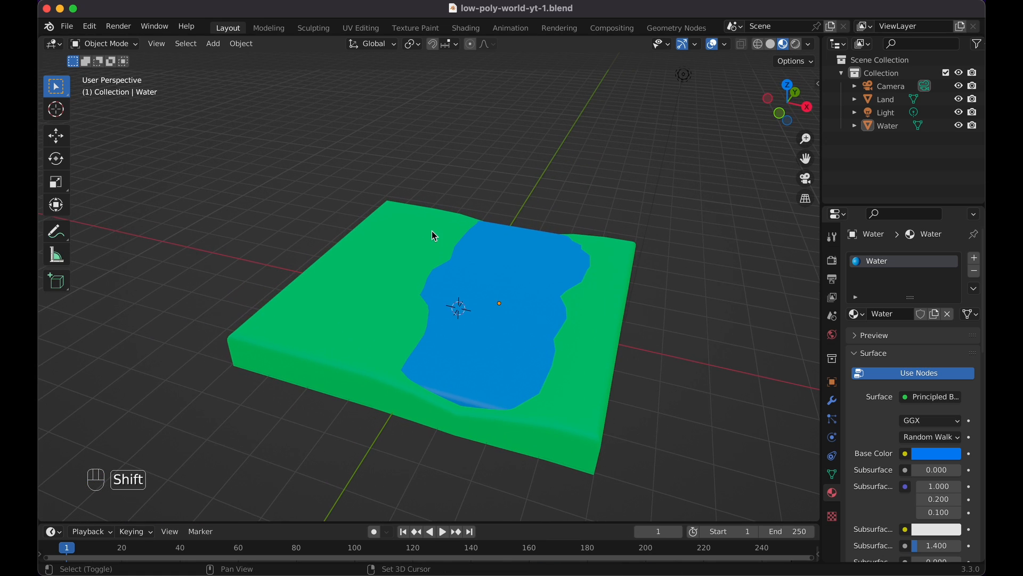
pyautogui.click(89, 27)
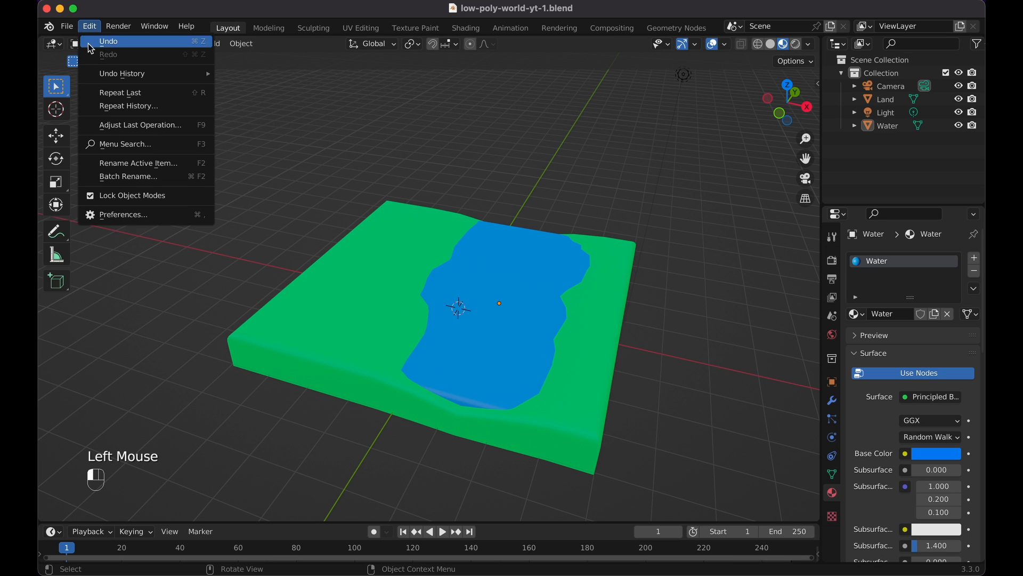
pyautogui.click(119, 215)
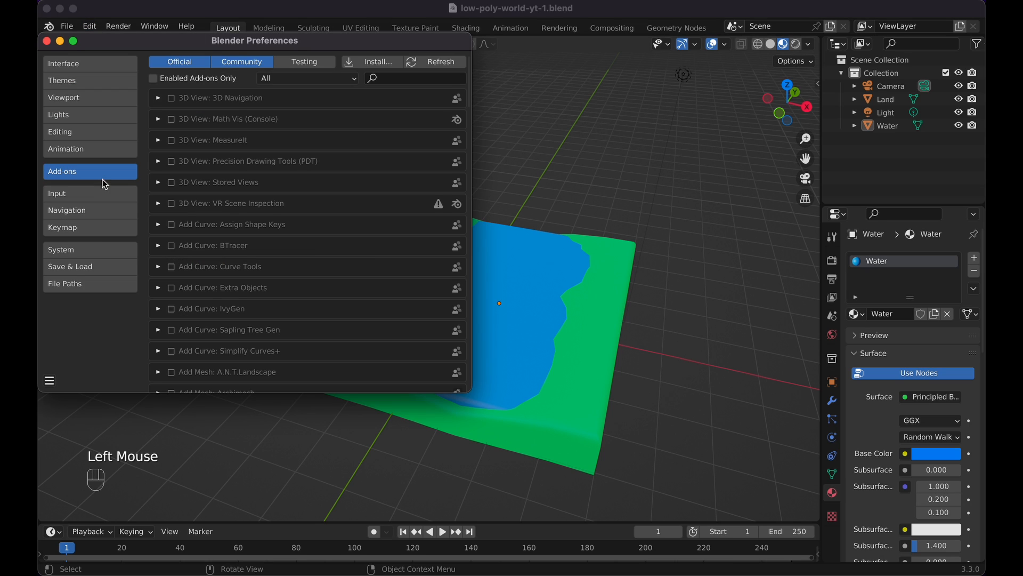
pyautogui.click(388, 79)
pyautogui.write('ex')
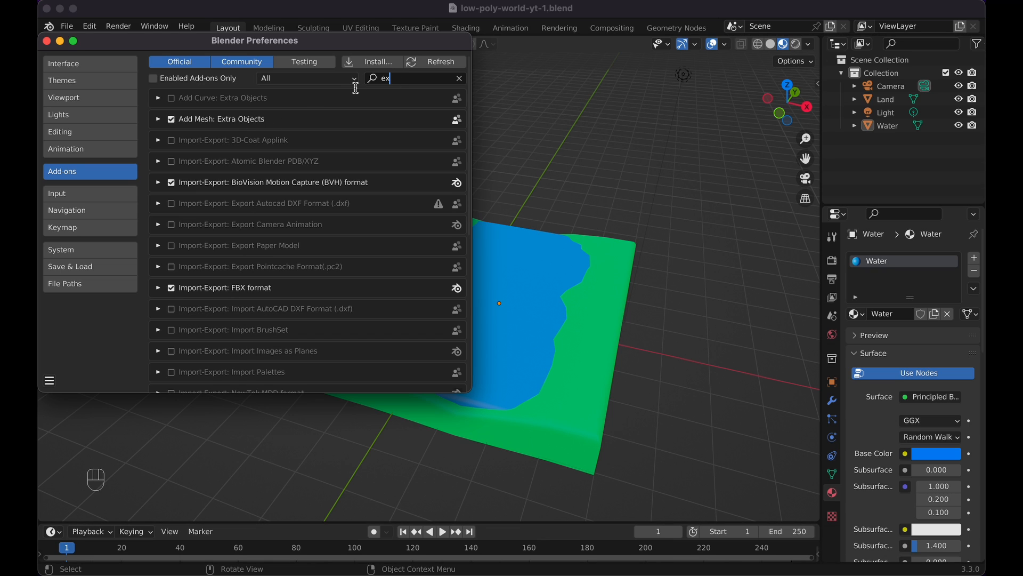
pyautogui.write('tra')
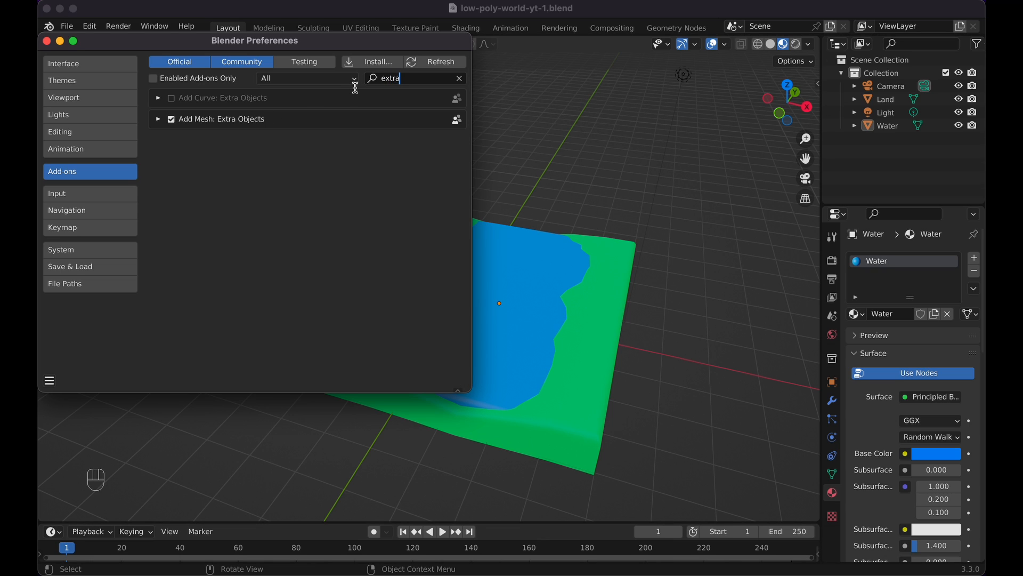
pyautogui.click(46, 41)
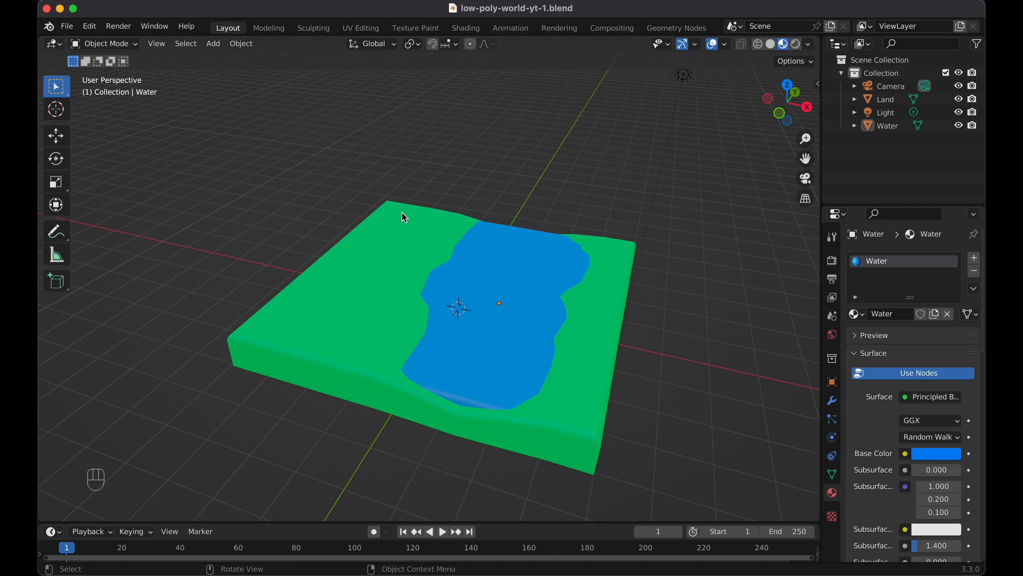
# Place the 3D cursor near the land's far corner beside the water, add a single vert there and use vertex selection.
pyautogui.press('shift')
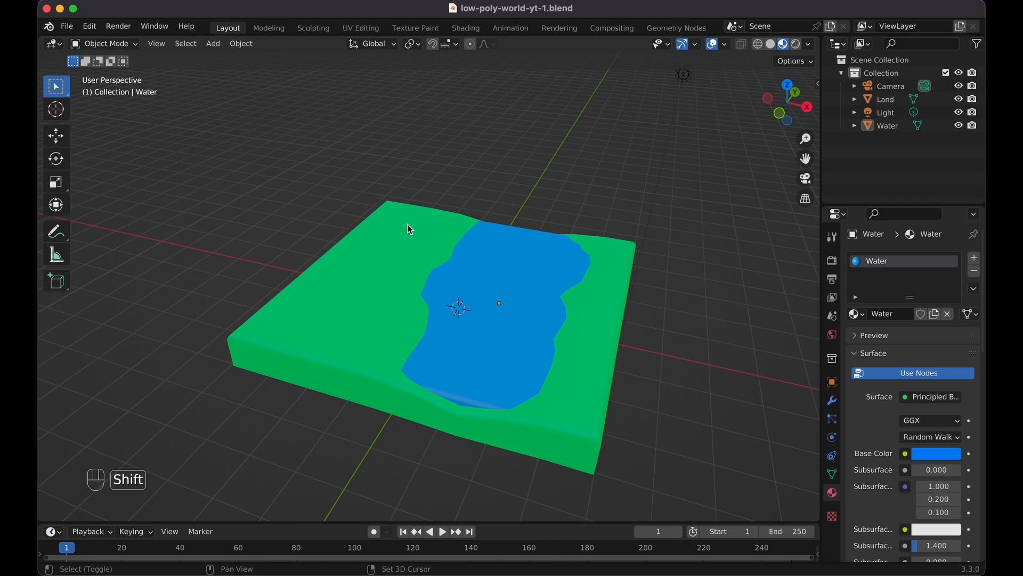
pyautogui.keyDown('shift'); pyautogui.rightClick(409, 226); pyautogui.keyUp('shift')
pyautogui.scroll(-5, 439, 211)
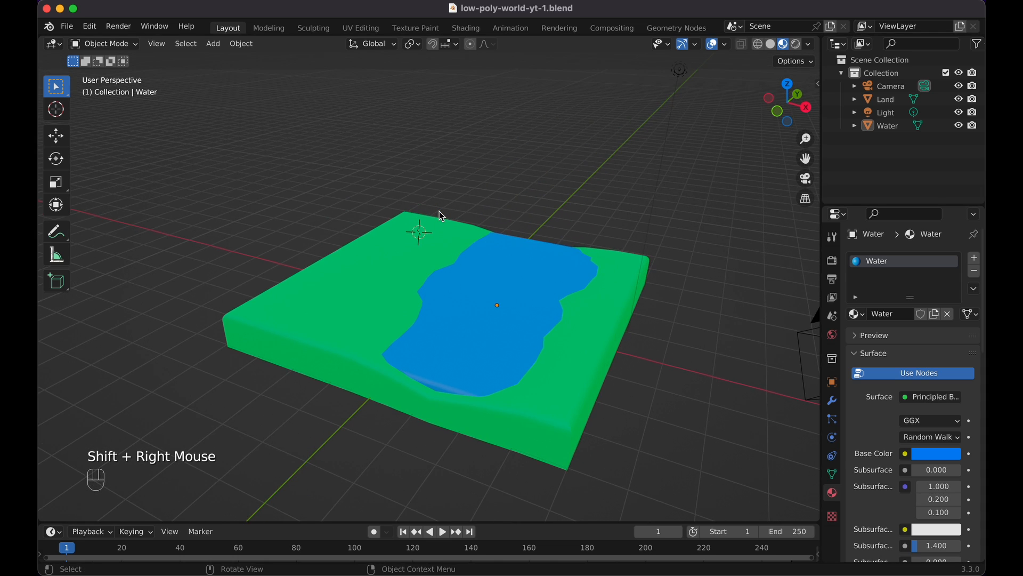
pyautogui.hotkey('shift', 'a')
pyautogui.moveTo(538, 220)
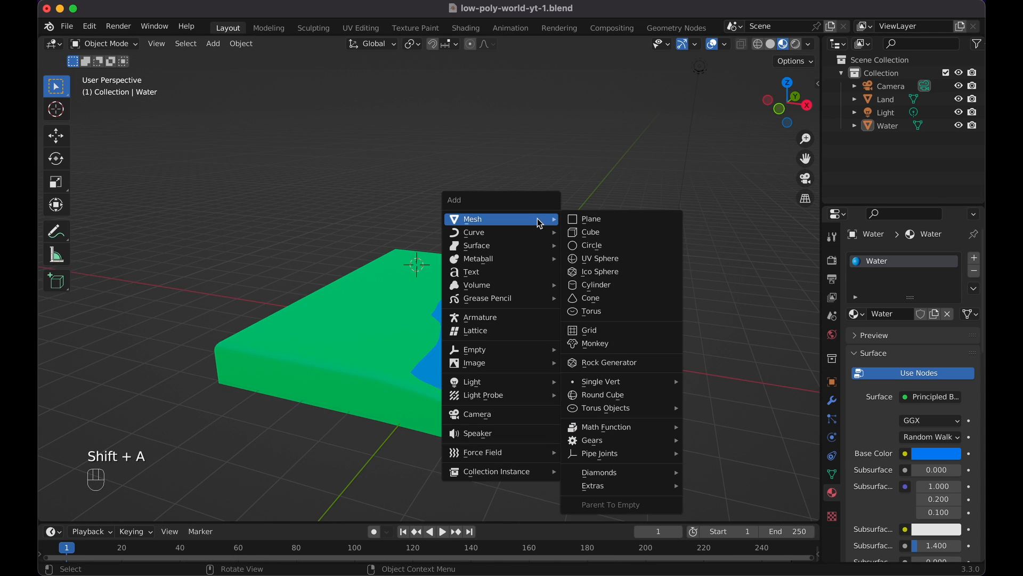
pyautogui.moveTo(661, 382)
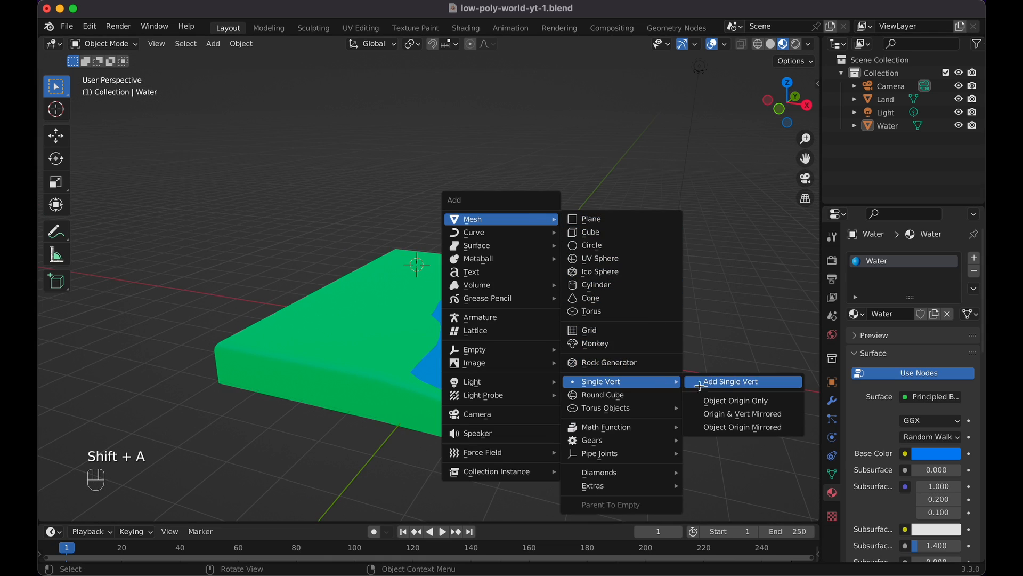
pyautogui.click(700, 386)
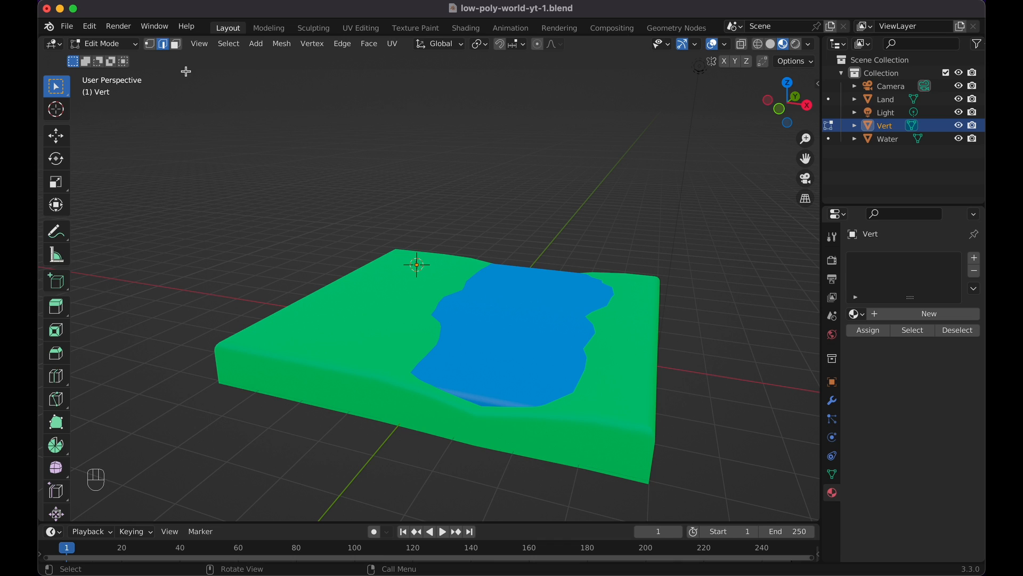
pyautogui.click(150, 46)
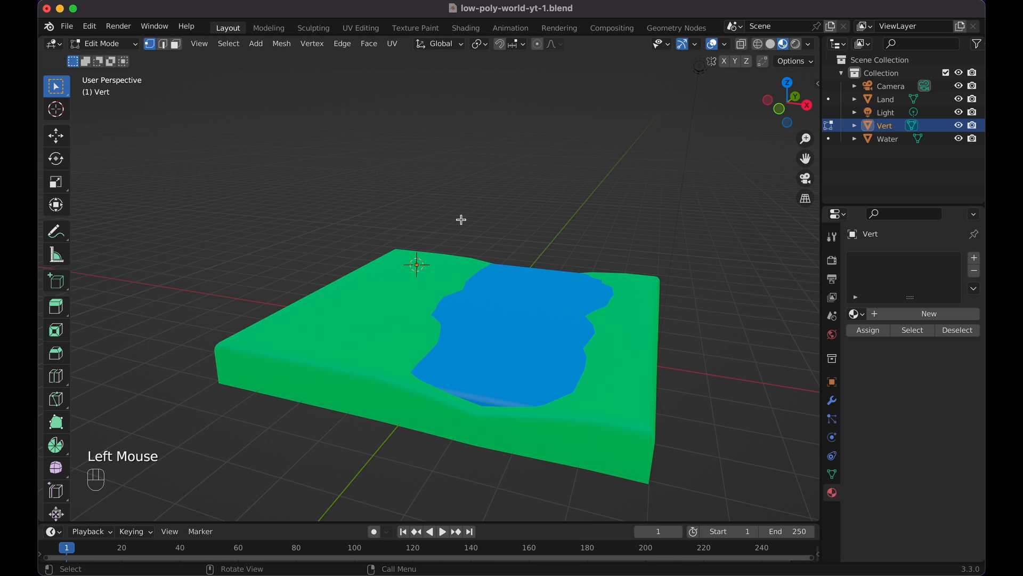
# In front view, extrude the vertex upward three times into a slightly leaning tree trunk, with a first segment about 0.89 m long.
pyautogui.press('KP_1')
pyautogui.press('e')
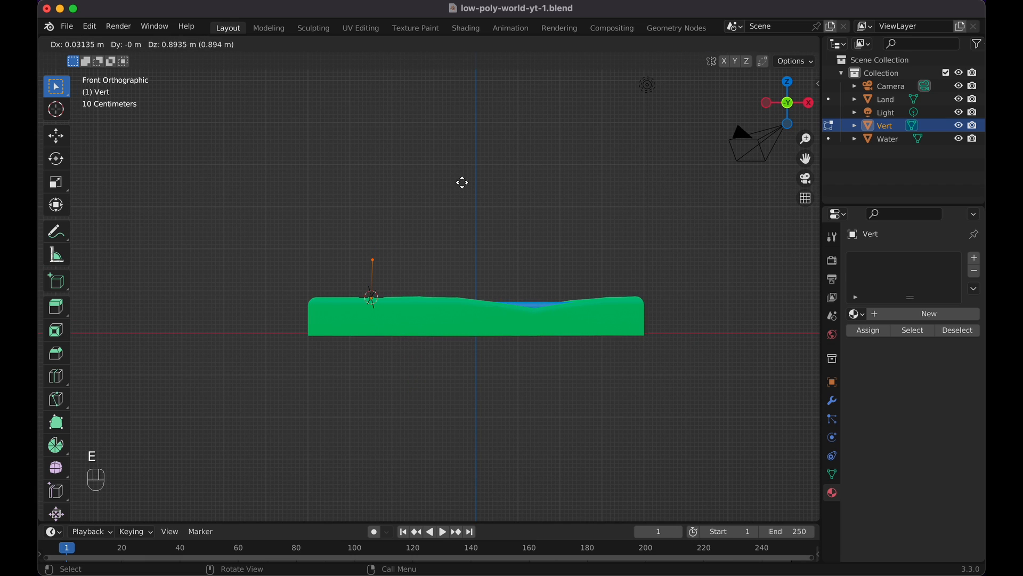
pyautogui.click(462, 181)
pyautogui.press('e')
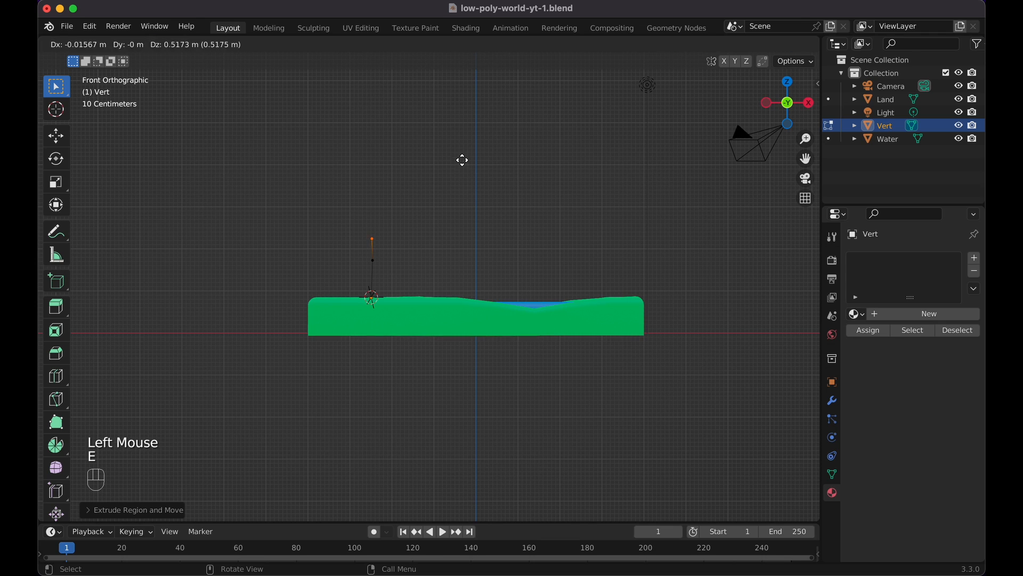
pyautogui.click(464, 151)
pyautogui.press('e')
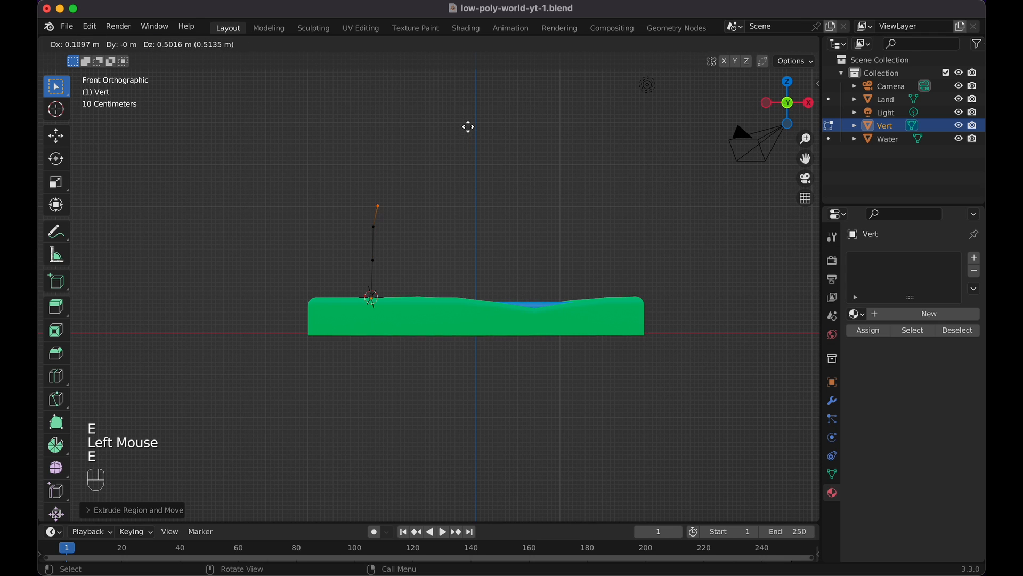
pyautogui.click(468, 110)
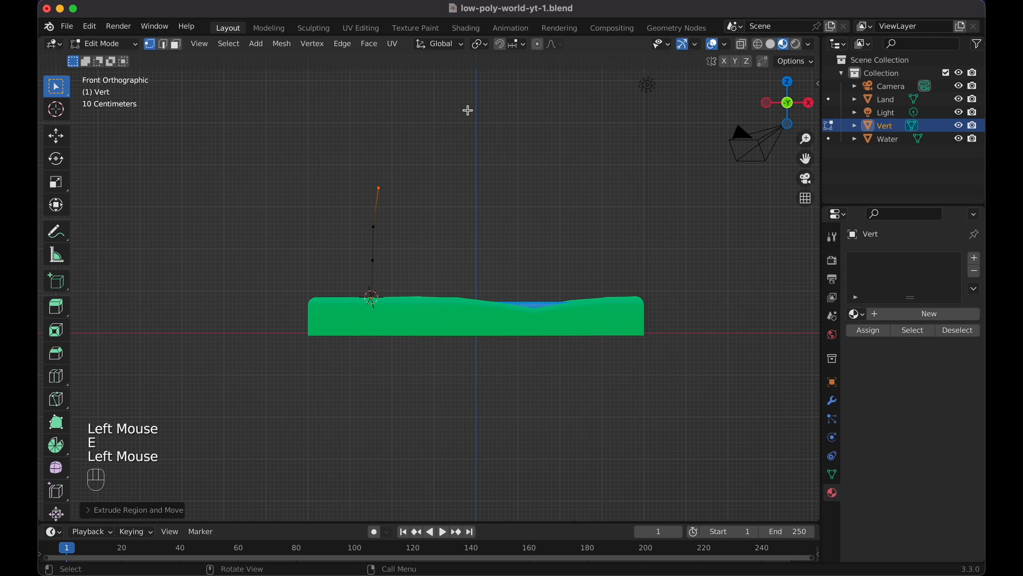
# Extrude a two-segment branch from the trunk's top toward negative X, then fork a second twig from the branch's bend.
pyautogui.press('e')
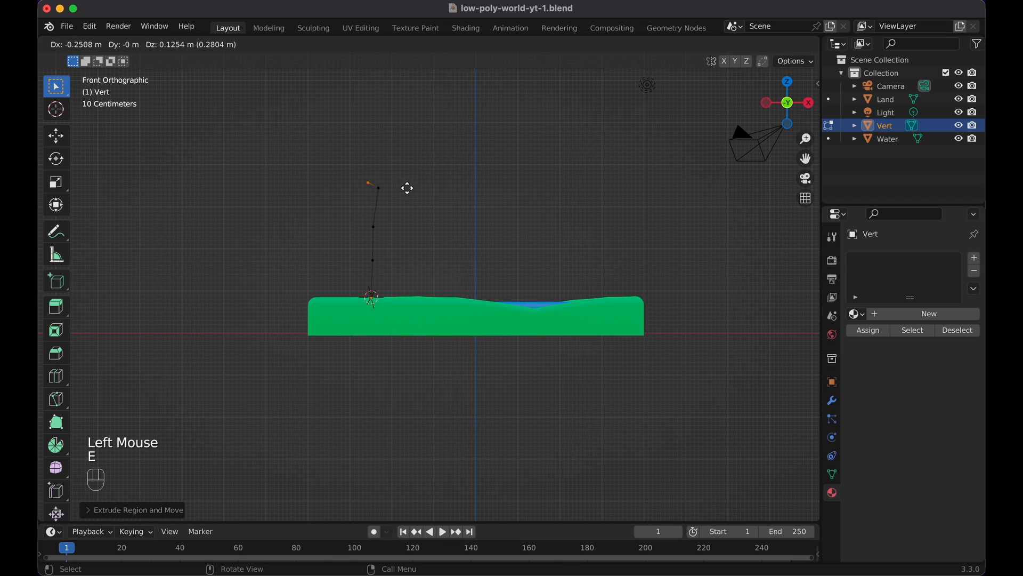
pyautogui.click(377, 183)
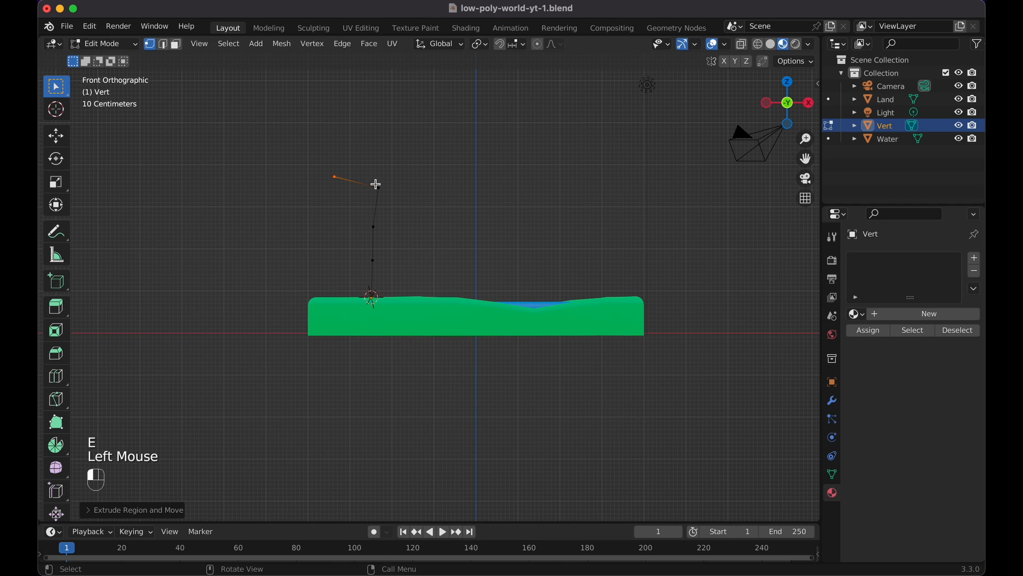
pyautogui.press('e')
pyautogui.click(360, 161)
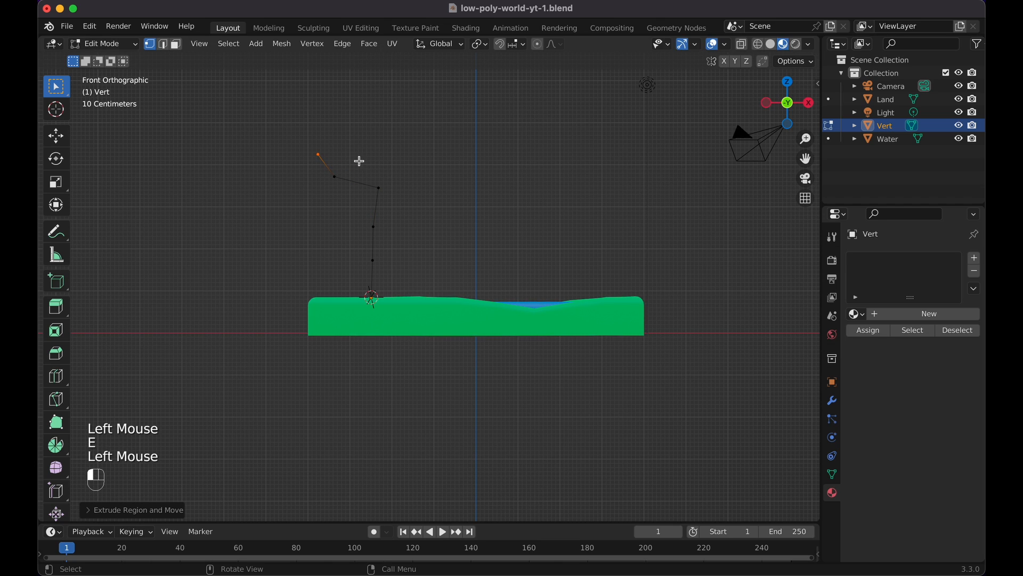
pyautogui.click(335, 175)
pyautogui.press('e')
pyautogui.click(347, 162)
# In right side view, extrude a two-segment branch from the trunk's top vertex outward and up toward negative Y.
pyautogui.click(382, 185)
pyautogui.press('KP_3')
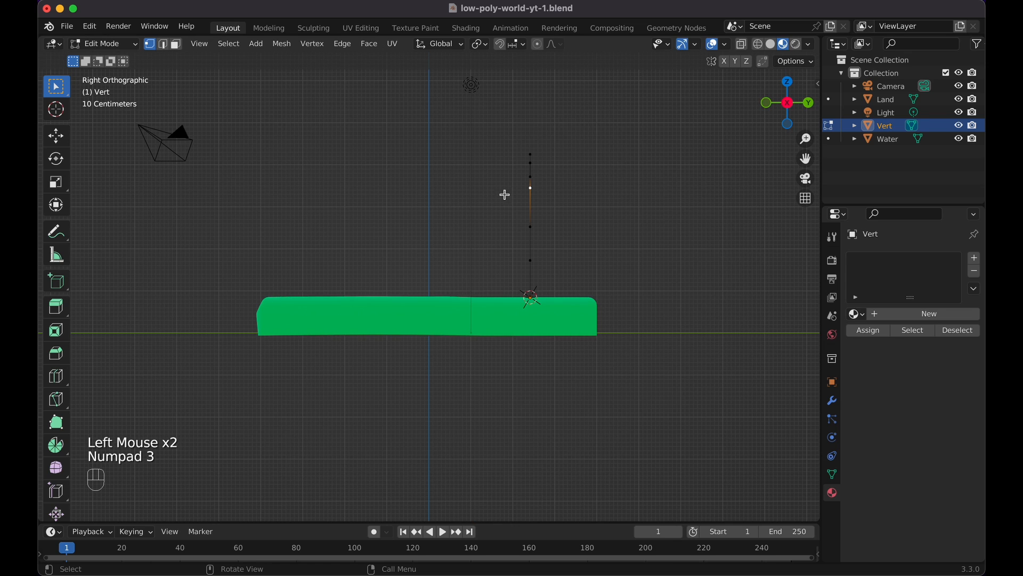
pyautogui.press('e')
pyautogui.click(506, 197)
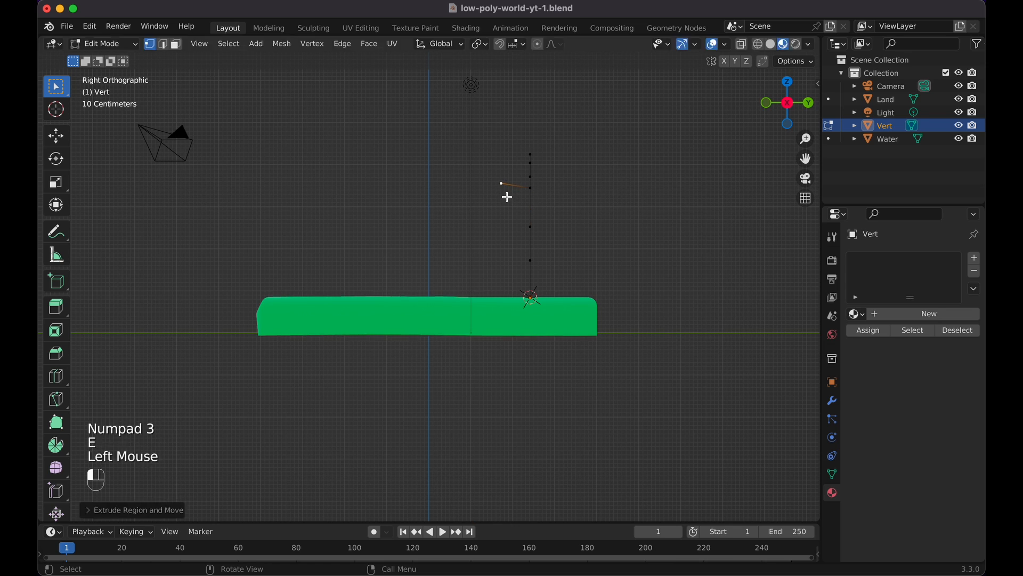
pyautogui.press('e')
pyautogui.click(487, 178)
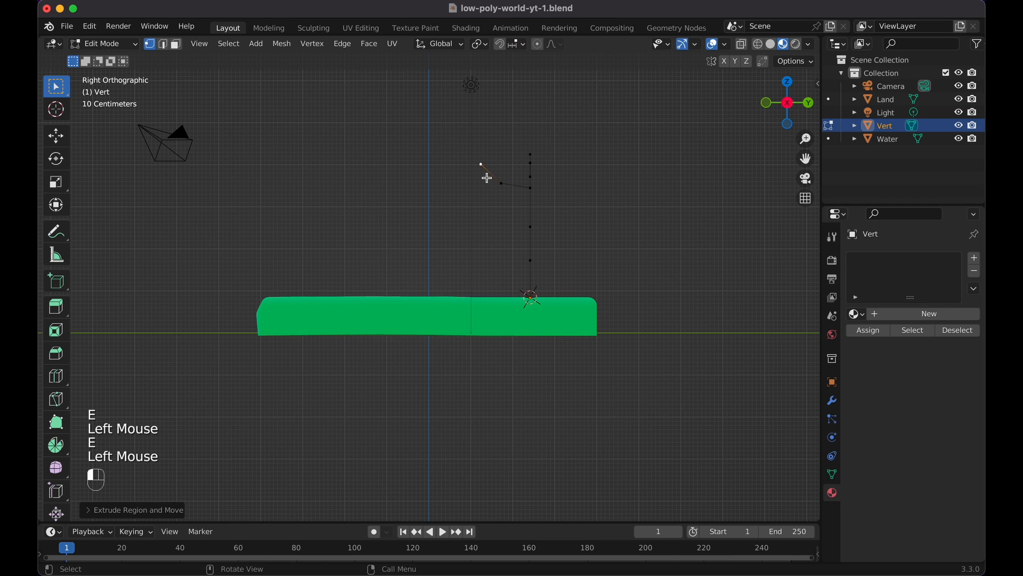
# Extrude an opposite two-segment branch from the trunk's top vertex outward and up toward positive Y.
pyautogui.click(530, 190)
pyautogui.press('e')
pyautogui.click(560, 182)
pyautogui.press('e')
pyautogui.click(570, 169)
# Select the two outer vertices of the tree's positive-Y branch and move them slightly along the X axis toward positive X.
pyautogui.scroll(10, 571, 169)
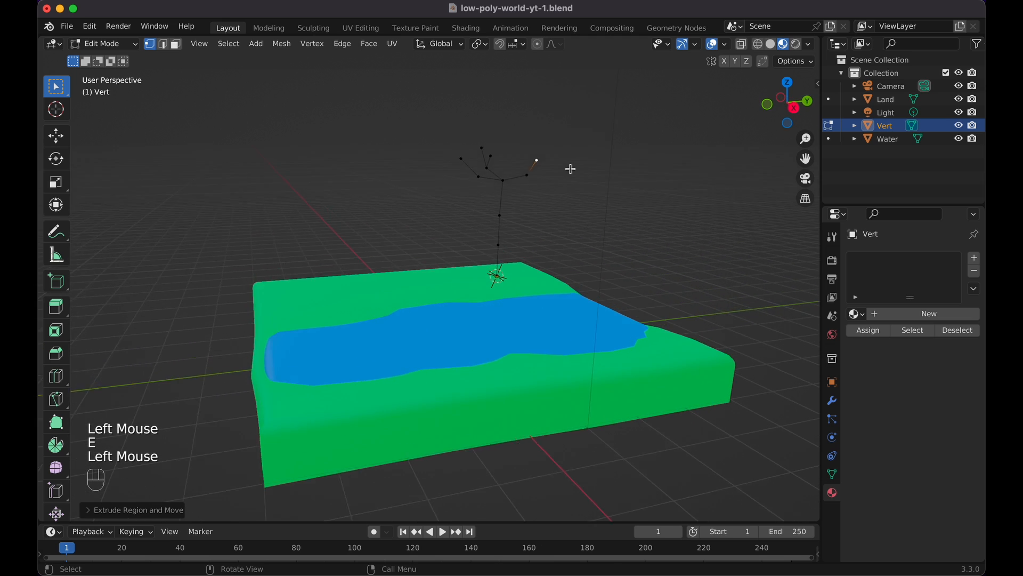
pyautogui.click(537, 163)
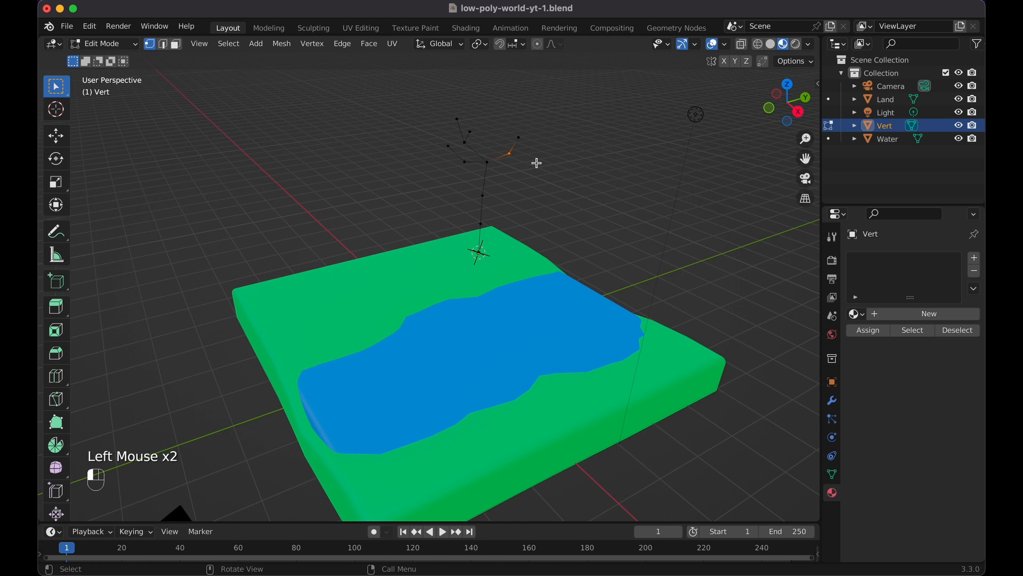
pyautogui.moveTo(503, 129); pyautogui.dragTo(548, 194)
pyautogui.press('g')
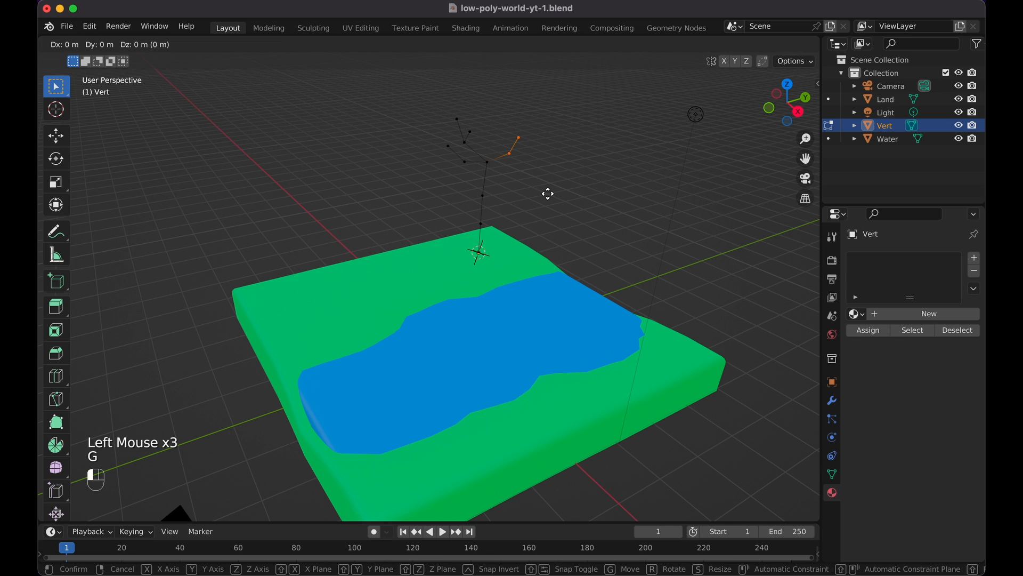
pyautogui.press('x')
pyautogui.click(549, 215)
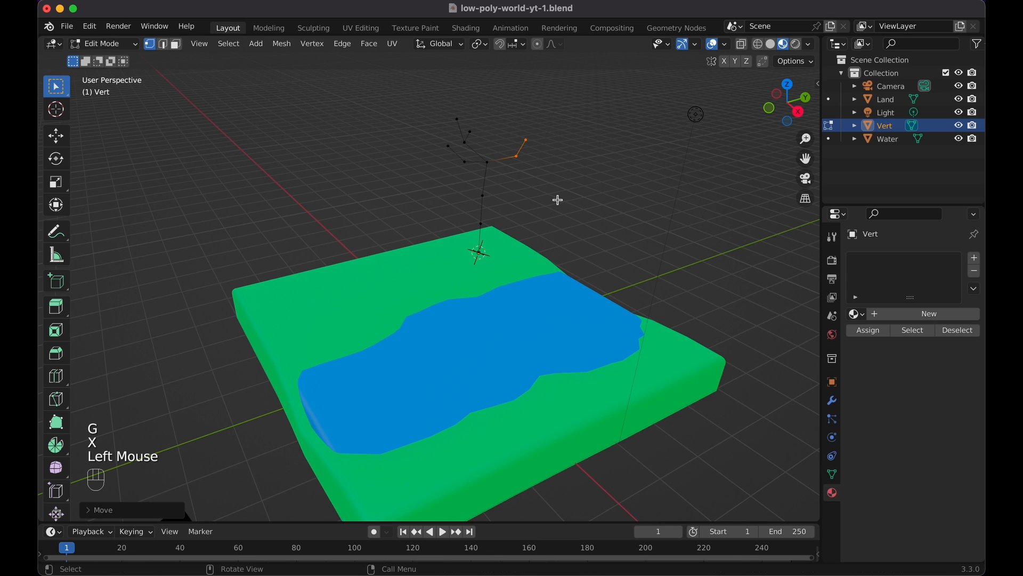
# In top view, shift the same branch's outer vertices farther toward positive X, and move its tip vertex about 0.08 m that way.
pyautogui.press('KP_7')
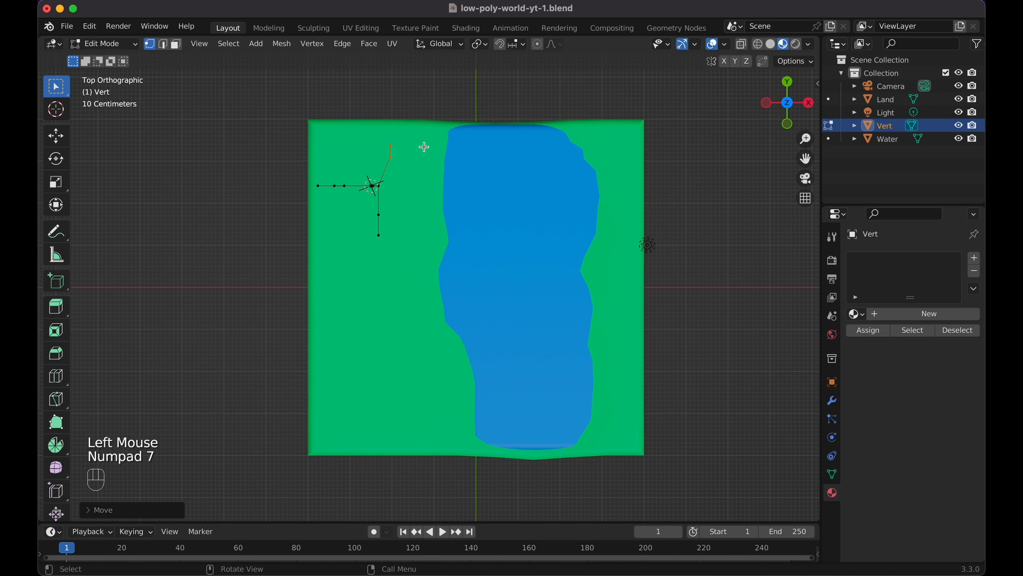
pyautogui.press('g')
pyautogui.click(420, 151)
pyautogui.click(404, 152)
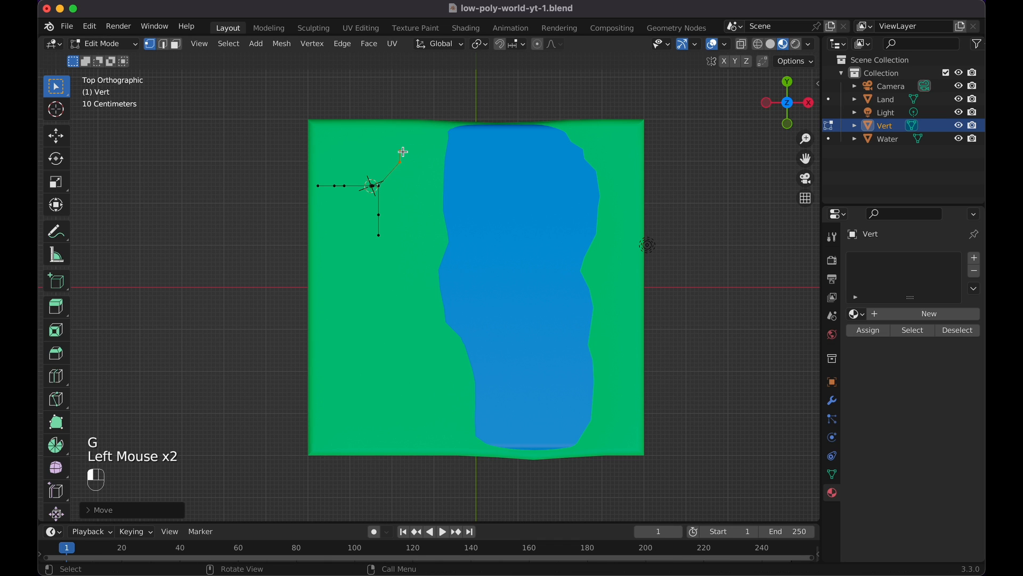
pyautogui.press('g')
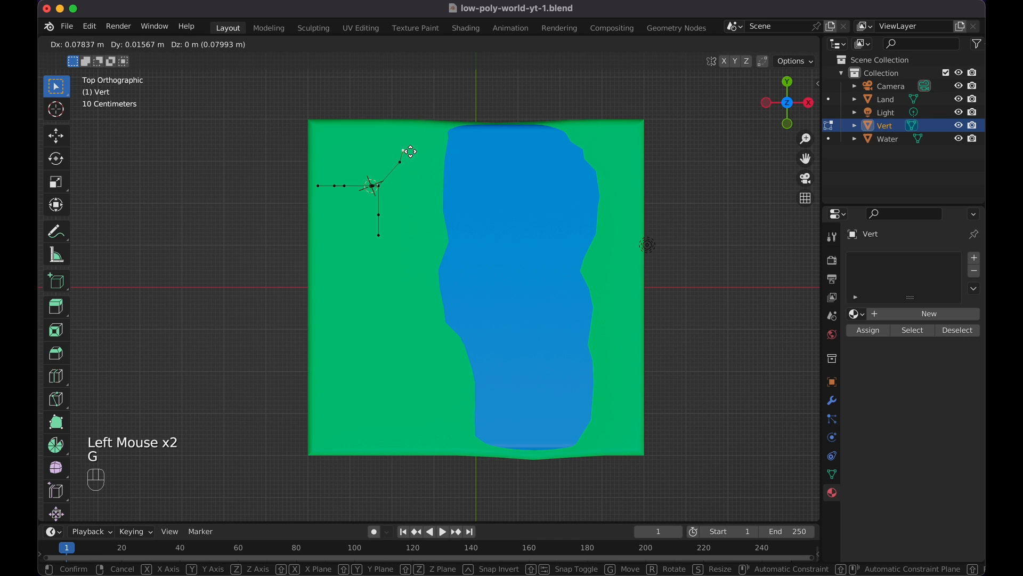
pyautogui.click(410, 152)
pyautogui.scroll(-10, 433, 124)
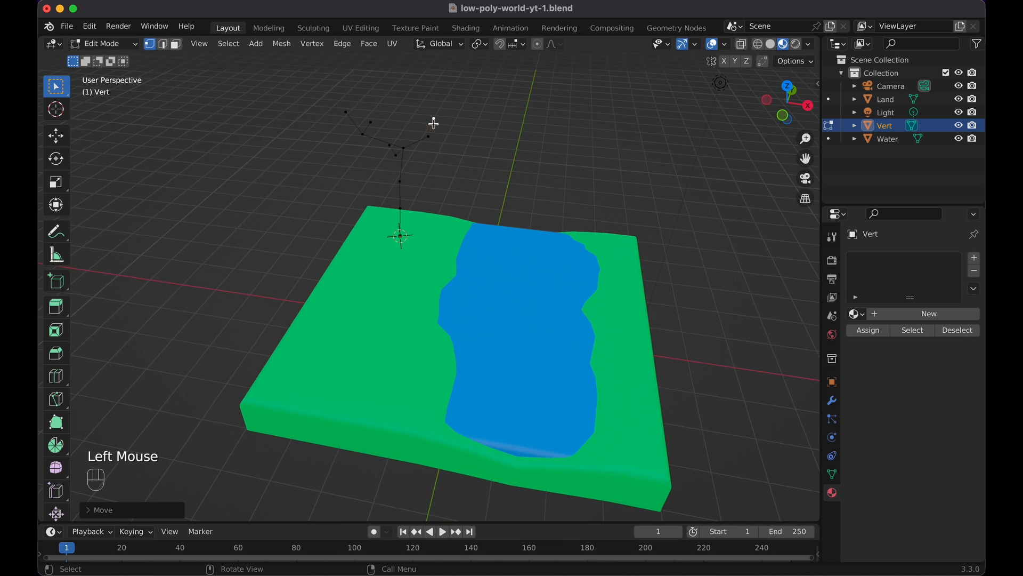
# Leave mesh editing and apply All Transforms to the tree object.
pyautogui.scroll(-3, 434, 123)
pyautogui.press('Tab')
pyautogui.scroll(-4, 454, 153)
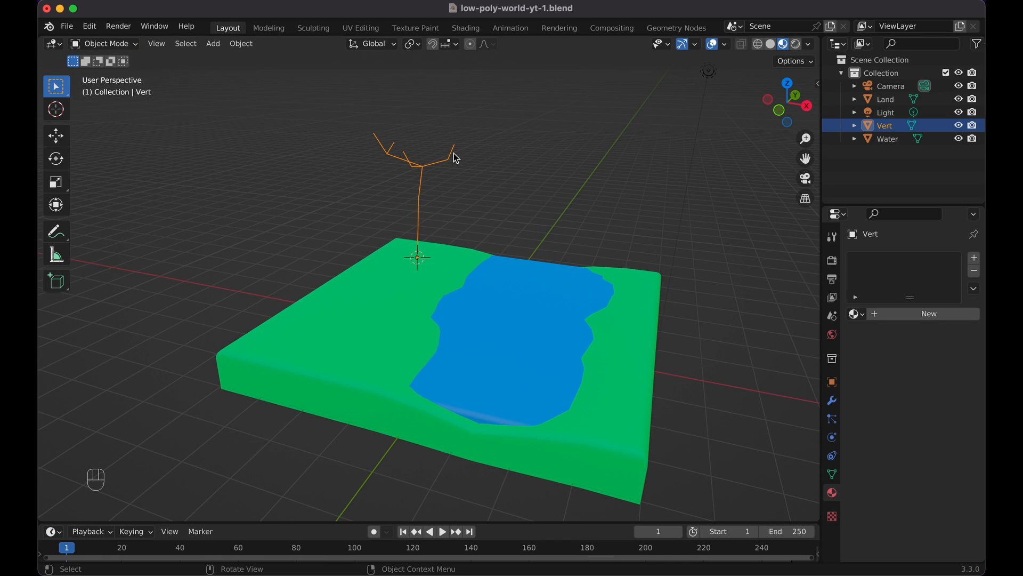
pyautogui.press('super+a')
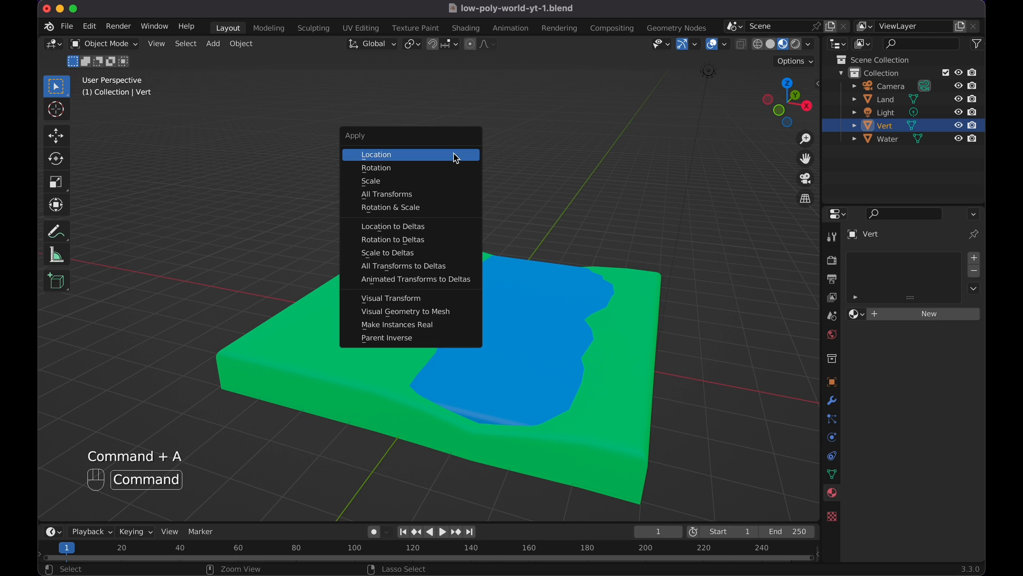
pyautogui.click(444, 200)
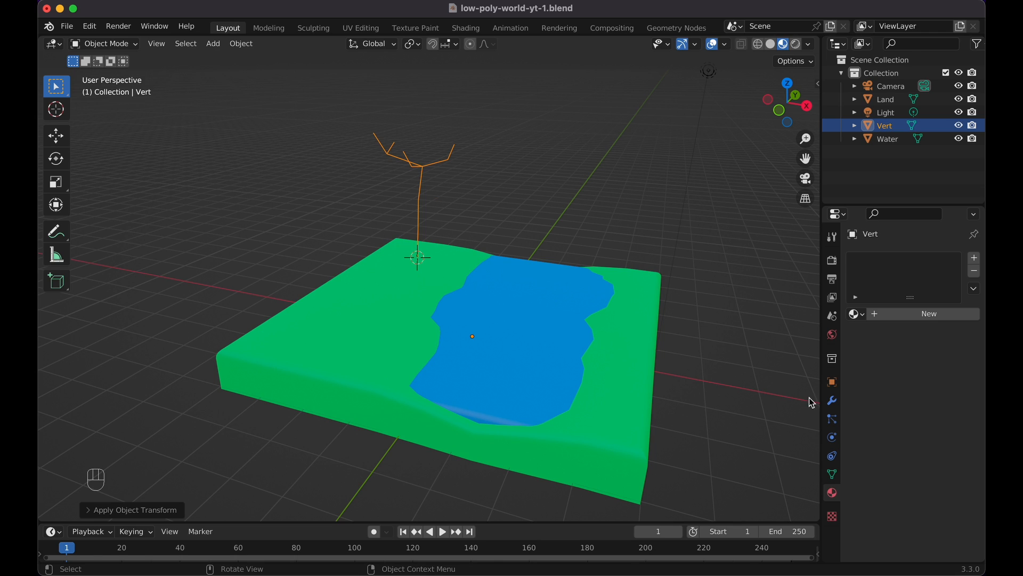
# Add a Skin modifier to the tree object.
pyautogui.click(832, 400)
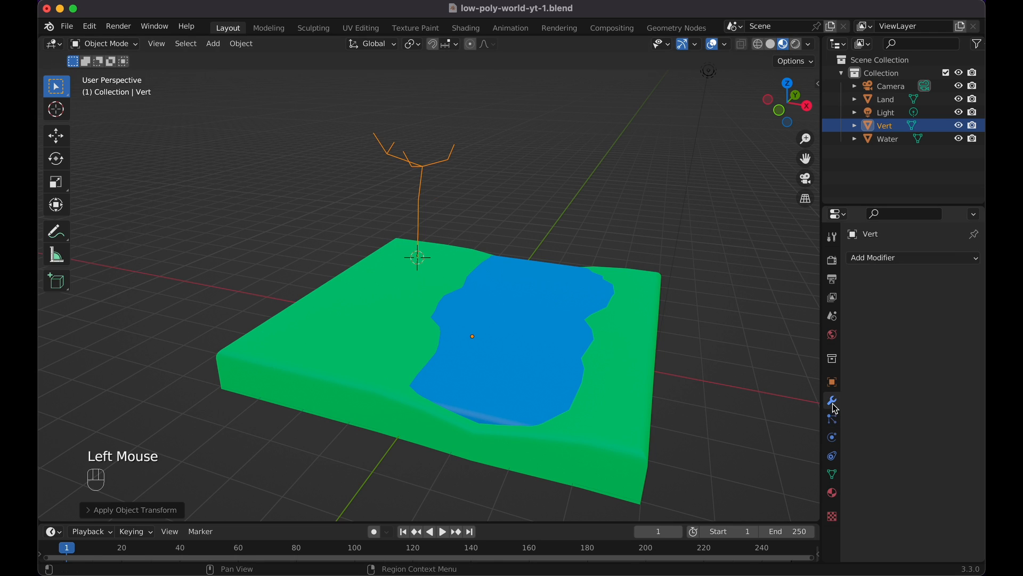
pyautogui.click(870, 260)
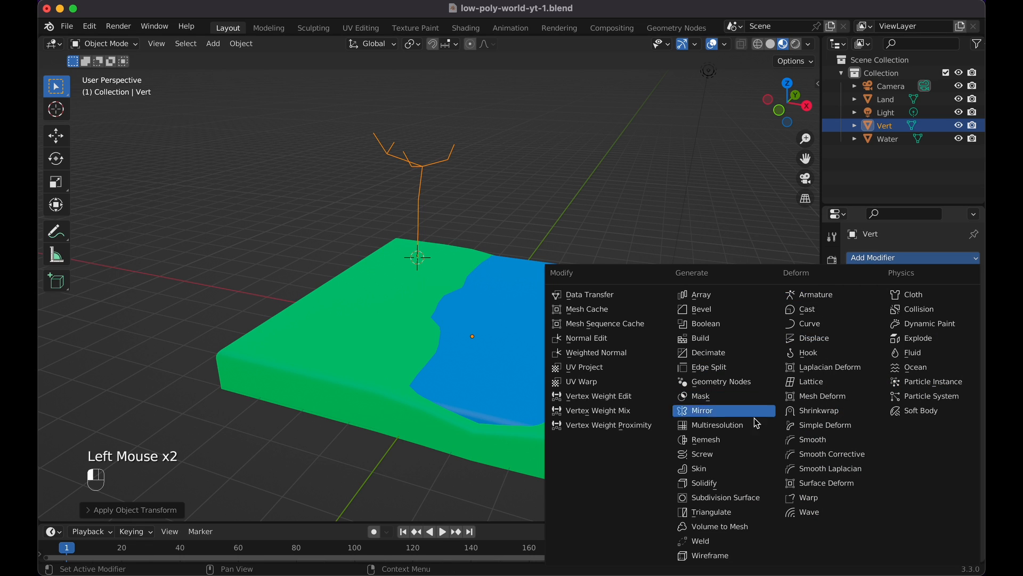
pyautogui.click(698, 469)
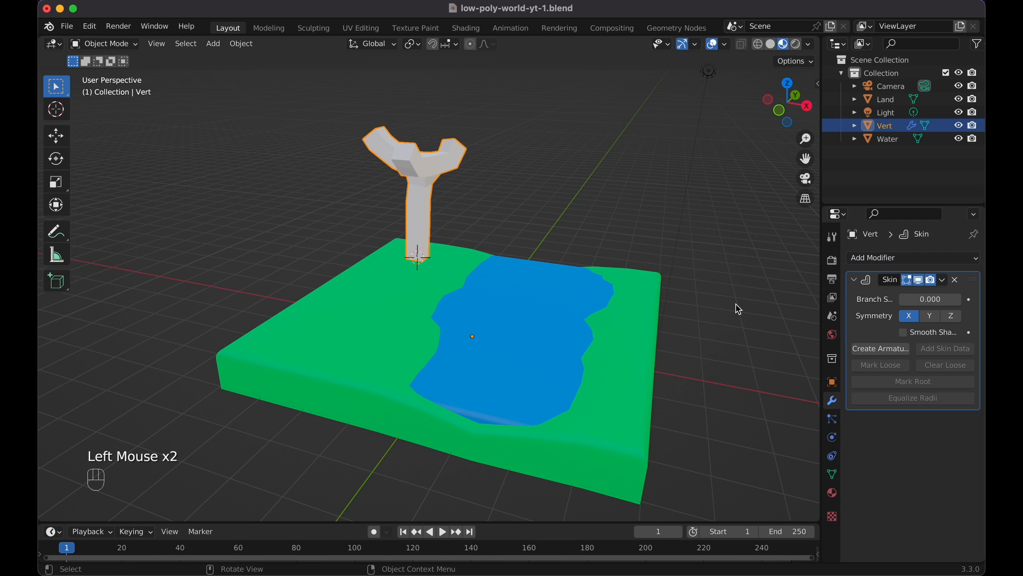
pyautogui.scroll(4, 587, 223)
pyautogui.keyDown('shift'); pyautogui.scroll(3, 588, 223); pyautogui.keyUp('shift')
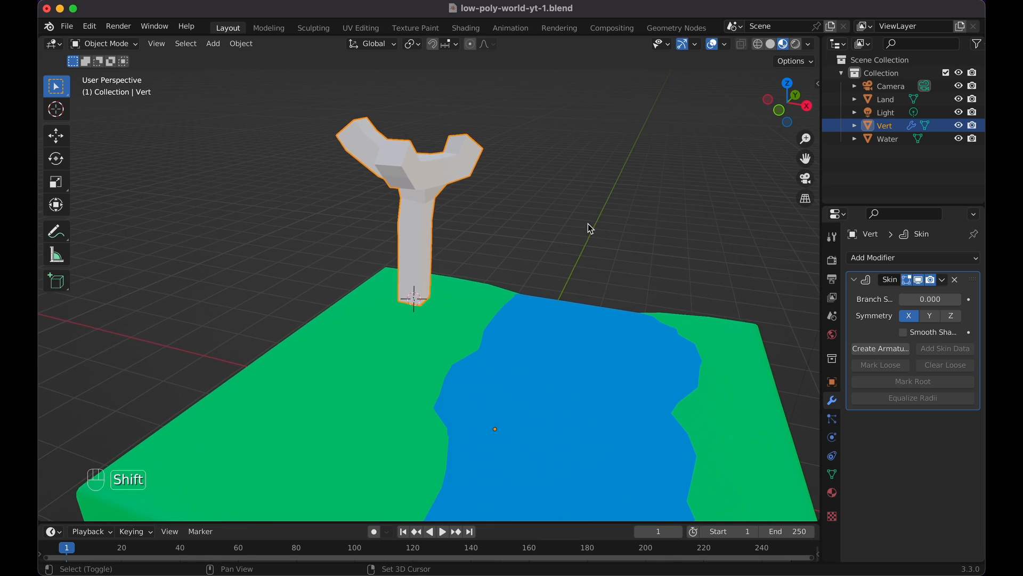
# Thin the whole tree by scaling the skin radius of all its vertices to about 0.21.
pyautogui.press('Tab')
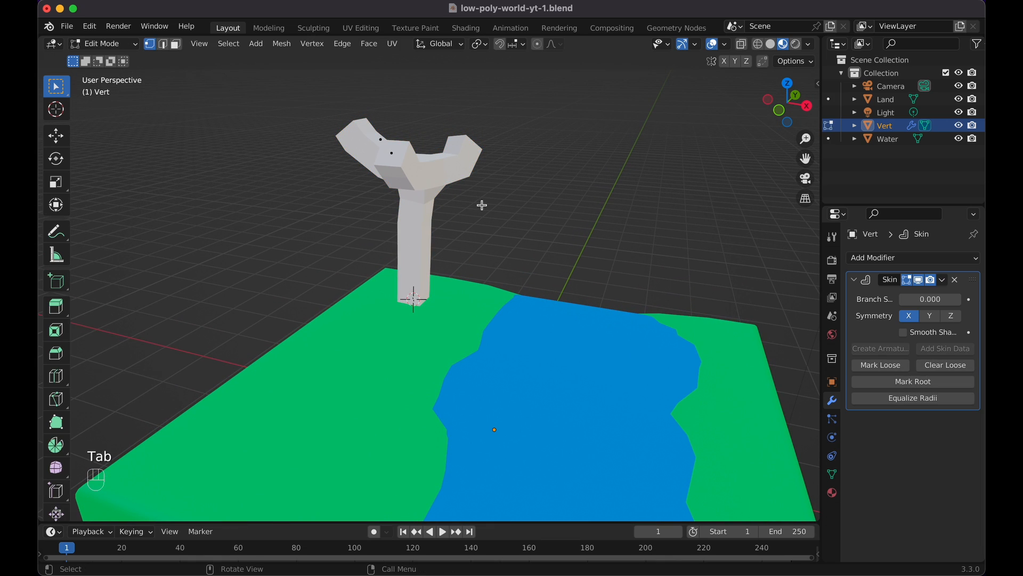
pyautogui.press('a')
pyautogui.press('super+a')
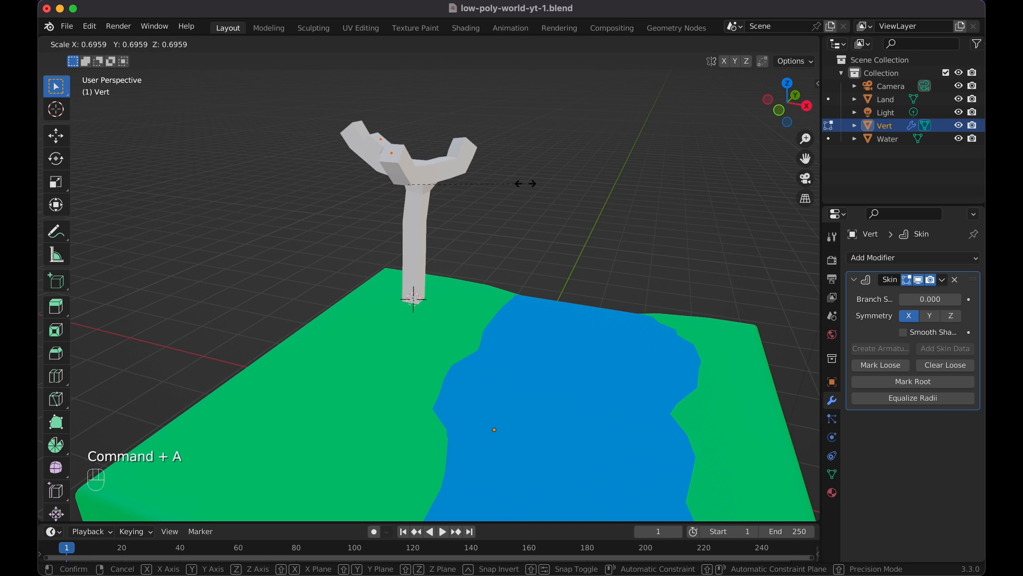
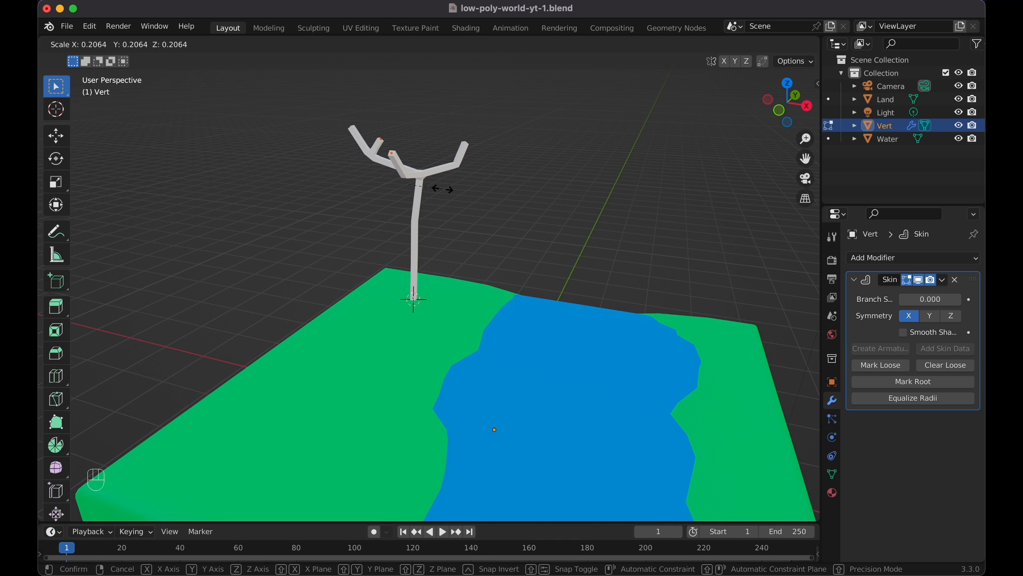
pyautogui.click(443, 189)
pyautogui.scroll(3, 442, 189)
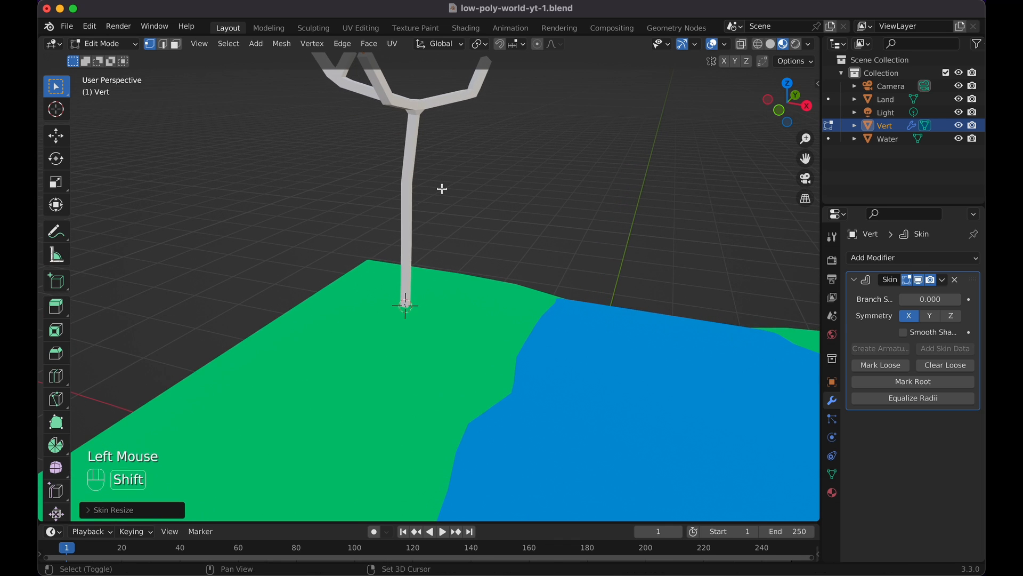
# In wireframe shading, select the three lower trunk vertices and thicken their skin radius by a factor of about 1.2.
pyautogui.hotkey('shift', 'z')
pyautogui.keyDown('shift'); pyautogui.moveTo(441, 190); pyautogui.dragTo(447, 208, button='middle'); pyautogui.keyUp('shift')
pyautogui.moveTo(363, 185); pyautogui.dragTo(458, 321)
pyautogui.moveTo(458, 320); pyautogui.dragTo(445, 305, button='middle')
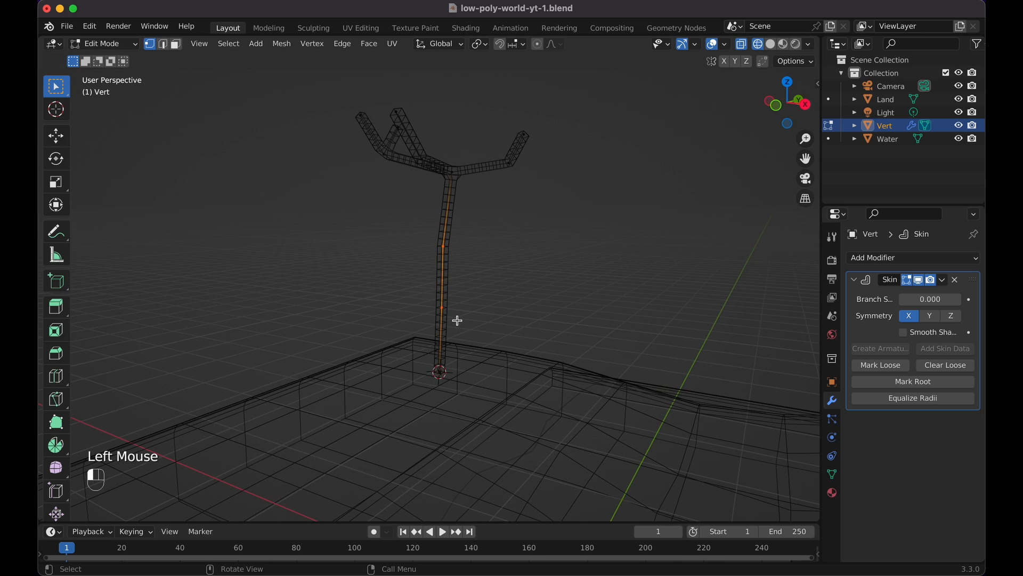
pyautogui.moveTo(347, 224); pyautogui.dragTo(509, 375)
pyautogui.press('super+a')
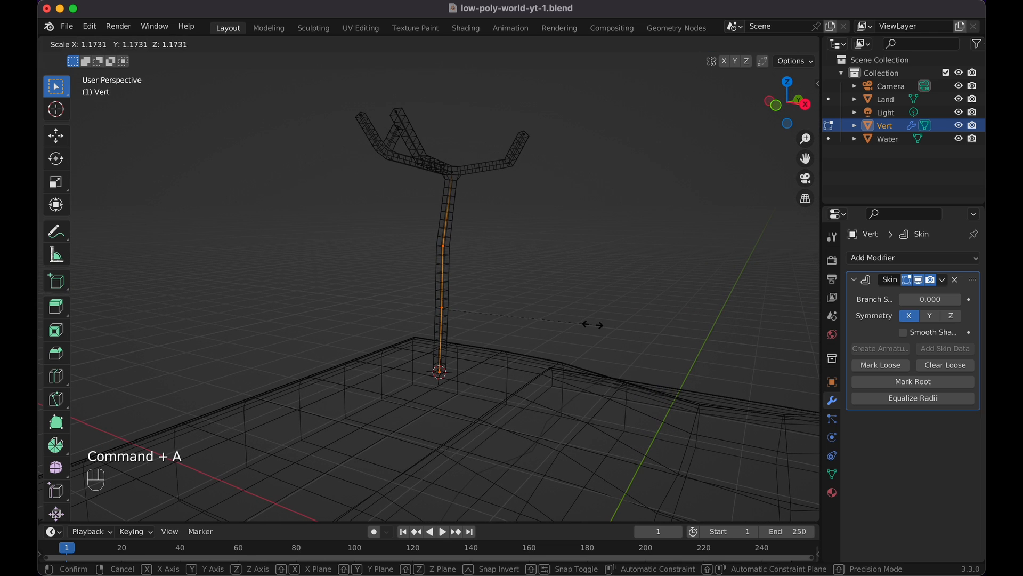
pyautogui.click(599, 325)
# Flare the trunk downward by enlarging the skin radius of its two lowest vertices by about 1.16, then that of the base vertex alone.
pyautogui.moveTo(409, 280); pyautogui.dragTo(516, 393)
pyautogui.press('super+a')
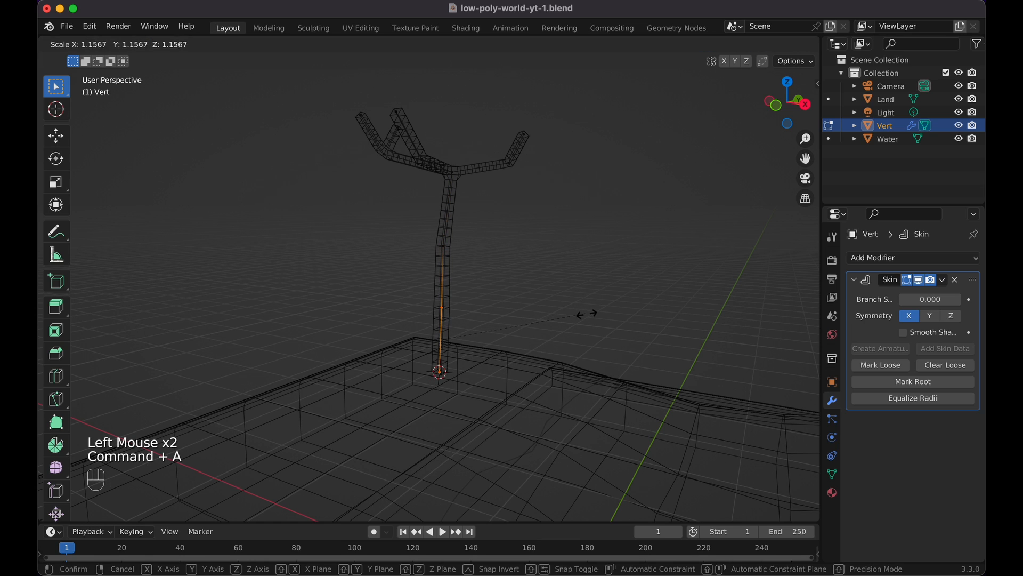
pyautogui.click(443, 354)
pyautogui.click(441, 359)
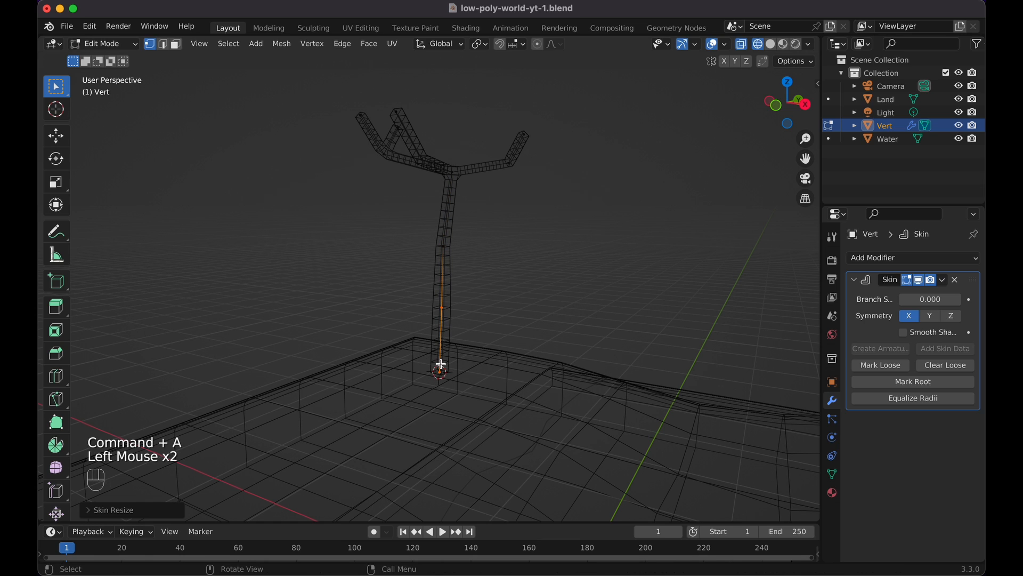
pyautogui.press('super+a')
pyautogui.click(593, 385)
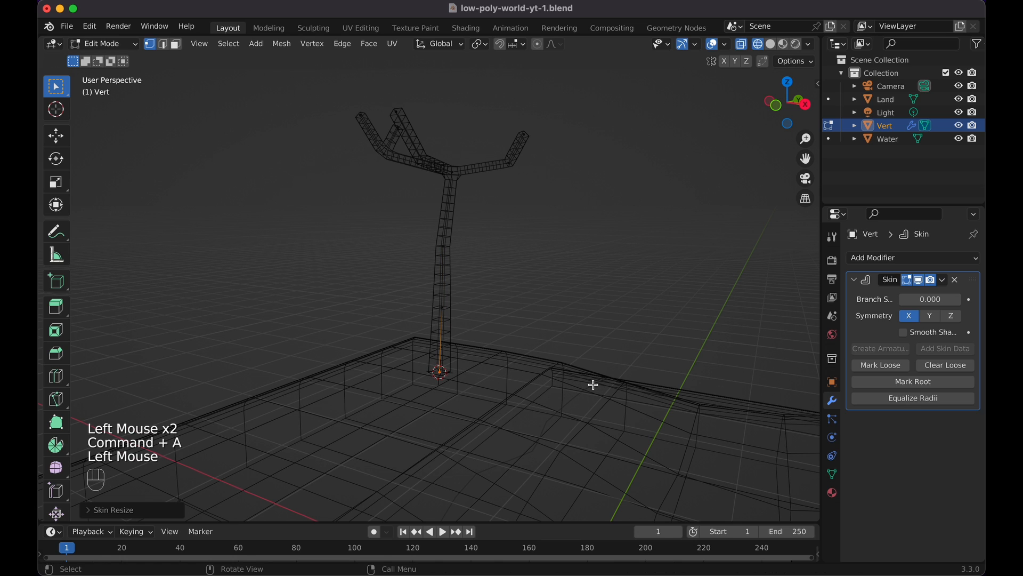
# Taper the branches by reducing the skin radius of all the branch tip vertices, and return to material preview shading.
pyautogui.moveTo(315, 87); pyautogui.dragTo(568, 144)
pyautogui.press('super+a')
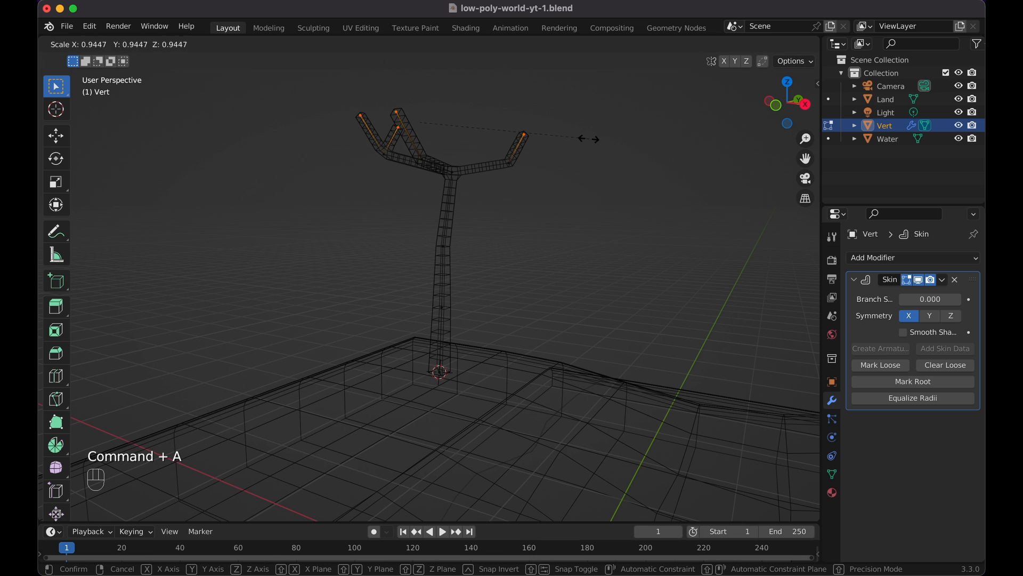
pyautogui.click(561, 137)
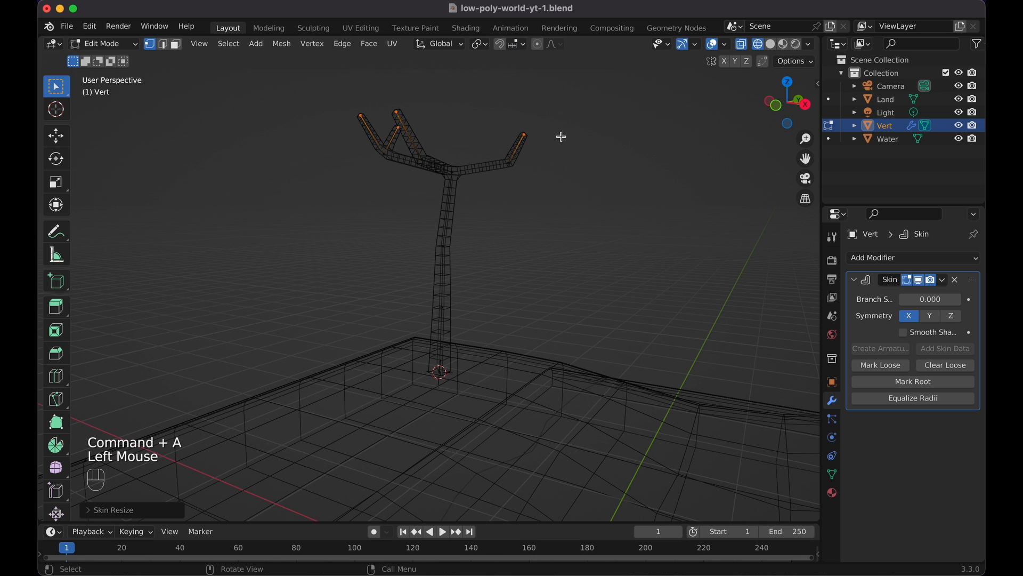
pyautogui.hotkey('shift', 'z')
pyautogui.scroll(2, 575, 138)
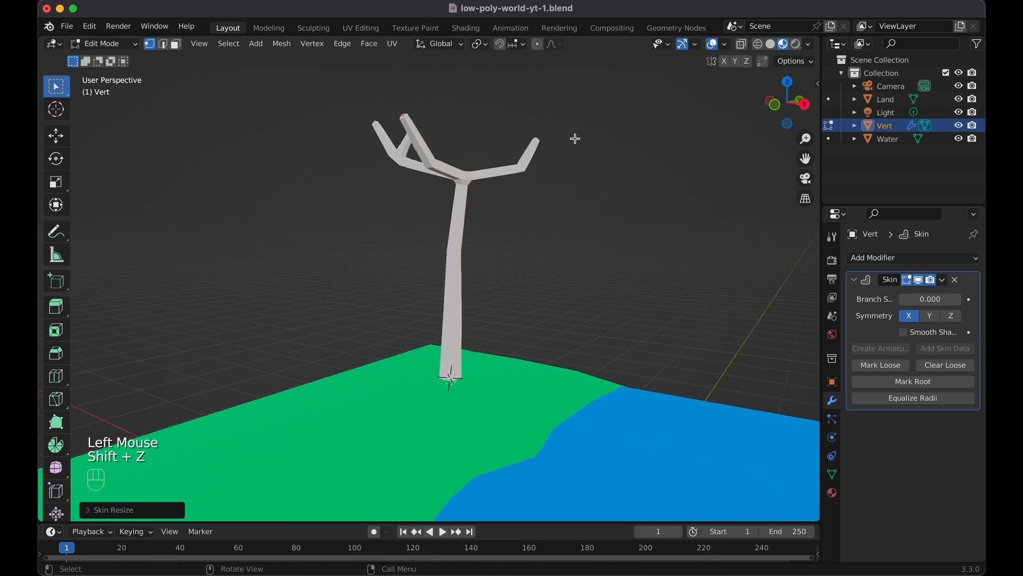
# Reselect the three lower trunk vertices in wireframe, increase their skin radius again, and restore material preview shading.
pyautogui.scroll(2, 575, 139)
pyautogui.hscroll(-3, 575, 139)
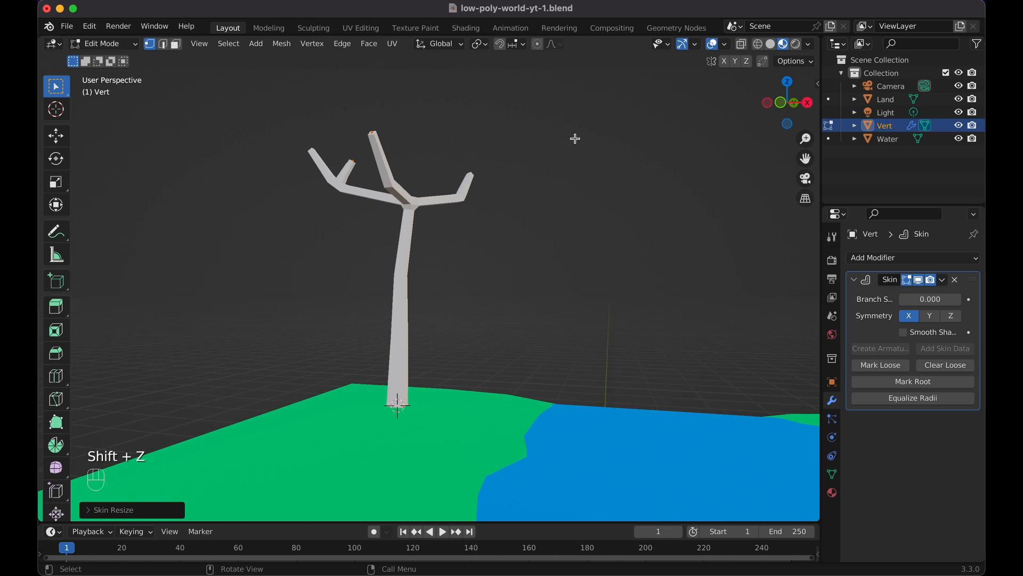
pyautogui.hscroll(6, 575, 139)
pyautogui.scroll(-1, 575, 138)
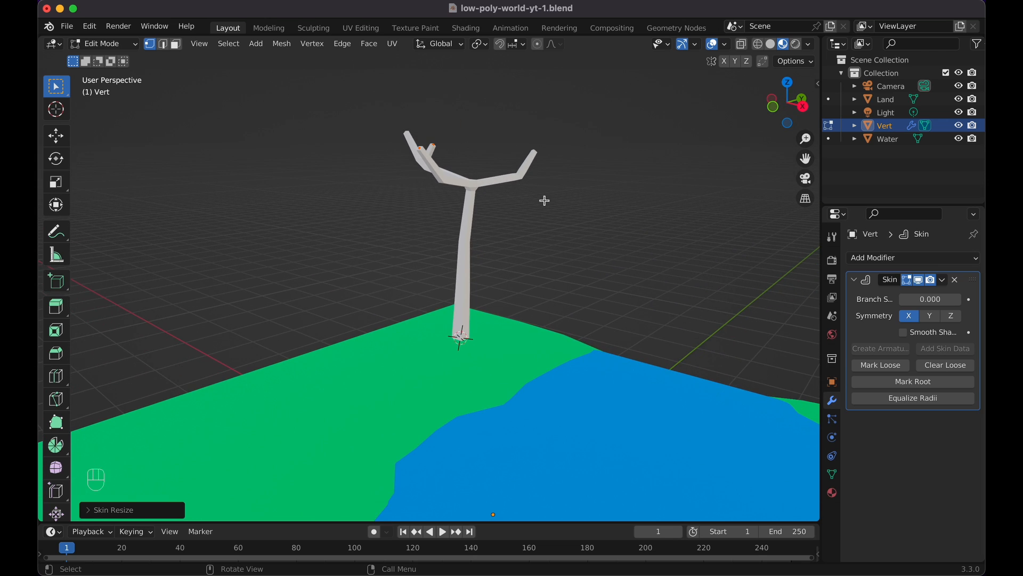
pyautogui.hotkey('shift', 'z')
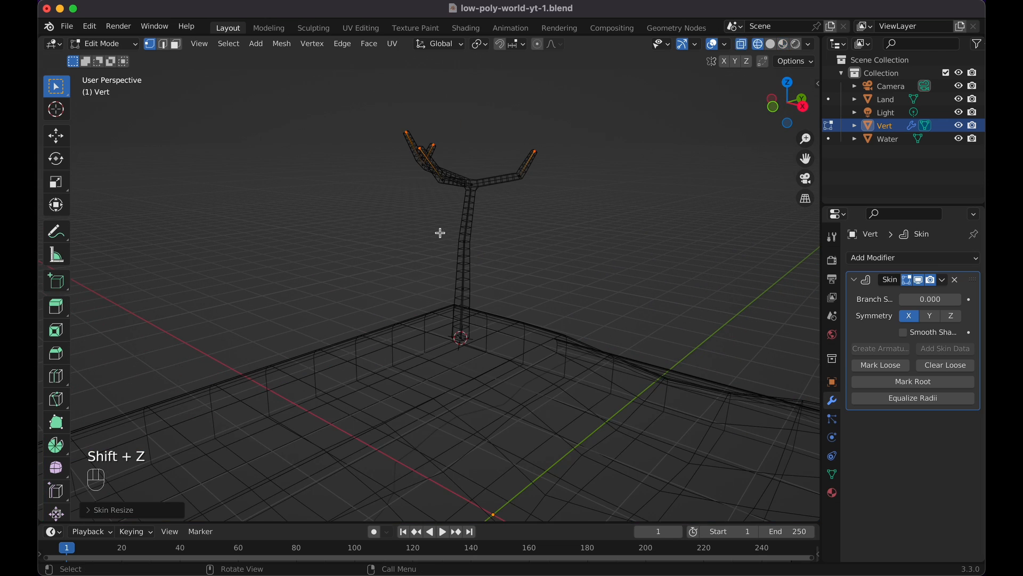
pyautogui.click(411, 223)
pyautogui.doubleClick(460, 269)
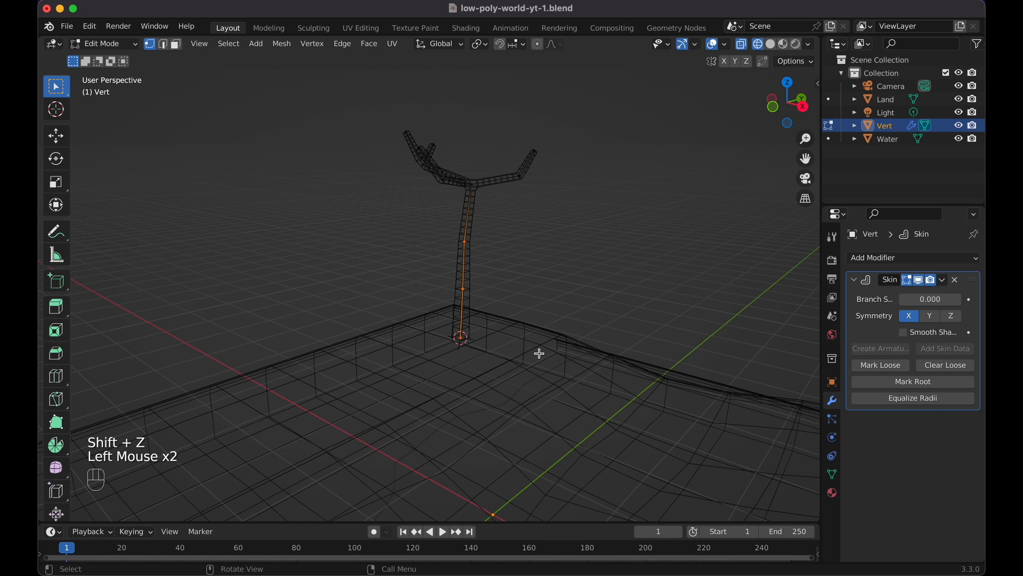
pyautogui.press('super+a')
pyautogui.click(608, 286)
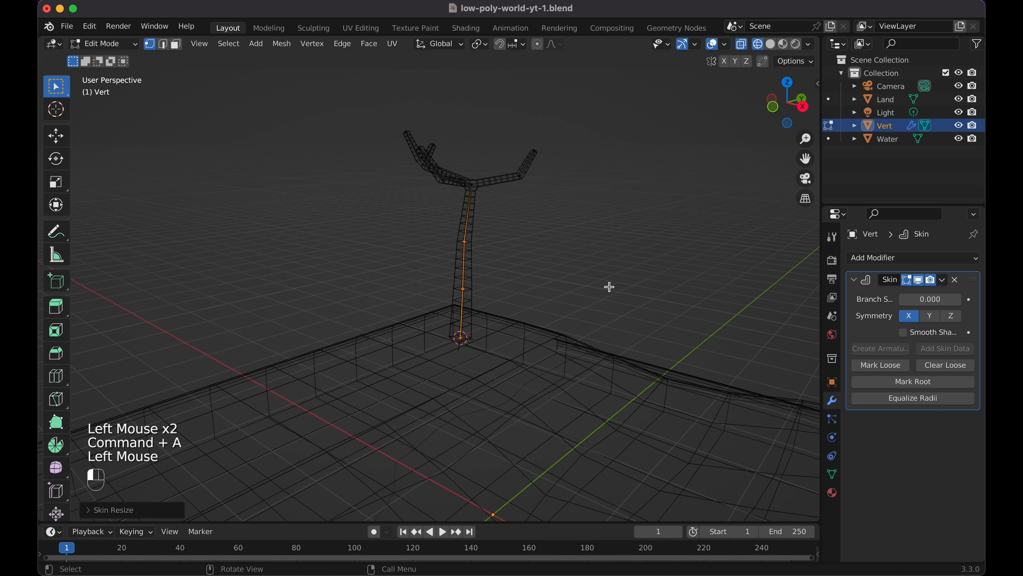
pyautogui.hotkey('shift', 'z')
pyautogui.scroll(-5, 546, 227)
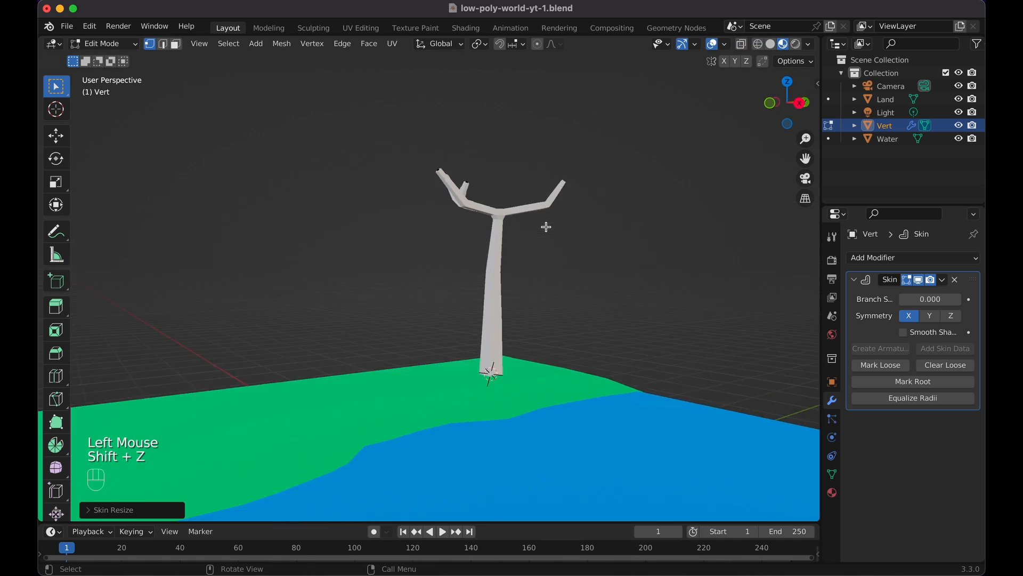
pyautogui.hscroll(-5, 546, 227)
pyautogui.scroll(8, 547, 227)
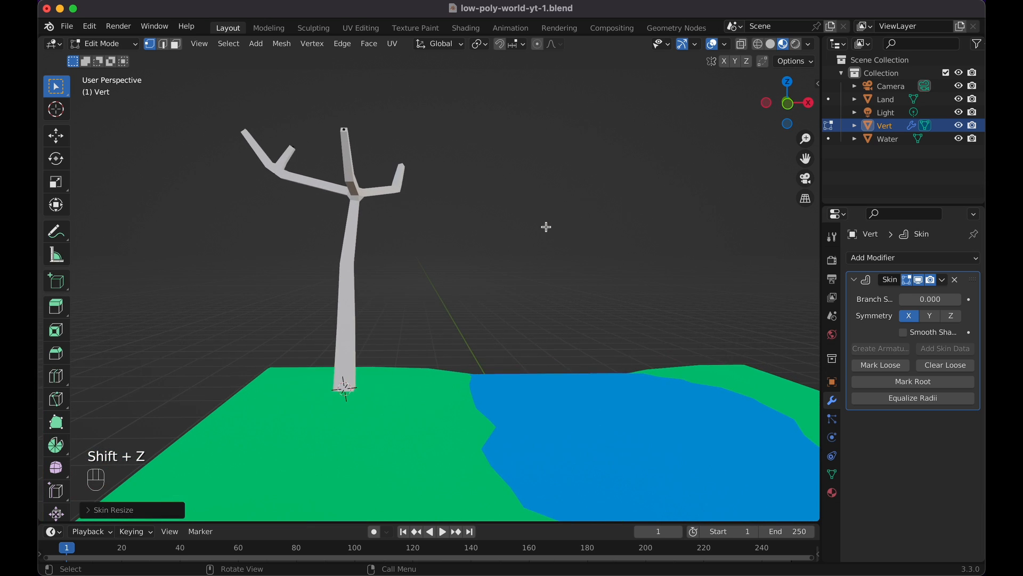
pyautogui.scroll(5, 546, 227)
pyautogui.hscroll(5, 546, 227)
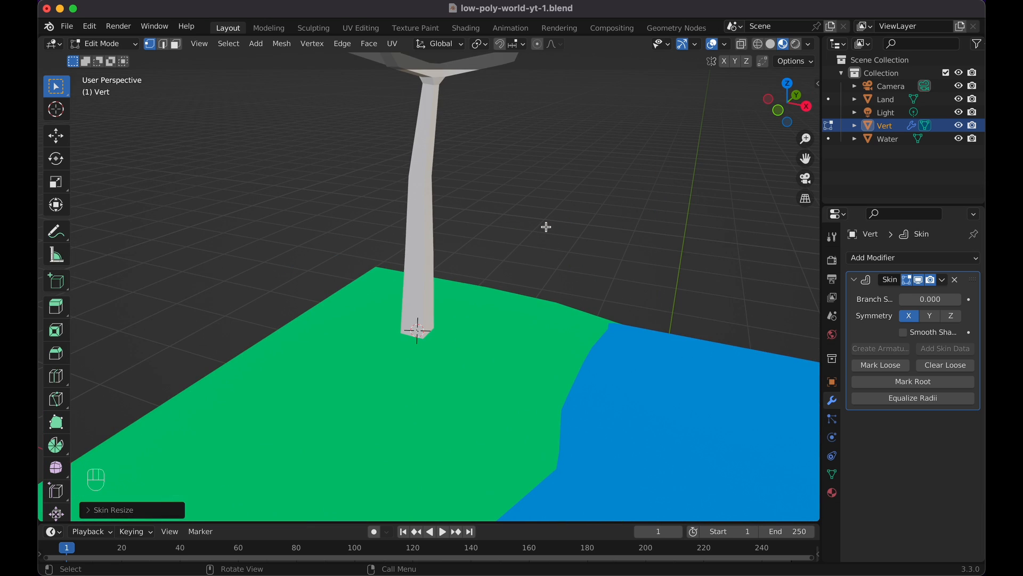
# Add a Subdivision Surface modifier to the tree after its Skin modifier.
pyautogui.keyDown('shift'); pyautogui.scroll(5, 546, 227); pyautogui.keyUp('shift')
pyautogui.keyDown('shift'); pyautogui.scroll(3, 547, 227); pyautogui.keyUp('shift')
pyautogui.scroll(-1, 546, 227)
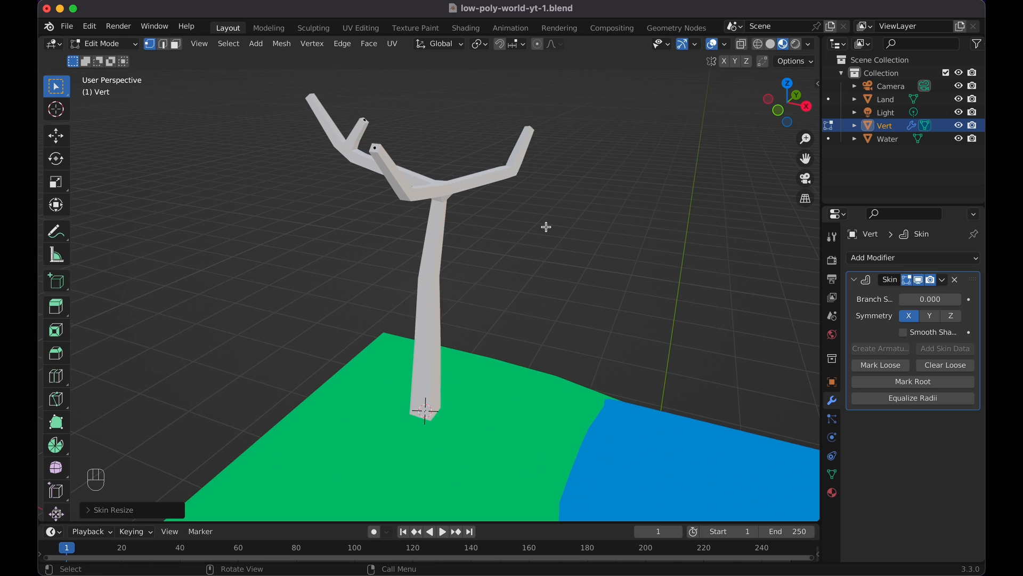
pyautogui.scroll(-2, 546, 227)
pyautogui.click(907, 258)
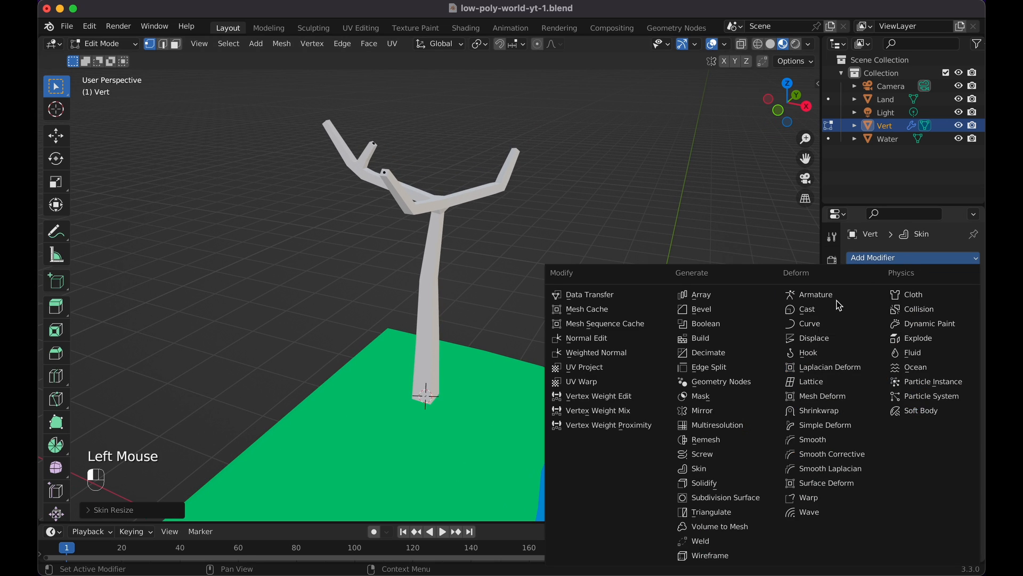
pyautogui.click(769, 495)
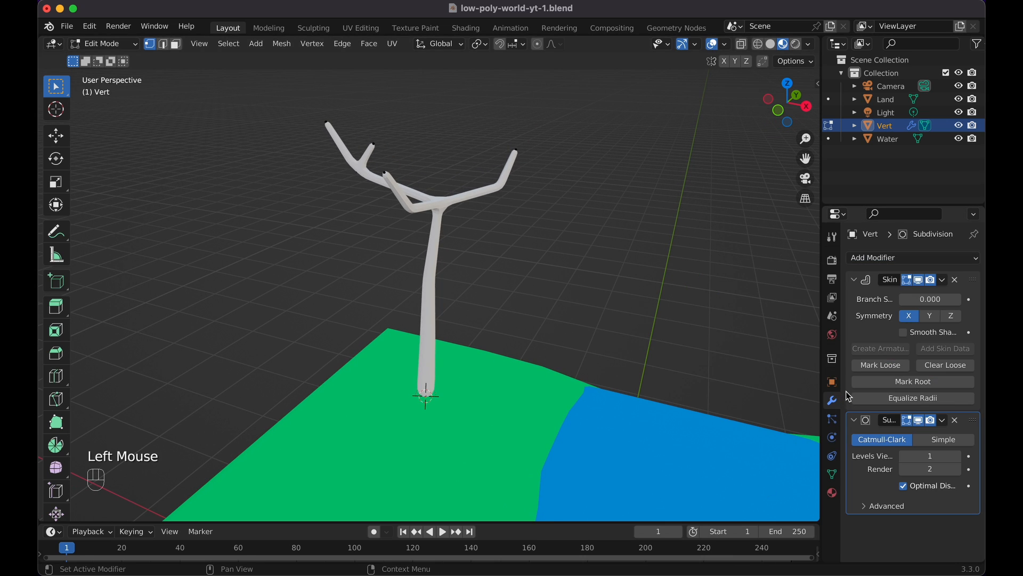
# Examine the smoothed trunk and branches of the tree from several angles.
pyautogui.scroll(-5, 673, 254)
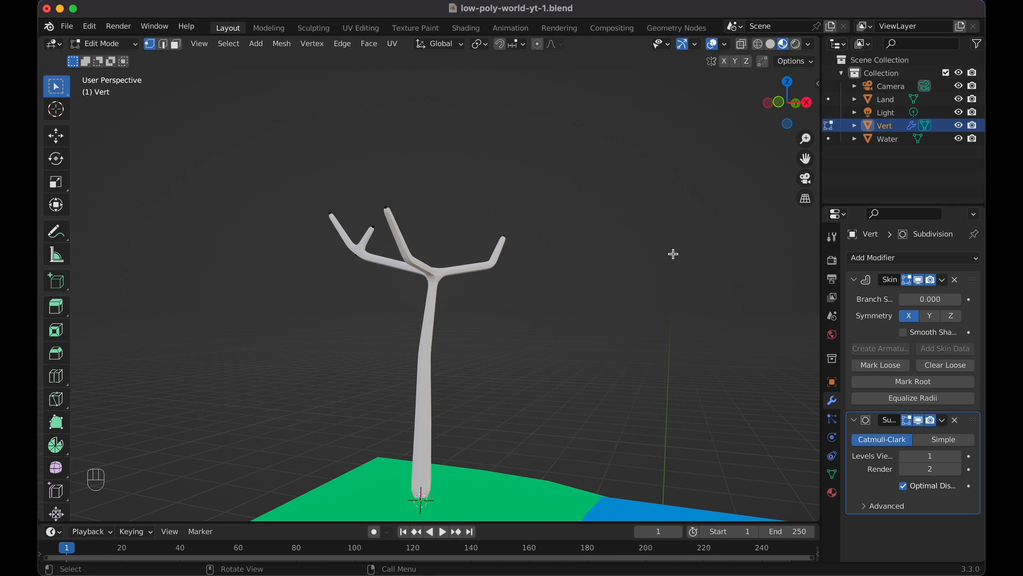
pyautogui.scroll(3, 674, 254)
pyautogui.keyDown('shift'); pyautogui.hscroll(-1, 674, 253); pyautogui.keyUp('shift')
pyautogui.keyDown('shift'); pyautogui.hscroll(-3, 673, 253); pyautogui.keyUp('shift')
pyautogui.hscroll(-4, 673, 254)
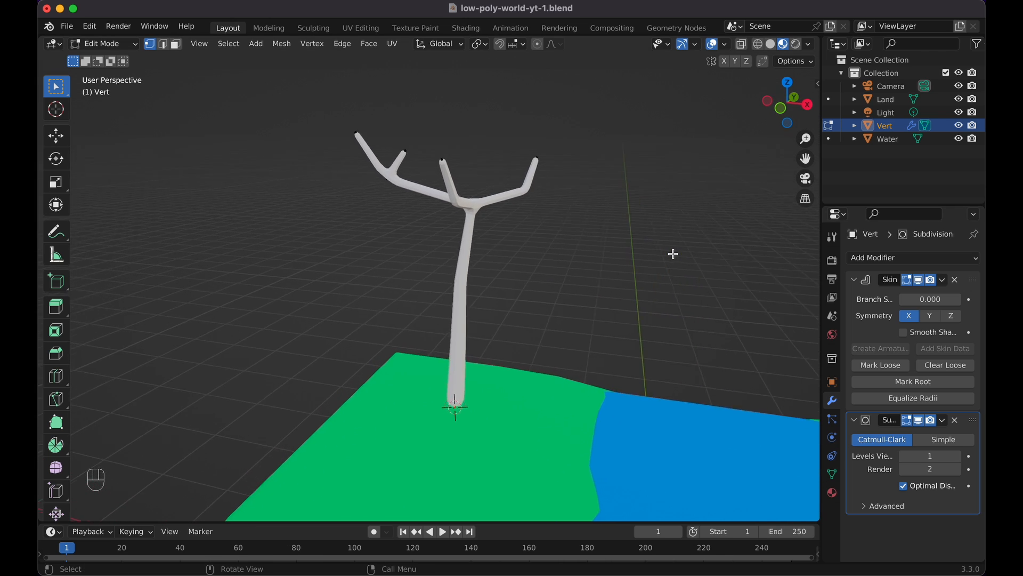
pyautogui.keyDown('shift'); pyautogui.scroll(-3, 673, 254); pyautogui.keyUp('shift')
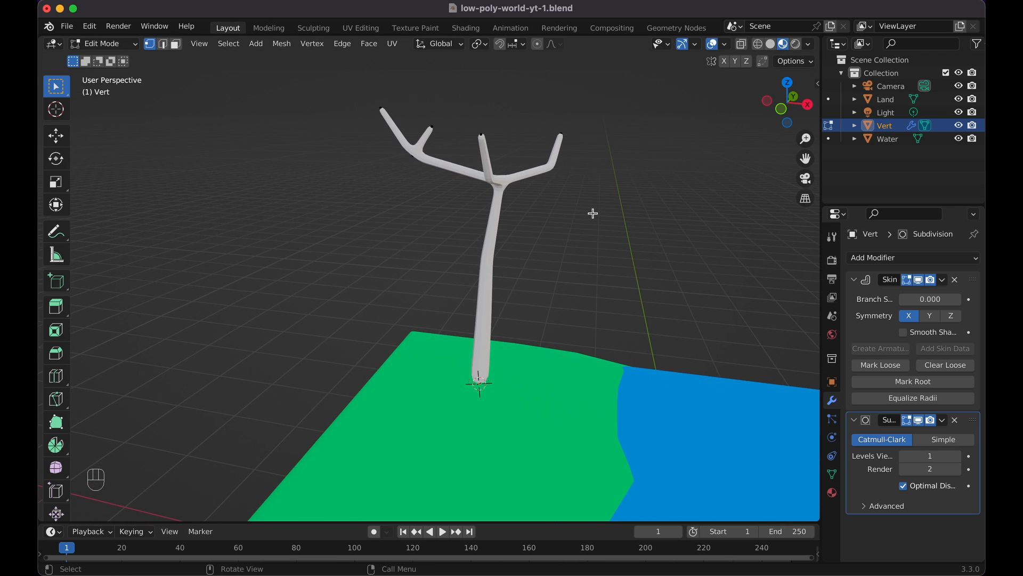
pyautogui.press('`')
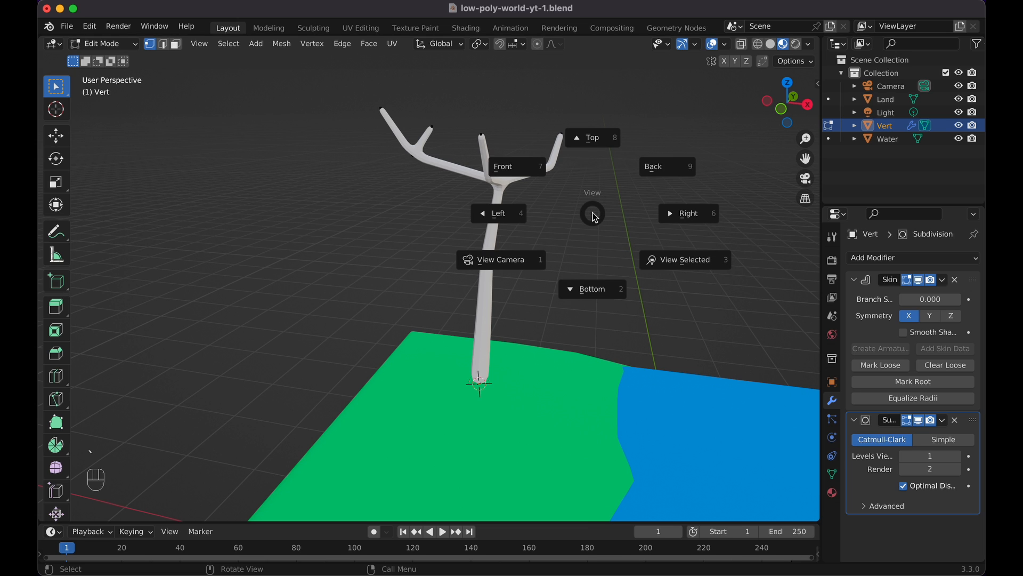
pyautogui.press('Escape')
pyautogui.scroll(-4, 593, 213)
pyautogui.keyDown('shift'); pyautogui.hscroll(3, 592, 213); pyautogui.keyUp('shift')
pyautogui.hscroll(-2, 592, 213)
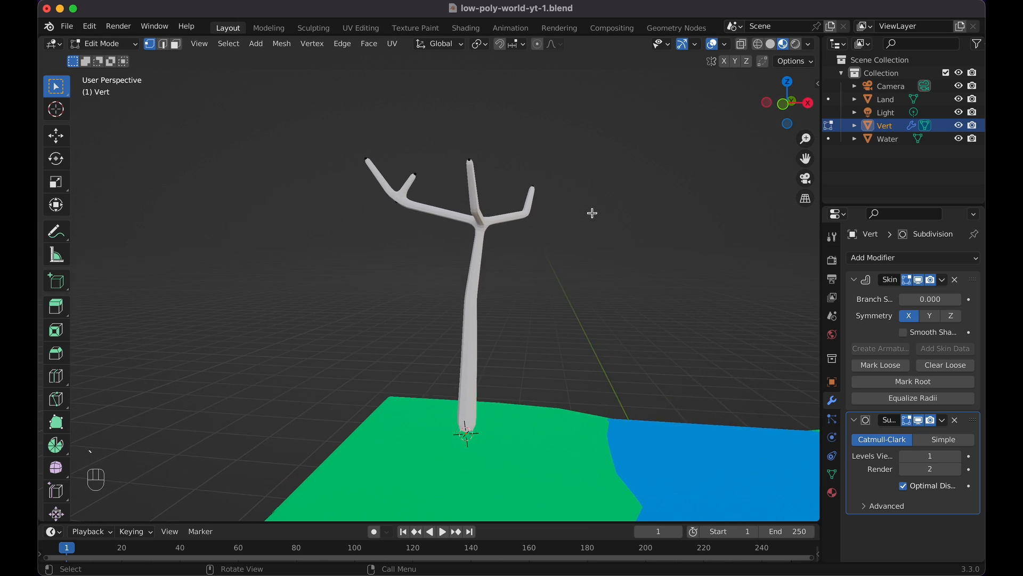
pyautogui.scroll(2, 564, 273)
# Return to Object Mode, rename the Vert object as Tree Trunk, and switch to the front orthographic view.
pyautogui.press('Tab')
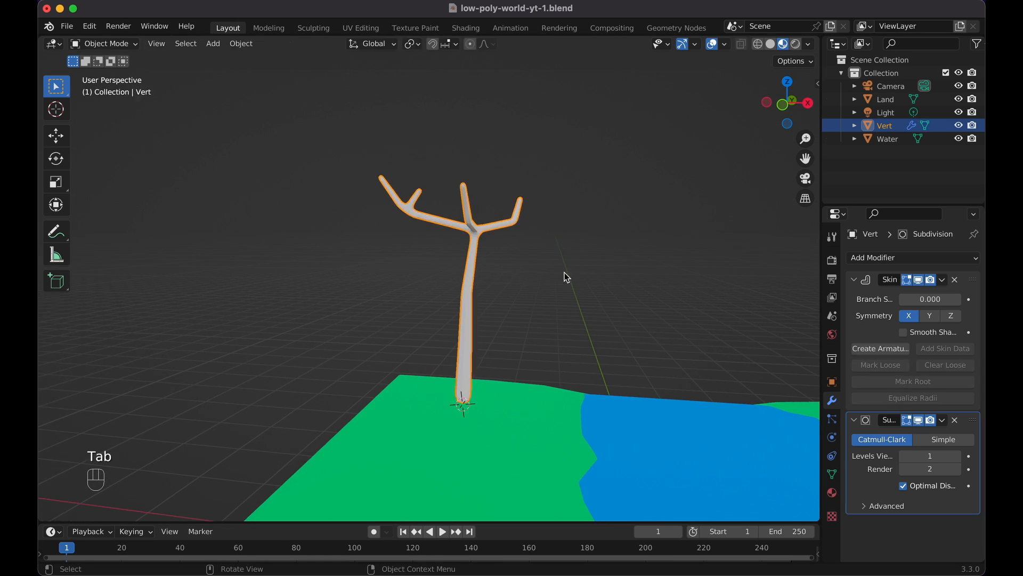
pyautogui.hscroll(5, 565, 273)
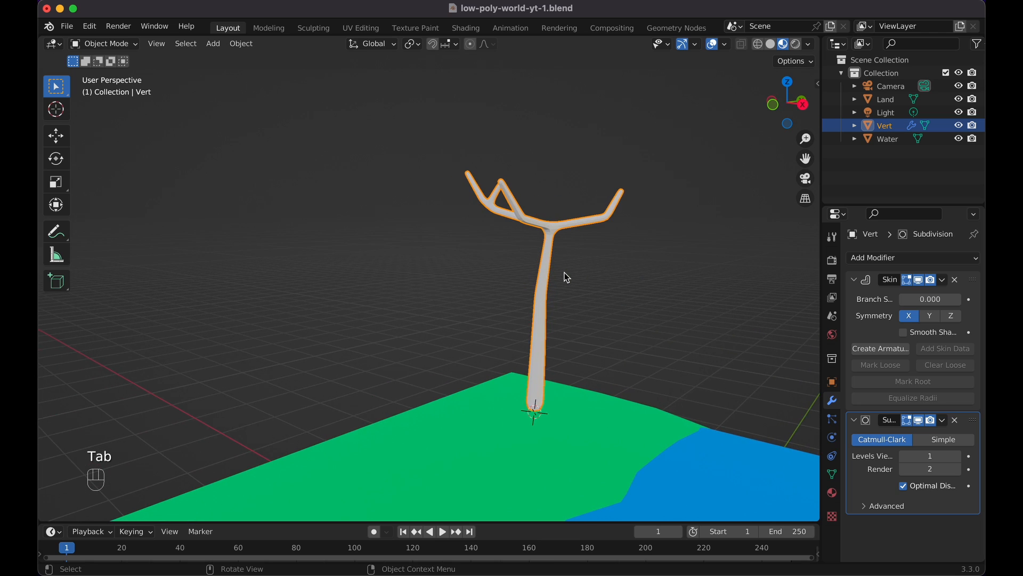
pyautogui.doubleClick(888, 128)
pyautogui.write('Tre')
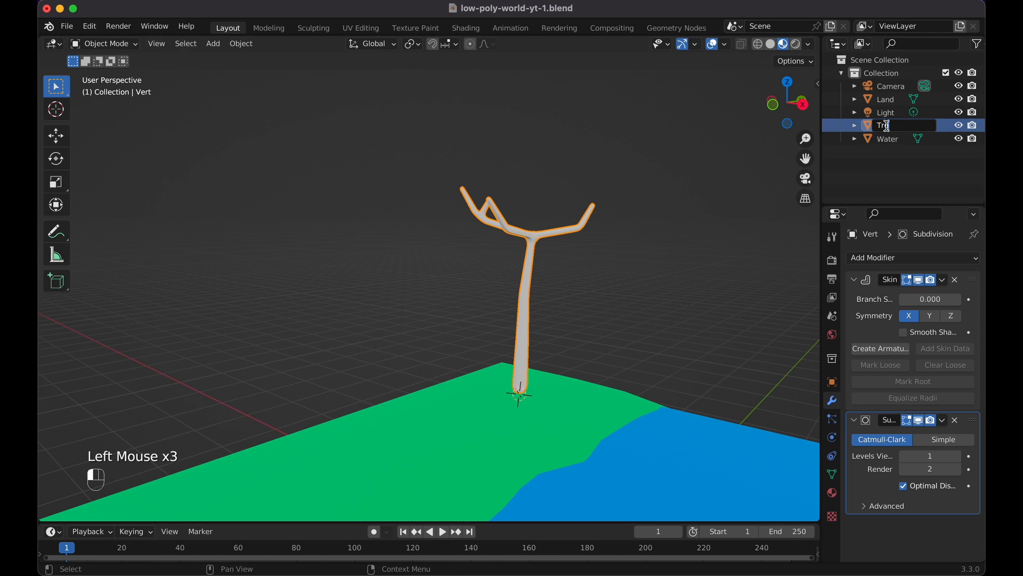
pyautogui.write('e T')
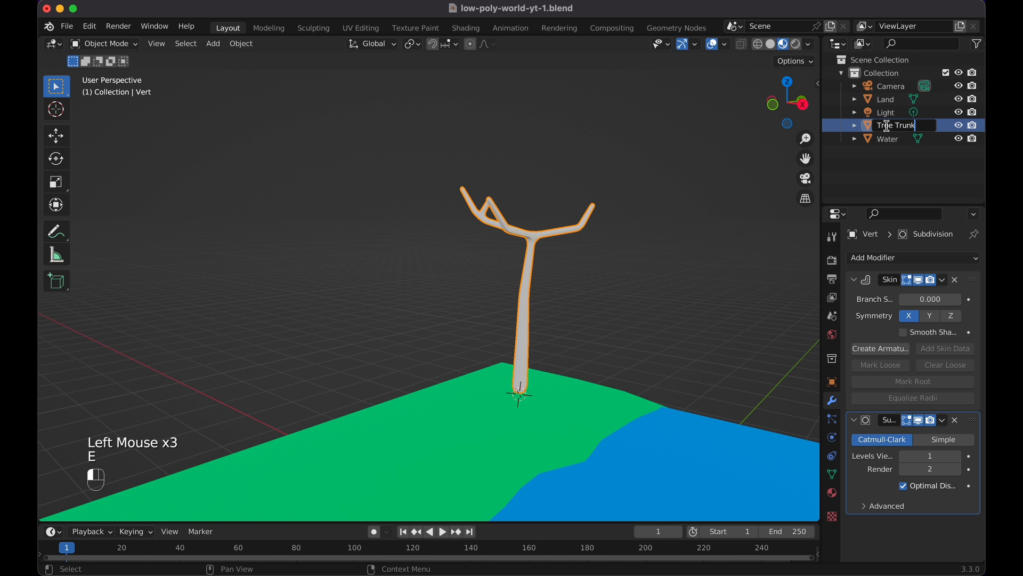
pyautogui.write('runk')
pyautogui.press('Return')
pyautogui.hscroll(5, 676, 168)
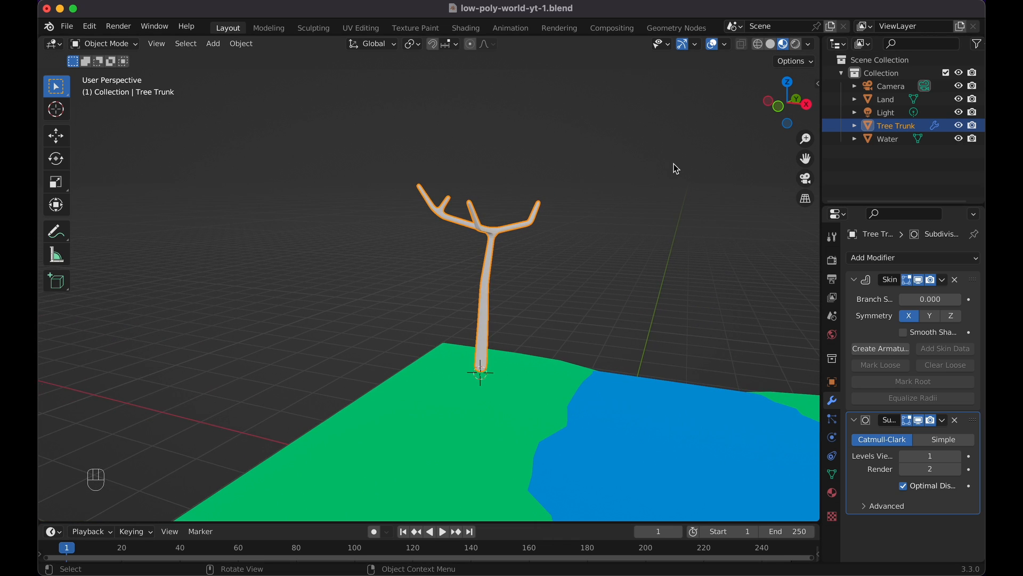
pyautogui.press('KP_1')
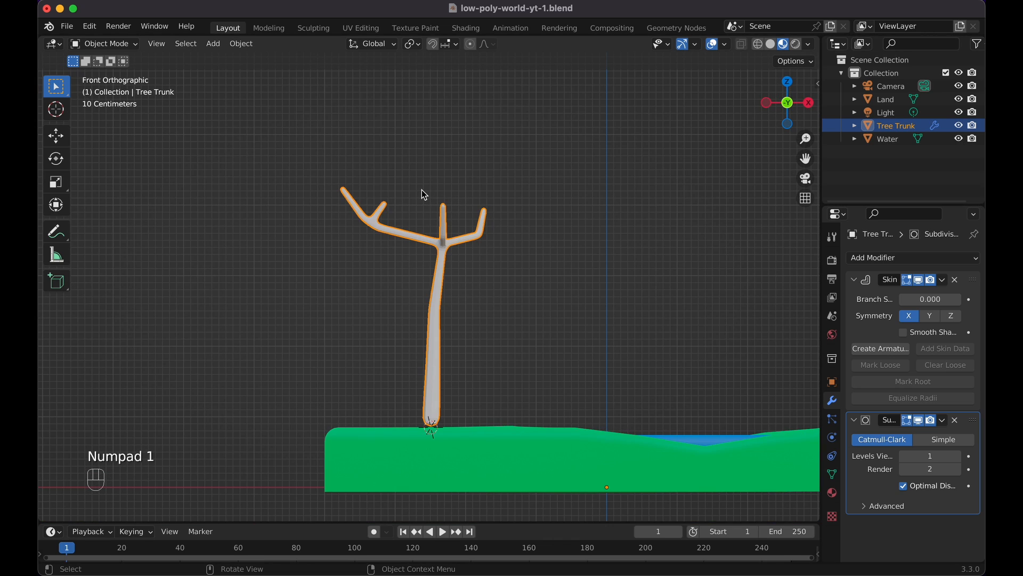
pyautogui.hotkey('shift', 'a')
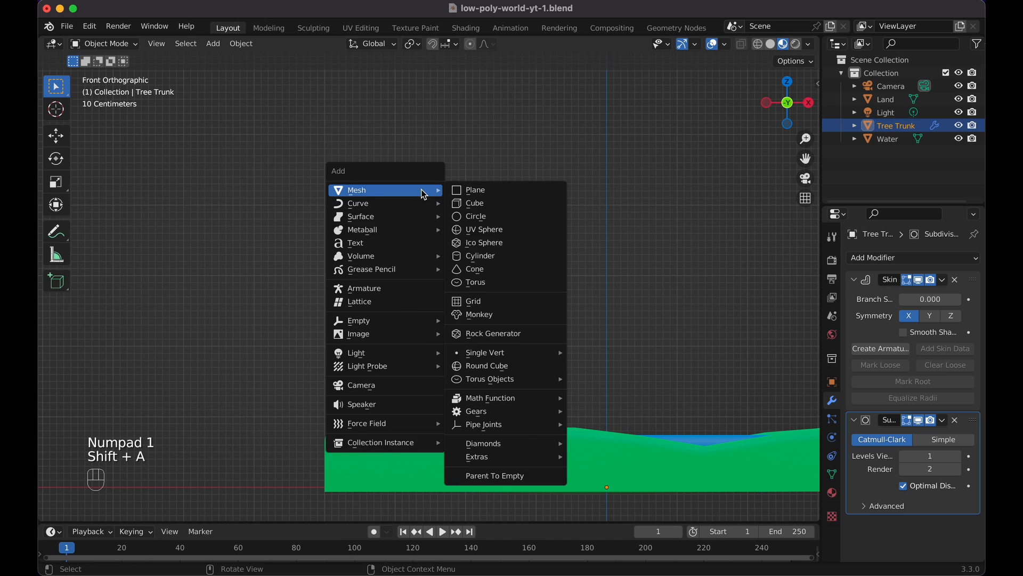
pyautogui.click(513, 243)
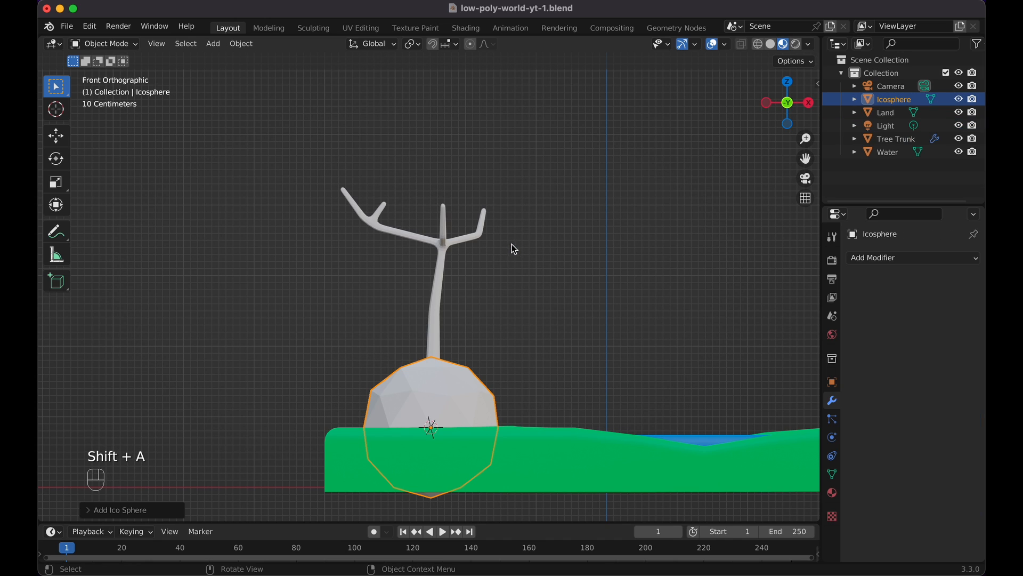
pyautogui.press('g')
pyautogui.press('z')
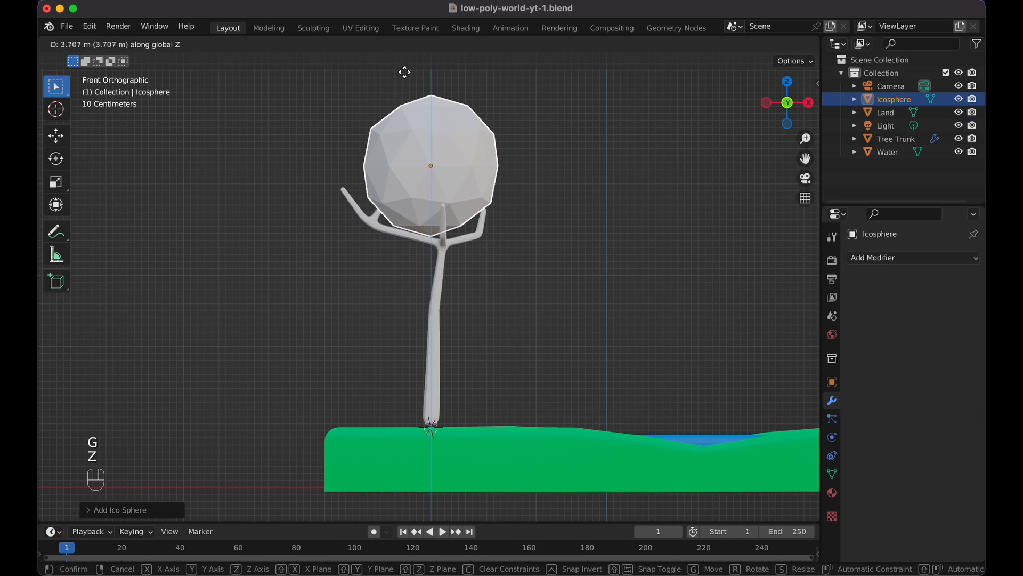
pyautogui.click(420, 73)
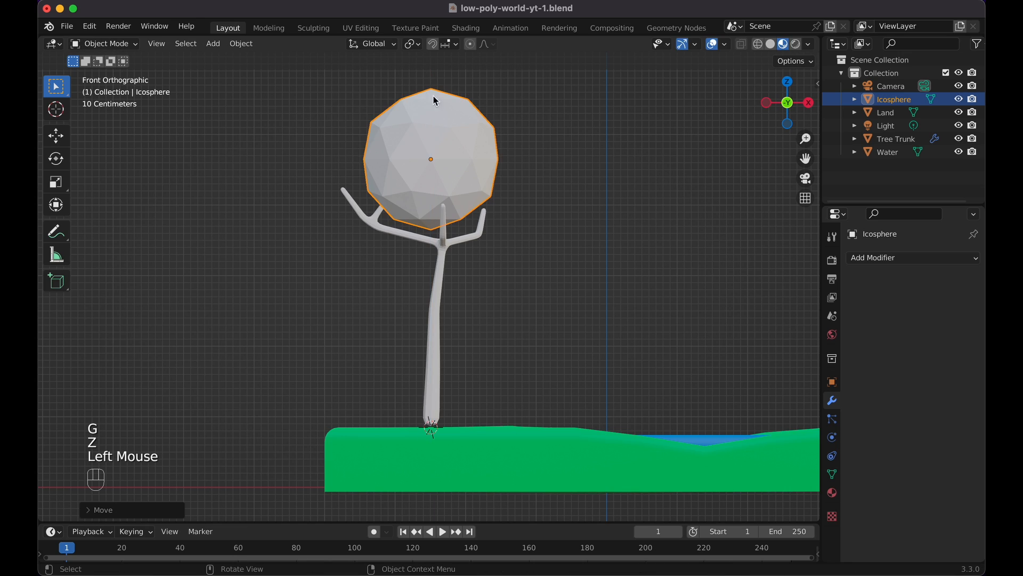
pyautogui.press('x')
pyautogui.click(447, 126)
# Add an Ico Sphere mesh at the base of the trunk with Subdivisions set to 1.
pyautogui.hotkey('shift', 'a')
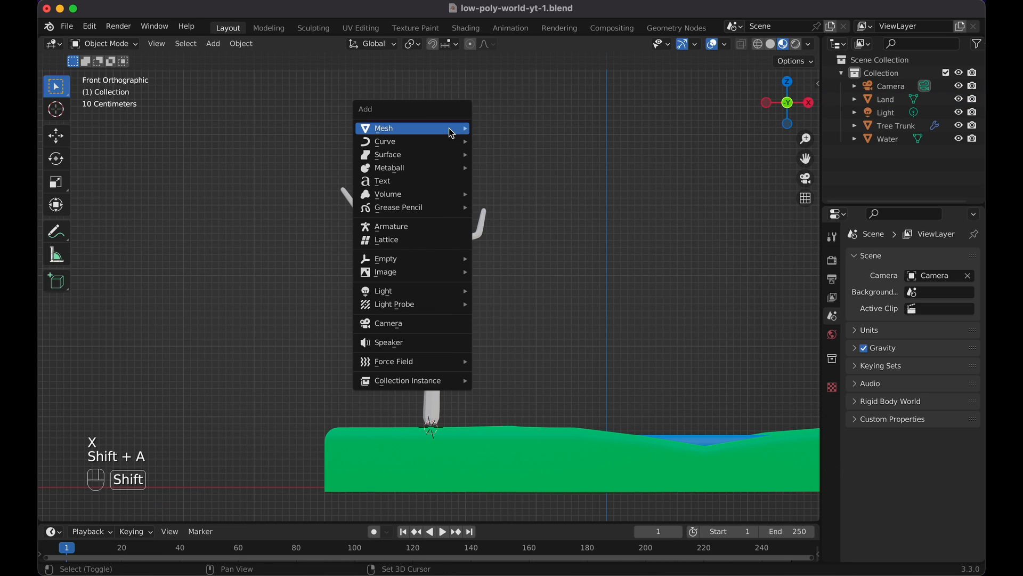
pyautogui.moveTo(451, 132)
pyautogui.click(547, 182)
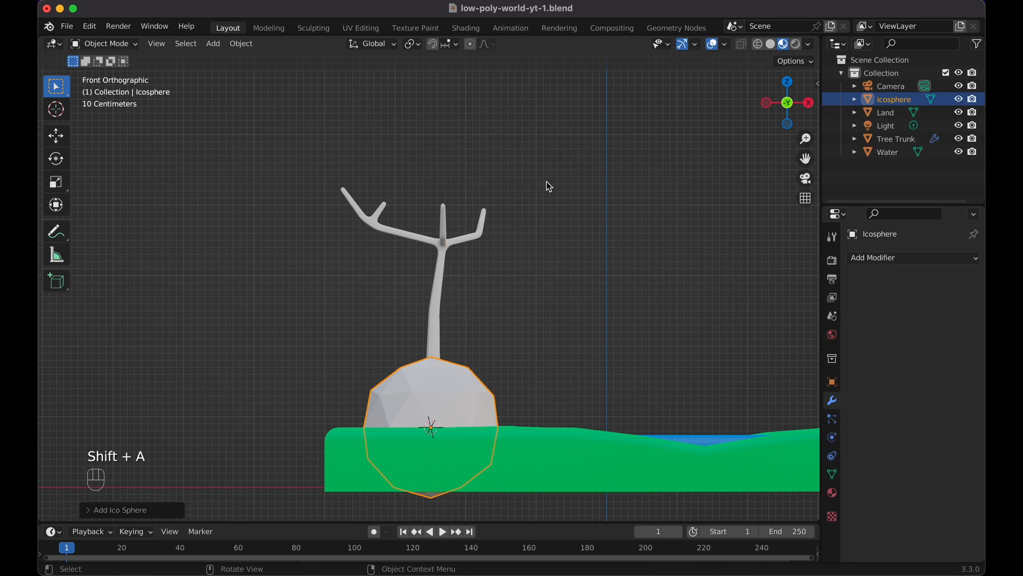
pyautogui.click(103, 509)
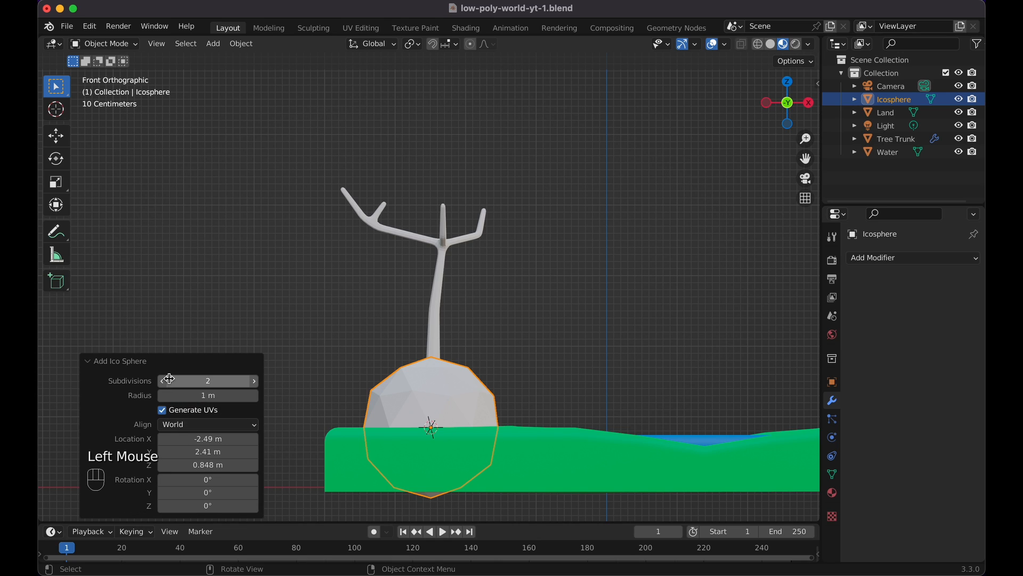
pyautogui.click(162, 381)
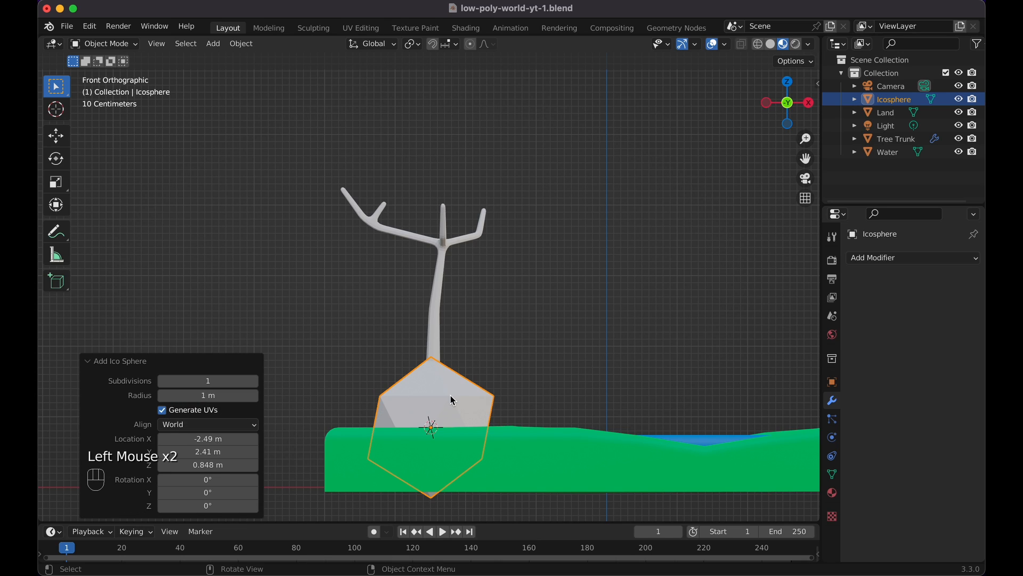
# Raise the icosphere about 3.94 m along Z and shift it about -1.2 m along X, above the outermost branch.
pyautogui.press('g')
pyautogui.press('z')
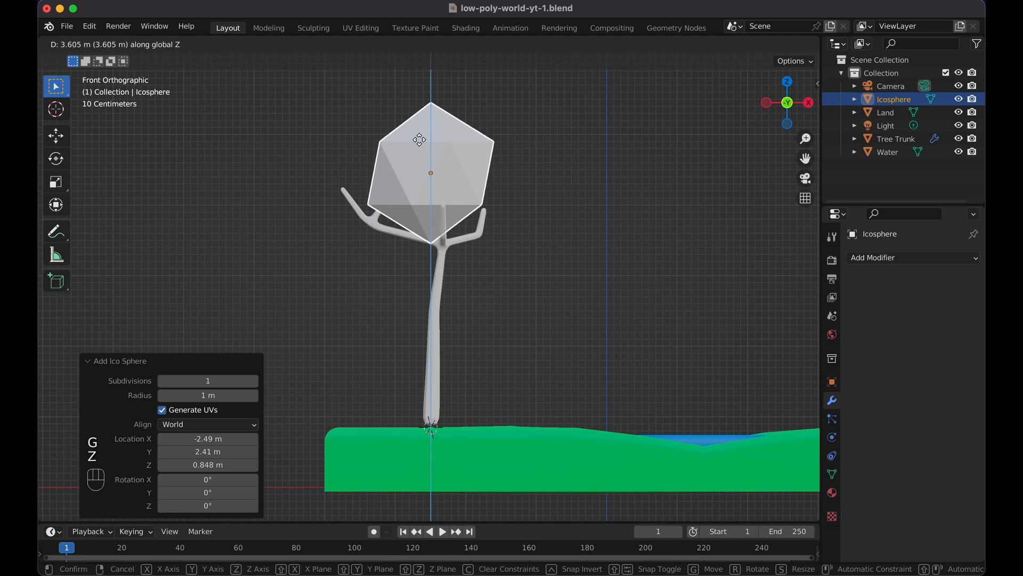
pyautogui.click(430, 122)
pyautogui.press('g')
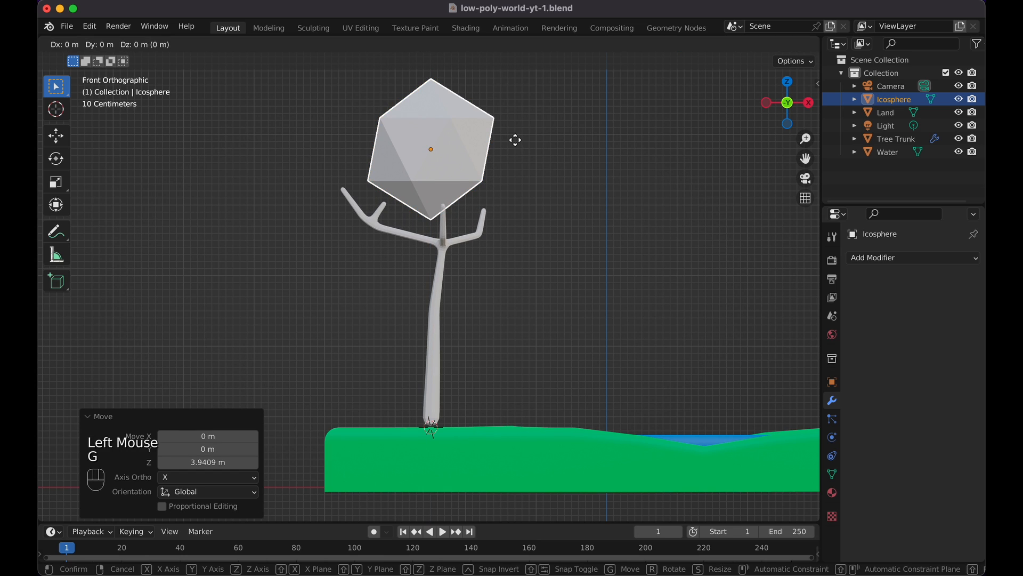
pyautogui.press('x')
pyautogui.click(432, 155)
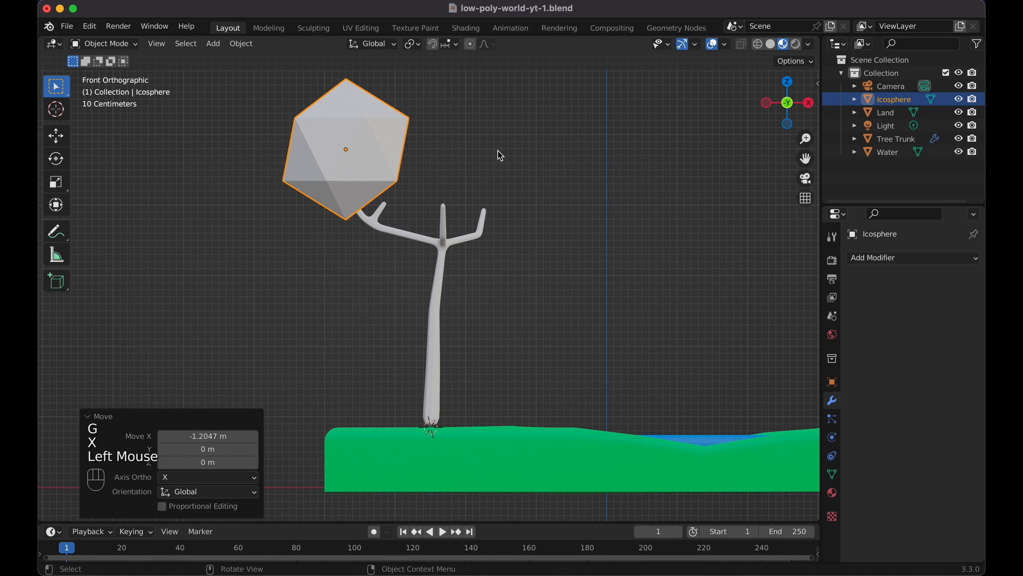
# Scale the icosphere by about 0.454, lower it about 0.41 m onto the branch tip, and check its placement from the side.
pyautogui.press('s')
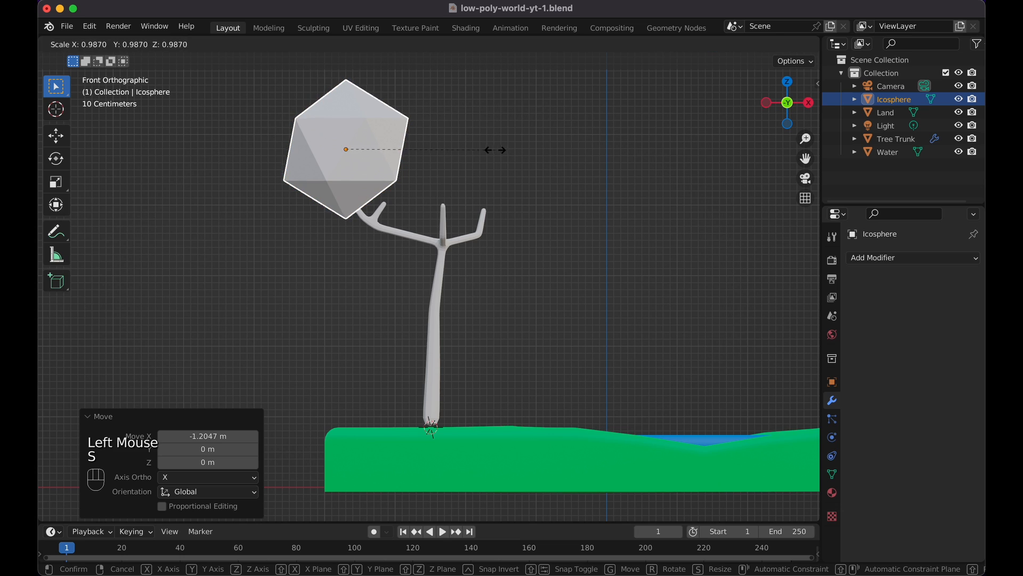
pyautogui.click(413, 169)
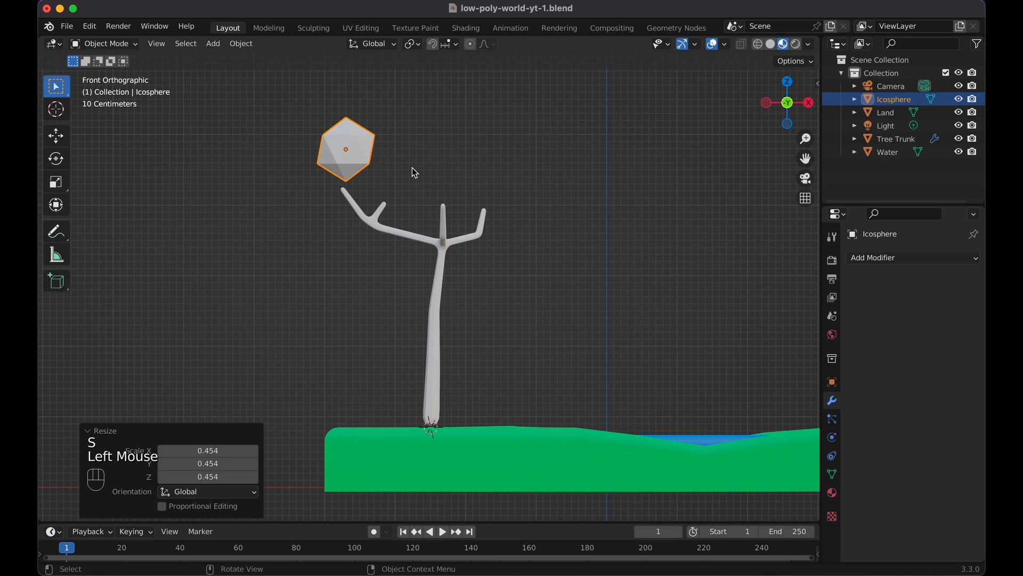
pyautogui.press('g')
pyautogui.press('z')
pyautogui.click(411, 197)
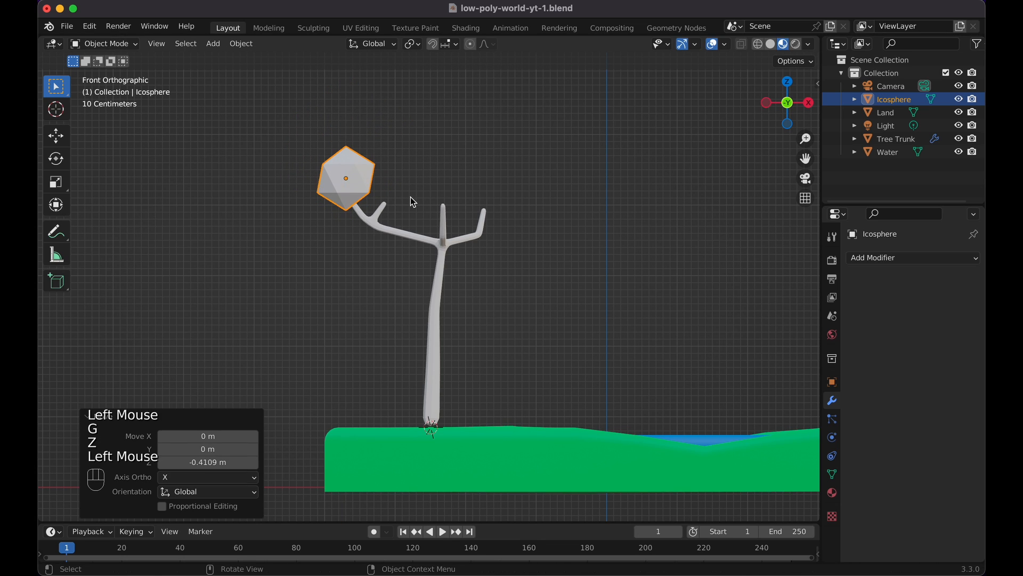
pyautogui.press('KP_3')
pyautogui.hscroll(10, 605, 185)
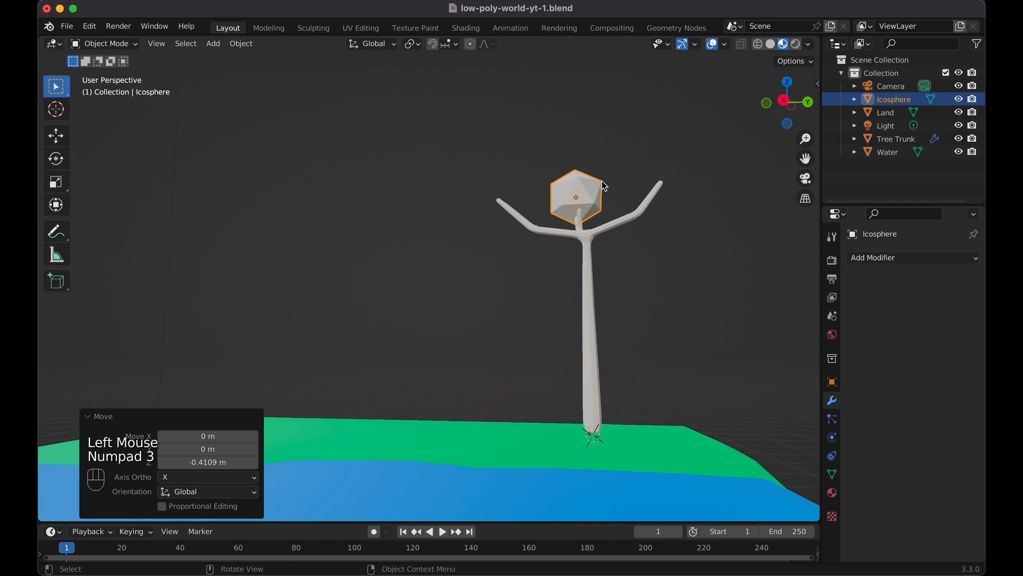
pyautogui.hscroll(3, 604, 186)
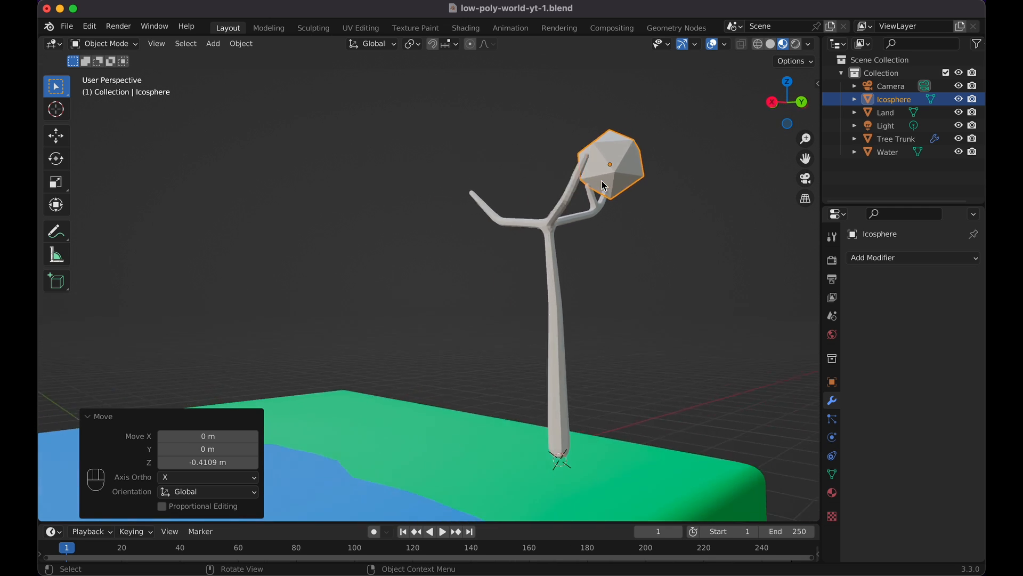
pyautogui.press('KP_1')
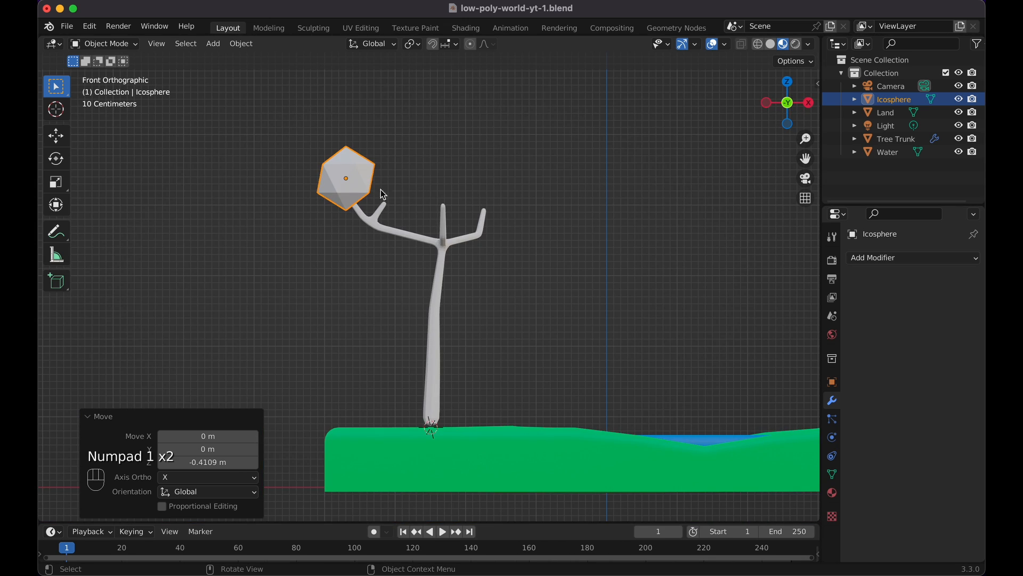
# Create a linked duplicate of the icosphere, offset about 0.63 m along X and -0.11 m along Z, over the neighbouring twig.
pyautogui.click(347, 180)
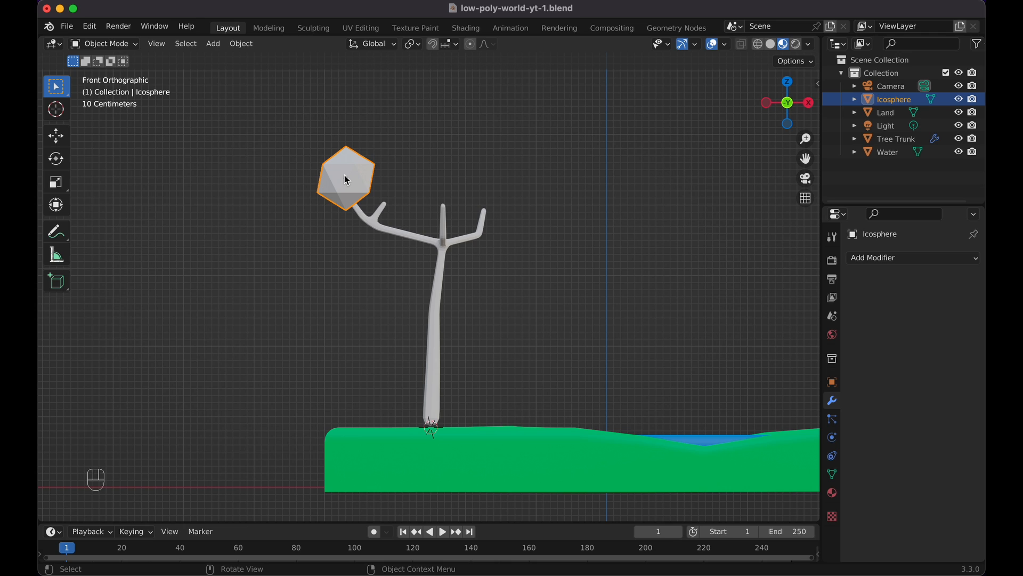
pyautogui.hotkey('alt', 'd')
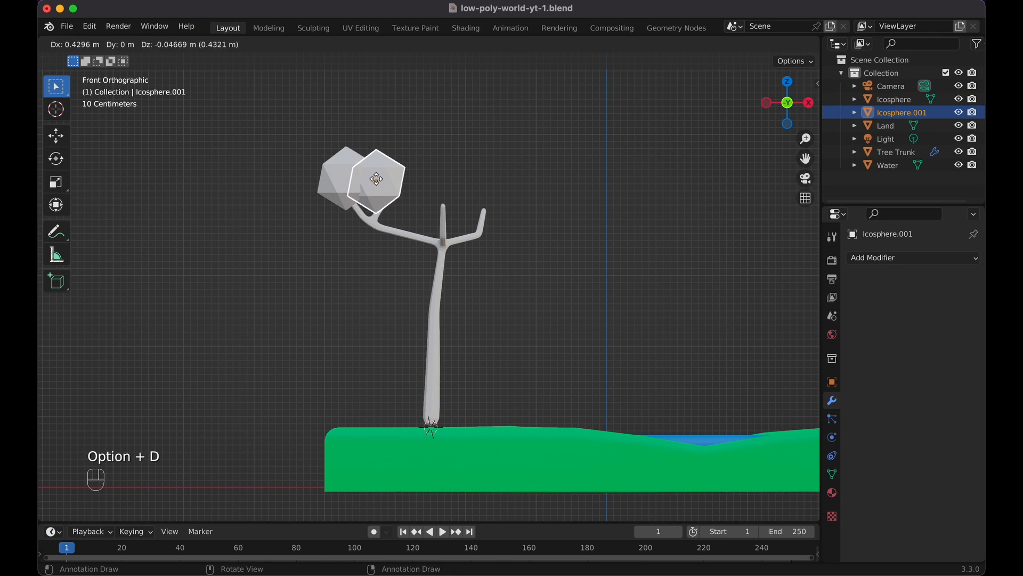
pyautogui.click(390, 184)
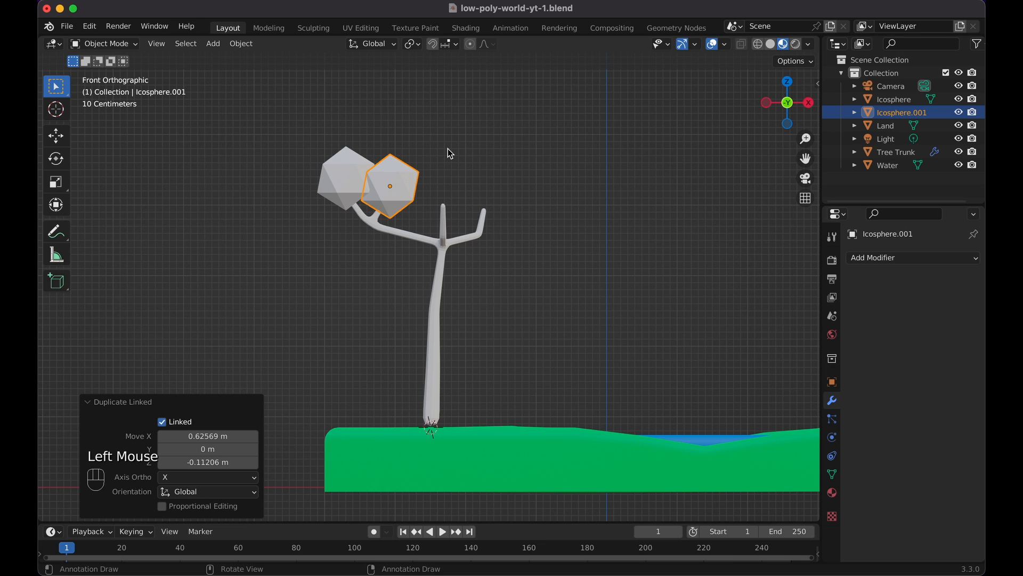
# Rotate the duplicated icosphere about 62° in the front view and scale it by about 0.769.
pyautogui.press('r')
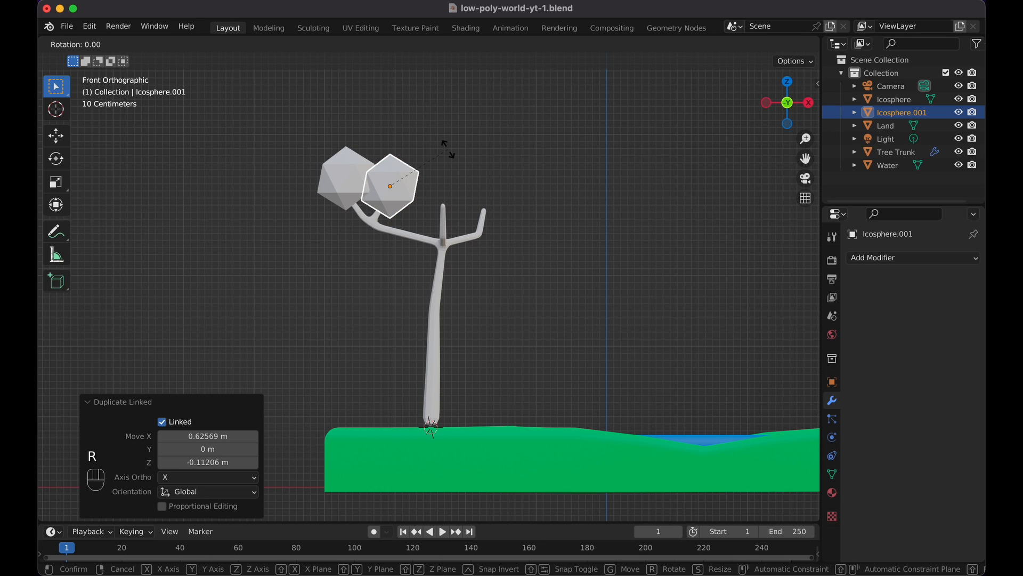
pyautogui.click(445, 176)
pyautogui.press('s')
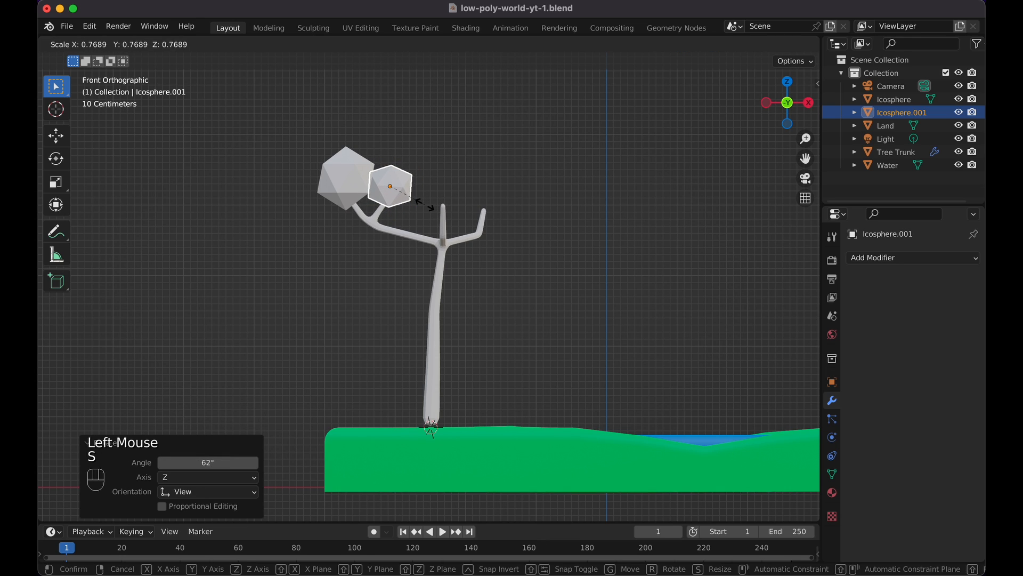
pyautogui.click(425, 204)
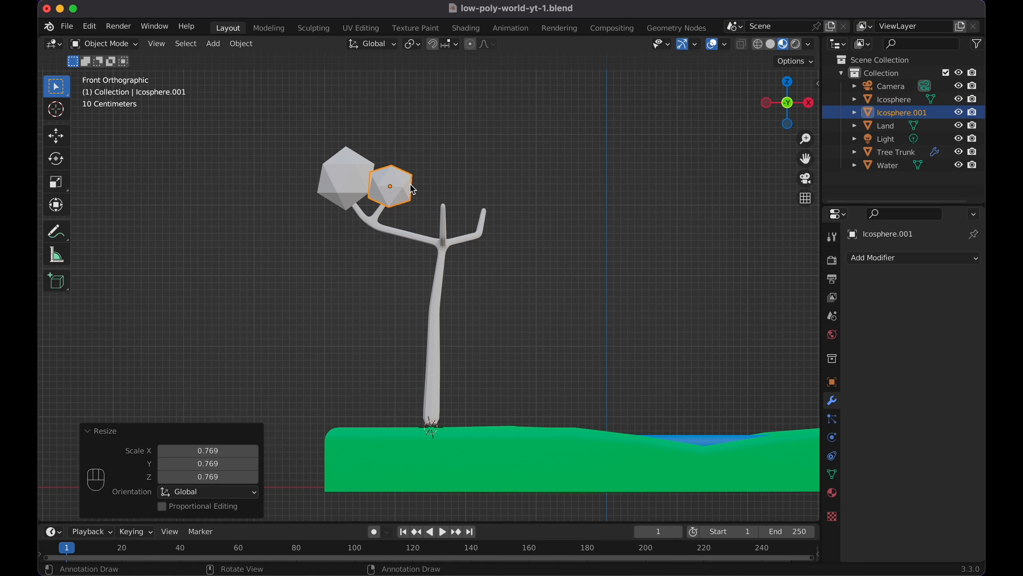
# Make a linked duplicate of the smaller icosphere, offset about 0.71 m along X, and move it about -1.11 m along Y onto the side branch.
pyautogui.hotkey('alt', 'd')
pyautogui.click(464, 196)
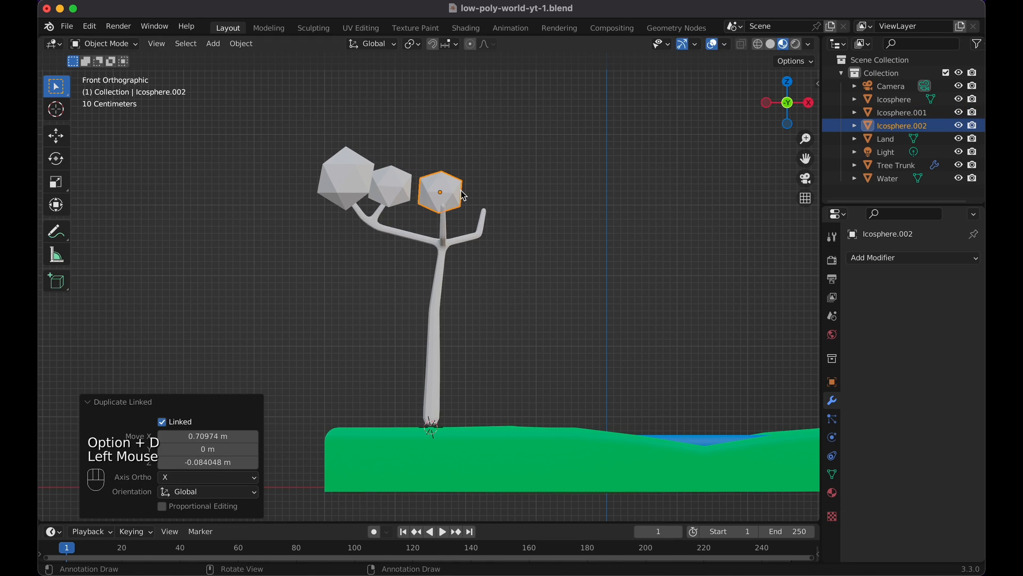
pyautogui.press('KP_3')
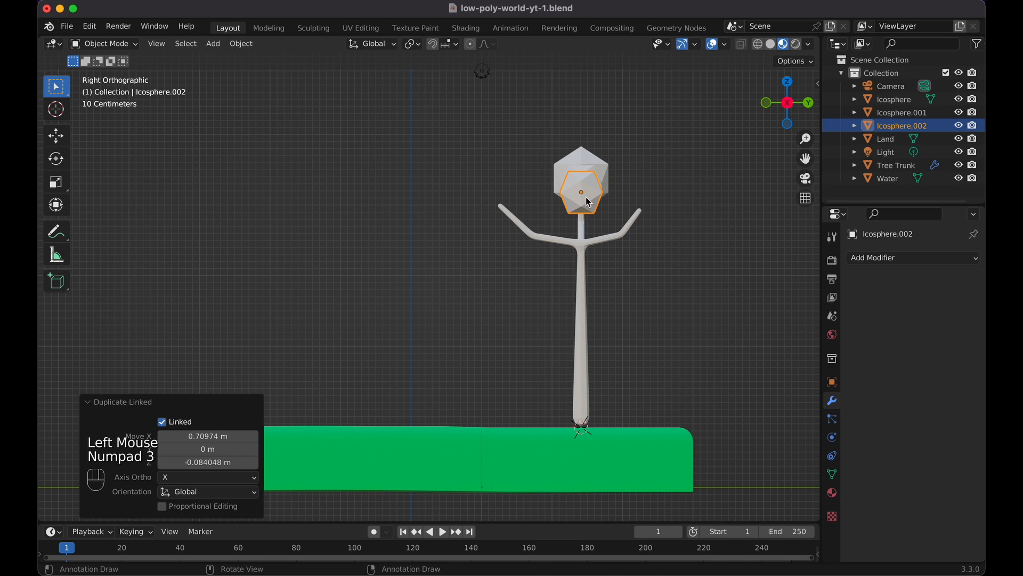
pyautogui.press('g')
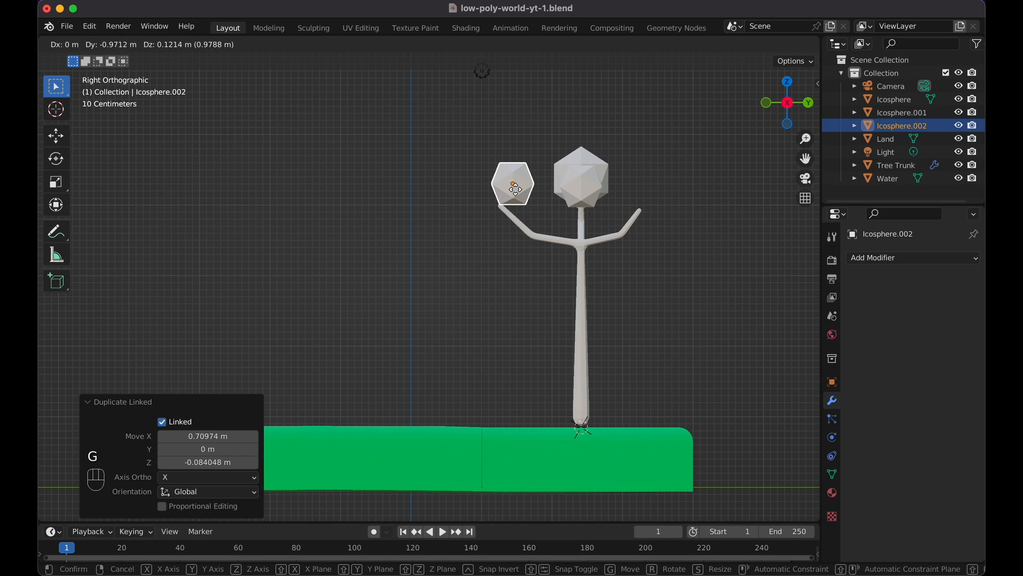
pyautogui.click(507, 196)
# Scale the side branch's icosphere by about 2.085 and rotate it freely with trackball rotation.
pyautogui.press('s')
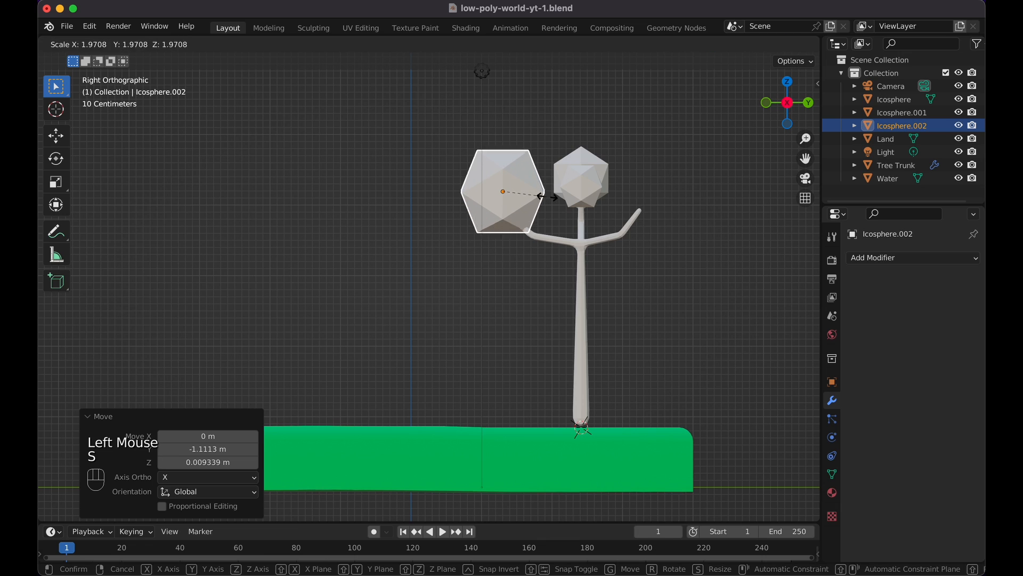
pyautogui.click(548, 199)
pyautogui.press('r')
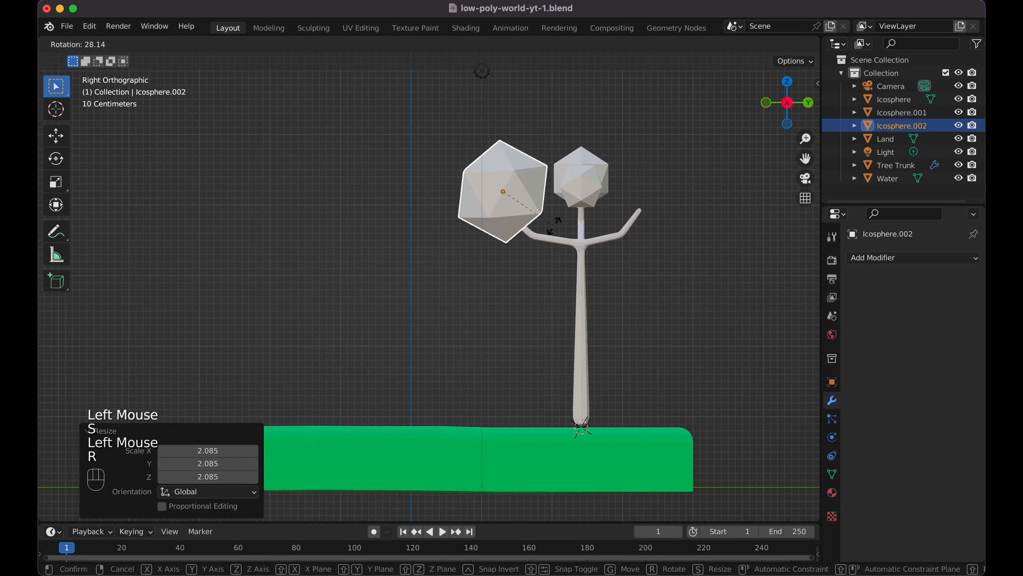
pyautogui.press('r')
pyautogui.click(554, 219)
# In Edit Mode, move the large icosphere's upper vertex facing the trunk about 0.25 m along Y and -0.15 m along Z.
pyautogui.press('Tab')
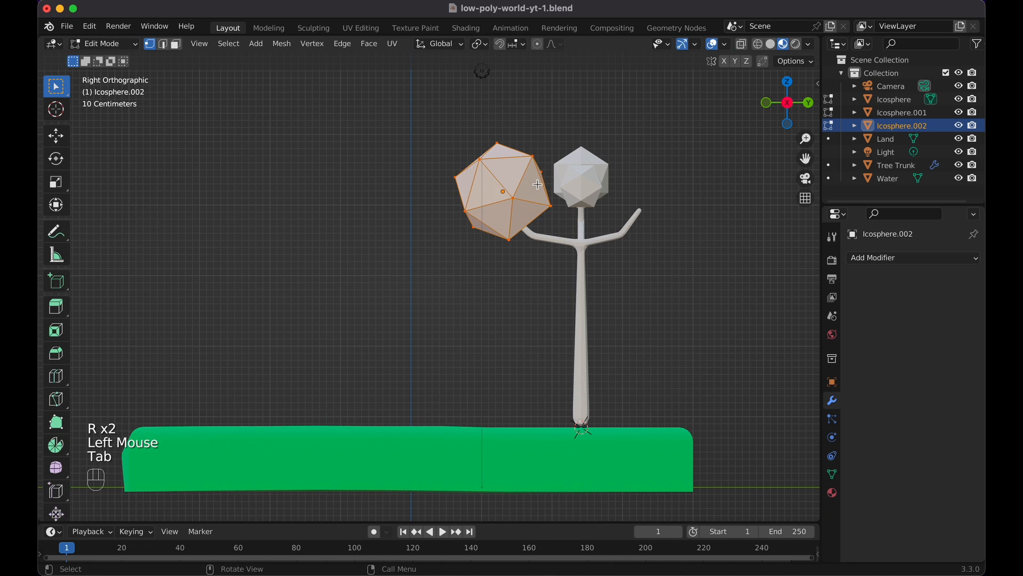
pyautogui.click(532, 163)
pyautogui.press('g')
pyautogui.click(549, 166)
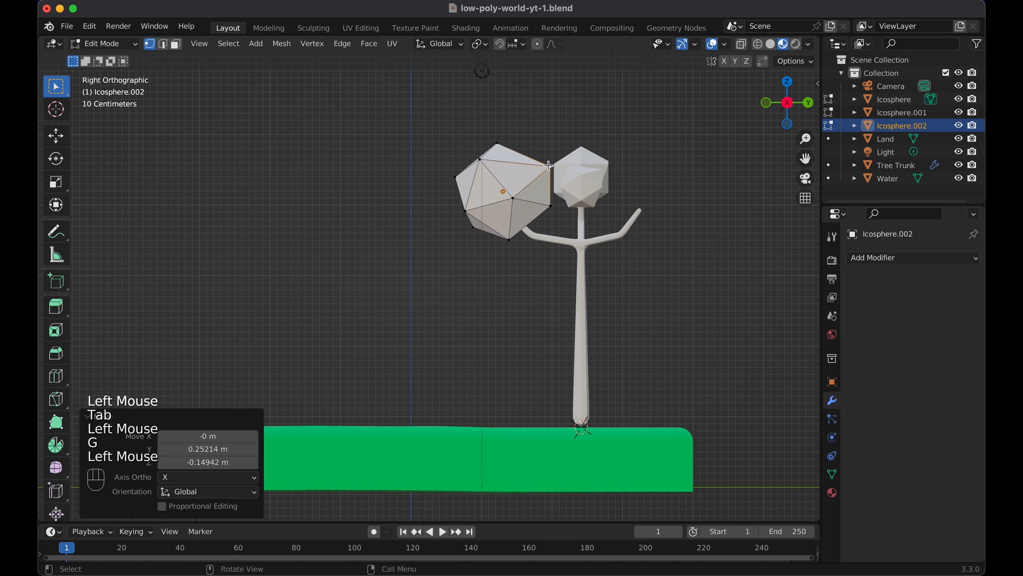
# Reshape the large foliage ball by moving one vertex about 0.25 m along Y and 0.18 m down, and another about 0.16 m up.
pyautogui.click(480, 159)
pyautogui.press('g')
pyautogui.click(509, 190)
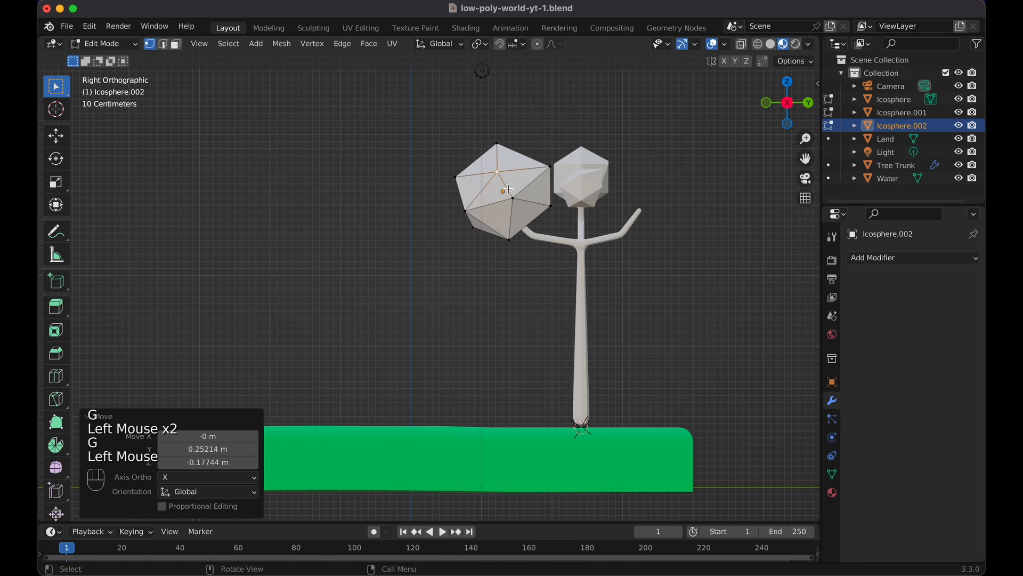
pyautogui.press('g')
pyautogui.click(511, 195)
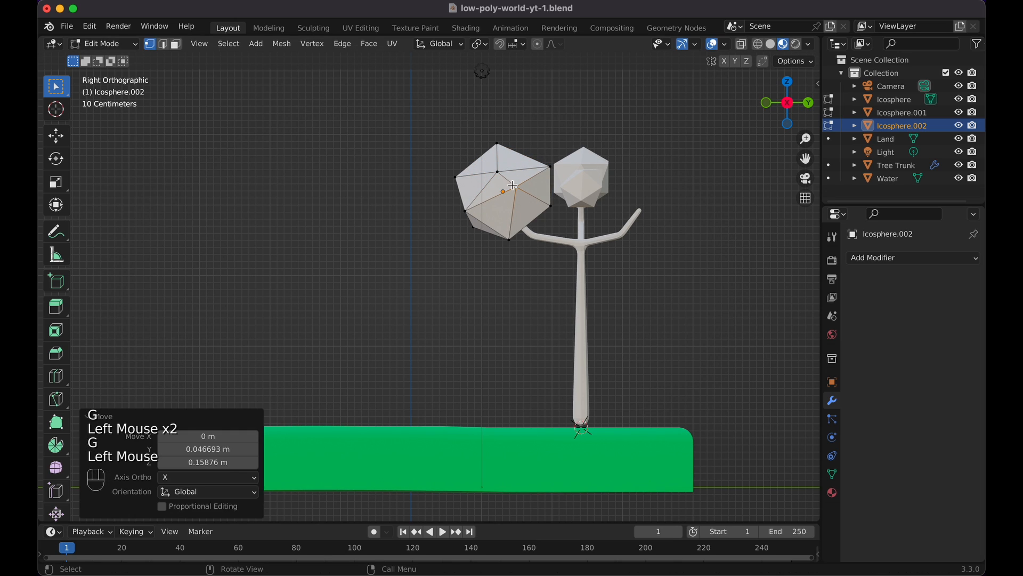
pyautogui.press('Tab')
# Place a linked duplicate of the large foliage ball on the opposite branch, offset about 1.78 m along Y and 0.49 m along X.
pyautogui.moveTo(511, 195); pyautogui.dragTo(513, 184, button='middle')
pyautogui.press('KP_1')
pyautogui.press('KP_3')
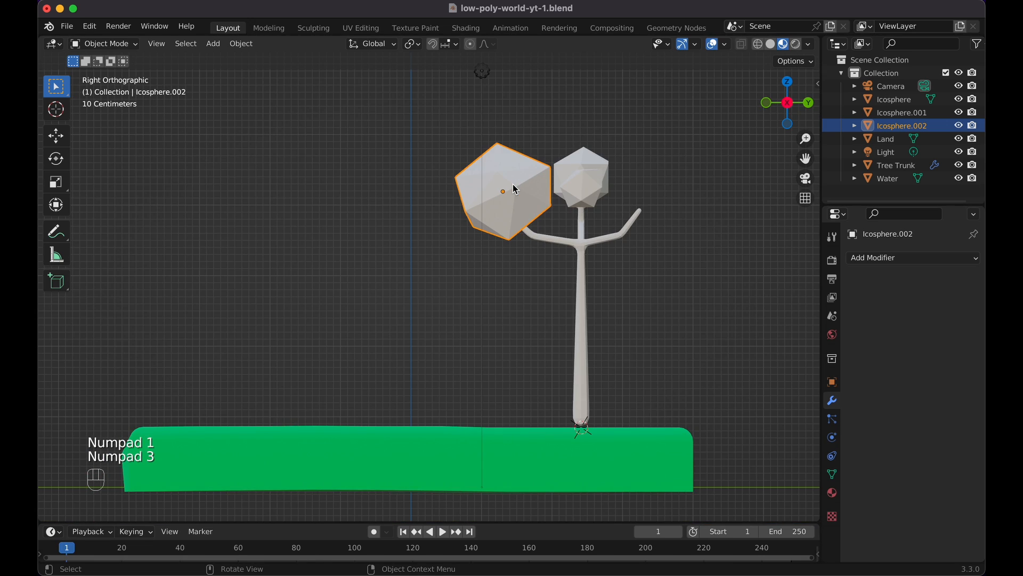
pyautogui.hotkey('alt', 'd')
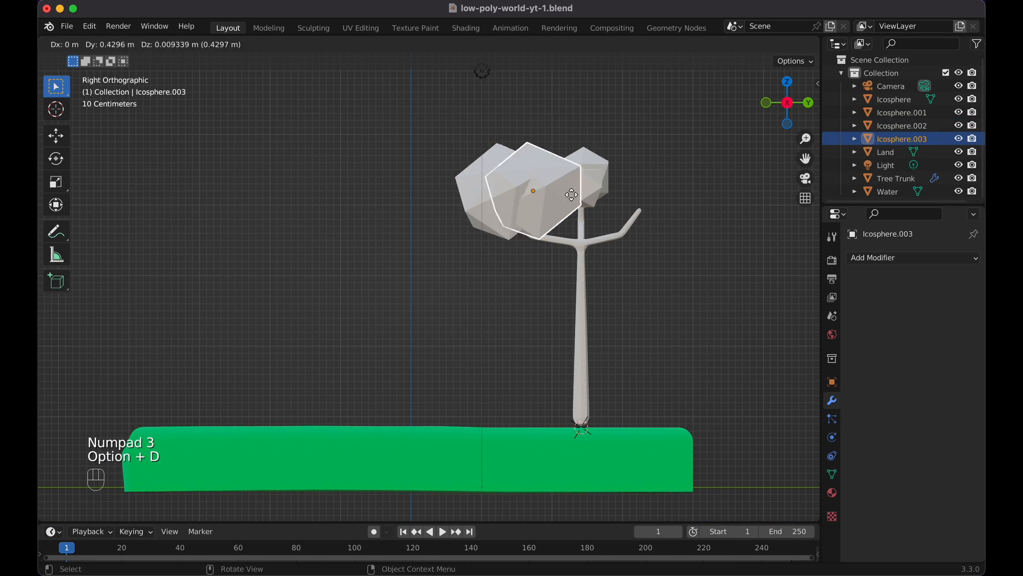
pyautogui.click(660, 202)
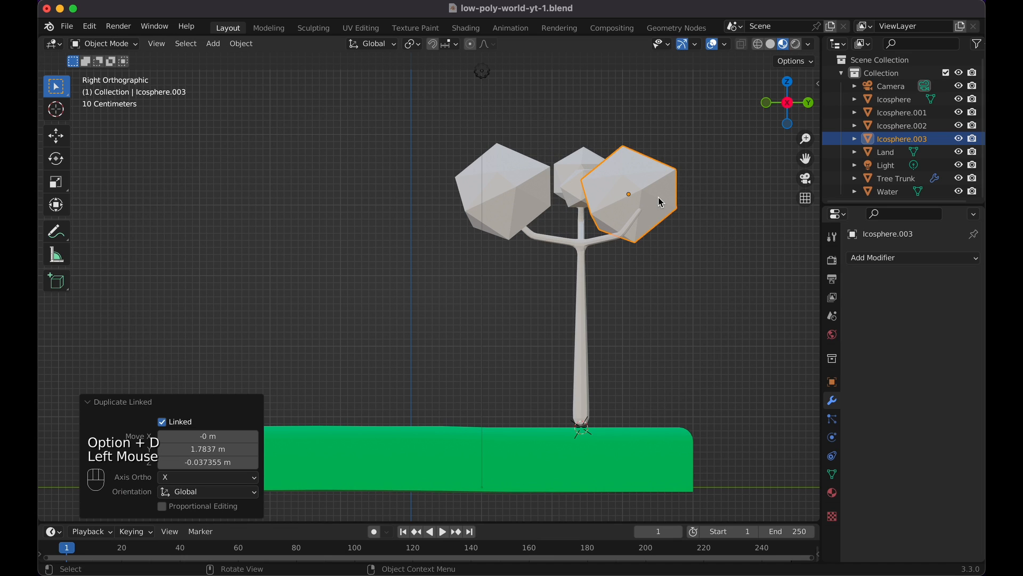
pyautogui.press('KP_7')
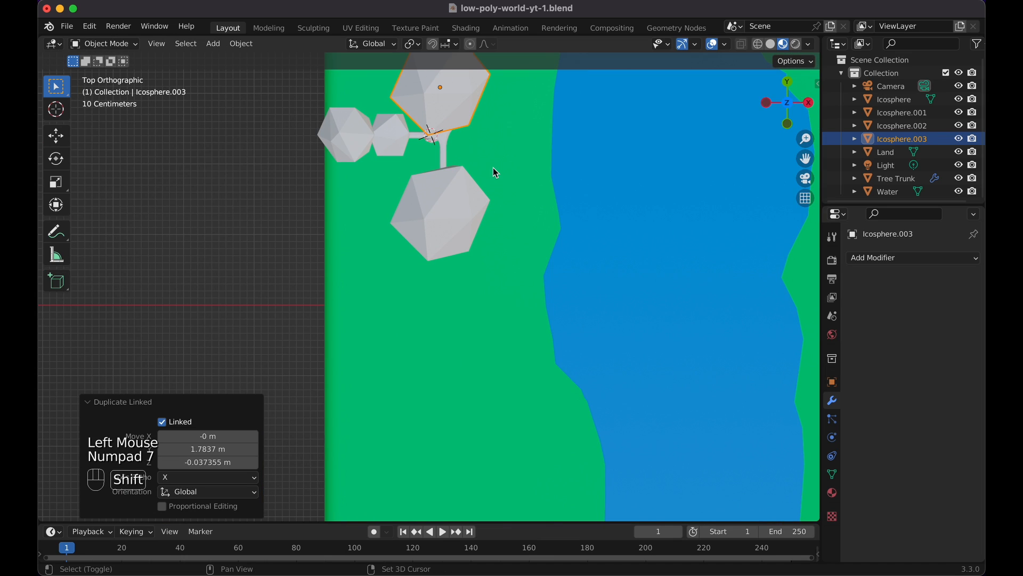
pyautogui.keyDown('shift'); pyautogui.scroll(5, 493, 167); pyautogui.keyUp('shift')
pyautogui.press('g')
pyautogui.click(527, 158)
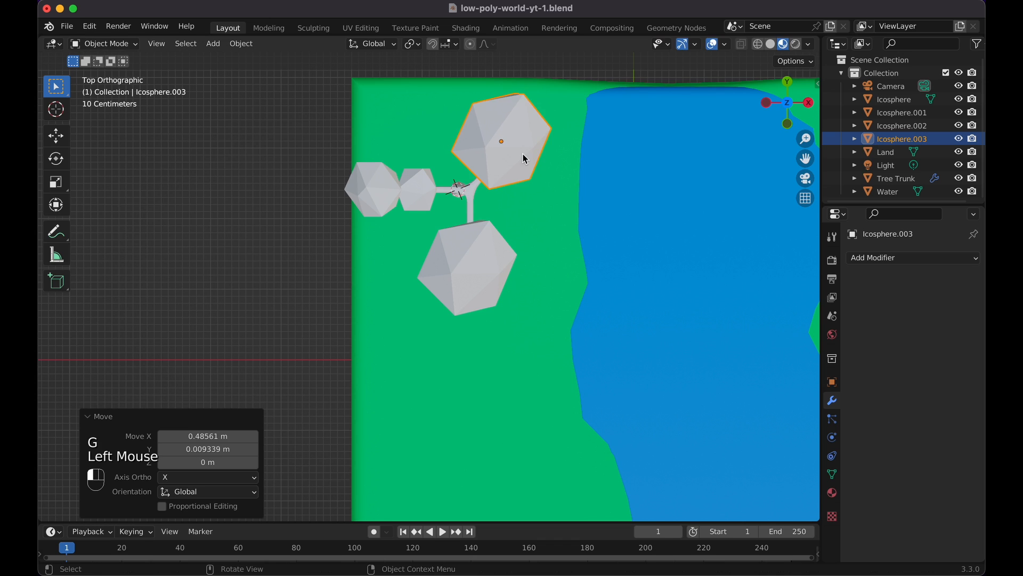
# Scale the duplicated foliage ball to about 0.77 and rotate it freely with the trackball so its facets differ from the original.
pyautogui.hotkey('shift', 'z')
pyautogui.hotkey('shift', 'z')
pyautogui.scroll(-10, 533, 157)
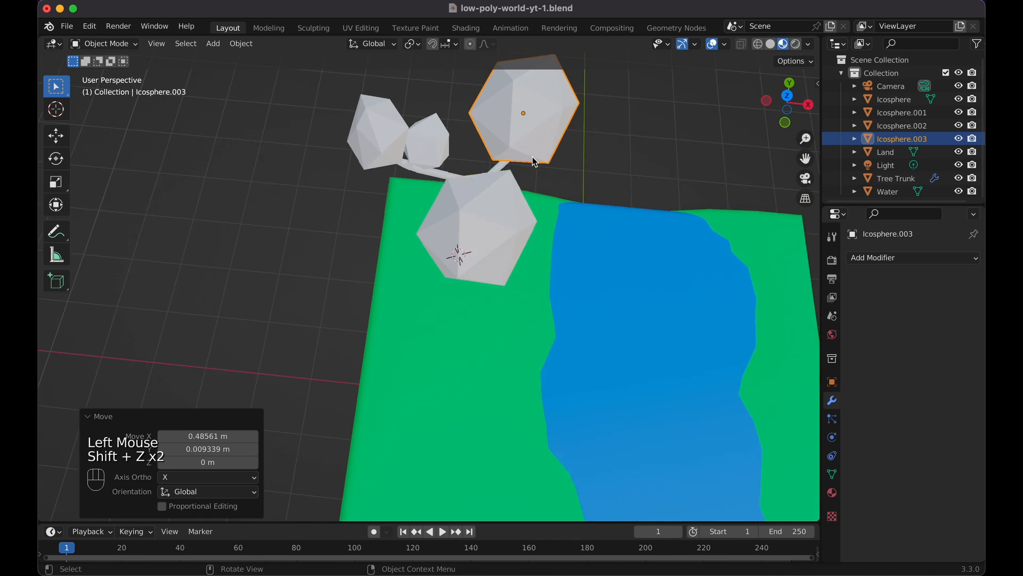
pyautogui.press('s')
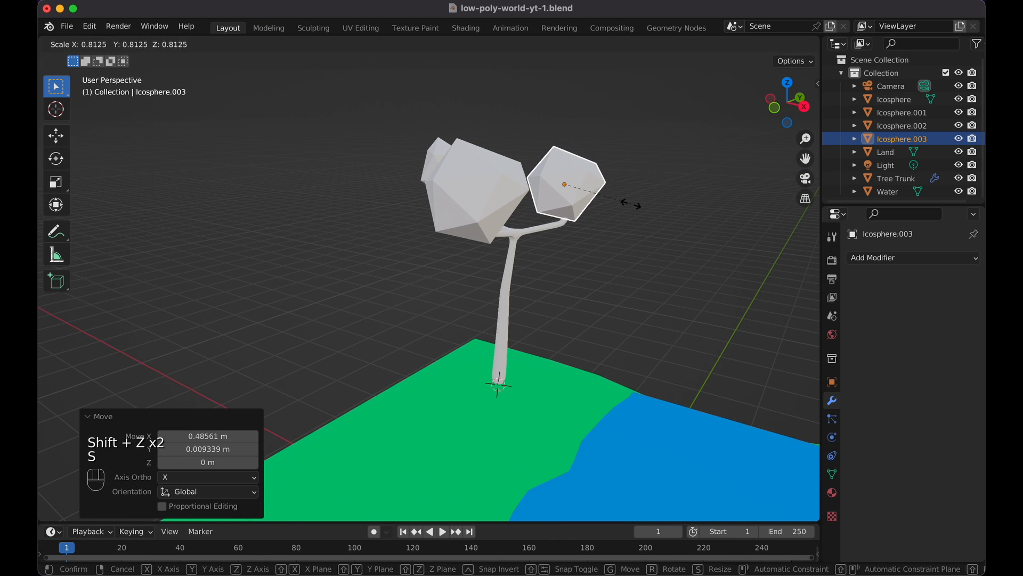
pyautogui.click(629, 202)
pyautogui.press('r')
pyautogui.press('r')
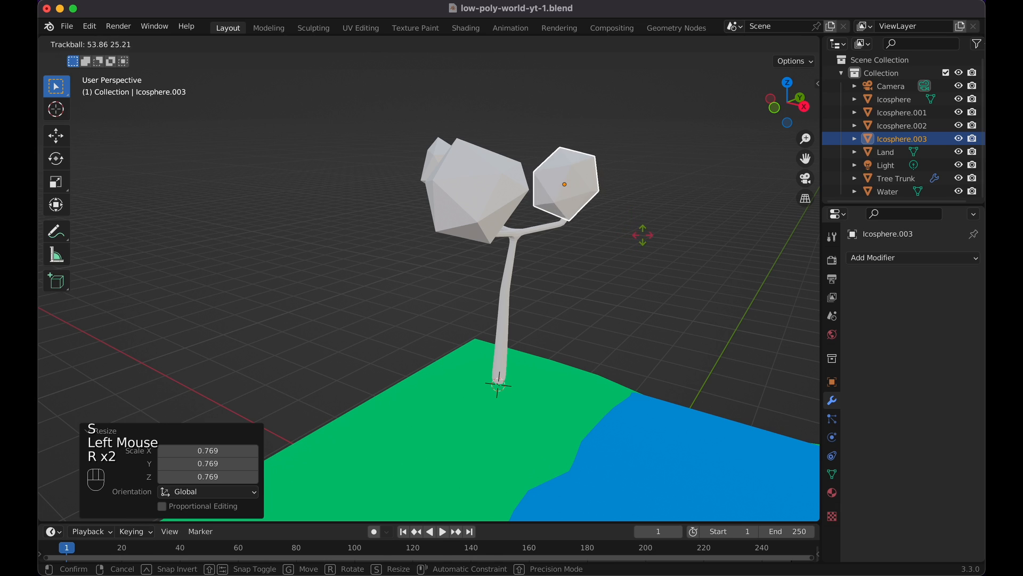
pyautogui.click(615, 201)
# Move one front vertex of the duplicated foliage ball's mesh about 0.09 m downward, and return to Object Mode.
pyautogui.press('Tab')
pyautogui.click(596, 191)
pyautogui.press('g')
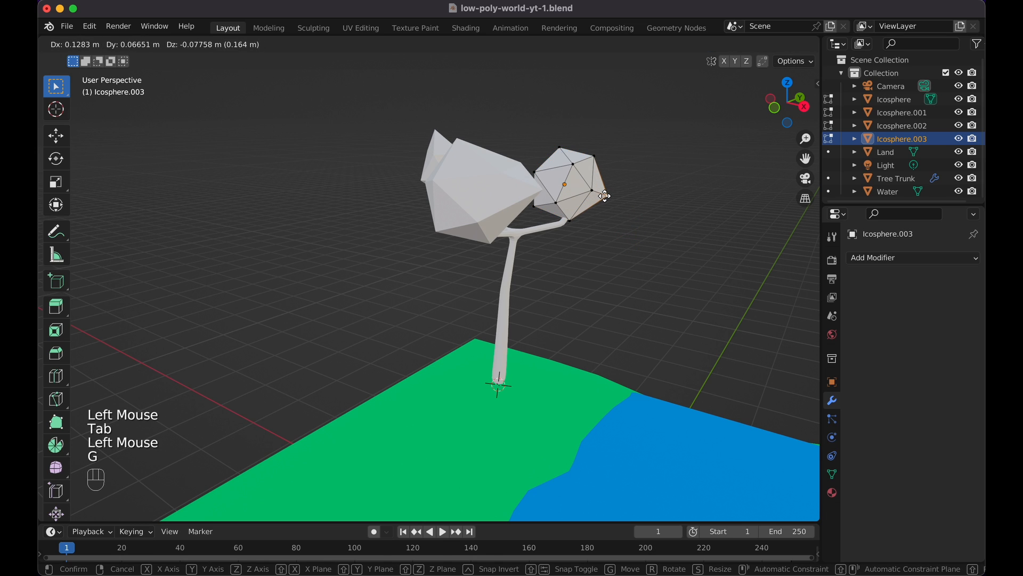
pyautogui.press('Escape')
pyautogui.click(597, 191)
pyautogui.press('g')
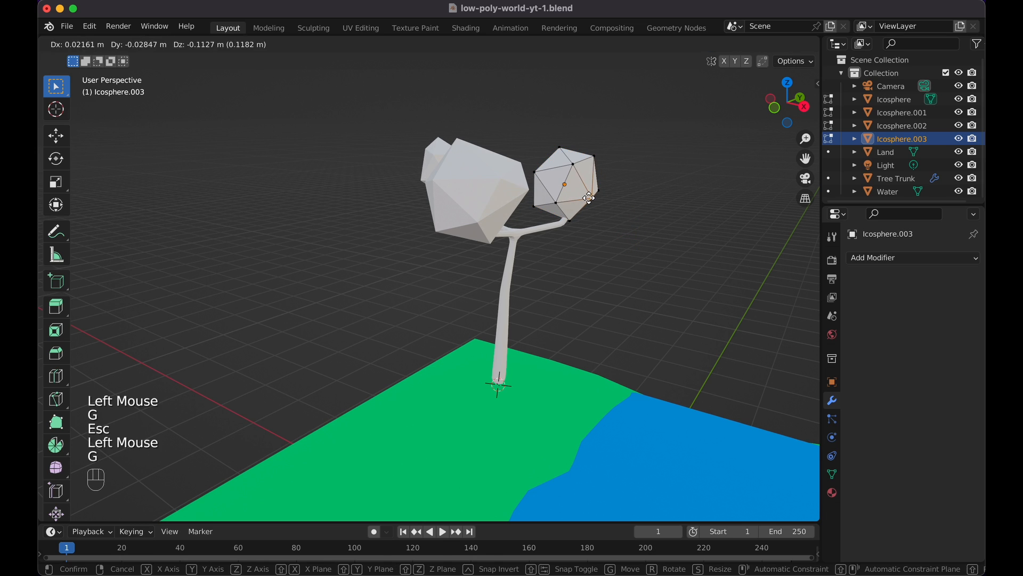
pyautogui.click(589, 197)
pyautogui.scroll(-10, 589, 196)
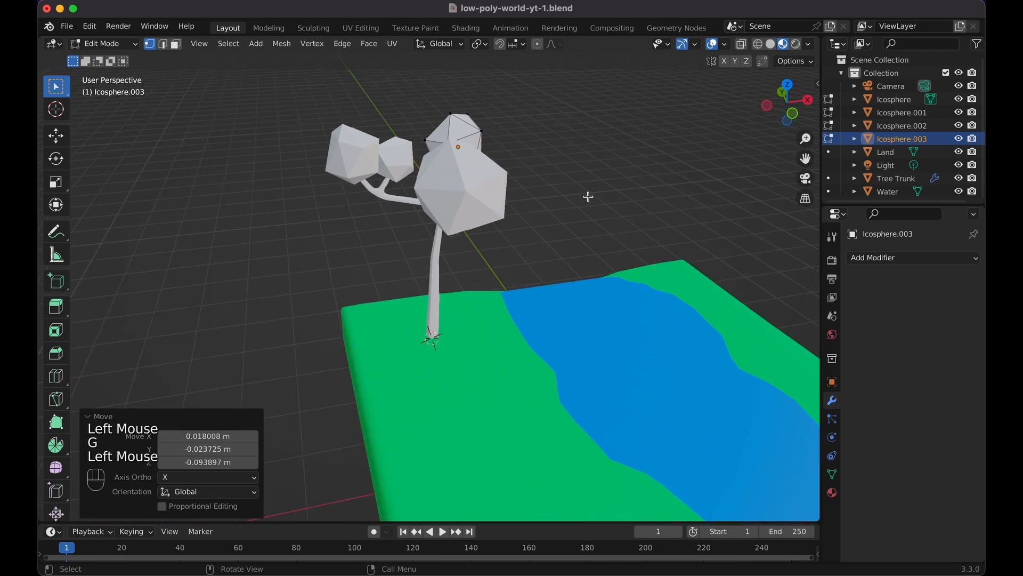
pyautogui.press('Tab')
# Create a linked duplicate of the smallest foliage ball, offset about 0.44 m along X and -0.10 m along Y.
pyautogui.press('KP_1')
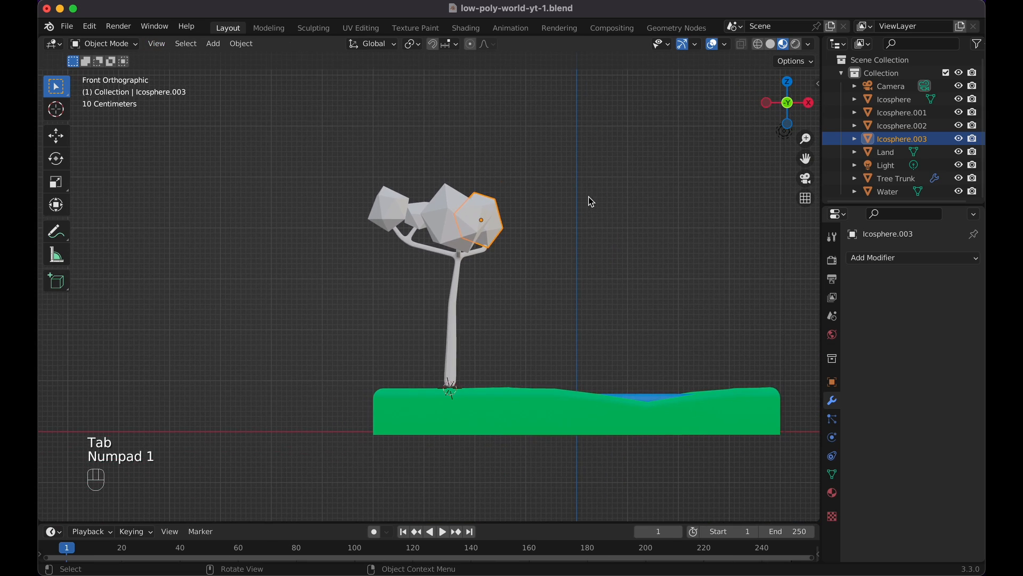
pyautogui.click(627, 212)
pyautogui.scroll(-10, 628, 212)
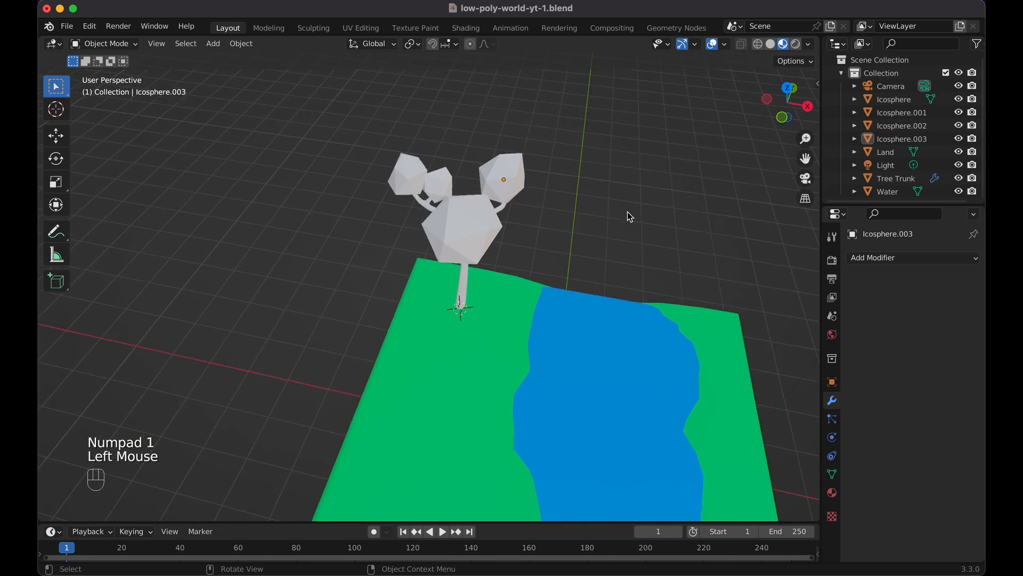
pyautogui.scroll(-5, 515, 201)
pyautogui.click(409, 190)
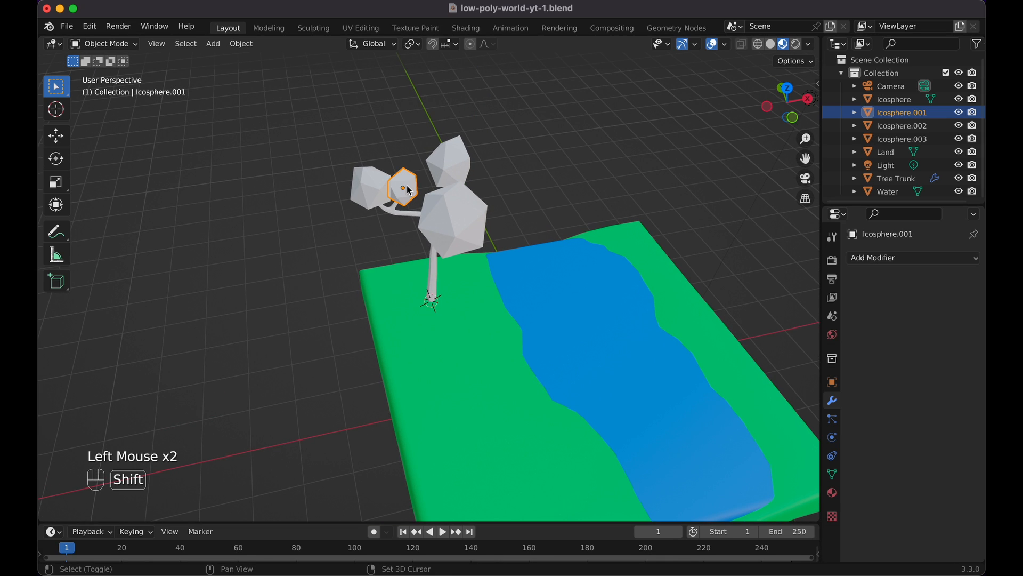
pyautogui.hotkey('alt', 'd')
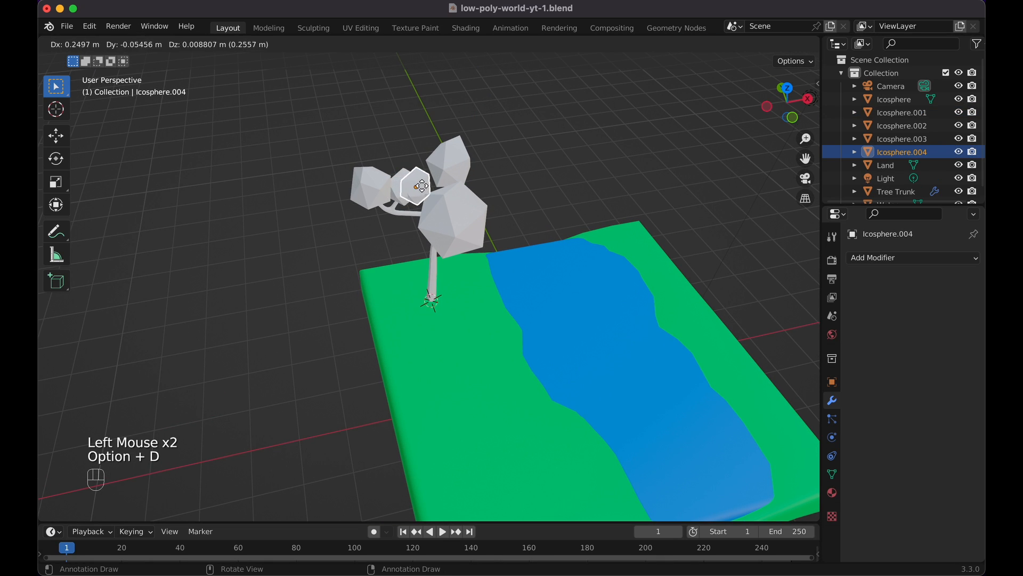
pyautogui.click(433, 190)
# Enlarge the new foliage ball and raise it about 0.30 m along Z.
pyautogui.press('s')
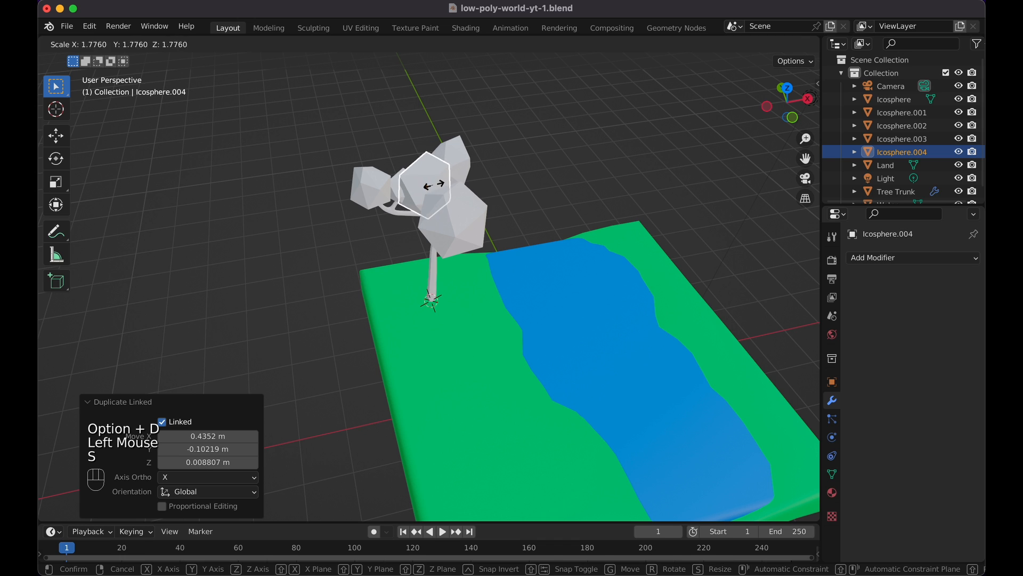
pyautogui.click(437, 190)
pyautogui.press('g')
pyautogui.press('z')
pyautogui.click(439, 176)
# Enlarge the central foliage ball further and shift it about 0.09 m upward between the two outer balls.
pyautogui.hscroll(10, 439, 176)
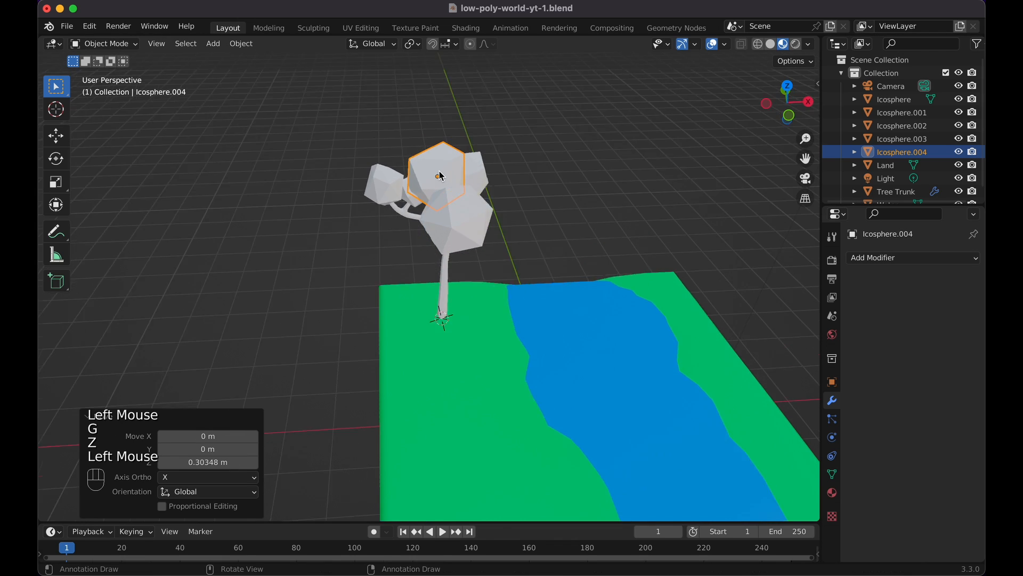
pyautogui.hscroll(5, 439, 177)
pyautogui.press('s')
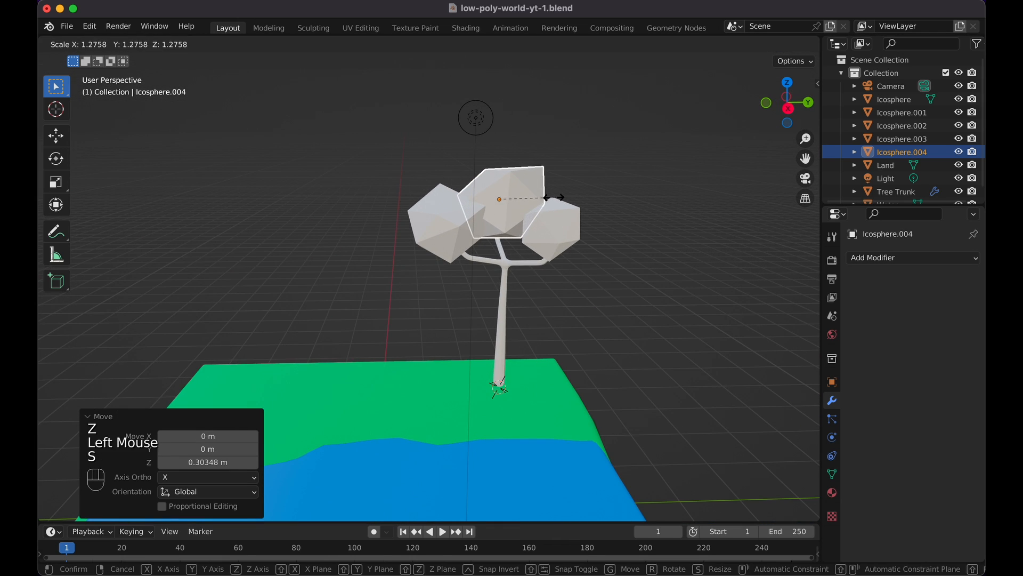
pyautogui.click(561, 201)
pyautogui.press('g')
pyautogui.click(563, 195)
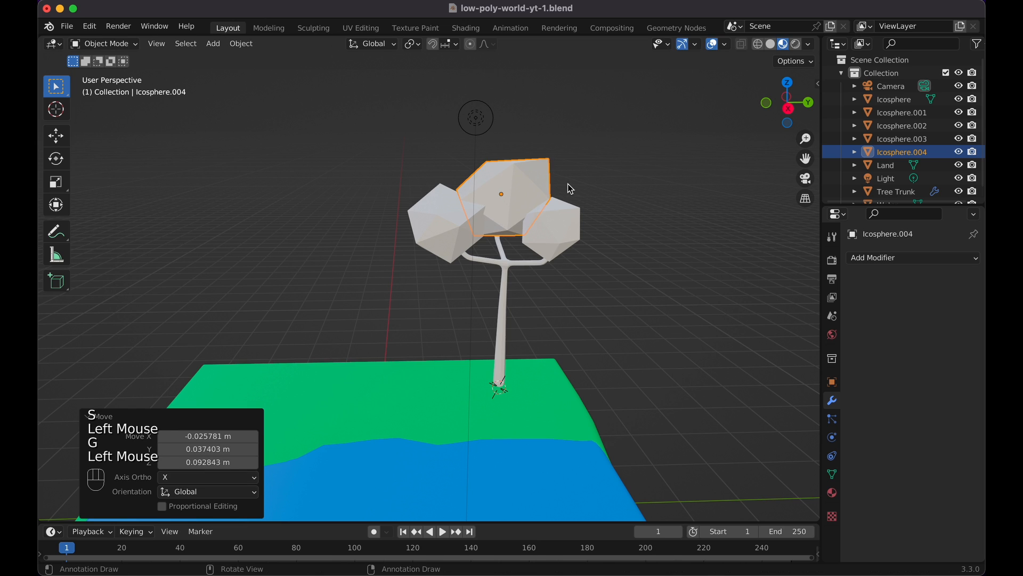
# Rotate the central foliage ball freely with the trackball to vary its facets, and deselect it.
pyautogui.press('r')
pyautogui.press('r')
pyautogui.click(608, 160)
pyautogui.click(606, 156)
pyautogui.hscroll(5, 606, 157)
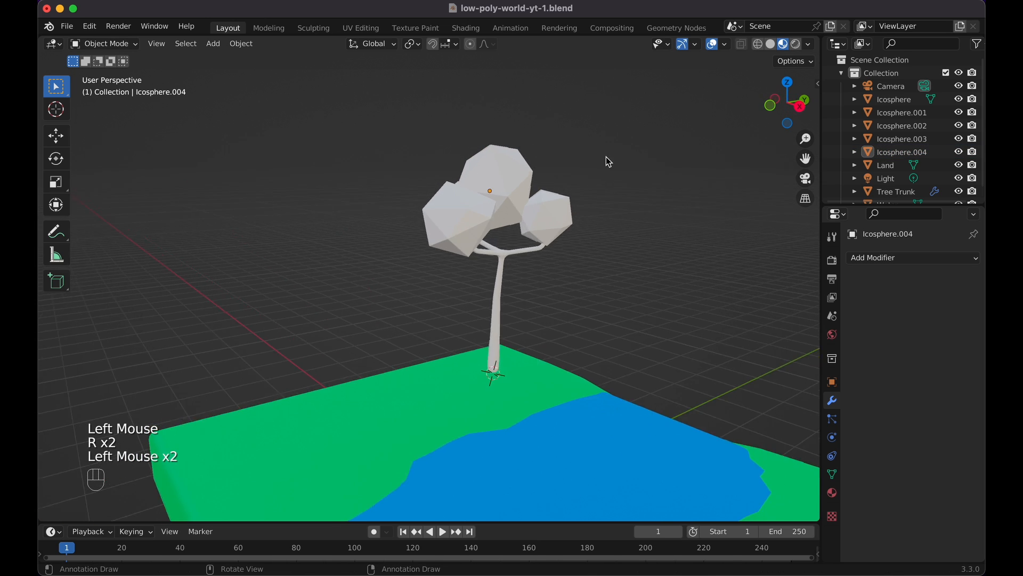
pyautogui.hscroll(-10, 606, 157)
pyautogui.hscroll(10, 606, 157)
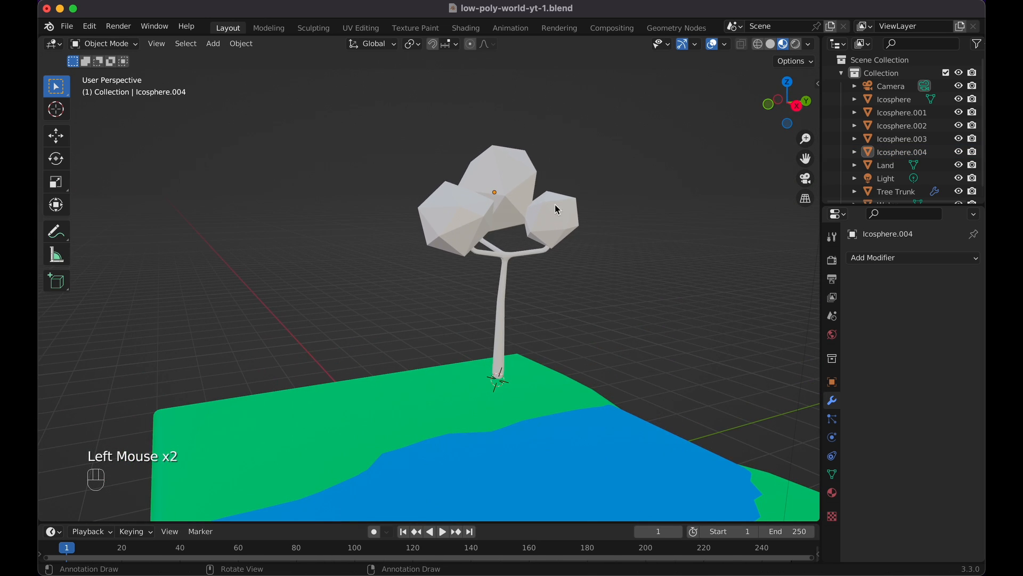
# Lower the central foliage ball so it overlaps its neighbours above the trunk, and rescale it.
pyautogui.press('g')
pyautogui.press('g')
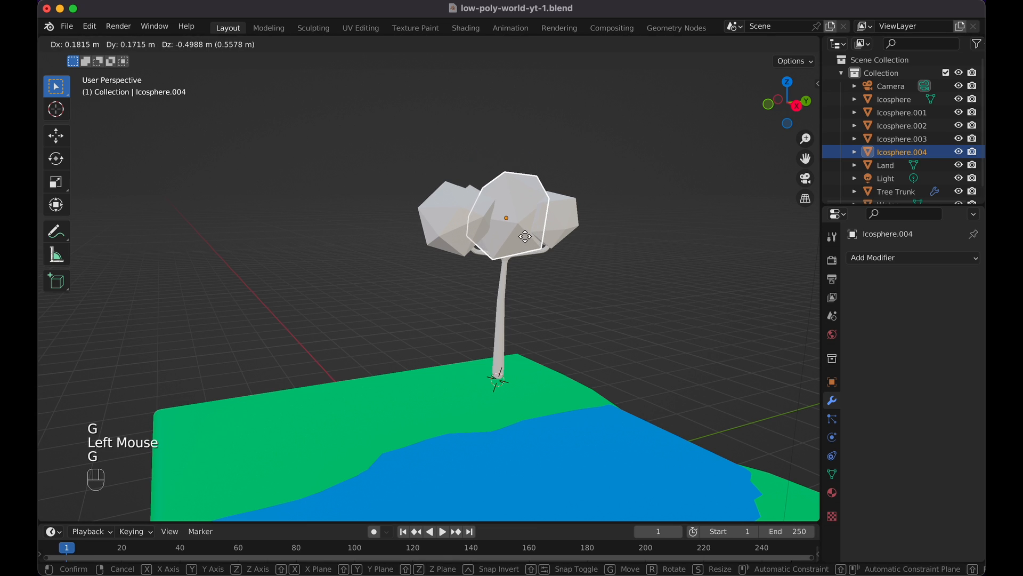
pyautogui.click(523, 230)
pyautogui.press('g')
pyautogui.click(520, 216)
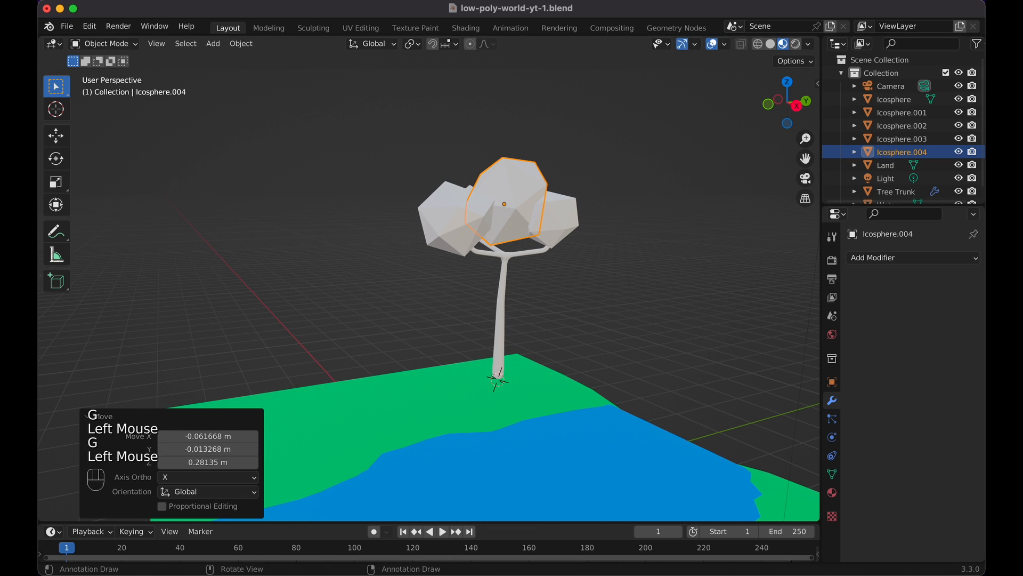
pyautogui.press('s')
pyautogui.click(599, 174)
pyautogui.click(599, 173)
# Raise the central foliage ball about 0.28 m, shifting it about -0.10 m along X and 0.16 m along Y.
pyautogui.press('KP_1')
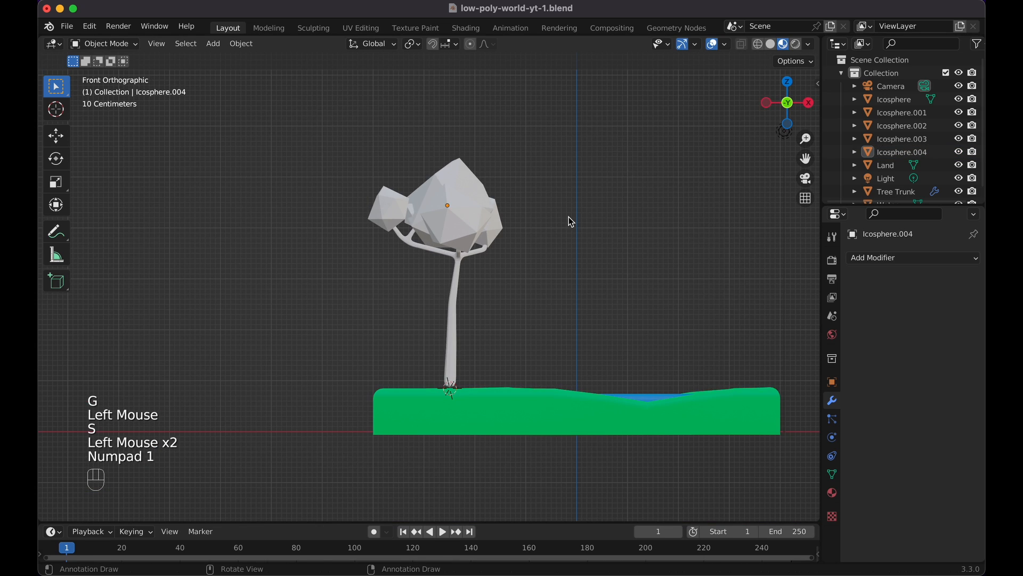
pyautogui.click(618, 194)
pyautogui.scroll(5, 618, 194)
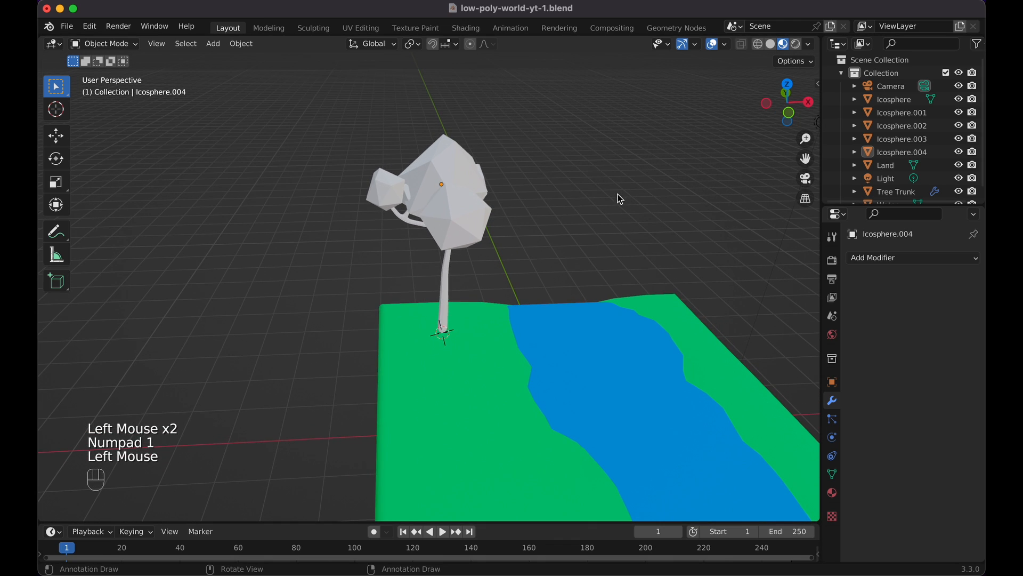
pyautogui.doubleClick(420, 197)
pyautogui.press('g')
pyautogui.click(416, 186)
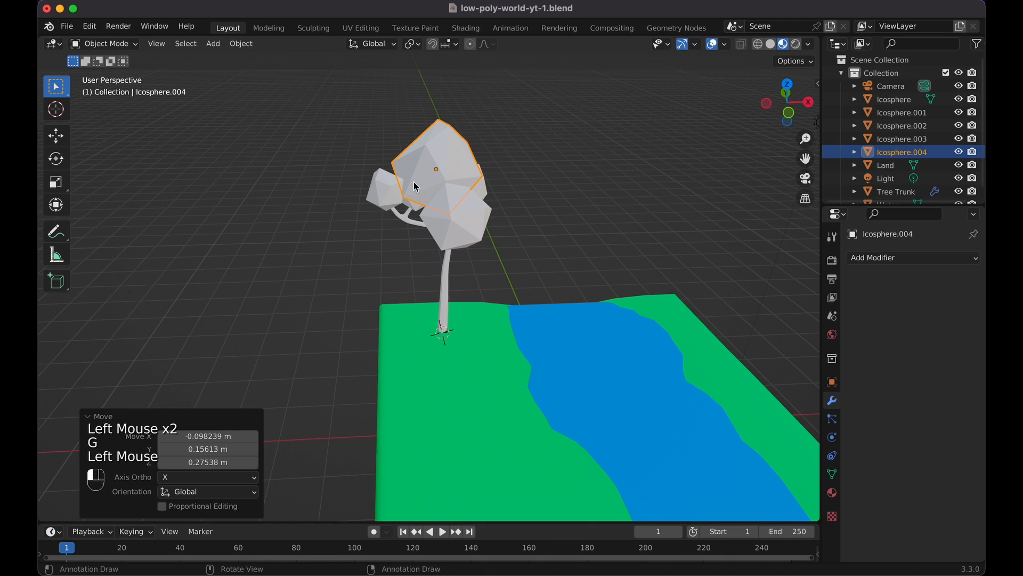
pyautogui.click(514, 162)
# Add a new material to the foliage ball at the tip of the long forked branch.
pyautogui.hscroll(10, 514, 162)
pyautogui.hscroll(-10, 514, 162)
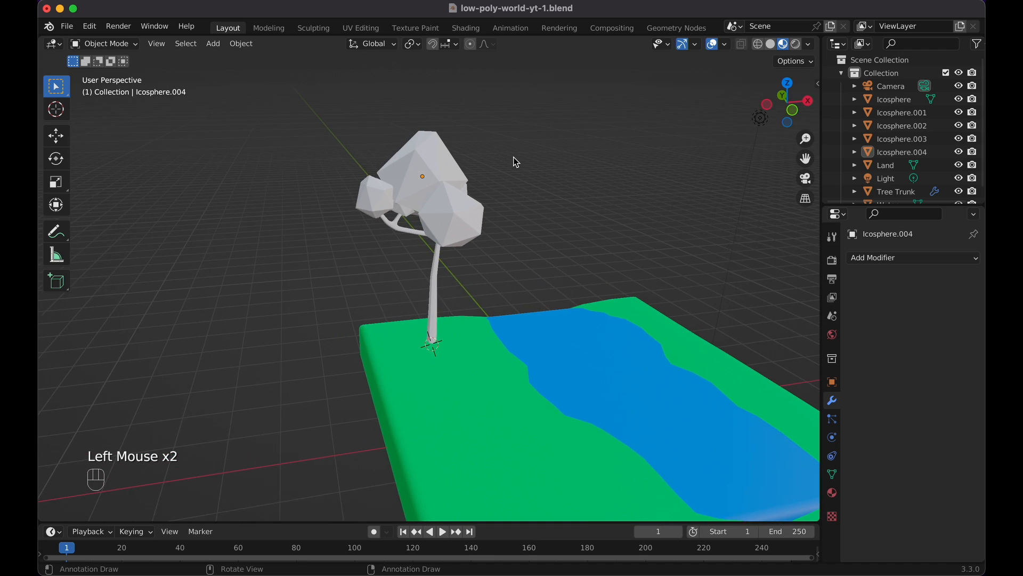
pyautogui.scroll(-5, 421, 192)
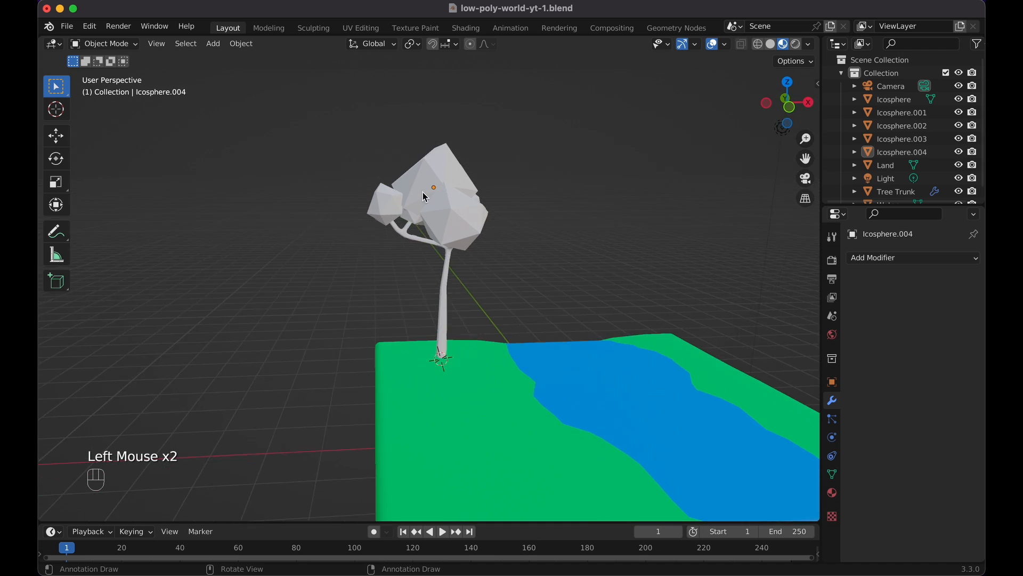
pyautogui.click(397, 219)
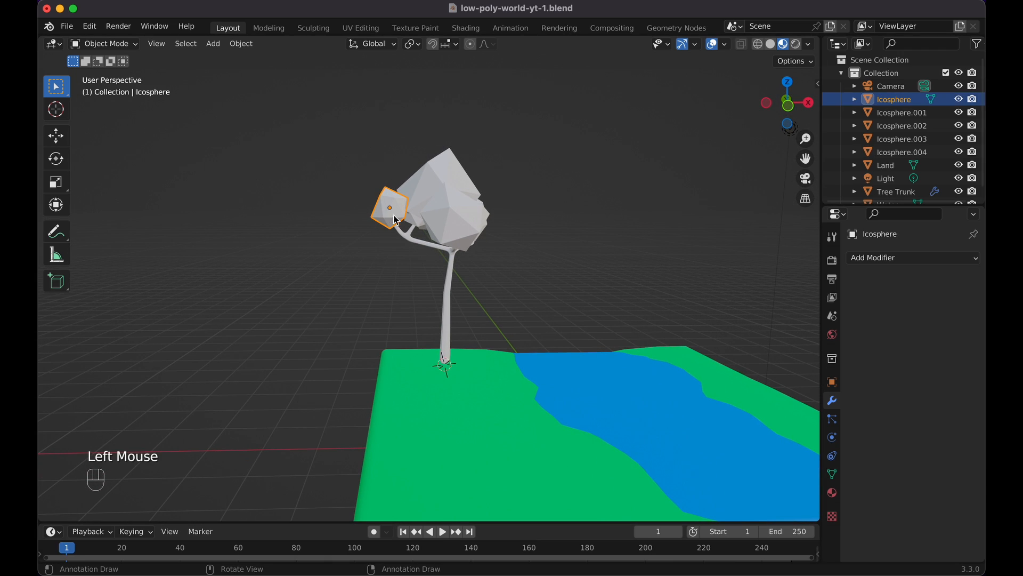
pyautogui.click(832, 492)
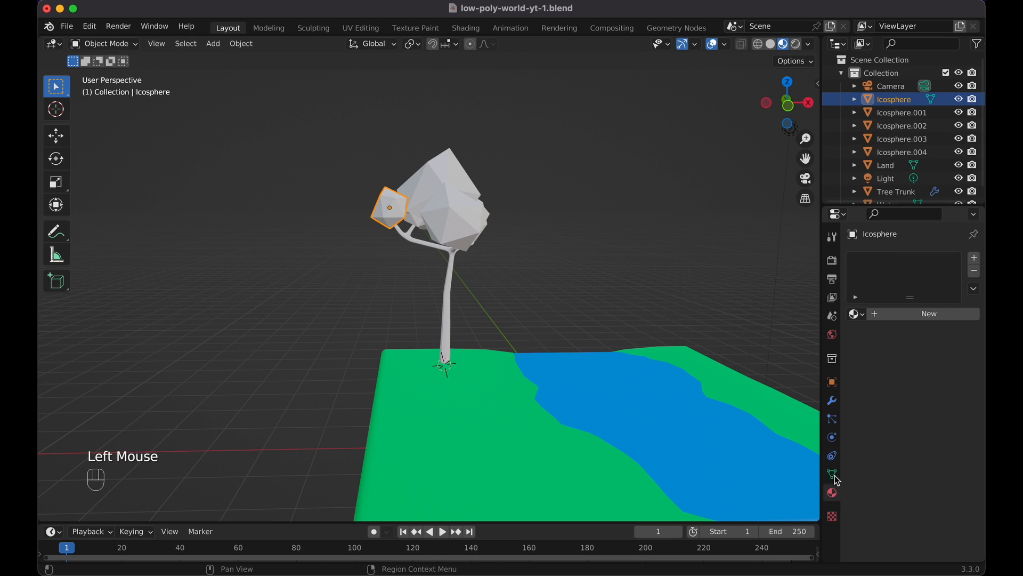
pyautogui.click(899, 318)
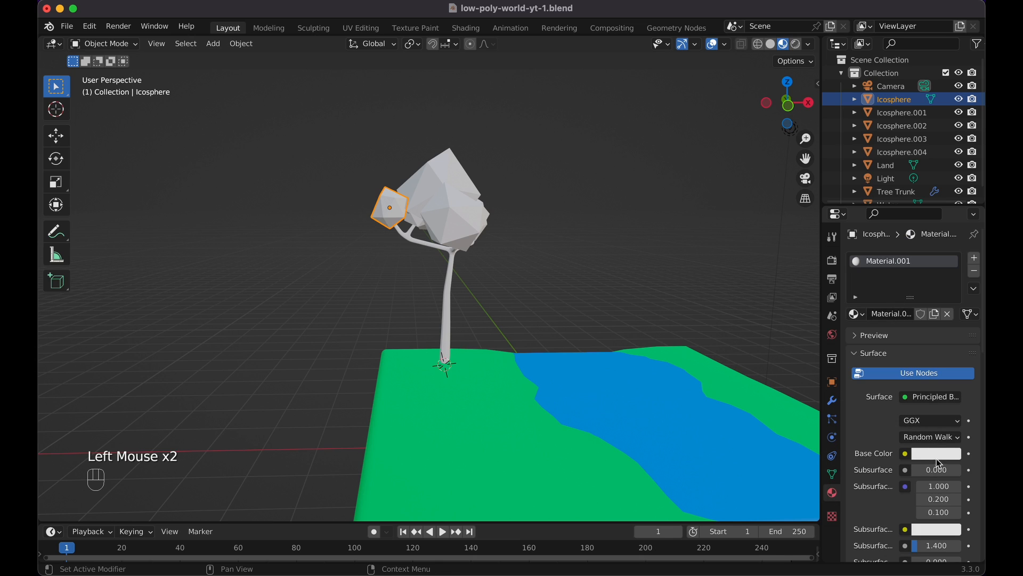
# Set the foliage material's base color to a slightly desaturated teal green.
pyautogui.click(937, 455)
pyautogui.moveTo(878, 297); pyautogui.dragTo(884, 281)
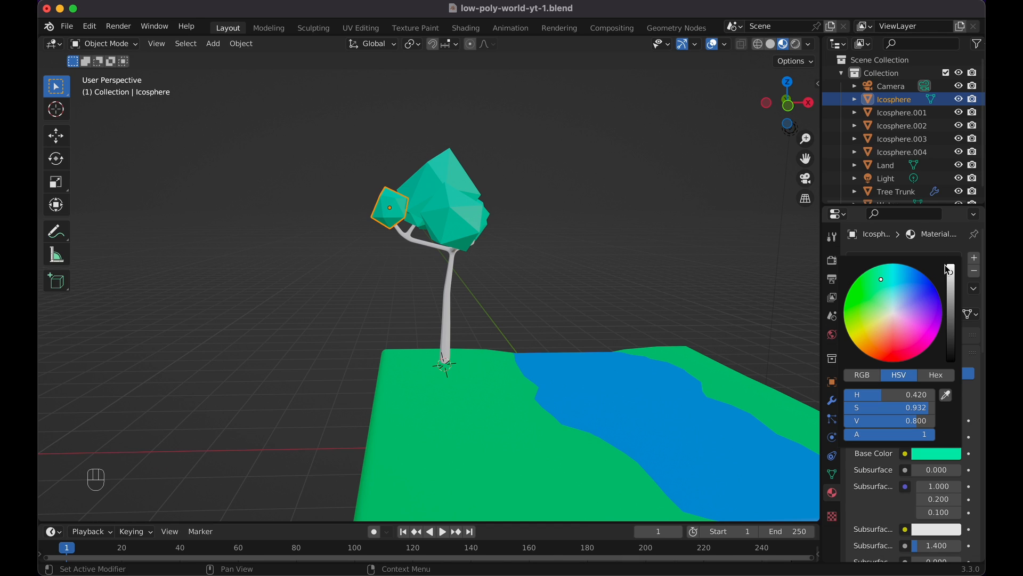
pyautogui.moveTo(892, 281); pyautogui.dragTo(891, 287)
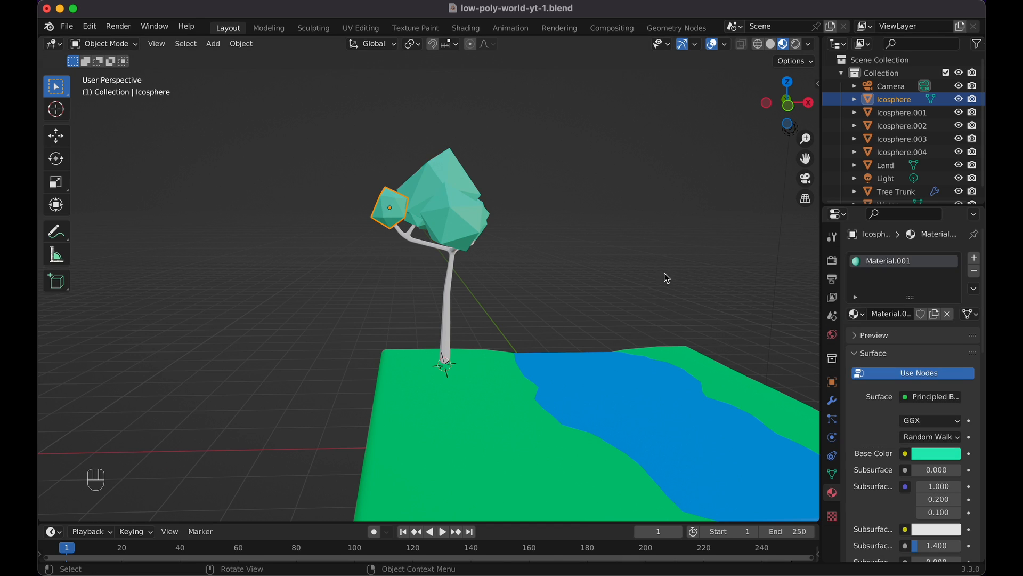
# Rename the foliage material to "Light Green".
pyautogui.hscroll(5, 591, 273)
pyautogui.scroll(-5, 592, 273)
pyautogui.scroll(5, 591, 273)
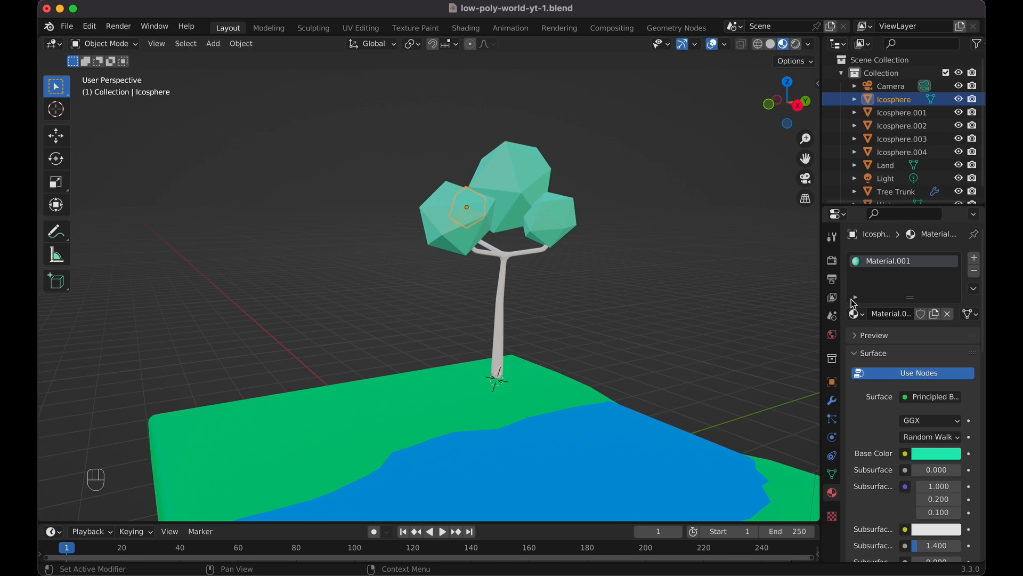
pyautogui.click(886, 314)
pyautogui.press('shift')
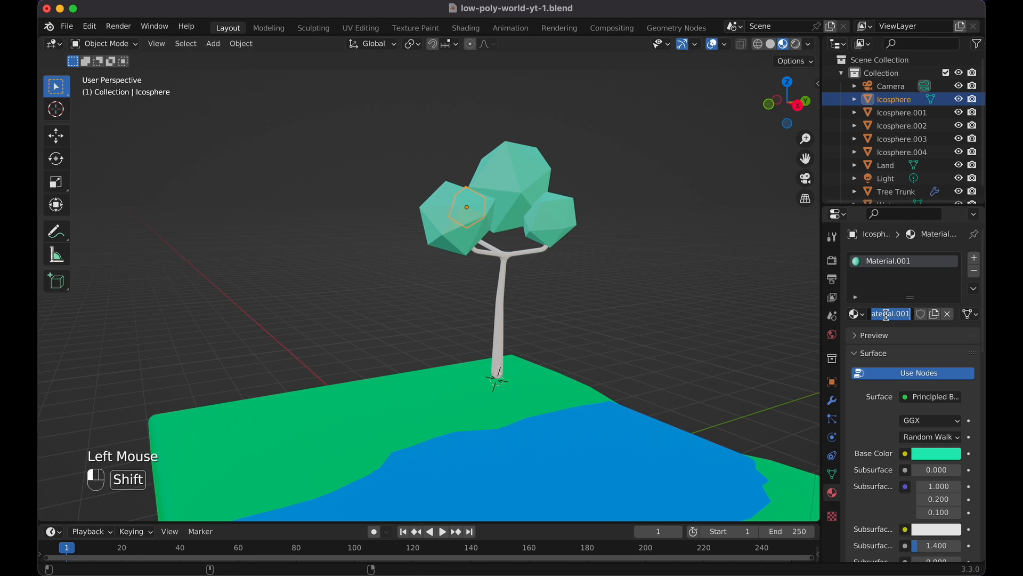
pyautogui.write('Light Green')
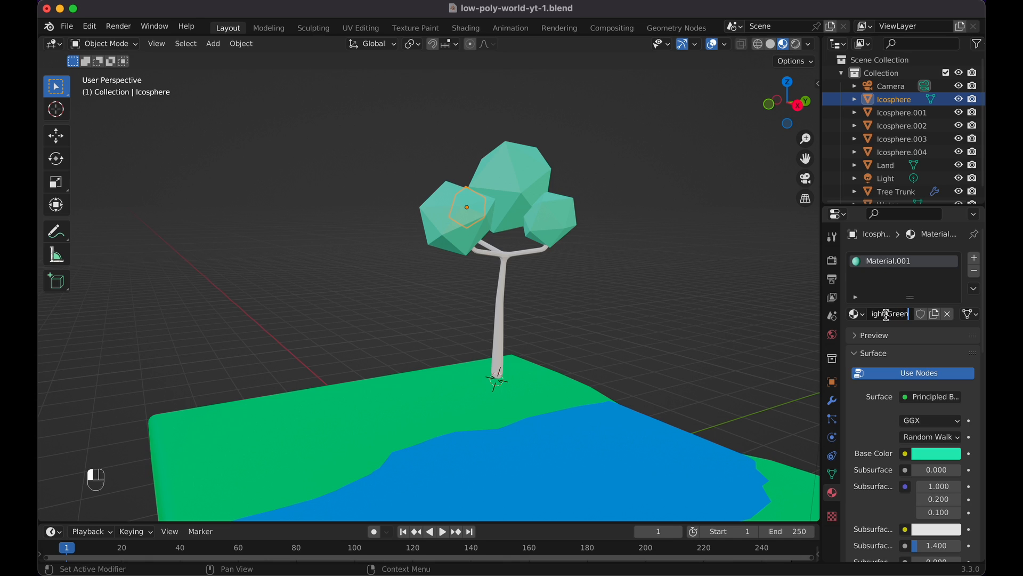
pyautogui.press('Return')
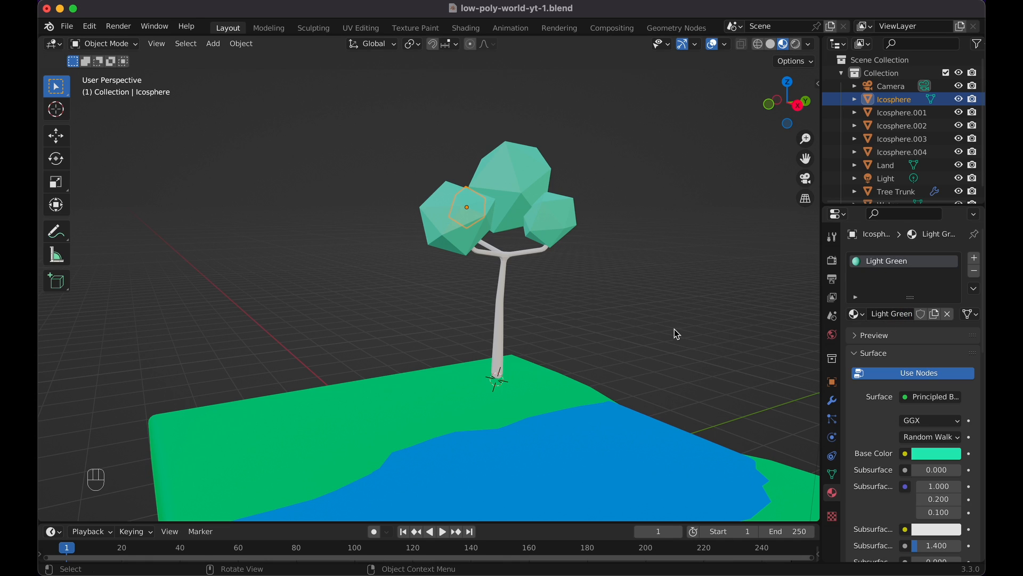
# Set the tree trunk material's base color to a muted reddish brown with an HSV value of about 0.425.
pyautogui.click(508, 280)
pyautogui.click(899, 315)
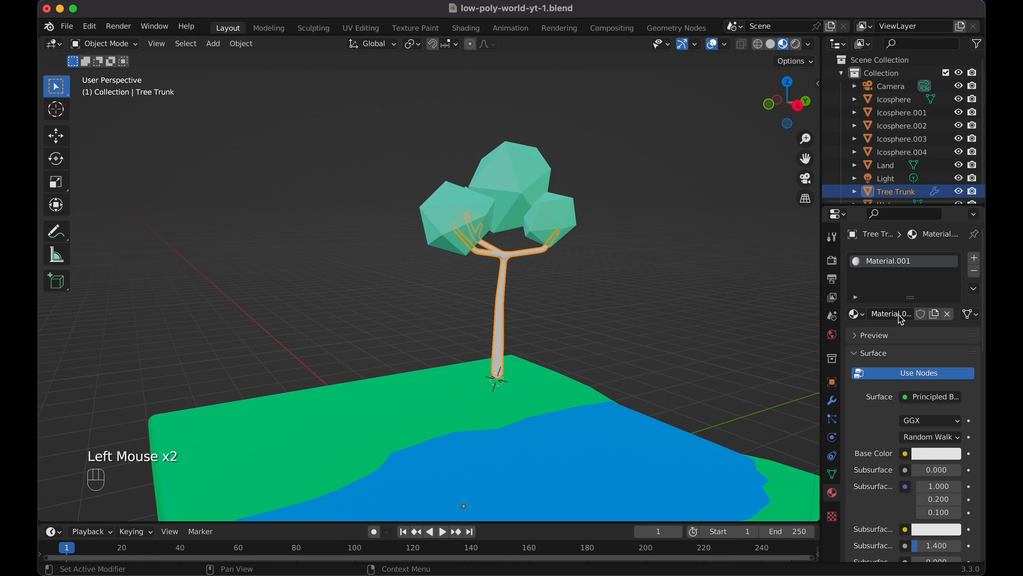
pyautogui.click(940, 454)
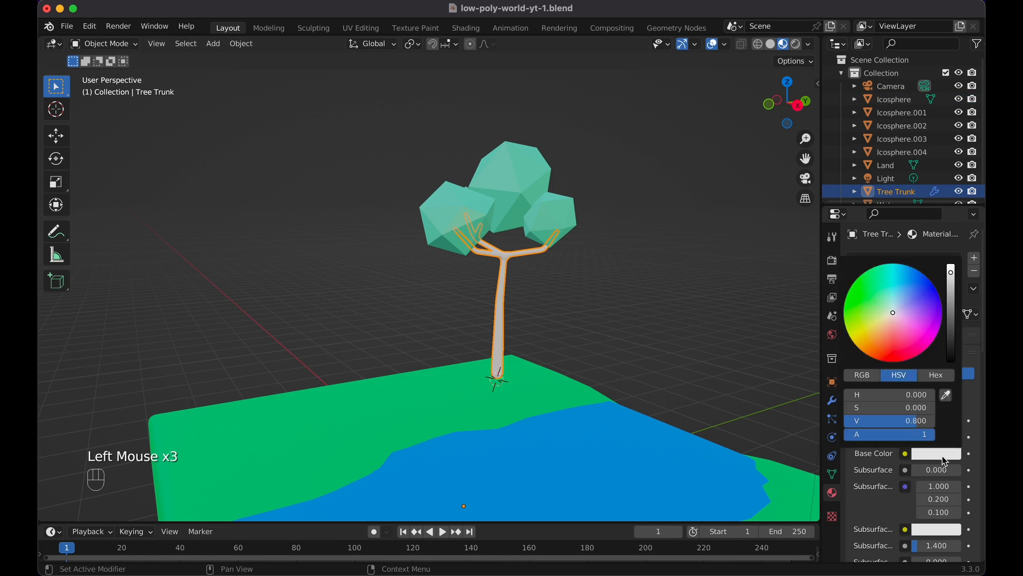
pyautogui.click(880, 345)
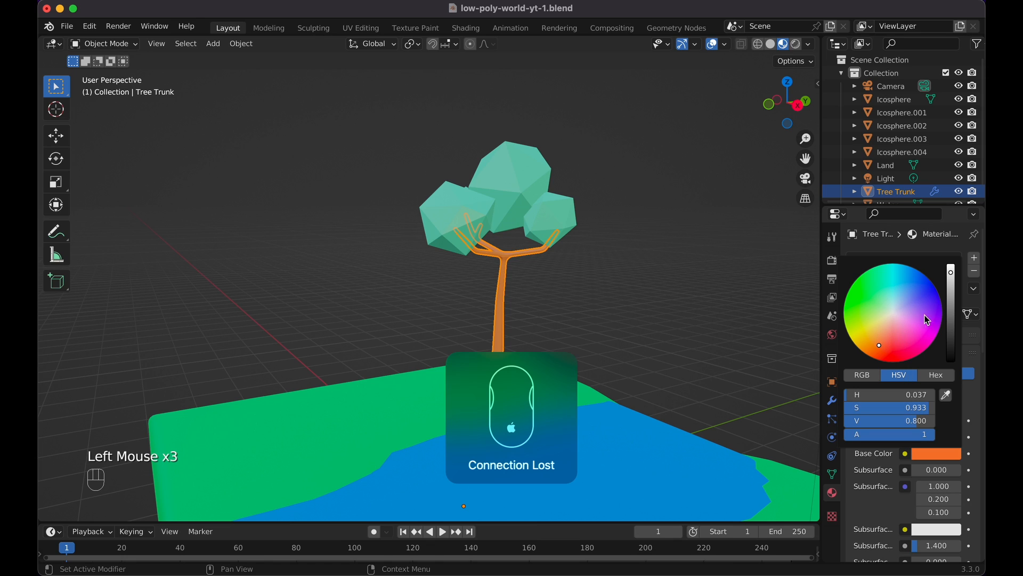
pyautogui.click(952, 295)
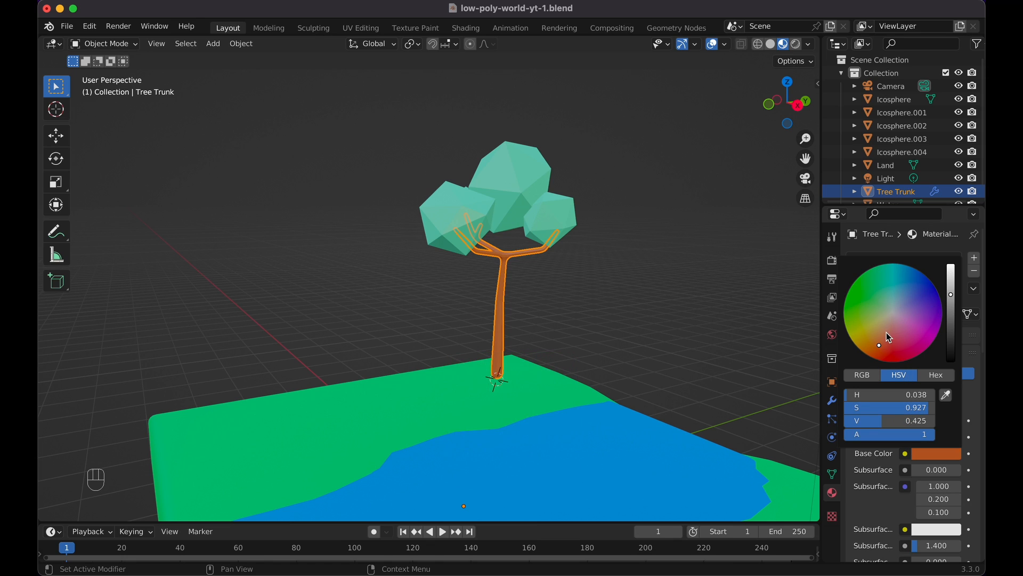
pyautogui.click(887, 332)
pyautogui.click(711, 306)
# Try the tree trunk's origin at its geometry center, and set it to the 3D cursor at the trunk's base instead.
pyautogui.hscroll(-10, 711, 306)
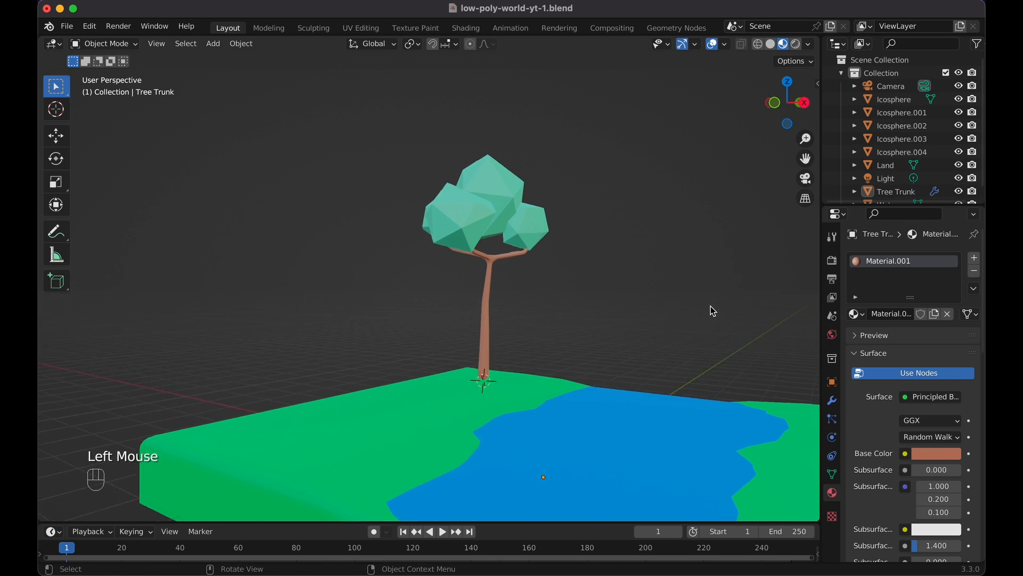
pyautogui.hscroll(-5, 713, 311)
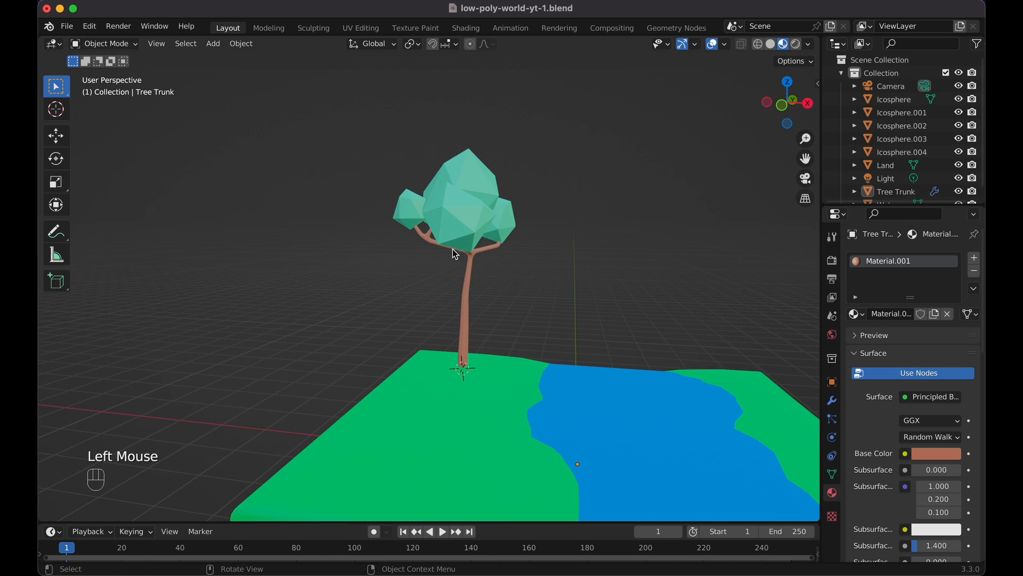
pyautogui.click(470, 309)
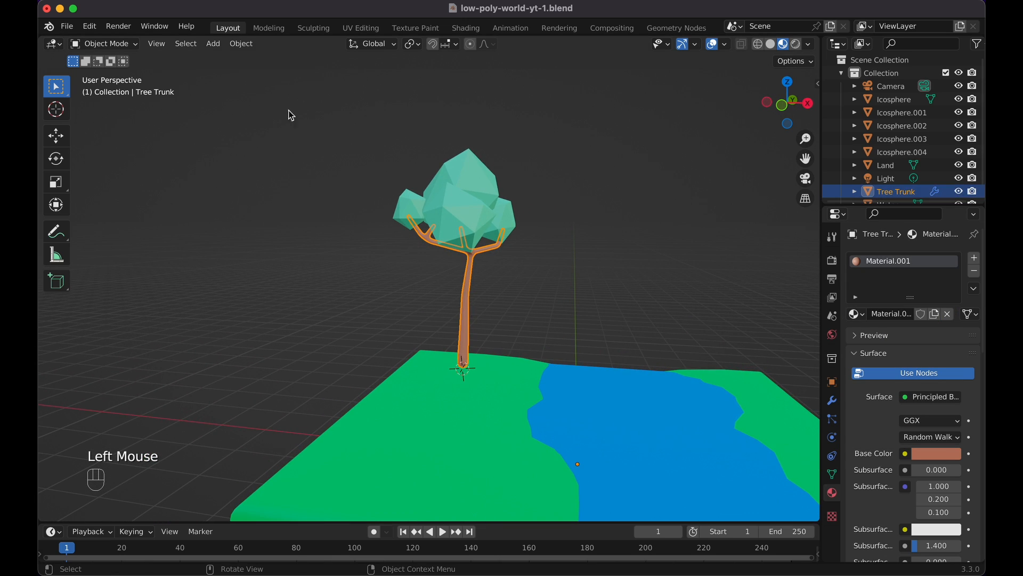
pyautogui.click(249, 46)
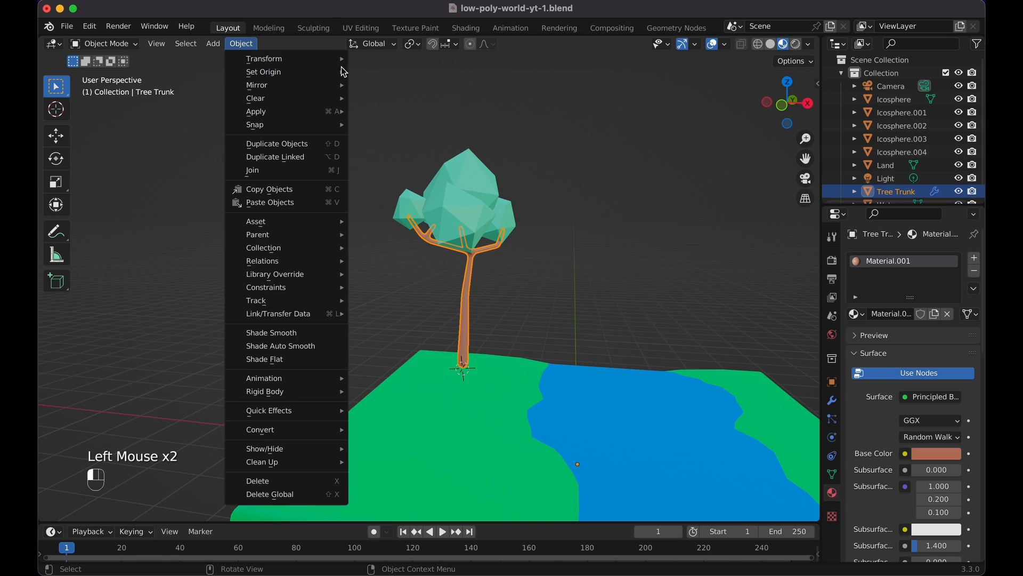
pyautogui.moveTo(323, 71)
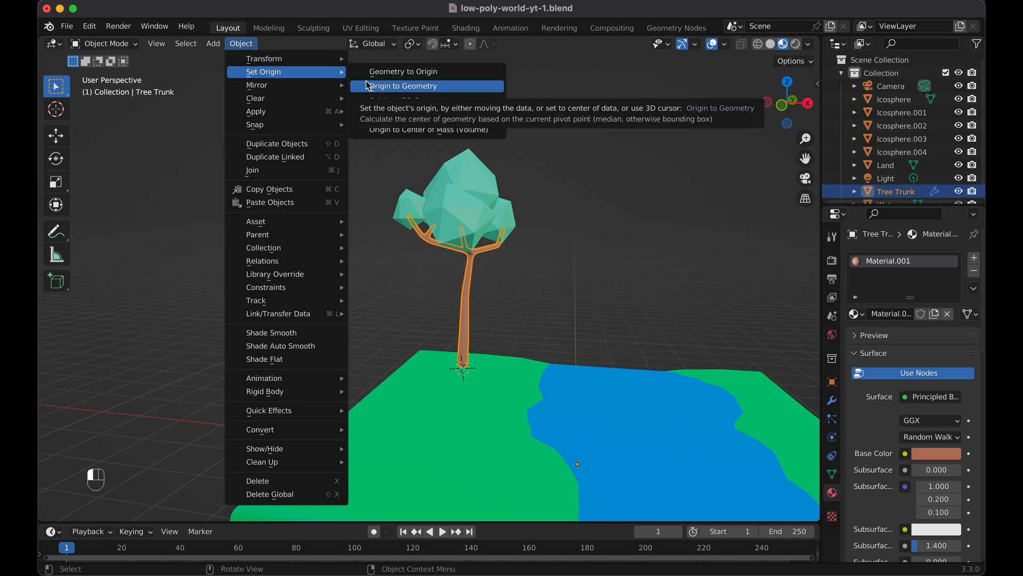
pyautogui.click(368, 84)
pyautogui.click(241, 44)
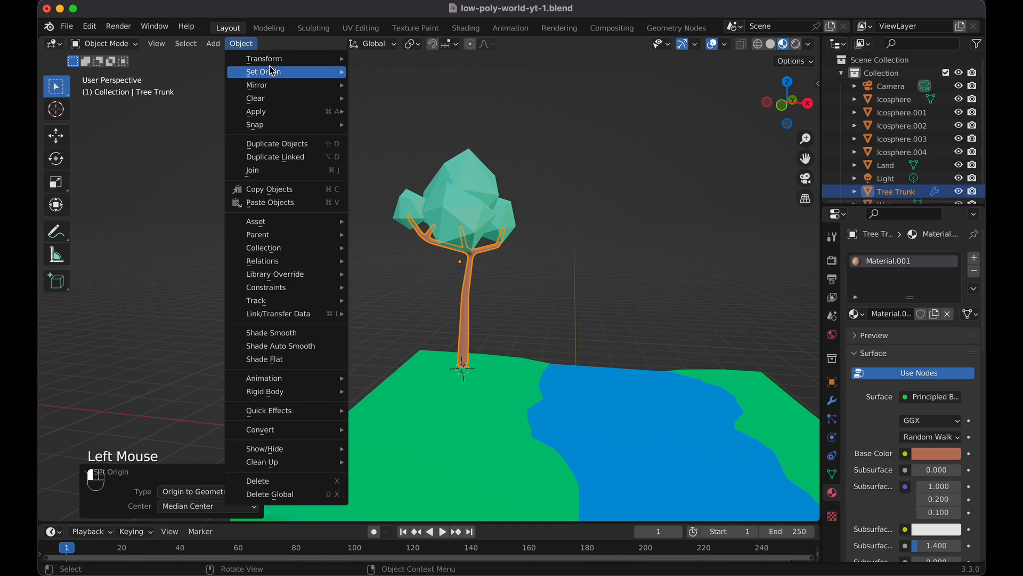
pyautogui.moveTo(323, 73)
pyautogui.click(373, 101)
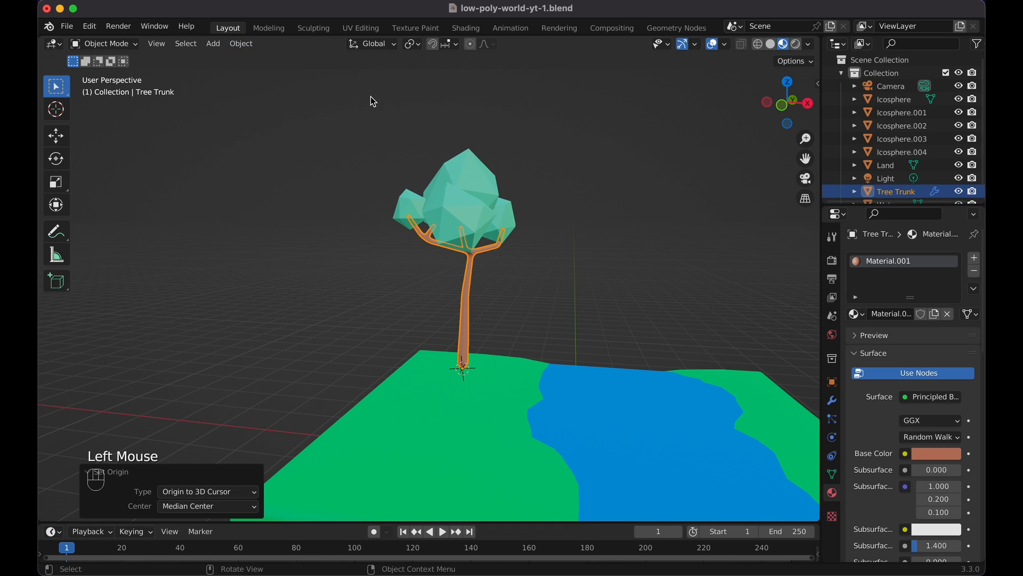
pyautogui.click(411, 206)
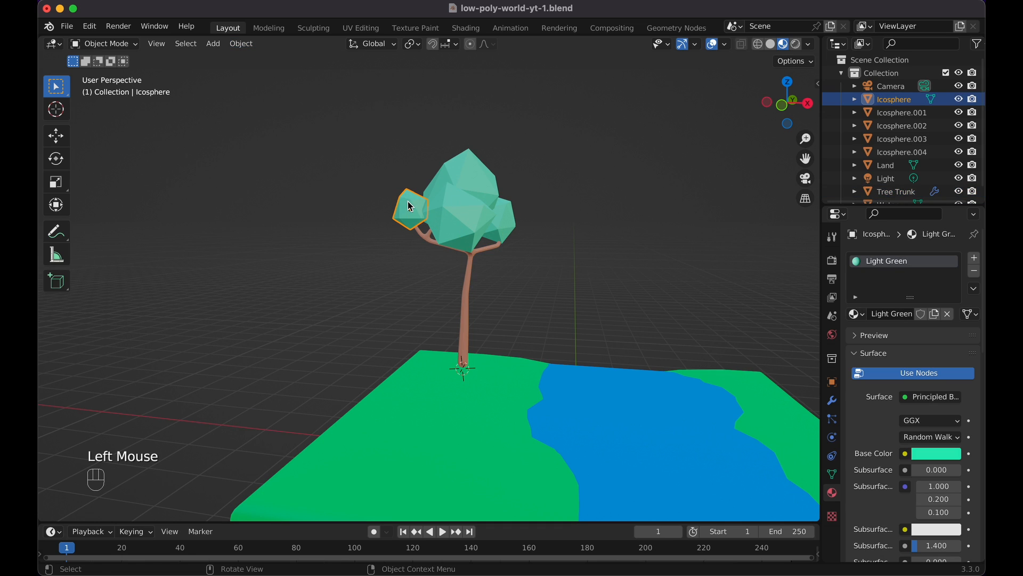
pyautogui.keyDown('shift'); pyautogui.click(456, 212); pyautogui.keyUp('shift')
pyautogui.moveTo(372, 158); pyautogui.dragTo(527, 229)
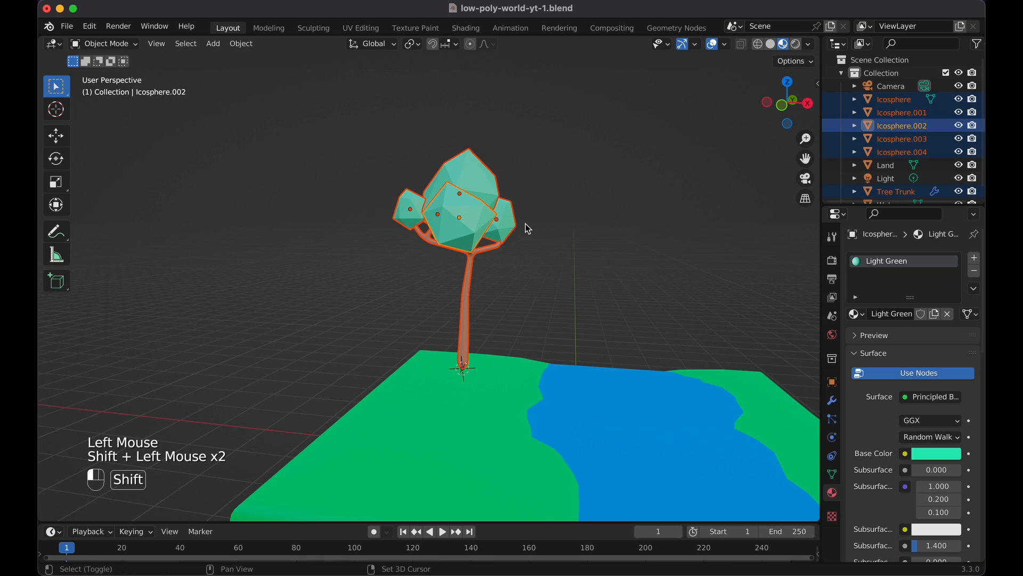
# Parent all five foliage icospheres, including the small one hidden inside the crown, to the tree trunk with the Object option.
pyautogui.click(459, 212)
pyautogui.keyDown('shift'); pyautogui.click(466, 184); pyautogui.keyUp('shift')
pyautogui.keyDown('shift'); pyautogui.click(501, 212); pyautogui.keyUp('shift')
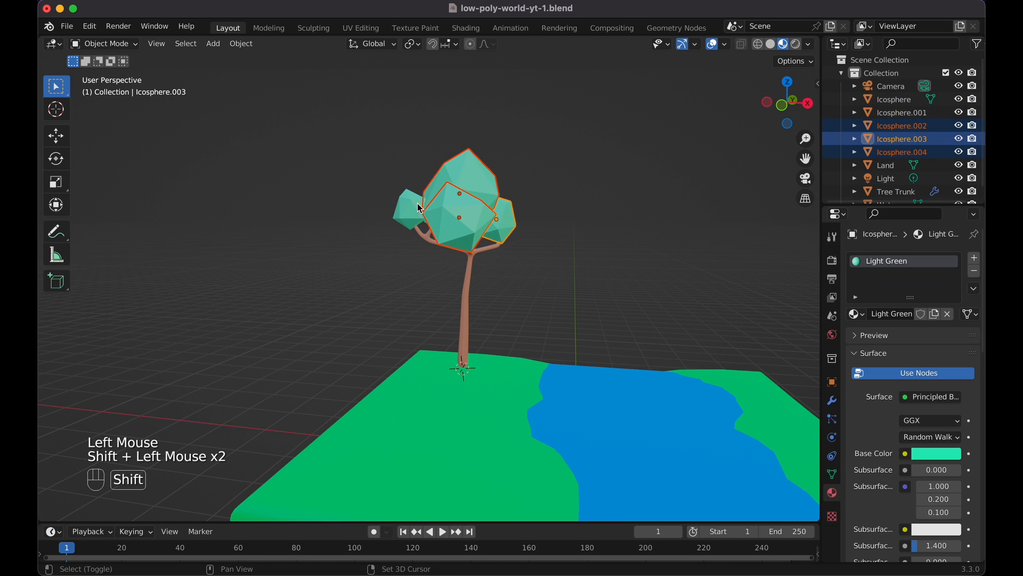
pyautogui.keyDown('shift'); pyautogui.click(433, 214); pyautogui.keyUp('shift')
pyautogui.hotkey('shift', 'z')
pyautogui.keyDown('shift'); pyautogui.click(435, 216); pyautogui.keyUp('shift')
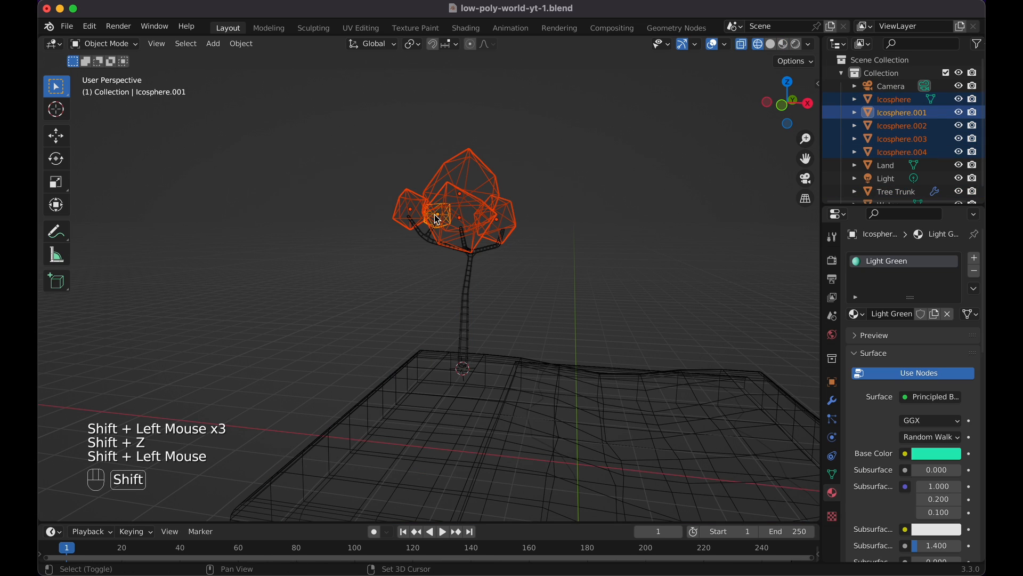
pyautogui.hotkey('shift', 'z')
pyautogui.keyDown('shift'); pyautogui.click(469, 267); pyautogui.keyUp('shift')
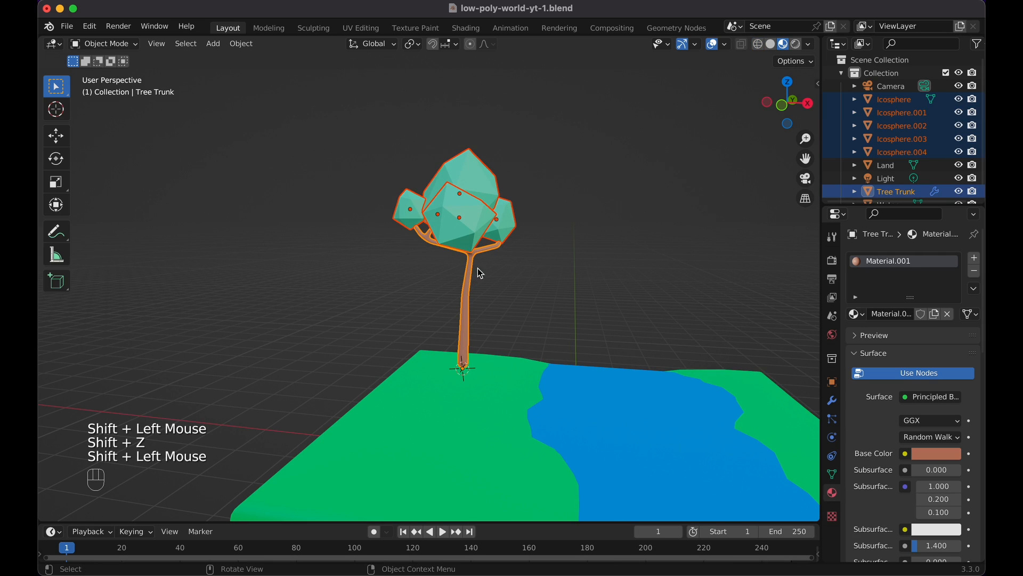
pyautogui.press('p')
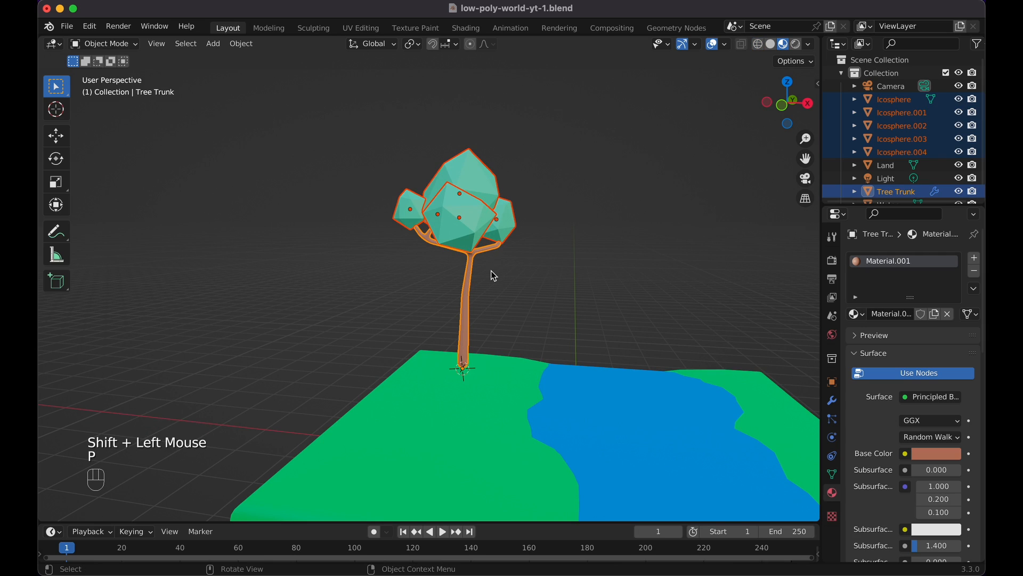
pyautogui.press('super+p')
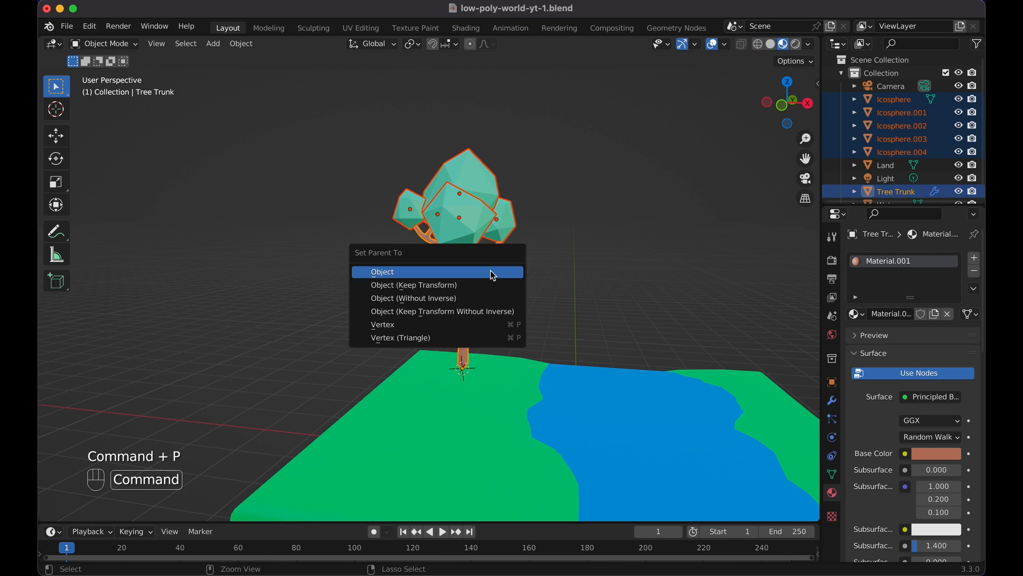
pyautogui.click(490, 270)
pyautogui.click(491, 274)
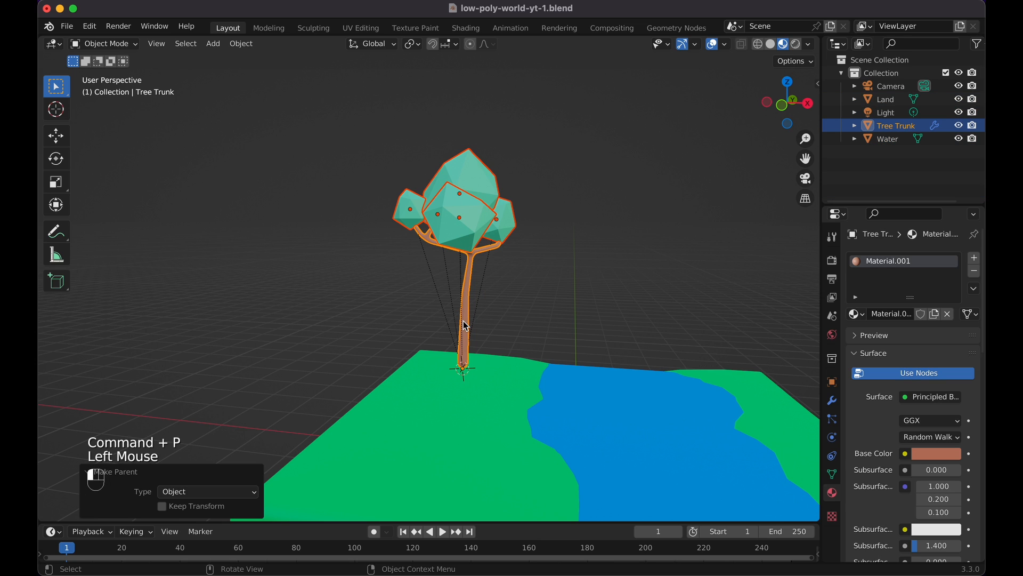
# Try moving the tree trunk and rotating it about the global Z axis to check that the foliage follows.
pyautogui.press('g')
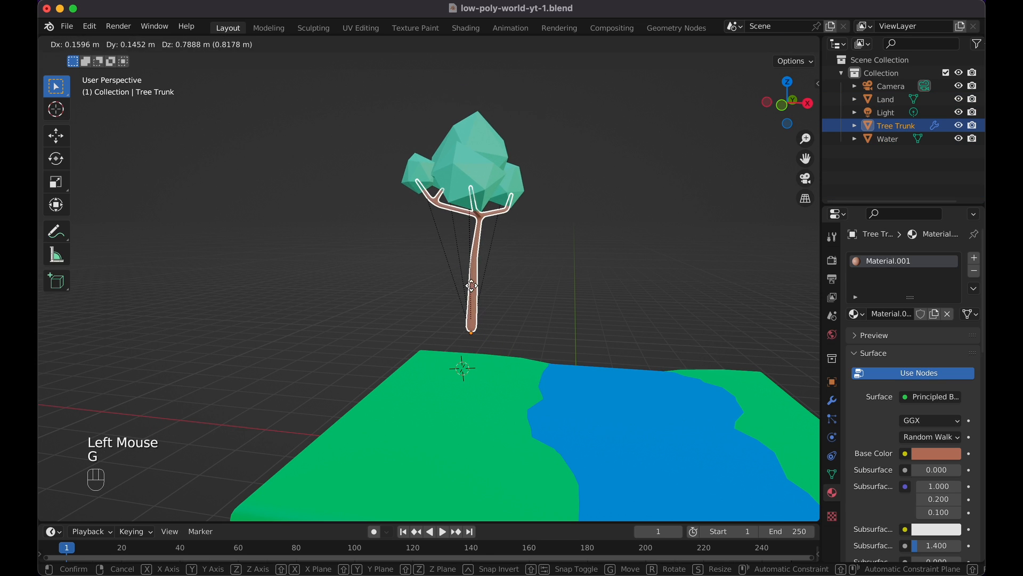
pyautogui.press('Escape')
pyautogui.press('r')
pyautogui.press('z')
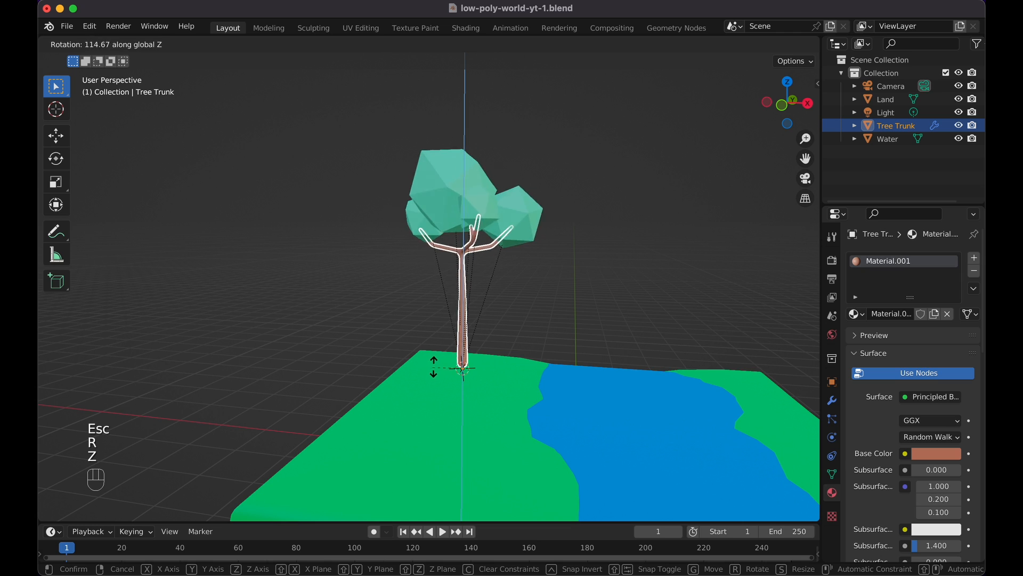
pyautogui.press('Escape')
# Lower the tree slightly along the global Z axis so the trunk's base sinks into the land, and deselect it.
pyautogui.press('g')
pyautogui.press('z')
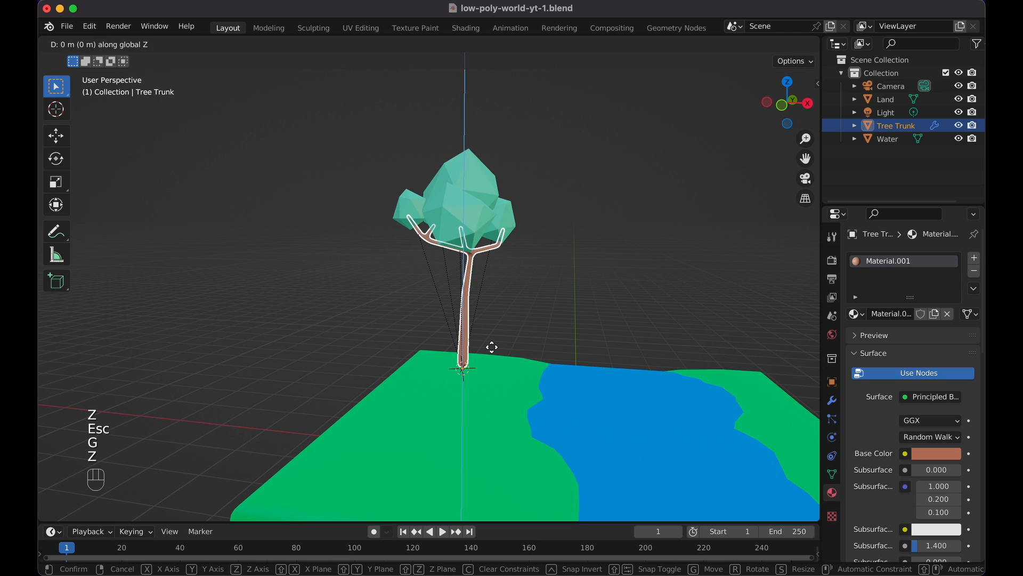
pyautogui.click(494, 361)
pyautogui.click(528, 332)
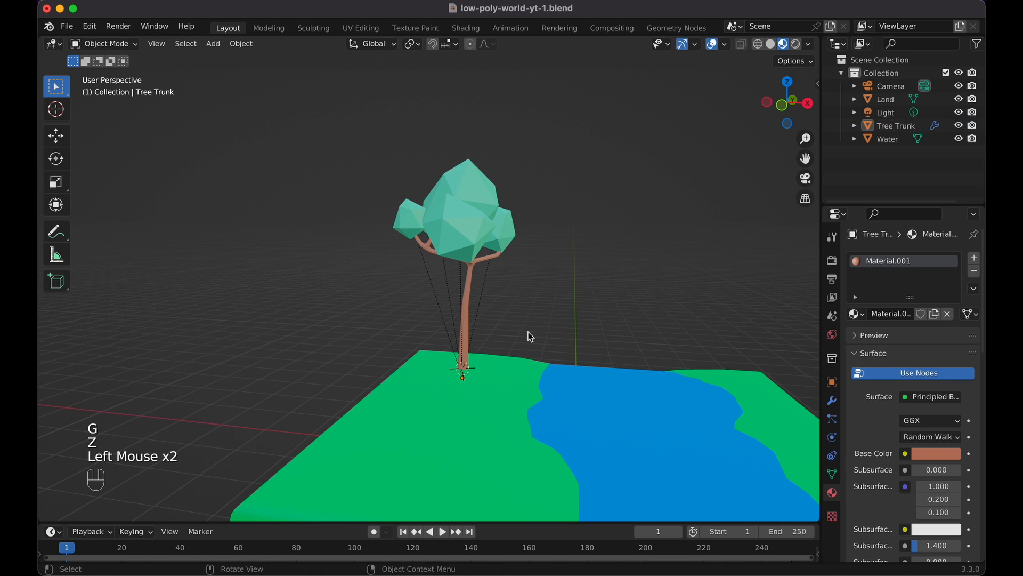
# Look through the scene camera and fly it backward with walk navigation until the whole land block and tree fit inside its frame.
pyautogui.hscroll(10, 529, 331)
pyautogui.scroll(-10, 529, 331)
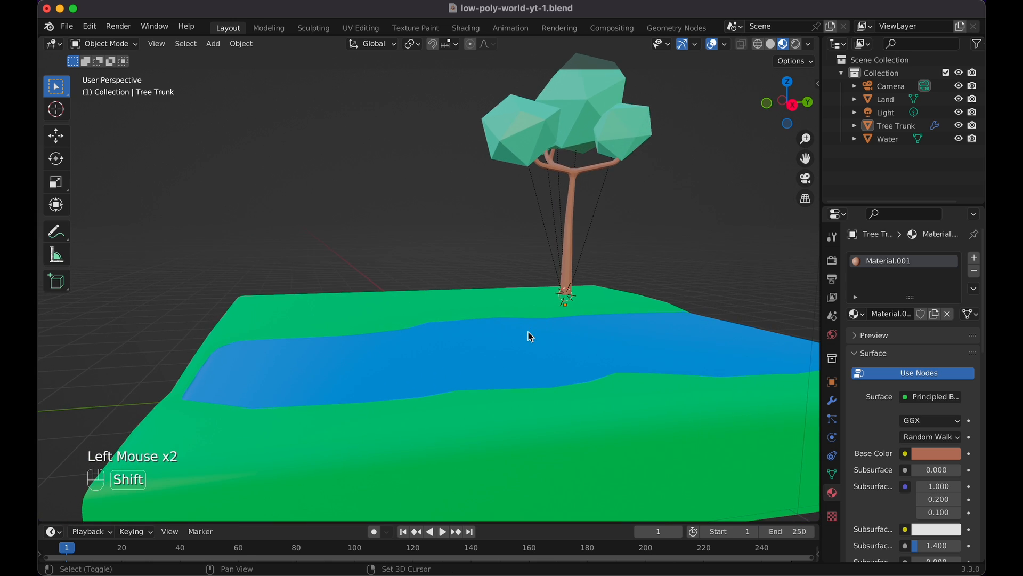
pyautogui.press('KP_0')
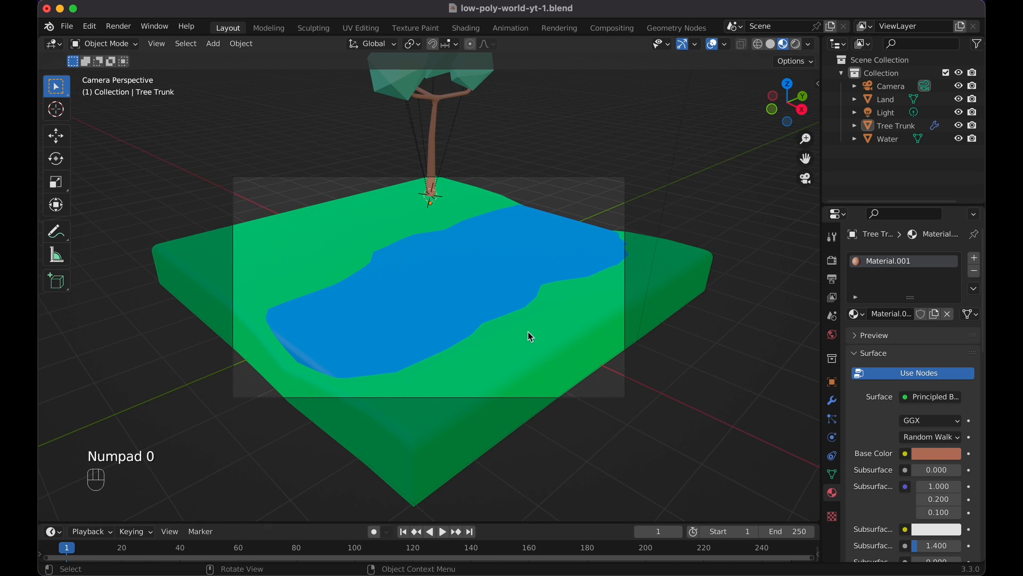
pyautogui.click(590, 176)
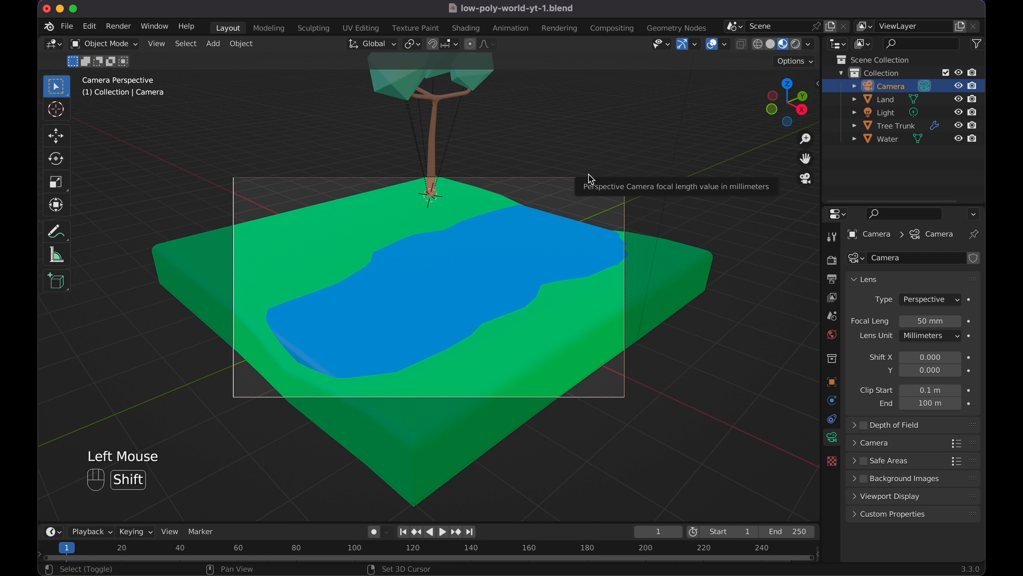
pyautogui.hotkey('shift', '`')
pyautogui.hotkey('shift', 's')
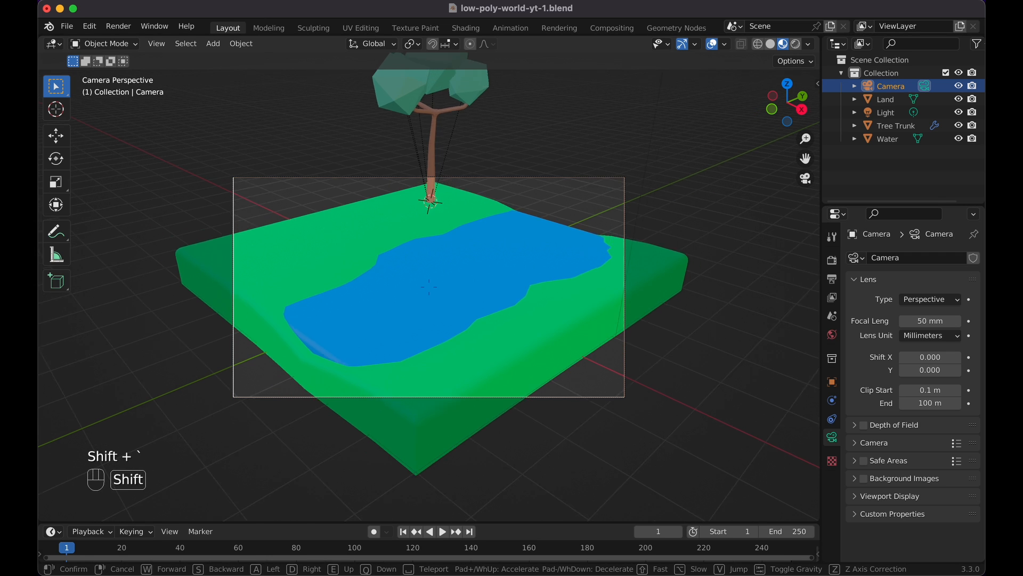
pyautogui.hotkey('shift', 's')
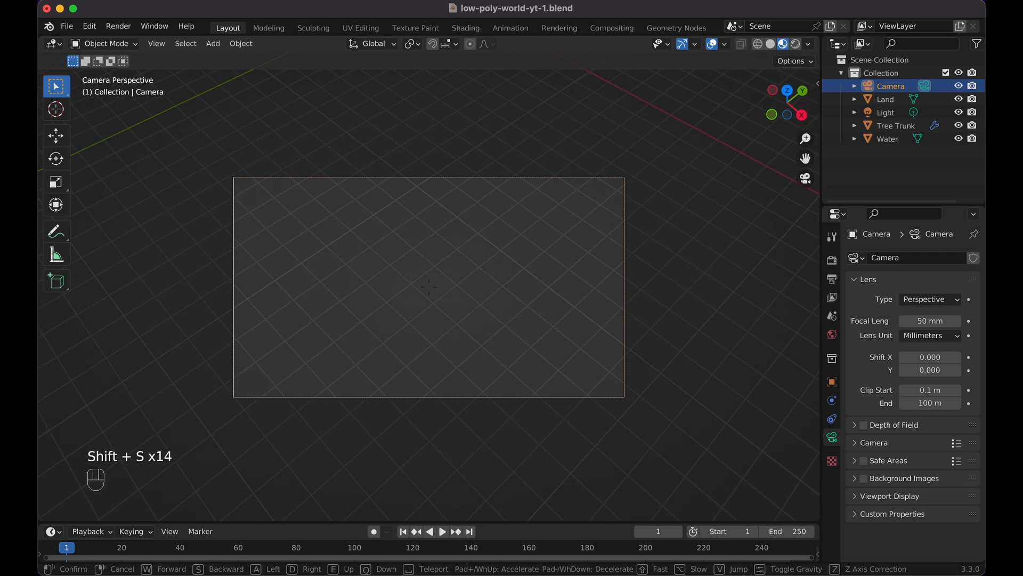
pyautogui.press('w')
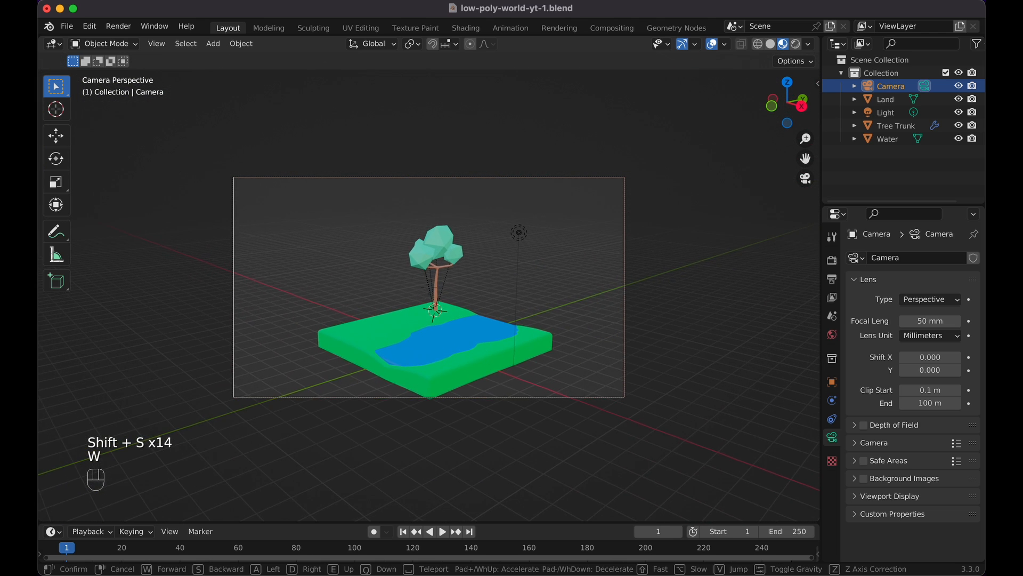
pyautogui.press('w')
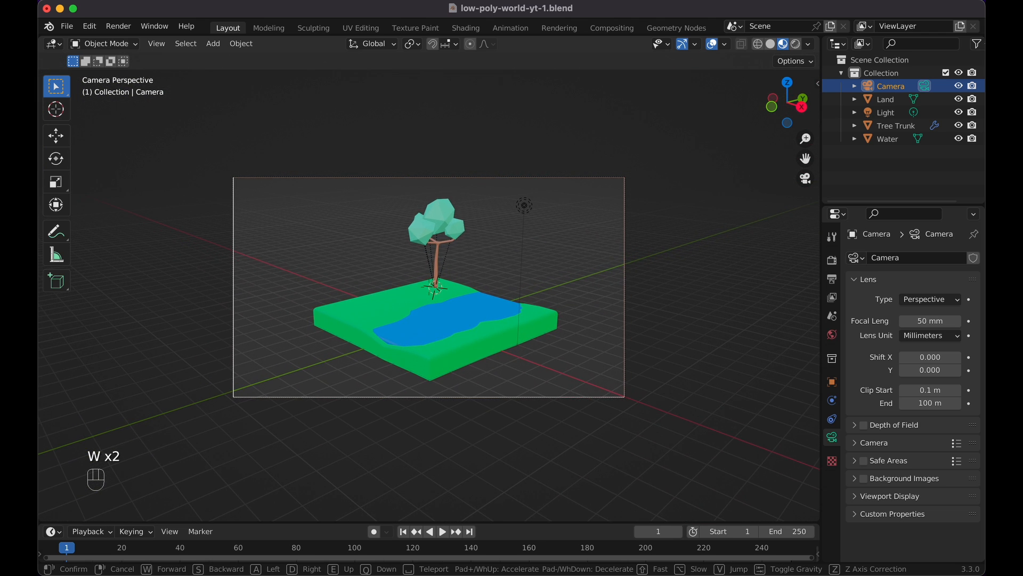
pyautogui.click(729, 272)
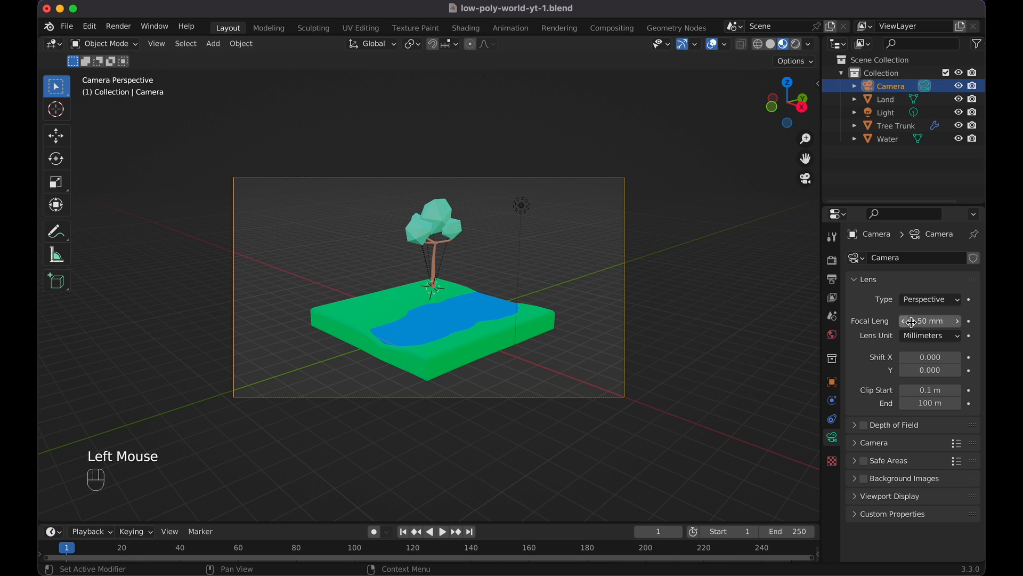
# Switch the camera lens to Orthographic and set its orthographic scale to 17.114.
pyautogui.click(939, 301)
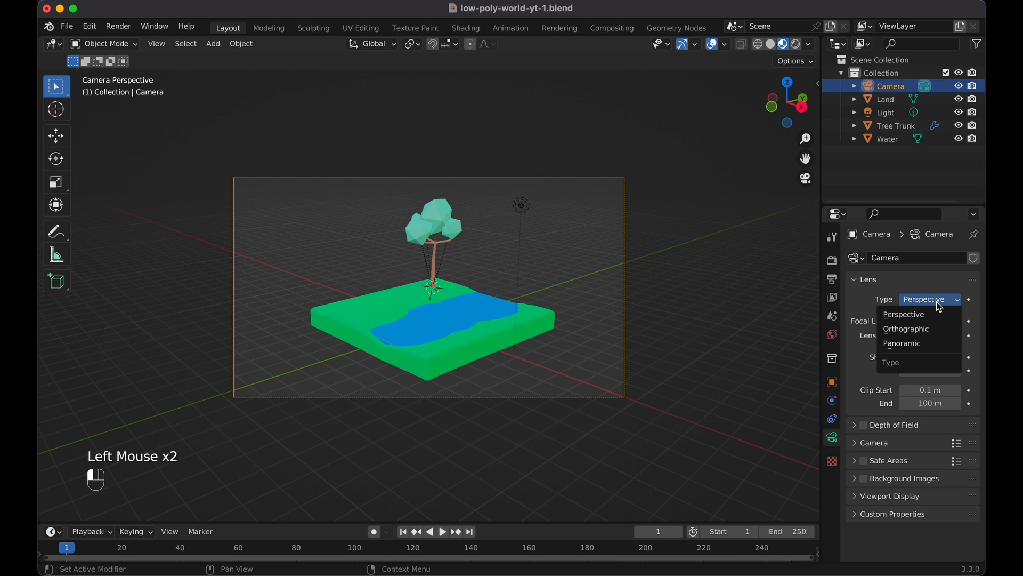
pyautogui.click(931, 328)
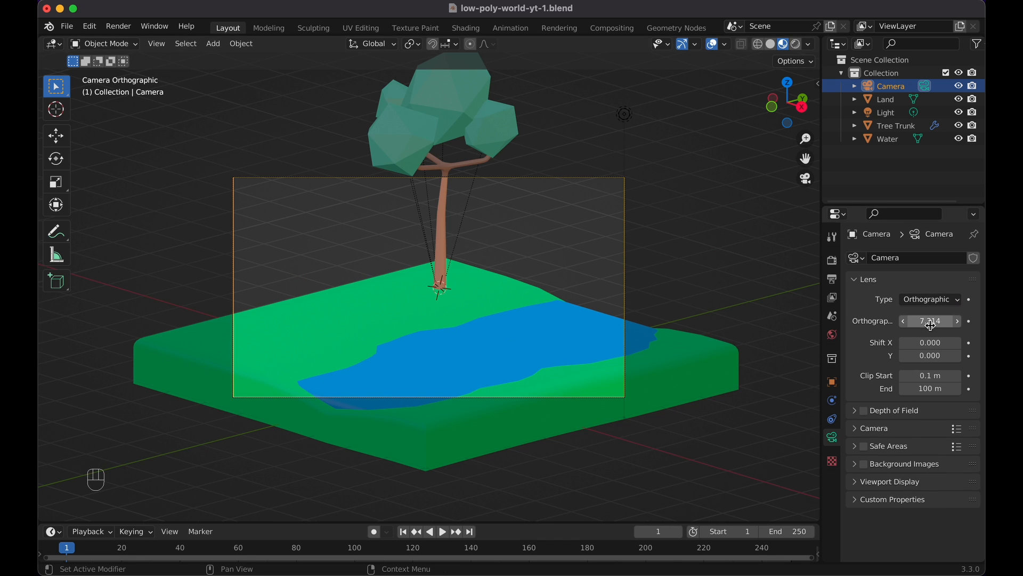
pyautogui.moveTo(932, 324); pyautogui.dragTo(960, 321)
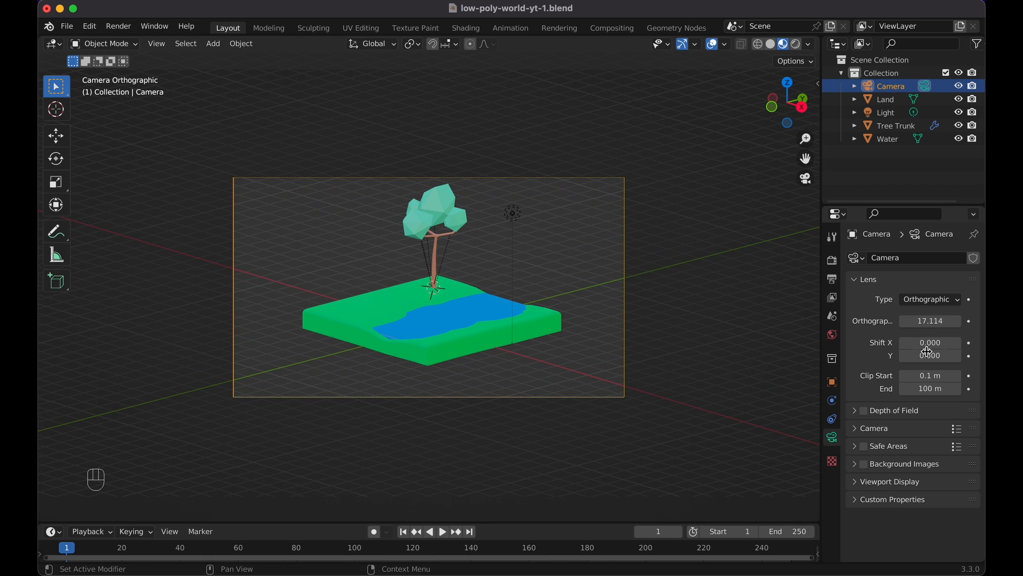
# Shift the camera vertically by about 0.02 so the land and tree sit nearer the middle of the frame.
pyautogui.moveTo(928, 351); pyautogui.dragTo(928, 356)
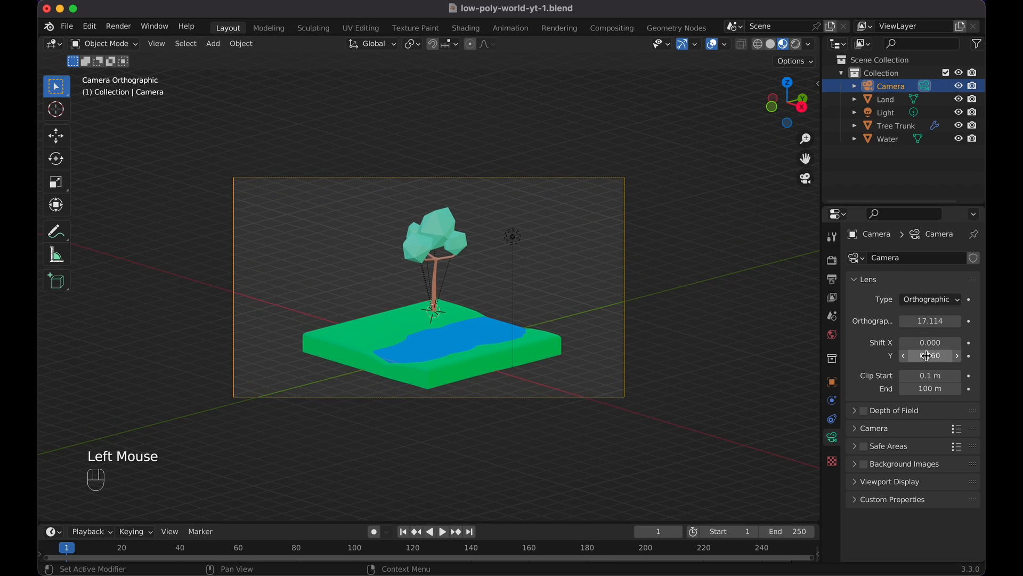
pyautogui.click(905, 356)
pyautogui.click(905, 356)
pyautogui.click(905, 356)
pyautogui.click(905, 356)
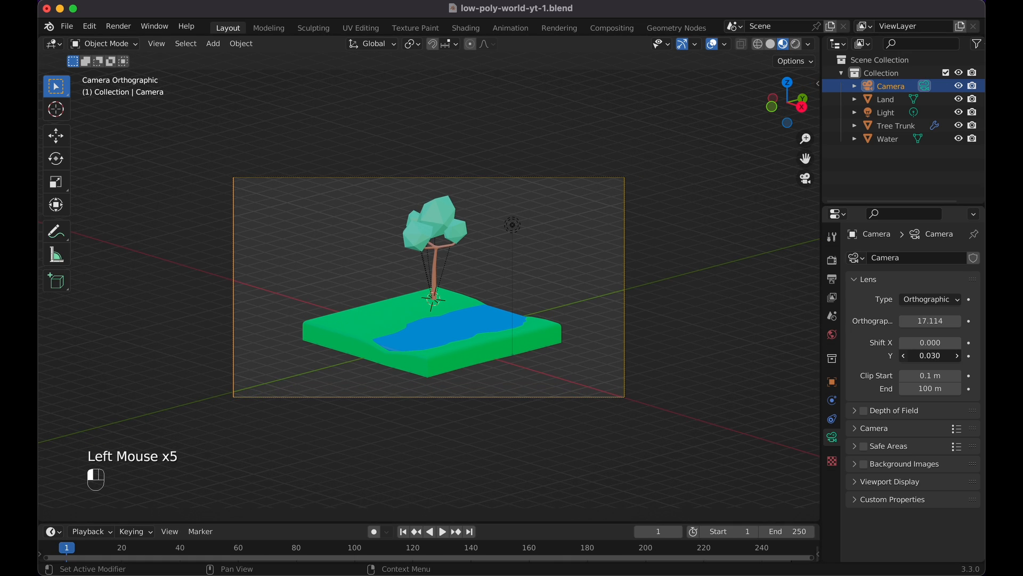
# Scale the trunk and all its foliage together to about 0.71 of their size, and deselect the tree.
pyautogui.click(434, 288)
pyautogui.press('s')
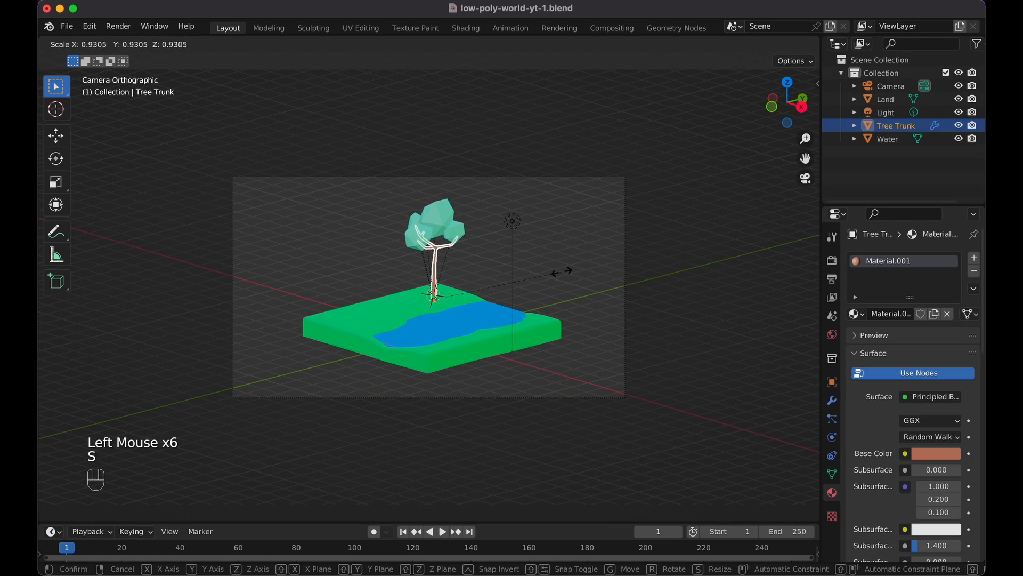
pyautogui.press('Escape')
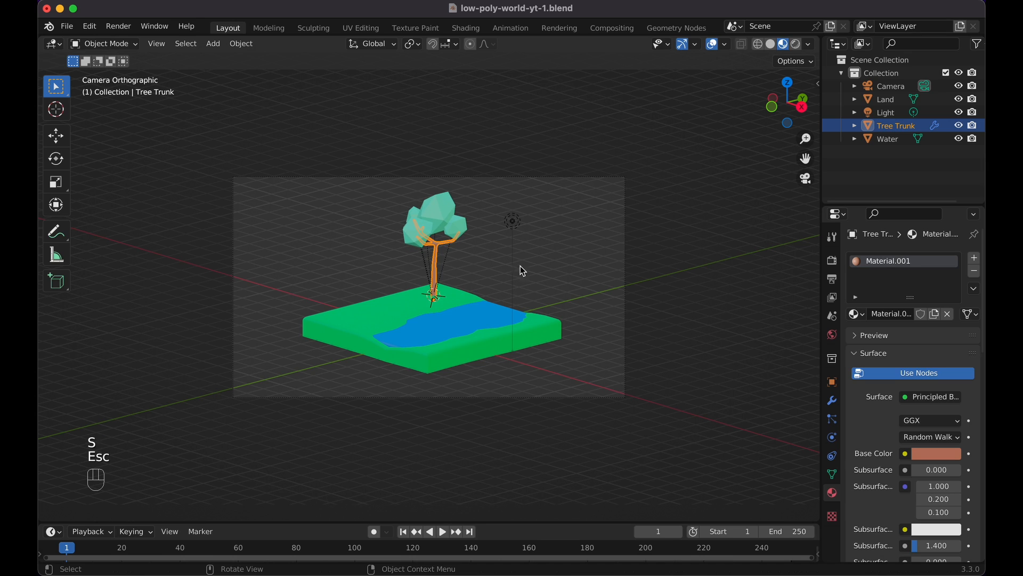
pyautogui.moveTo(394, 201); pyautogui.dragTo(477, 262)
pyautogui.press('s')
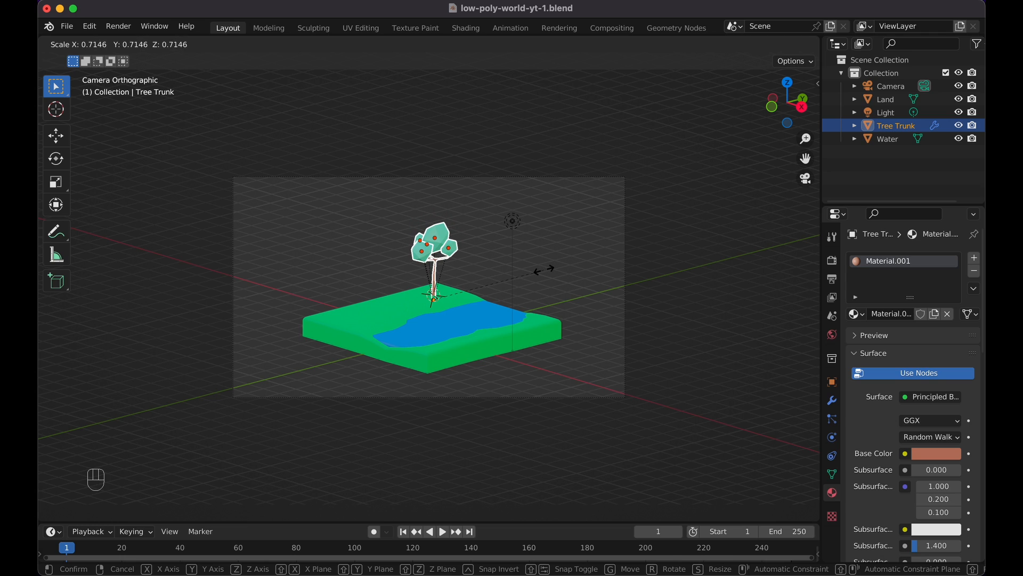
pyautogui.click(543, 270)
pyautogui.click(568, 253)
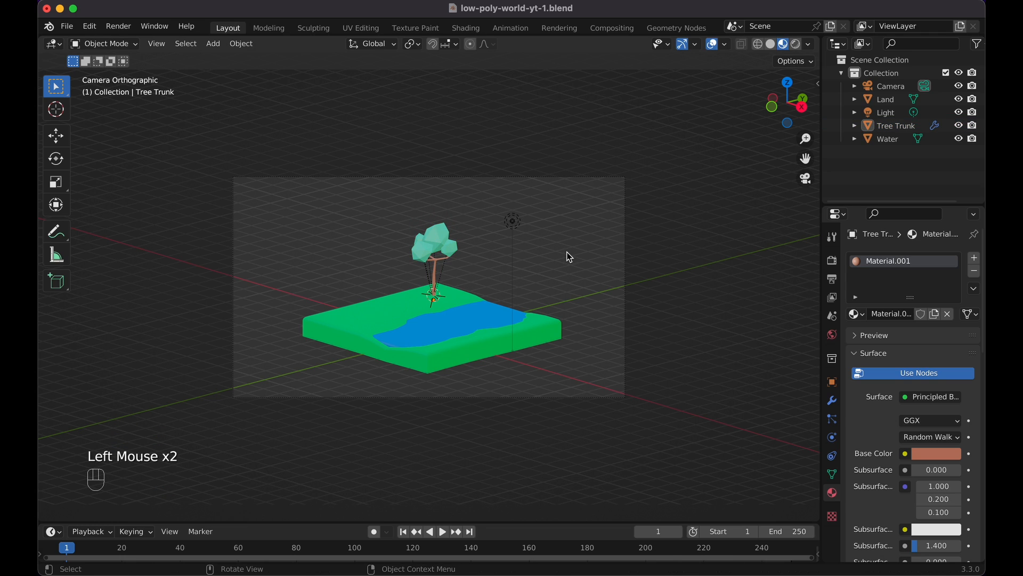
# Set the camera's vertical shift to -0.030.
pyautogui.click(604, 405)
pyautogui.click(905, 356)
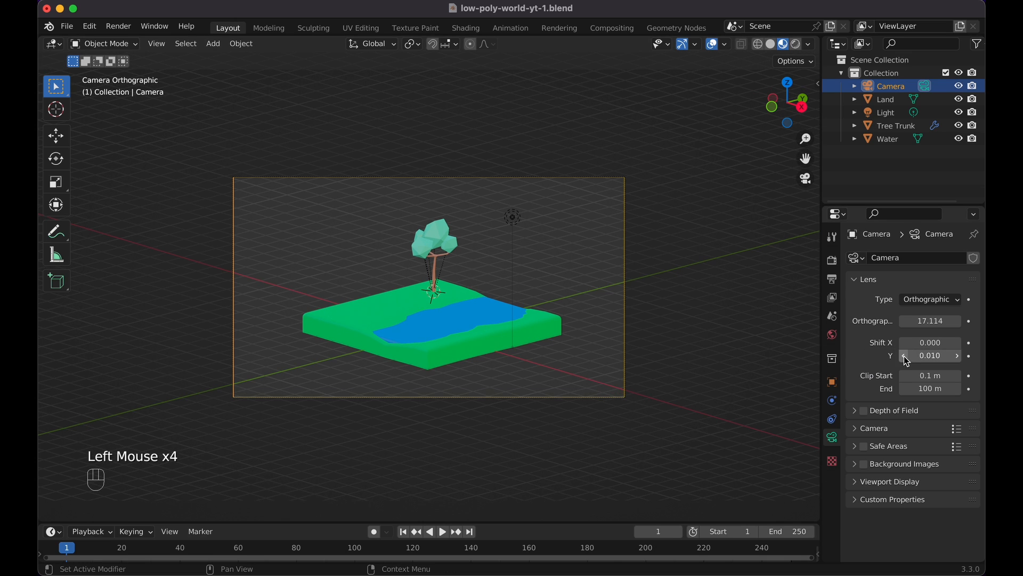
pyautogui.click(905, 356)
pyautogui.click(905, 356)
pyautogui.click(906, 356)
pyautogui.click(905, 357)
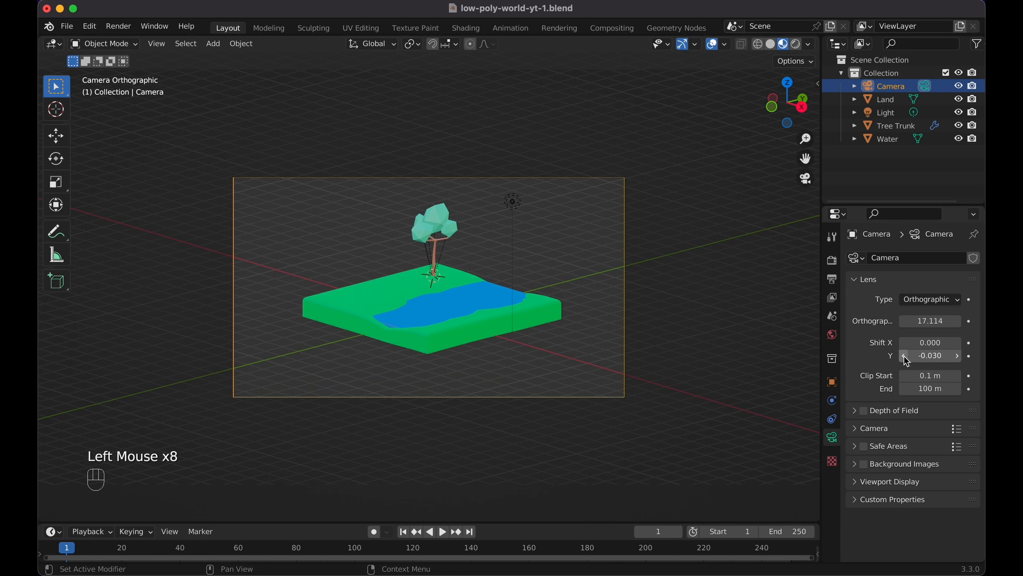
# Set the camera's orthographic scale to 14.714 and its horizontal shift to 0.010, and deselect the camera.
pyautogui.click(904, 321)
pyautogui.click(904, 321)
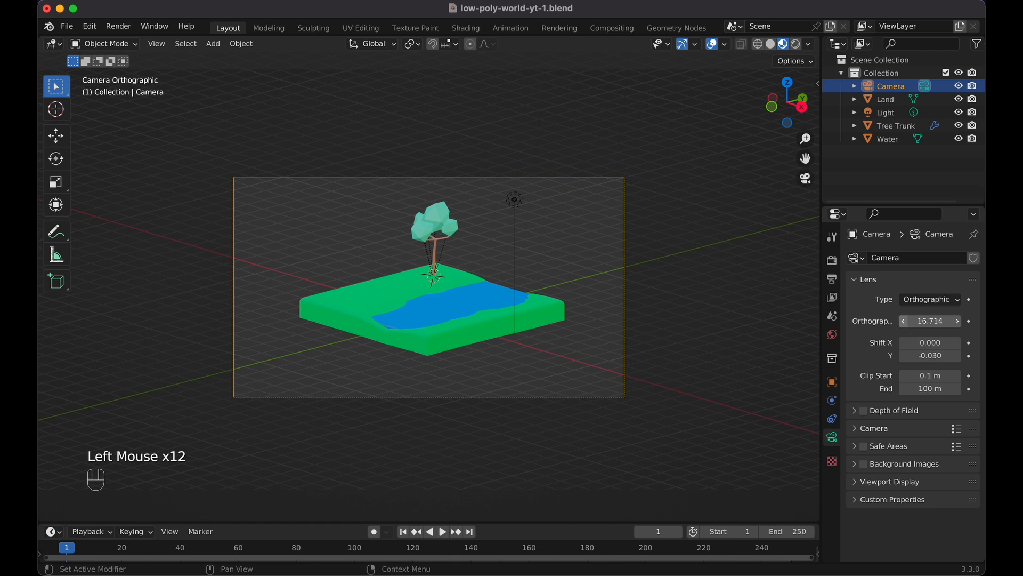
pyautogui.click(905, 322)
pyautogui.click(904, 322)
pyautogui.click(904, 321)
pyautogui.click(904, 322)
pyautogui.click(904, 321)
pyautogui.click(904, 321)
pyautogui.click(905, 321)
pyautogui.click(905, 321)
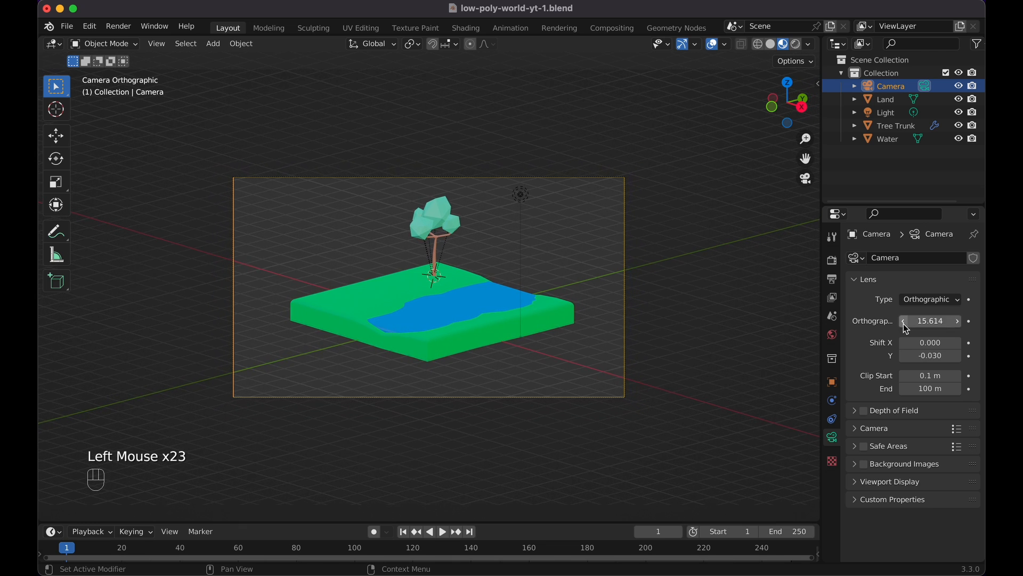
pyautogui.click(904, 322)
pyautogui.click(904, 322)
pyautogui.click(905, 322)
pyautogui.click(905, 321)
pyautogui.click(905, 321)
pyautogui.click(904, 322)
pyautogui.click(904, 321)
pyautogui.click(905, 322)
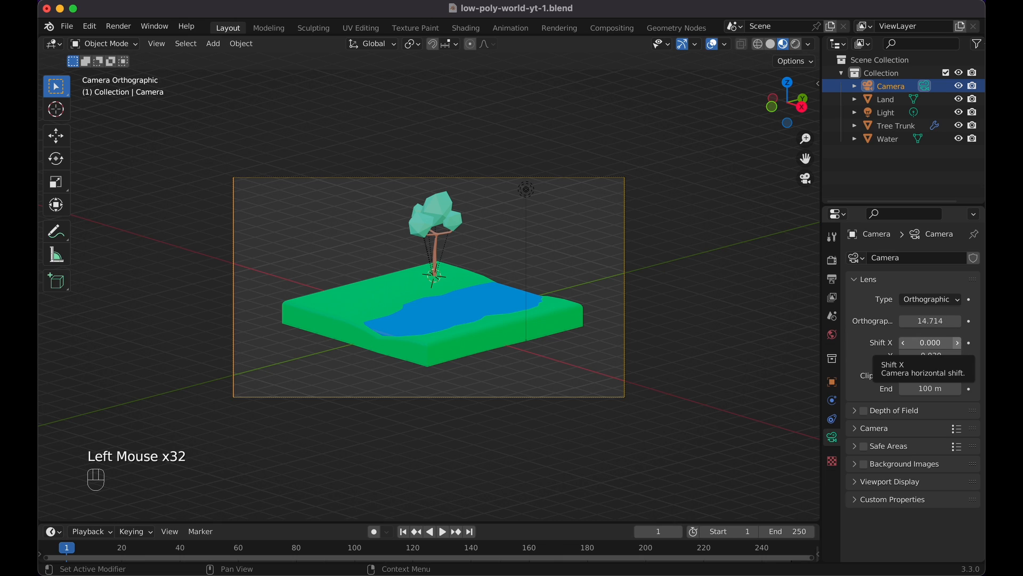
pyautogui.click(962, 347)
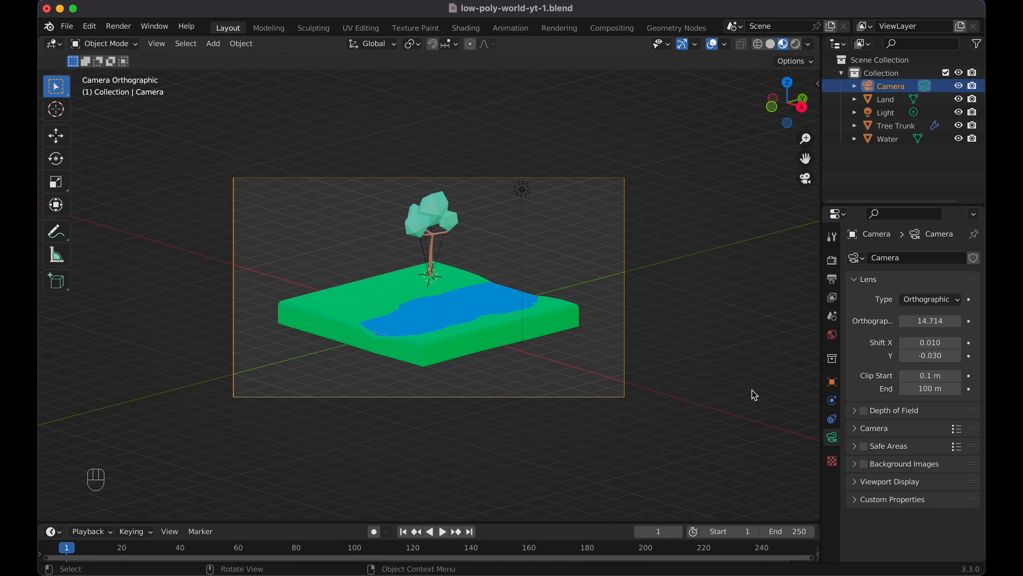
pyautogui.click(674, 312)
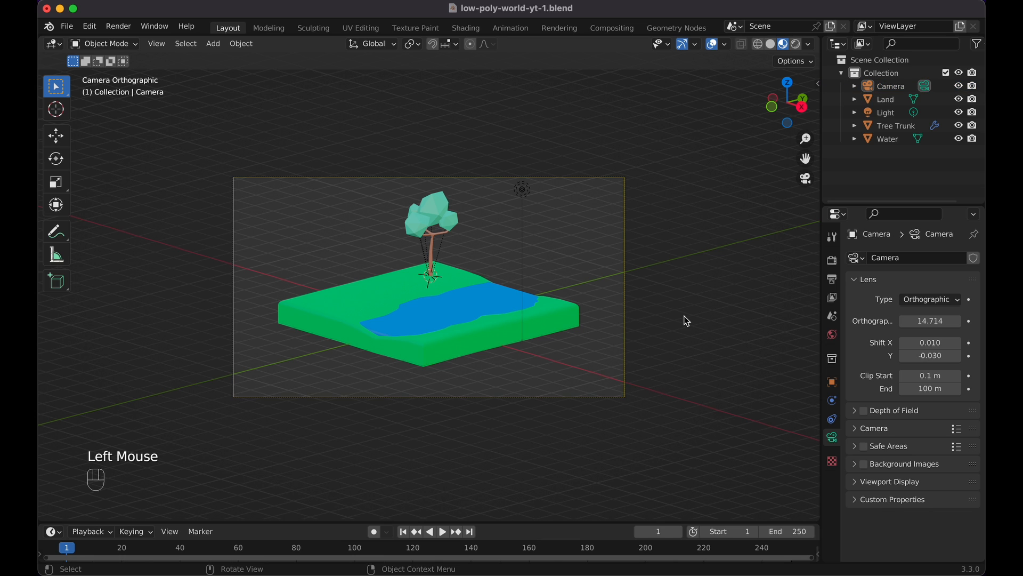
# Leave the camera view, duplicate the trunk with all its foliage, and place the copy about 5.35 m away in the negative global Y direction.
pyautogui.press('KP_0')
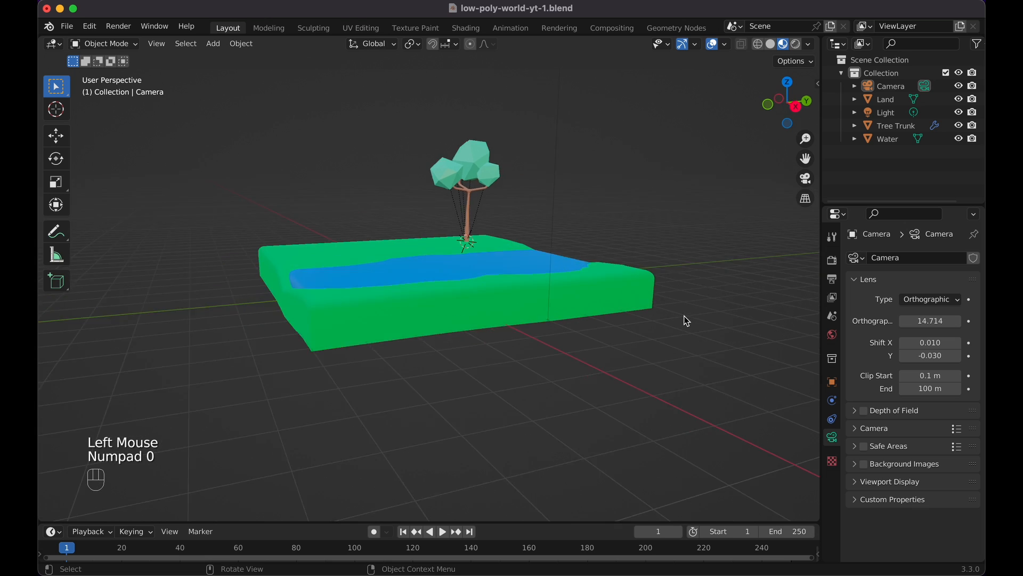
pyautogui.scroll(5, 507, 251)
pyautogui.scroll(-4, 507, 252)
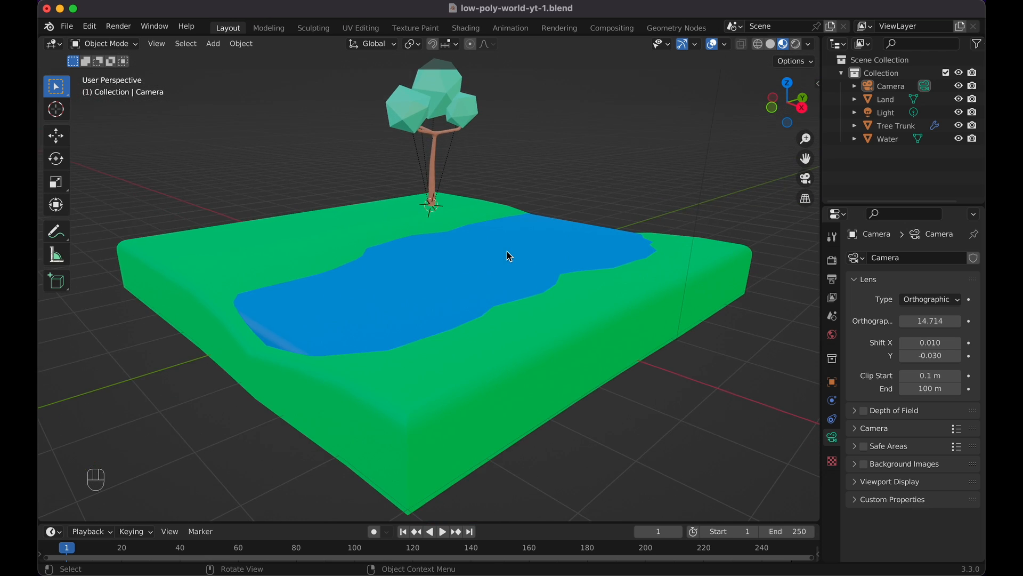
pyautogui.hscroll(-4, 507, 251)
pyautogui.scroll(-5, 507, 251)
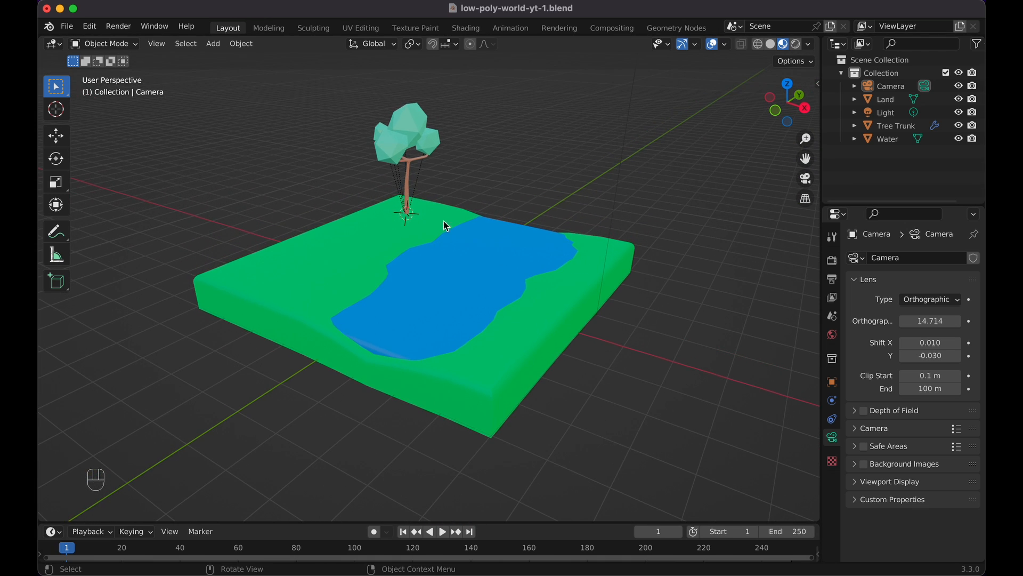
pyautogui.click(407, 207)
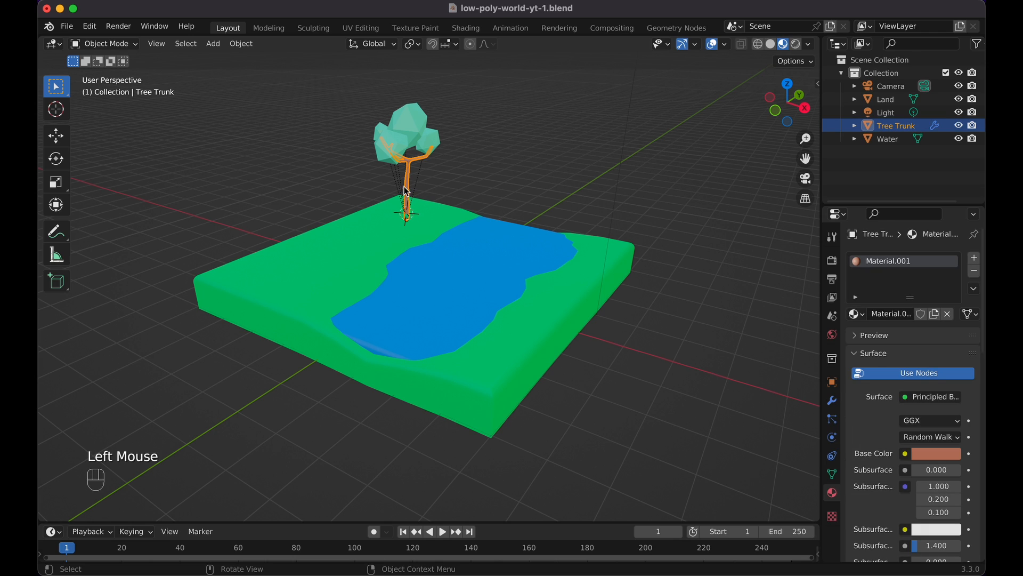
pyautogui.keyDown('shift'); pyautogui.moveTo(364, 96); pyautogui.dragTo(462, 161); pyautogui.keyUp('shift')
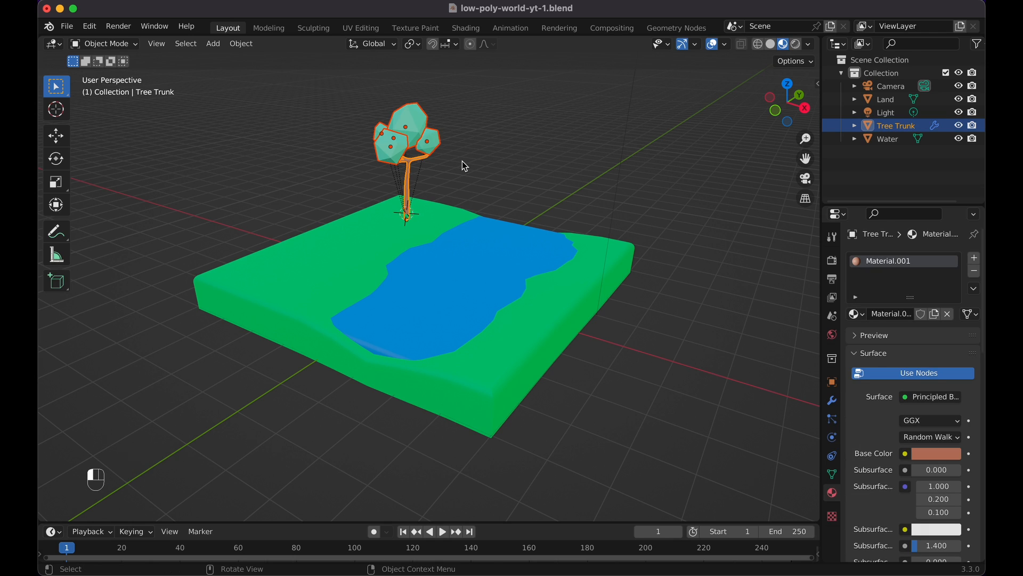
pyautogui.hotkey('shift', 'd')
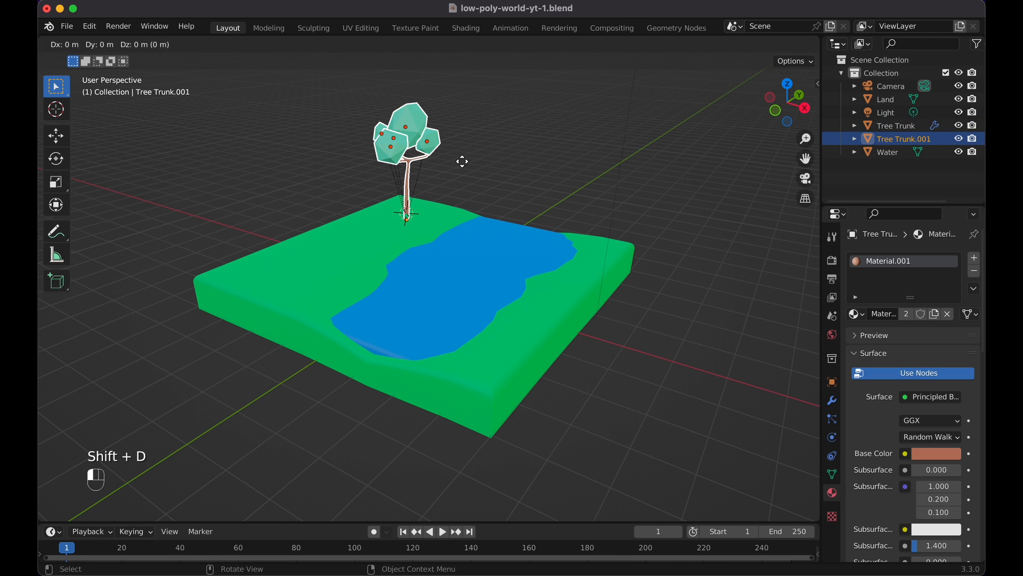
pyautogui.press('y')
pyautogui.press('g')
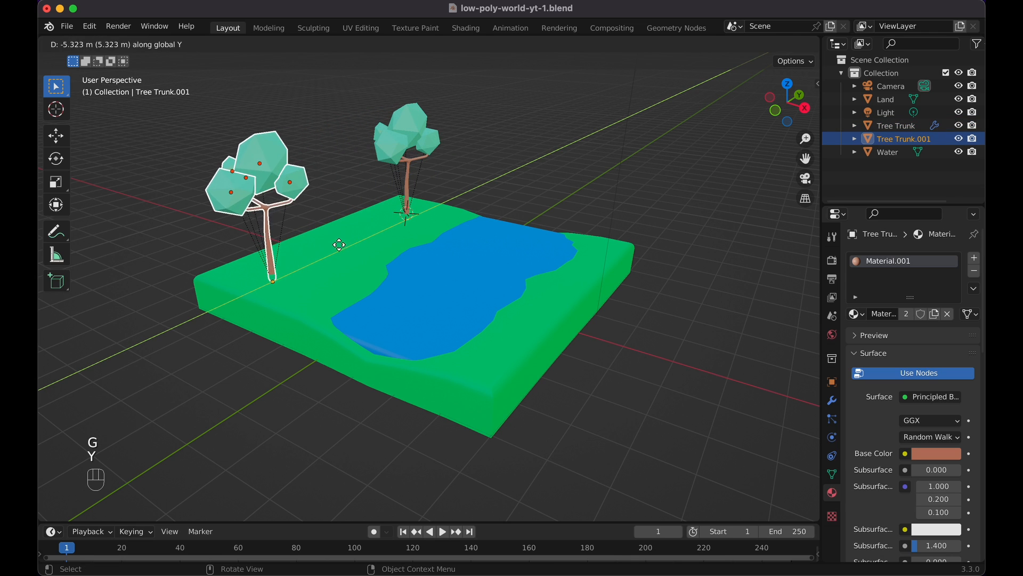
pyautogui.click(339, 245)
# Rotate the duplicated tree -77.3° about the global Z axis and scale it down slightly.
pyautogui.press('r')
pyautogui.press('z')
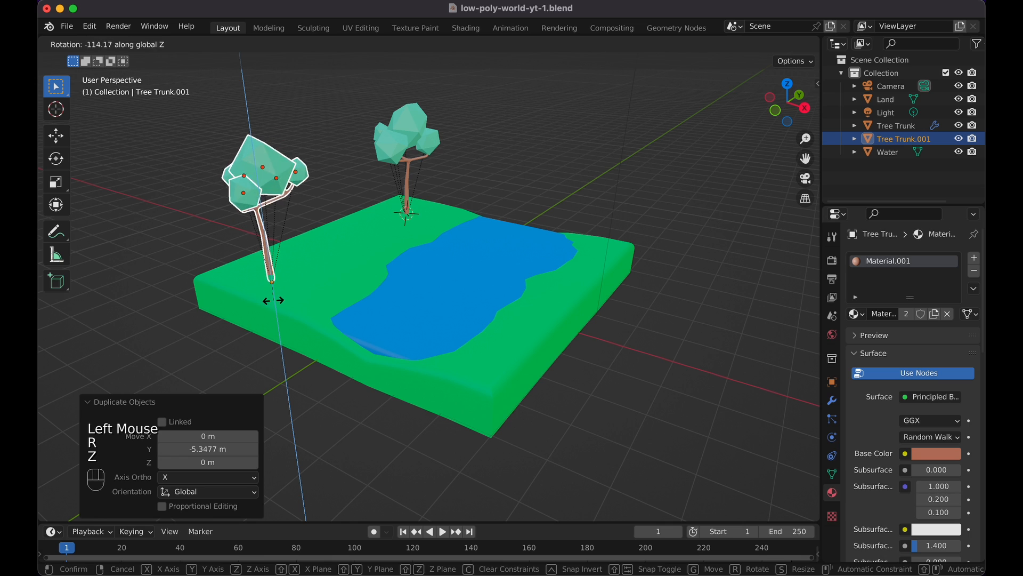
pyautogui.click(286, 300)
pyautogui.press('s')
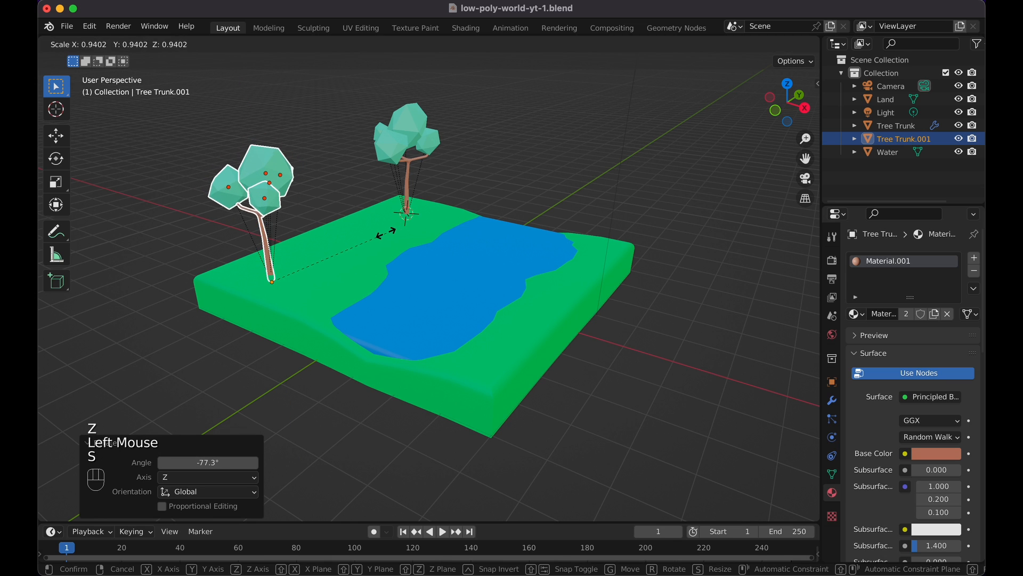
pyautogui.click(378, 233)
# Add a new material to a foliage icosphere of the duplicated tree with a yellow base color (H 0.152, S 0.699, V 0.800).
pyautogui.click(273, 206)
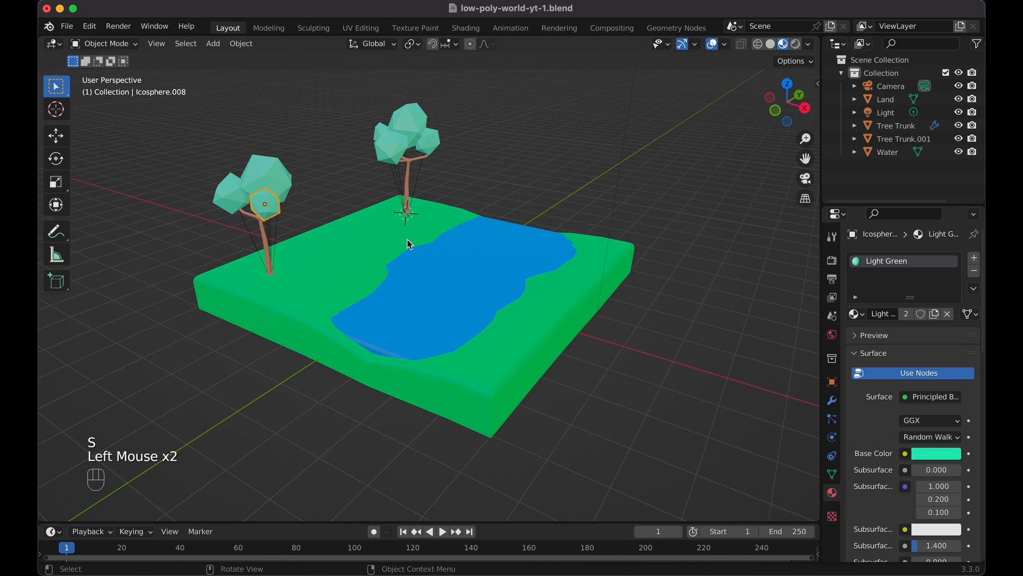
pyautogui.click(975, 261)
pyautogui.click(897, 344)
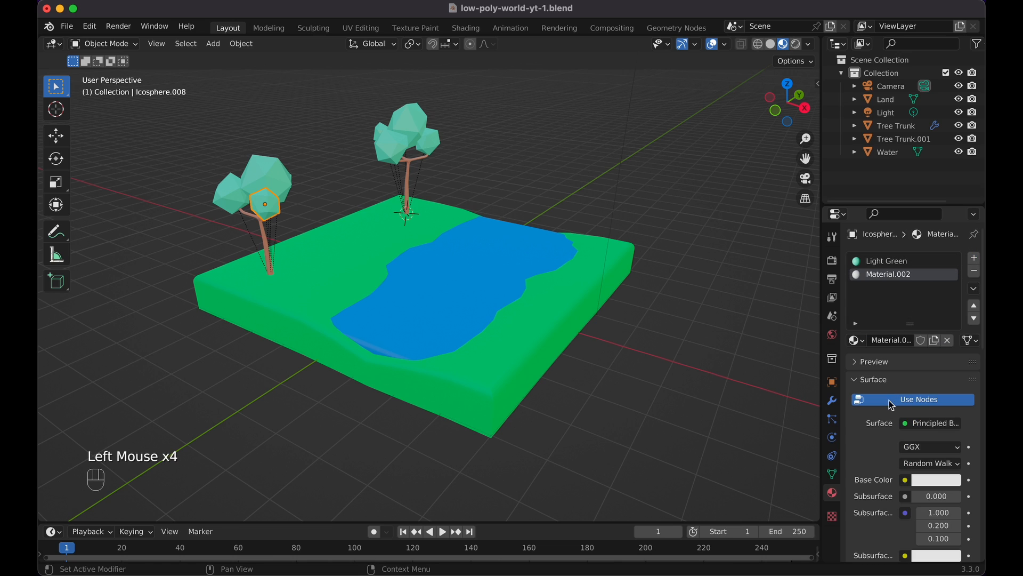
pyautogui.click(931, 484)
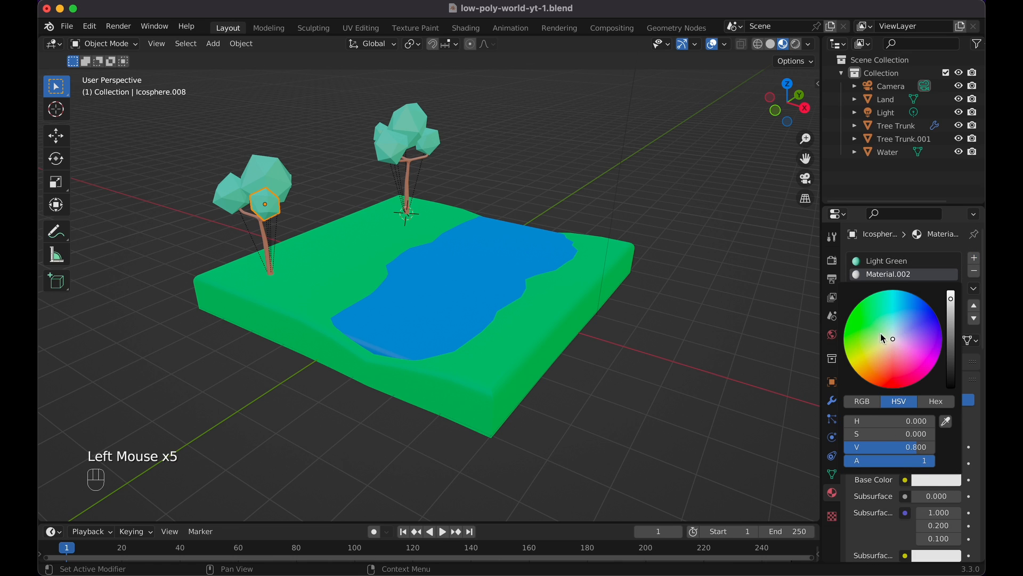
pyautogui.moveTo(883, 338)
pyautogui.mouseDown()
pyautogui.moveTo(875, 318)
pyautogui.moveTo(888, 310)
pyautogui.moveTo(880, 350)
pyautogui.mouseUp()
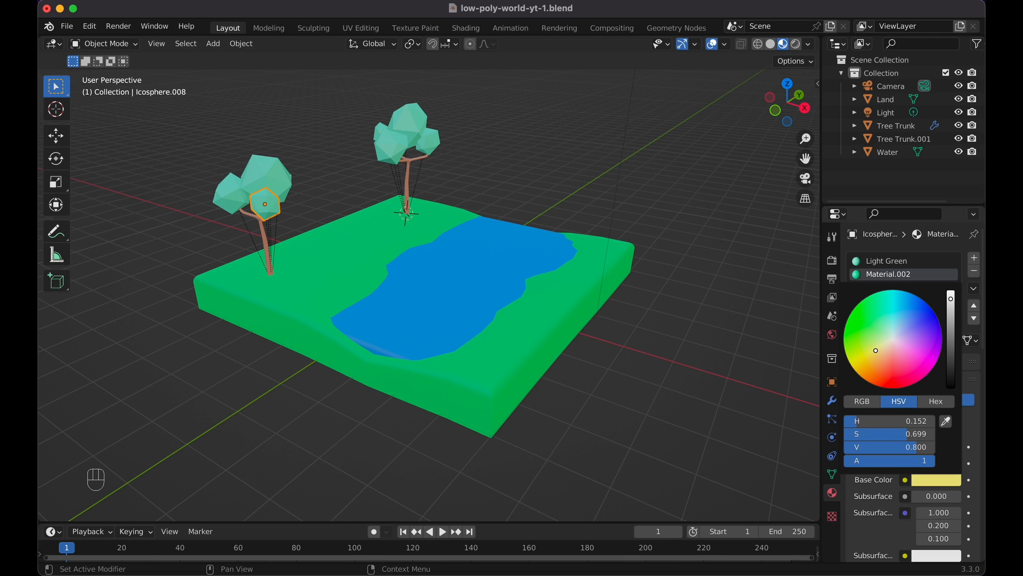
# Assign the yellow material to all faces of the foliage mesh in Edit Mode, and deselect the object.
pyautogui.press('Tab')
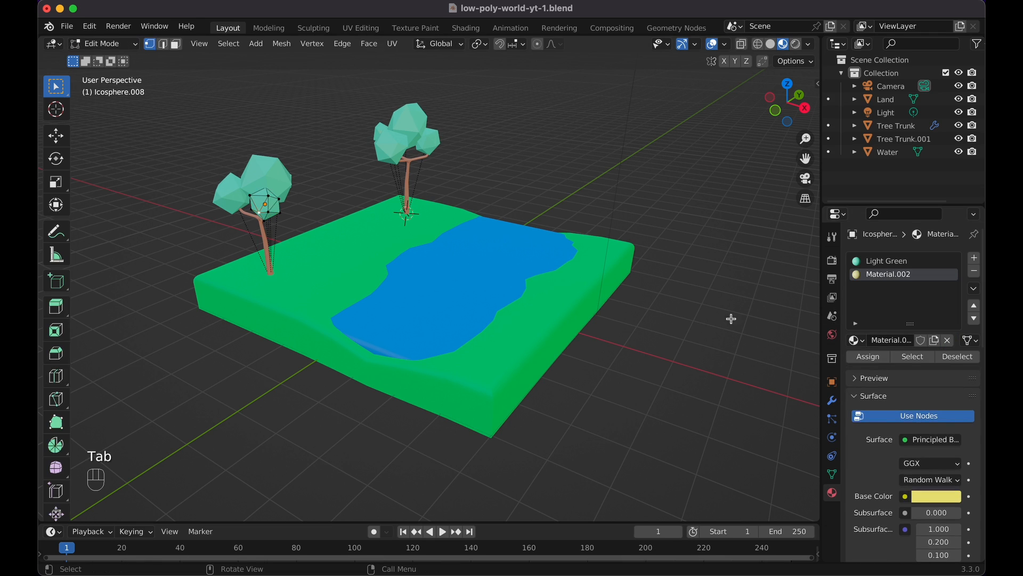
pyautogui.click(868, 356)
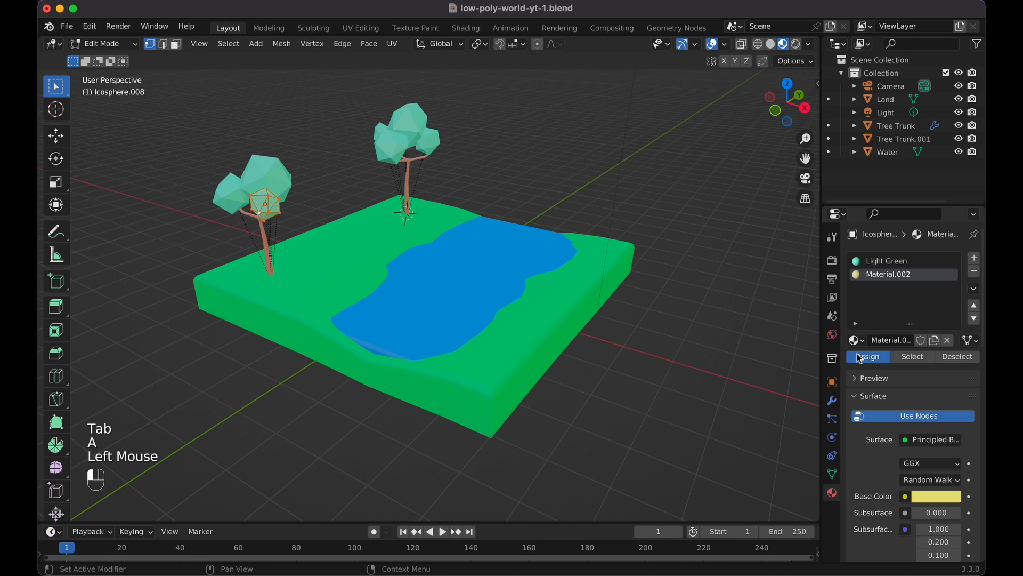
pyautogui.press('Tab')
pyautogui.click(728, 272)
# Duplicate the yellow tree's trunk with all its foliage, and place the copy about 1.46 m away along the positive global Y axis.
pyautogui.scroll(-10, 725, 266)
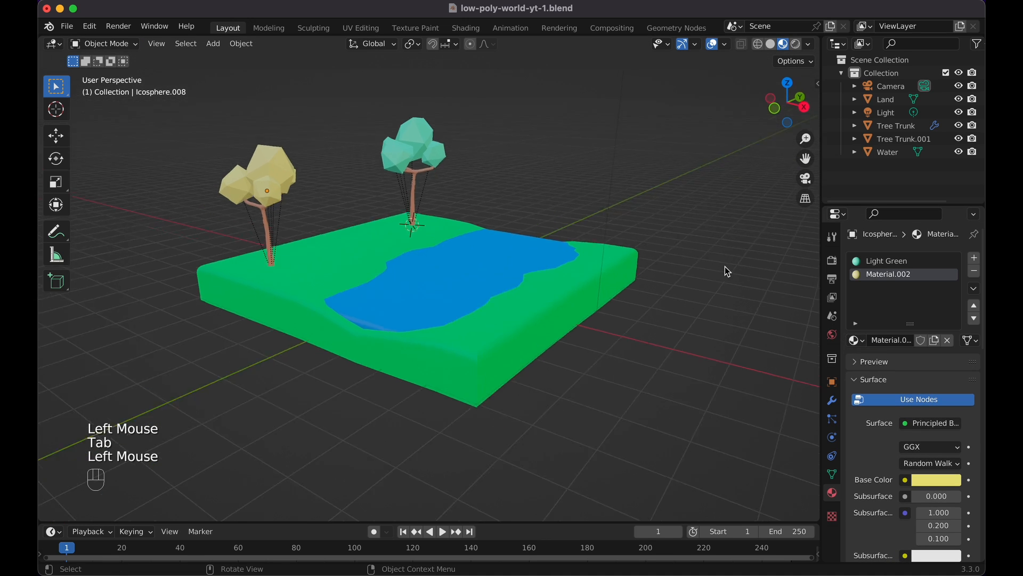
pyautogui.scroll(10, 726, 267)
pyautogui.hscroll(5, 725, 266)
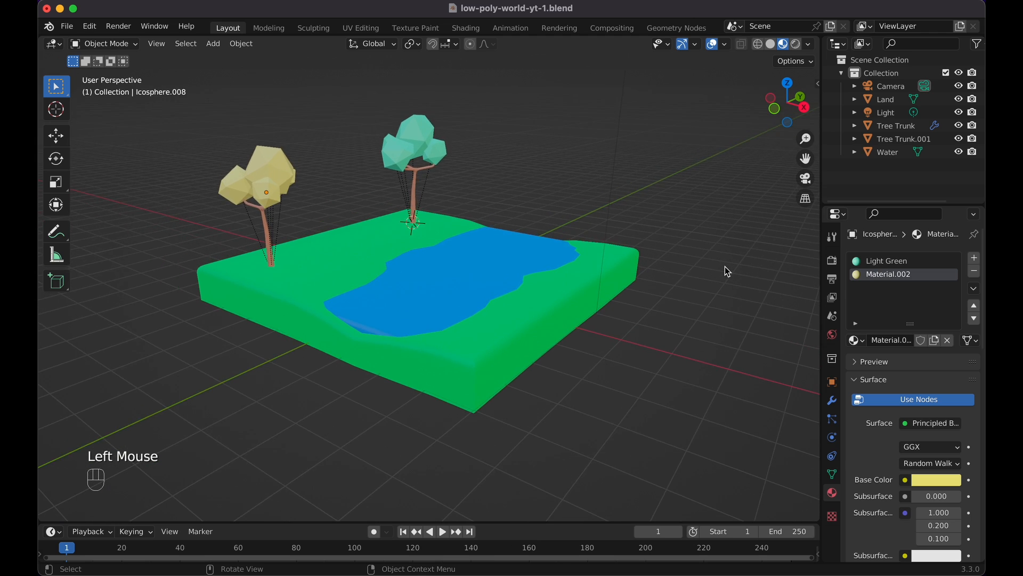
pyautogui.hscroll(-5, 724, 266)
pyautogui.hscroll(5, 725, 267)
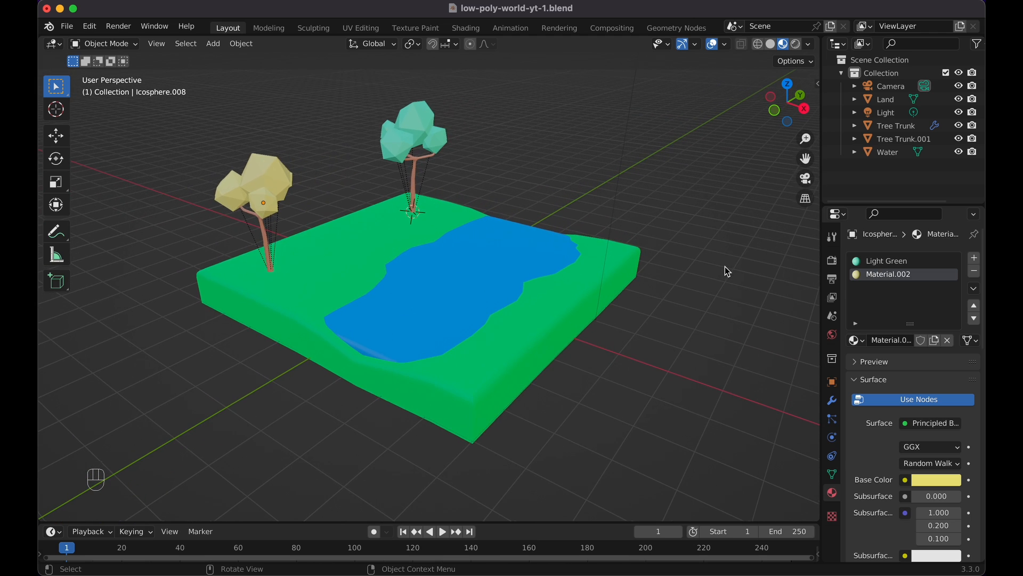
pyautogui.click(271, 260)
pyautogui.keyDown('shift'); pyautogui.moveTo(205, 156); pyautogui.dragTo(293, 219); pyautogui.keyUp('shift')
pyautogui.hotkey('shift', 'd')
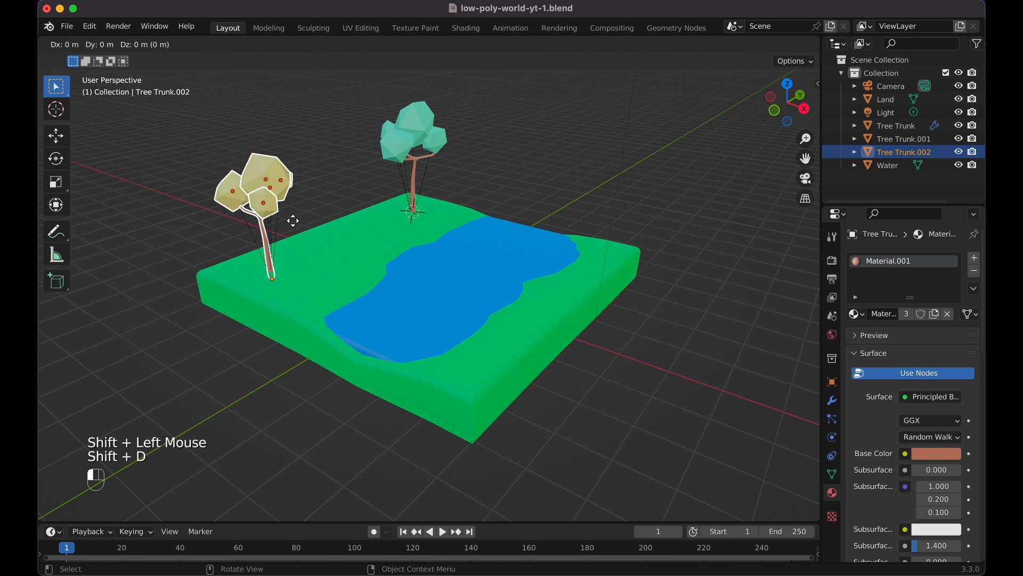
pyautogui.press('g')
pyautogui.press('y')
pyautogui.click(342, 211)
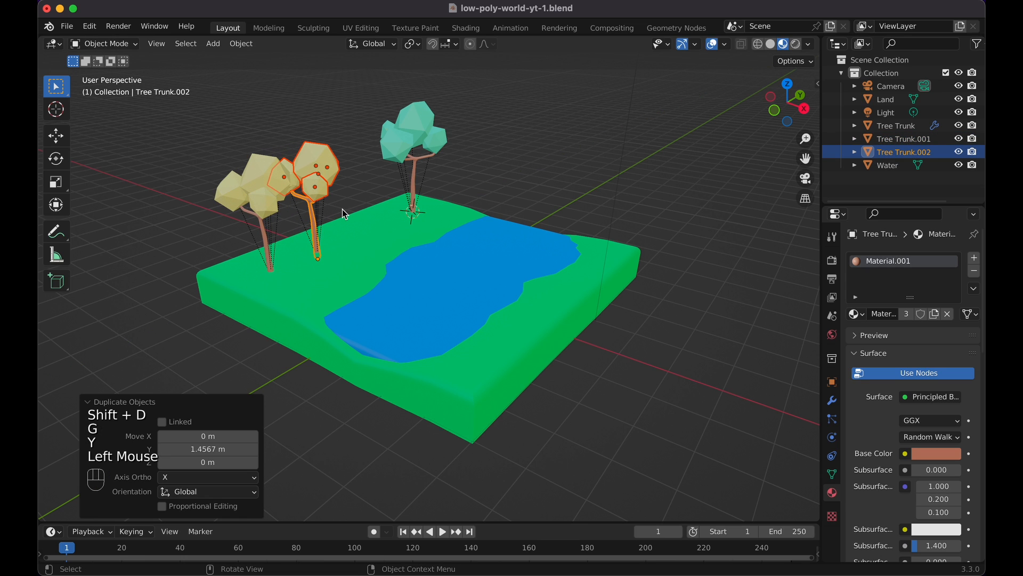
# In the top view, move the duplicated yellow tree closer to the water and scale it to 0.665.
pyautogui.press('KP_7')
pyautogui.press('g')
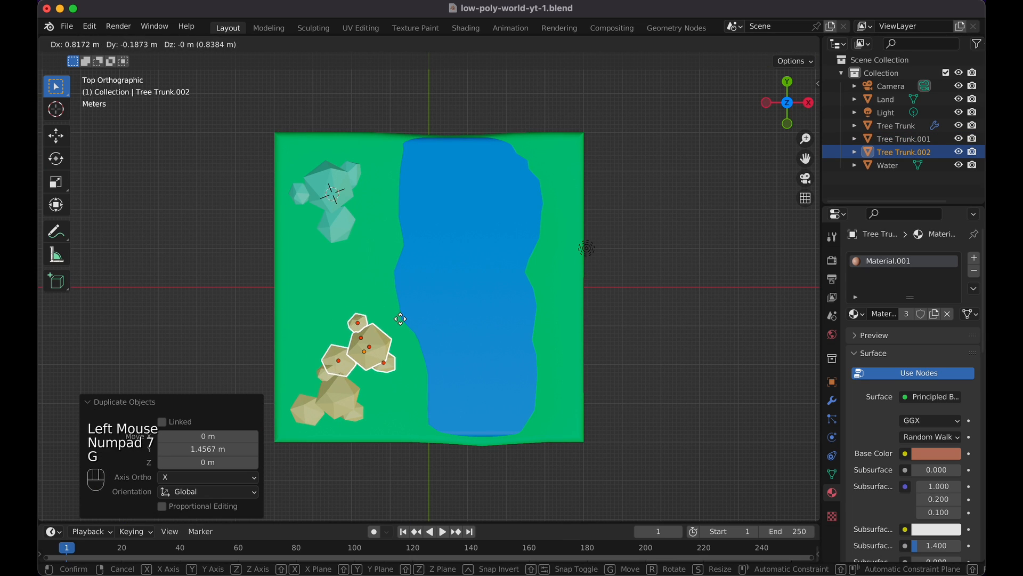
pyautogui.click(400, 315)
pyautogui.press('s')
pyautogui.click(388, 322)
# Rotate the small yellow tree about -55.5° around the global Z axis.
pyautogui.press('r')
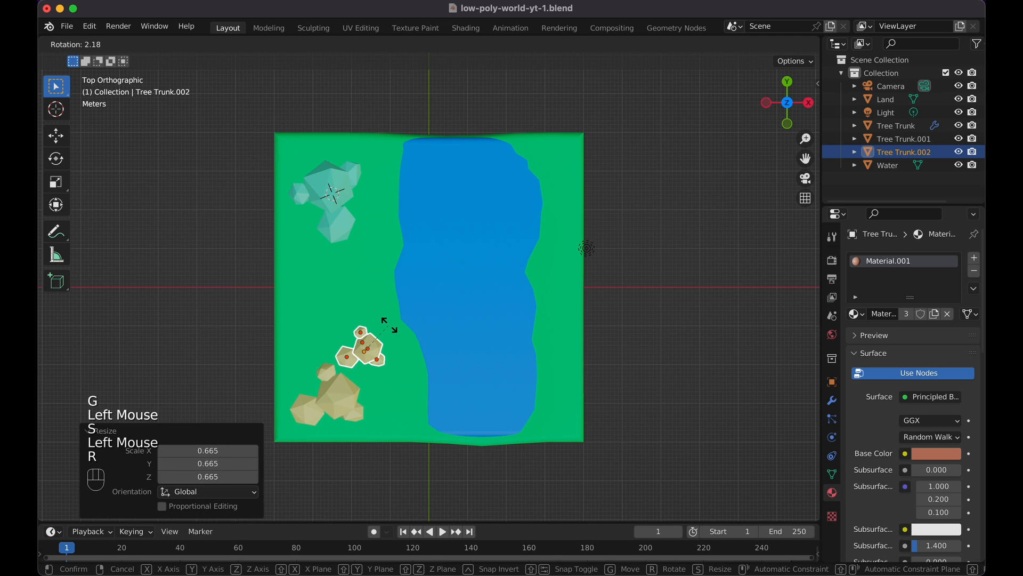
pyautogui.press('r')
pyautogui.press('Escape')
pyautogui.press('r')
pyautogui.press('z')
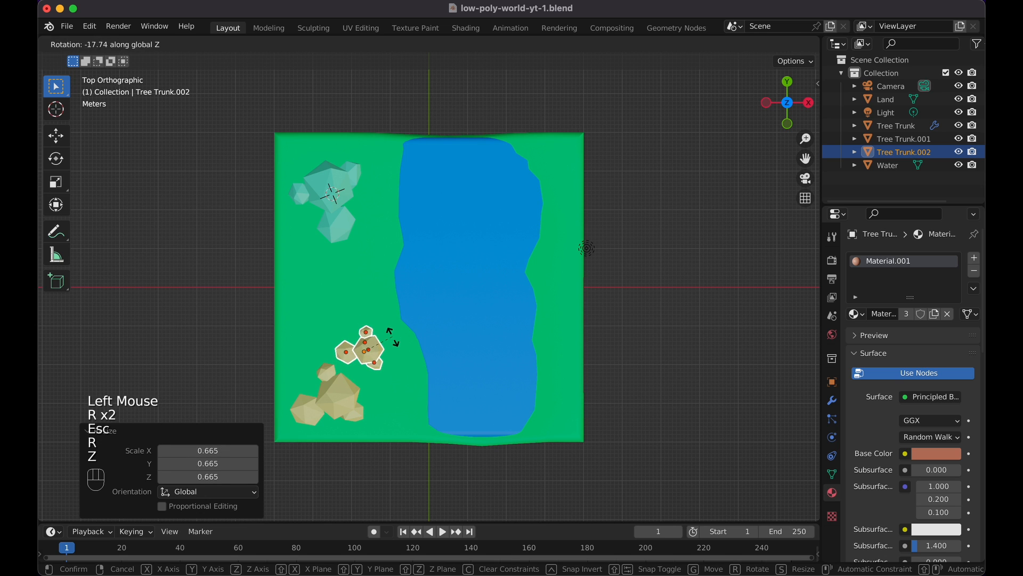
pyautogui.click(394, 361)
pyautogui.scroll(-10, 607, 278)
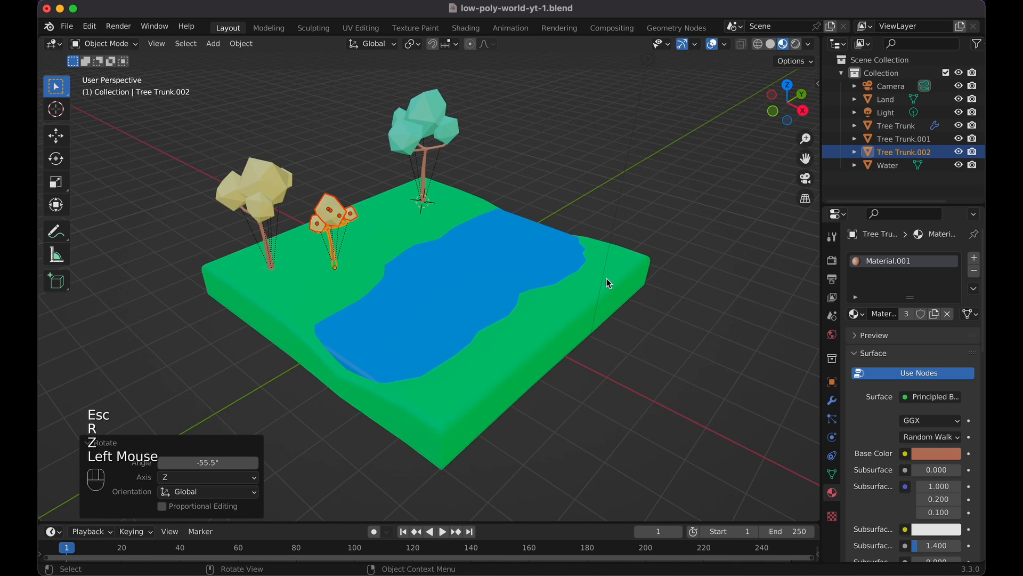
# Move the small tree about 0.47 m back from the water, toward the large yellow tree.
pyautogui.scroll(3, 607, 278)
pyautogui.click(632, 162)
pyautogui.scroll(-4, 632, 162)
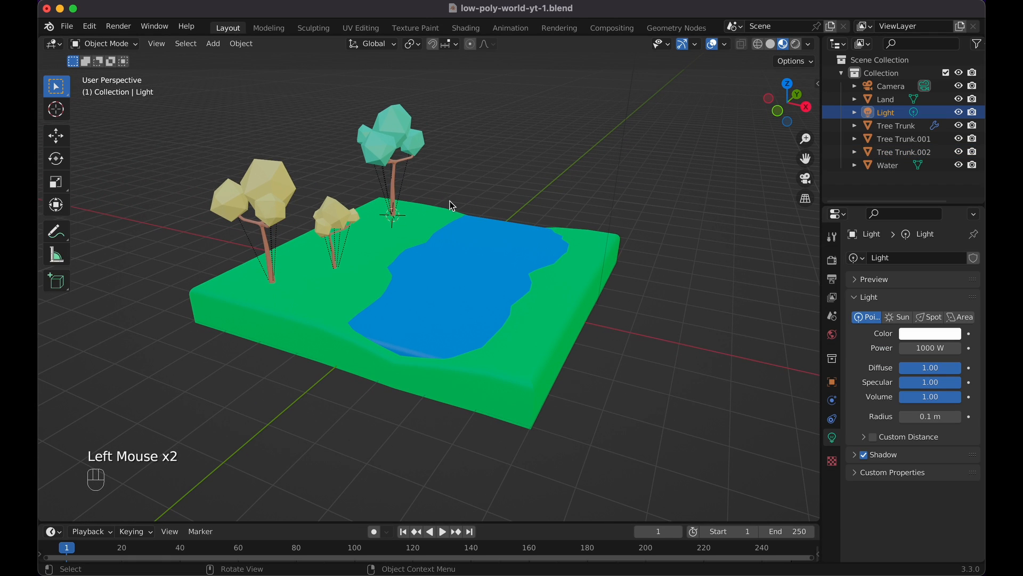
pyautogui.click(345, 263)
pyautogui.press('g')
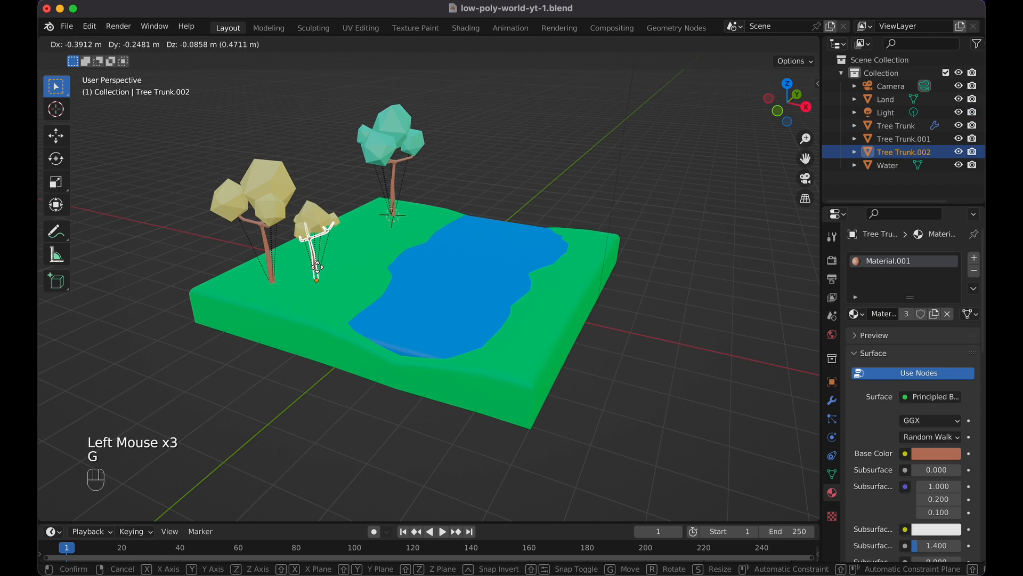
pyautogui.click(317, 267)
# Remove the yellow material from the small tree's foliage and add a new material with a pinkish-red base color.
pyautogui.click(316, 213)
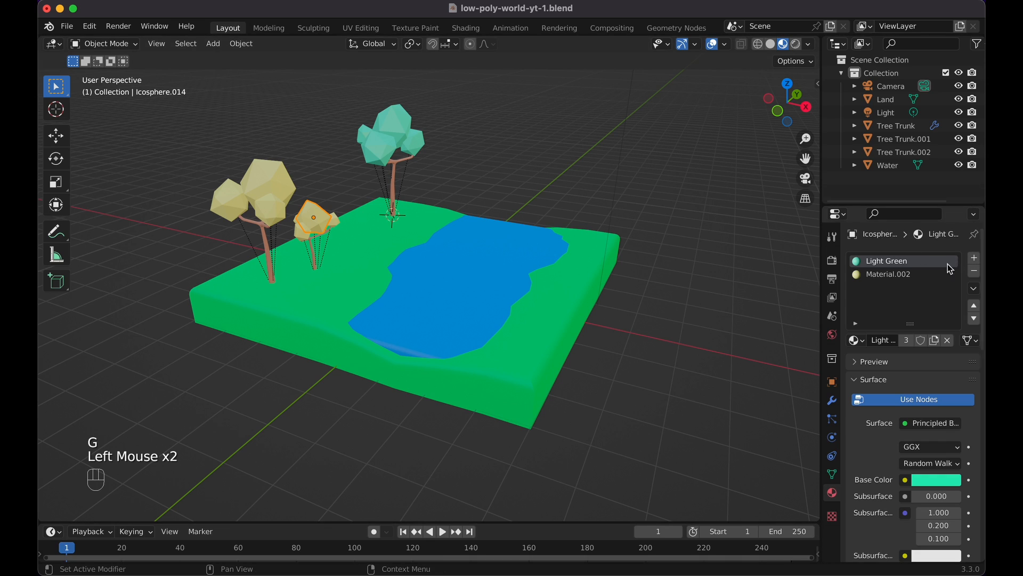
pyautogui.click(929, 275)
pyautogui.click(975, 272)
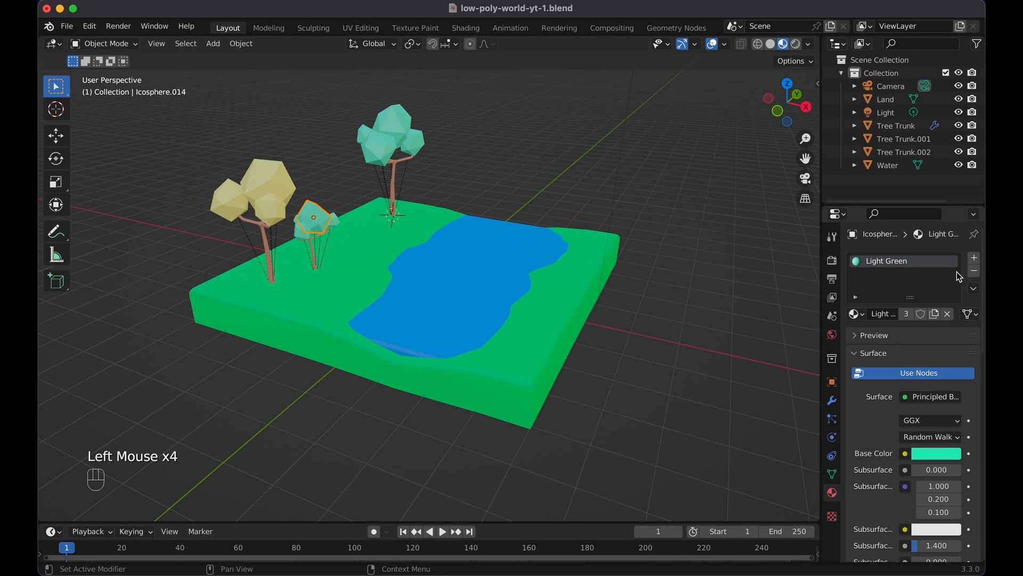
pyautogui.click(974, 260)
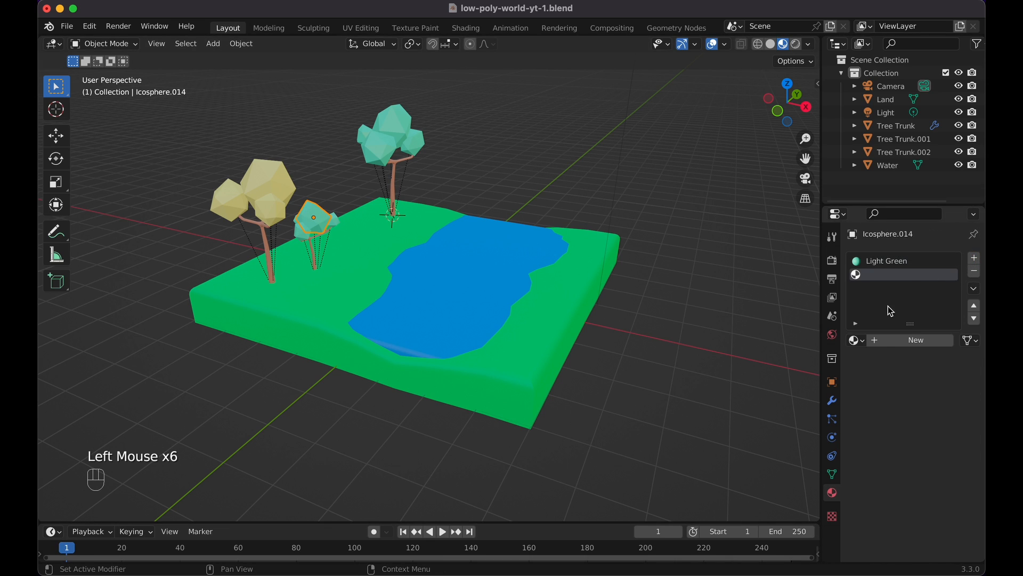
pyautogui.click(884, 340)
pyautogui.click(932, 481)
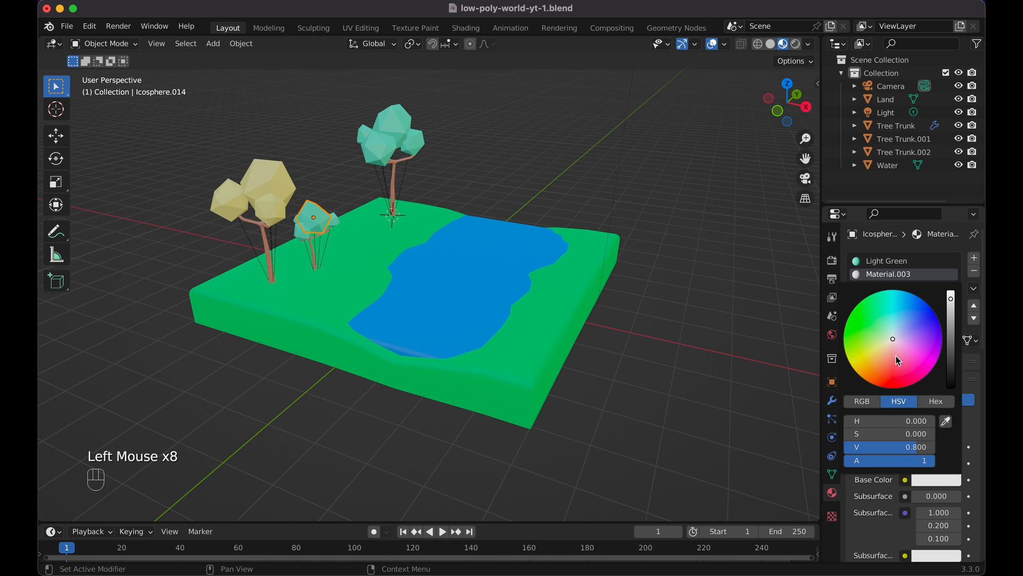
pyautogui.click(896, 370)
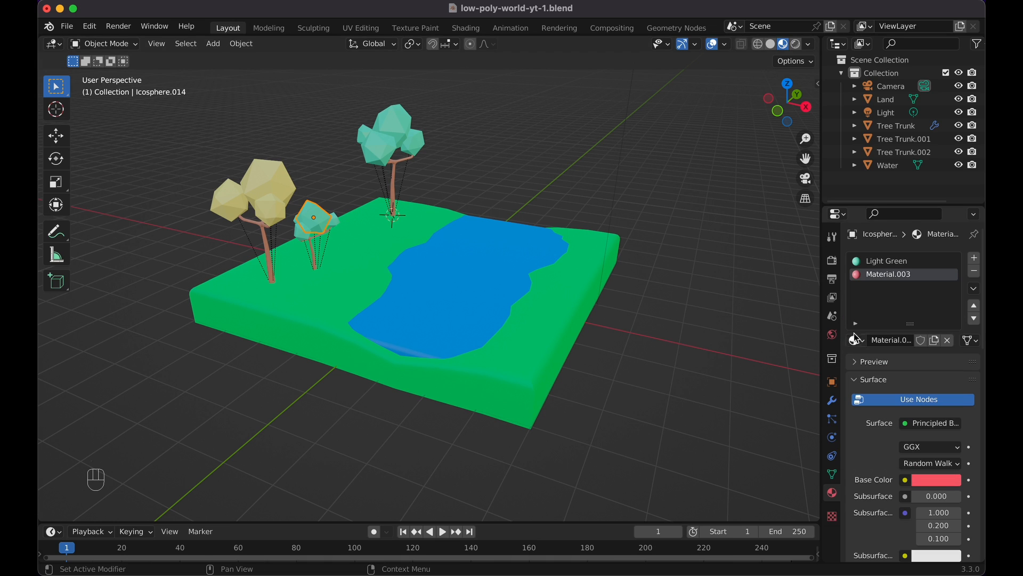
# Assign the red material to all faces of the small tree's foliage in Edit Mode, and deselect the object.
pyautogui.press('Tab')
pyautogui.press('Tab')
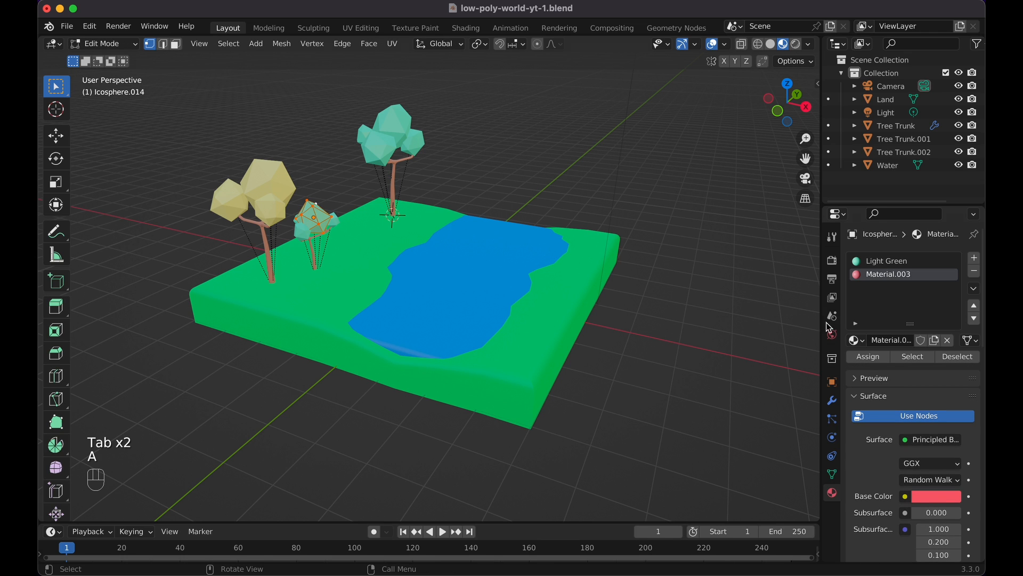
pyautogui.click(869, 356)
pyautogui.press('Tab')
pyautogui.click(698, 289)
# Duplicate the original green tree with its foliage, and place the copy about 4.43 m away in the negative global Y direction.
pyautogui.hscroll(5, 698, 289)
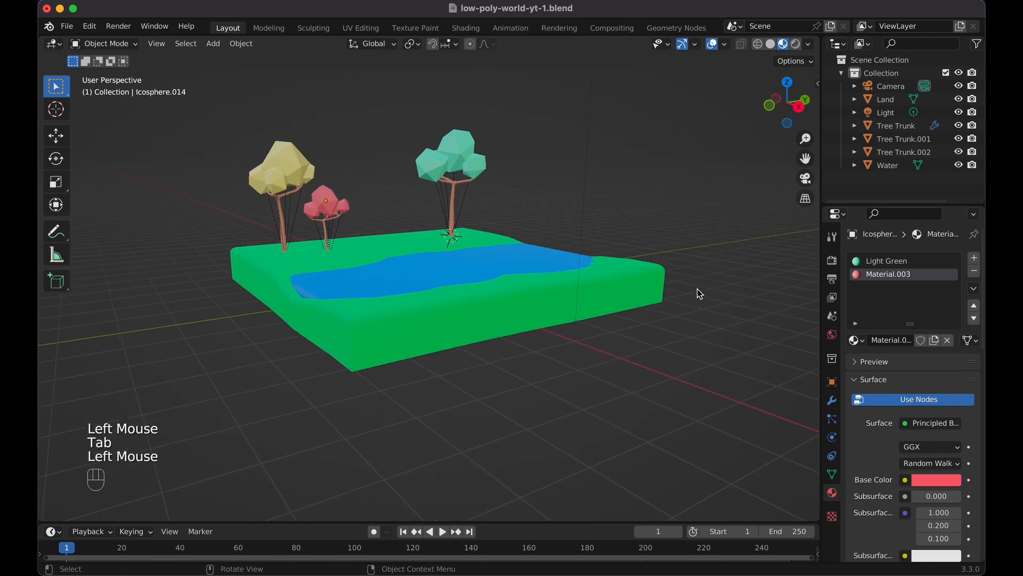
pyautogui.hscroll(-5, 697, 289)
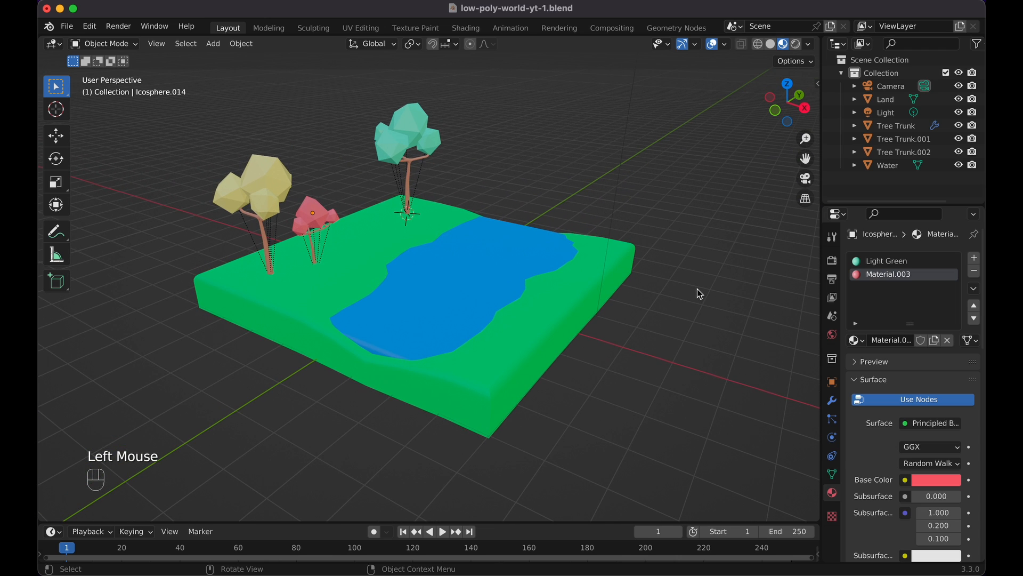
pyautogui.scroll(-4, 698, 289)
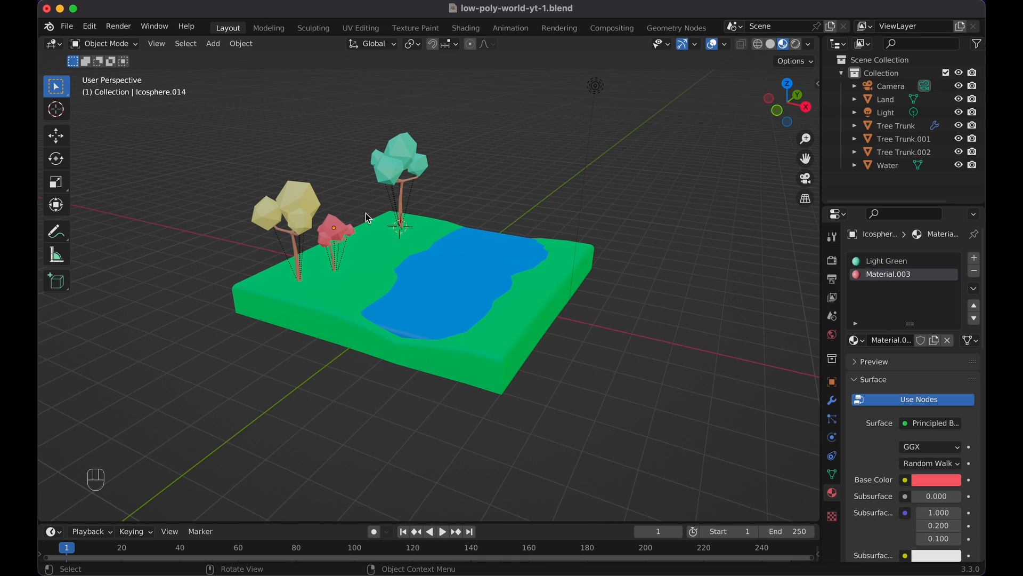
pyautogui.scroll(3, 366, 212)
pyautogui.hscroll(5, 369, 212)
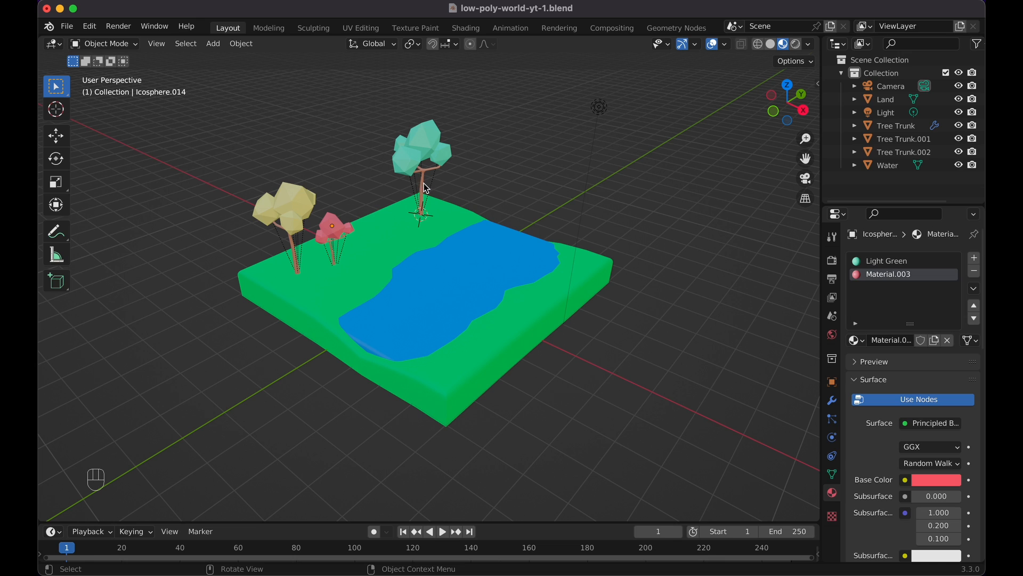
pyautogui.click(427, 188)
pyautogui.keyDown('shift'); pyautogui.click(450, 159); pyautogui.keyUp('shift')
pyautogui.hotkey('shift', 'd')
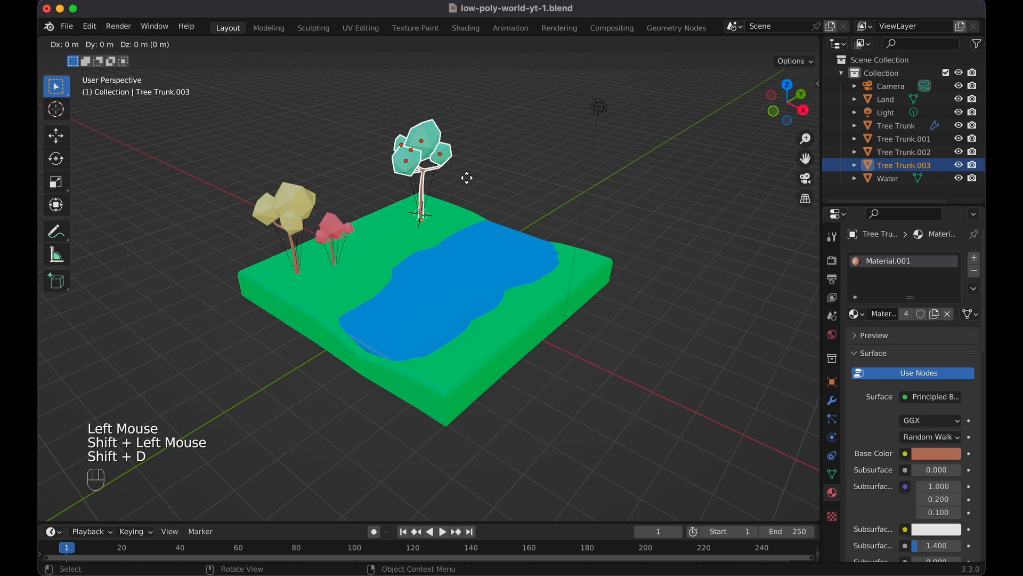
pyautogui.press('g')
pyautogui.press('x')
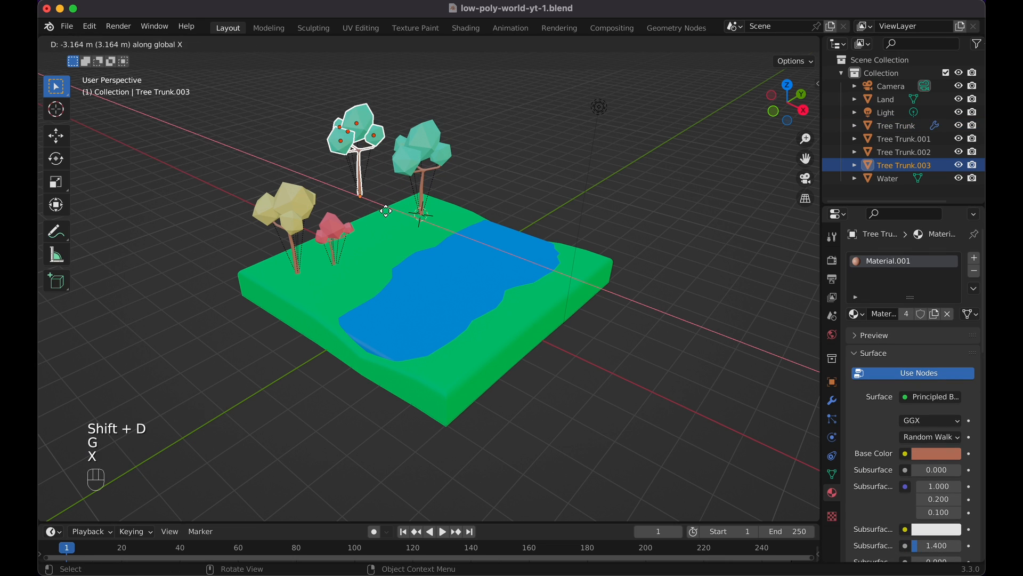
pyautogui.press('y')
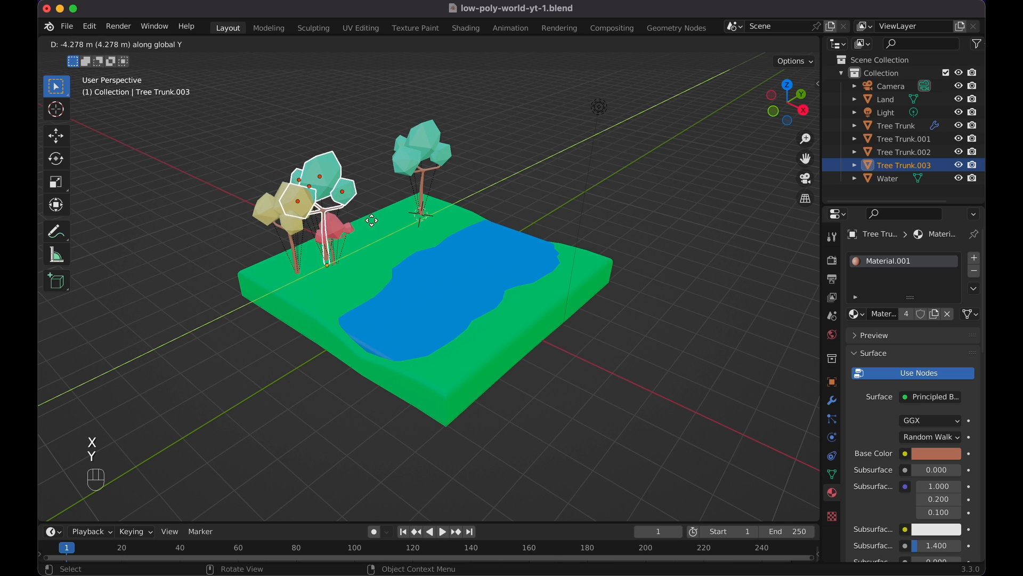
pyautogui.click(368, 223)
# Shift the green copy slightly in the negative global X direction and scale it to 0.773.
pyautogui.press('g')
pyautogui.press('x')
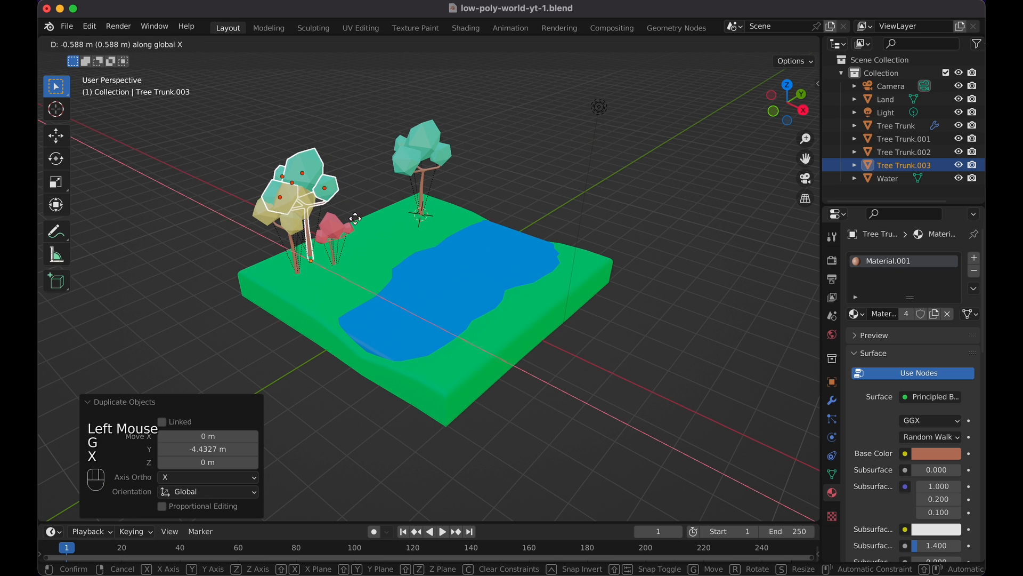
pyautogui.click(359, 222)
pyautogui.press('s')
pyautogui.click(344, 228)
# Rotate the green copy 49.9° about the global Z axis, move it slightly away from the yellow tree, and deselect it.
pyautogui.moveTo(344, 228)
pyautogui.mouseDown(button='middle')
pyautogui.moveTo(282, 230)
pyautogui.moveTo(342, 224)
pyautogui.mouseUp(button='middle')
pyautogui.press('r')
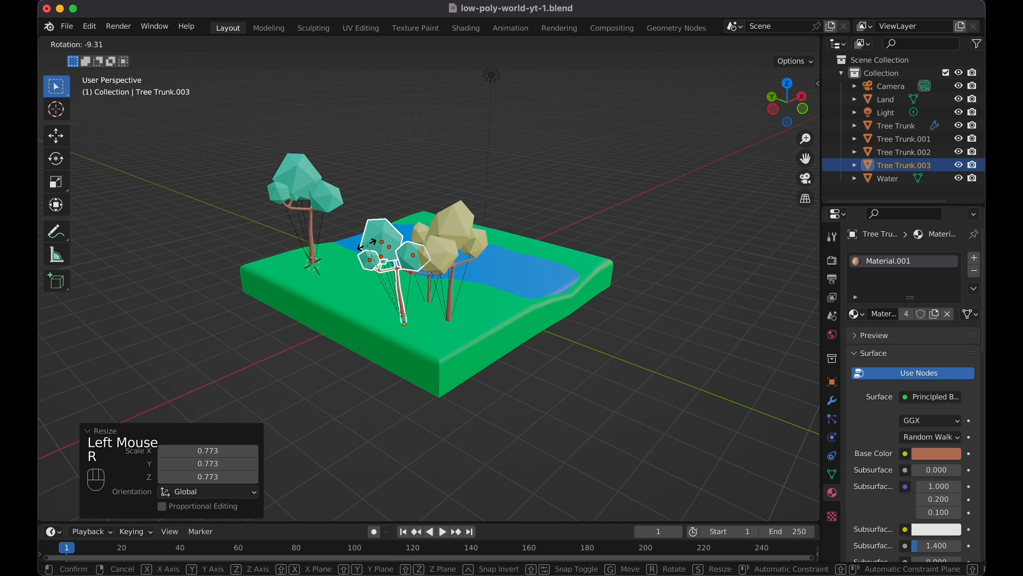
pyautogui.press('z')
pyautogui.click(373, 313)
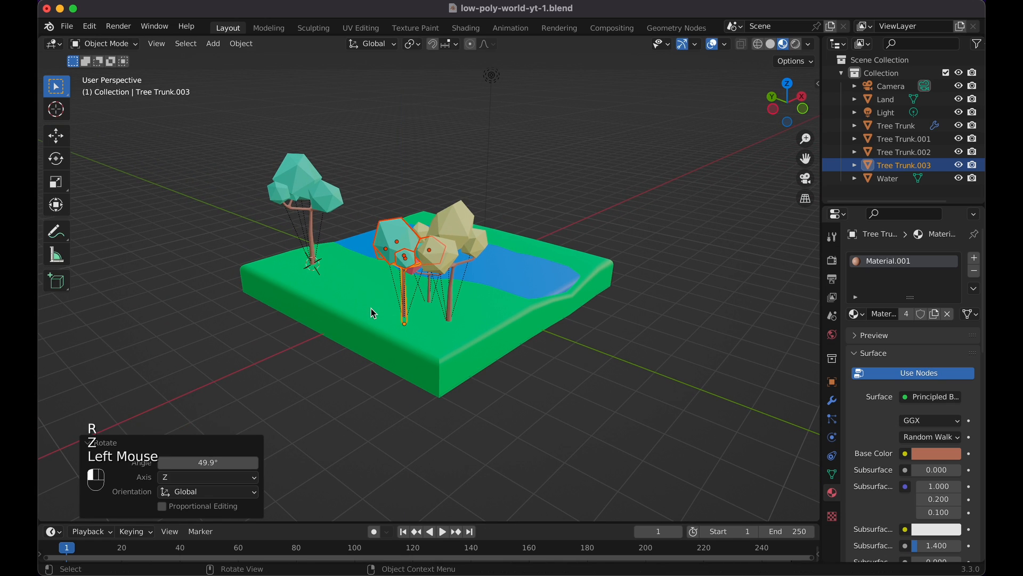
pyautogui.press('g')
pyautogui.click(425, 322)
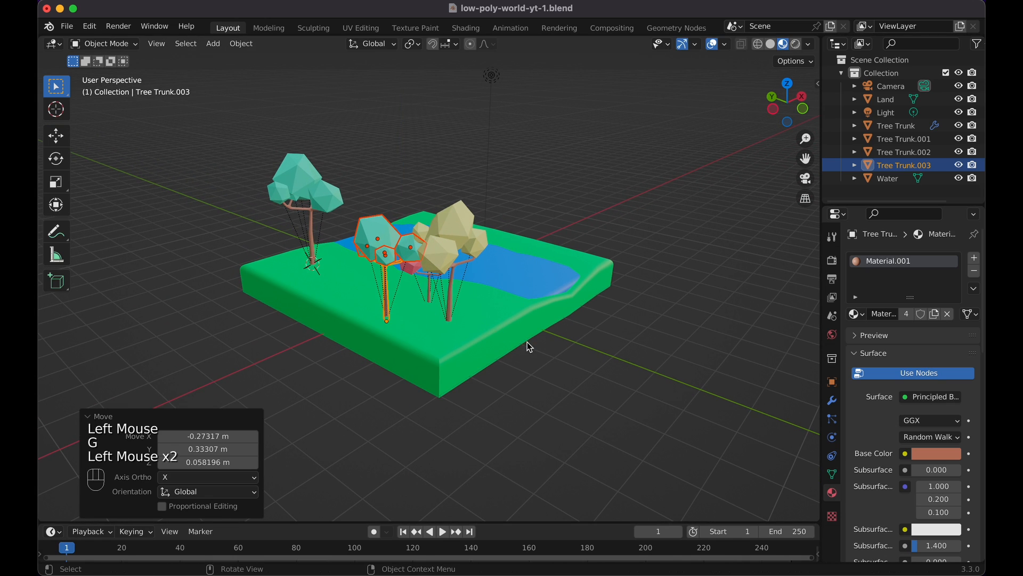
pyautogui.click(526, 341)
pyautogui.hscroll(10, 526, 341)
pyautogui.click(578, 185)
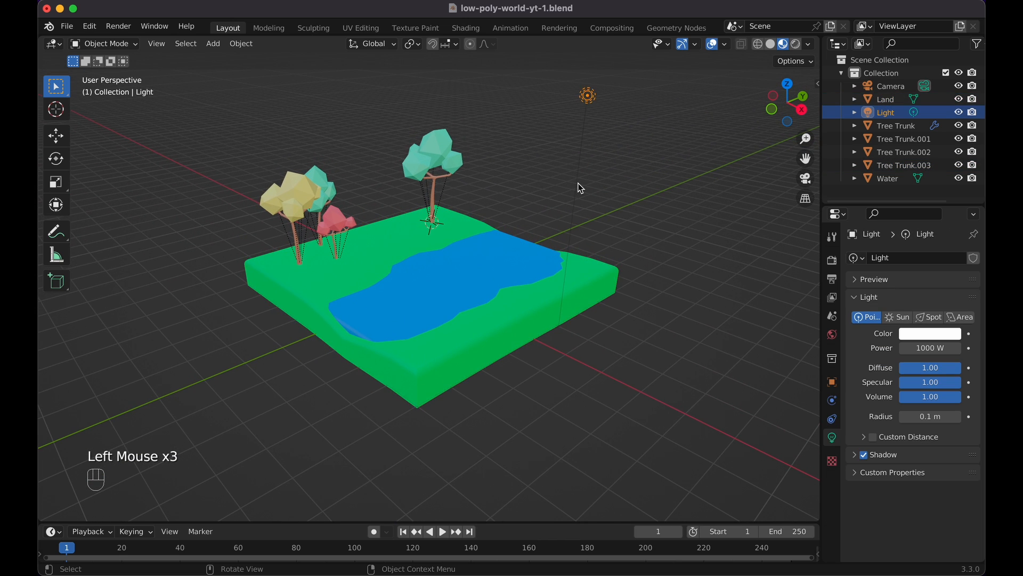
pyautogui.scroll(-2, 580, 187)
pyautogui.click(530, 187)
pyautogui.scroll(-2, 529, 187)
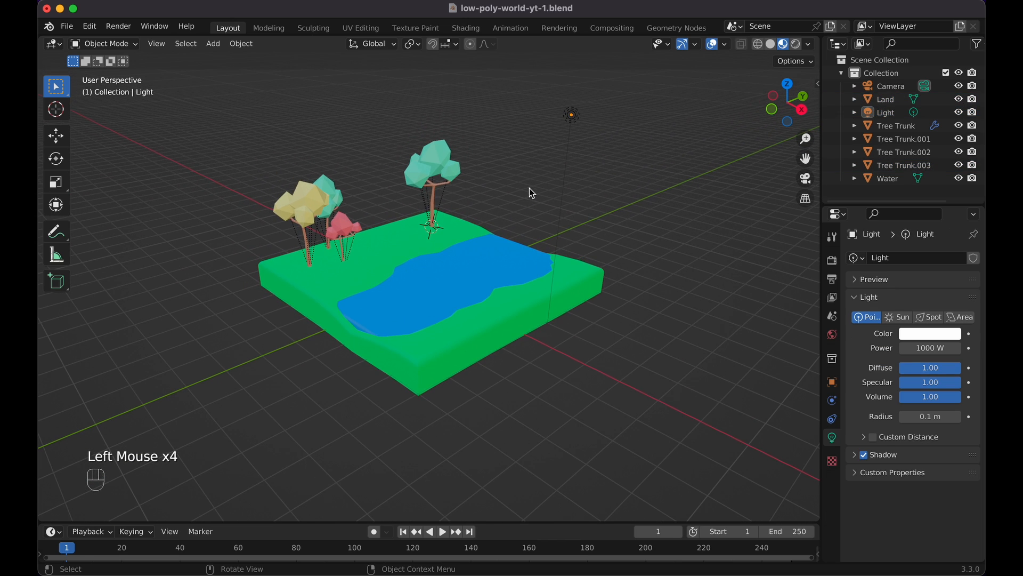
pyautogui.click(319, 269)
pyautogui.keyDown('shift'); pyautogui.click(317, 216); pyautogui.keyUp('shift')
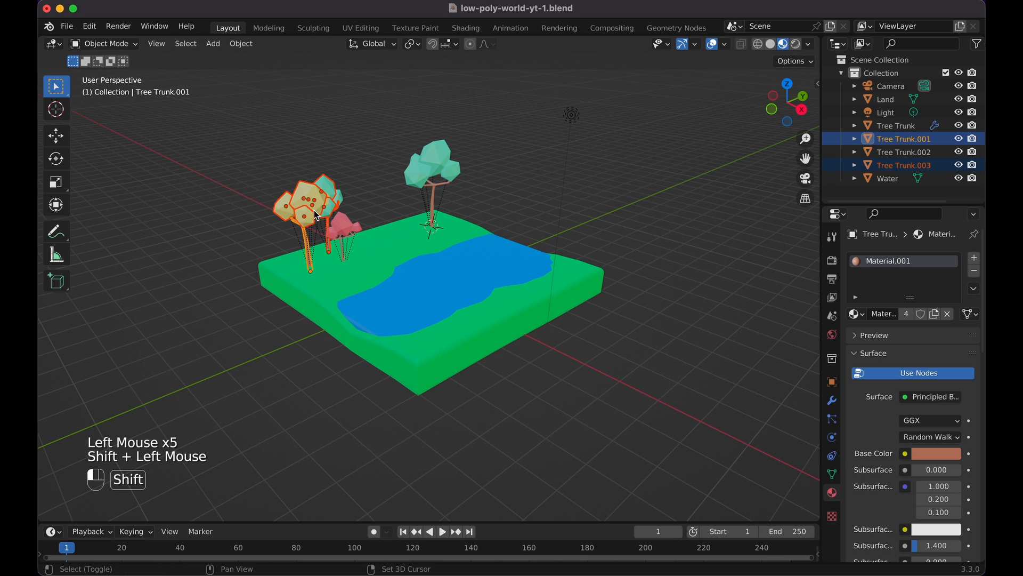
pyautogui.hscroll(6, 314, 212)
# Select the yellow tree's trunk together with its whole hierarchy of foliage objects.
pyautogui.click(326, 198)
pyautogui.click(332, 213)
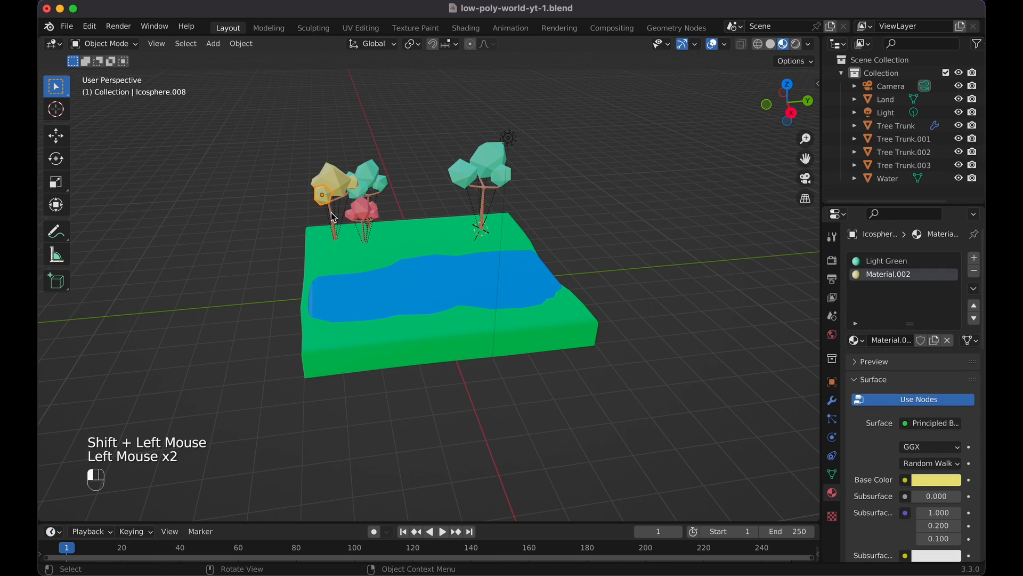
pyautogui.click(334, 218)
pyautogui.scroll(5, 335, 200)
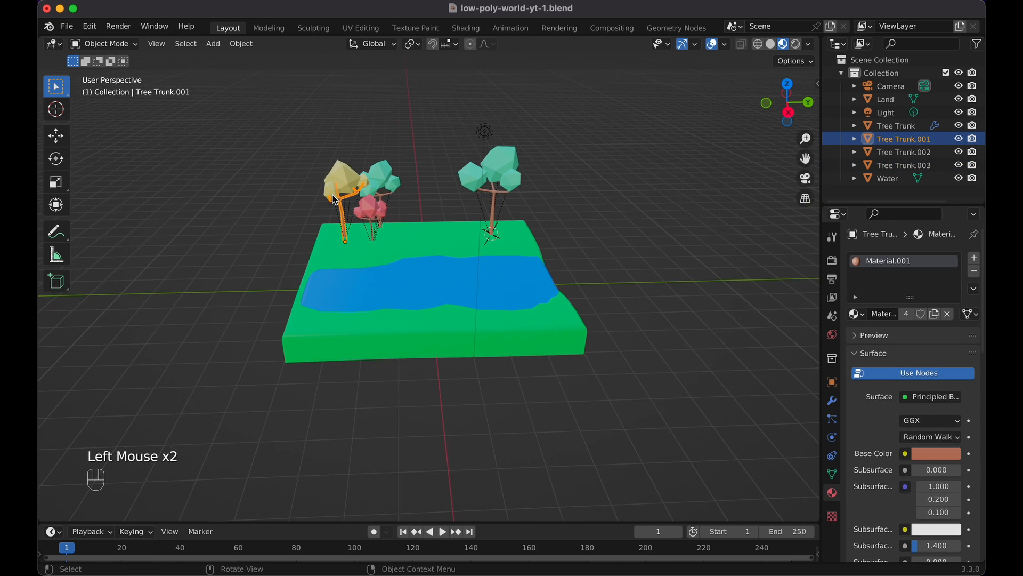
pyautogui.rightClick(908, 144)
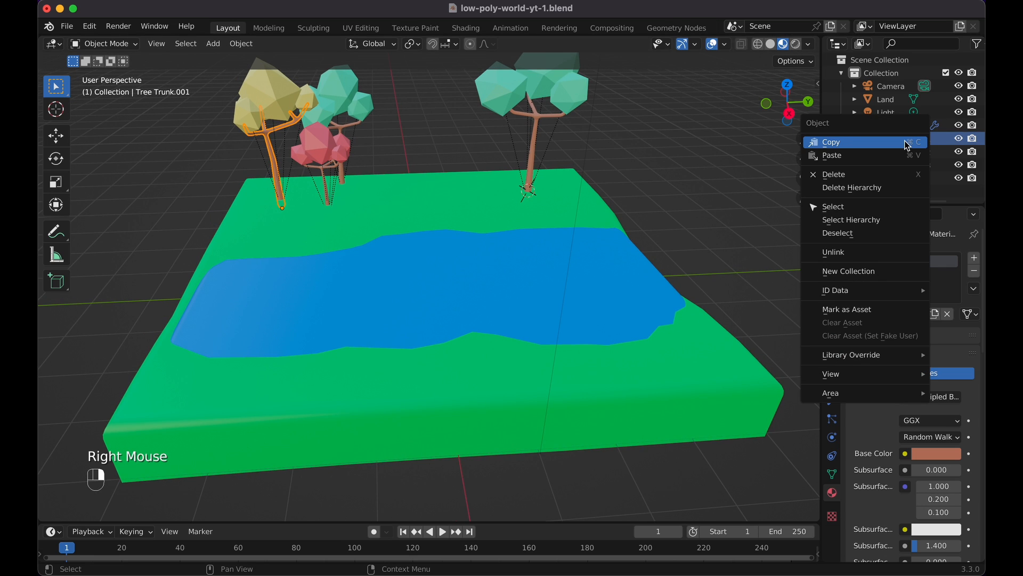
pyautogui.click(866, 220)
pyautogui.scroll(-3, 628, 153)
pyautogui.scroll(-1, 627, 148)
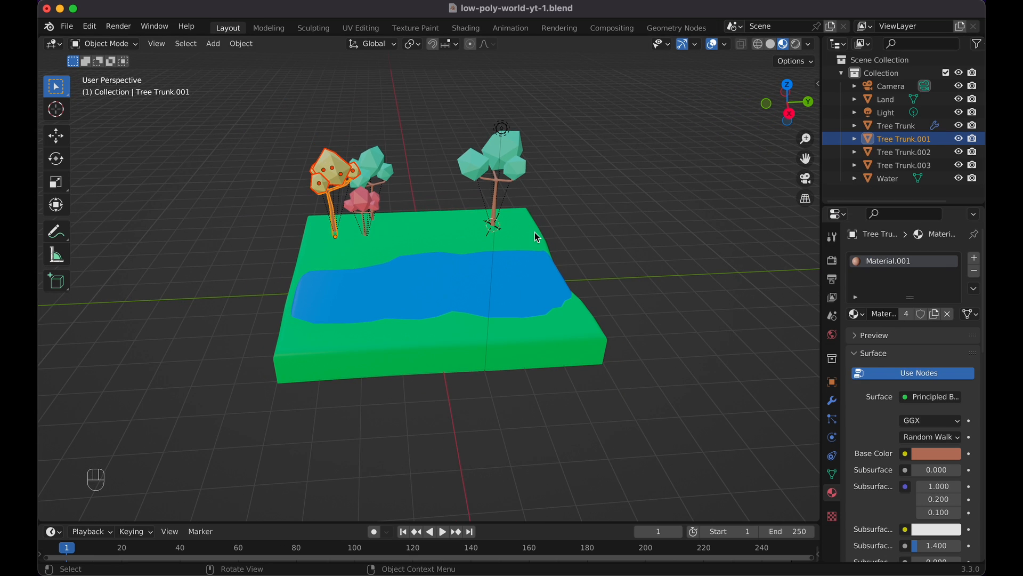
# Duplicate the yellow tree with its foliage, place the copy about 6.2 m away beside the original green tree, and scale it to 0.805.
pyautogui.hotkey('shift', 'd')
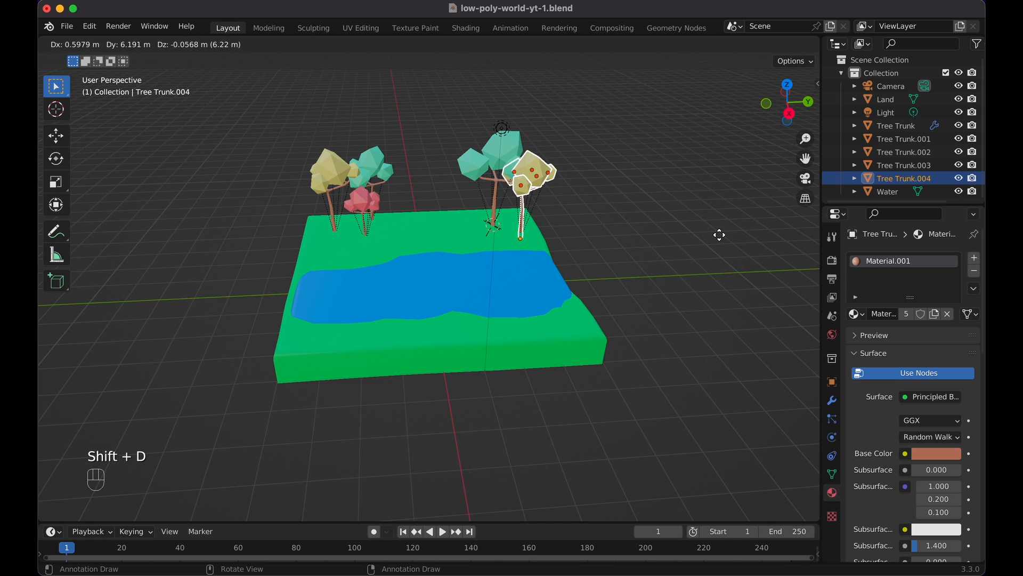
pyautogui.click(719, 235)
pyautogui.press('s')
pyautogui.click(682, 247)
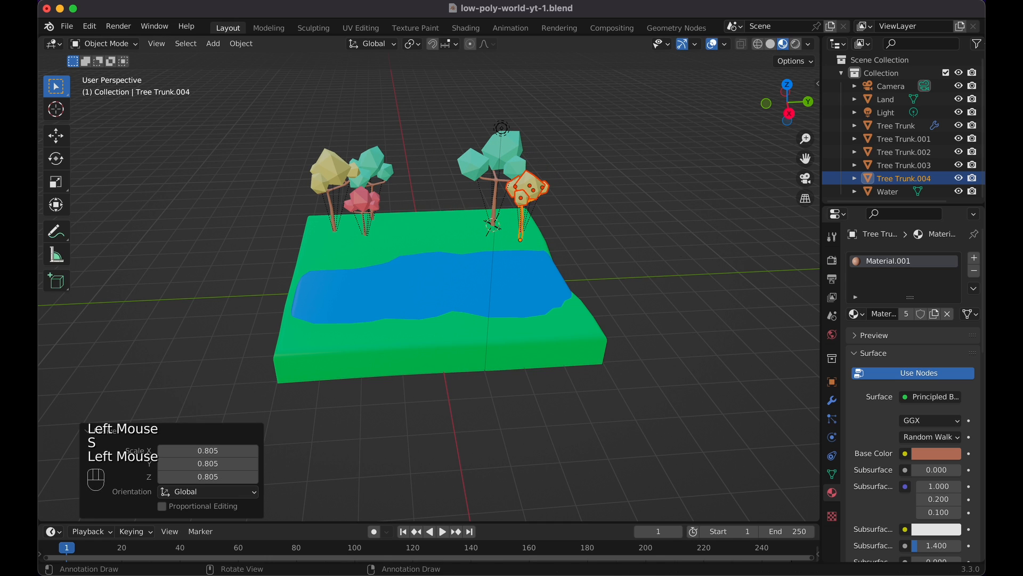
# Rotate the yellow copy -23.3° about the global Z axis and deselect it.
pyautogui.press('r')
pyautogui.press('z')
pyautogui.click(643, 300)
pyautogui.hscroll(-8, 643, 299)
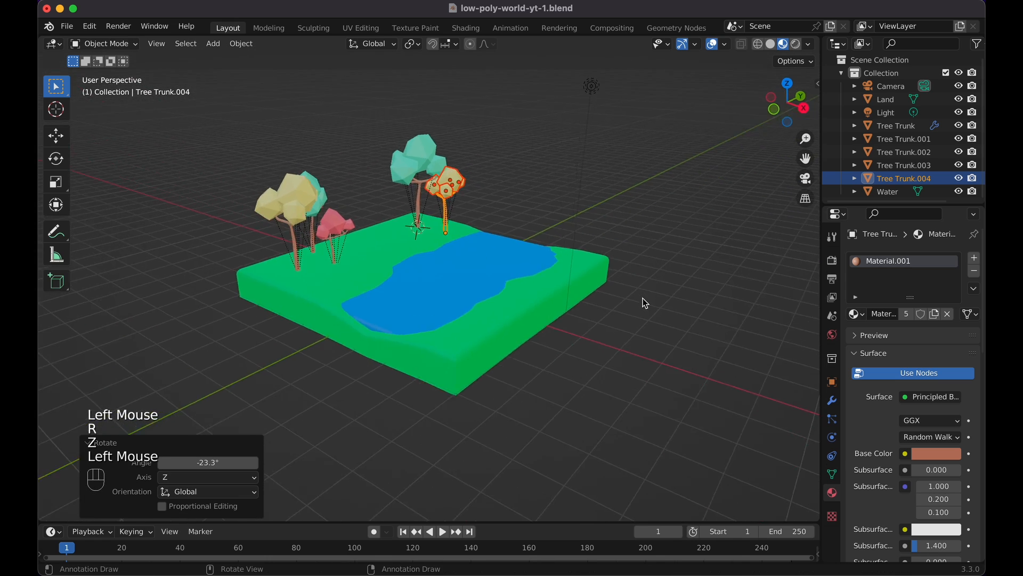
pyautogui.click(659, 271)
pyautogui.hscroll(-2, 659, 271)
pyautogui.hscroll(-5, 414, 214)
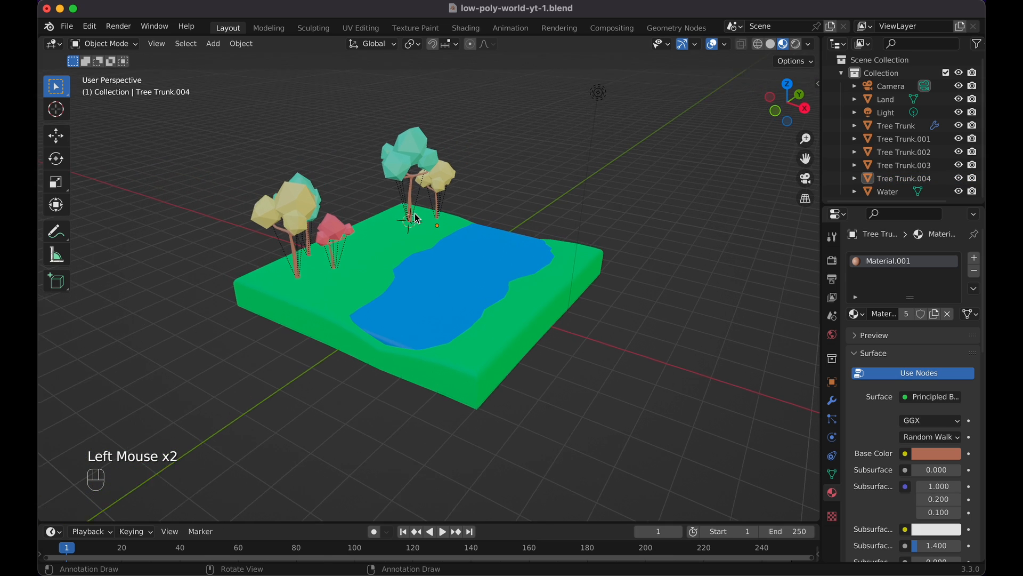
# Duplicate the red tree with its whole hierarchy and place the copy across the water, about 5.77 m in X and 3.5 m in Y.
pyautogui.click(339, 274)
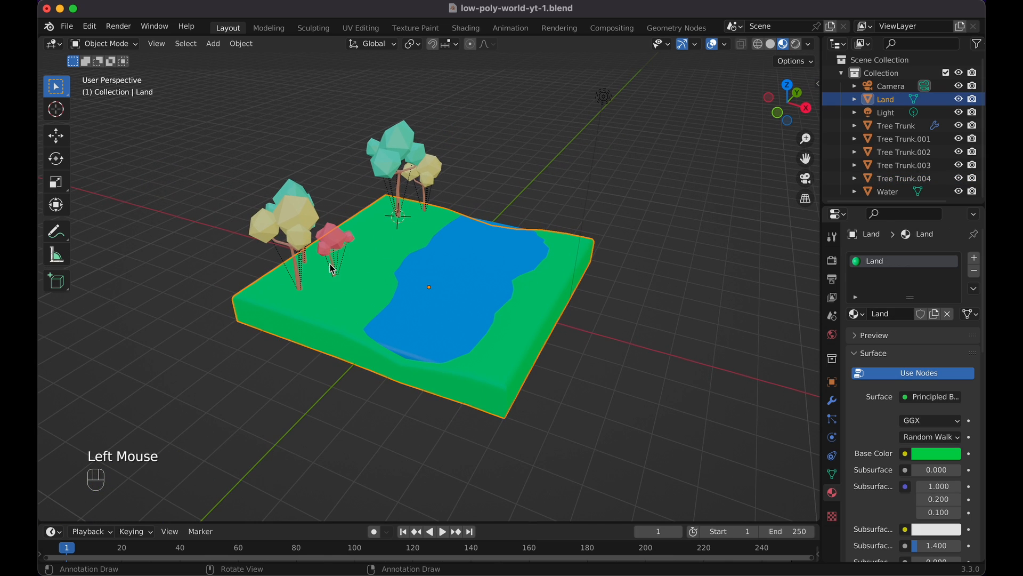
pyautogui.click(332, 270)
pyautogui.rightClick(334, 270)
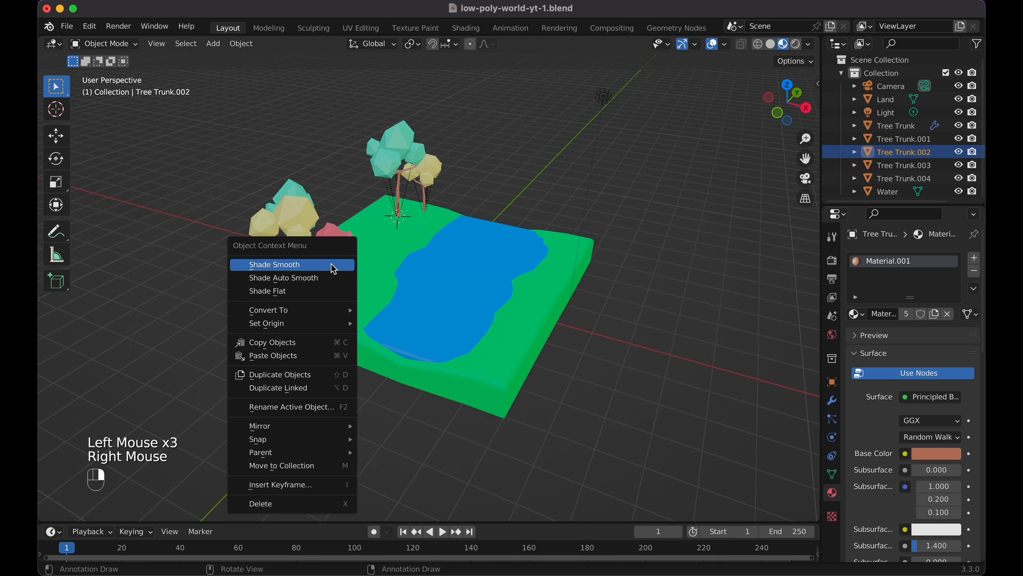
pyautogui.rightClick(908, 153)
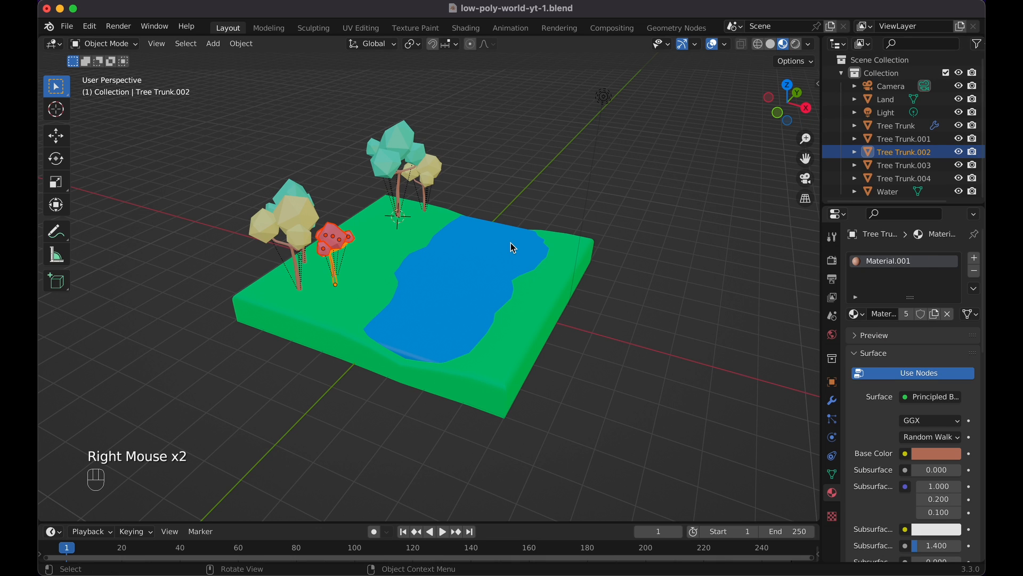
pyautogui.hotkey('shift', 'd')
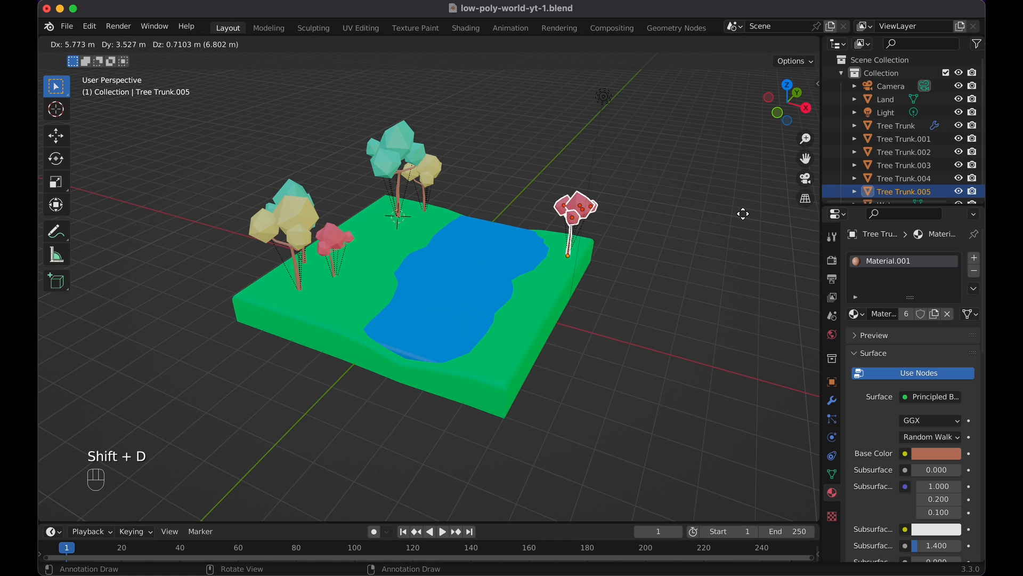
pyautogui.click(743, 214)
pyautogui.scroll(10, 742, 214)
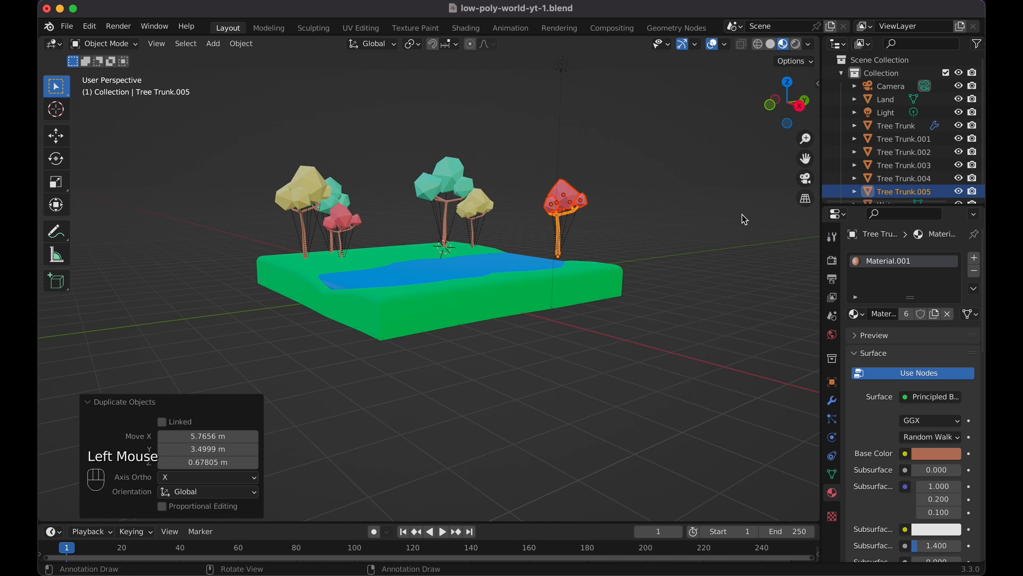
# In top view, move the red copy about -0.3 m in X and 1.54 m in Y toward the land's far corner.
pyautogui.press('KP_7')
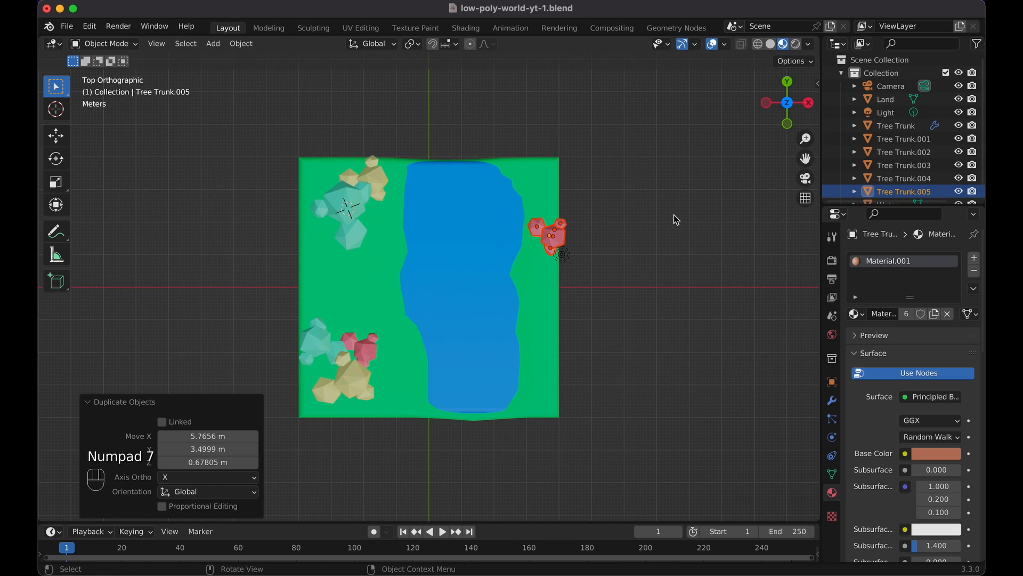
pyautogui.press('g')
pyautogui.click(665, 169)
# Lower the red copy about 0.57 m along global Z so its trunk meets the land, and deselect it.
pyautogui.press('KP_3')
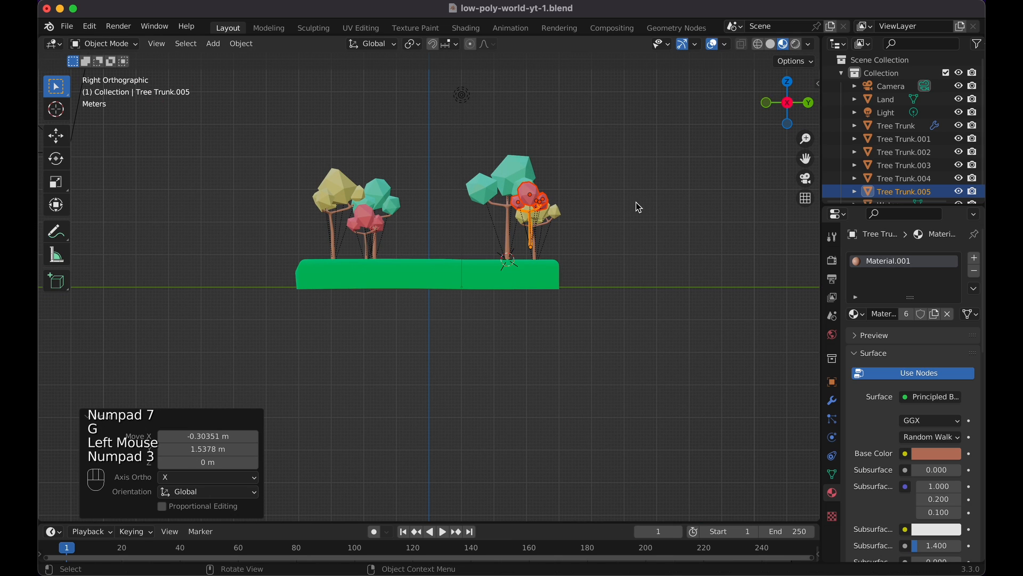
pyautogui.press('g')
pyautogui.press('z')
pyautogui.click(638, 223)
pyautogui.scroll(-3, 638, 224)
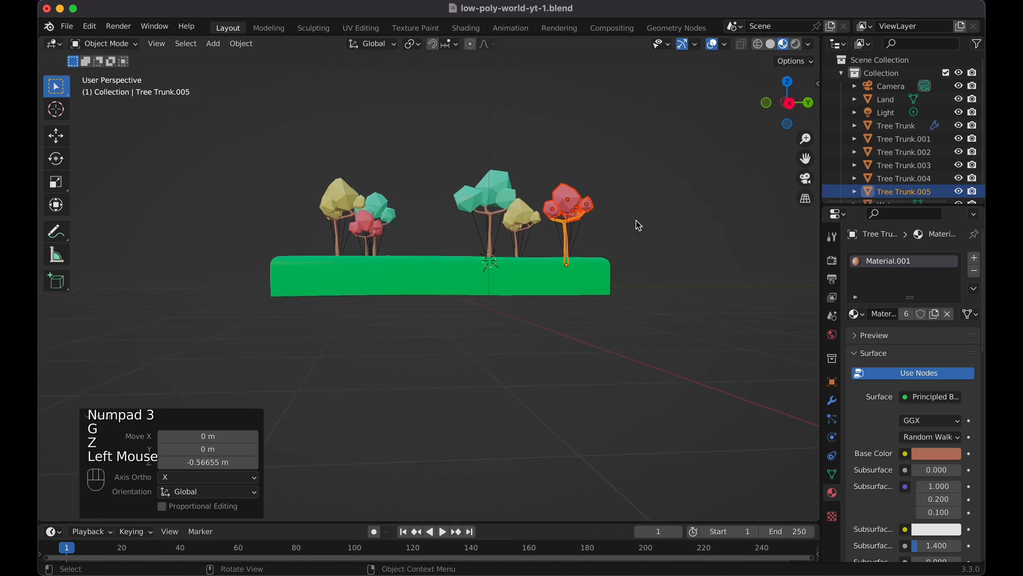
pyautogui.hscroll(-5, 636, 220)
pyautogui.click(654, 208)
pyautogui.hscroll(-2, 654, 208)
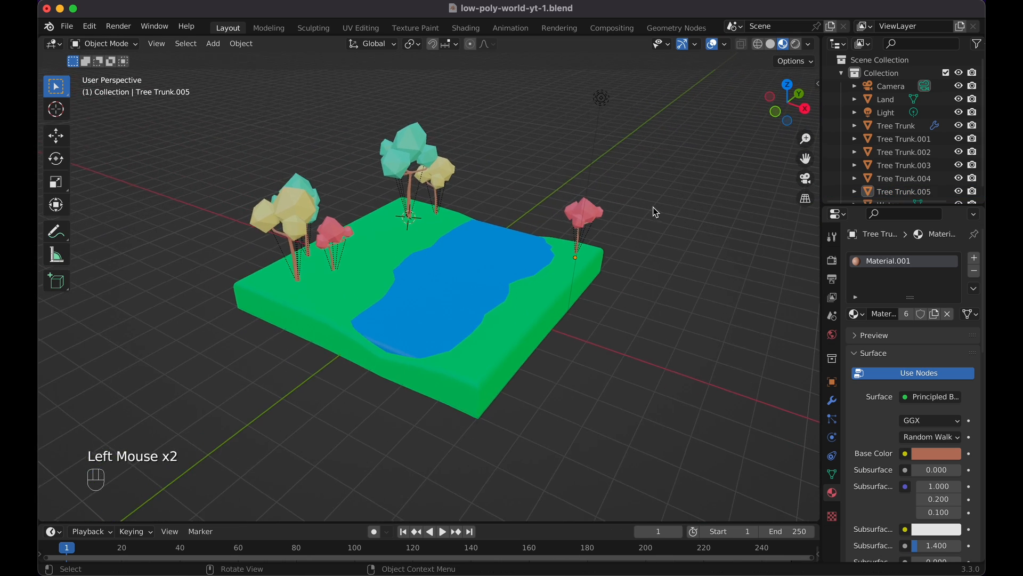
# Duplicate the original green tree with its whole hierarchy and place the copy 5.854 m along global X, across the water.
pyautogui.click(441, 206)
pyautogui.click(412, 207)
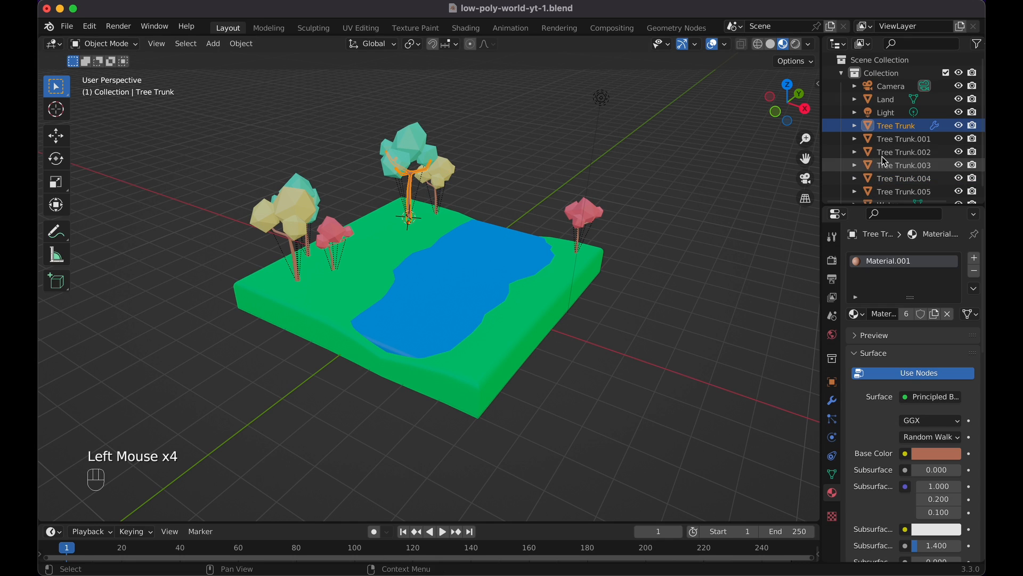
pyautogui.rightClick(895, 129)
pyautogui.click(881, 130)
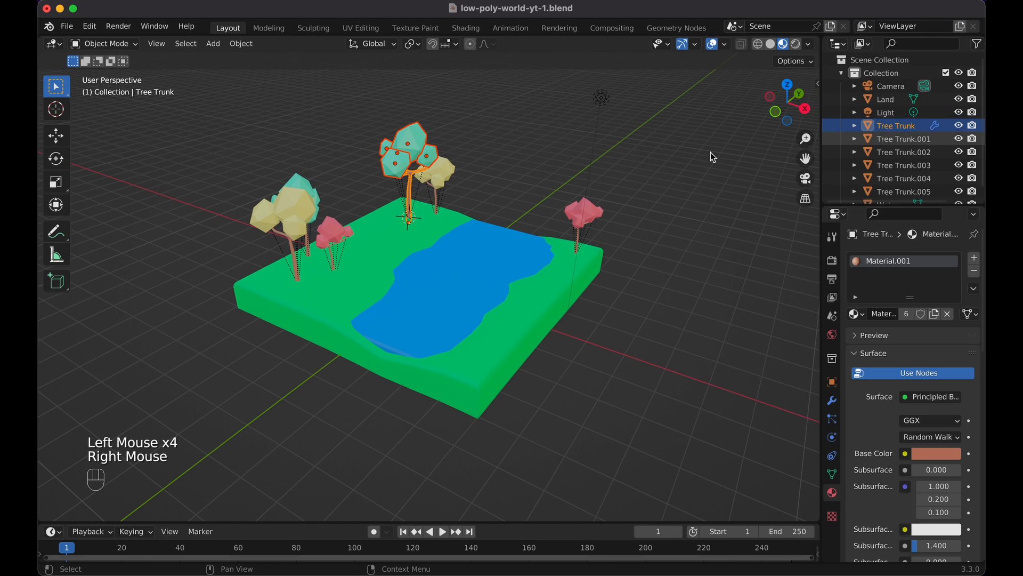
pyautogui.hotkey('shift', 'd')
pyautogui.press('g')
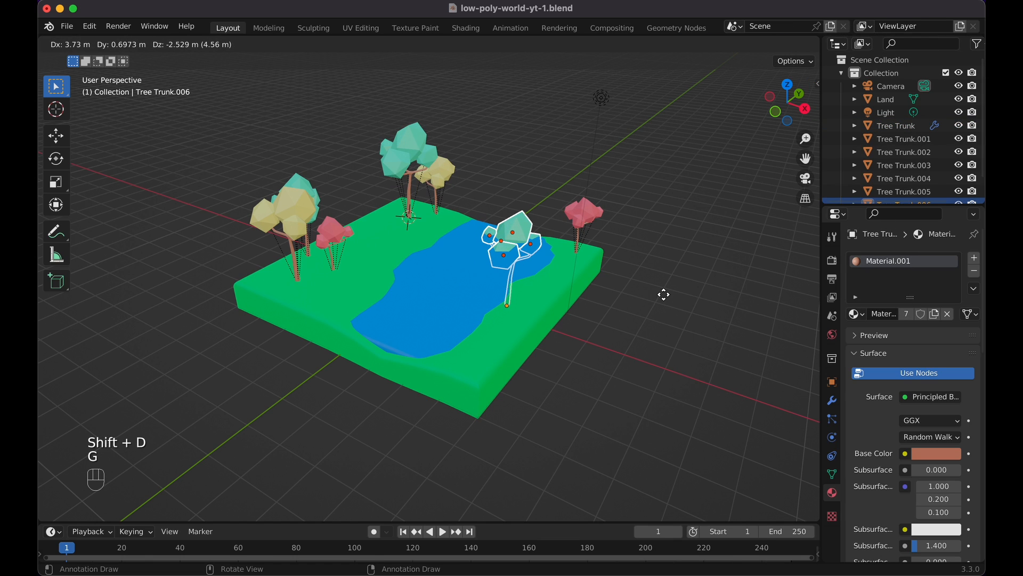
pyautogui.press('x')
pyautogui.click(708, 302)
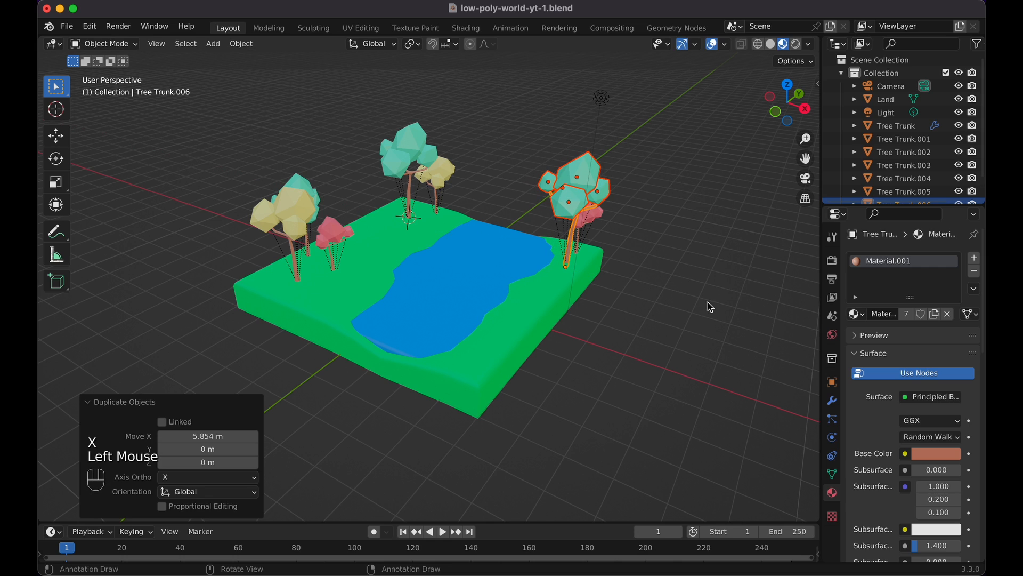
# Move the new green copy about -1.07 m along global Y and scale it to 0.783.
pyautogui.press('g')
pyautogui.press('y')
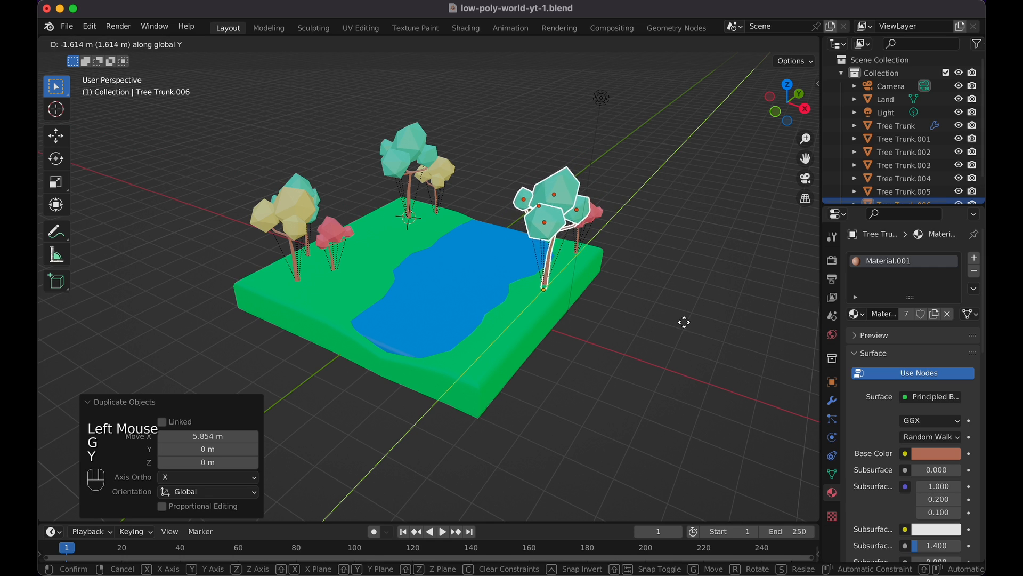
pyautogui.click(692, 315)
pyautogui.press('s')
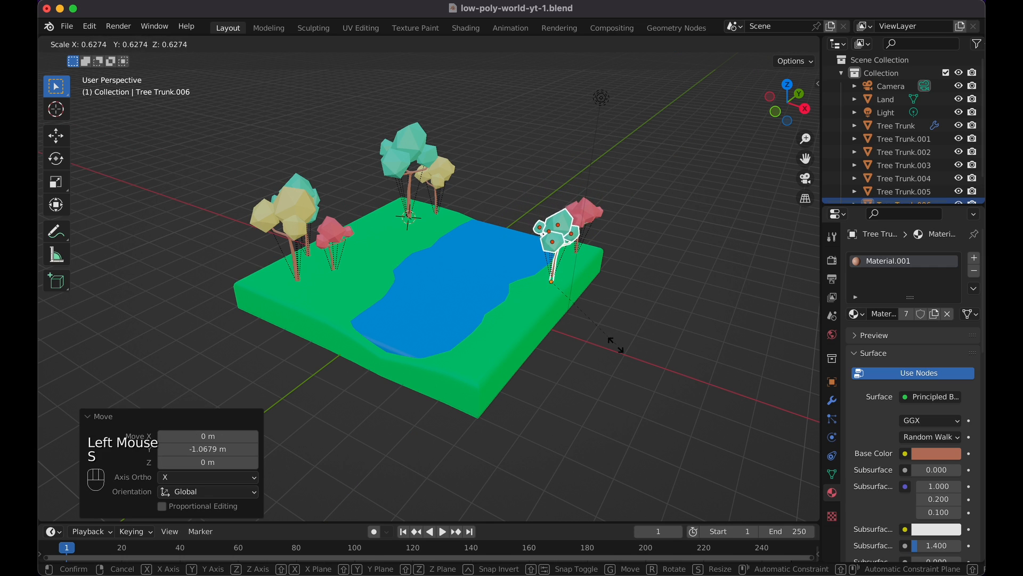
pyautogui.click(640, 329)
# Rotate the new green copy about the global Z axis to vary its orientation, and deselect it.
pyautogui.press('r')
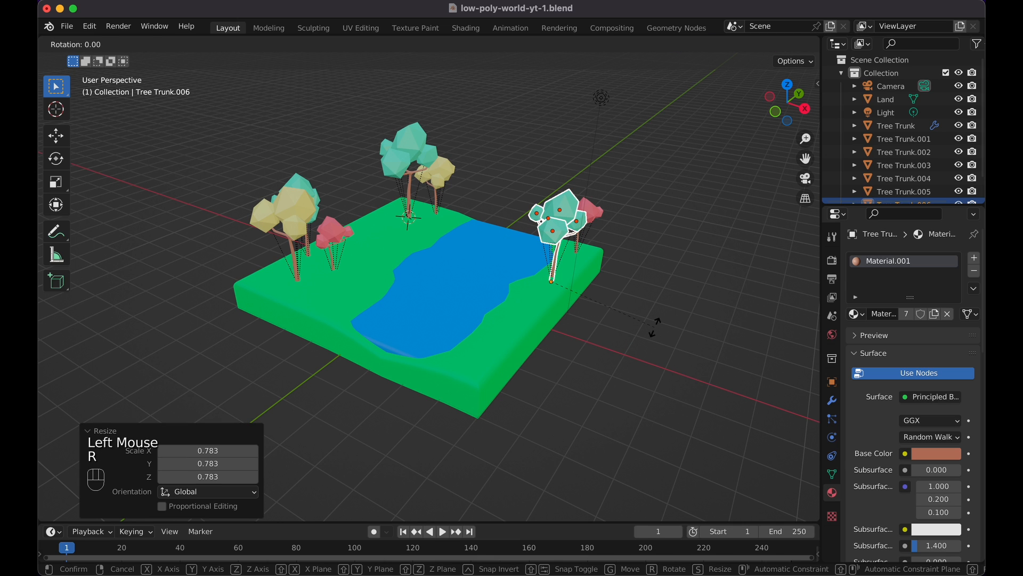
pyautogui.press('z')
pyautogui.click(606, 374)
pyautogui.click(670, 320)
pyautogui.scroll(-5, 670, 320)
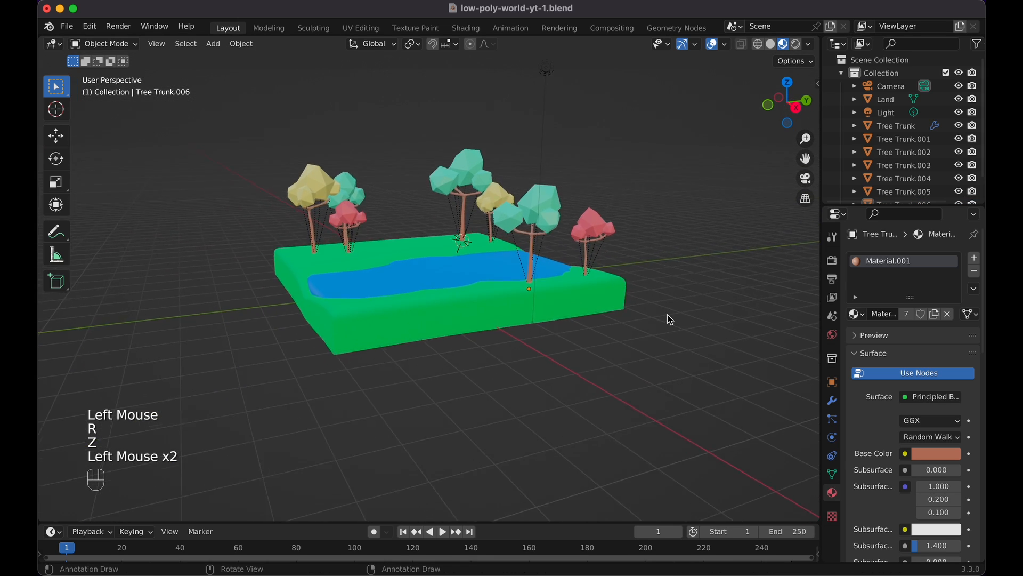
pyautogui.scroll(5, 670, 320)
pyautogui.click(670, 320)
pyautogui.hscroll(4, 670, 320)
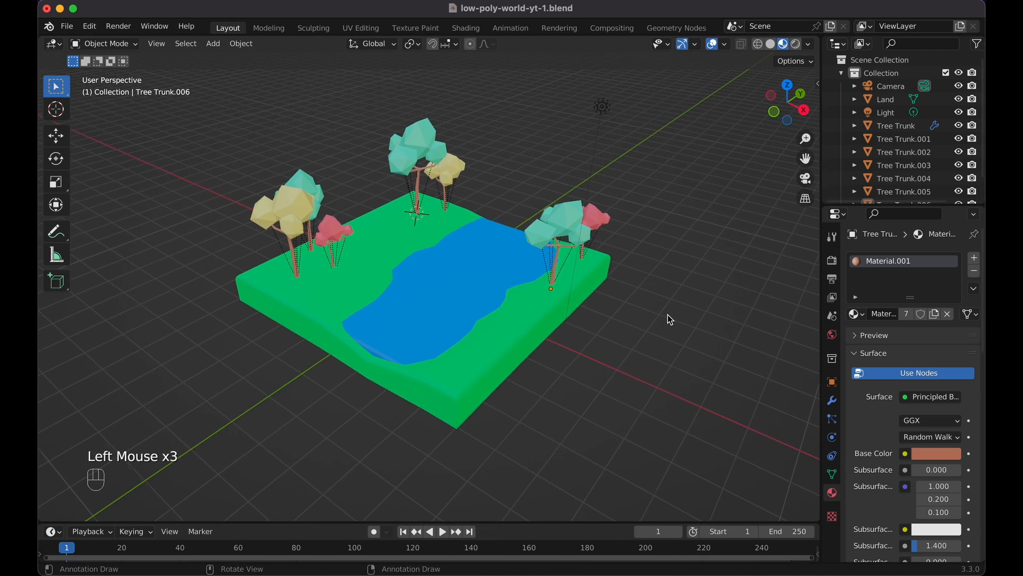
# Place the 3D cursor on the land between the red tree and the water, and add a mesh cone with 6 vertices there.
pyautogui.scroll(2, 670, 320)
pyautogui.scroll(4, 670, 320)
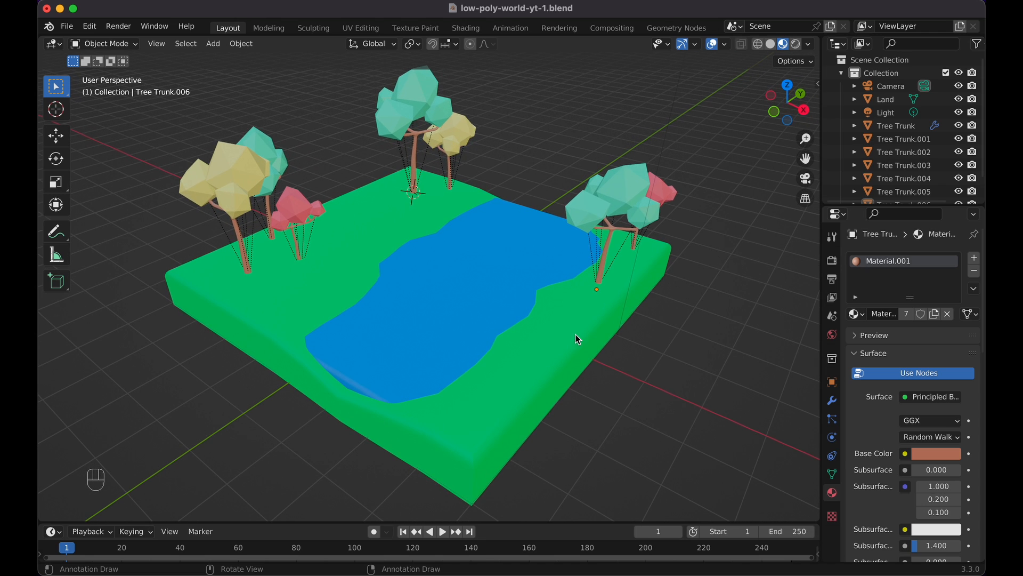
pyautogui.press('shift')
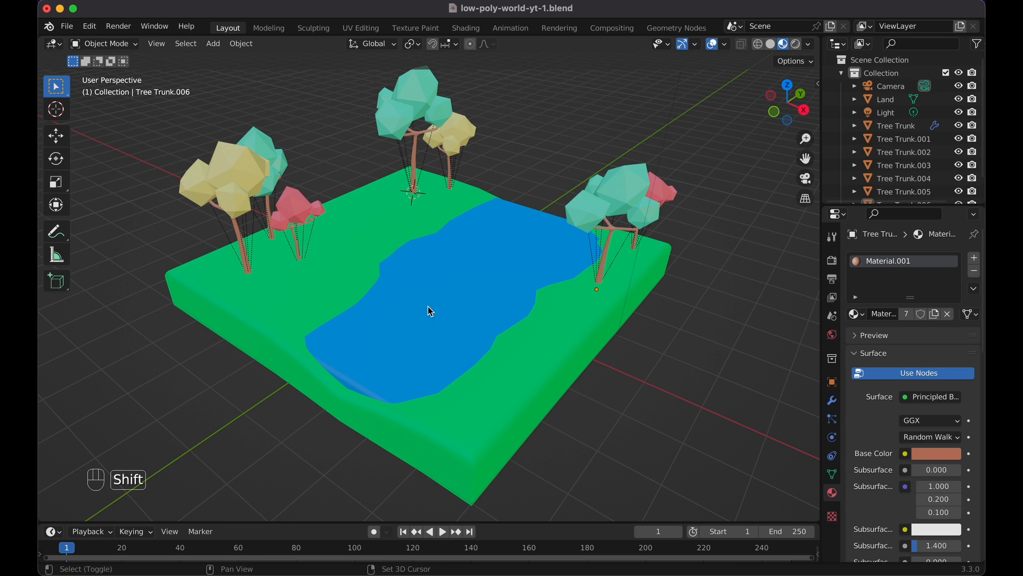
pyautogui.keyDown('shift'); pyautogui.rightClick(434, 285); pyautogui.keyUp('shift')
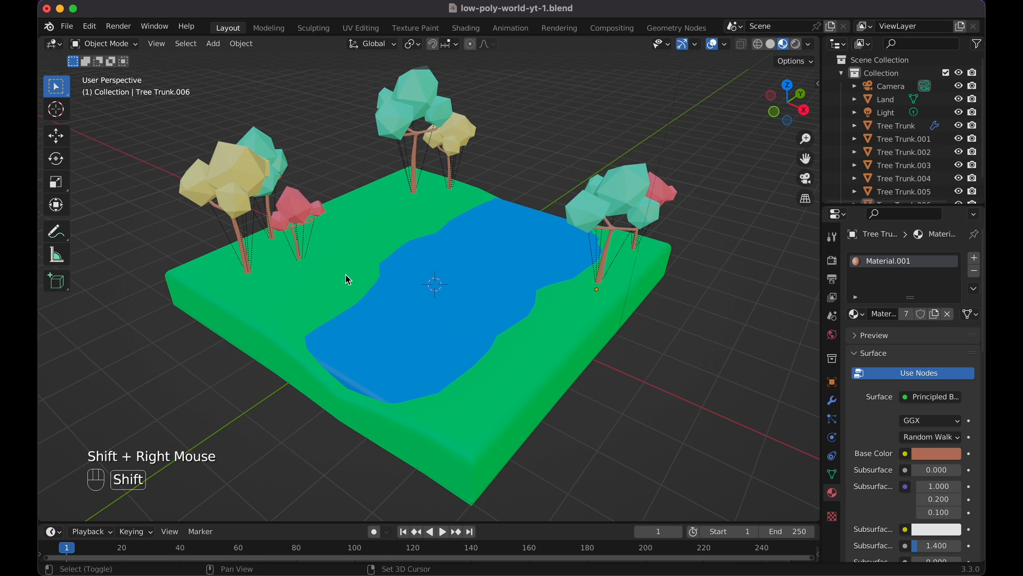
pyautogui.hotkey('shift', 'a')
pyautogui.moveTo(338, 273)
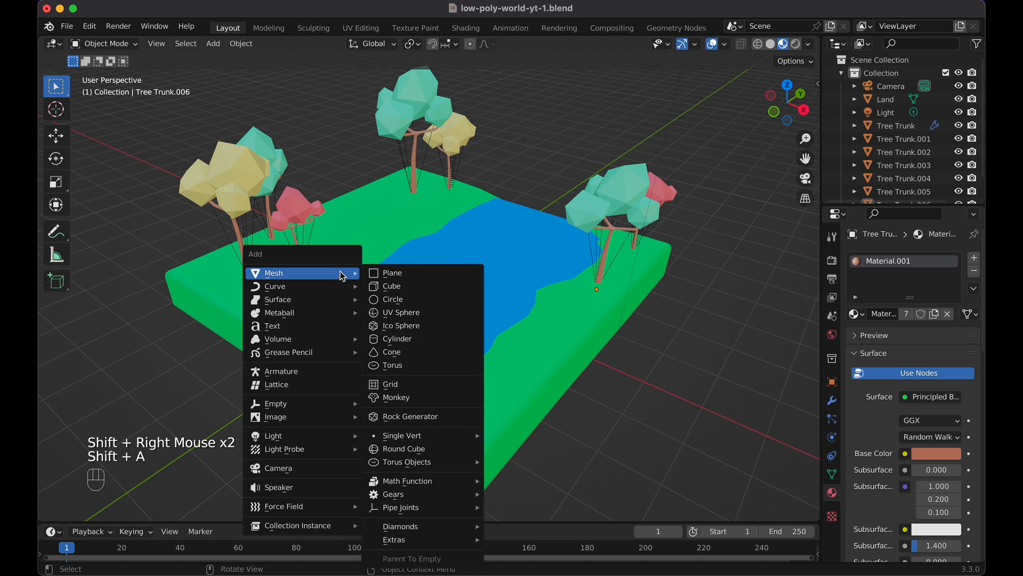
pyautogui.click(436, 351)
pyautogui.scroll(5, 375, 257)
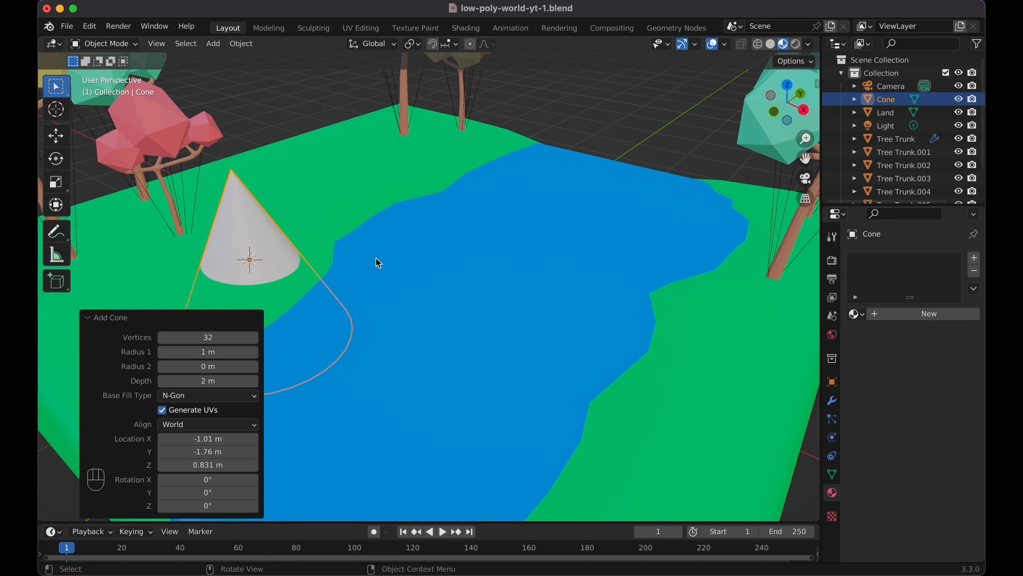
pyautogui.click(205, 338)
pyautogui.write('6')
pyautogui.press('Return')
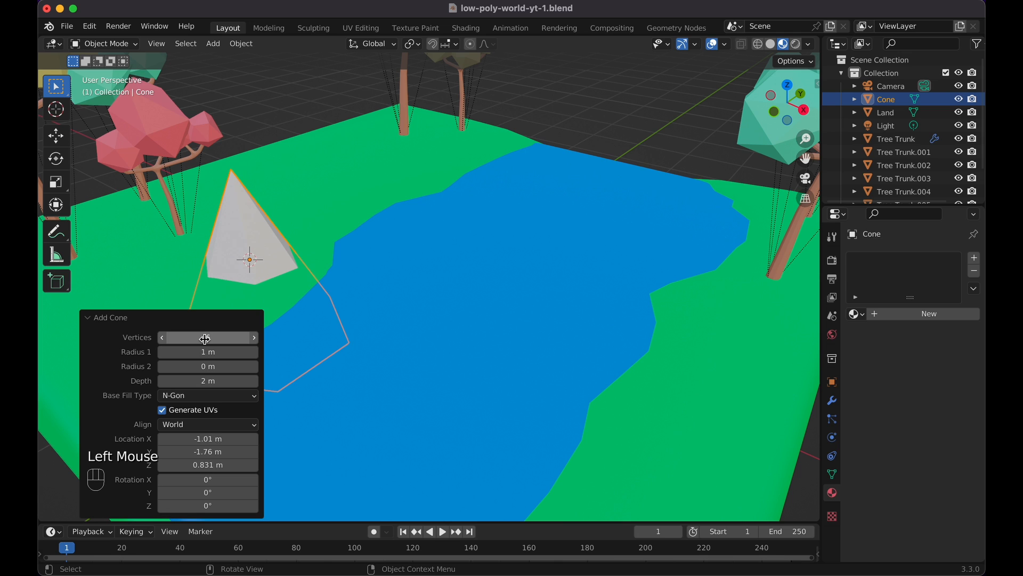
# Raise the cone about 1.13 m along global Z so its base sits above the land.
pyautogui.keyDown('shift'); pyautogui.hscroll(-8, 267, 260); pyautogui.keyUp('shift')
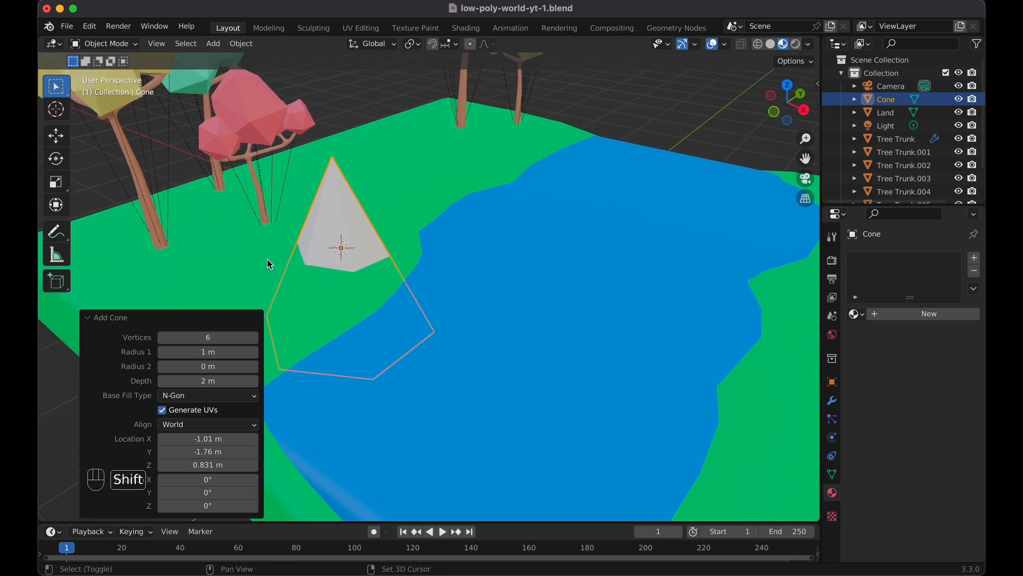
pyautogui.press('g')
pyautogui.press('z')
pyautogui.click(590, 158)
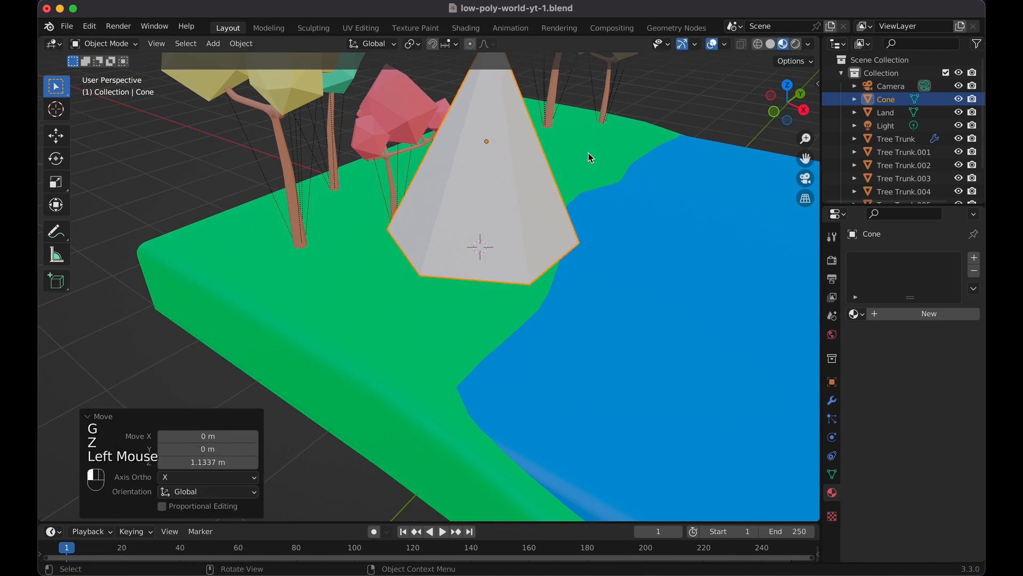
# Shrink the cone uniformly to a small fraction of its size and stretch it by 2.694 along global Z.
pyautogui.press('s')
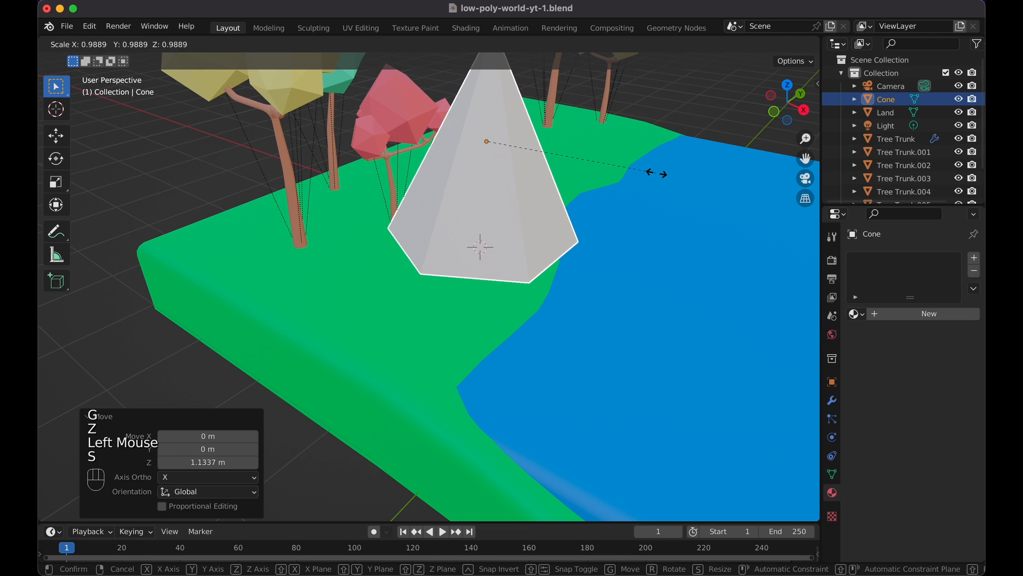
pyautogui.click(505, 159)
pyautogui.press('s')
pyautogui.press('z')
pyautogui.click(527, 198)
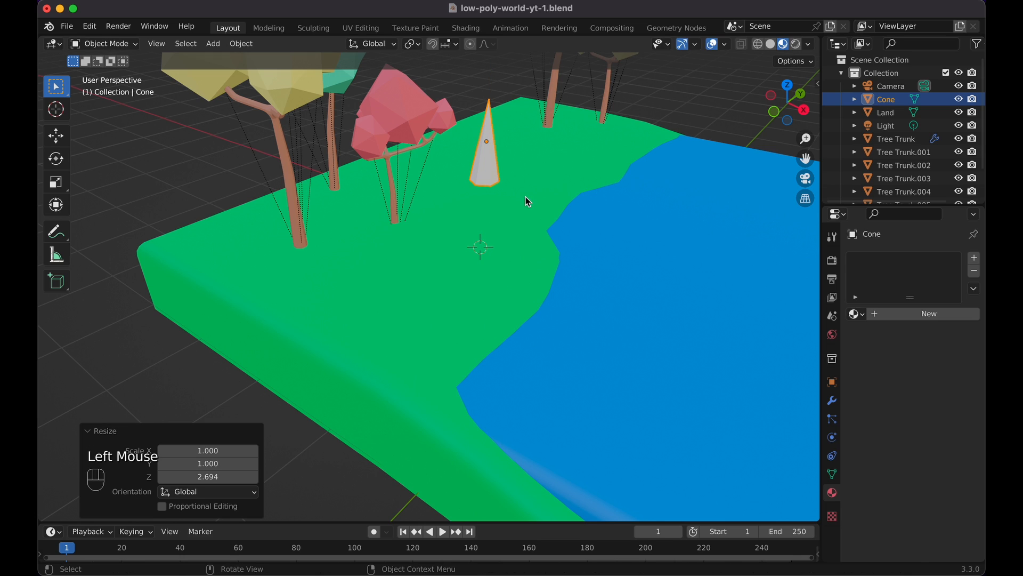
# Refine the cone into a smaller, slimmer spike: scale it to about 0.64, stretch it 1.343 along global Z, and scale it uniformly to 0.544.
pyautogui.press('s')
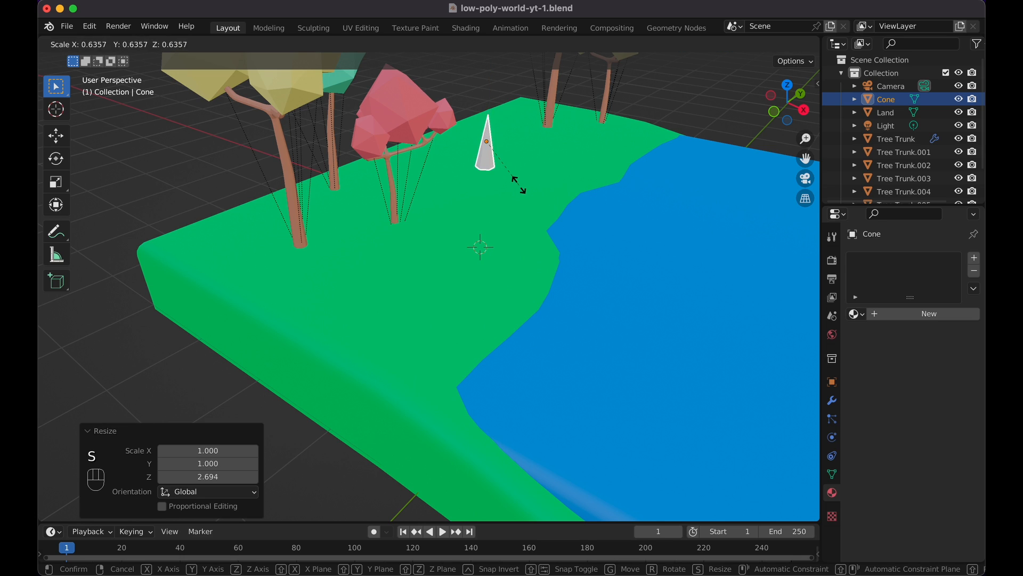
pyautogui.click(519, 187)
pyautogui.press('s')
pyautogui.press('z')
pyautogui.click(523, 200)
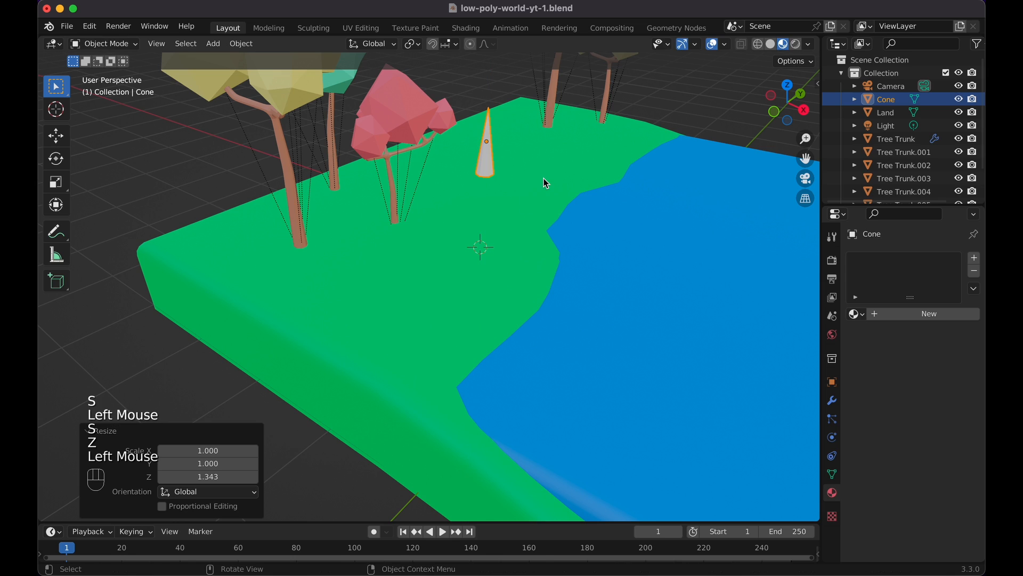
pyautogui.press('s')
pyautogui.click(513, 172)
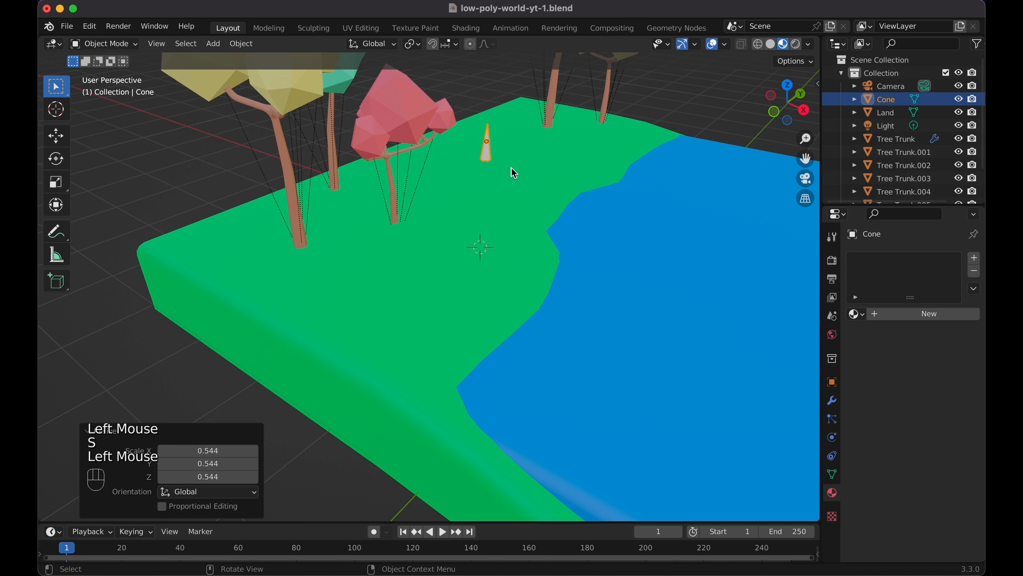
# Lower the cone about 0.957 m along global Z in the front view so its base rests on the land.
pyautogui.press('KP_1')
pyautogui.press('g')
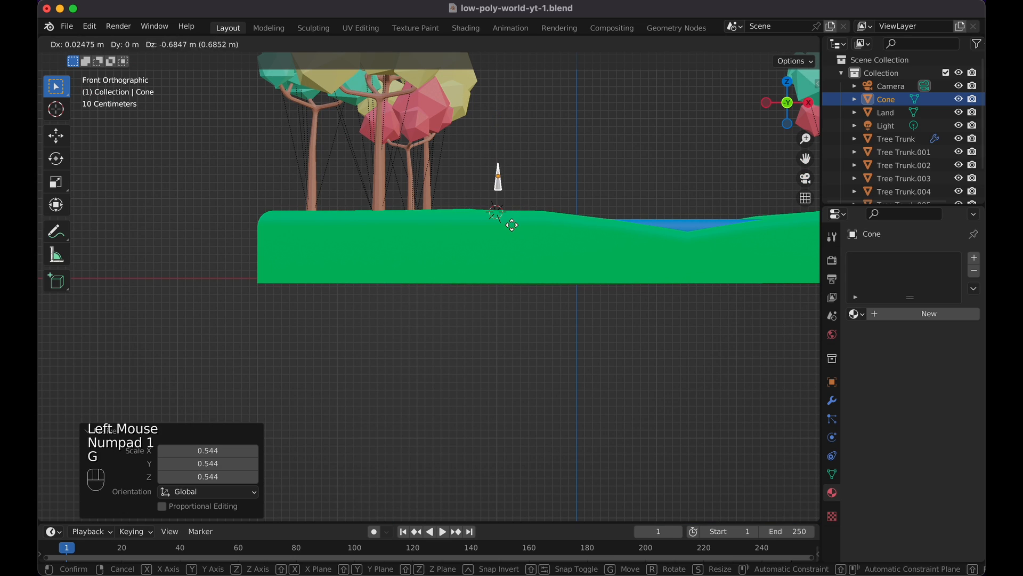
pyautogui.press('z')
pyautogui.click(510, 245)
pyautogui.scroll(10, 510, 245)
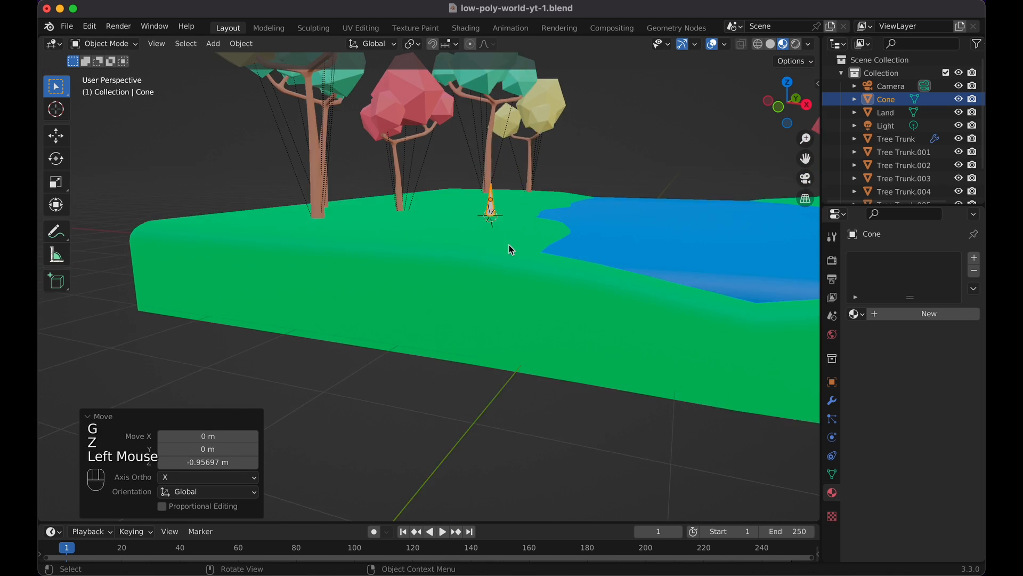
pyautogui.click(513, 236)
# Give the cone a new material with a dark green base color, hue 0.357 and saturation 0.911.
pyautogui.press('KP_0')
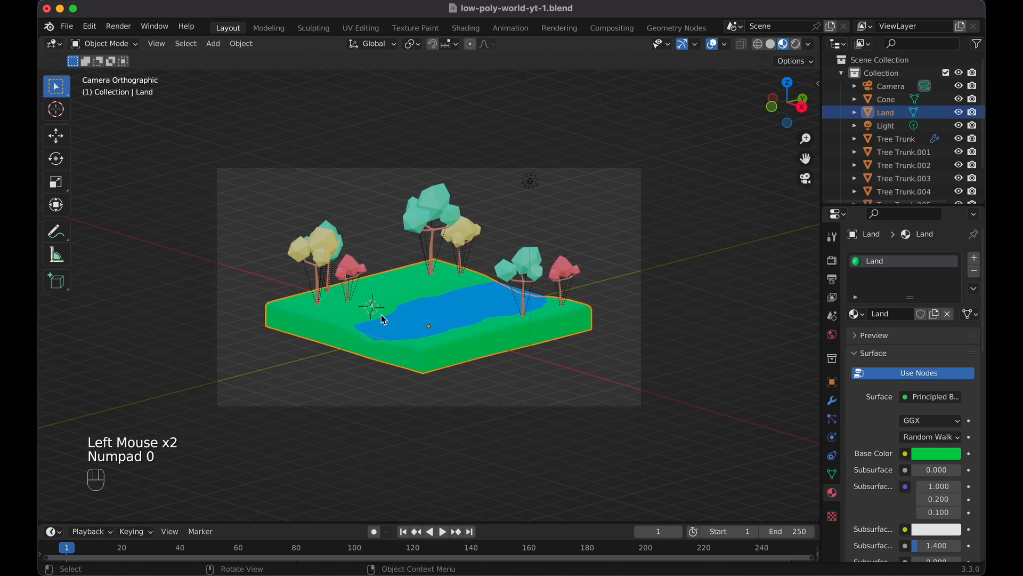
pyautogui.click(382, 313)
pyautogui.click(373, 308)
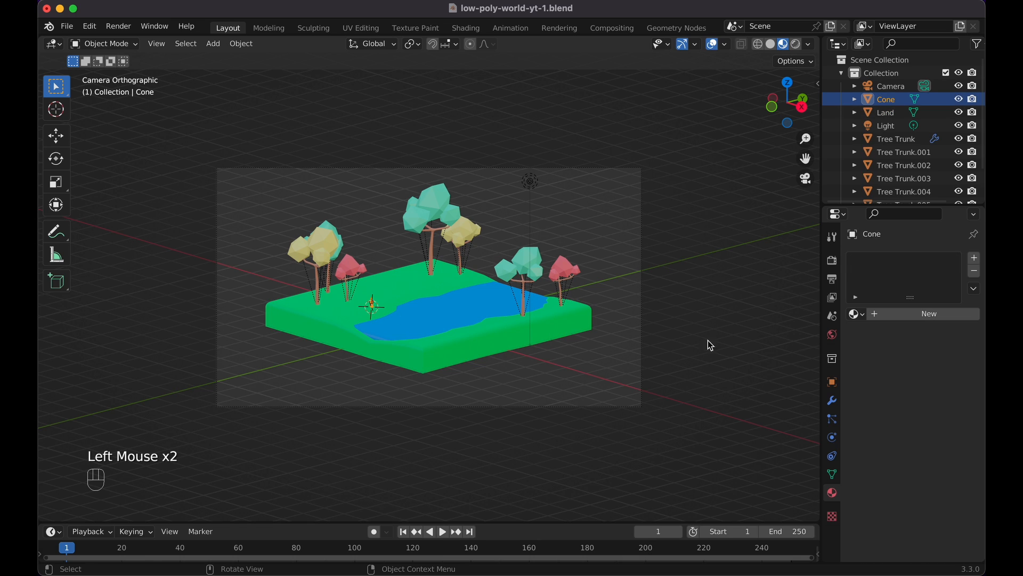
pyautogui.click(906, 315)
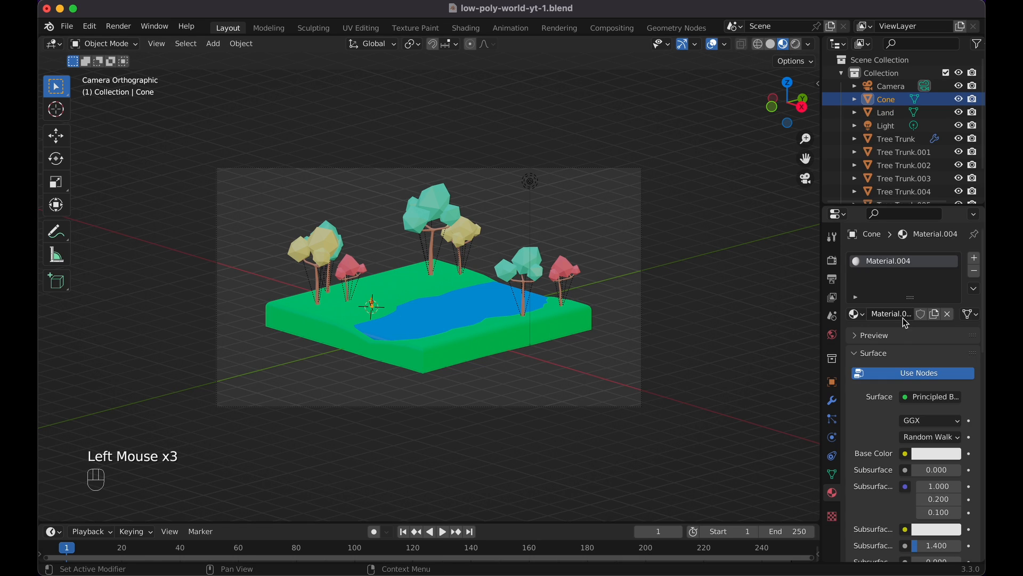
pyautogui.click(925, 457)
pyautogui.moveTo(875, 293); pyautogui.dragTo(876, 289)
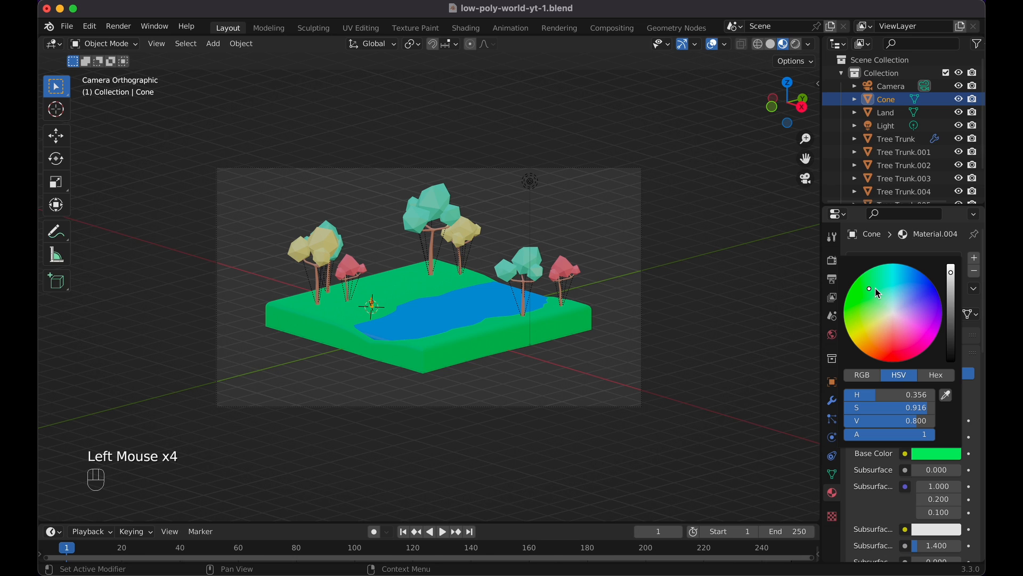
pyautogui.click(952, 290)
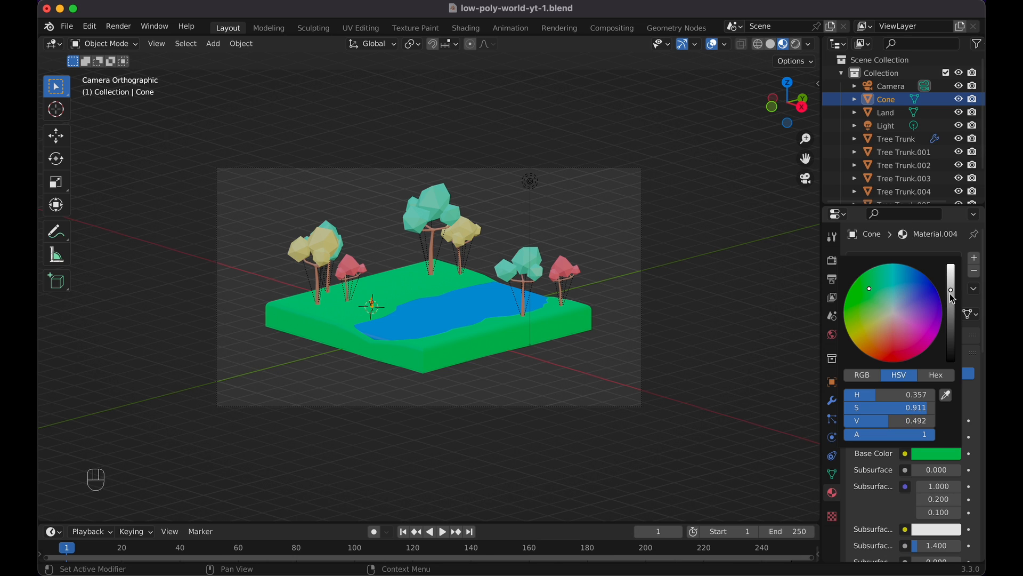
pyautogui.click(723, 297)
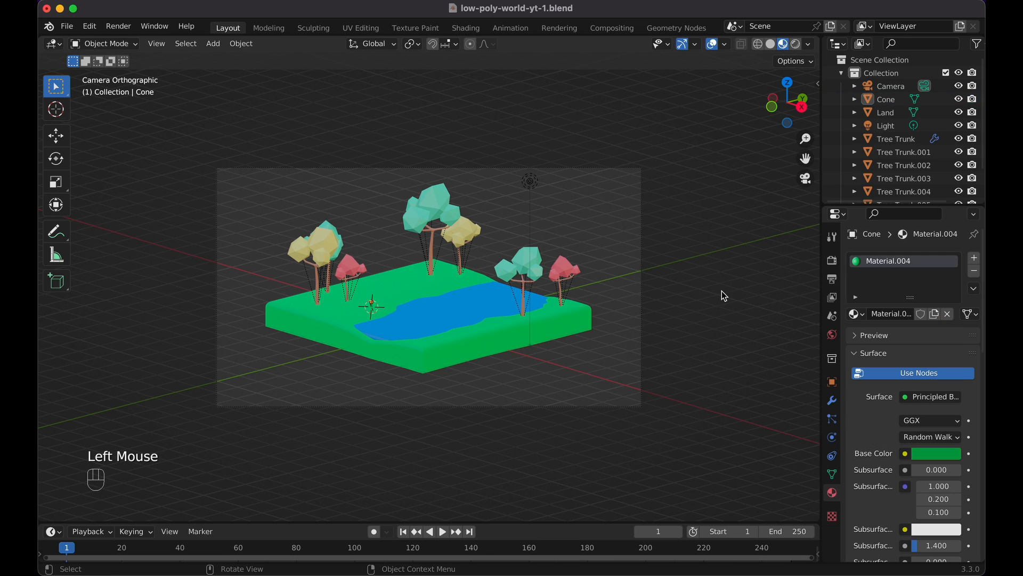
# Rename the cone's new material as Grass.
pyautogui.scroll(3, 725, 295)
pyautogui.scroll(3, 676, 315)
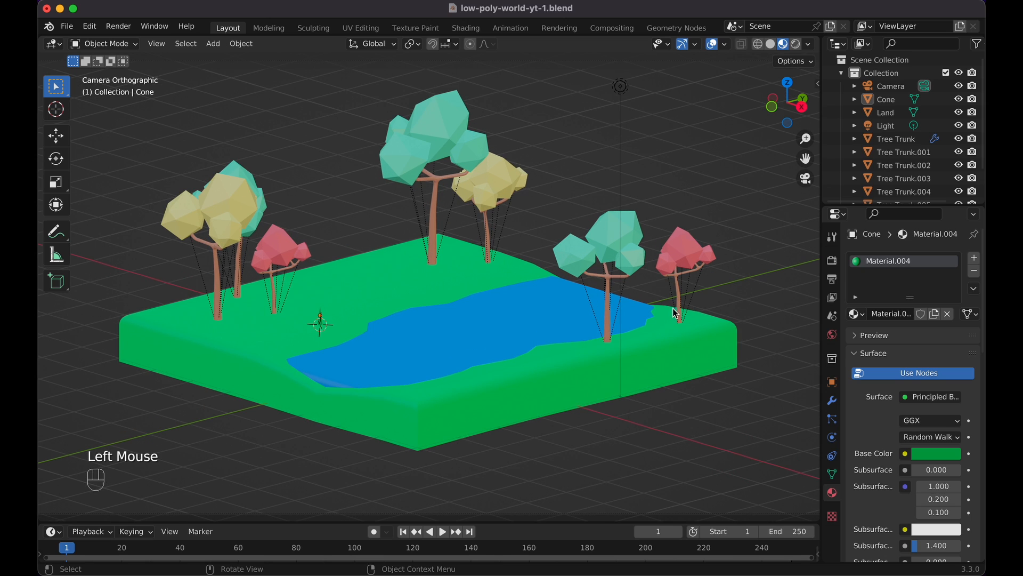
pyautogui.doubleClick(889, 314)
pyautogui.write('Grass')
pyautogui.press('Return')
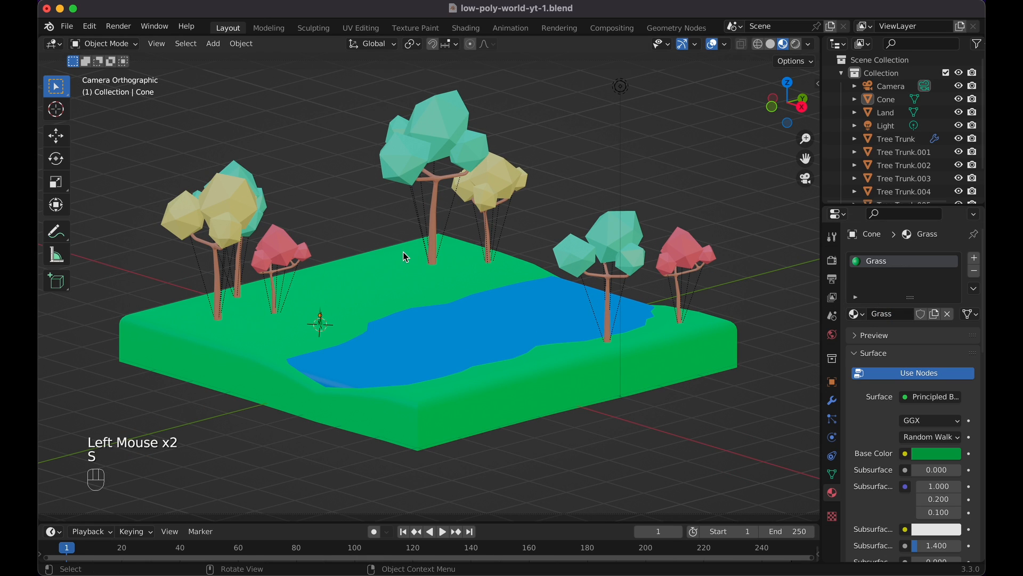
# Duplicate the cone, rotate the copy -11.4° in the view plane, and place it just left of the original as a second blade.
pyautogui.scroll(5, 403, 251)
pyautogui.keyDown('shift'); pyautogui.hscroll(-3, 403, 251); pyautogui.keyUp('shift')
pyautogui.scroll(2, 403, 251)
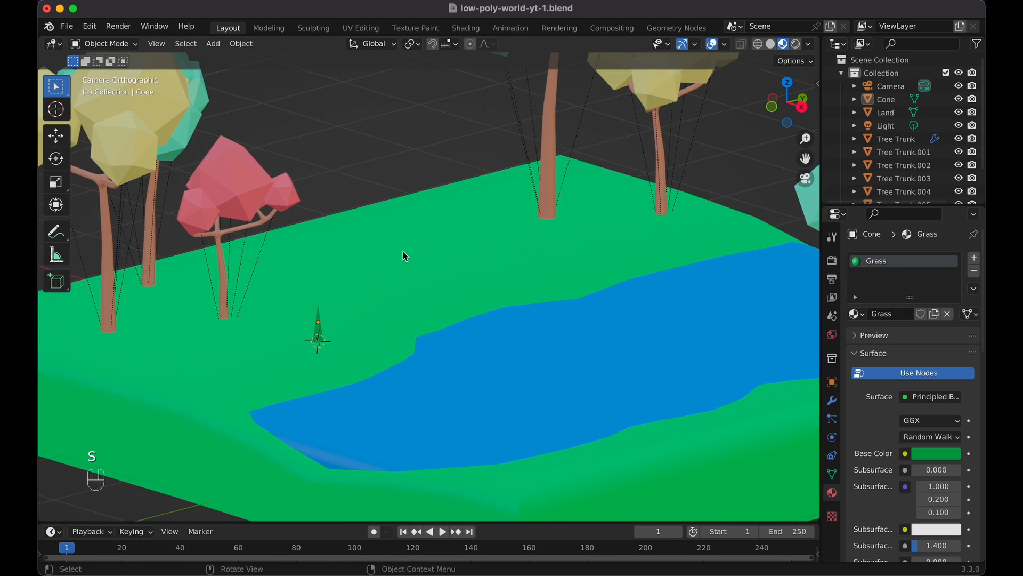
pyautogui.keyDown('shift'); pyautogui.scroll(-4, 404, 252); pyautogui.keyUp('shift')
pyautogui.click(381, 326)
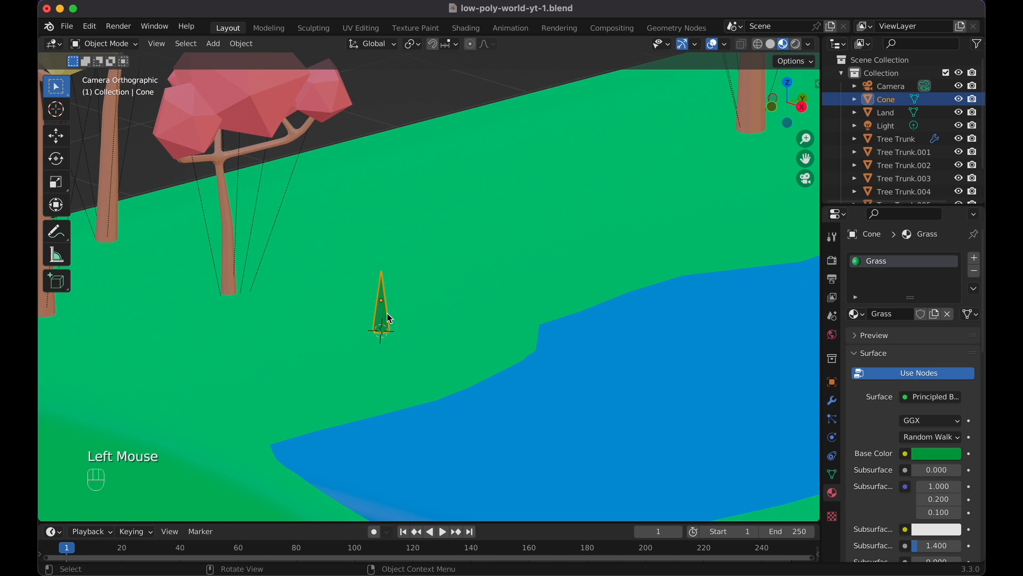
pyautogui.hotkey('shift', 'd')
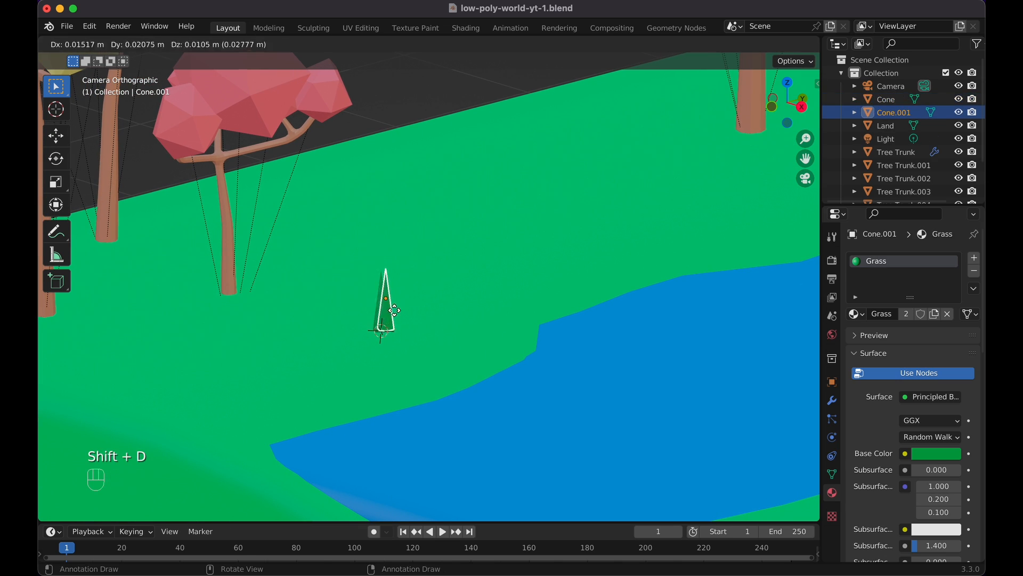
pyautogui.press('r')
pyautogui.click(396, 315)
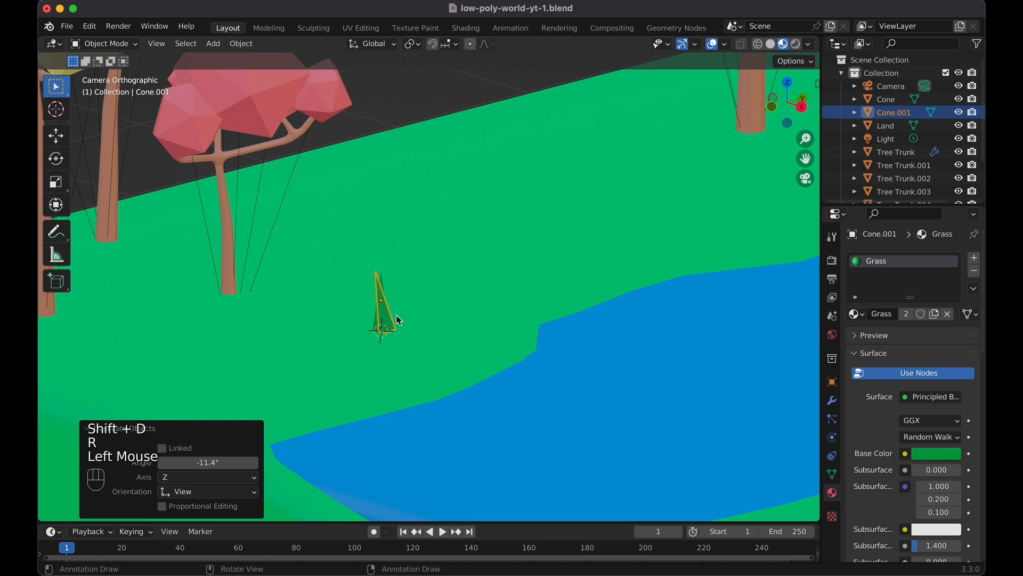
pyautogui.press('g')
pyautogui.click(375, 323)
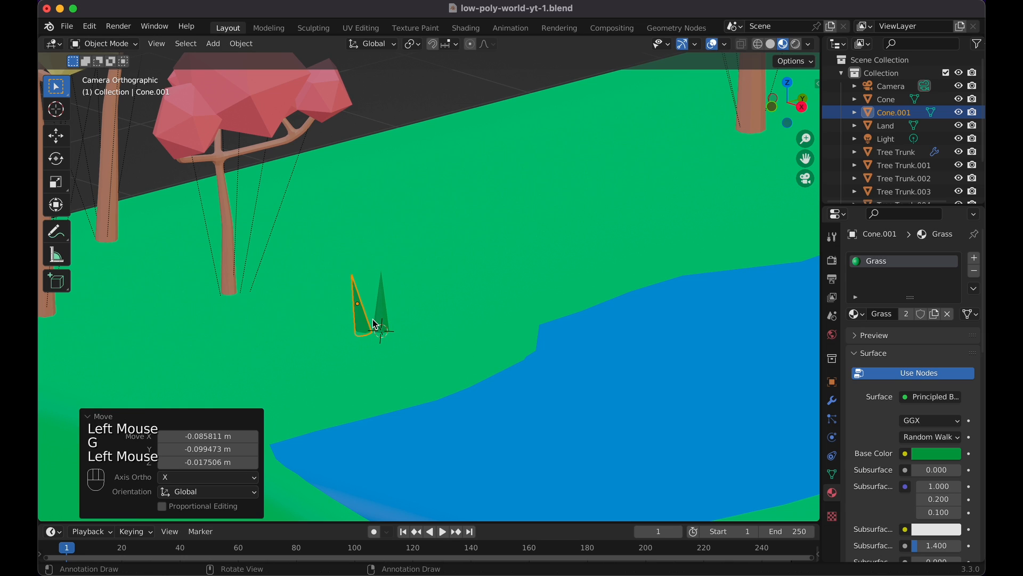
# Duplicate the tilted blade to the right of the center blade, rotate it 34.1° in the view plane to lean outward, and nudge it into place.
pyautogui.hotkey('shift', 'd')
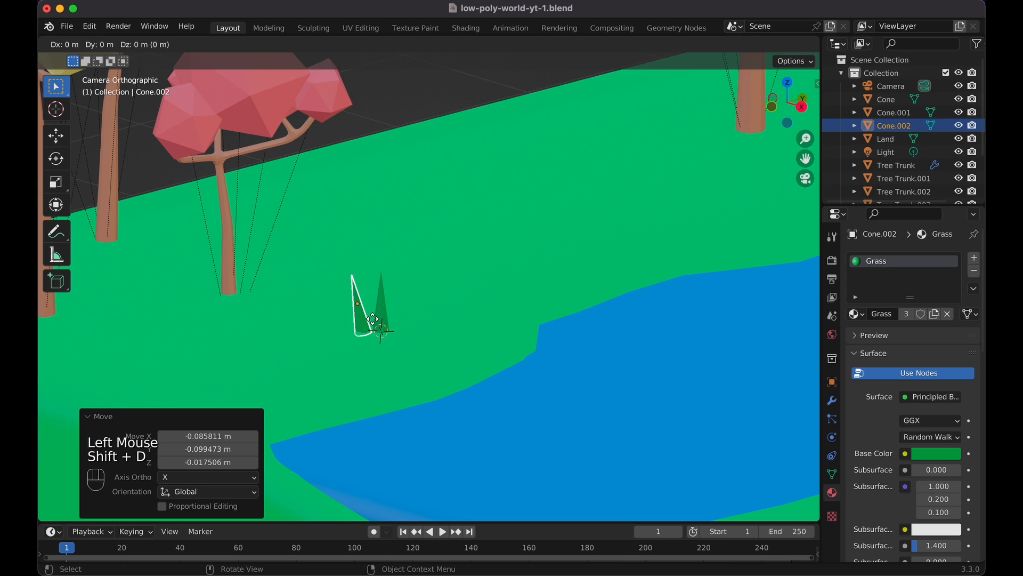
pyautogui.click(412, 323)
pyautogui.press('r')
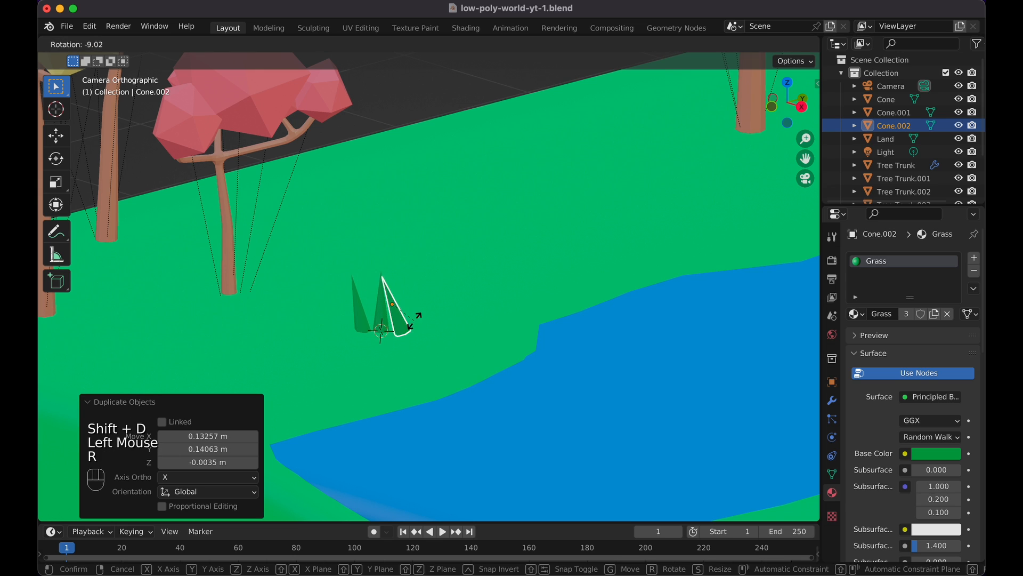
pyautogui.click(401, 333)
pyautogui.press('g')
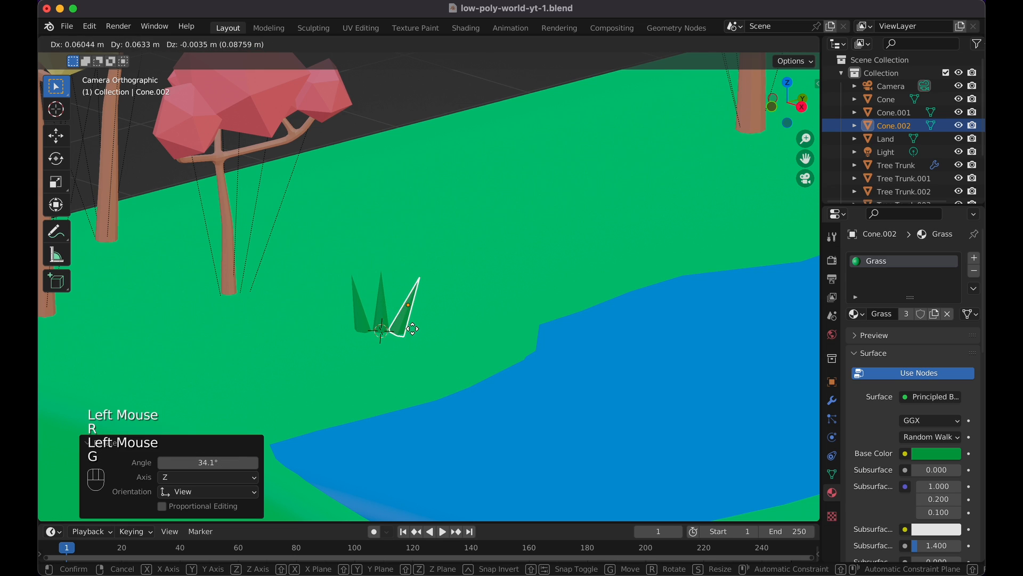
pyautogui.click(423, 324)
# Shrink the right-leaning blade slightly and lower it about 0.036 m along global Z onto the land.
pyautogui.scroll(5, 436, 307)
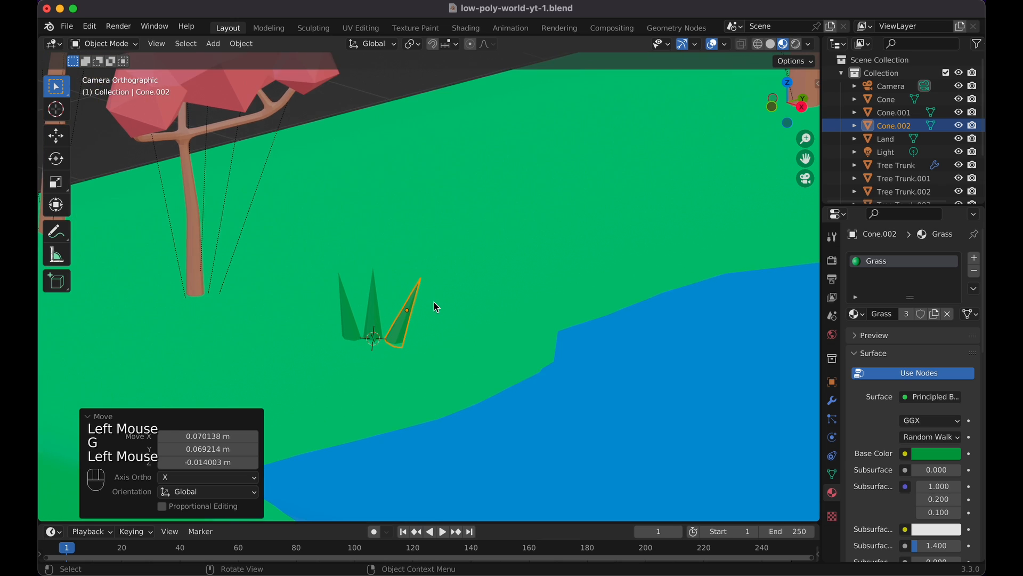
pyautogui.hotkey('shift', 'z')
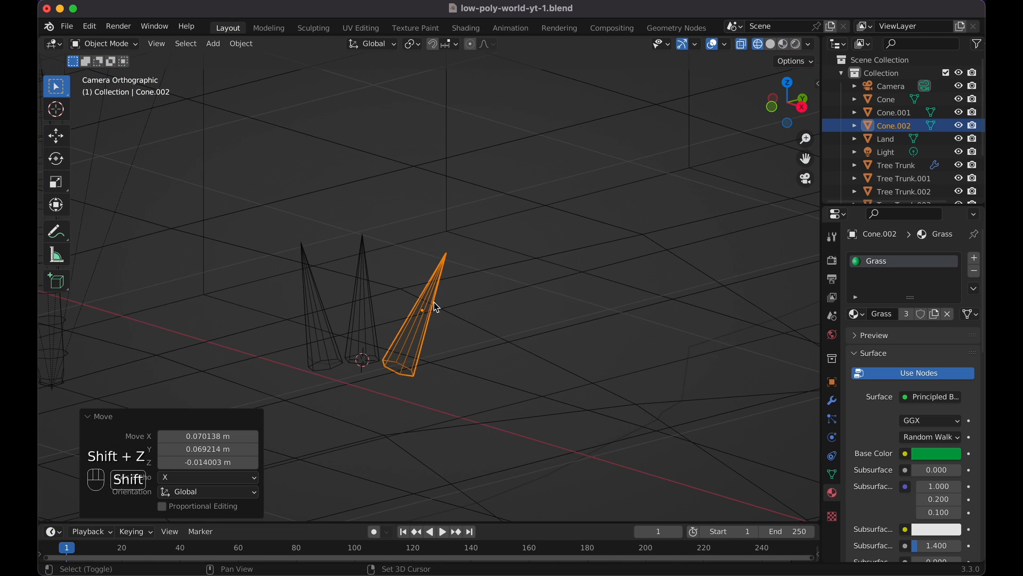
pyautogui.hotkey('shift', 'z')
pyautogui.scroll(-6, 434, 301)
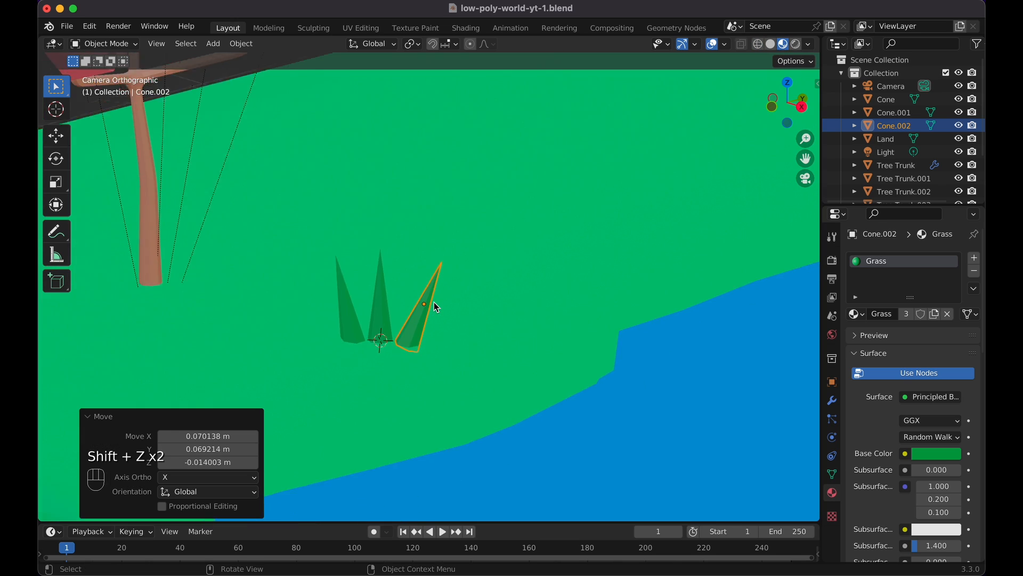
pyautogui.press('s')
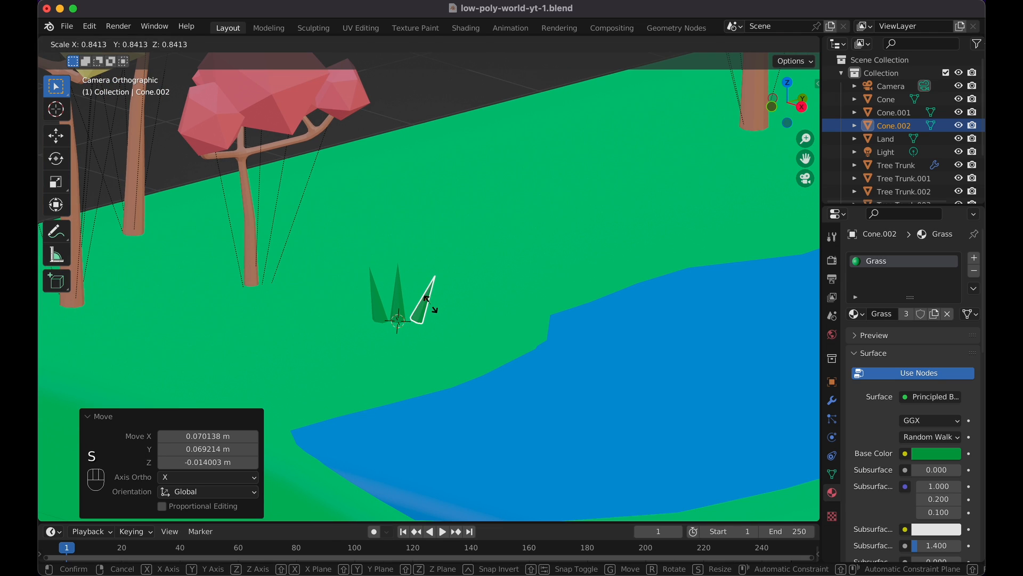
pyautogui.click(429, 306)
pyautogui.press('g')
pyautogui.press('z')
pyautogui.click(432, 314)
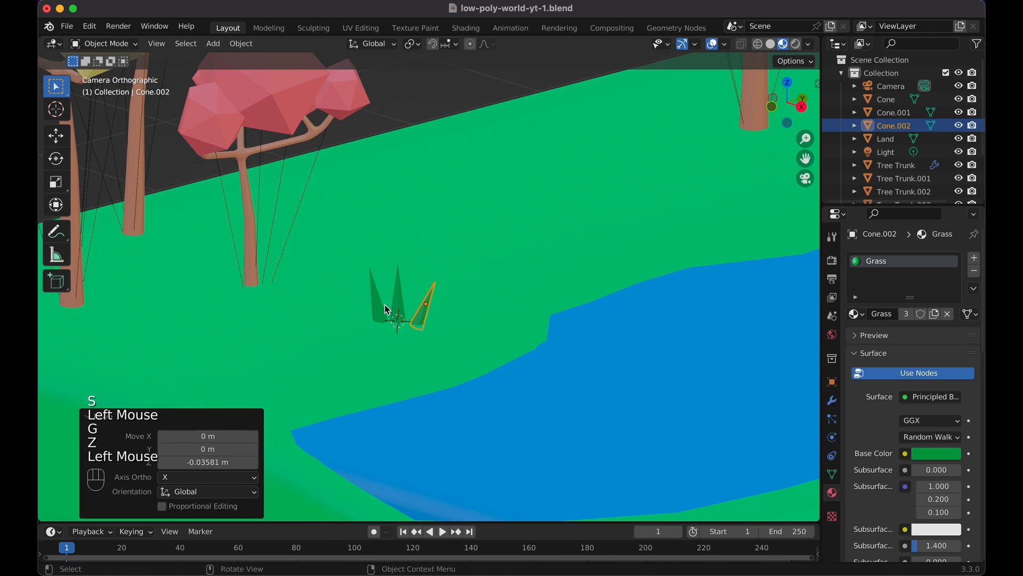
# Scale the left-leaning blade uniformly to 0.749 and lower it about 0.045 m along global Z.
pyautogui.click(374, 298)
pyautogui.press('s')
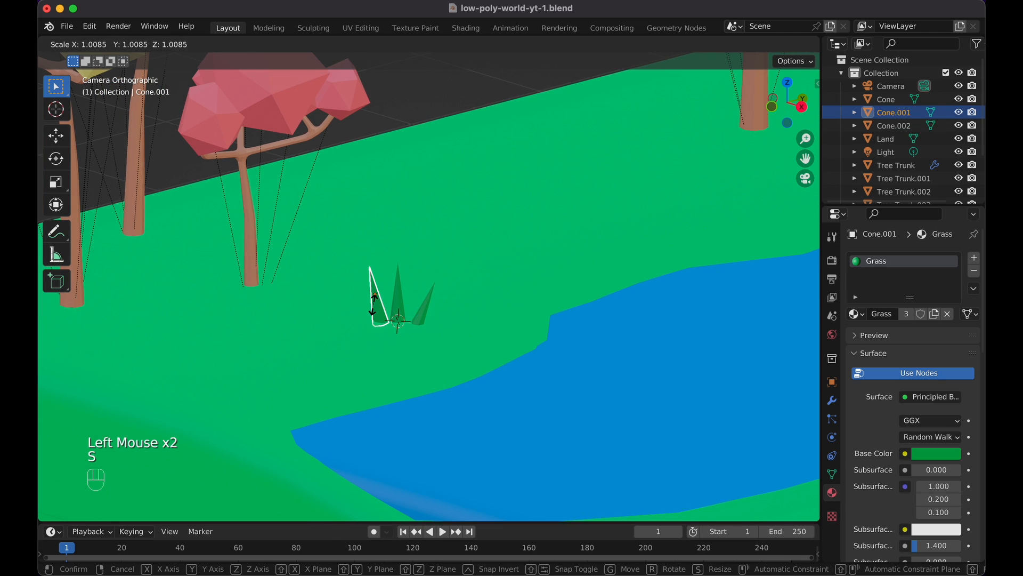
pyautogui.click(373, 290)
pyautogui.press('g')
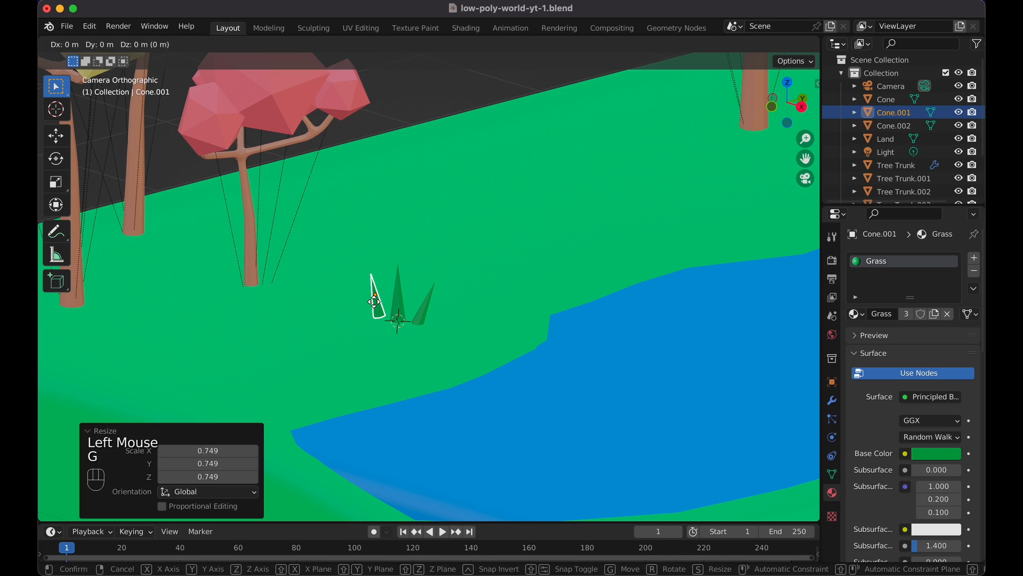
pyautogui.press('z')
pyautogui.click(381, 313)
# Nudge the left and right blades slightly inward so they sit close against the center blade.
pyautogui.press('g')
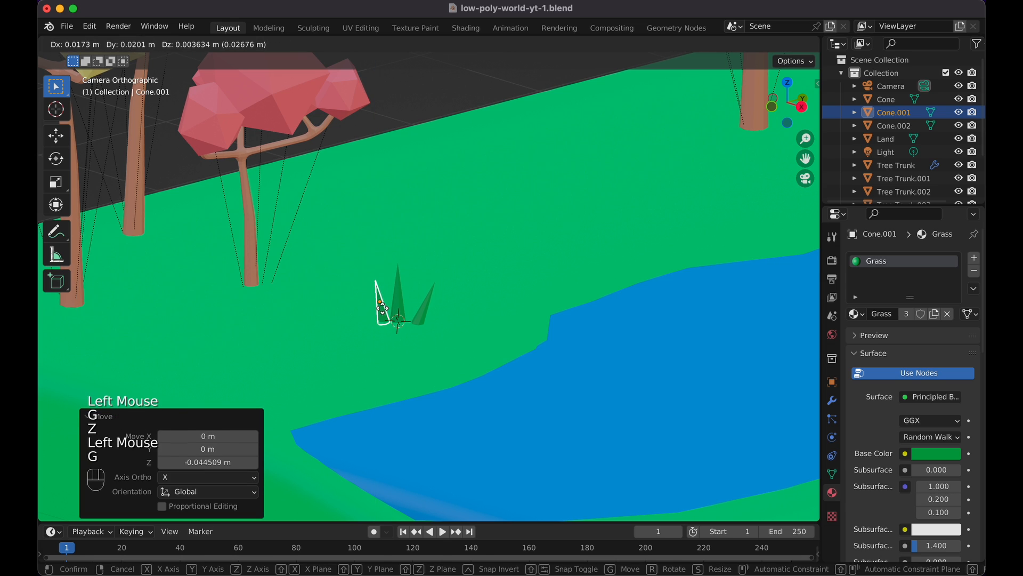
pyautogui.click(382, 308)
pyautogui.click(413, 319)
pyautogui.press('g')
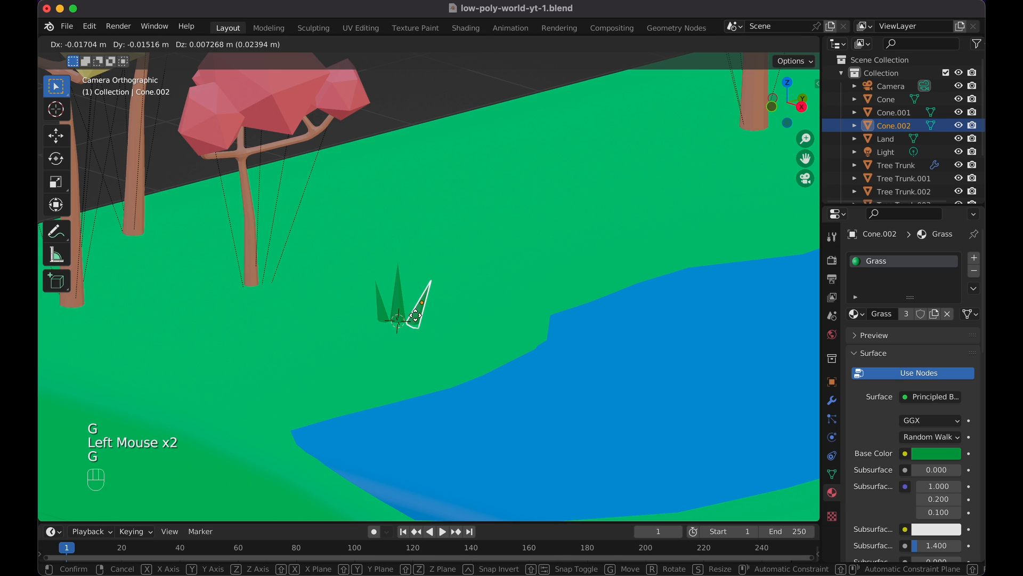
pyautogui.click(419, 315)
# Select all three grass blades and join them into a single object.
pyautogui.click(415, 314)
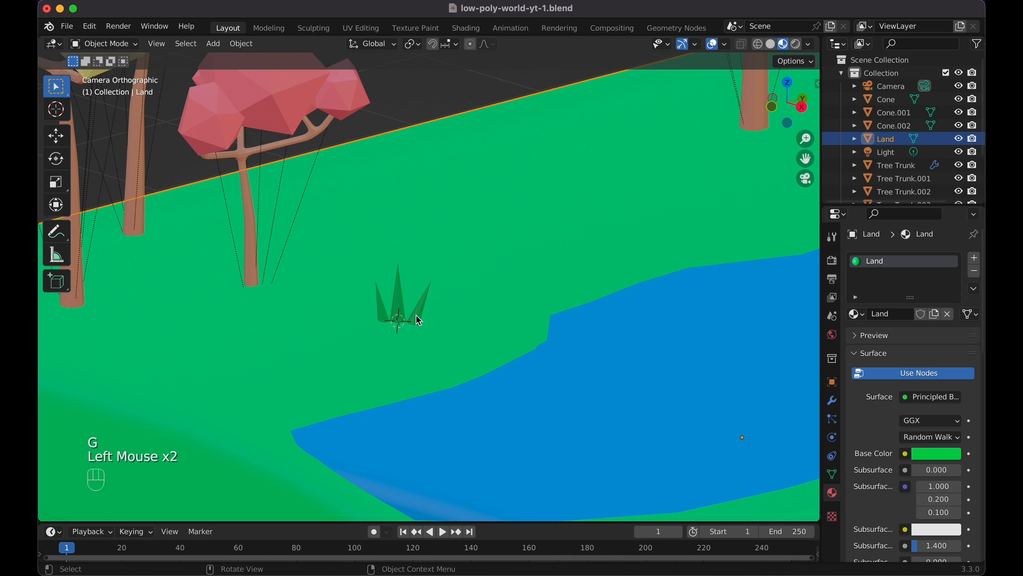
pyautogui.click(407, 316)
pyautogui.keyDown('shift'); pyautogui.click(406, 315); pyautogui.keyUp('shift')
pyautogui.keyDown('shift'); pyautogui.click(419, 321); pyautogui.keyUp('shift')
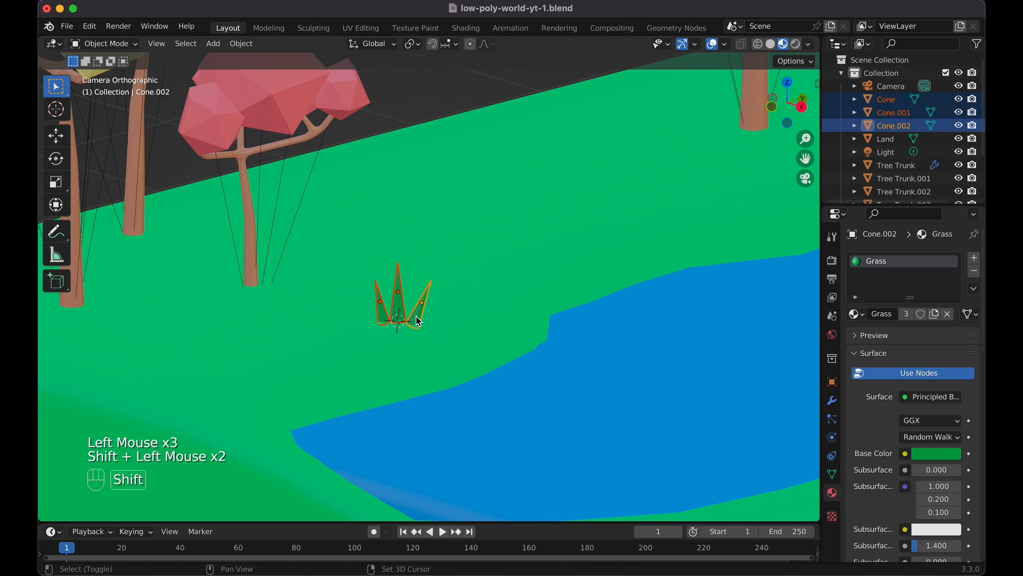
pyautogui.press('super+j')
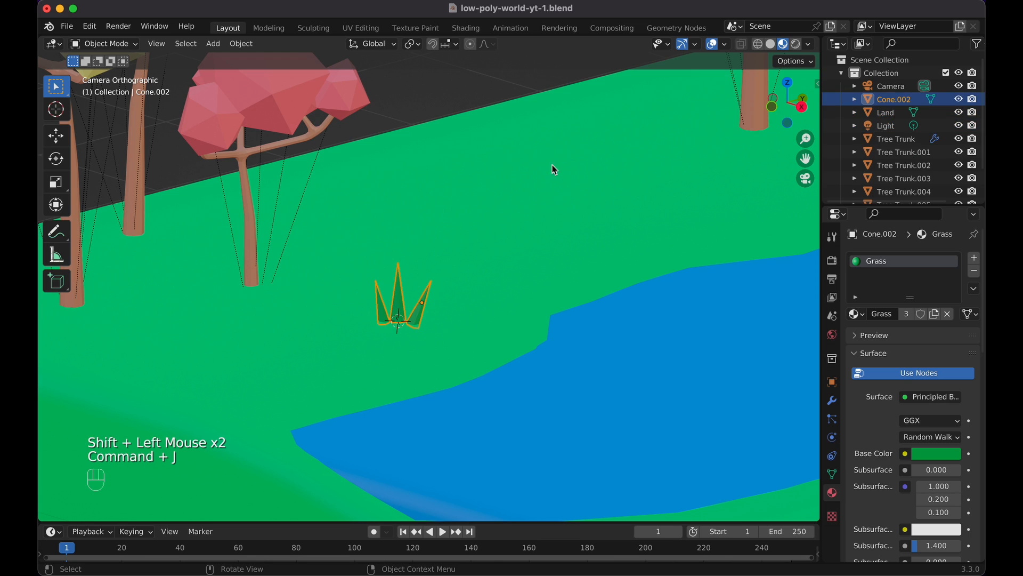
# Rename the joined blade object as Grass and select the clump on the land.
pyautogui.doubleClick(896, 100)
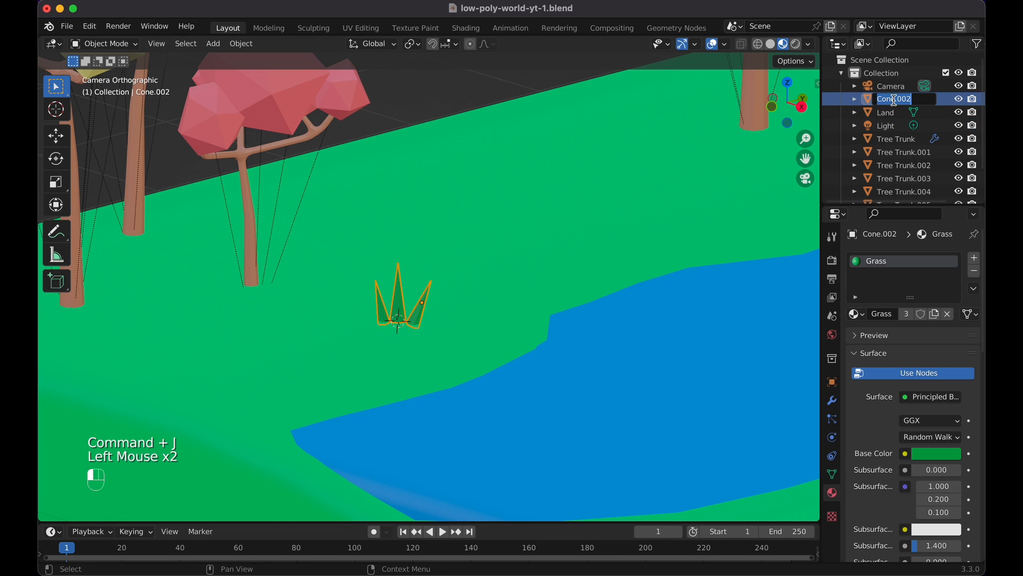
pyautogui.write('Grass')
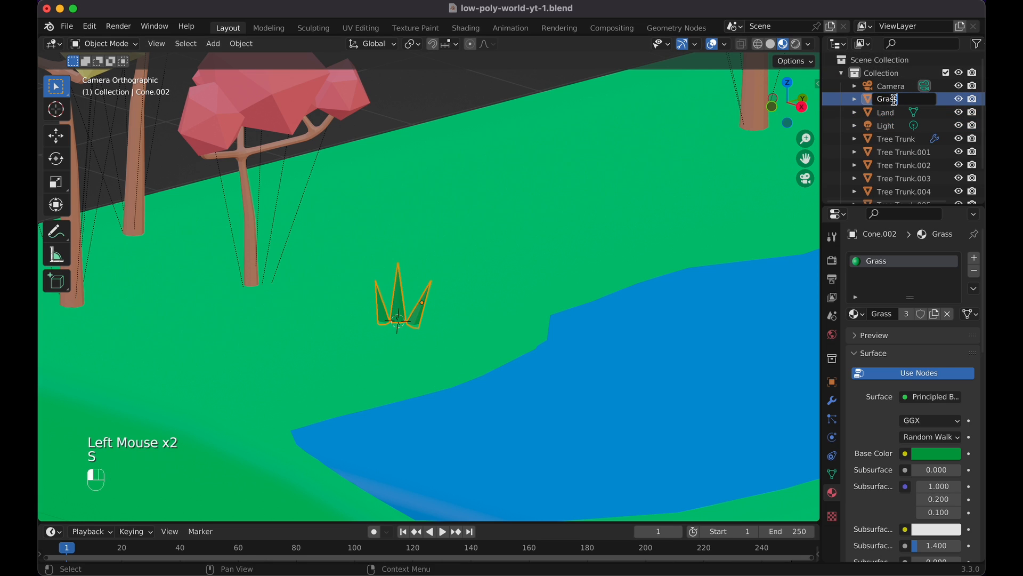
pyautogui.press('Return')
pyautogui.scroll(-3, 498, 250)
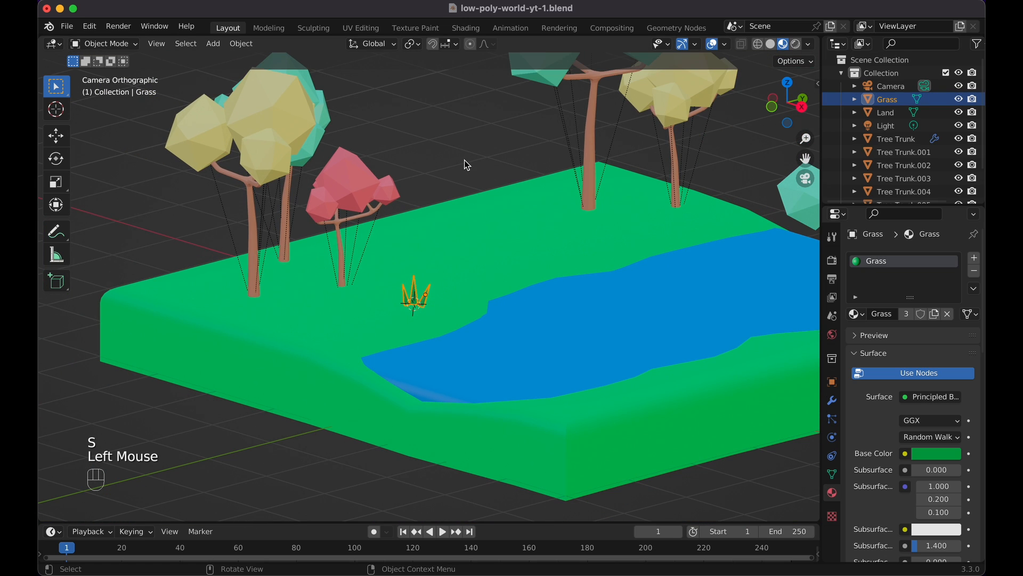
pyautogui.click(465, 160)
pyautogui.scroll(-3, 460, 320)
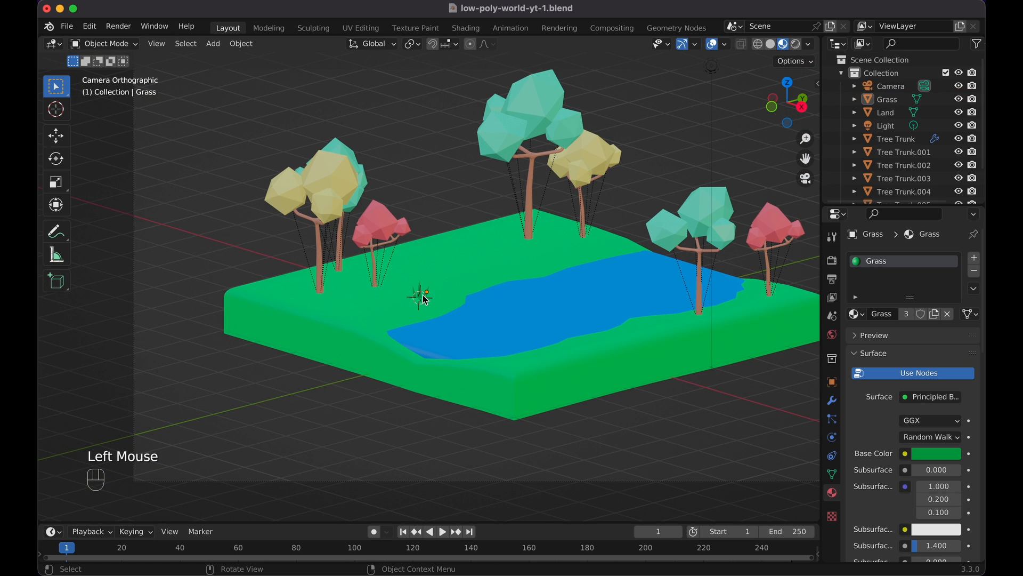
pyautogui.click(423, 299)
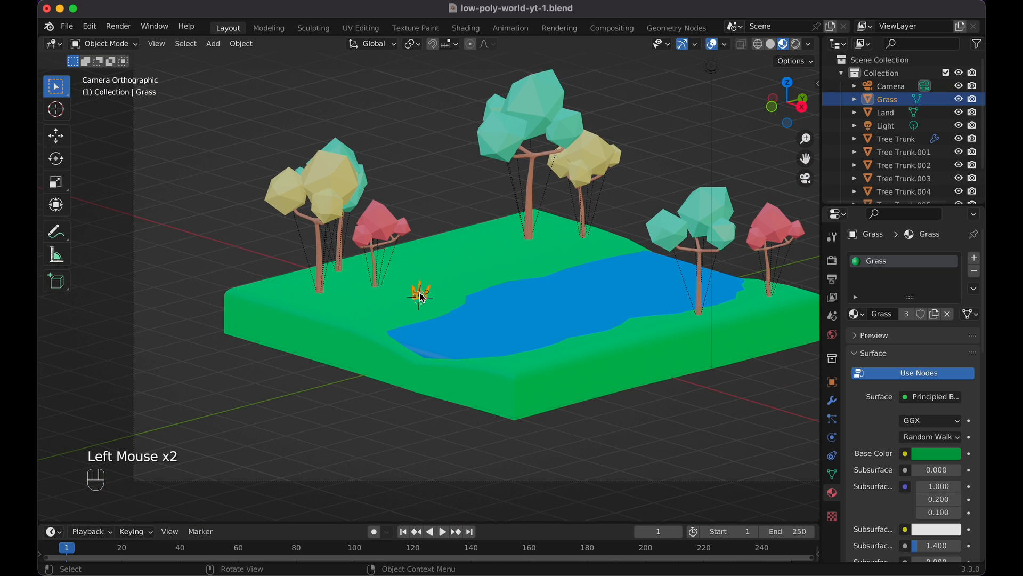
# Duplicate the grass clump about -0.43 m in X and 2.25 m in Y, and lower the copy about 0.027 m.
pyautogui.press('KP_7')
pyautogui.hotkey('shift', 'd')
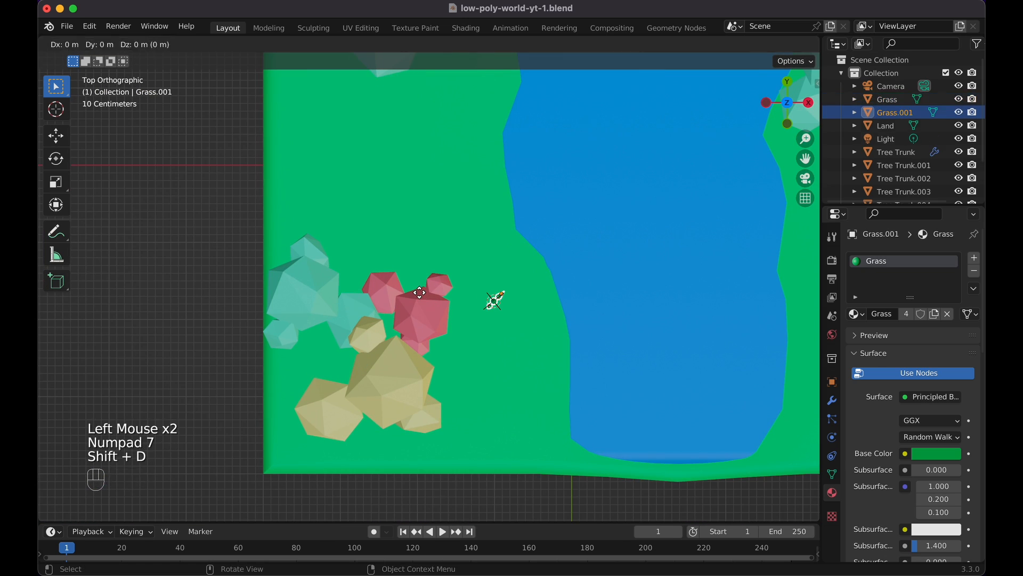
pyautogui.click(495, 170)
pyautogui.scroll(-1, 496, 172)
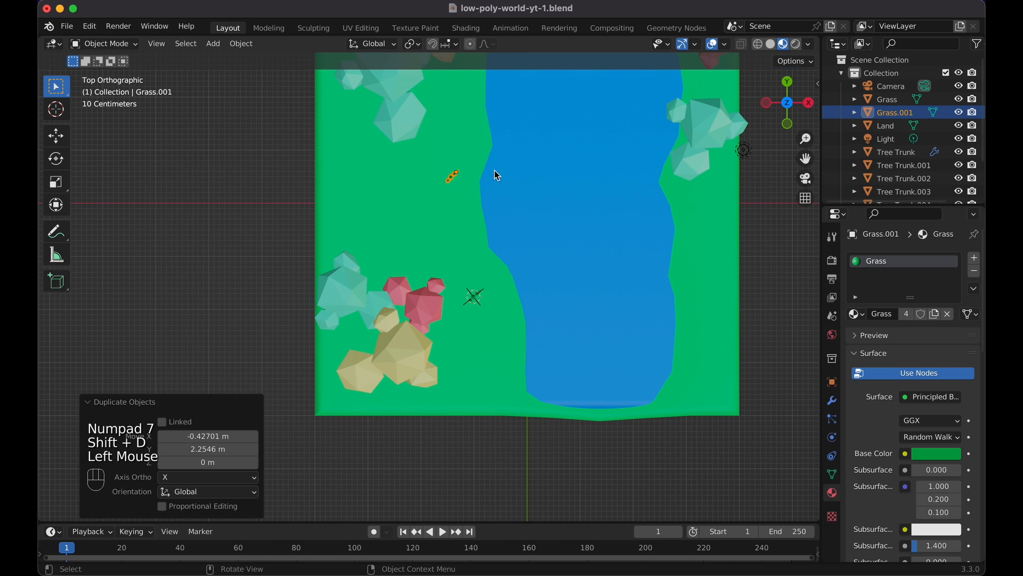
pyautogui.scroll(-10, 495, 172)
pyautogui.scroll(2, 496, 173)
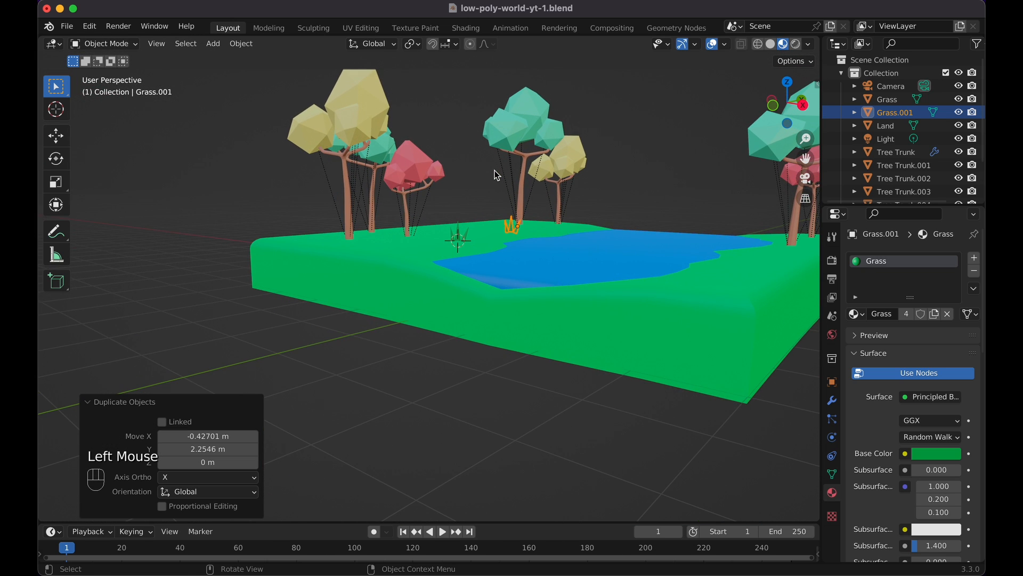
pyautogui.press('g')
pyautogui.press('z')
pyautogui.click(496, 172)
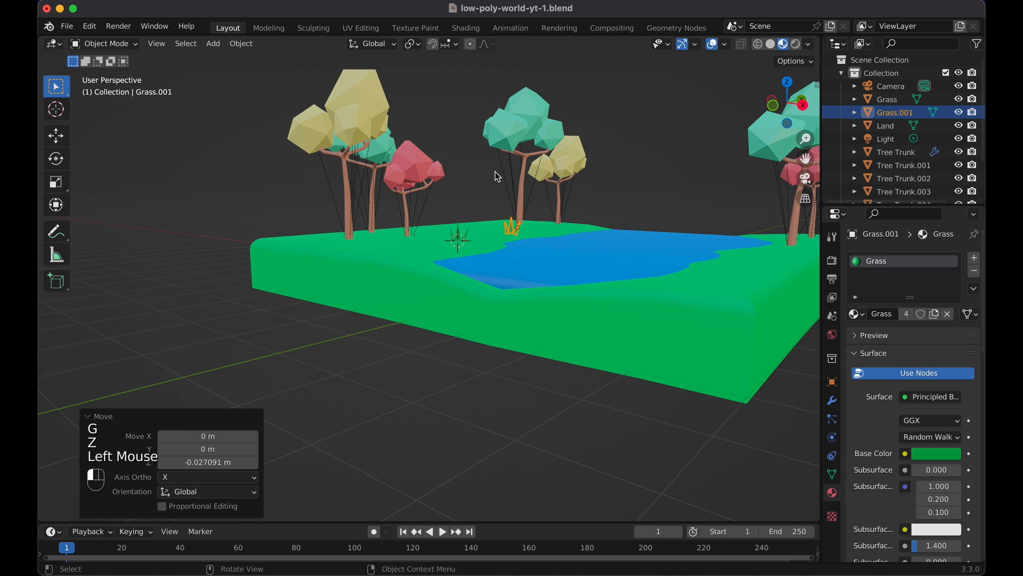
pyautogui.click(668, 179)
# Rotate the new grass clump on the tree side of the lake around the global Z axis.
pyautogui.scroll(5, 668, 179)
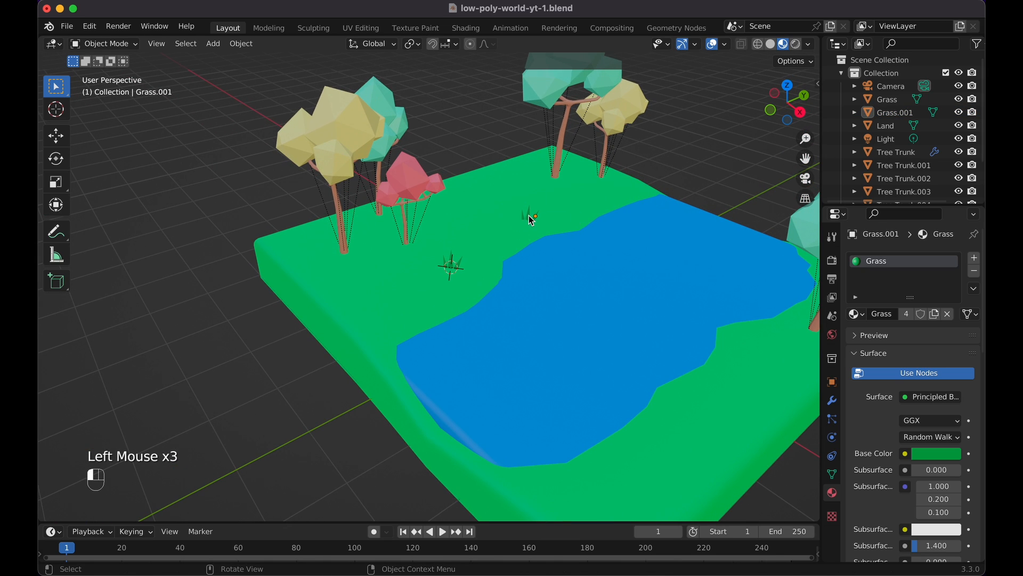
pyautogui.press('r')
pyautogui.press('z')
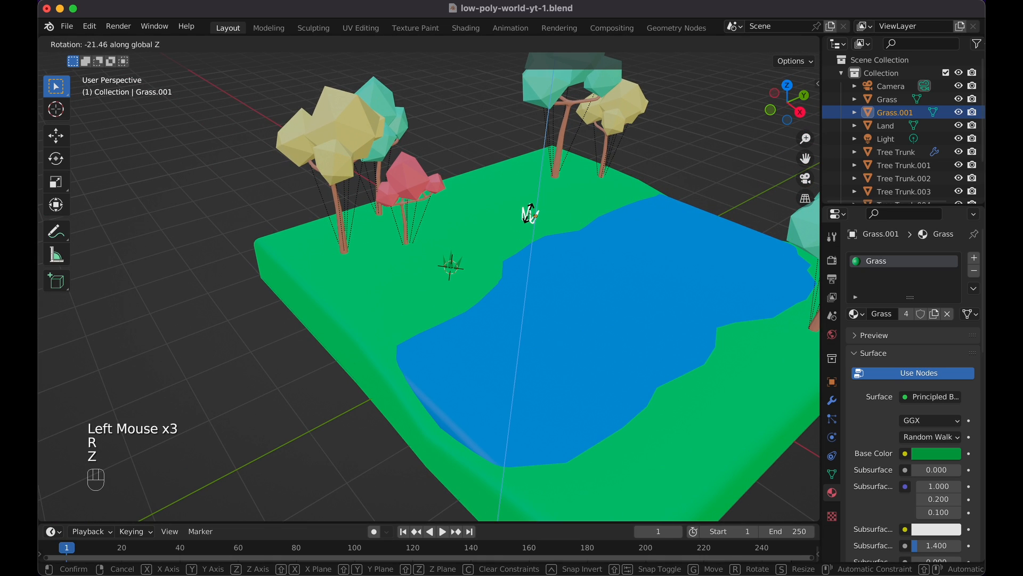
pyautogui.click(529, 213)
pyautogui.click(733, 139)
# Duplicate the original grass clump onto the opposite bank, about 4.42 m in X and -0.95 m in Y, and duplicate that copy about 2.32 m further along Y.
pyautogui.scroll(-3, 733, 139)
pyautogui.keyDown('shift'); pyautogui.hscroll(-2, 732, 138); pyautogui.keyUp('shift')
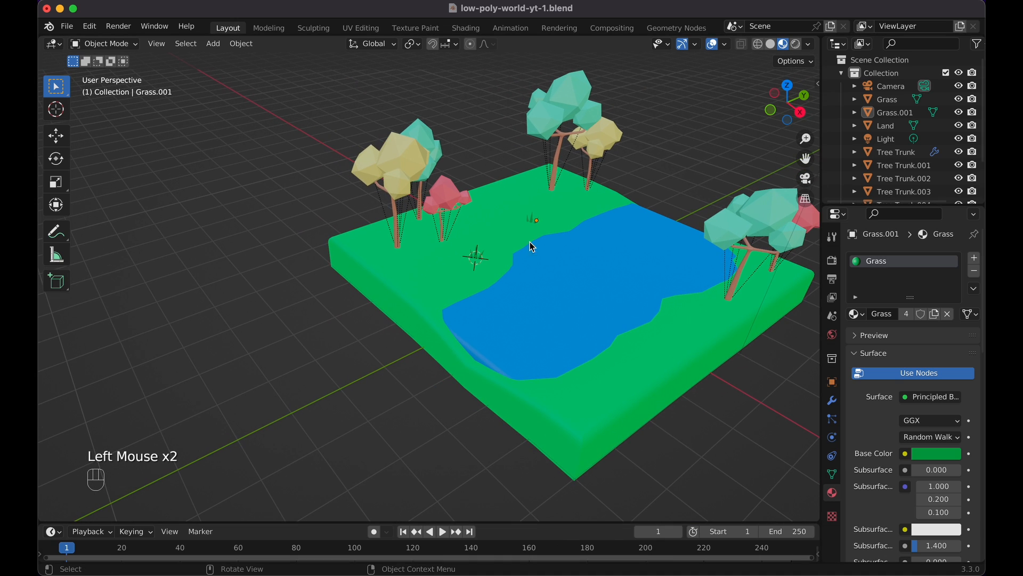
pyautogui.click(484, 260)
pyautogui.press('KP_7')
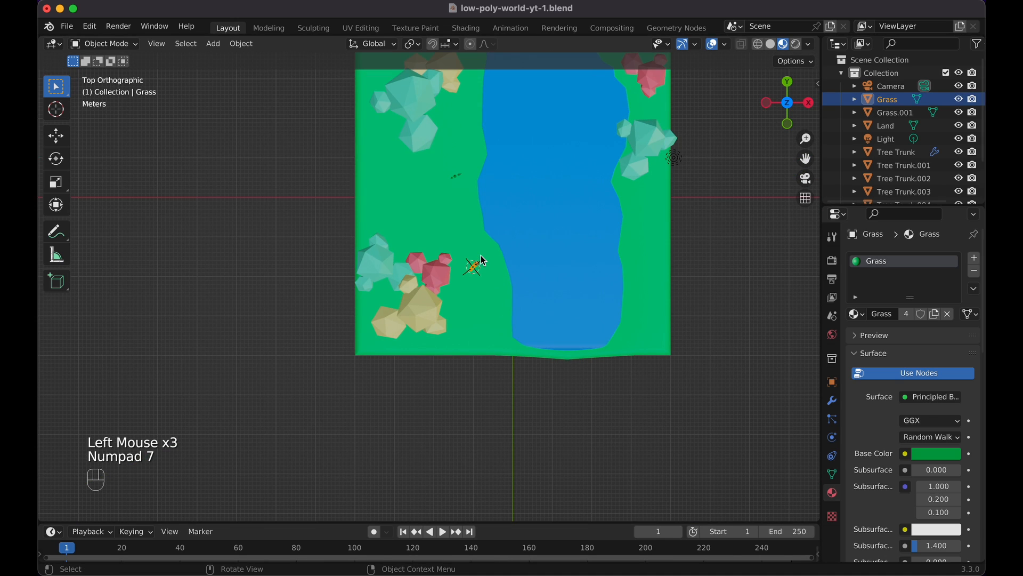
pyautogui.hotkey('shift', 'd')
pyautogui.click(652, 295)
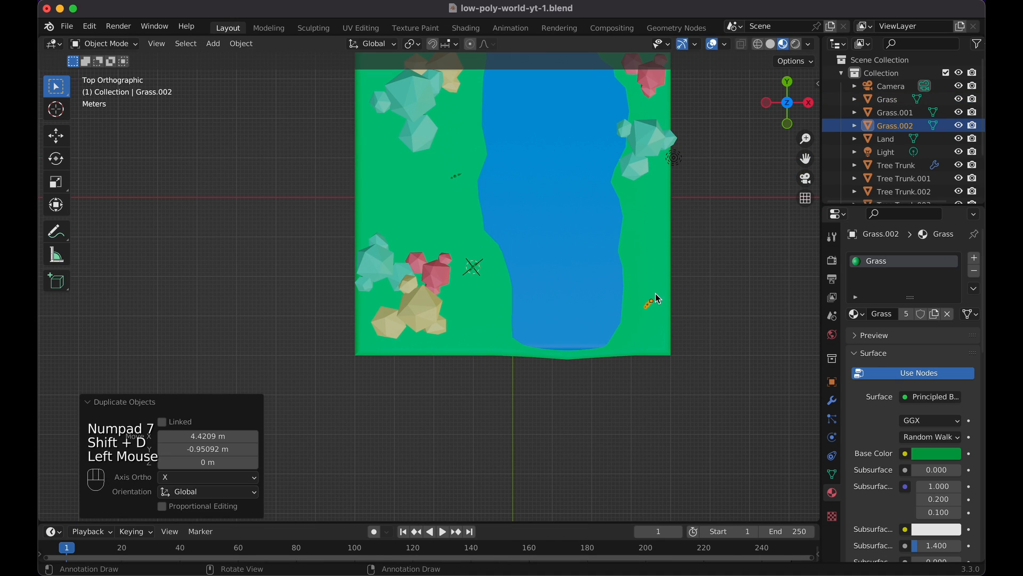
pyautogui.hotkey('shift', 'd')
pyautogui.scroll(-10, 657, 200)
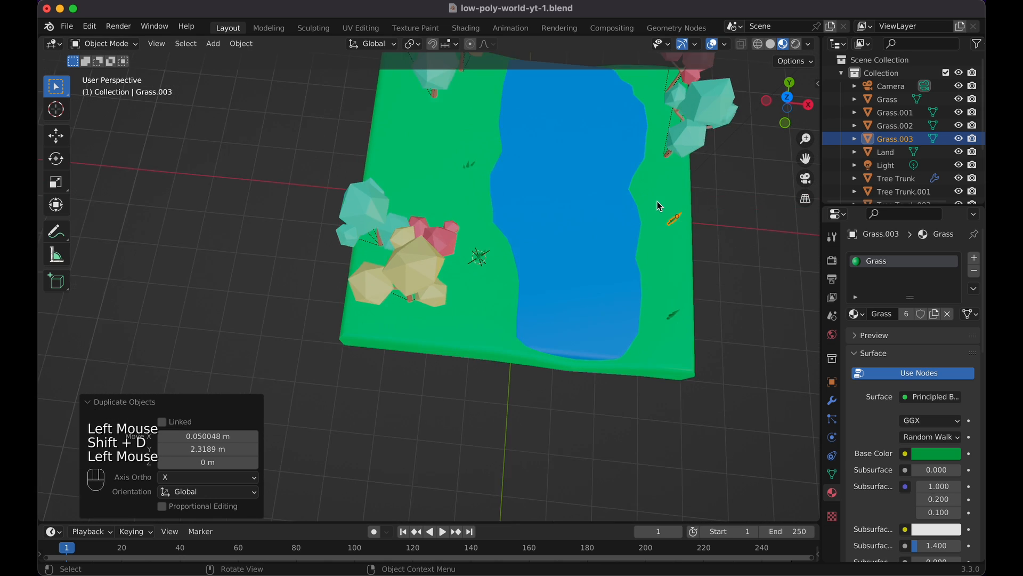
# Rotate the opposite bank's grass clump nearest the trees about -25 degrees around the global Z axis.
pyautogui.click(622, 279)
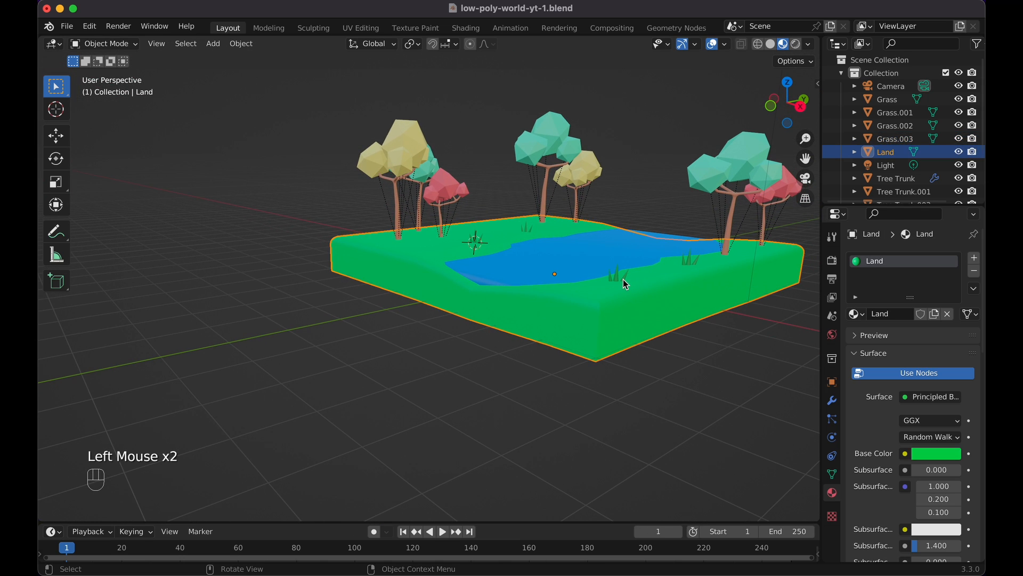
pyautogui.click(623, 280)
pyautogui.click(622, 280)
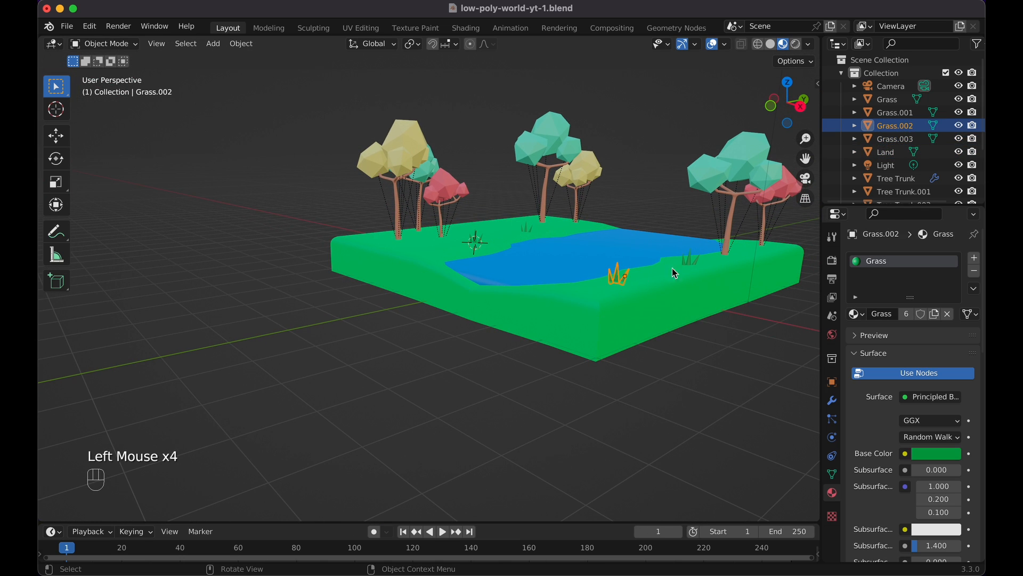
pyautogui.click(694, 266)
pyautogui.press('r')
pyautogui.press('z')
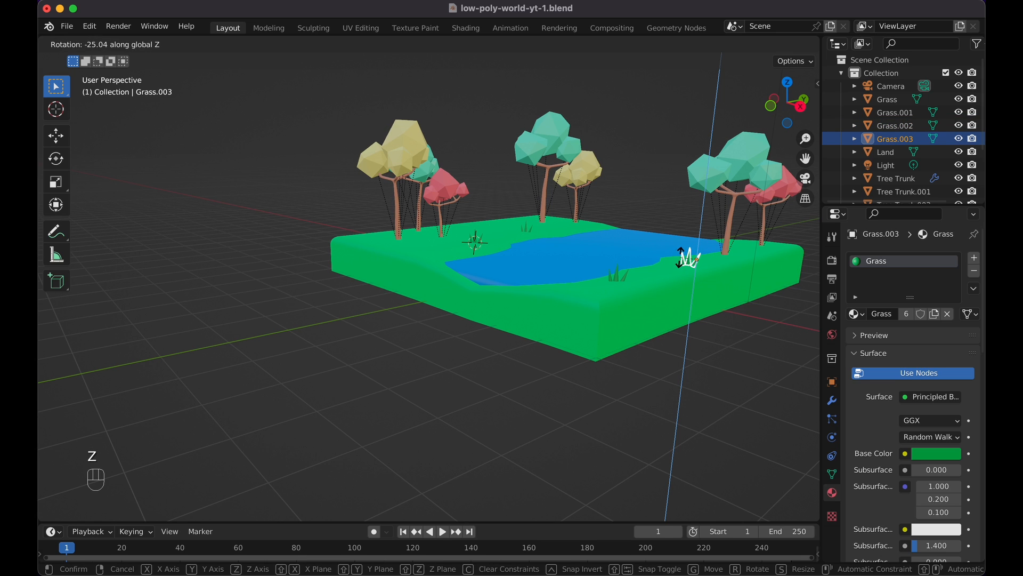
pyautogui.click(680, 256)
pyautogui.click(660, 174)
# Duplicate the rotated grass clump on the first bank, leaving the copy in place.
pyautogui.scroll(5, 661, 174)
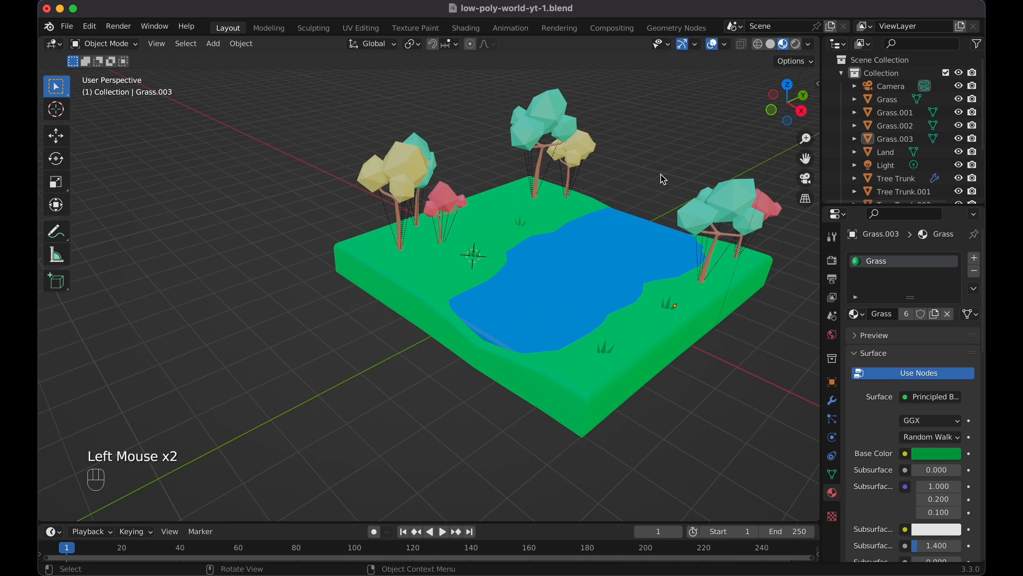
pyautogui.click(519, 224)
pyautogui.hotkey('shift', 'd')
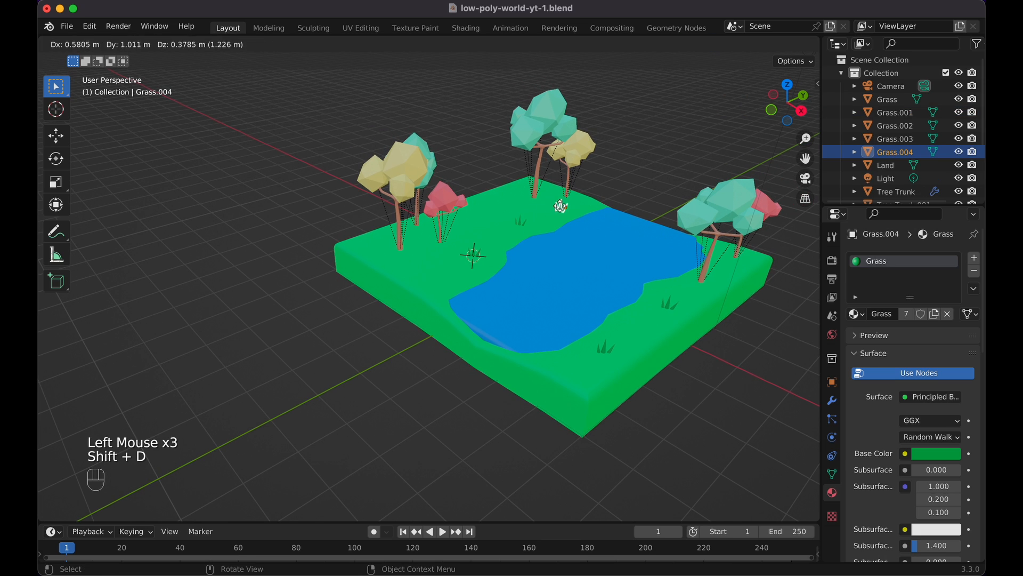
pyautogui.press('Escape')
pyautogui.press('KP_7')
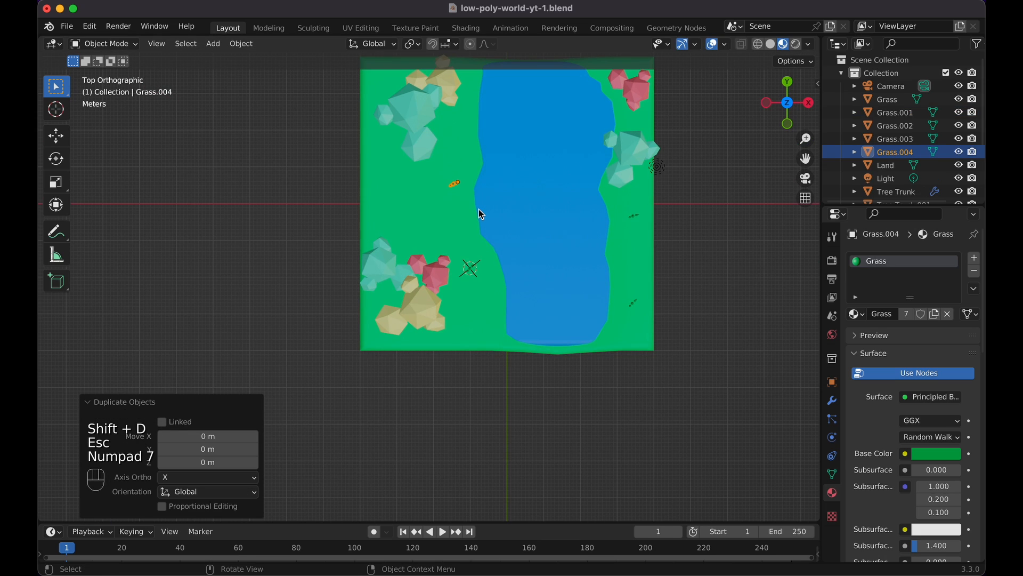
# Place three more grass copies from above: near the rear trees, at the land's outer edge, and by the lake's front bank.
pyautogui.hotkey('shift', 'd')
pyautogui.click(496, 125)
pyautogui.hotkey('shift', 'd')
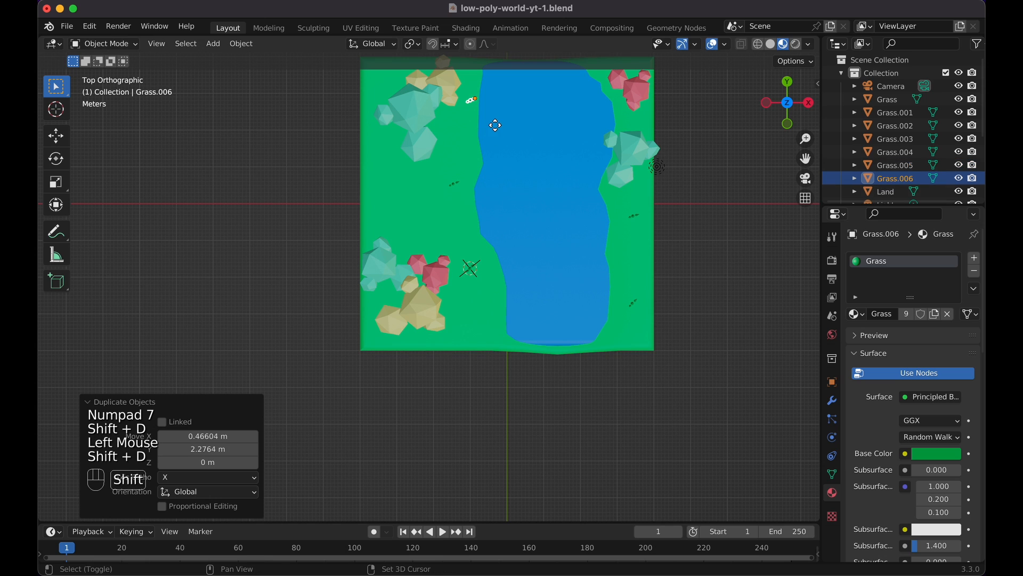
pyautogui.click(420, 216)
pyautogui.hotkey('shift', 'd')
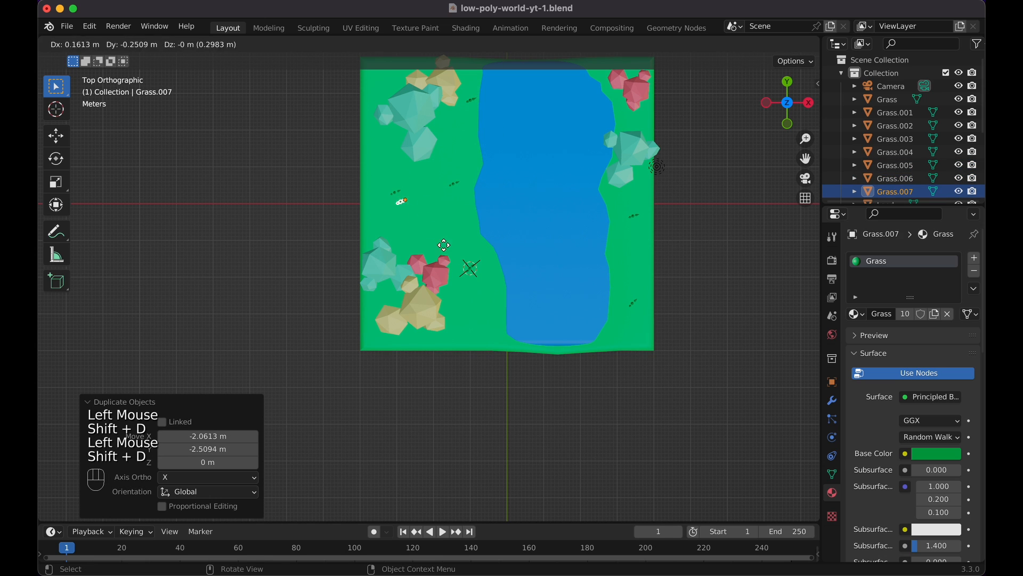
pyautogui.click(523, 341)
# Rotate the clump by the lake's front bank about 7.38 degrees around global Z and lower it about 0.048 m.
pyautogui.scroll(5, 521, 341)
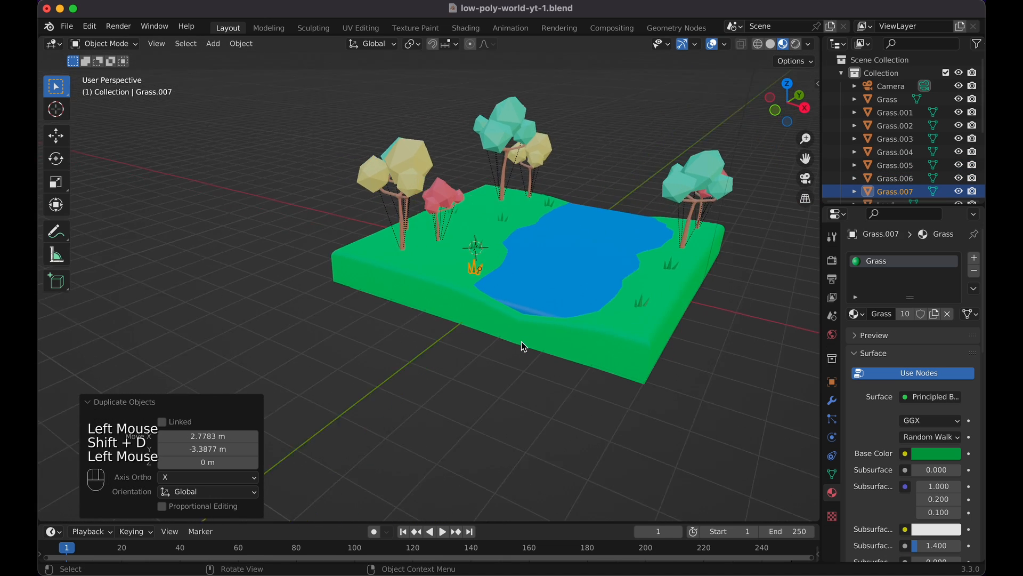
pyautogui.scroll(2, 524, 347)
pyautogui.press('r')
pyautogui.press('z')
pyautogui.click(531, 334)
pyautogui.press('g')
pyautogui.press('z')
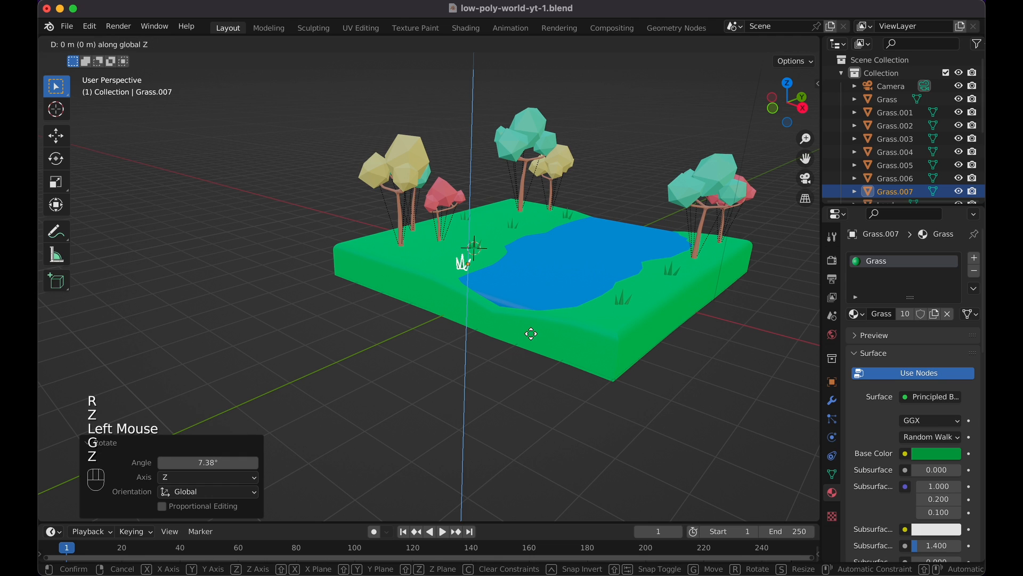
pyautogui.click(534, 340)
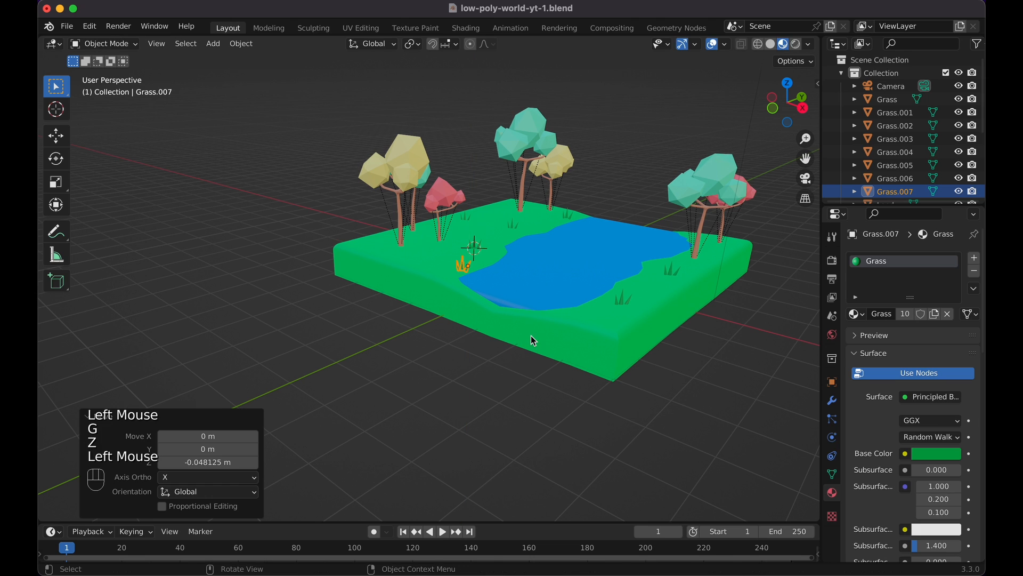
pyautogui.click(673, 192)
# Save the scene with the finished grass layout under its existing file name.
pyautogui.press('KP_1')
pyautogui.press('KP_3')
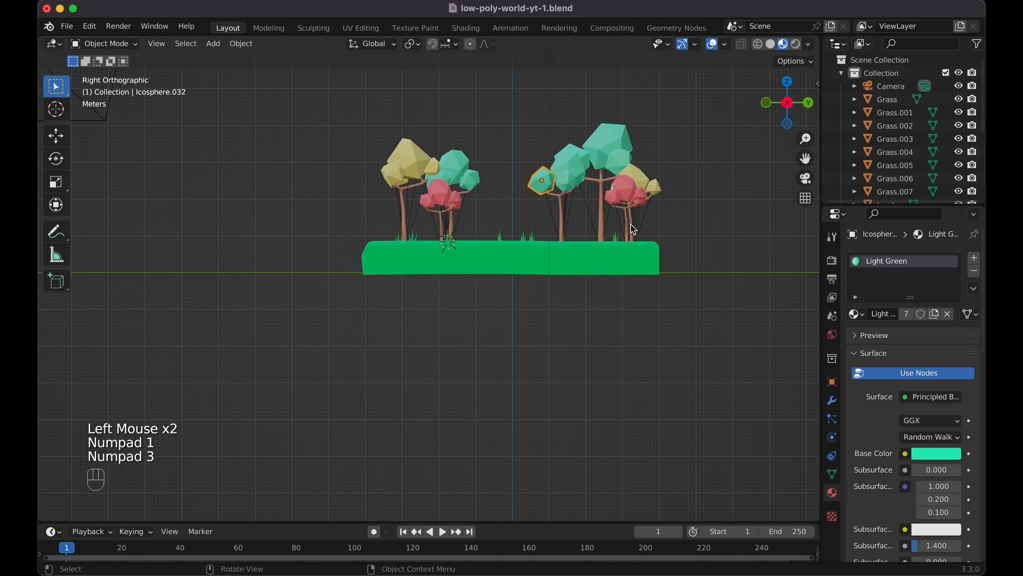
pyautogui.press('KP_7')
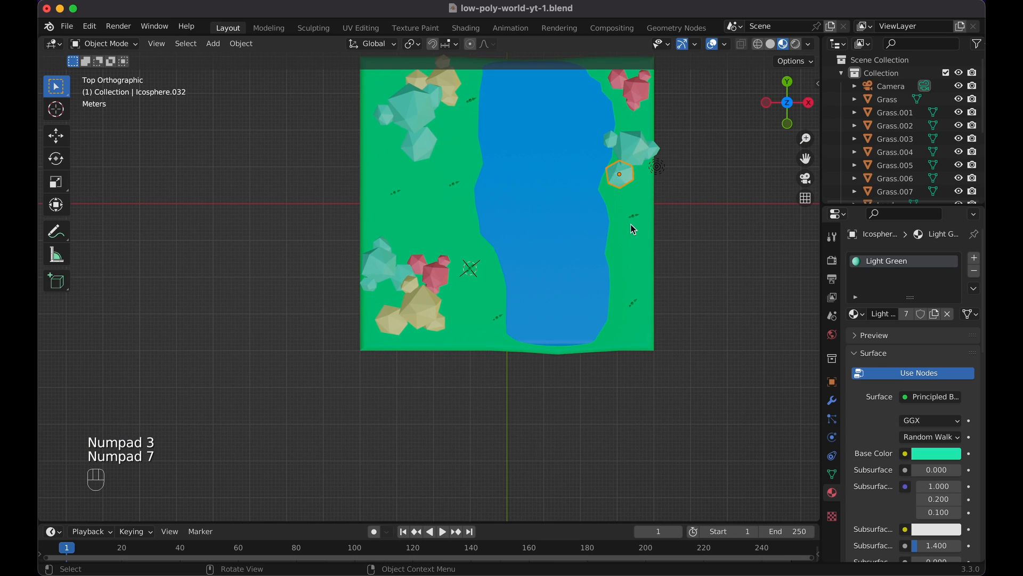
pyautogui.scroll(-5, 632, 228)
pyautogui.scroll(-5, 631, 224)
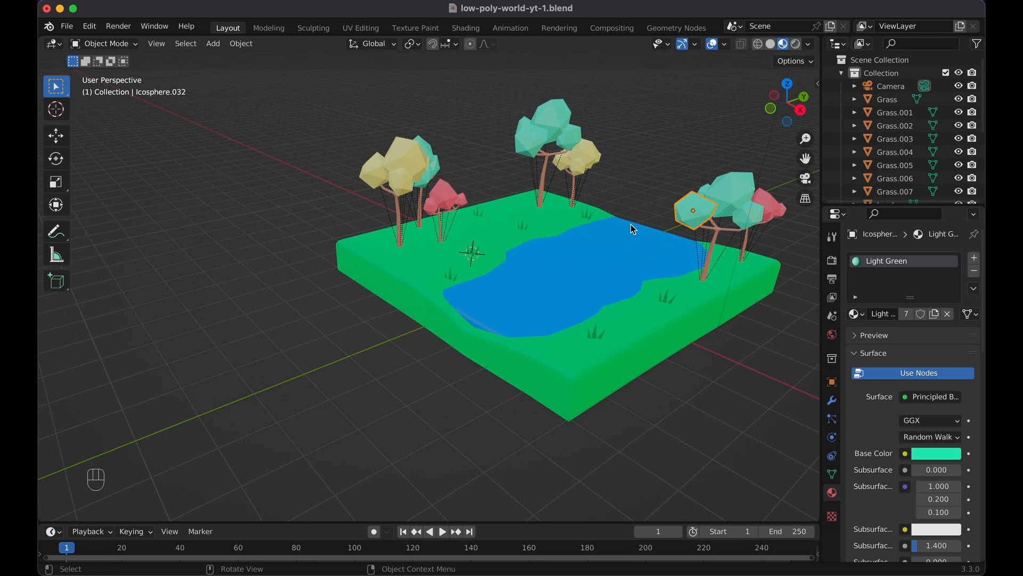
pyautogui.keyDown('shift'); pyautogui.hscroll(3, 631, 223); pyautogui.keyUp('shift')
pyautogui.hscroll(-5, 631, 224)
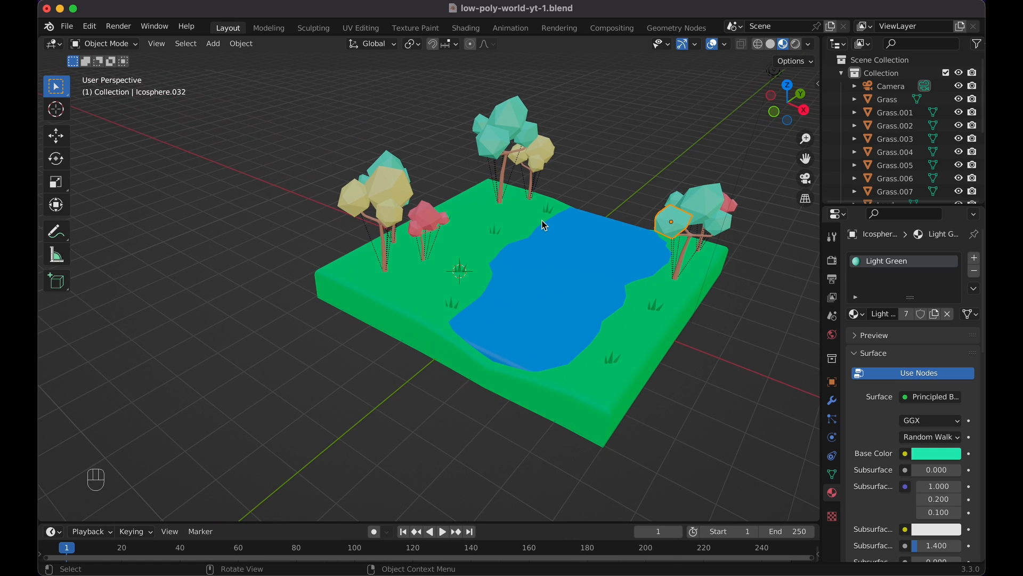
pyautogui.press('super+s')
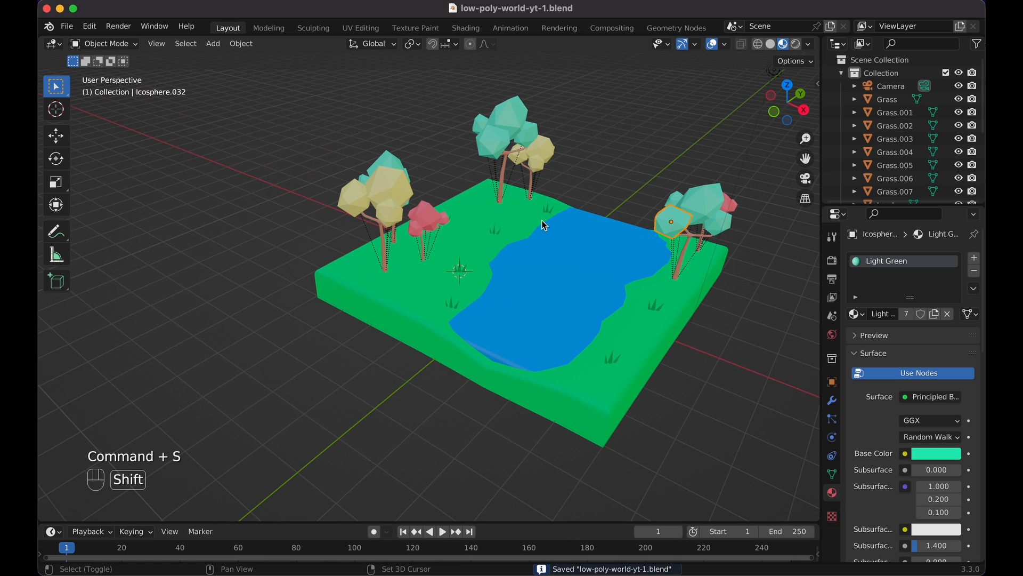
# Add a 1 m radius ico sphere with 1 subdivision and move it about 1.06 m in X, 1.78 m in Y and 1.11 m in Z.
pyautogui.hotkey('shift', 's')
pyautogui.press('`')
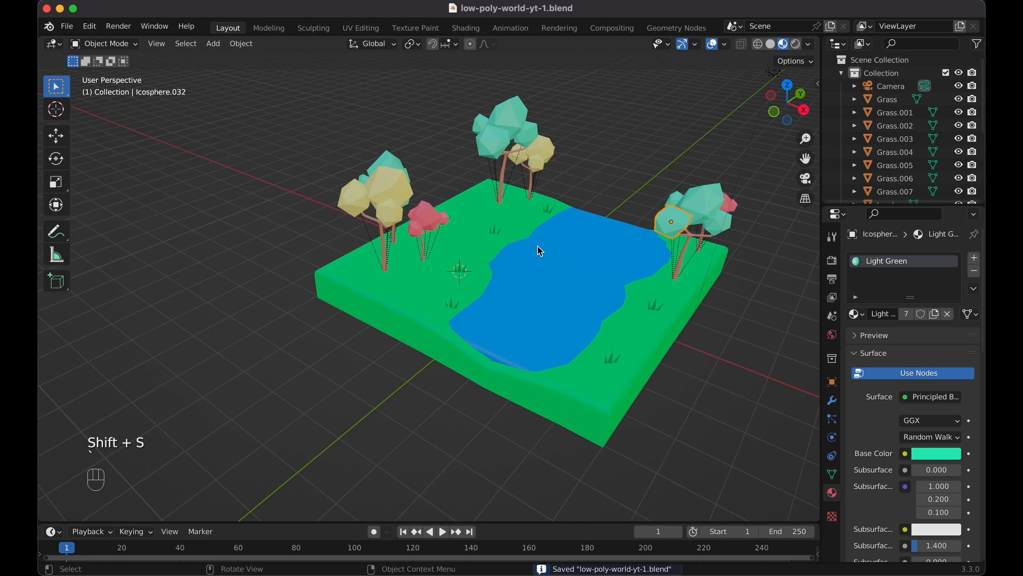
pyautogui.hotkey('shift', 'a')
pyautogui.moveTo(540, 247)
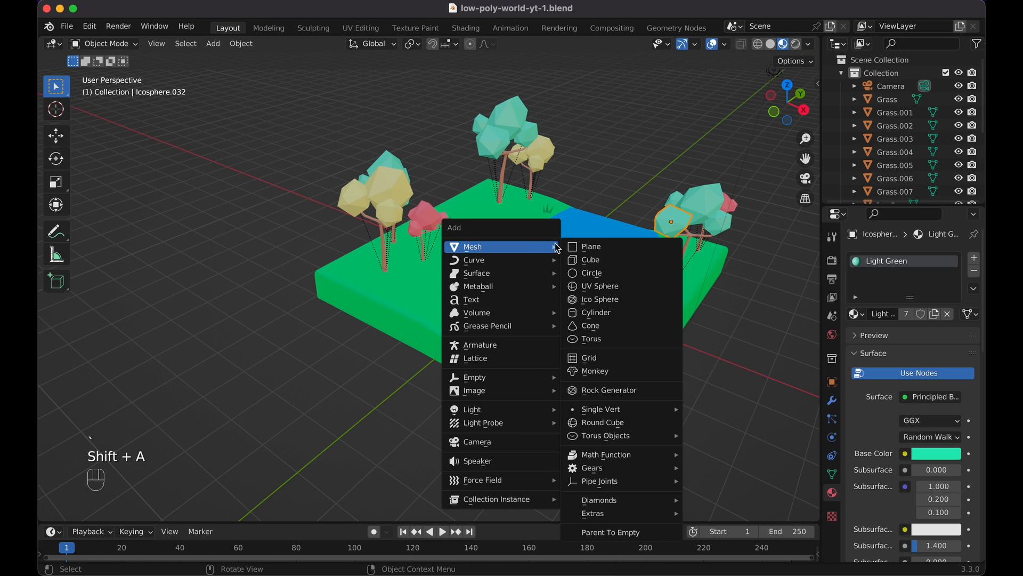
pyautogui.click(634, 296)
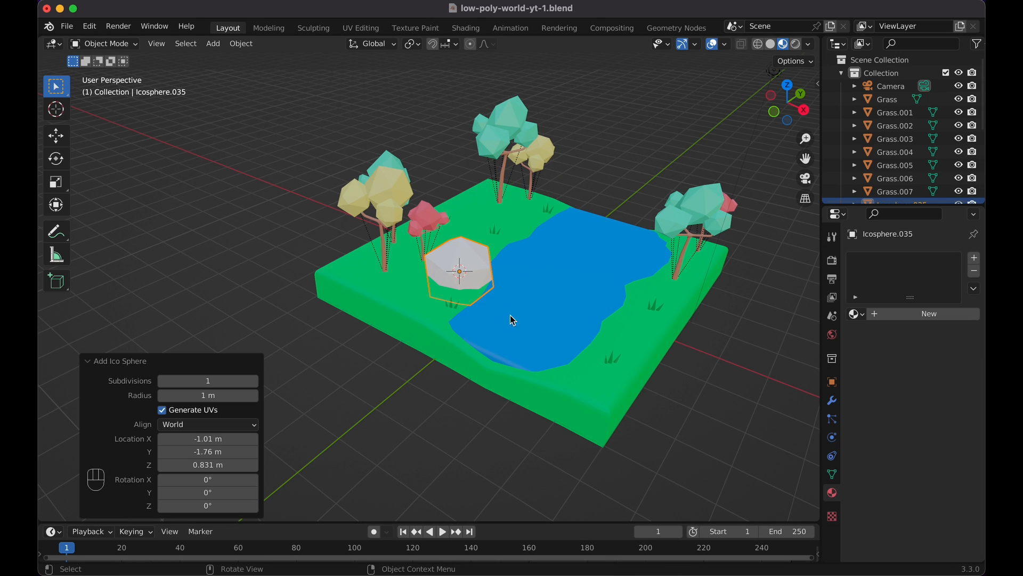
pyautogui.press('g')
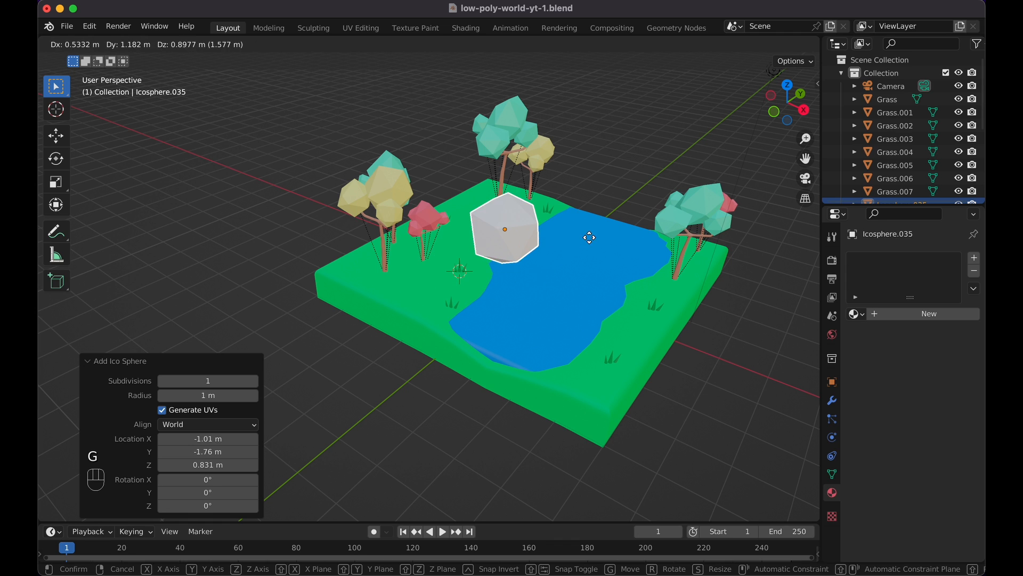
pyautogui.click(613, 229)
# Flatten the ico sphere to about 0.623 along global Z and scale it uniformly to about 0.537.
pyautogui.scroll(5, 613, 229)
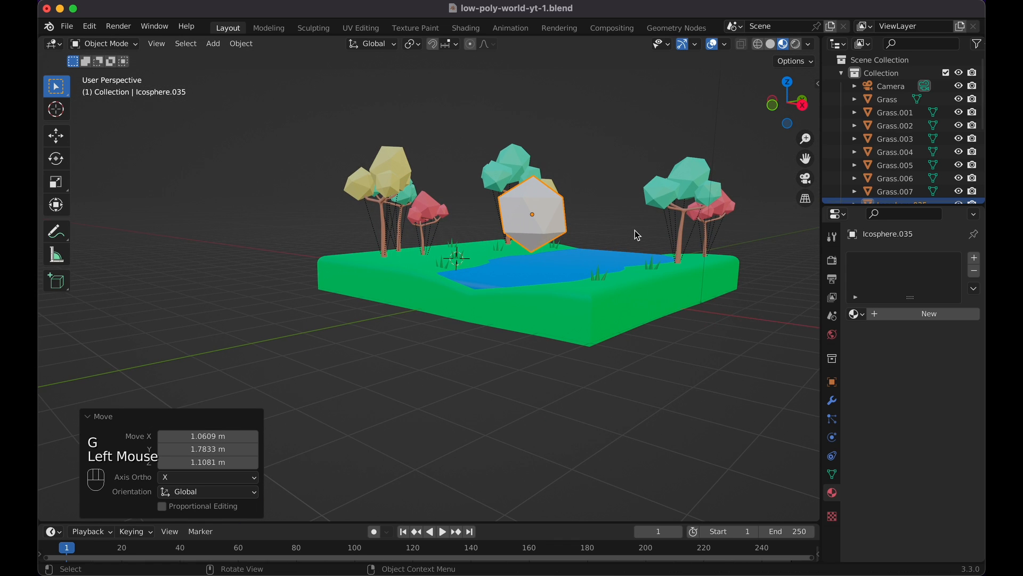
pyautogui.scroll(-5, 635, 230)
pyautogui.press('s')
pyautogui.press('z')
pyautogui.click(596, 221)
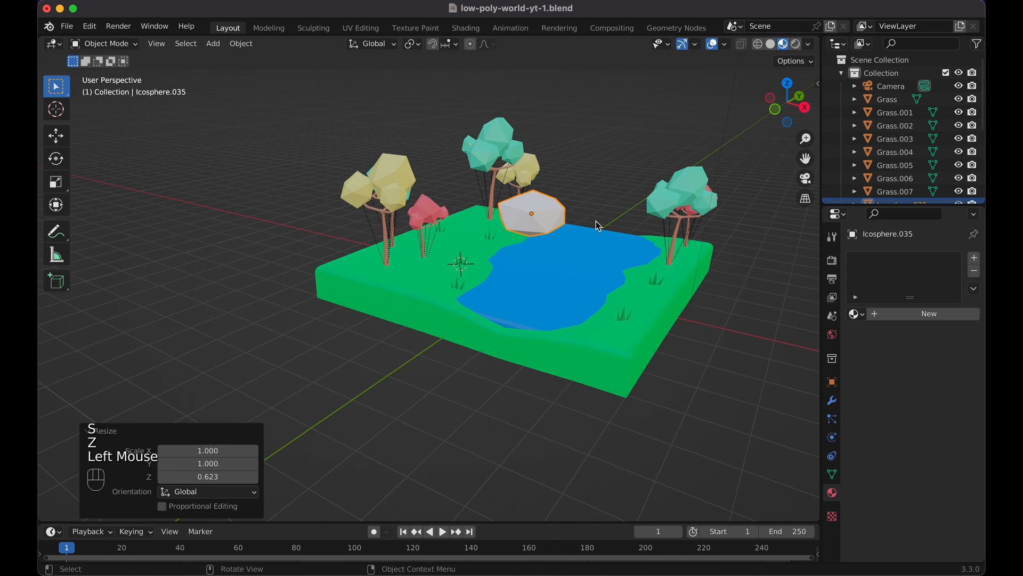
pyautogui.press('s')
pyautogui.click(574, 216)
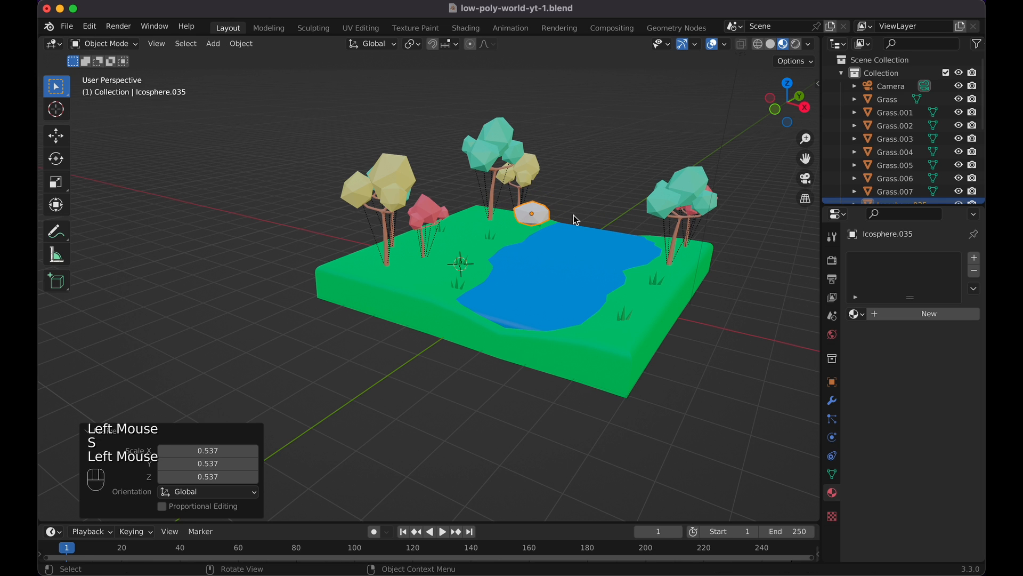
# Lower the ico sphere about 0.956 m along global Z so it sits on the terrain.
pyautogui.scroll(-10, 574, 215)
pyautogui.scroll(5, 574, 215)
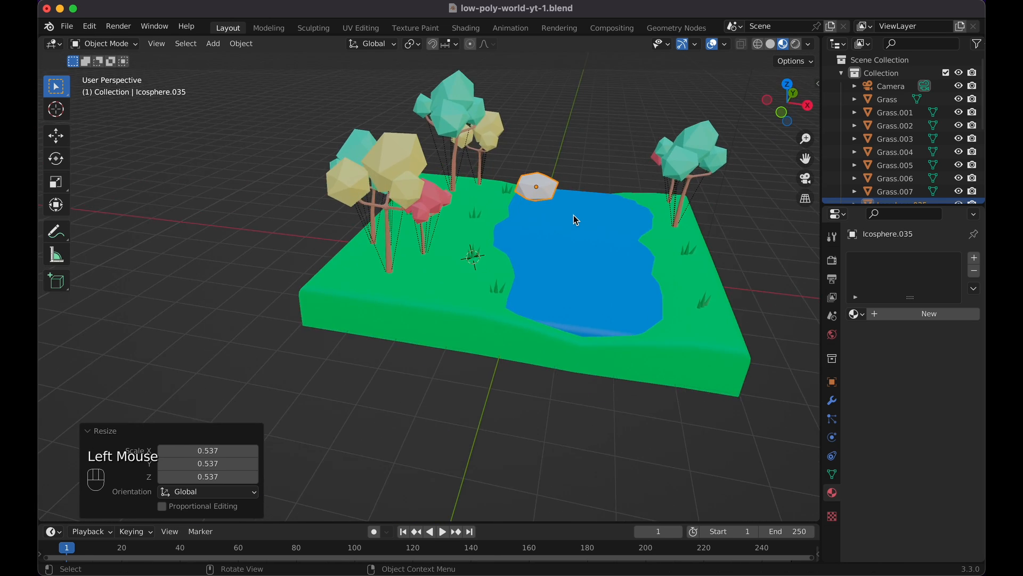
pyautogui.press('KP_1')
pyautogui.press('g')
pyautogui.press('z')
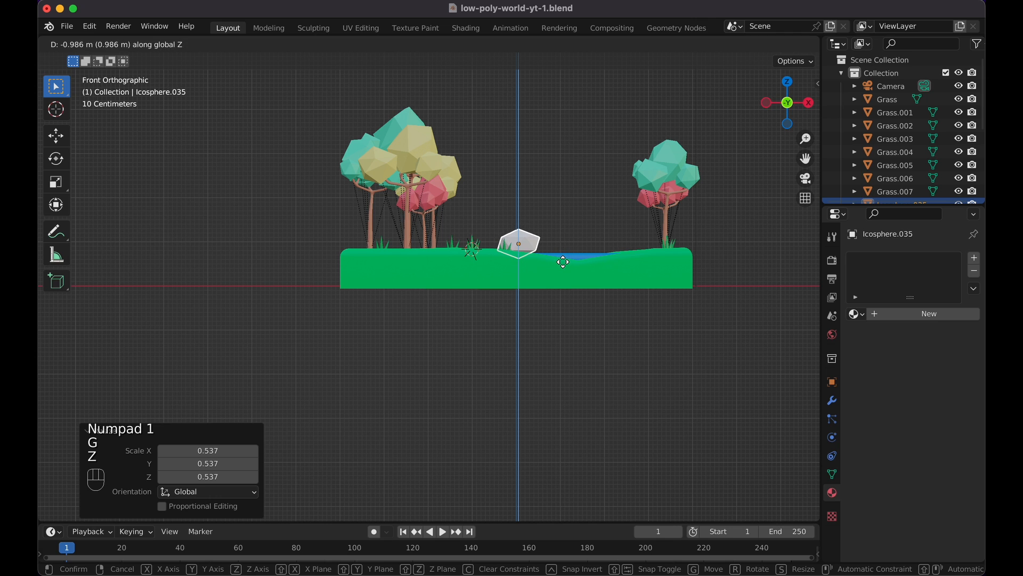
pyautogui.click(562, 260)
# Move the ico sphere about -0.747 m in X and 1.613 m in Y onto the lake's bank.
pyautogui.scroll(-10, 562, 260)
pyautogui.press('g')
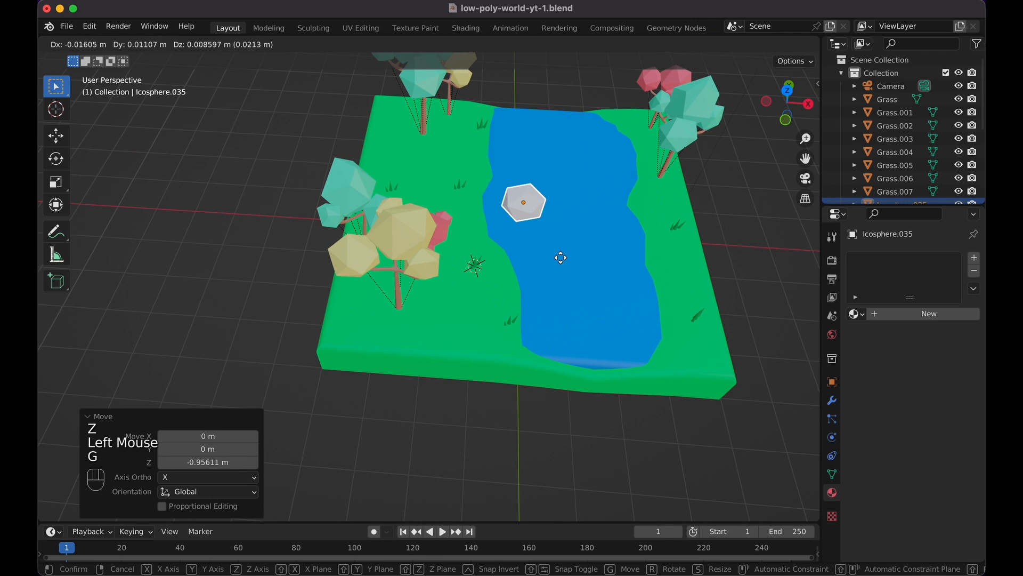
pyautogui.press('Escape')
pyautogui.press('KP_7')
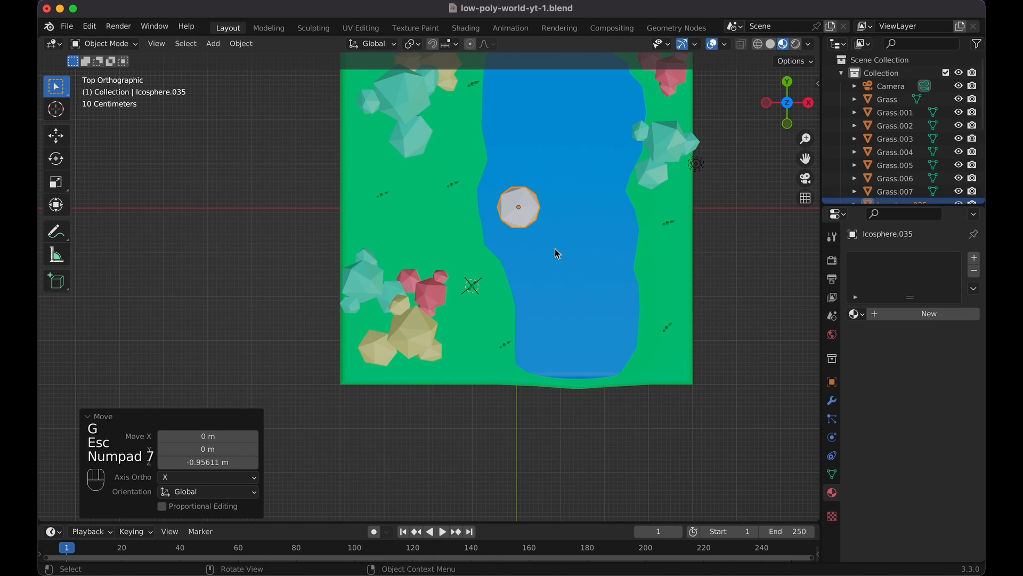
pyautogui.press('g')
pyautogui.click(523, 178)
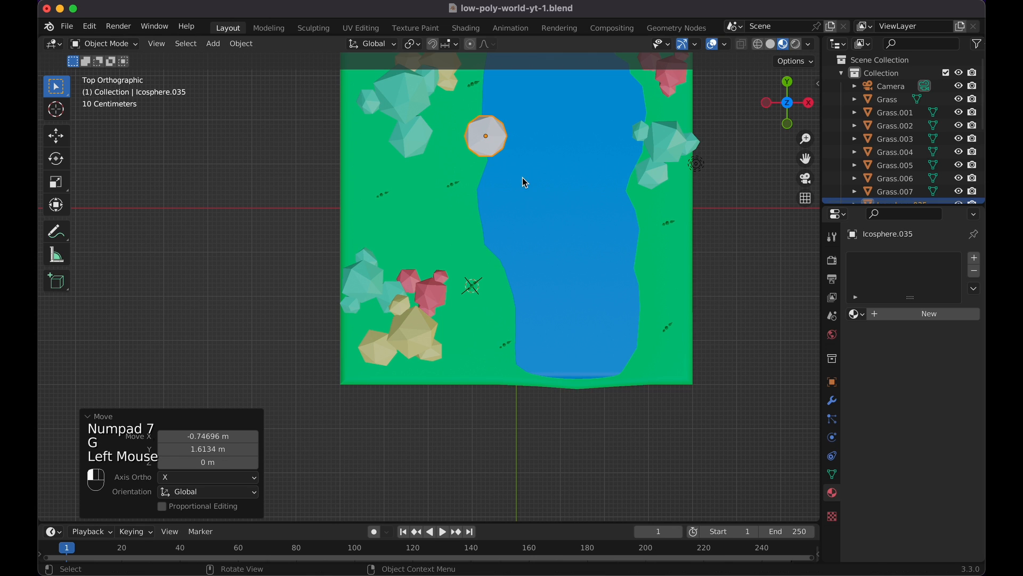
pyautogui.press('s')
pyautogui.press('Escape')
# Give the ico sphere an irregular rock shape by moving three of its vertices slightly in Edit Mode.
pyautogui.moveTo(523, 181); pyautogui.dragTo(523, 180, button='middle')
pyautogui.scroll(5, 525, 182)
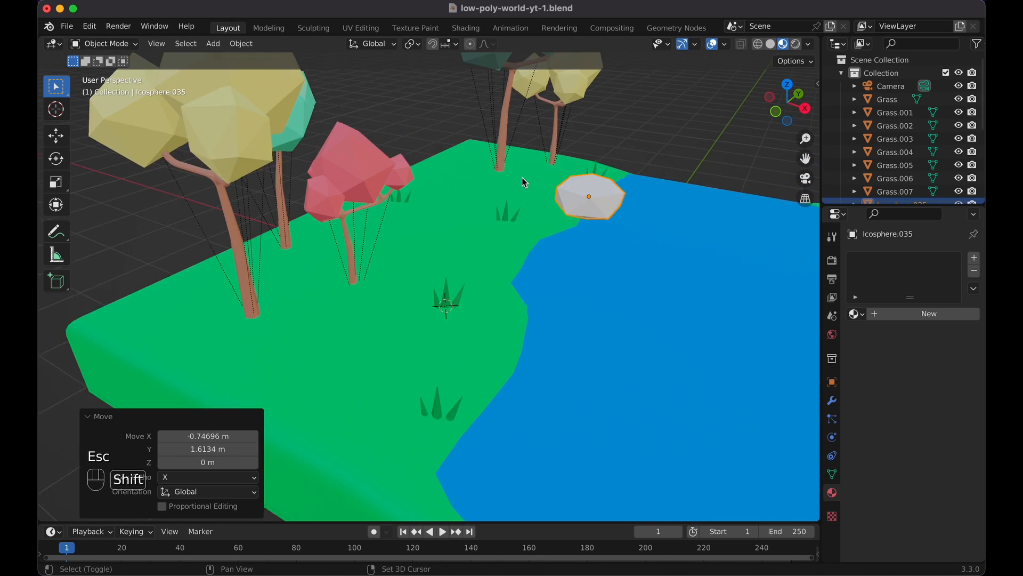
pyautogui.press('Tab')
pyautogui.click(582, 206)
pyautogui.press('g')
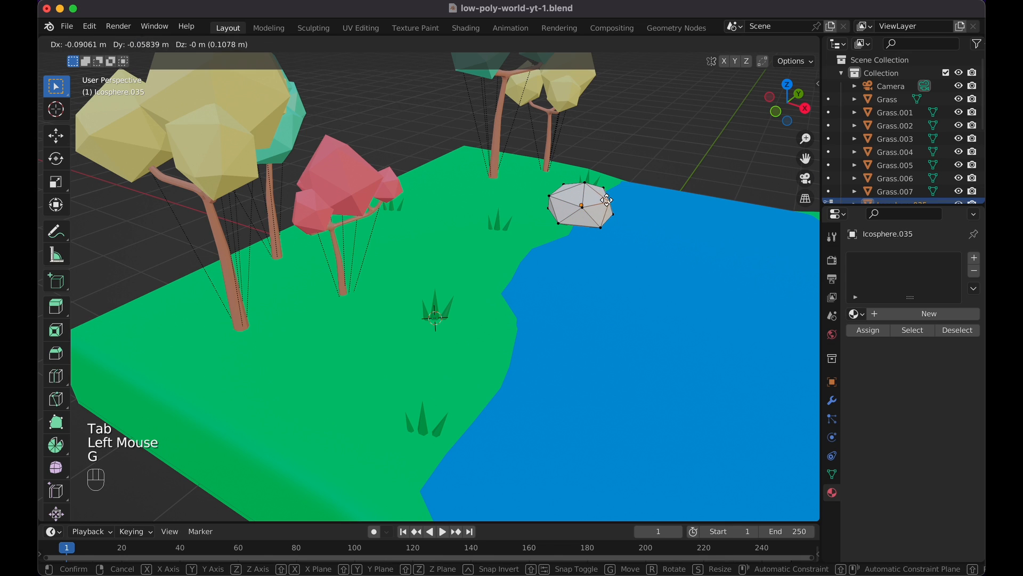
pyautogui.click(573, 207)
pyautogui.click(573, 207)
pyautogui.press('g')
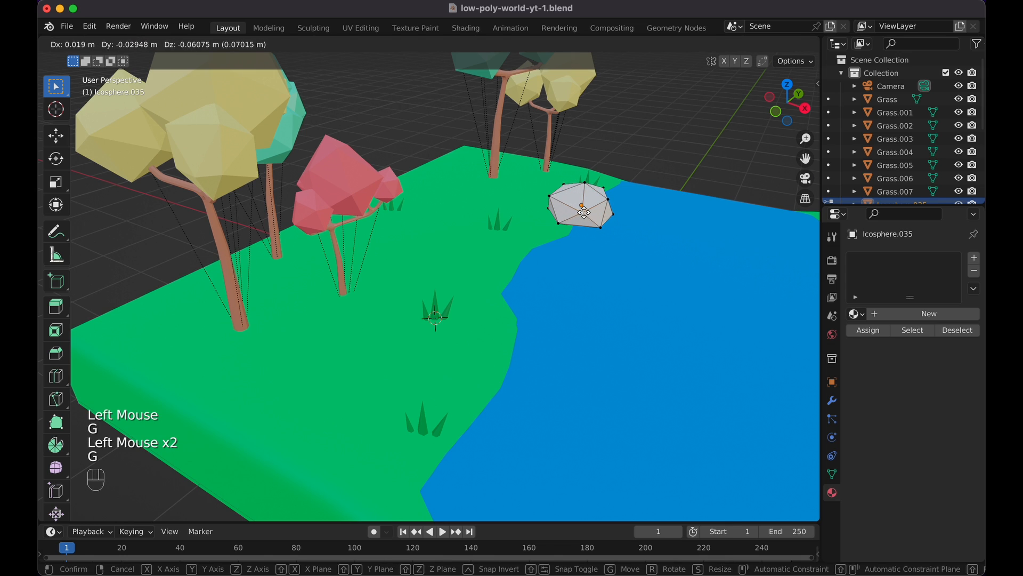
pyautogui.click(573, 207)
pyautogui.click(553, 196)
pyautogui.press('g')
pyautogui.click(557, 203)
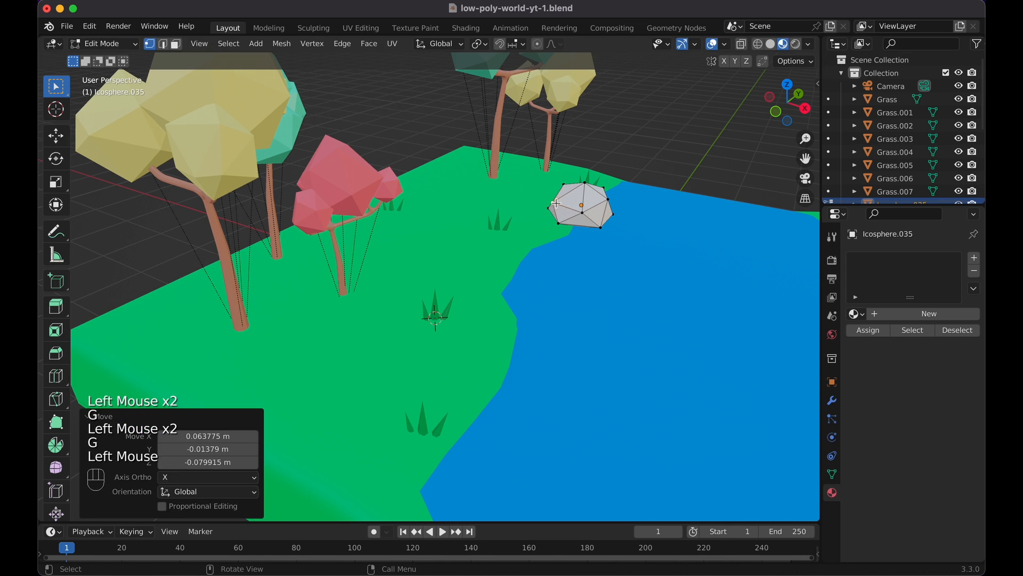
pyautogui.press('Tab')
# Sink the reshaped rock about 0.088 m along global Z into the bank.
pyautogui.moveTo(558, 204); pyautogui.dragTo(556, 206, button='middle')
pyautogui.press('g')
pyautogui.press('z')
pyautogui.click(558, 216)
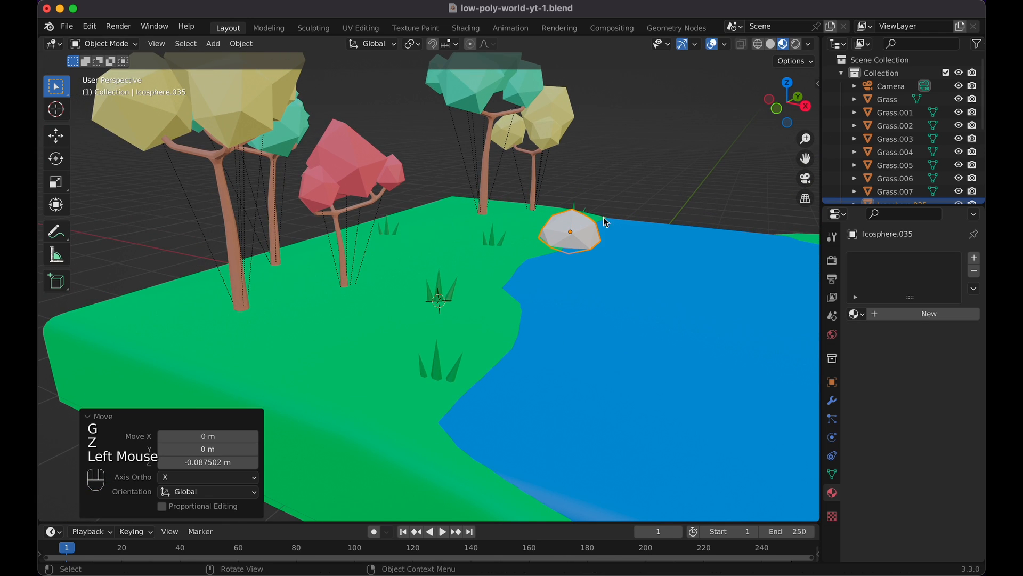
# Give the rock a new material named Rock with a grey base color of value 0.482.
pyautogui.click(922, 318)
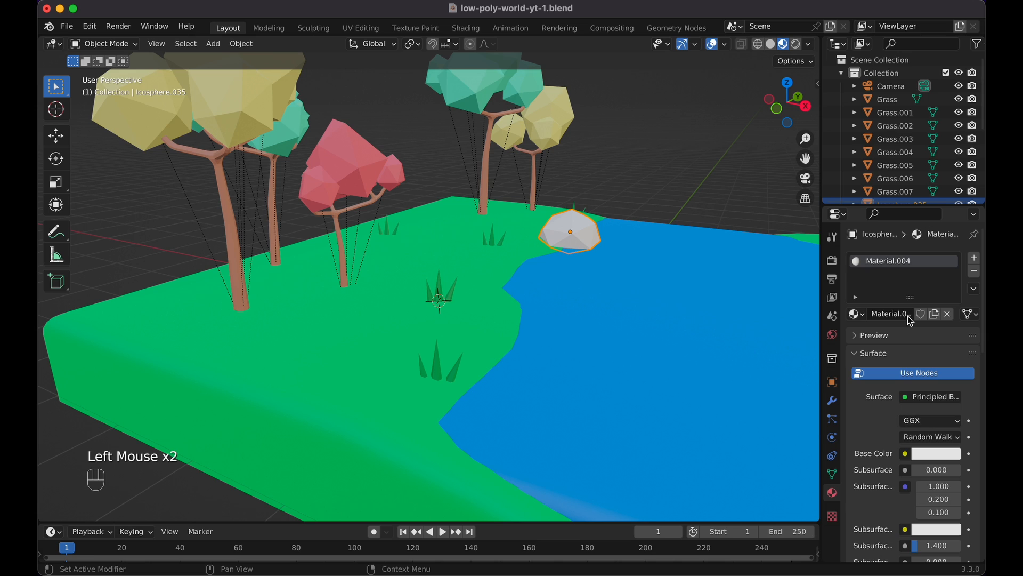
pyautogui.write('Rock')
pyautogui.press('Return')
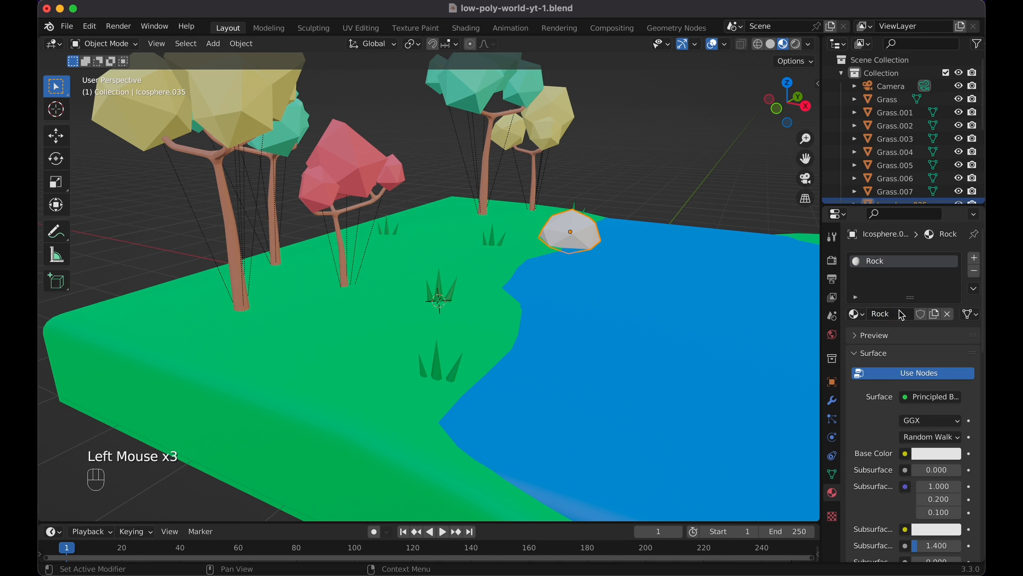
pyautogui.click(922, 455)
pyautogui.click(952, 286)
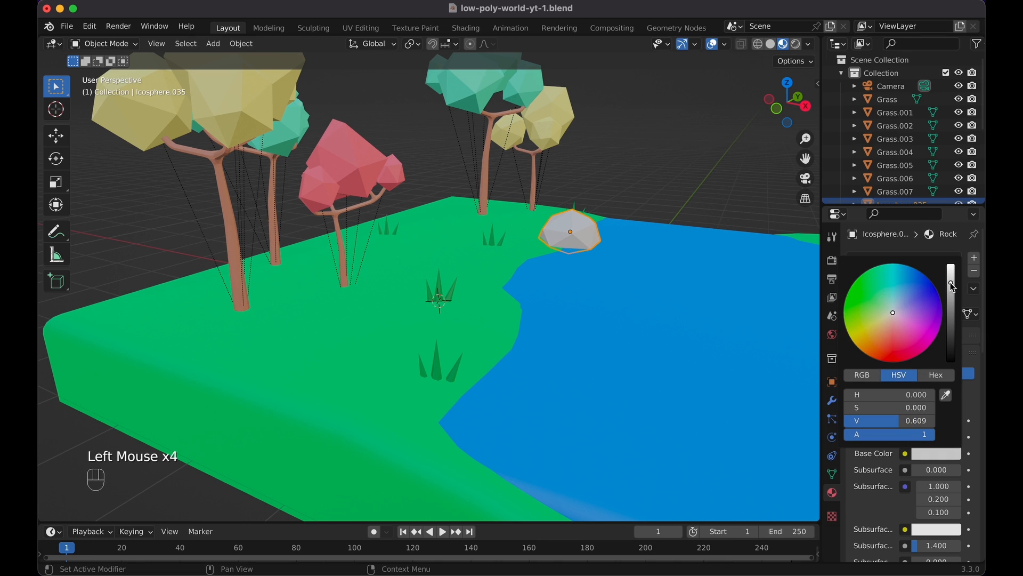
pyautogui.click(951, 291)
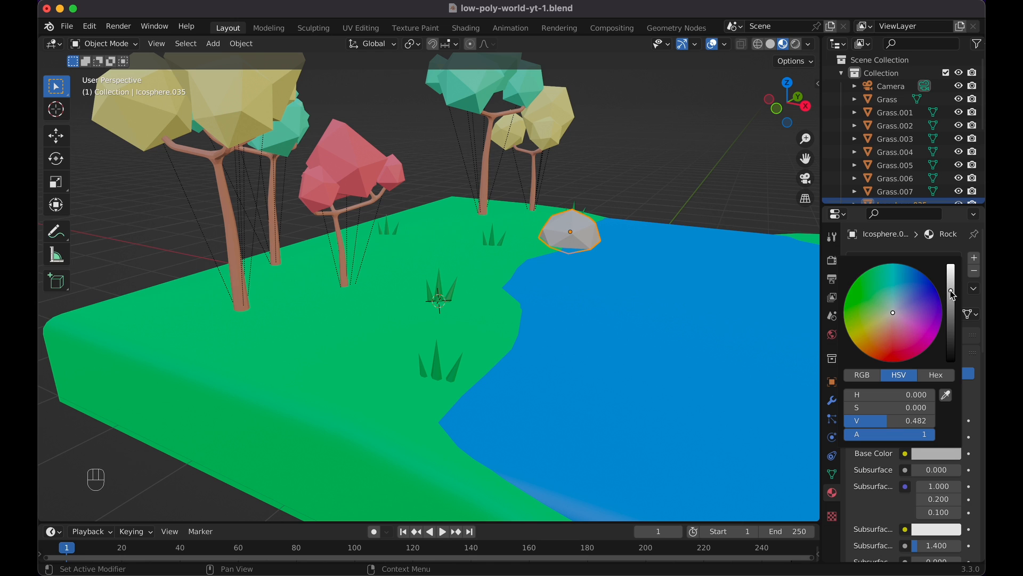
pyautogui.click(702, 198)
# Make a linked duplicate of the rock about 0.718 m away in X and 0.610 m in Y, and scale it to about 0.793.
pyautogui.scroll(5, 702, 198)
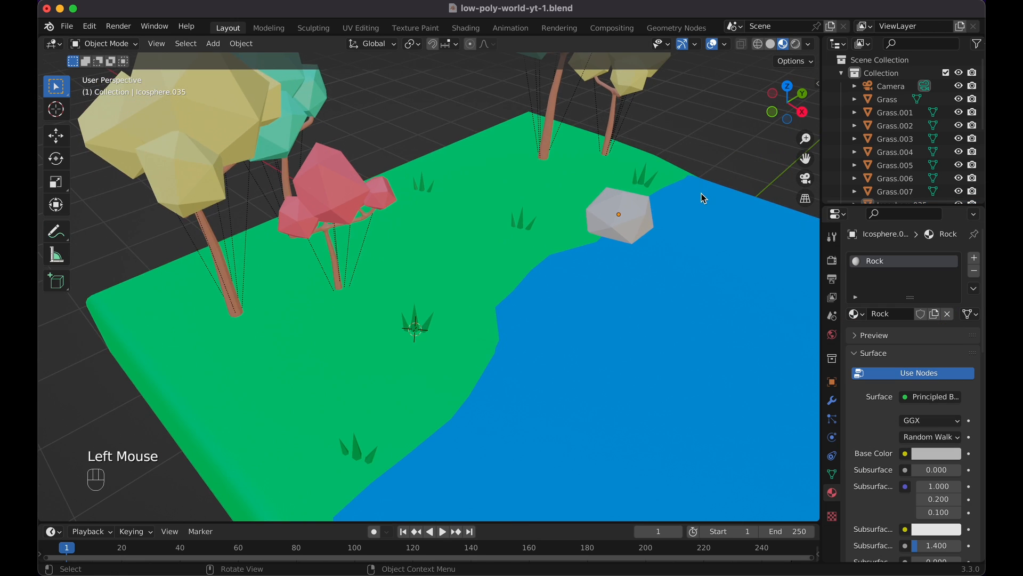
pyautogui.scroll(-5, 702, 198)
pyautogui.press('KP_7')
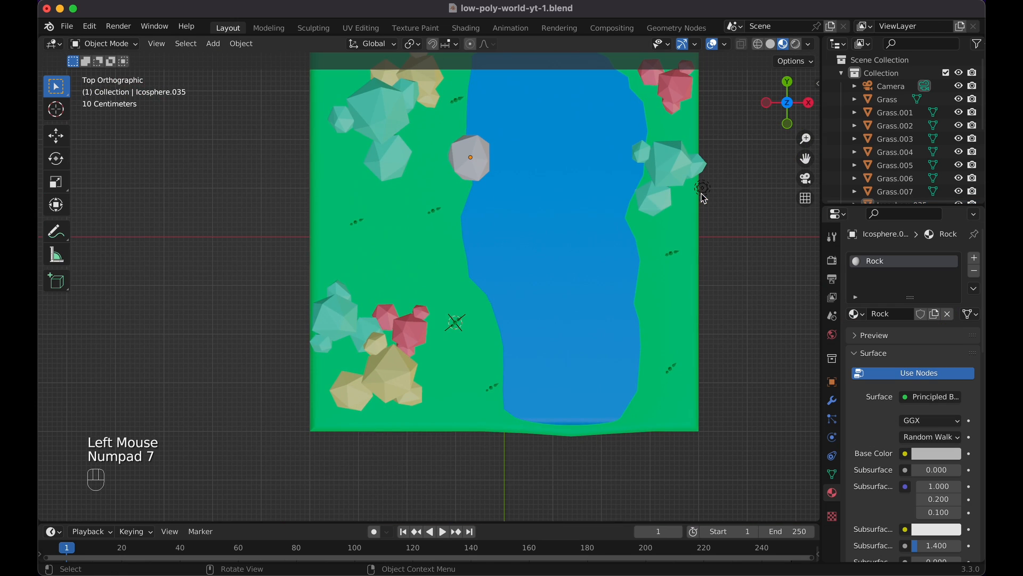
pyautogui.click(484, 165)
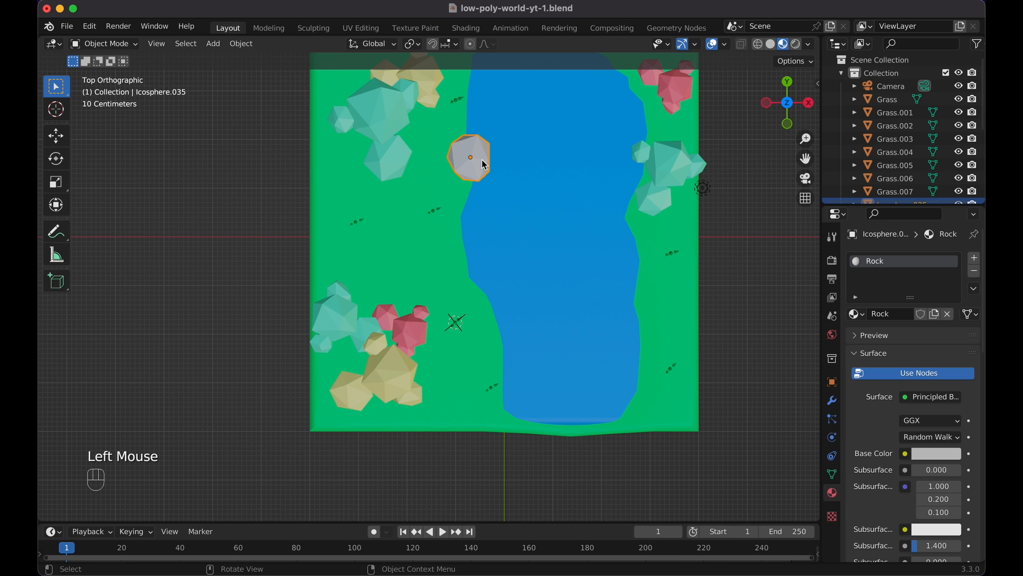
pyautogui.hotkey('alt', 'd')
pyautogui.click(519, 135)
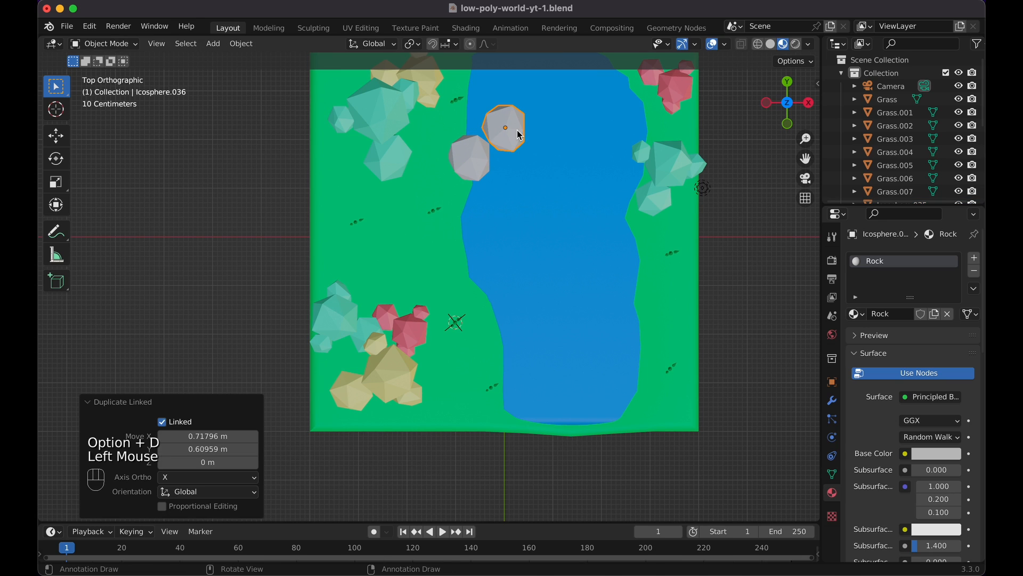
pyautogui.press('s')
pyautogui.click(511, 127)
# Rotate the smaller rock around global Z and move it about -0.149 m in X and -0.041 m in Y against the large rock.
pyautogui.press('r')
pyautogui.press('z')
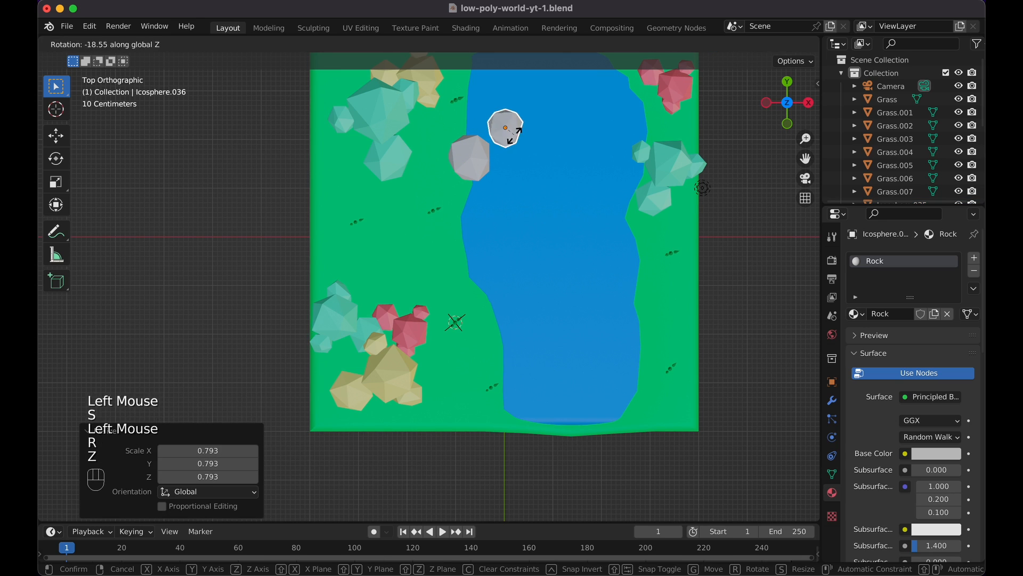
pyautogui.click(505, 151)
pyautogui.press('g')
pyautogui.click(492, 154)
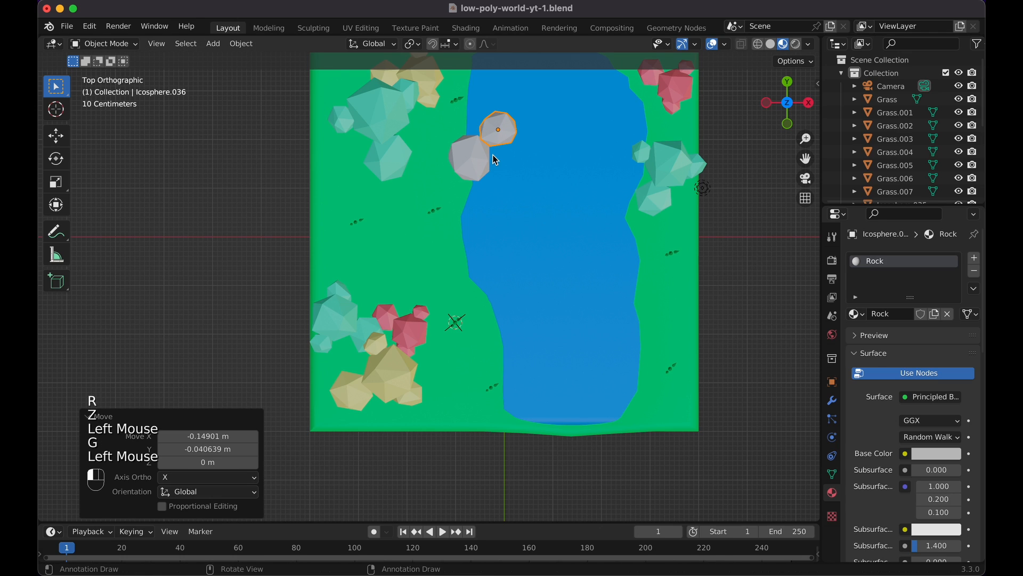
pyautogui.click(478, 162)
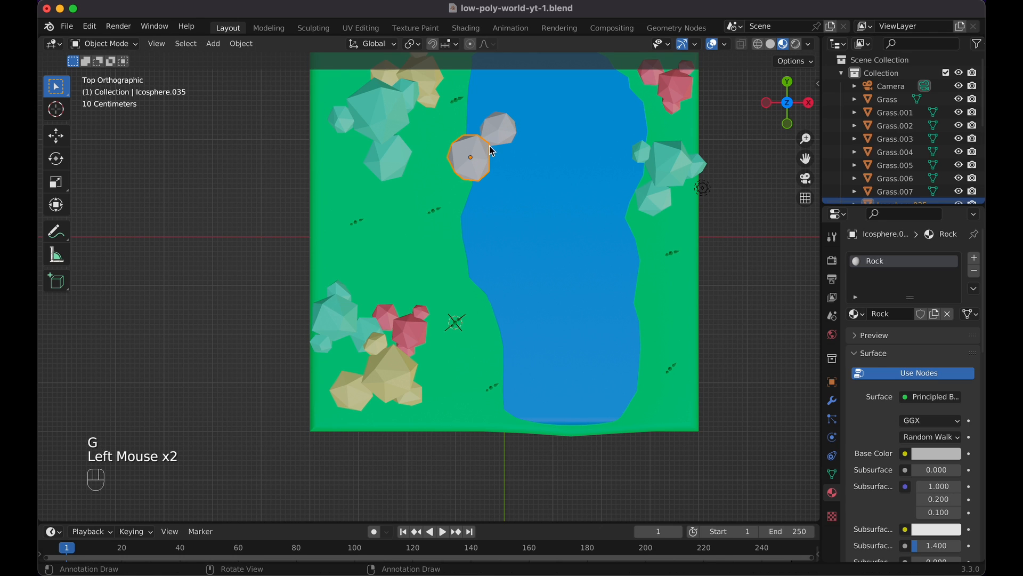
pyautogui.click(498, 132)
pyautogui.hotkey('shift', 'd')
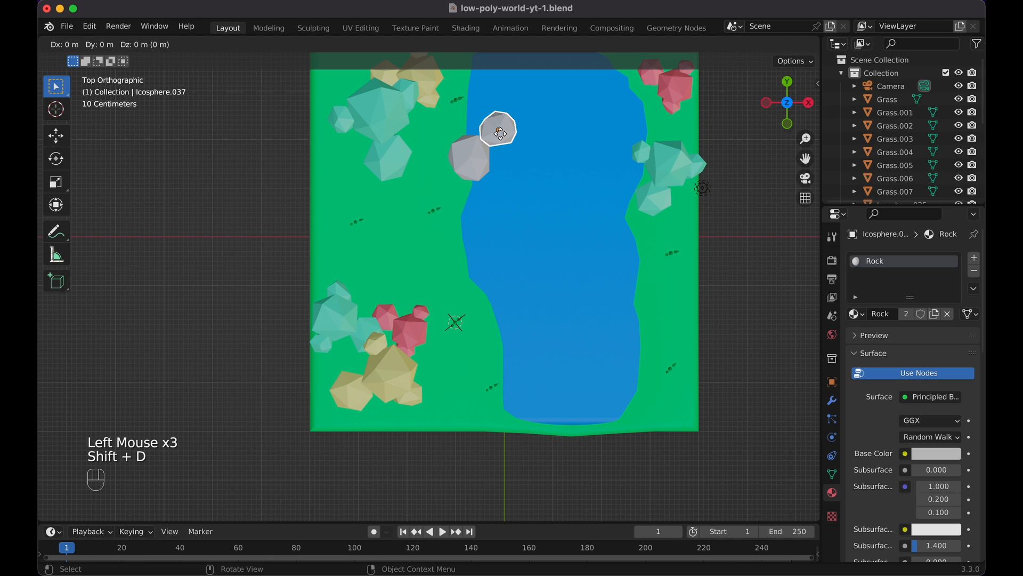
pyautogui.click(501, 134)
pyautogui.press('super+z')
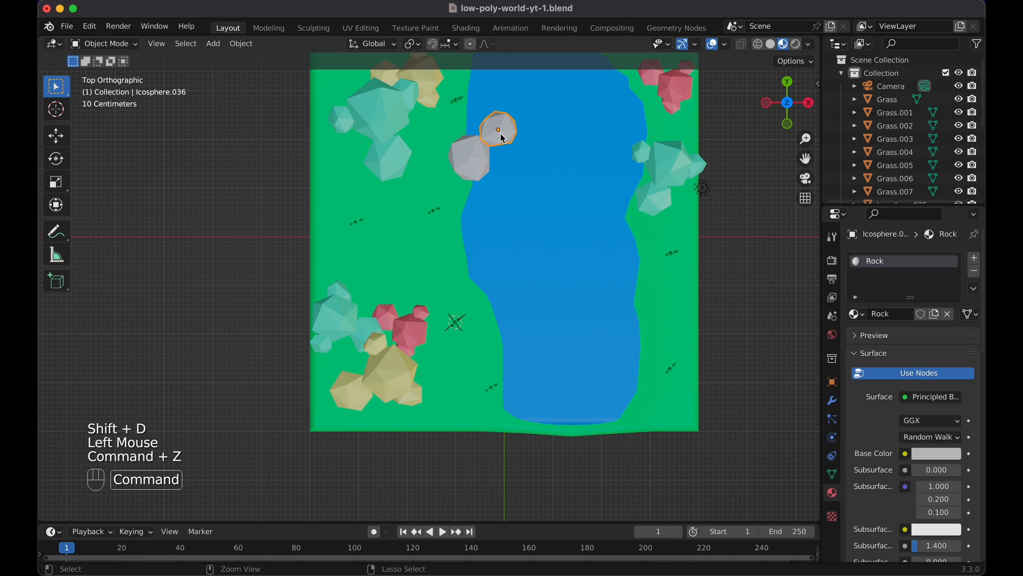
# Make a linked duplicate of the smaller rock, shrink it to about half size, and nestle it in the gap between the two rocks.
pyautogui.hotkey('alt', 'd')
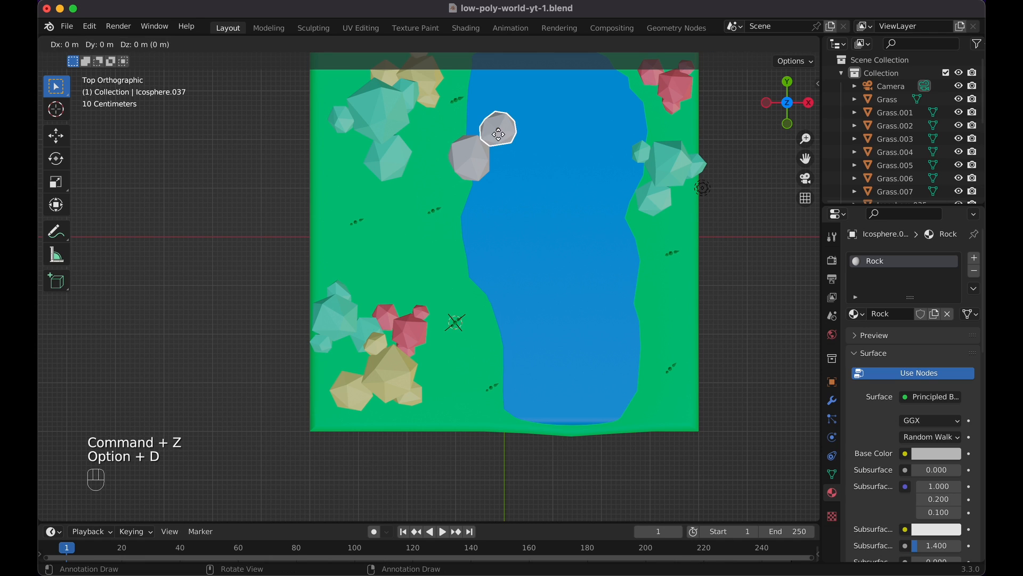
pyautogui.click(498, 147)
pyautogui.press('s')
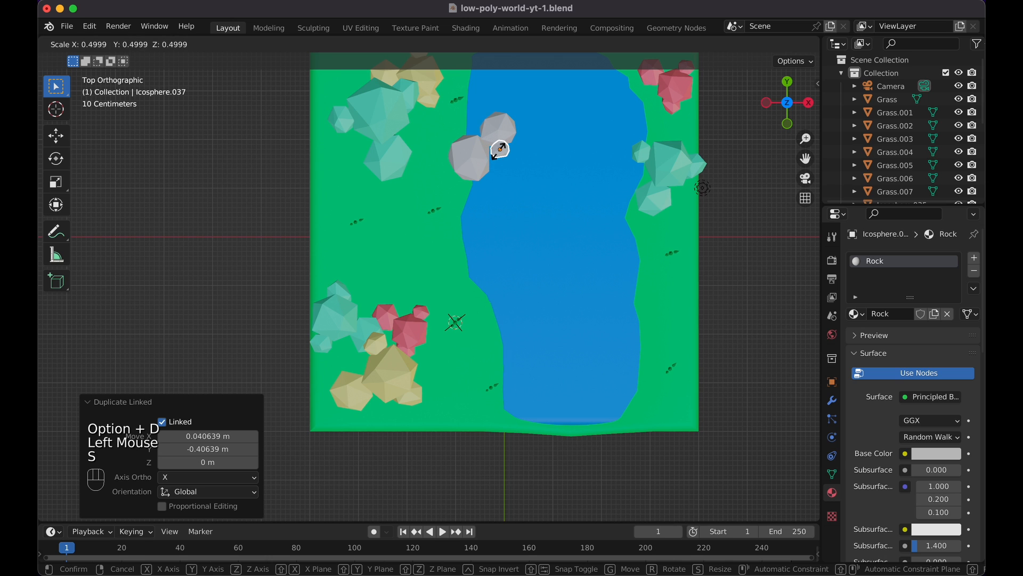
pyautogui.click(500, 153)
pyautogui.press('g')
pyautogui.click(501, 154)
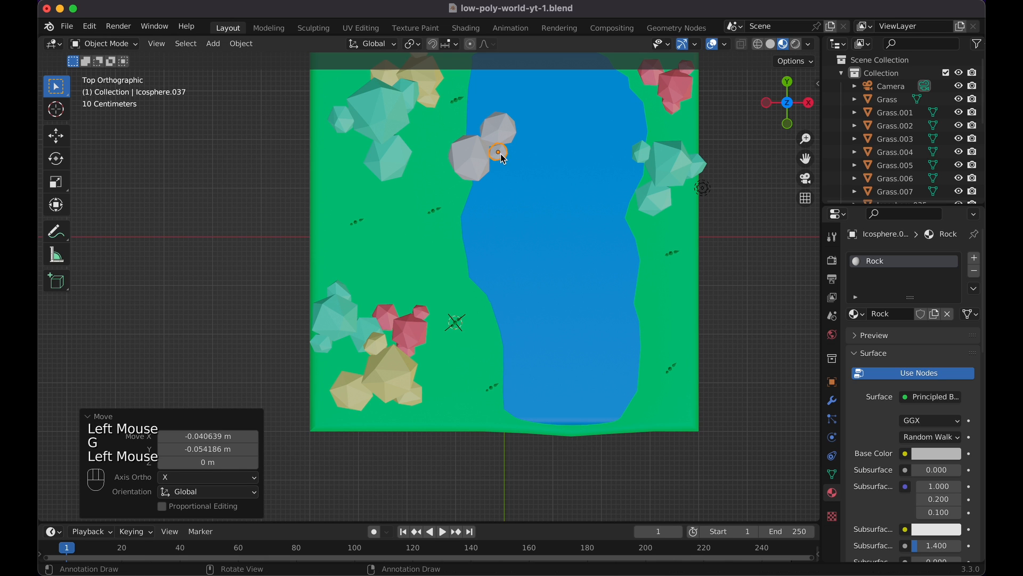
# Lower the smallest rock slightly along global Z so it sits in the water beside the other two rocks.
pyautogui.moveTo(501, 153); pyautogui.dragTo(472, 102, button='middle')
pyautogui.click(588, 120)
pyautogui.scroll(-4, 587, 120)
pyautogui.scroll(3, 588, 120)
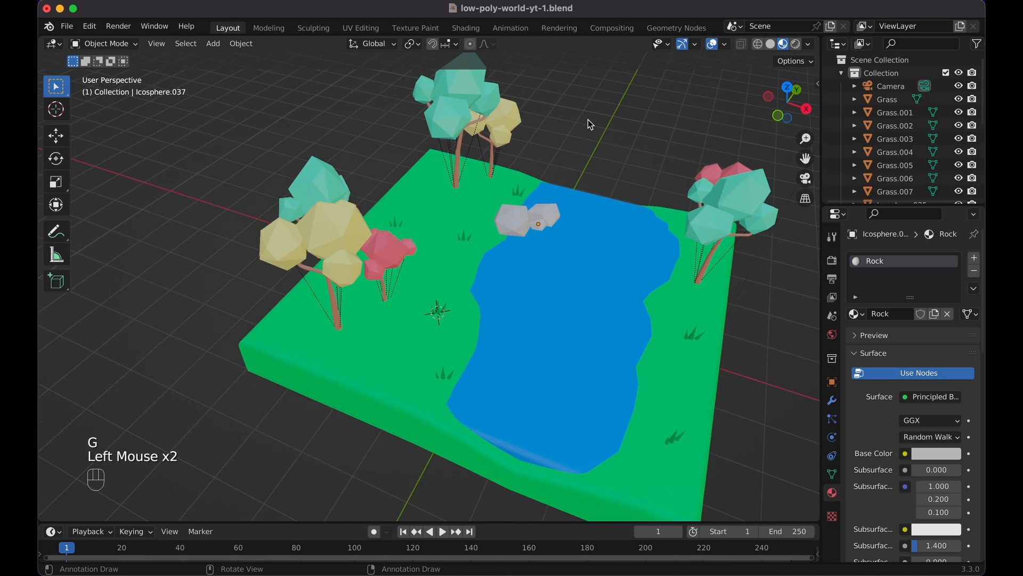
pyautogui.scroll(-8, 587, 120)
pyautogui.scroll(2, 587, 120)
pyautogui.click(537, 269)
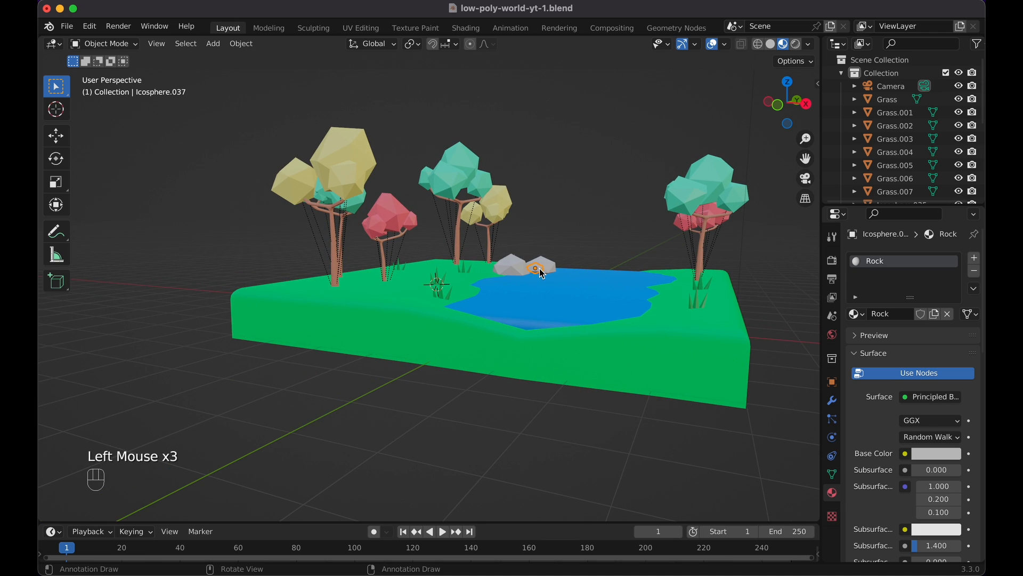
pyautogui.press('g')
pyautogui.press('z')
pyautogui.click(537, 271)
pyautogui.click(580, 230)
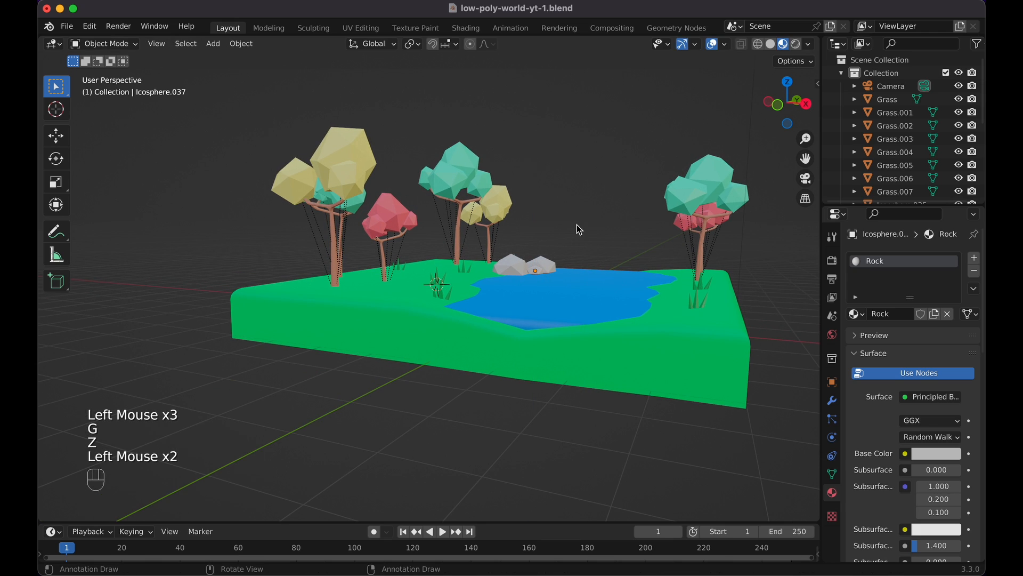
# Lower the medium rock of the group slightly along global Z into the water.
pyautogui.press('g')
pyautogui.press('z')
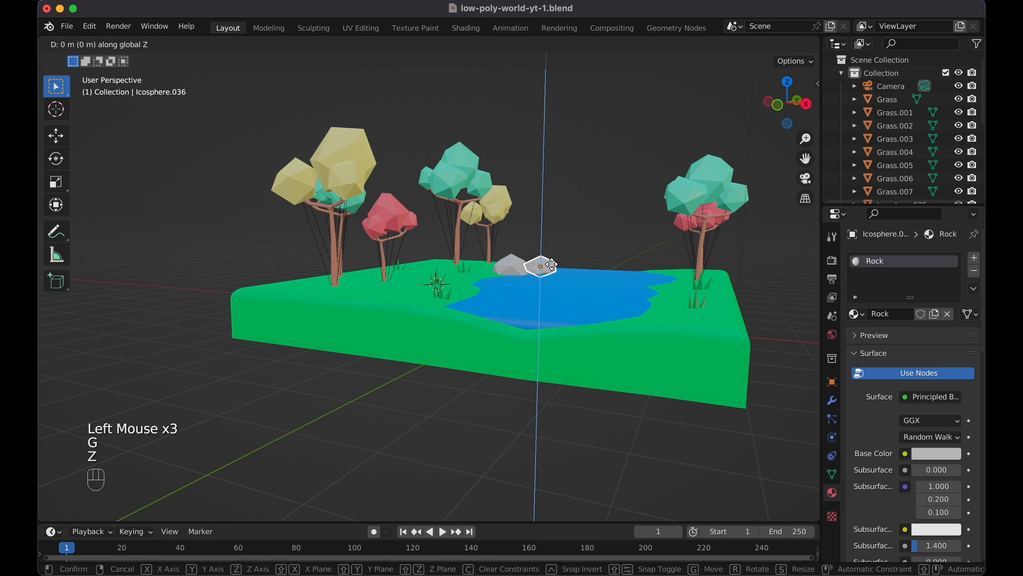
pyautogui.click(554, 270)
pyautogui.click(568, 231)
# Make a linked duplicate of the smallest rock about 2.10 m away in X and -2.42 m in Y, near the lake's opposite bank.
pyautogui.press('KP_7')
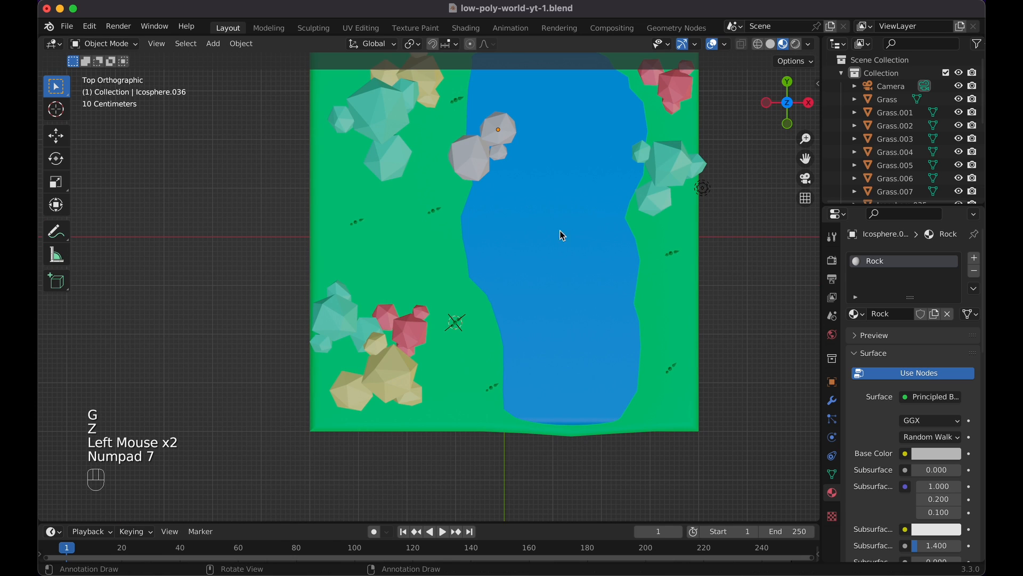
pyautogui.click(504, 156)
pyautogui.hotkey('alt', 'd')
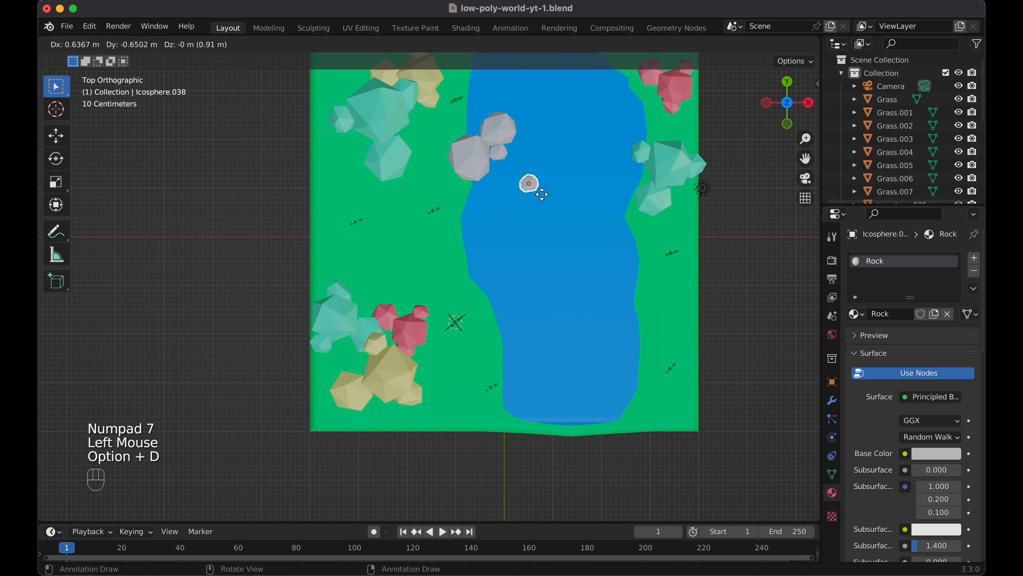
pyautogui.click(609, 279)
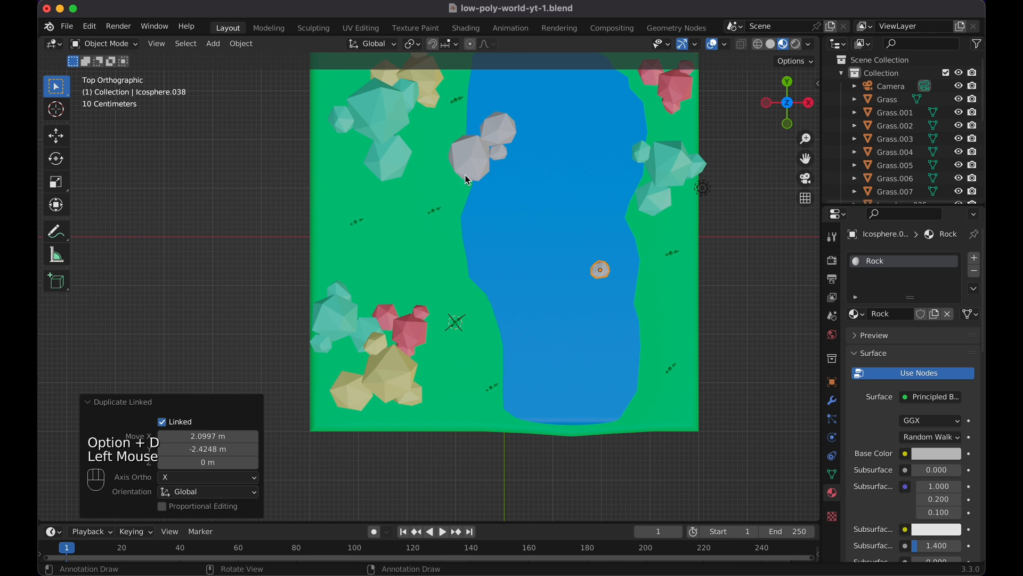
# Make a linked duplicate of the largest rock about 3.16 m away in X and -2.02 m in Y, on the lake's opposite bank.
pyautogui.click(483, 161)
pyautogui.hotkey('alt', 'd')
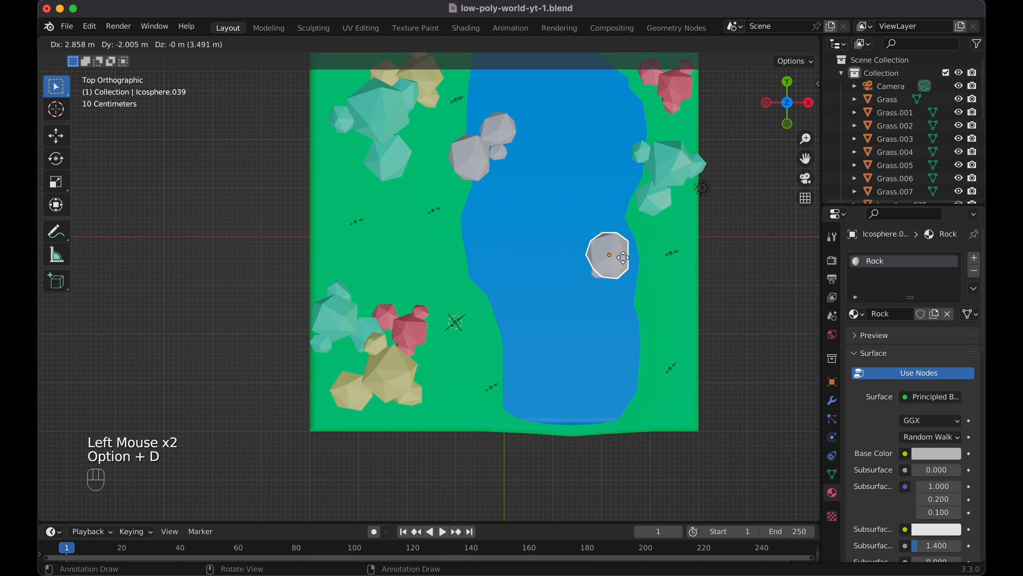
pyautogui.click(637, 250)
pyautogui.moveTo(637, 251); pyautogui.dragTo(668, 201, button='middle')
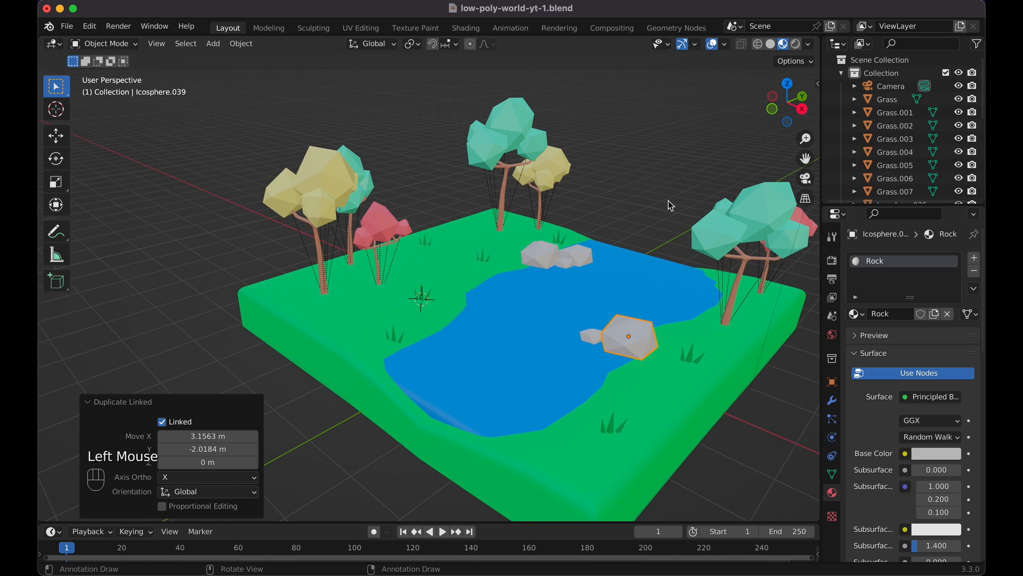
# Enter Edit Mode on the land block and select the whole loop of vertical side faces around it in face select mode.
pyautogui.doubleClick(669, 200)
pyautogui.scroll(-5, 670, 200)
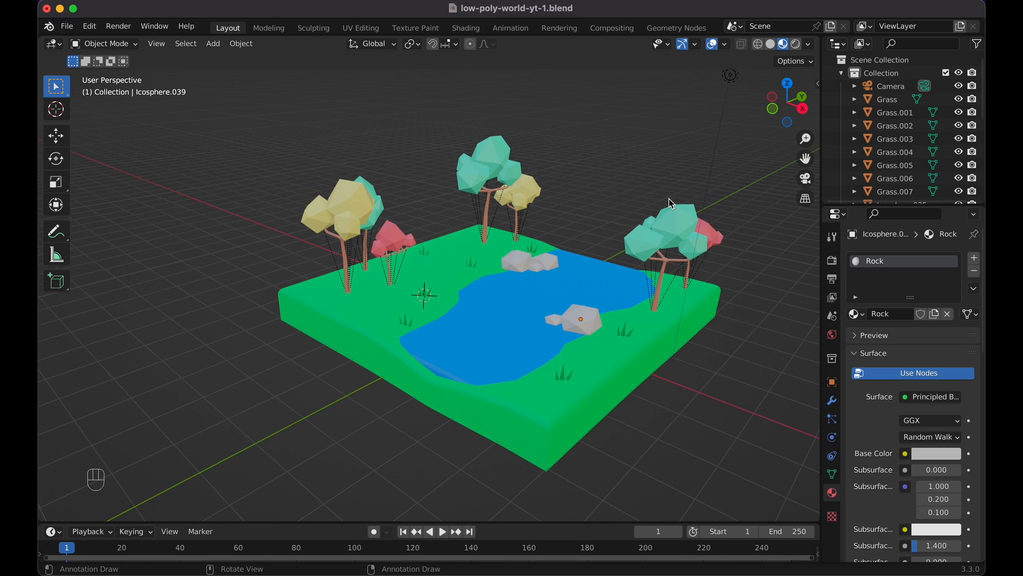
pyautogui.click(610, 405)
pyautogui.scroll(3, 609, 404)
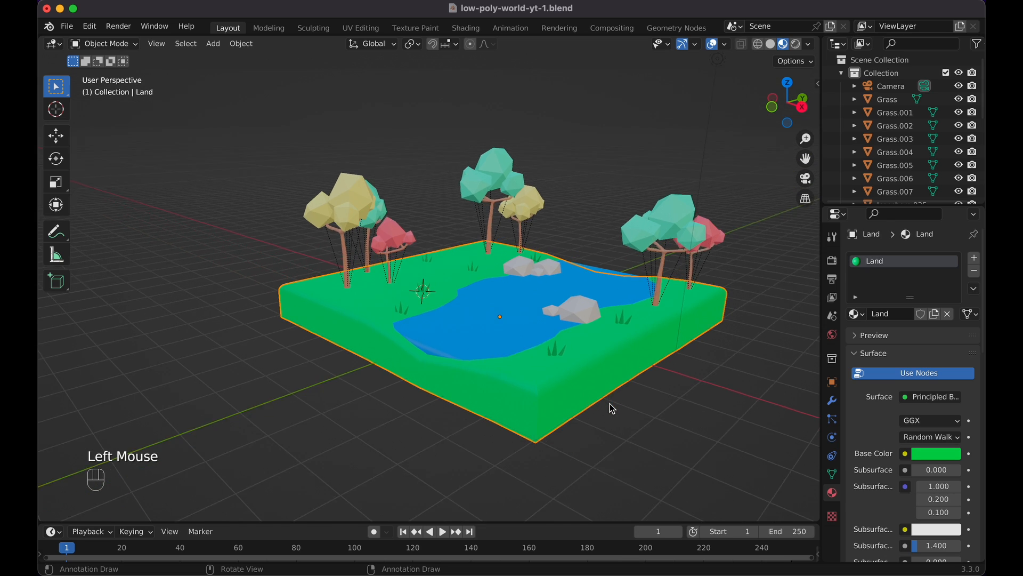
pyautogui.press('Tab')
pyautogui.scroll(2, 610, 404)
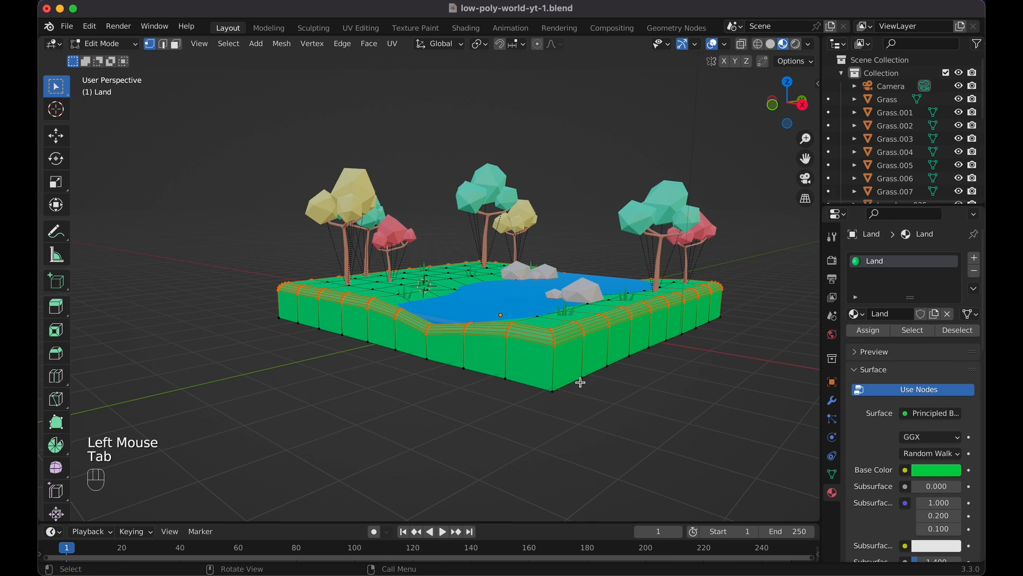
pyautogui.press('alt')
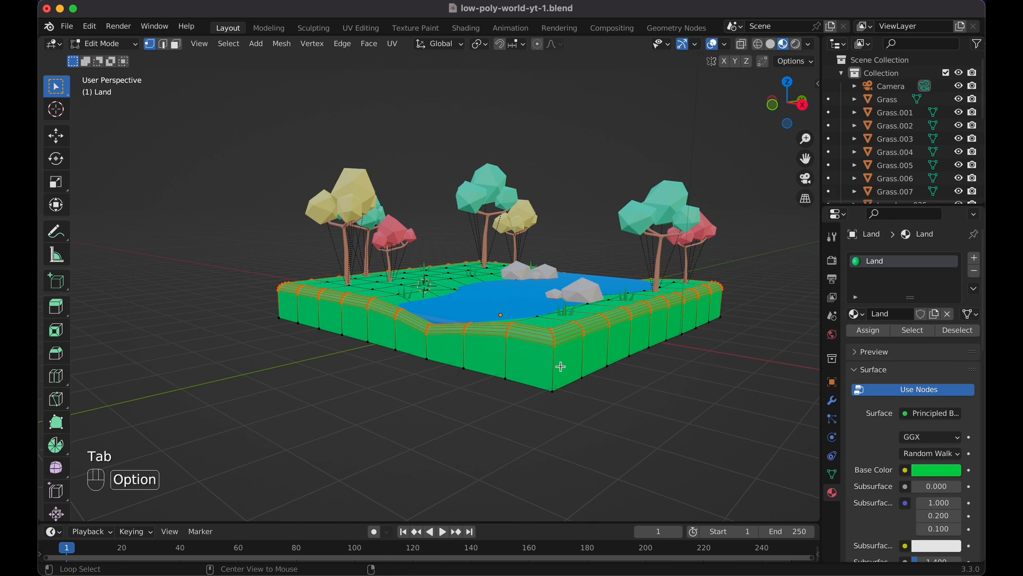
pyautogui.click(176, 45)
pyautogui.keyDown('alt'); pyautogui.click(537, 355); pyautogui.keyUp('alt')
pyautogui.keyDown('alt'); pyautogui.click(552, 364); pyautogui.keyUp('alt')
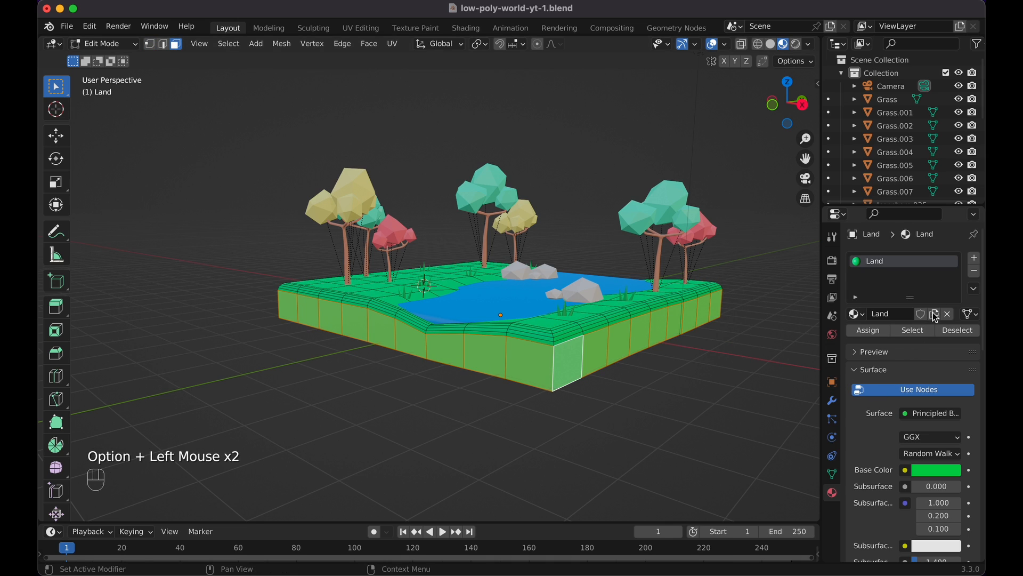
# Add a second material with a pale yellow base color to the land and assign it to the selected side faces.
pyautogui.click(973, 260)
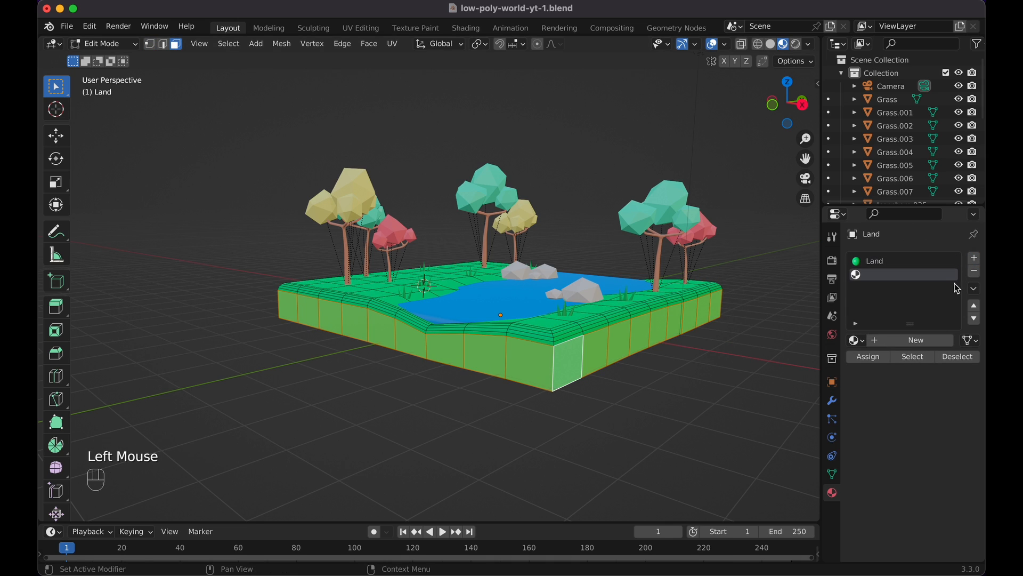
pyautogui.click(906, 344)
pyautogui.click(921, 494)
pyautogui.moveTo(880, 358); pyautogui.dragTo(883, 361)
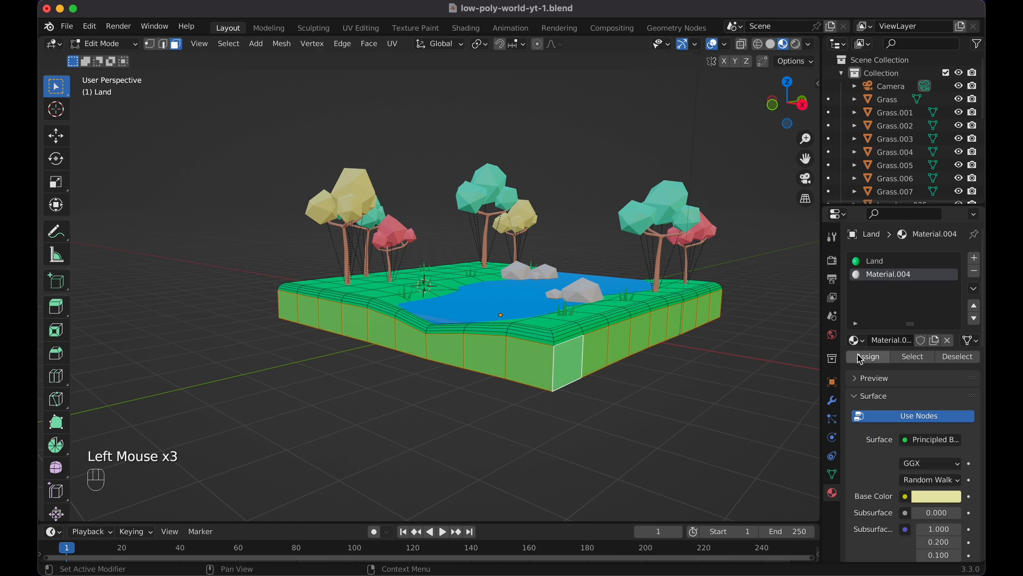
pyautogui.click(860, 358)
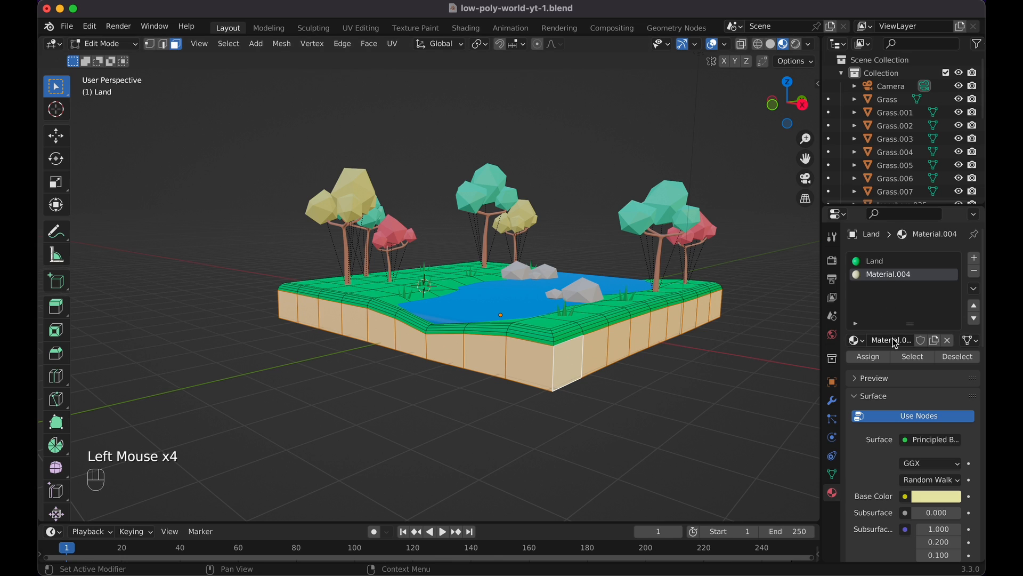
# Rename the land's second material Sand and return to Object Mode.
pyautogui.write('Snnd')
pyautogui.press('Return')
pyautogui.press('Tab')
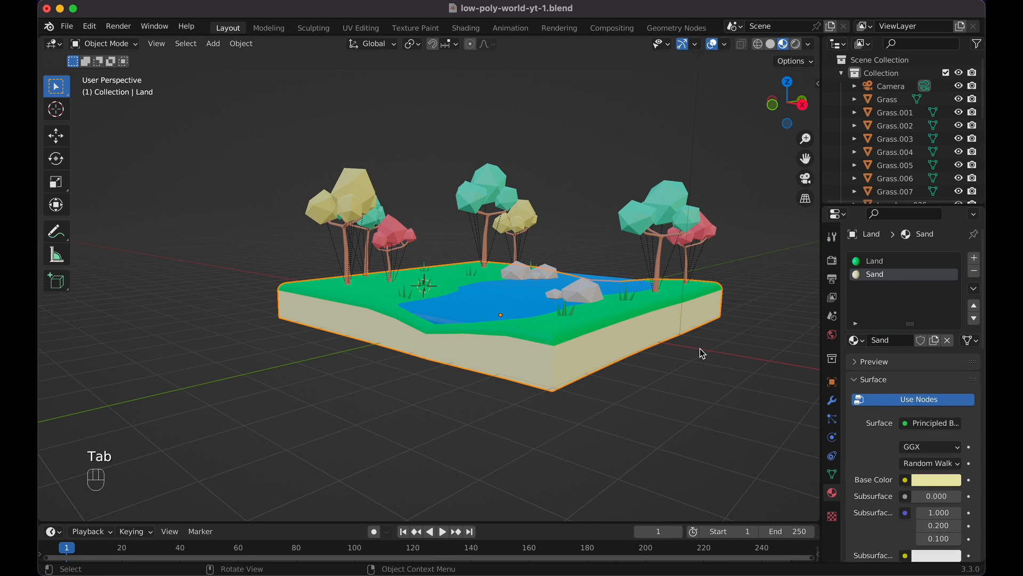
# Place the 3D cursor on the grass between the red tree and the lake and add a cylinder with 6 vertices there.
pyautogui.scroll(10, 703, 353)
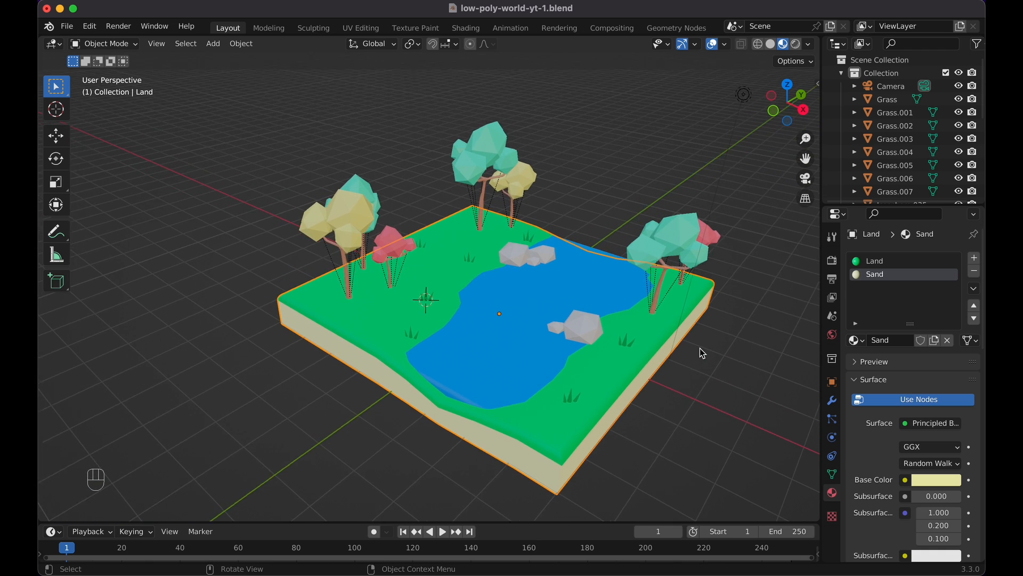
pyautogui.scroll(3, 703, 353)
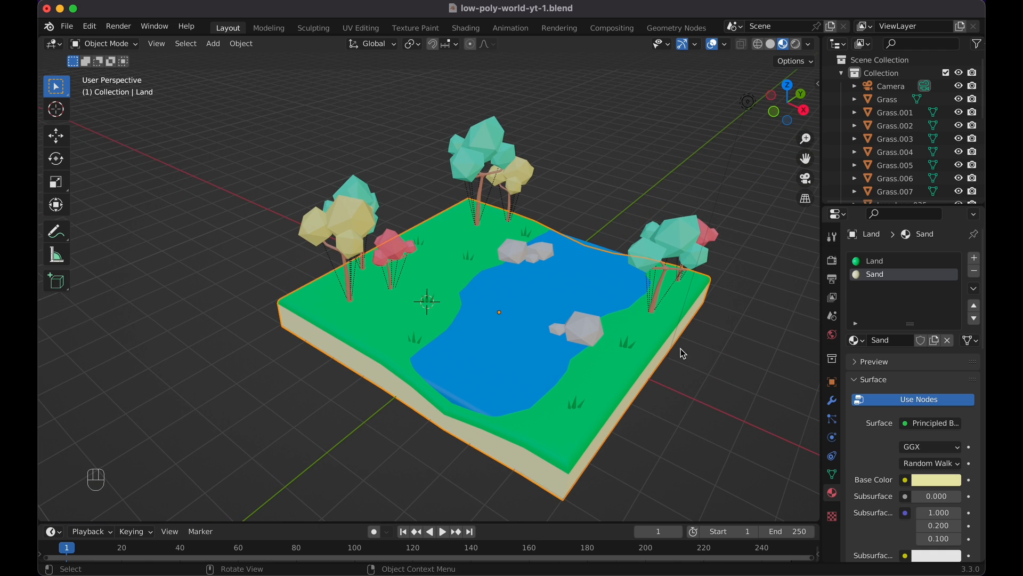
pyautogui.scroll(8, 513, 299)
pyautogui.scroll(2, 513, 298)
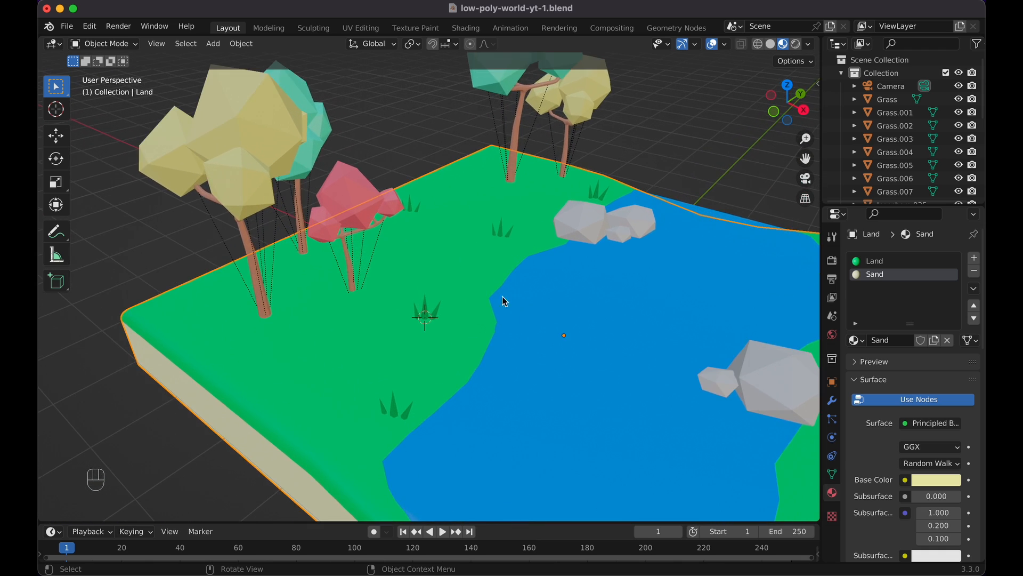
pyautogui.keyDown('shift'); pyautogui.rightClick(430, 259); pyautogui.keyUp('shift')
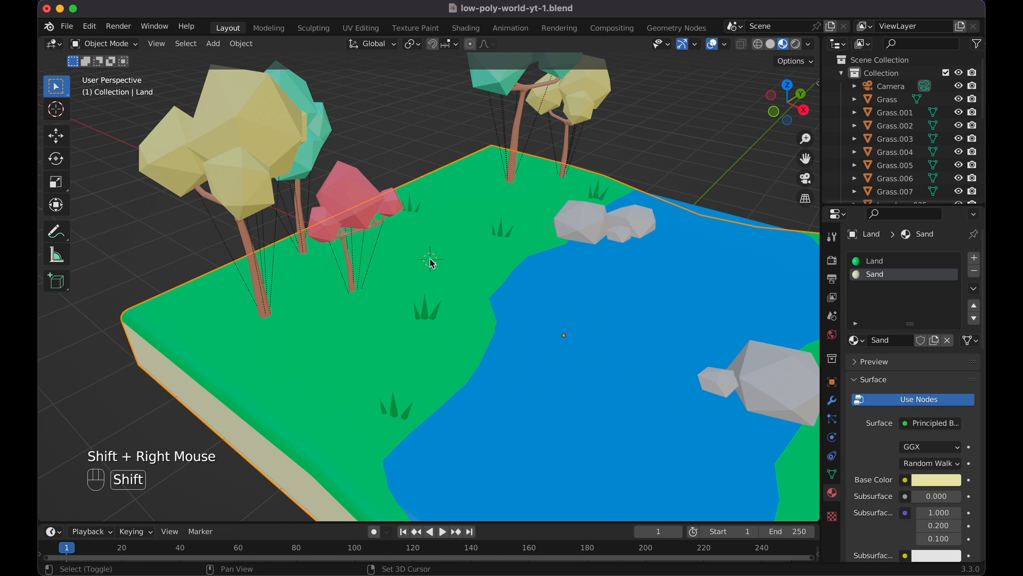
pyautogui.hotkey('shift', 'a')
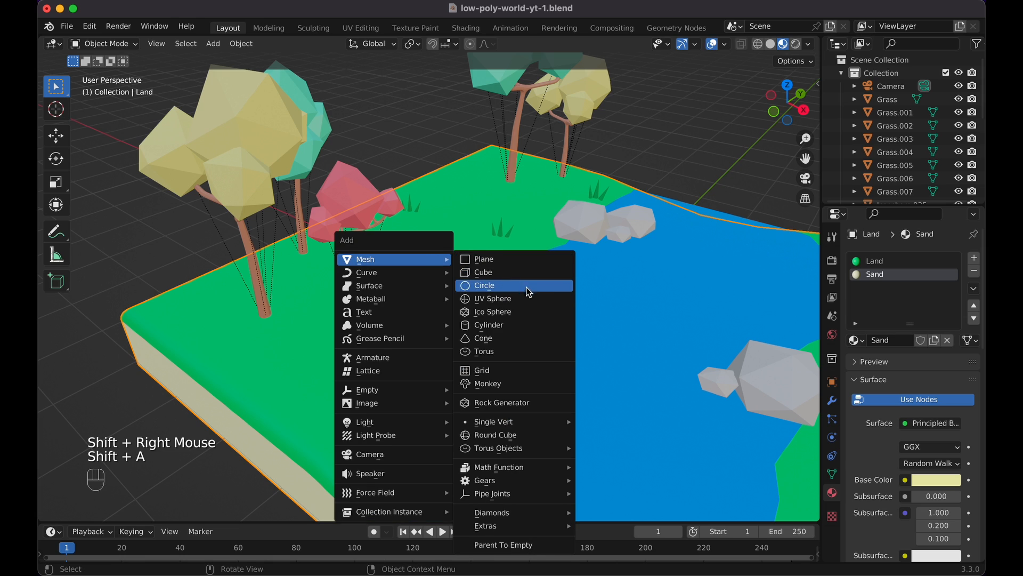
pyautogui.click(538, 323)
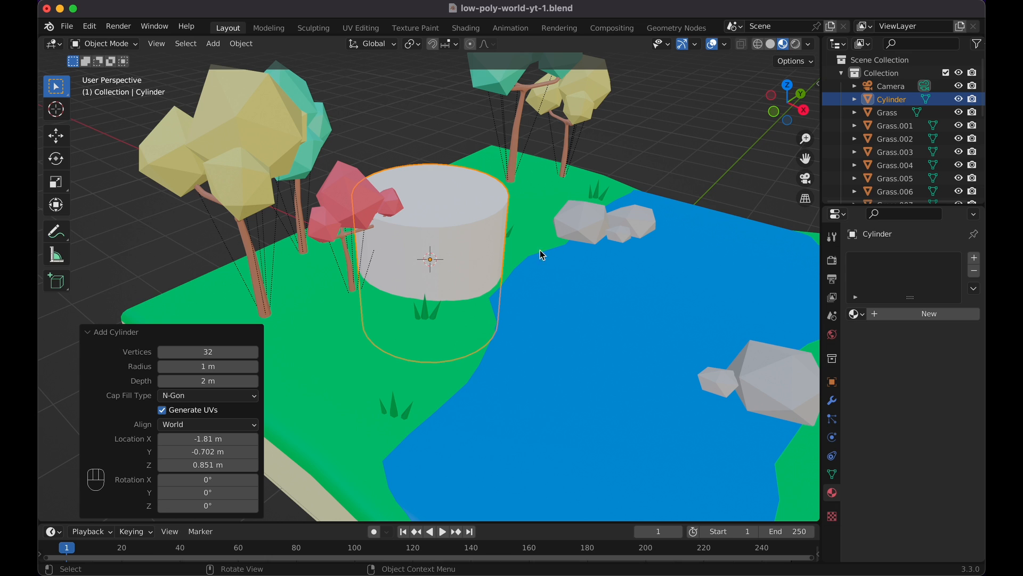
pyautogui.click(242, 352)
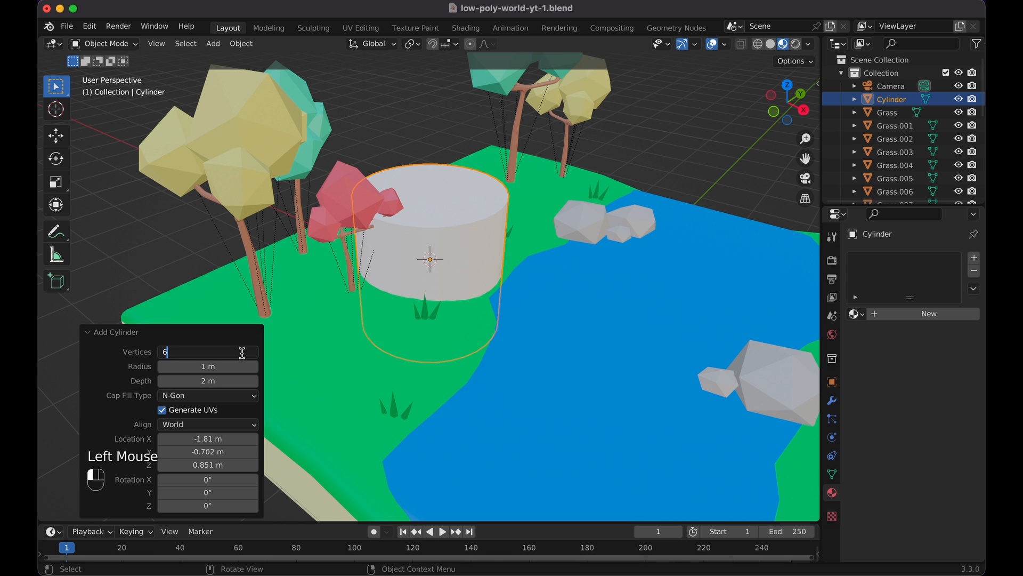
pyautogui.write('6')
pyautogui.press('Return')
# Scale the cylinder down to less than half its size and raise it about 0.2 m along Z.
pyautogui.press('s')
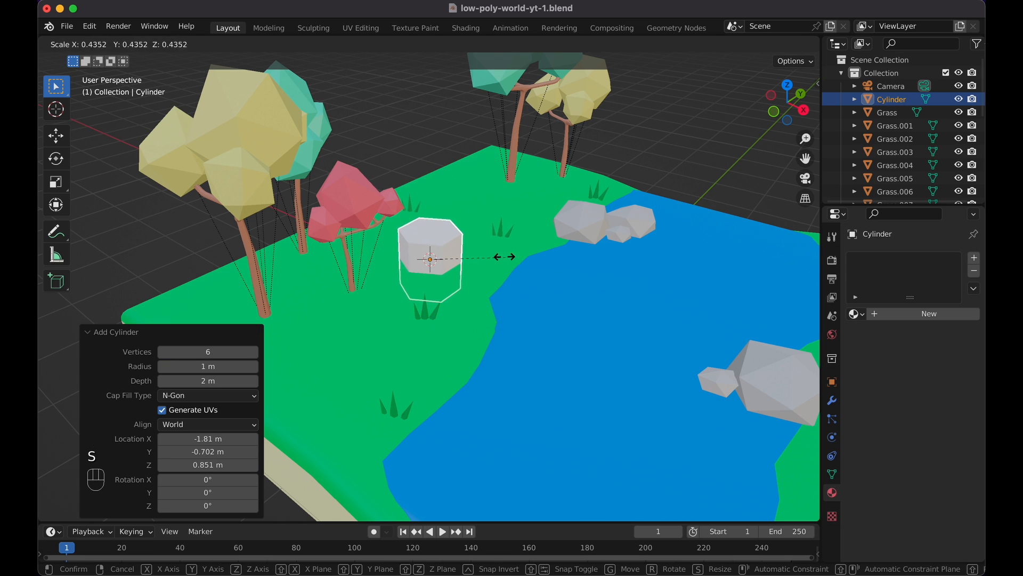
pyautogui.click(492, 260)
pyautogui.scroll(3, 491, 255)
pyautogui.press('g')
pyautogui.press('z')
pyautogui.click(491, 236)
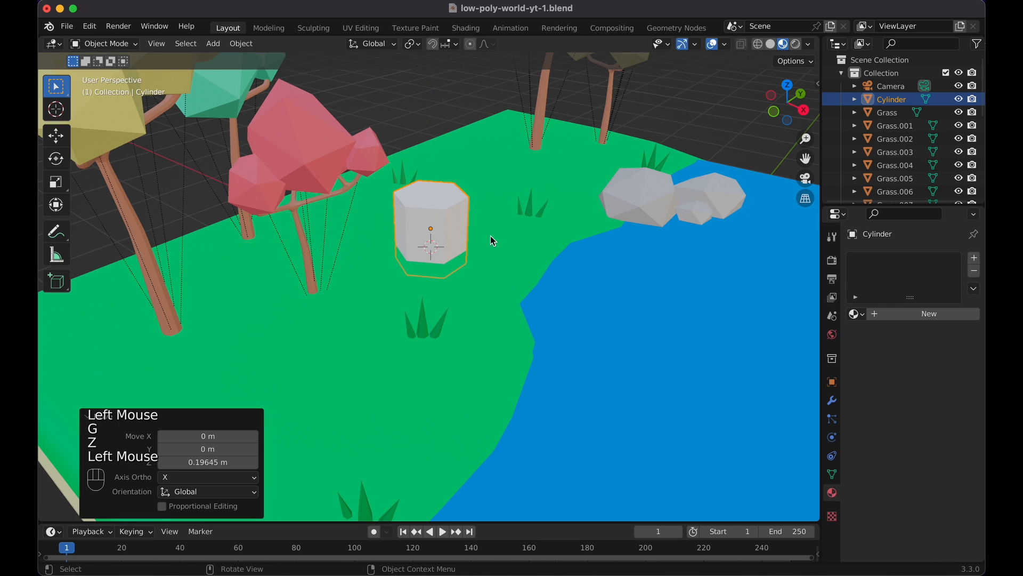
# Scale the cylinder by about 0.58 and lower it slightly along Z toward the grass.
pyautogui.press('s')
pyautogui.click(466, 230)
pyautogui.scroll(4, 466, 229)
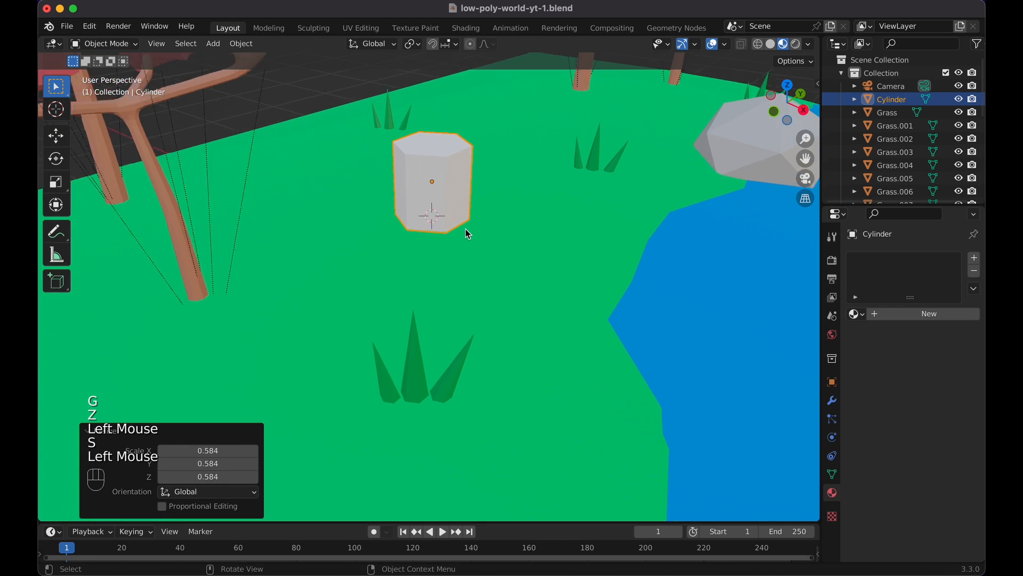
pyautogui.keyDown('shift'); pyautogui.scroll(2, 465, 228); pyautogui.keyUp('shift')
pyautogui.press('g')
pyautogui.press('z')
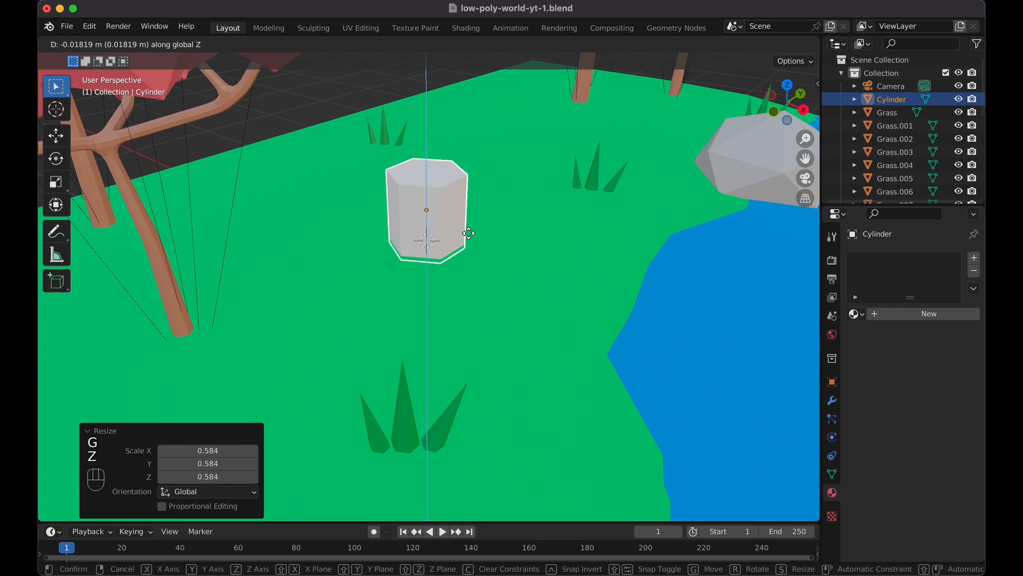
pyautogui.click(494, 228)
# Shrink the cylinder by about 0.77 and again by about 0.80, then lower it along Z onto the grass.
pyautogui.press('s')
pyautogui.click(496, 222)
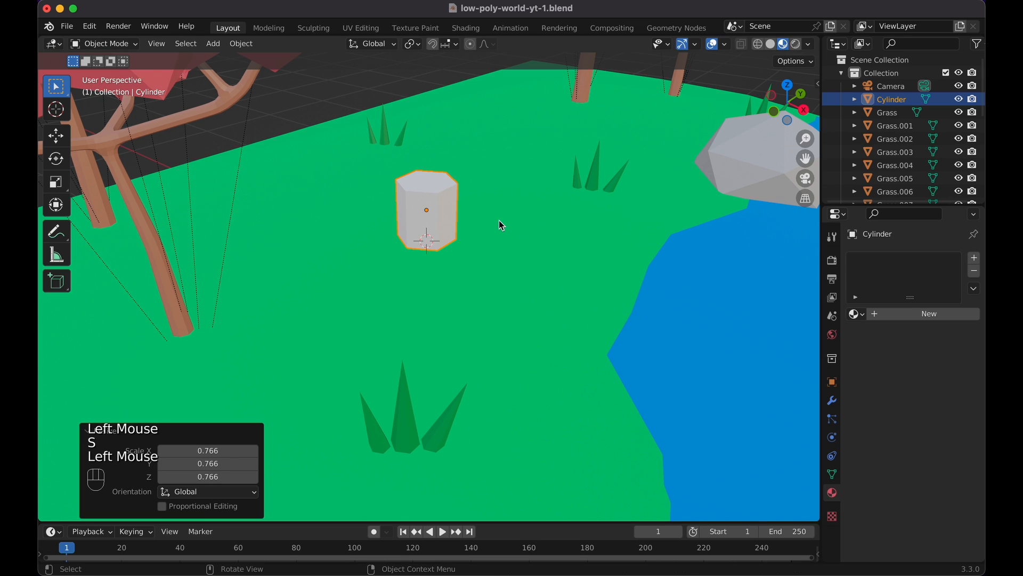
pyautogui.press('s')
pyautogui.click(482, 219)
pyautogui.press('g')
pyautogui.press('z')
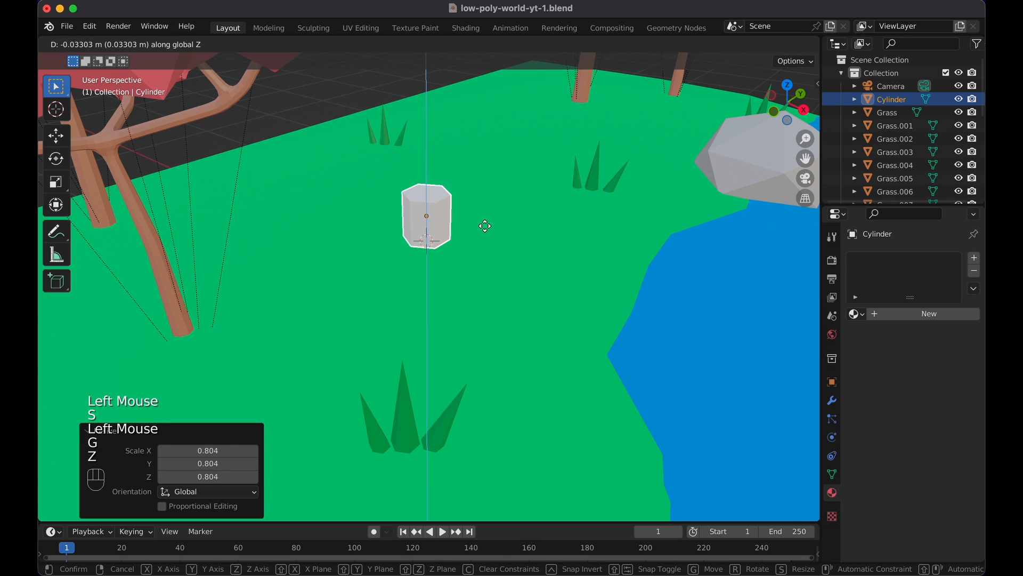
pyautogui.click(484, 233)
# Add one horizontal loop cut around the middle of the cylinder in Edit Mode.
pyautogui.press('Tab')
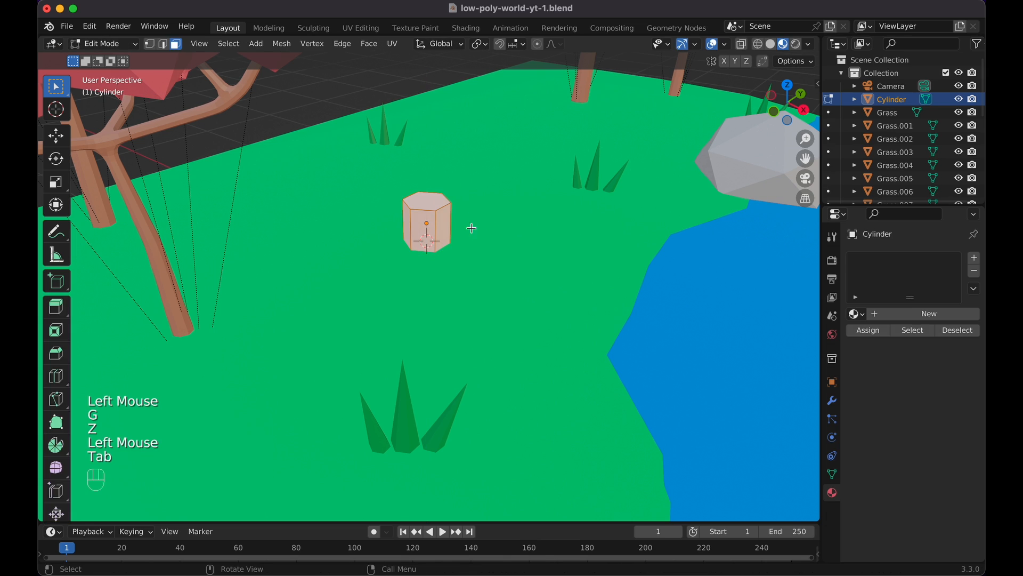
pyautogui.press('super+r')
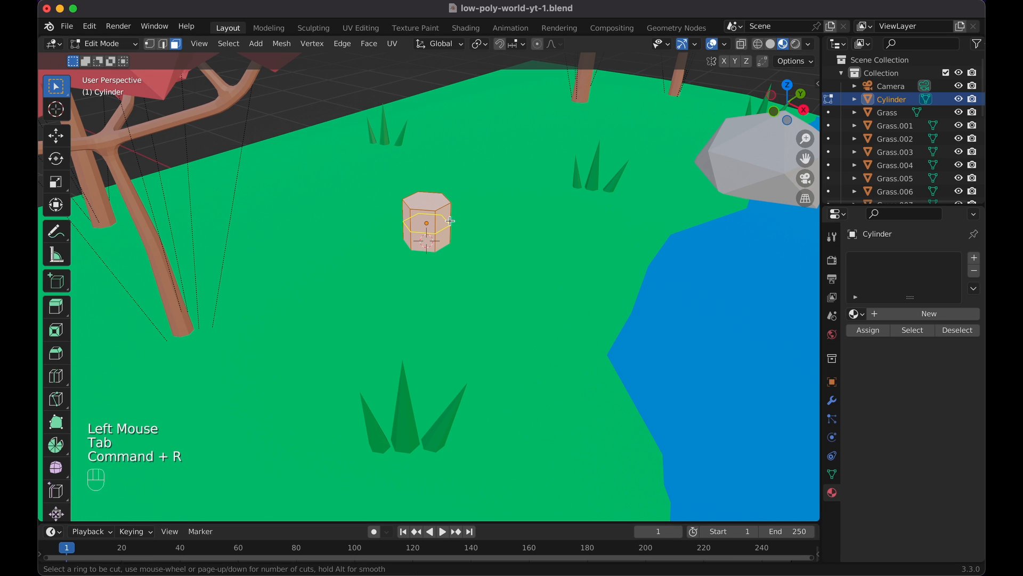
pyautogui.click(450, 221)
pyautogui.press('Escape')
# Shift the cylinder's top face about 0.03 m in X and 0.025 m in Y and scale it by about 0.81.
pyautogui.click(432, 199)
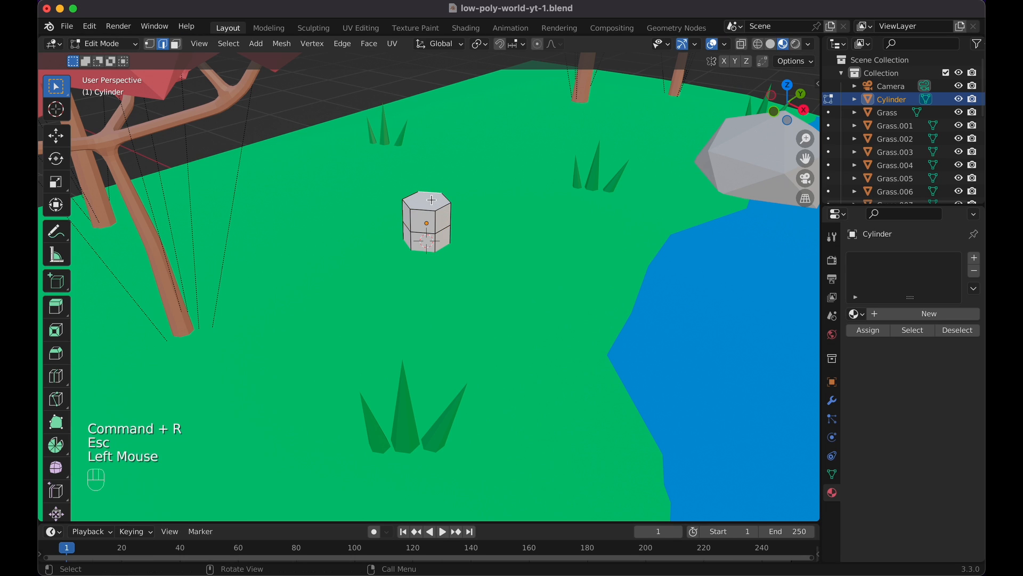
pyautogui.click(178, 45)
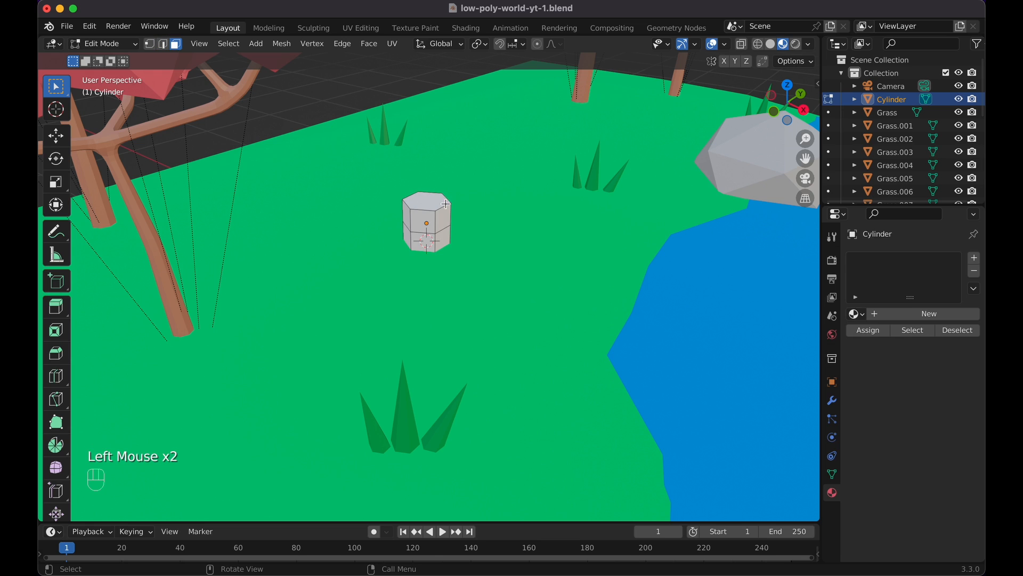
pyautogui.press('g')
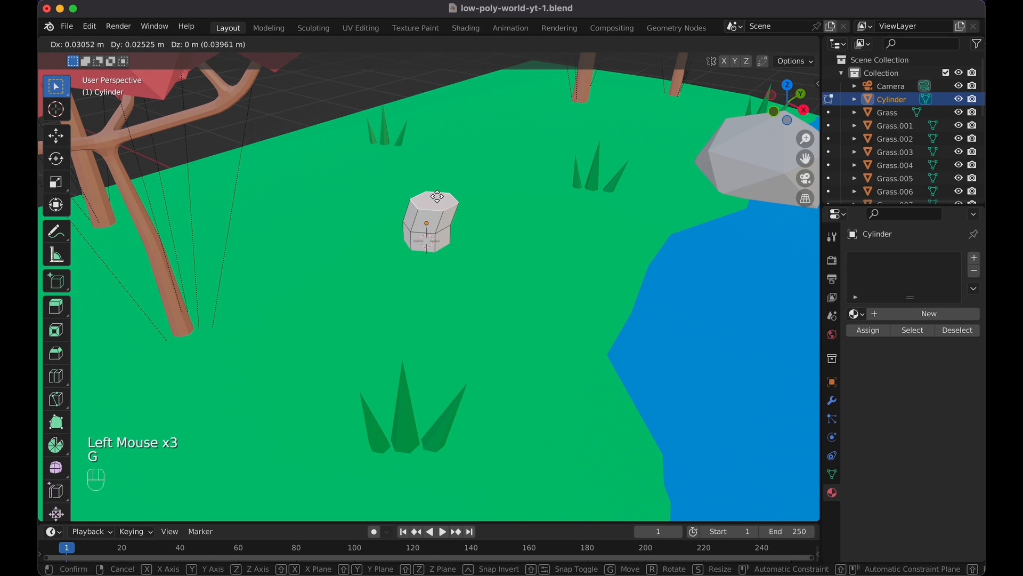
pyautogui.click(437, 197)
pyautogui.press('s')
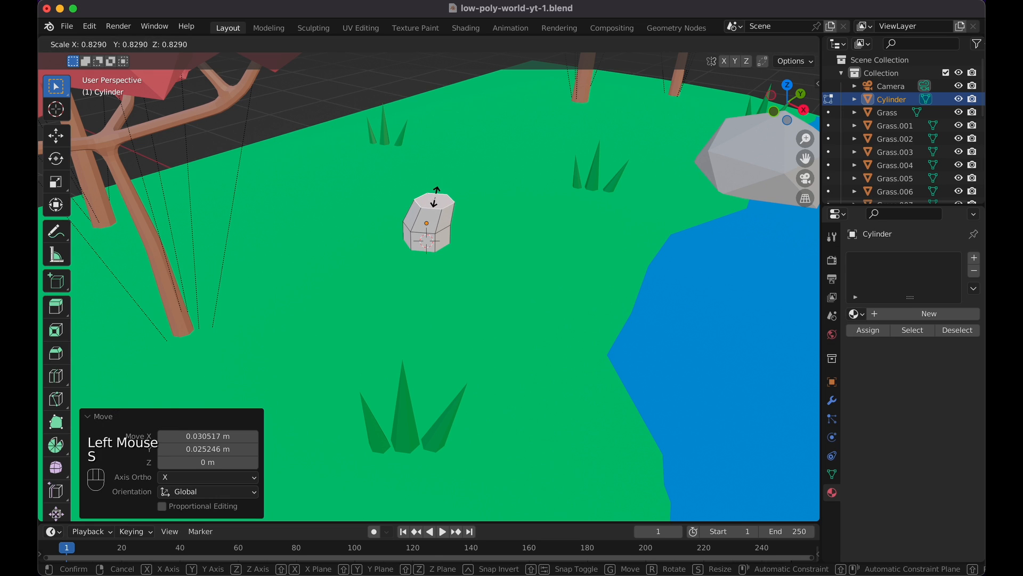
pyautogui.click(435, 197)
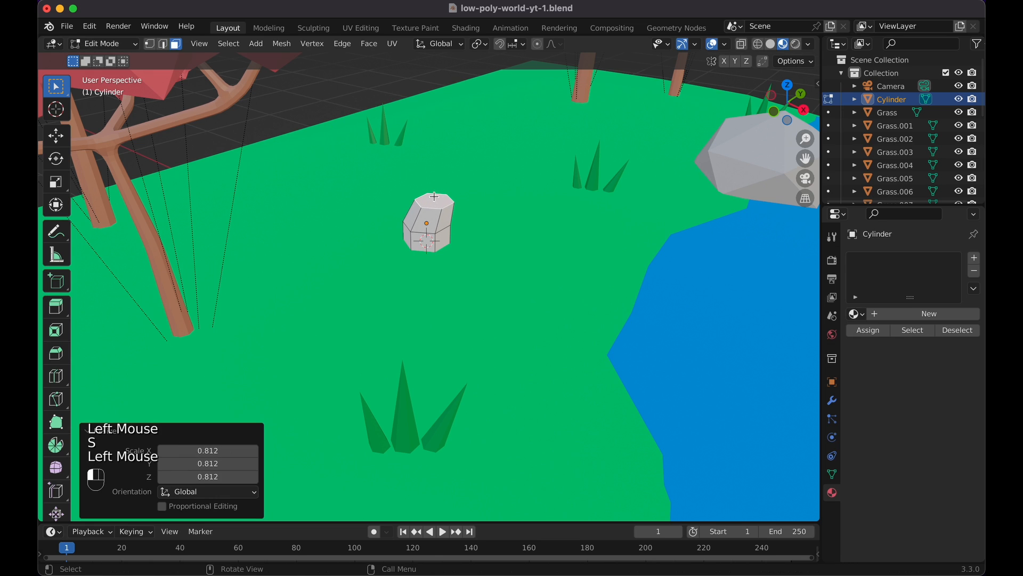
# Extrude the top face upward about 0.088 m and widen it by a scale of about 1.31.
pyautogui.press('e')
pyautogui.click(481, 190)
pyautogui.press('s')
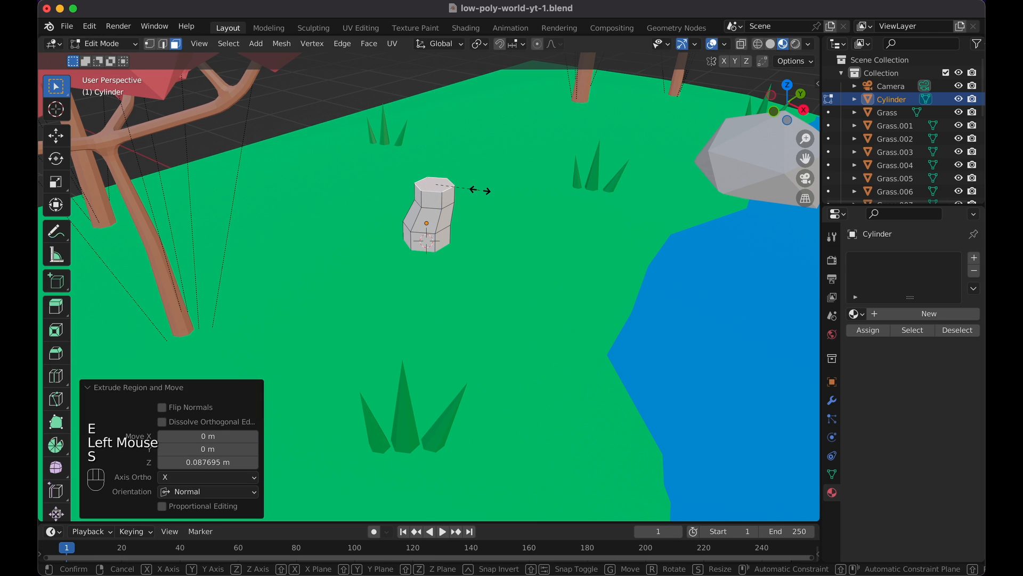
pyautogui.click(498, 192)
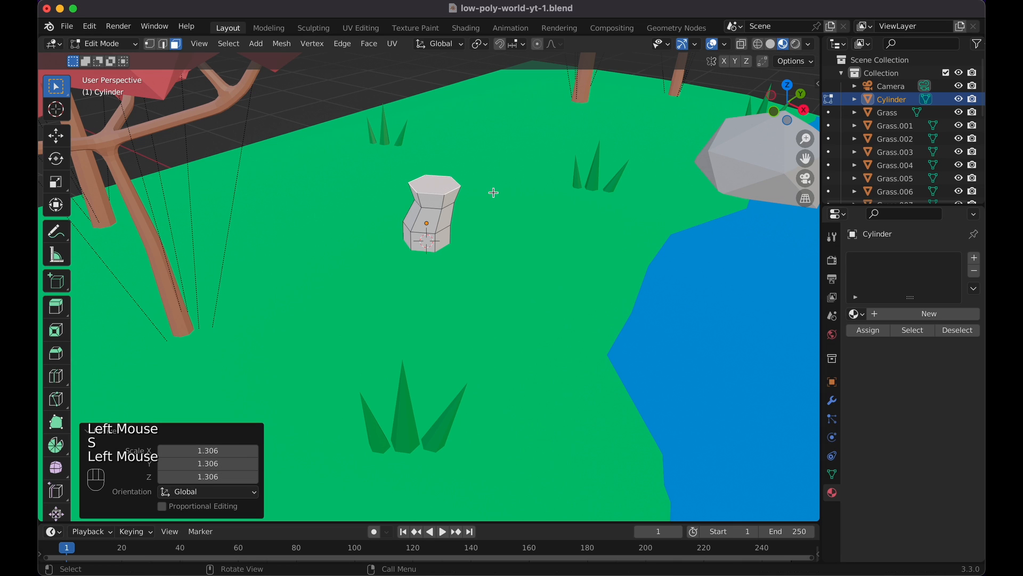
# Extrude the widened top face about 0.071 m upward and taper it by a scale of about 0.62.
pyautogui.press('e')
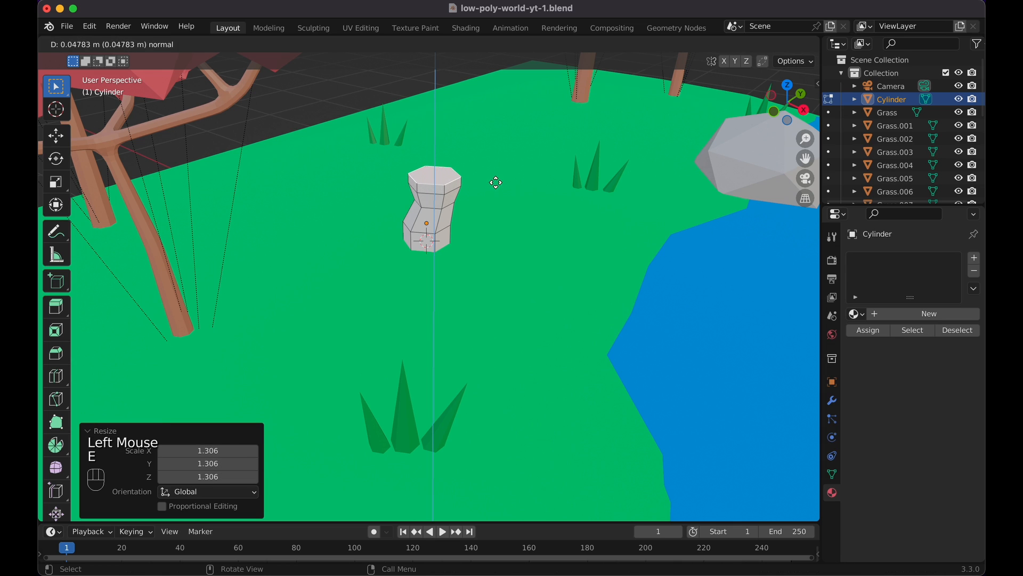
pyautogui.click(497, 180)
pyautogui.press('s')
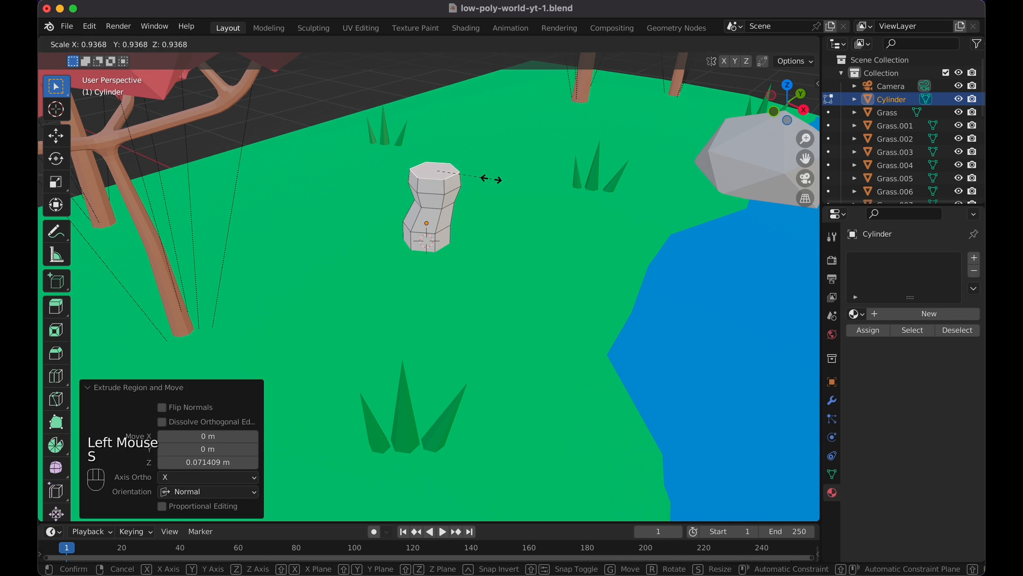
pyautogui.click(473, 174)
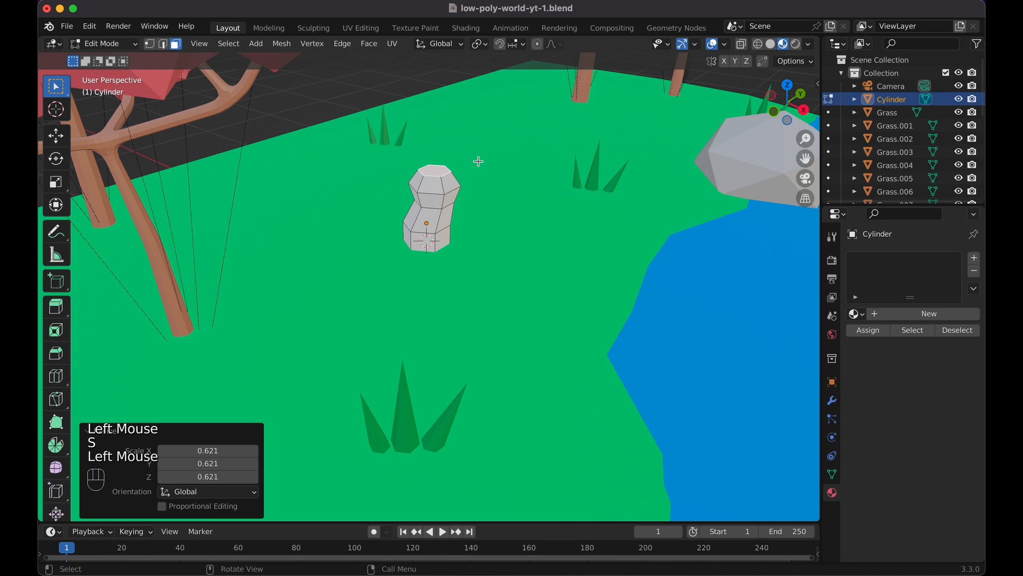
# Inset the top face with a thickness of about 0.31 m and raise the inner face about 0.022 m along Z.
pyautogui.scroll(-2, 478, 161)
pyautogui.scroll(3, 477, 161)
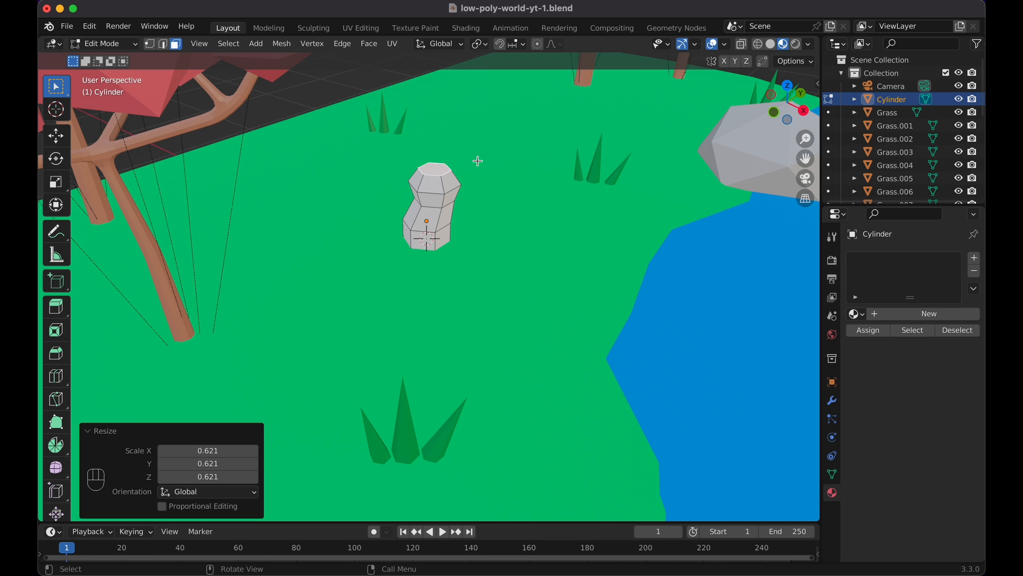
pyautogui.scroll(3, 478, 161)
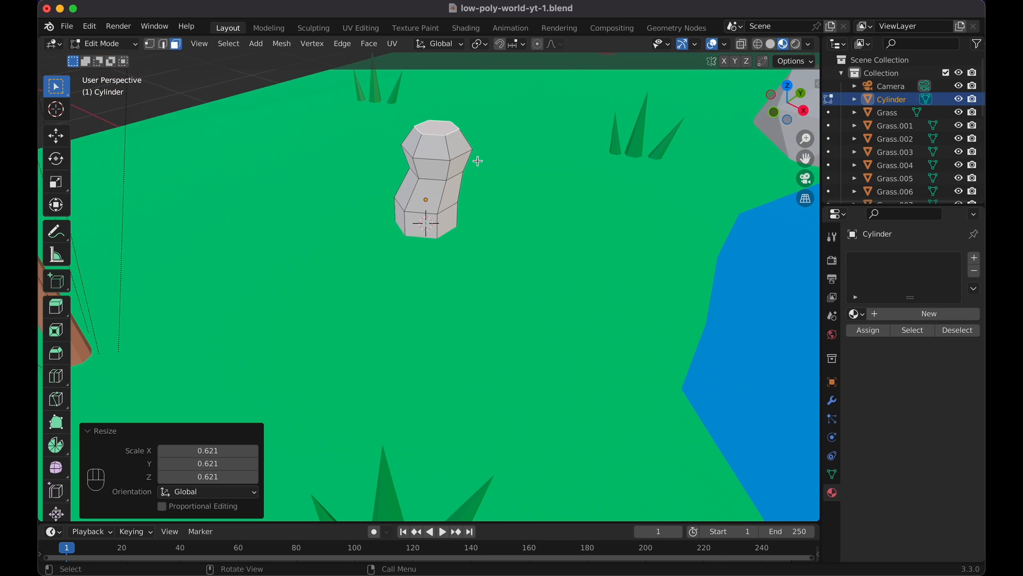
pyautogui.press('i')
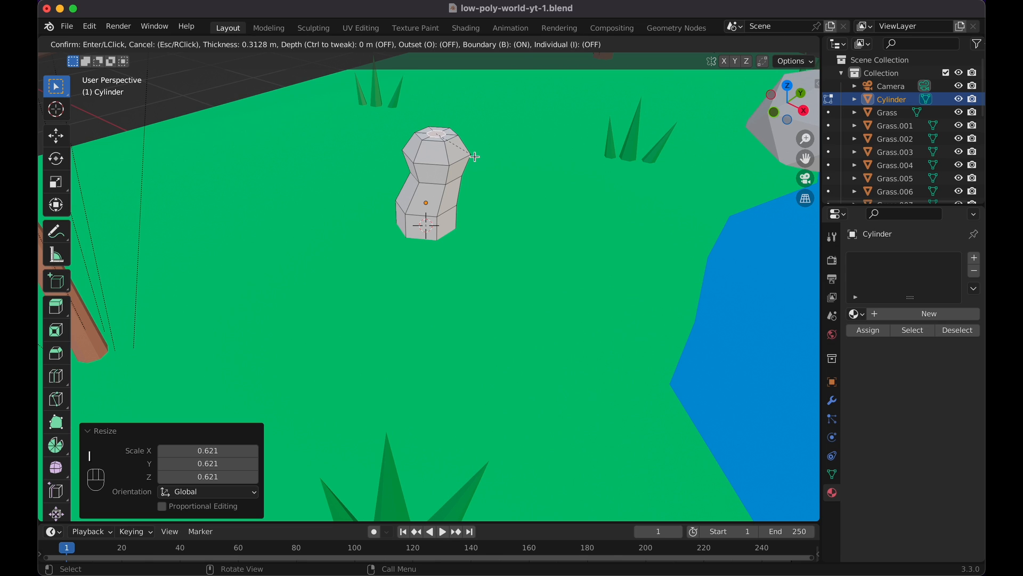
pyautogui.click(477, 154)
pyautogui.press('g')
pyautogui.press('z')
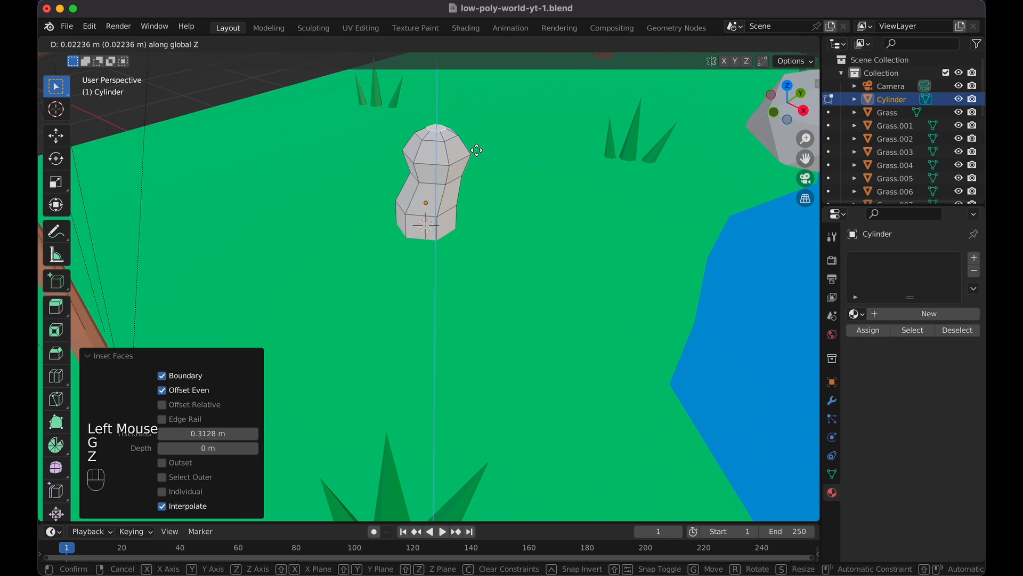
pyautogui.click(476, 150)
# Select the edge loop around the widest part of the upper section and rescale it.
pyautogui.hscroll(3, 476, 150)
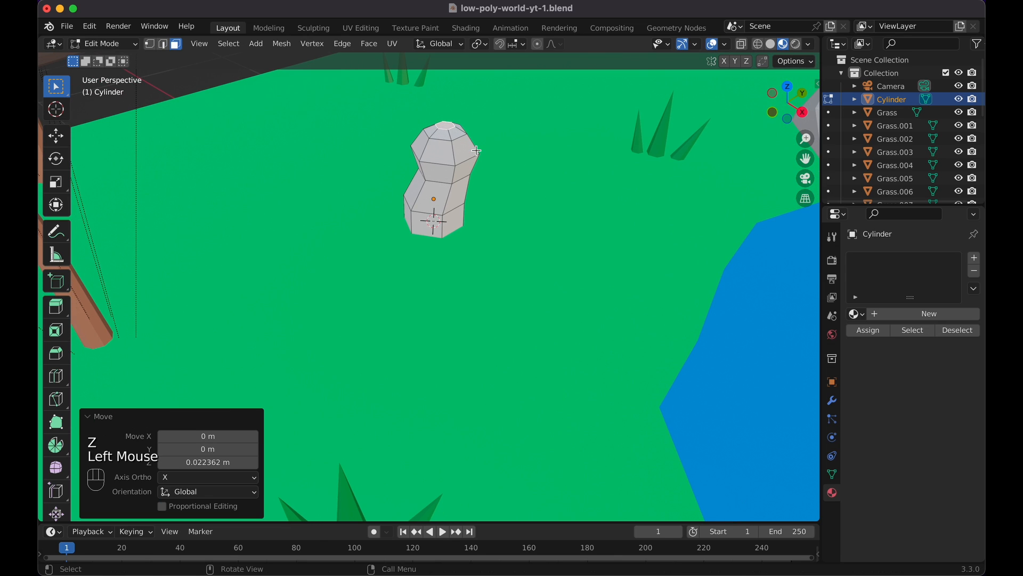
pyautogui.click(469, 158)
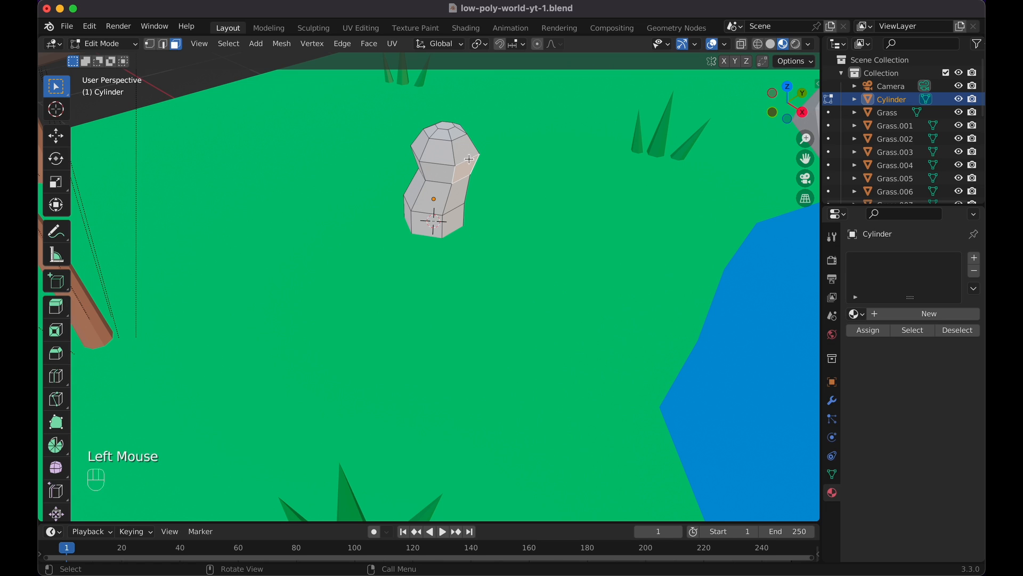
pyautogui.click(164, 45)
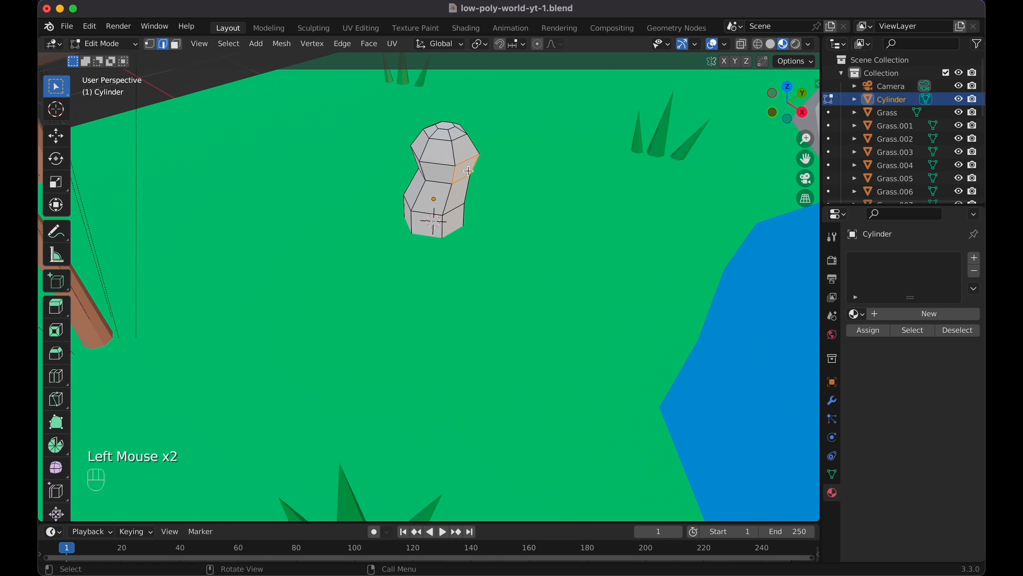
pyautogui.click(467, 162)
pyautogui.keyDown('alt'); pyautogui.click(465, 161); pyautogui.keyUp('alt')
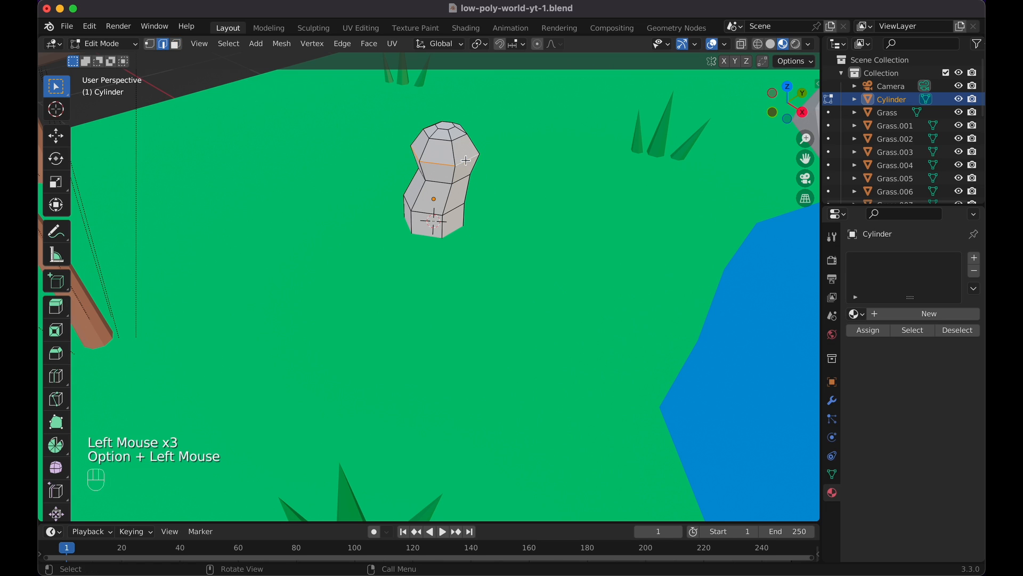
pyautogui.press('s')
pyautogui.click(471, 159)
# Examine the shaped cylinder in Object Mode and from the front orthographic view in Edit Mode.
pyautogui.moveTo(471, 161)
pyautogui.mouseDown(button='middle')
pyautogui.moveTo(469, 170)
pyautogui.moveTo(453, 149)
pyautogui.moveTo(470, 177)
pyautogui.mouseUp(button='middle')
pyautogui.press('Tab')
pyautogui.press('Tab')
pyautogui.press('KP_1')
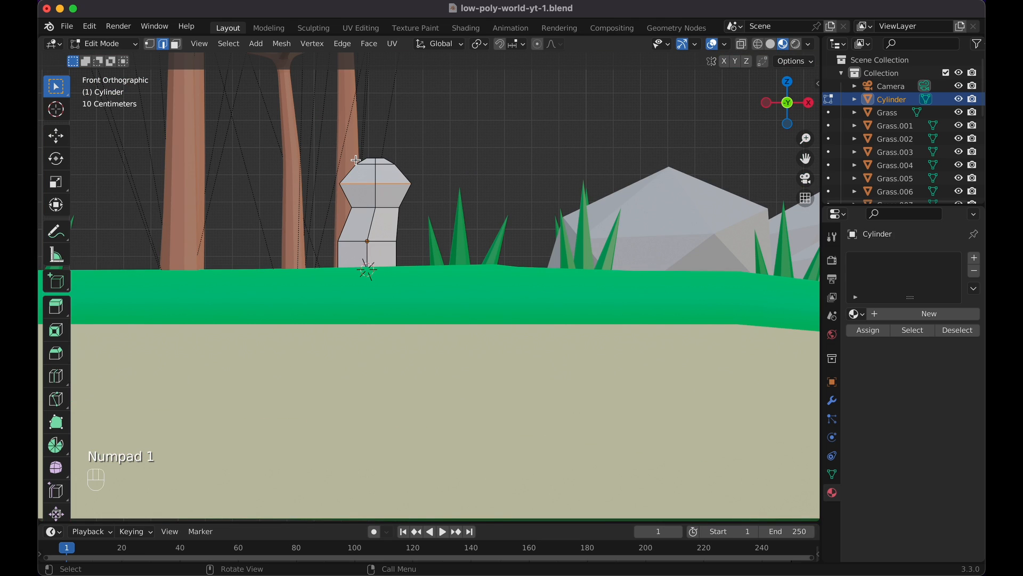
# Select the whole mushroom mesh in wireframe view and give it a new pale cream material named Stem.
pyautogui.hotkey('shift', 'z')
pyautogui.moveTo(323, 145); pyautogui.dragTo(435, 197)
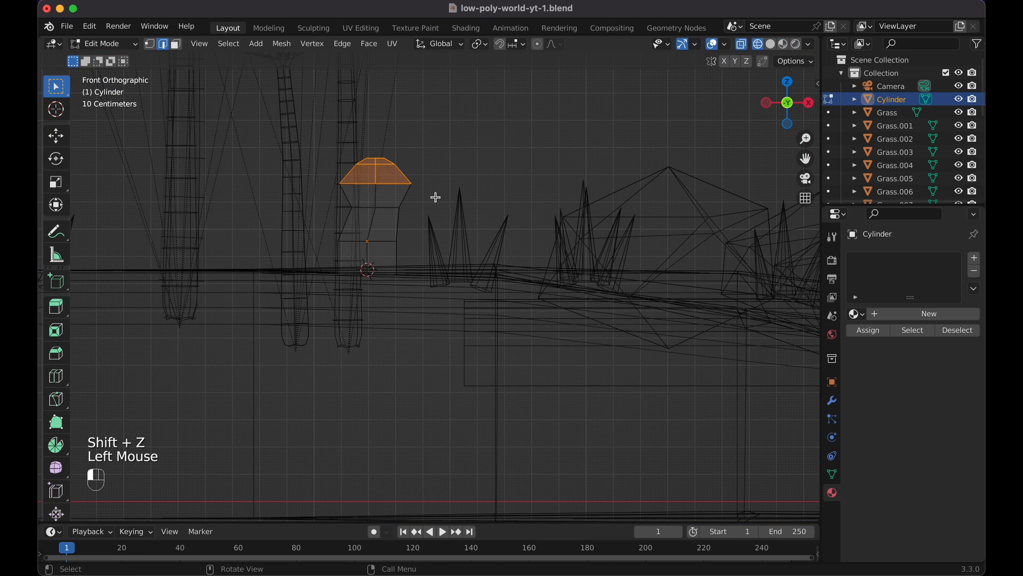
pyautogui.moveTo(317, 145); pyautogui.dragTo(434, 209)
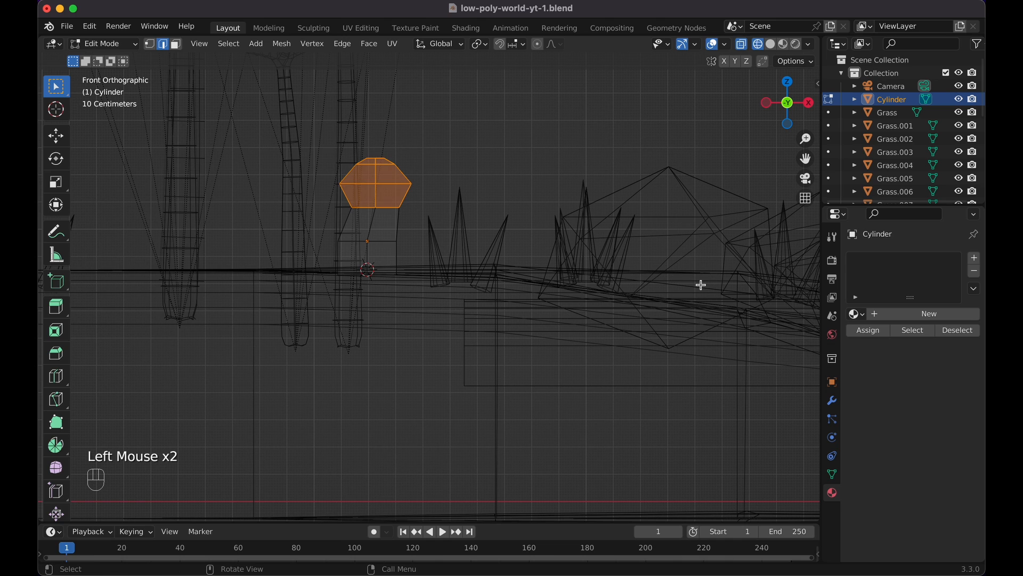
pyautogui.press('a')
pyautogui.click(941, 316)
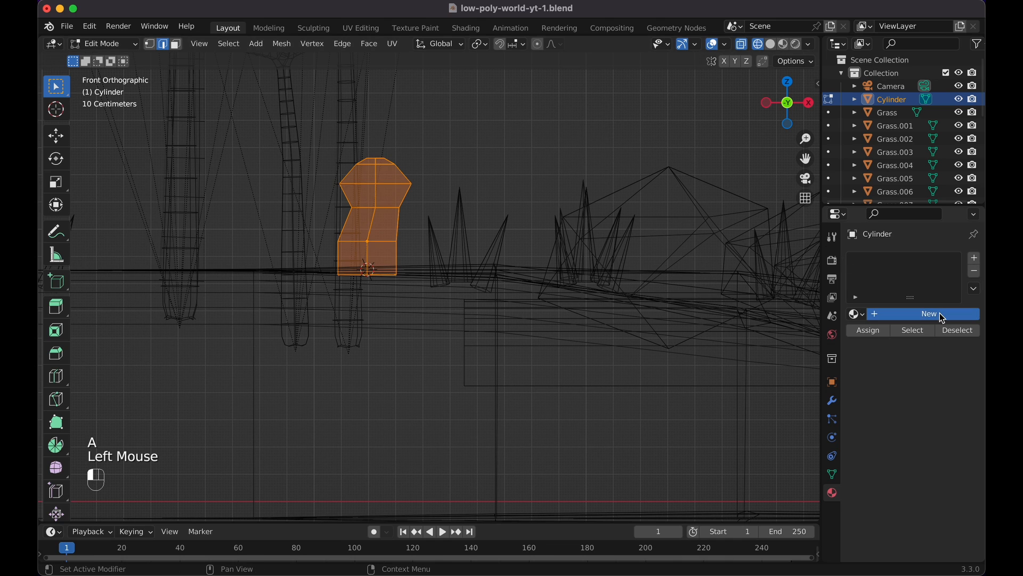
pyautogui.click(931, 469)
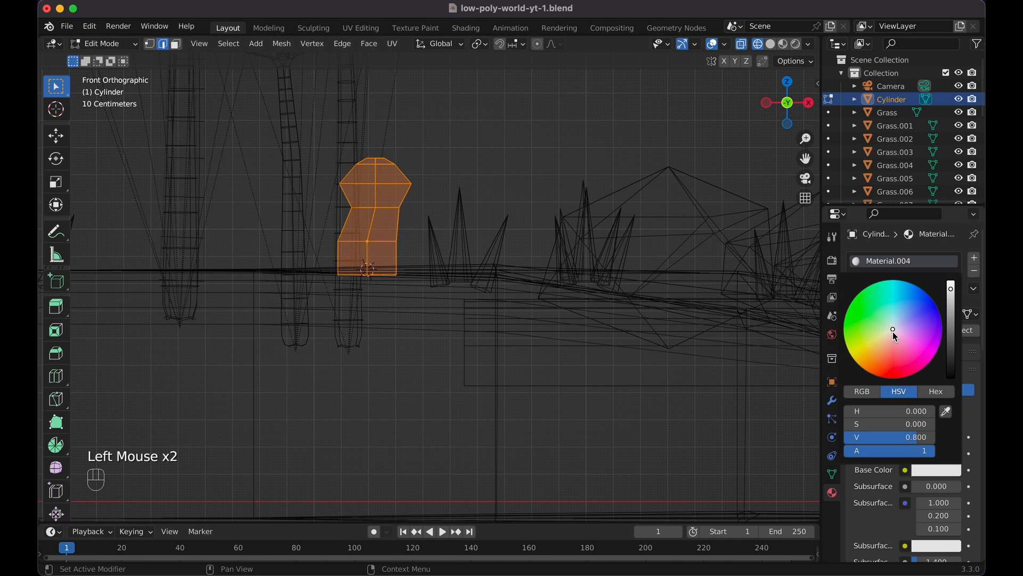
pyautogui.moveTo(894, 331); pyautogui.dragTo(888, 332)
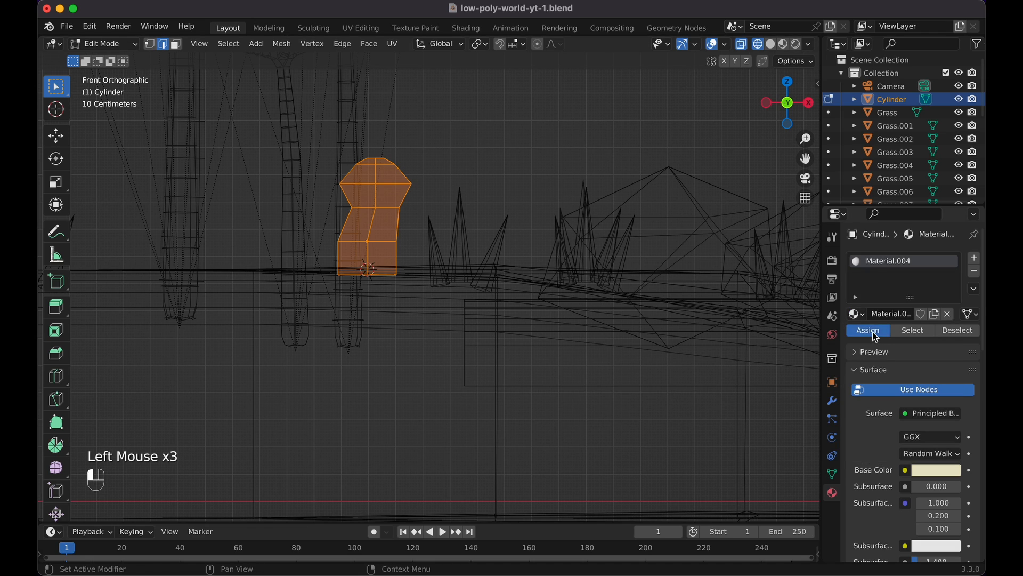
pyautogui.click(895, 314)
pyautogui.write('Stem')
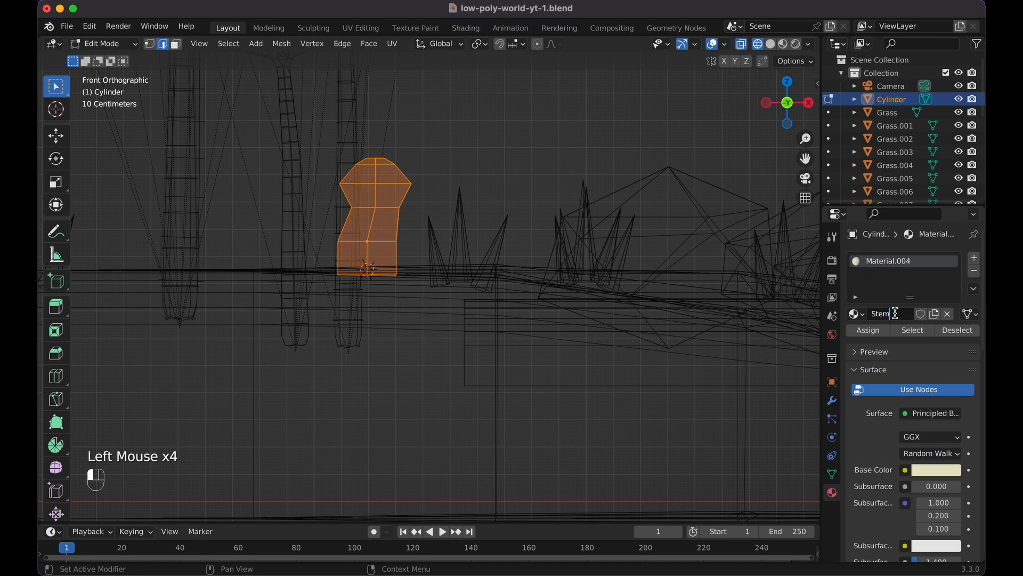
# Add a second material with an orange-red base color and assign it to the faces of the mushroom's cap.
pyautogui.click(975, 256)
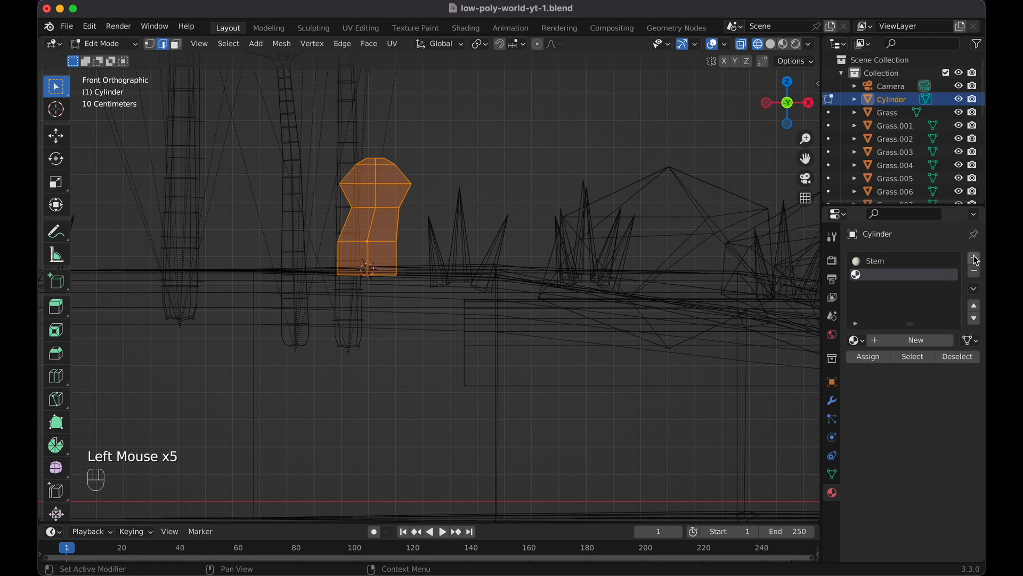
pyautogui.click(898, 341)
pyautogui.click(924, 501)
pyautogui.click(888, 385)
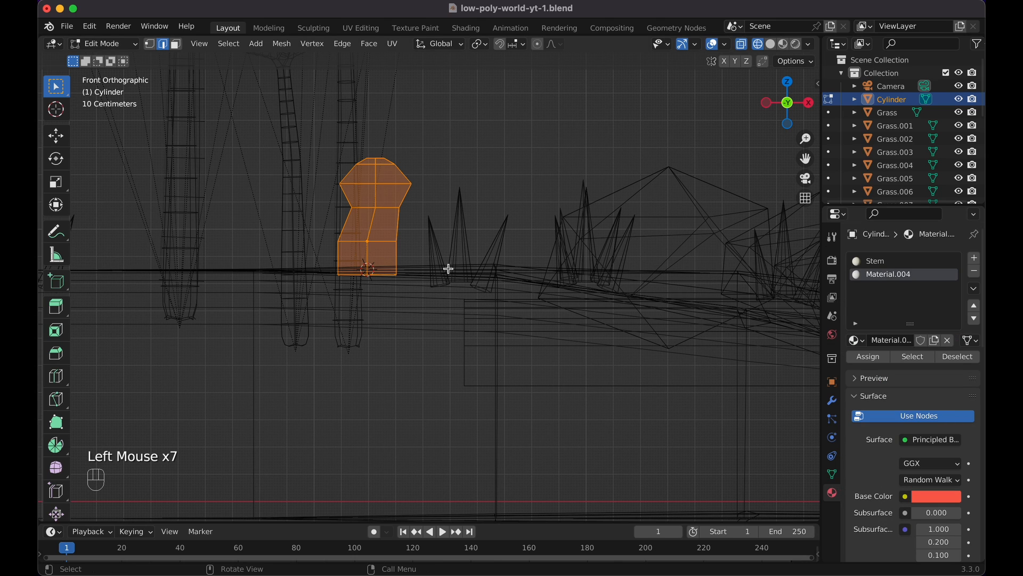
pyautogui.moveTo(330, 139); pyautogui.dragTo(427, 221)
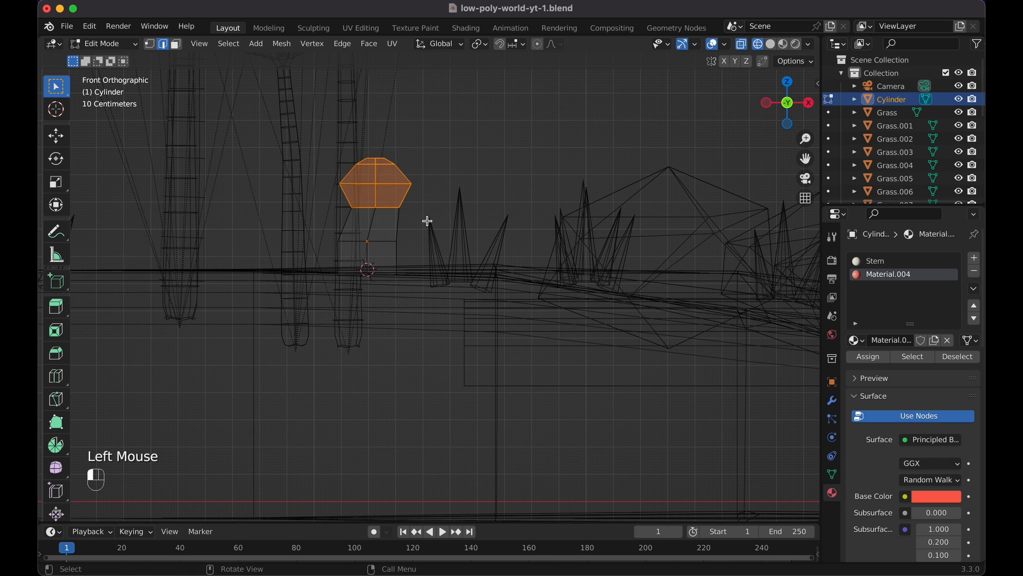
pyautogui.click(869, 357)
pyautogui.hotkey('shift', 'z')
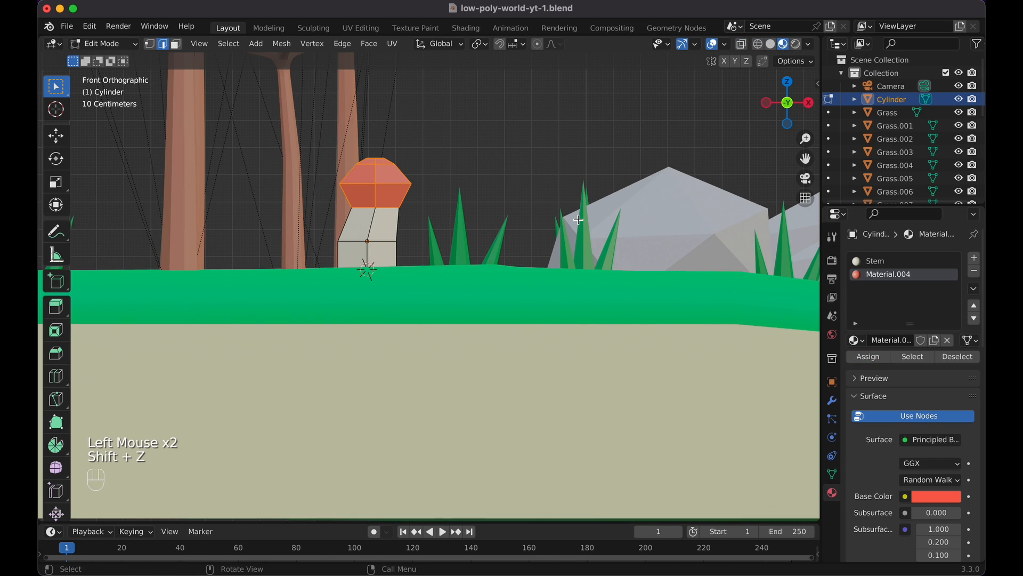
# Rename the cap's material as Top Mushroom.
pyautogui.hscroll(5, 579, 220)
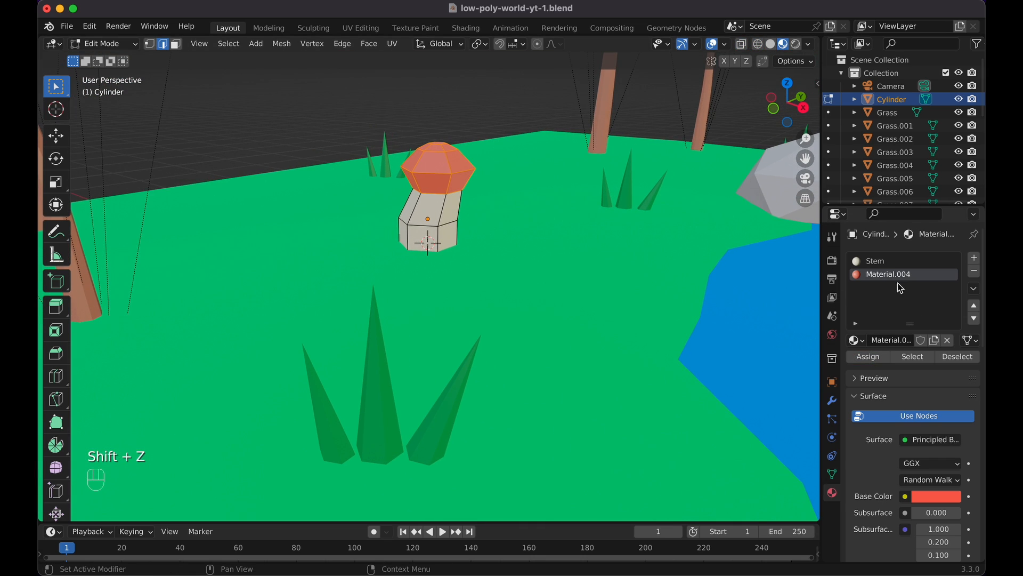
pyautogui.click(896, 339)
pyautogui.write('T')
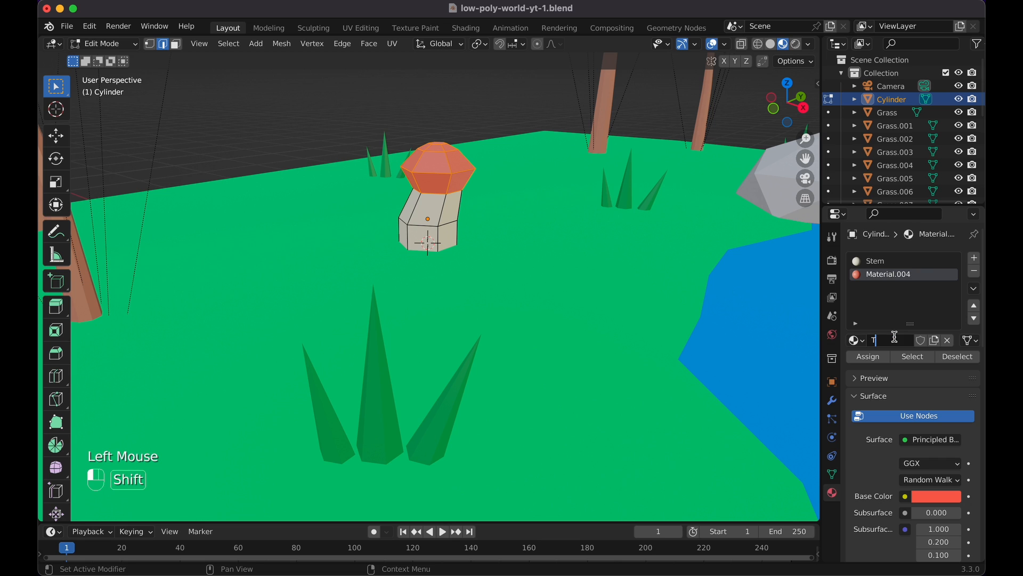
pyautogui.write('op Mushroom')
pyautogui.press('Return')
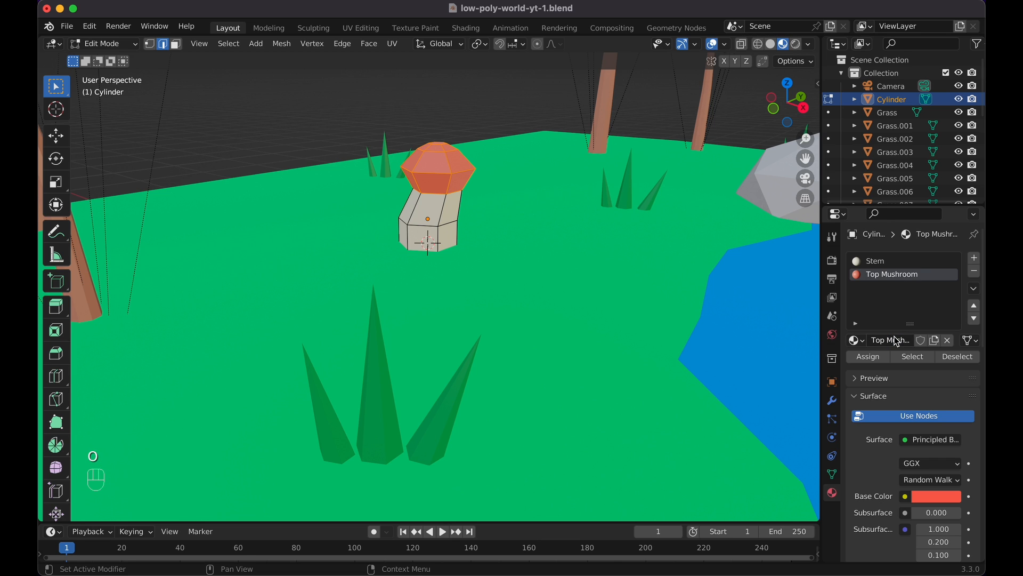
# Return to Object Mode and change the Top Mushroom base color to a more saturated pure red.
pyautogui.press('Tab')
pyautogui.hscroll(-5, 536, 211)
pyautogui.hscroll(-5, 538, 215)
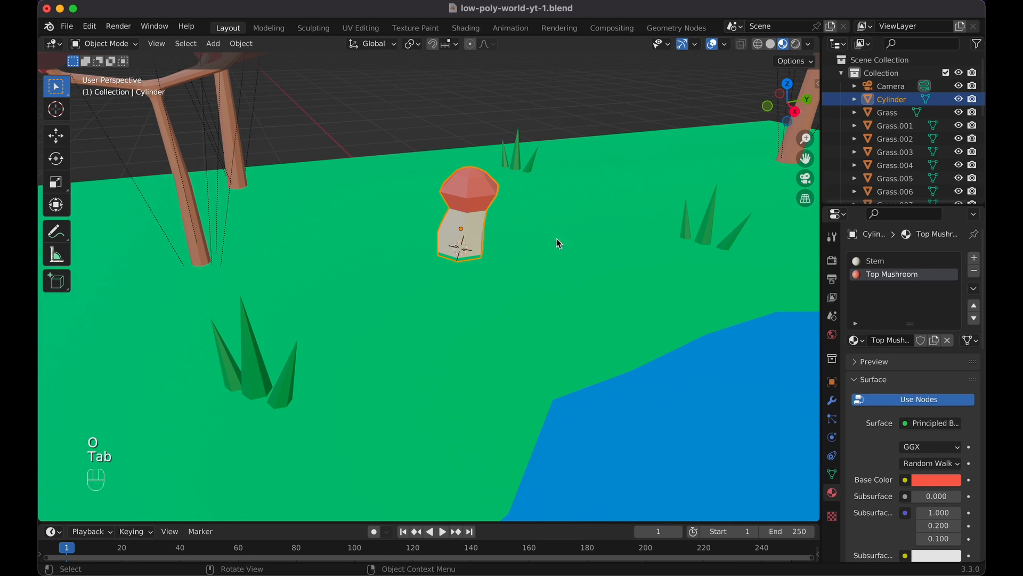
pyautogui.click(930, 467)
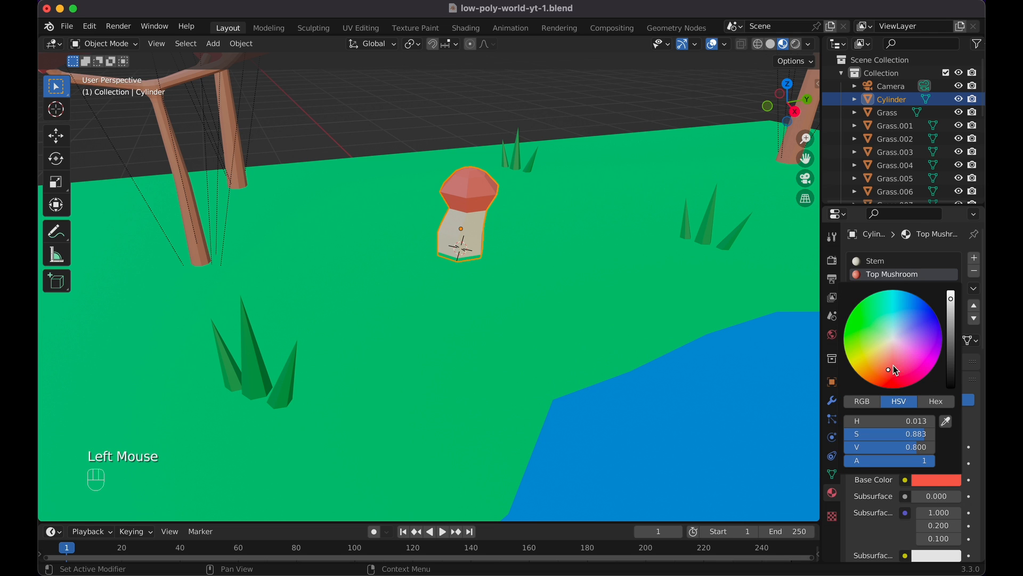
pyautogui.moveTo(888, 369); pyautogui.dragTo(891, 379)
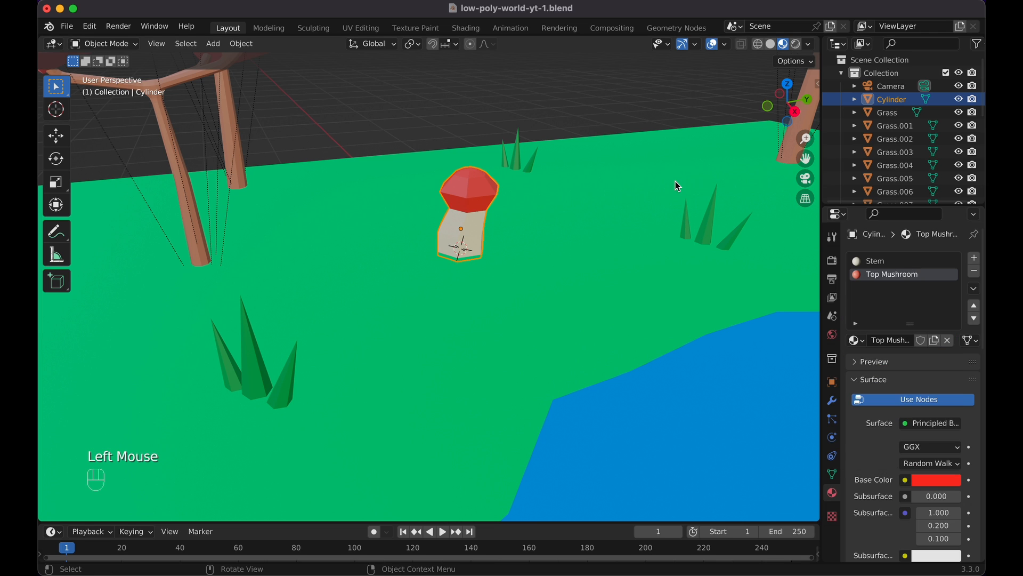
# Compare the mushroom with the rest of the scene and scale it down slightly.
pyautogui.scroll(-2, 676, 181)
pyautogui.scroll(-6, 674, 181)
pyautogui.press('Tab')
pyautogui.press('Tab')
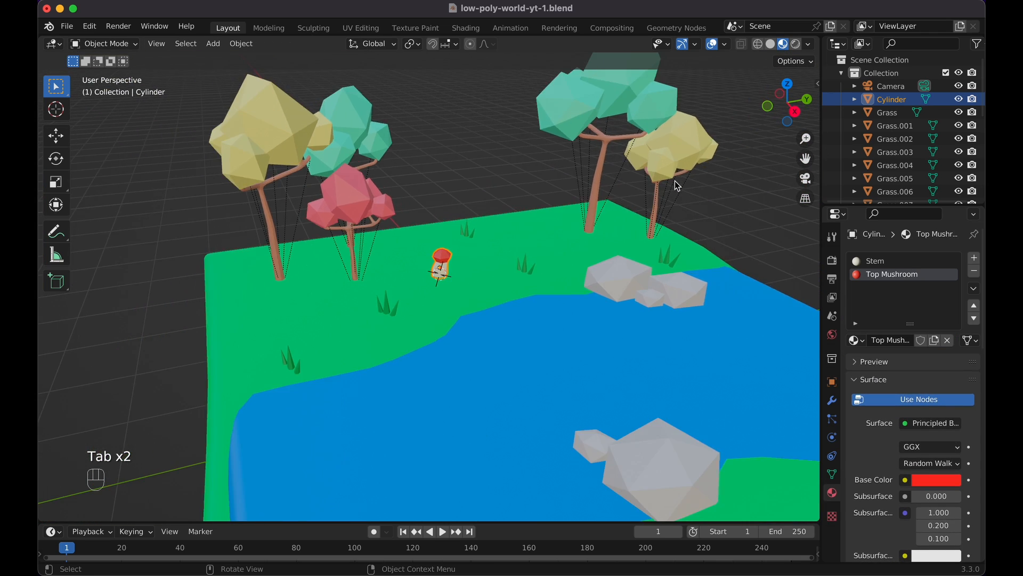
pyautogui.scroll(8, 675, 181)
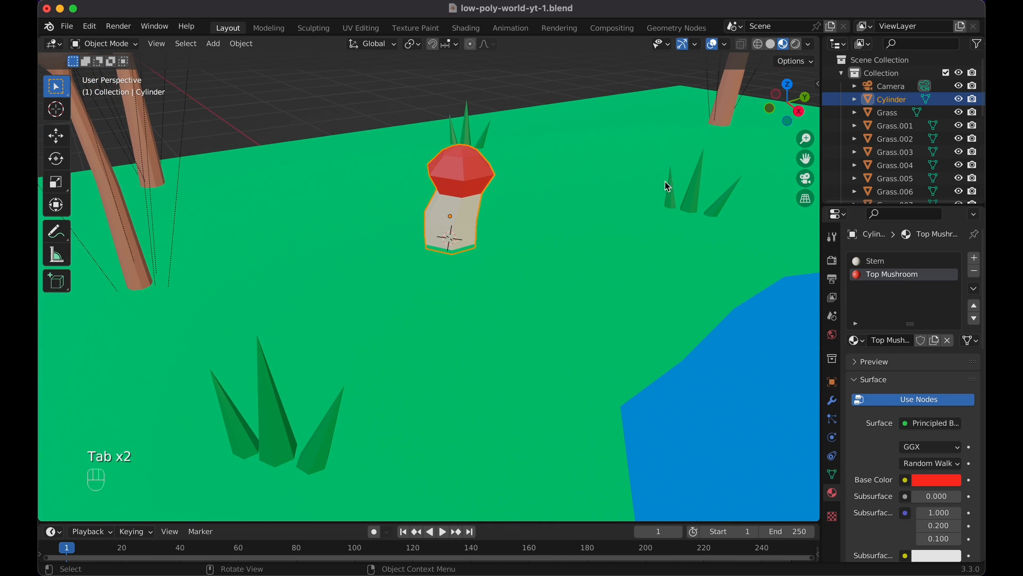
pyautogui.press('s')
pyautogui.click(521, 200)
# Rescale the edge loop around the middle of the mushroom's stem in Edit Mode and return to Object Mode.
pyautogui.press('Tab')
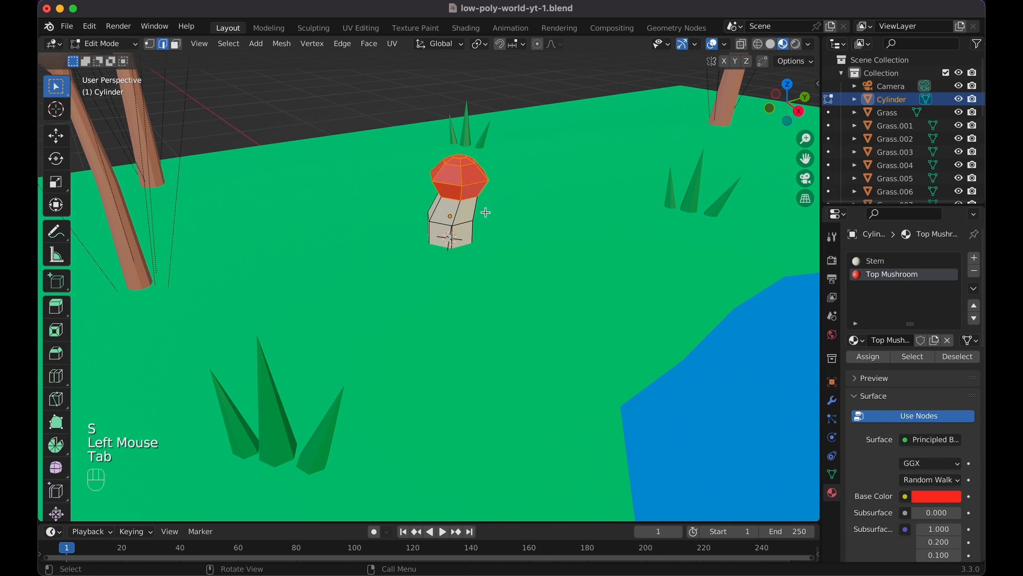
pyautogui.keyDown('alt'); pyautogui.click(469, 222); pyautogui.keyUp('alt')
pyautogui.press('s')
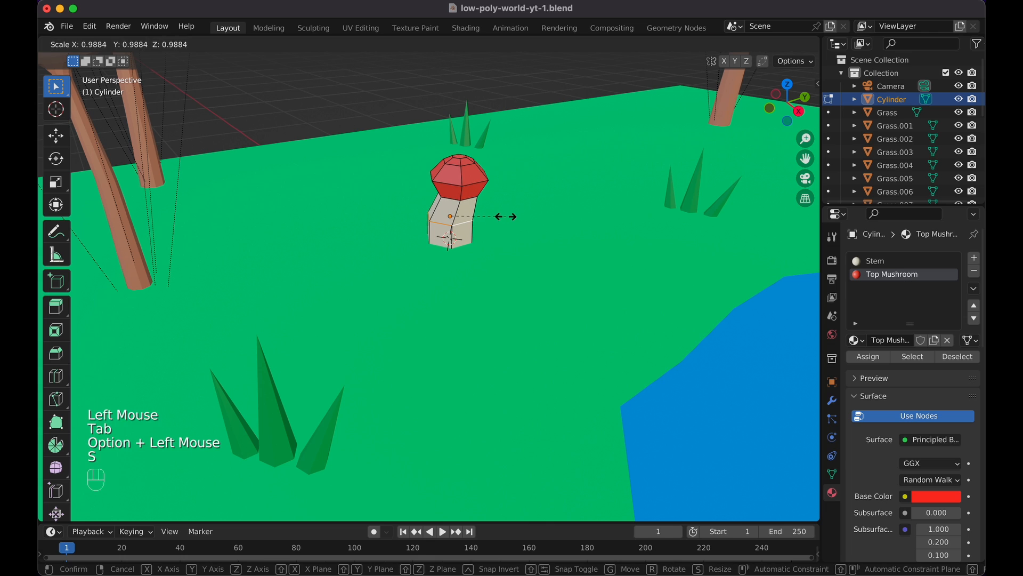
pyautogui.click(513, 199)
pyautogui.press('Tab')
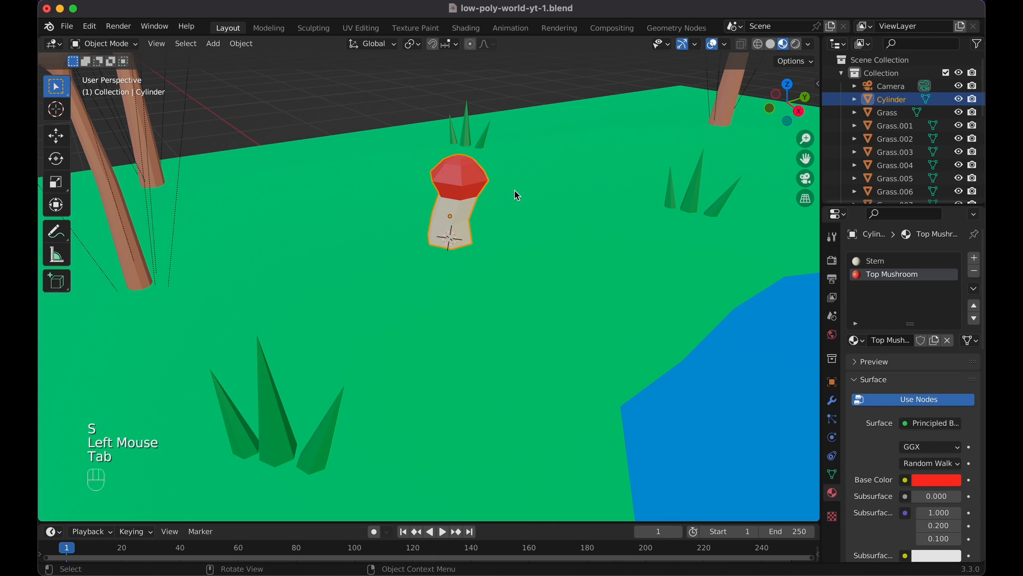
# Make a linked duplicate of the mushroom beside the original and scale it to about 0.58.
pyautogui.click(462, 220)
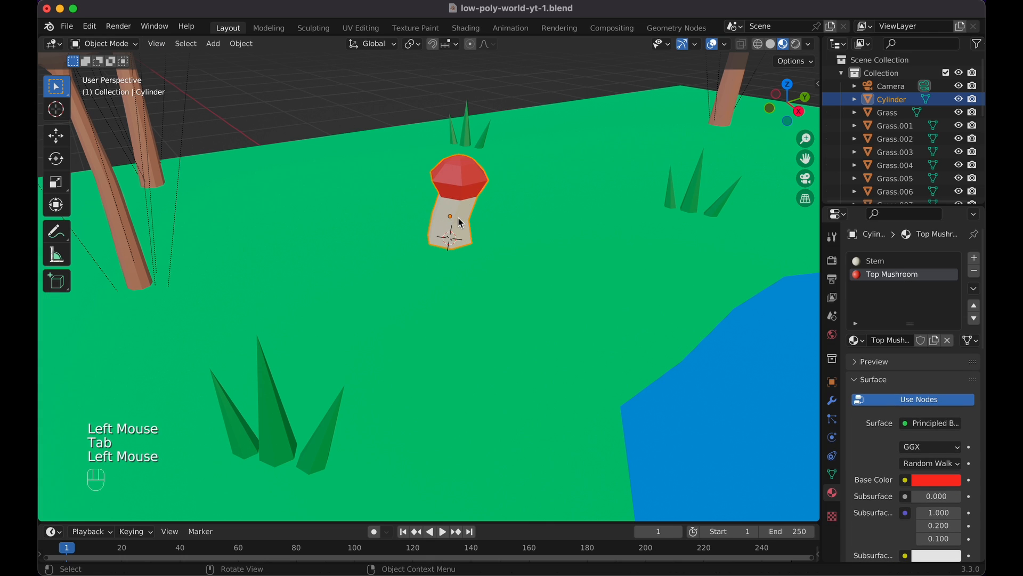
pyautogui.hotkey('alt', 'd')
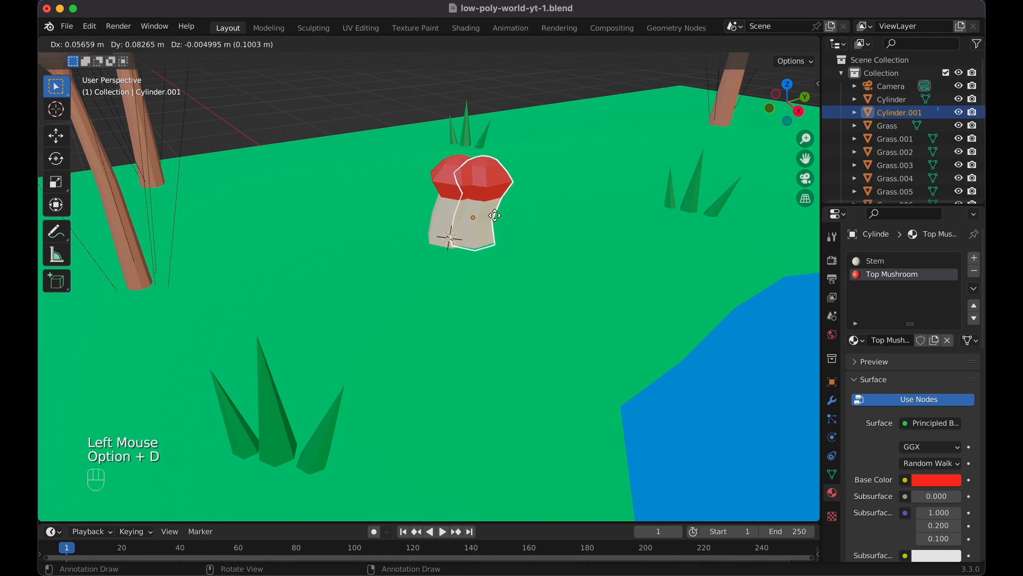
pyautogui.click(520, 214)
pyautogui.press('s')
pyautogui.click(516, 215)
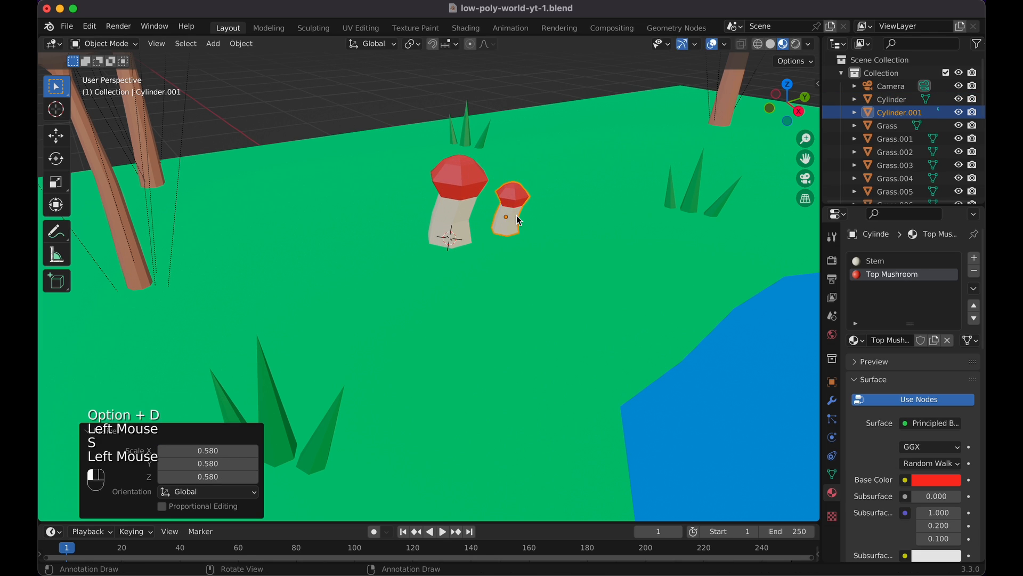
# Rotate the small mushroom about -121° around Z and move it down onto the grass close to the large one.
pyautogui.press('r')
pyautogui.press('z')
pyautogui.click(494, 233)
pyautogui.press('g')
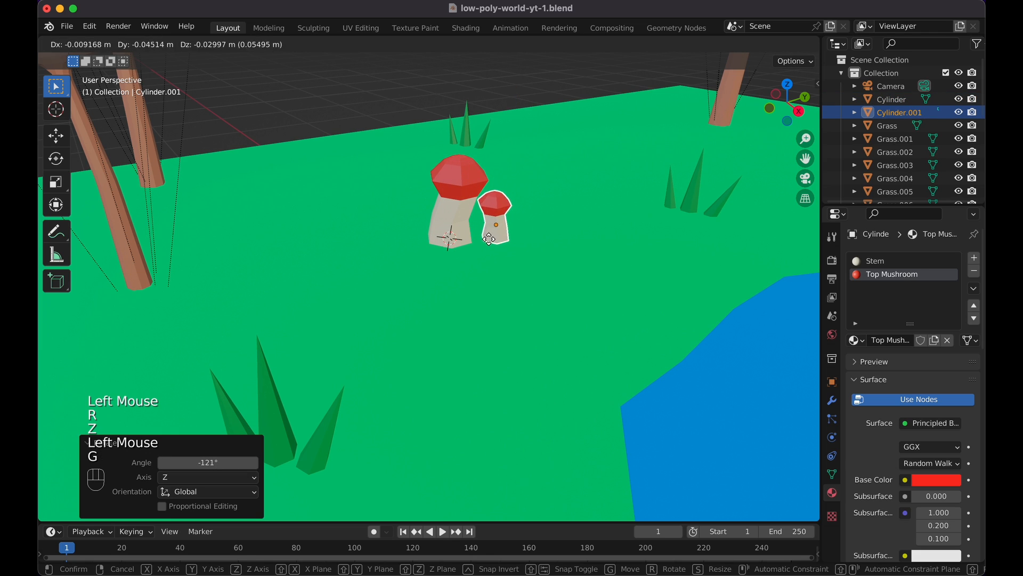
pyautogui.click(490, 248)
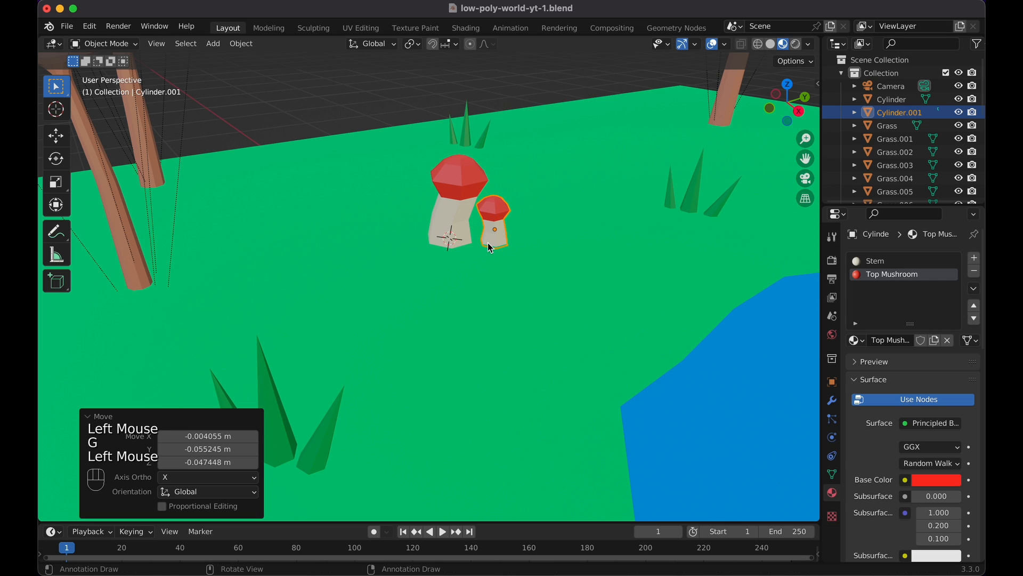
# Make a linked duplicate of the large mushroom on its other side and scale it to about 0.79.
pyautogui.doubleClick(487, 233)
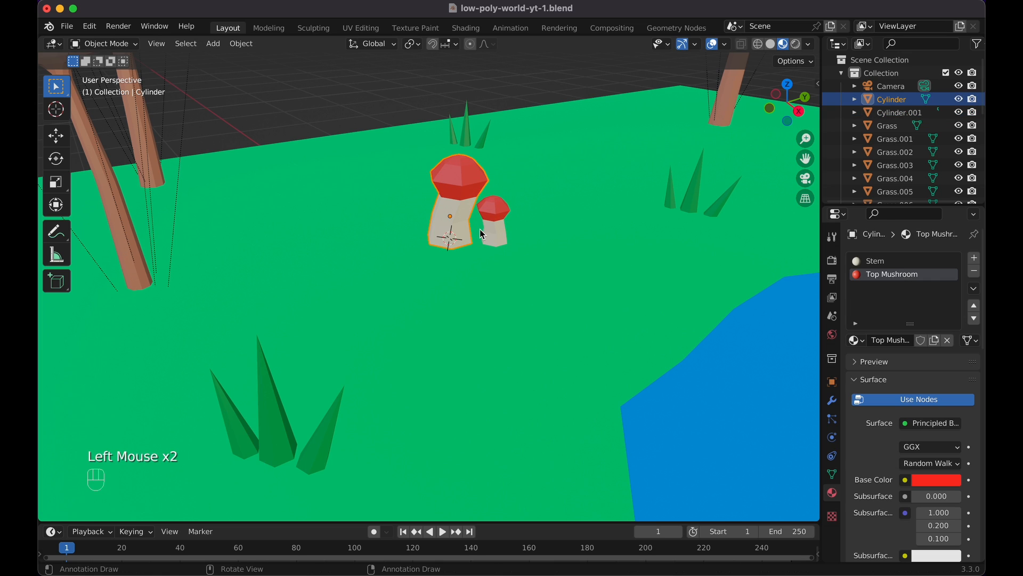
pyautogui.hotkey('alt', 'd')
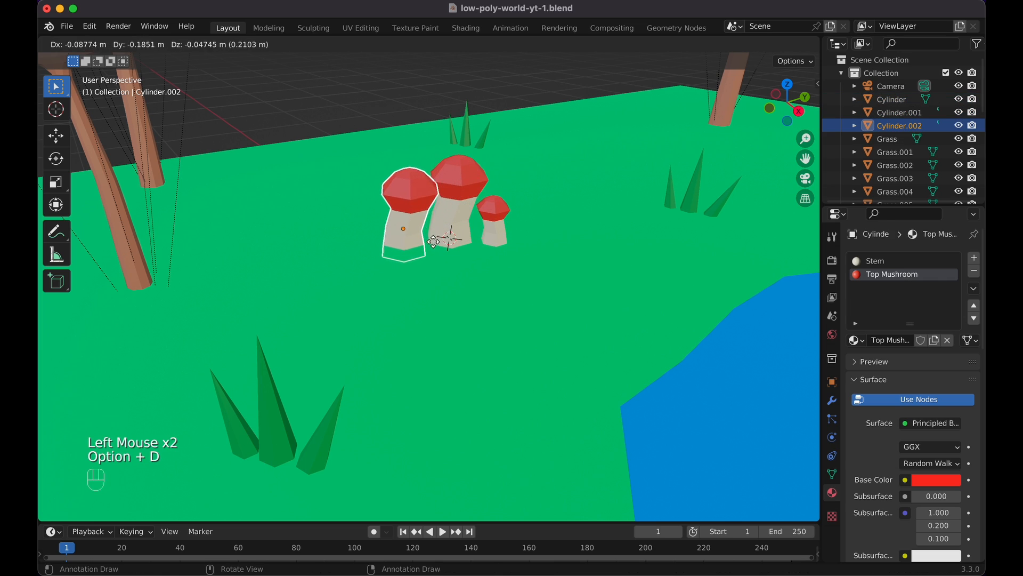
pyautogui.click(434, 239)
pyautogui.press('s')
pyautogui.click(427, 240)
# Rotate the medium mushroom about -30° around Z, move it close to the large one, and clear the selection.
pyautogui.press('r')
pyautogui.press('z')
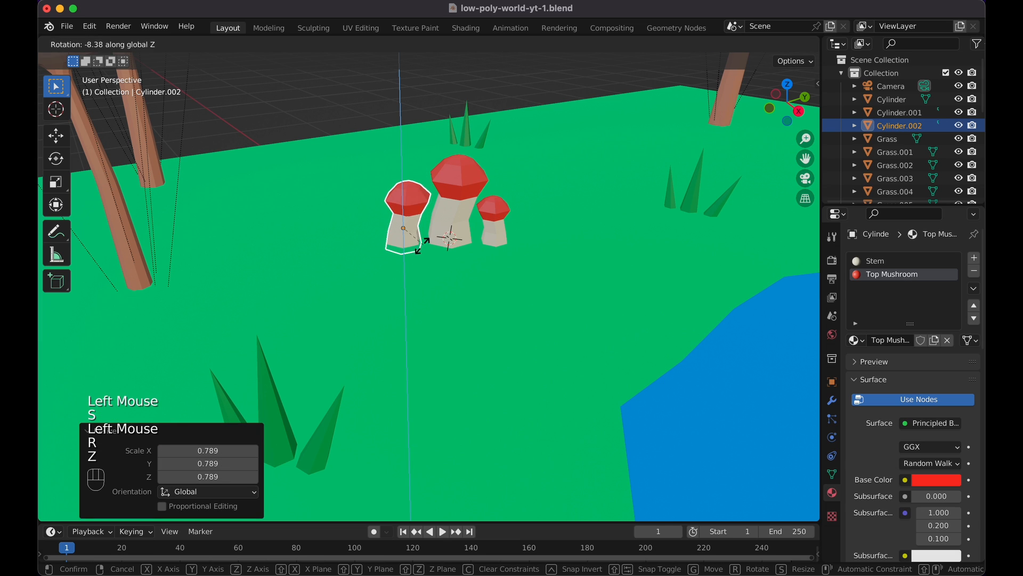
pyautogui.click(414, 250)
pyautogui.press('g')
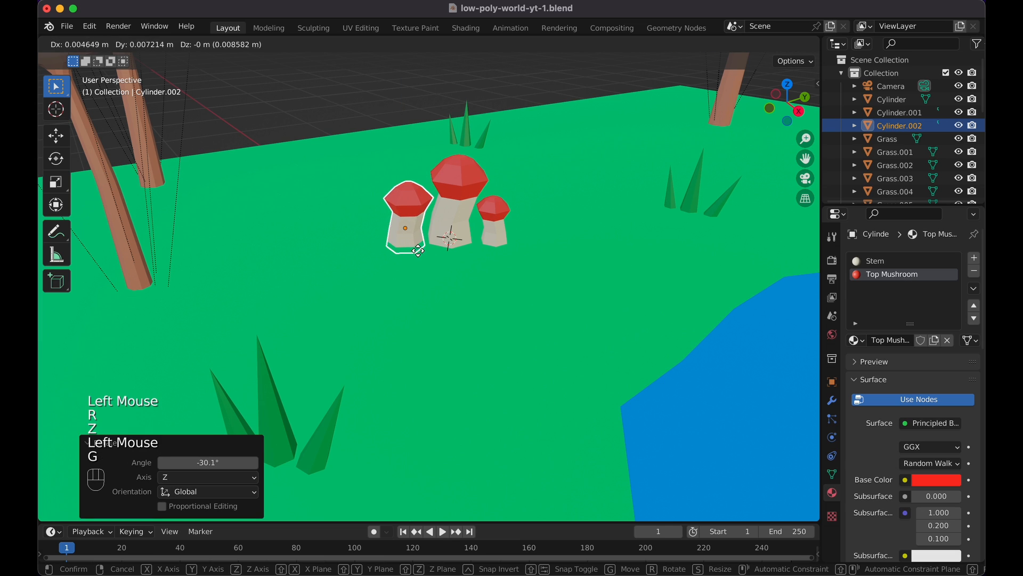
pyautogui.click(418, 251)
pyautogui.click(375, 67)
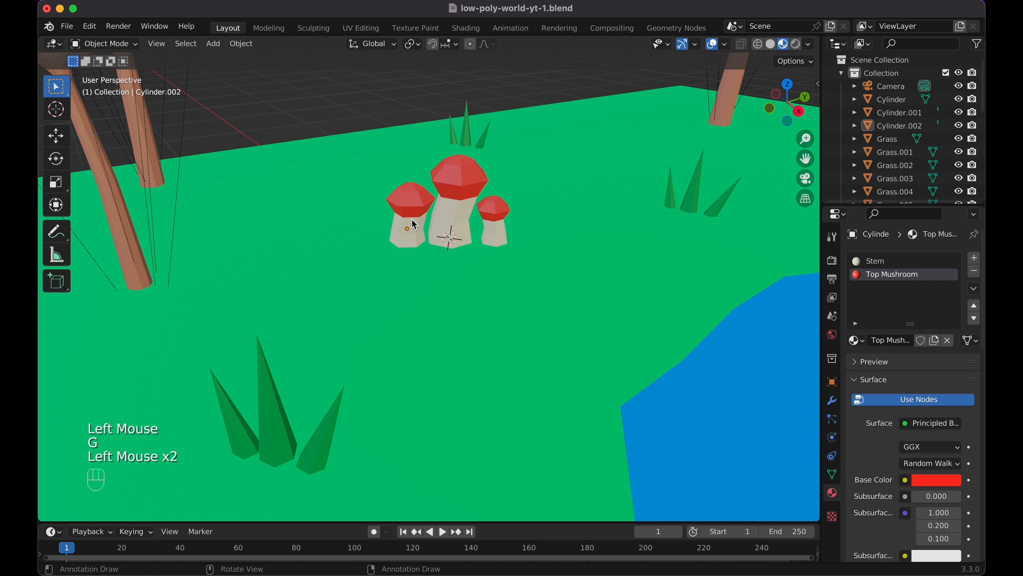
# Select all three mushrooms and duplicate the cluster onto the grass across the river, about 5.05 m in X and -0.19 m in Y.
pyautogui.click(408, 205)
pyautogui.keyDown('shift'); pyautogui.click(452, 197); pyautogui.keyUp('shift')
pyautogui.keyDown('shift'); pyautogui.click(492, 215); pyautogui.keyUp('shift')
pyautogui.scroll(-8, 491, 214)
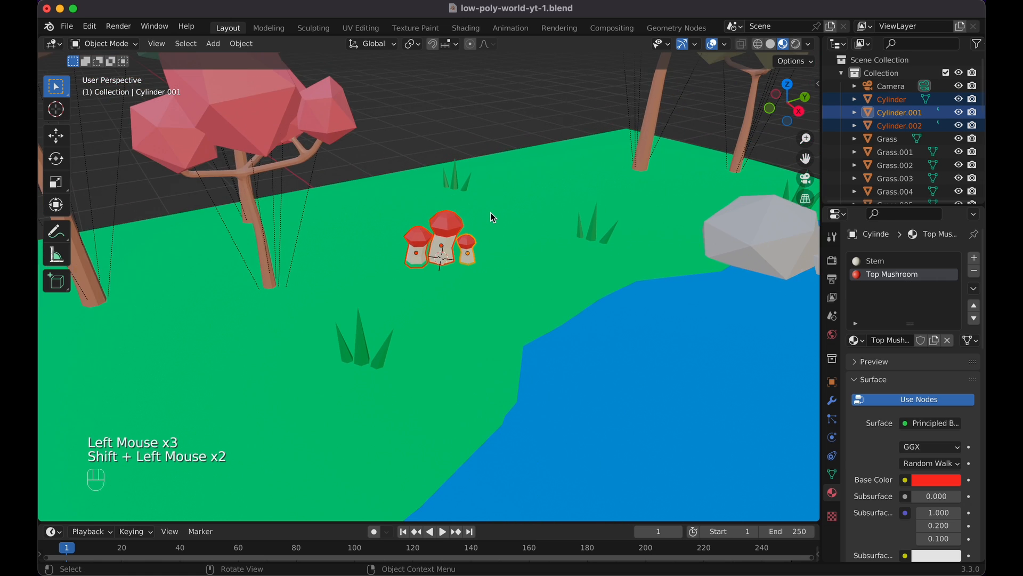
pyautogui.scroll(-4, 491, 212)
pyautogui.hscroll(-8, 490, 213)
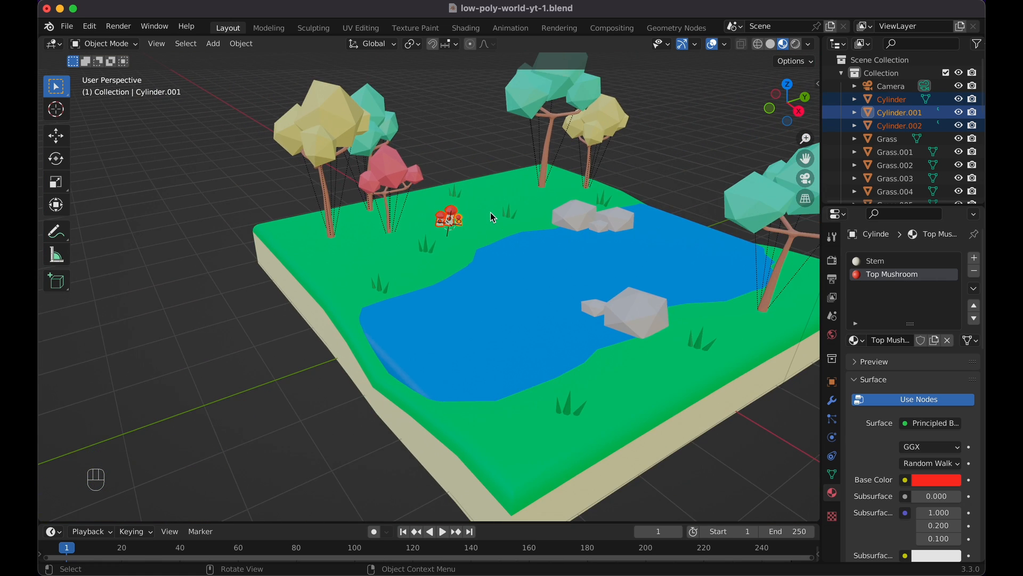
pyautogui.press('KP_7')
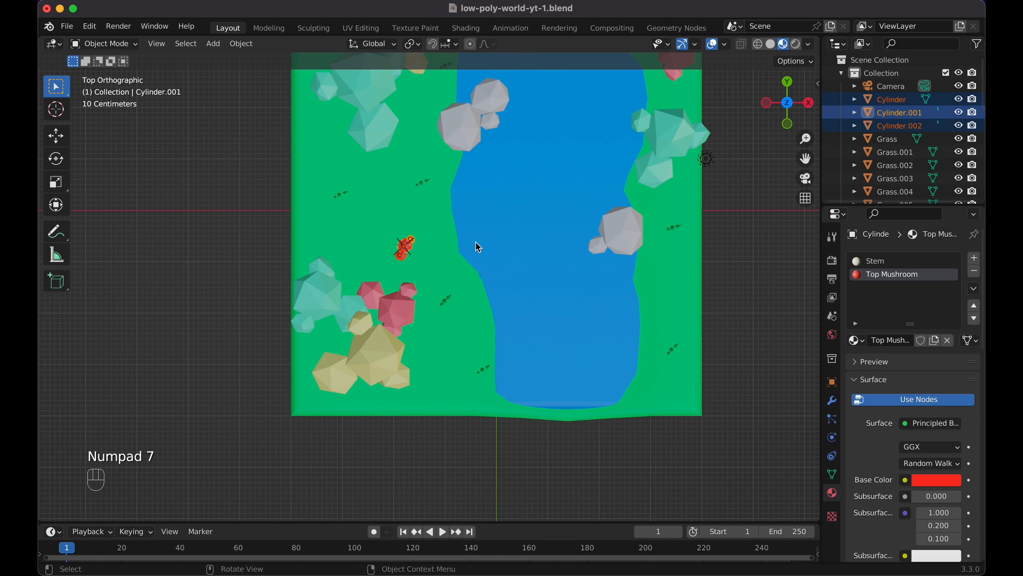
pyautogui.hotkey('shift', 'd')
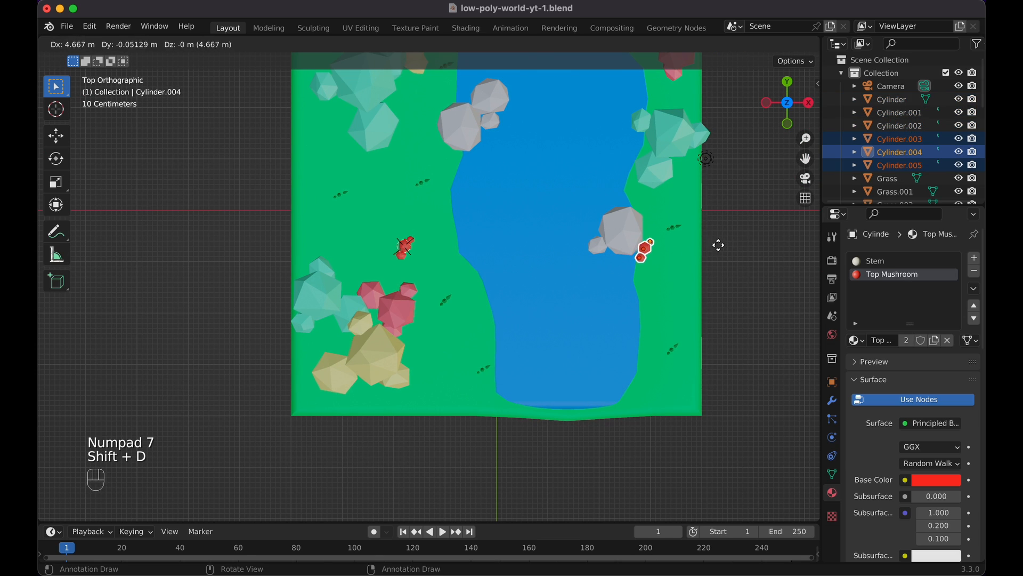
pyautogui.click(737, 257)
# Rotate the duplicated mushroom cluster about 45.8° around Z and lower it about 0.044 m onto the grass.
pyautogui.press('r')
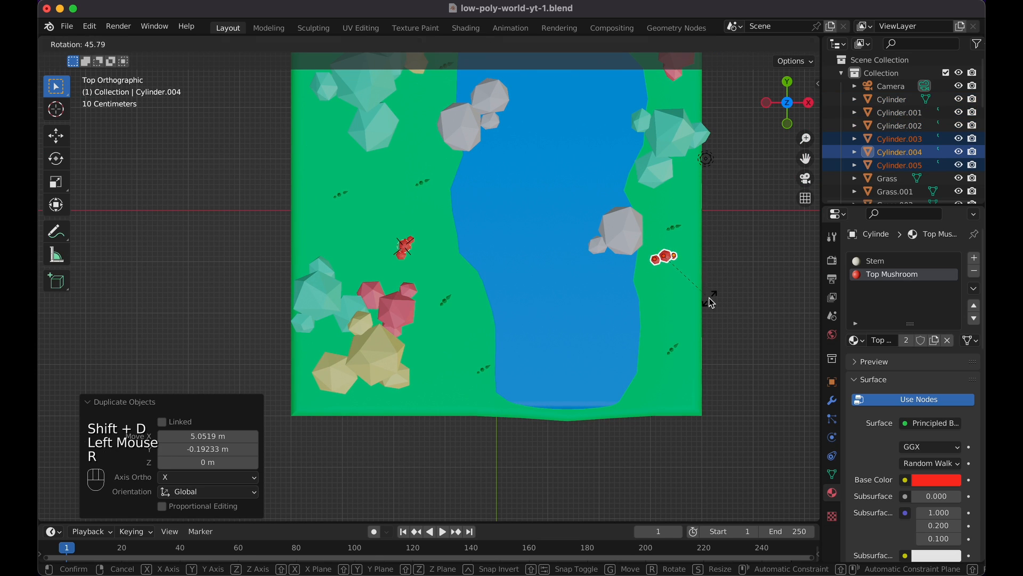
pyautogui.click(710, 302)
pyautogui.scroll(-10, 710, 302)
pyautogui.press('g')
pyautogui.press('z')
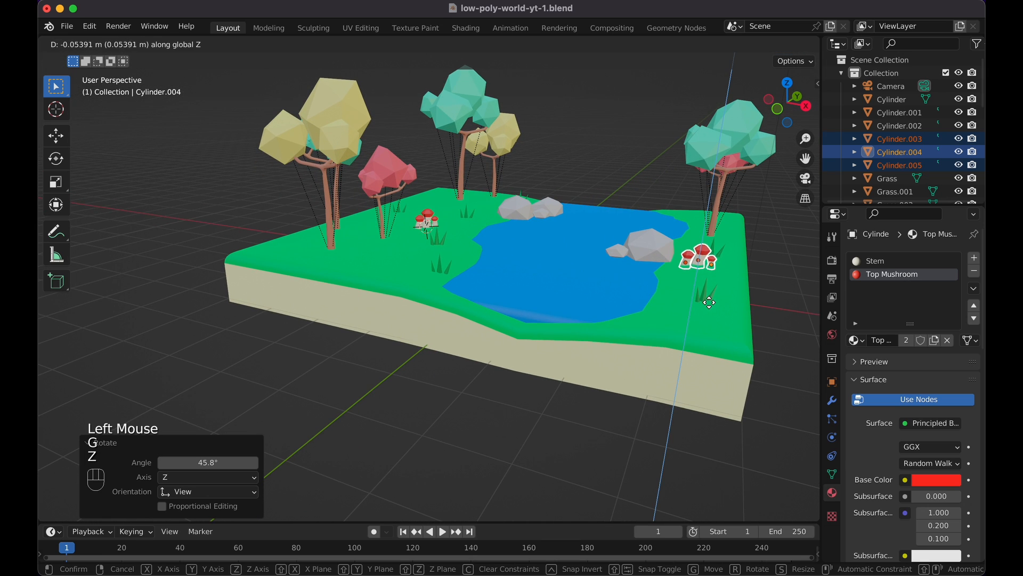
pyautogui.click(713, 306)
pyautogui.scroll(-1, 712, 305)
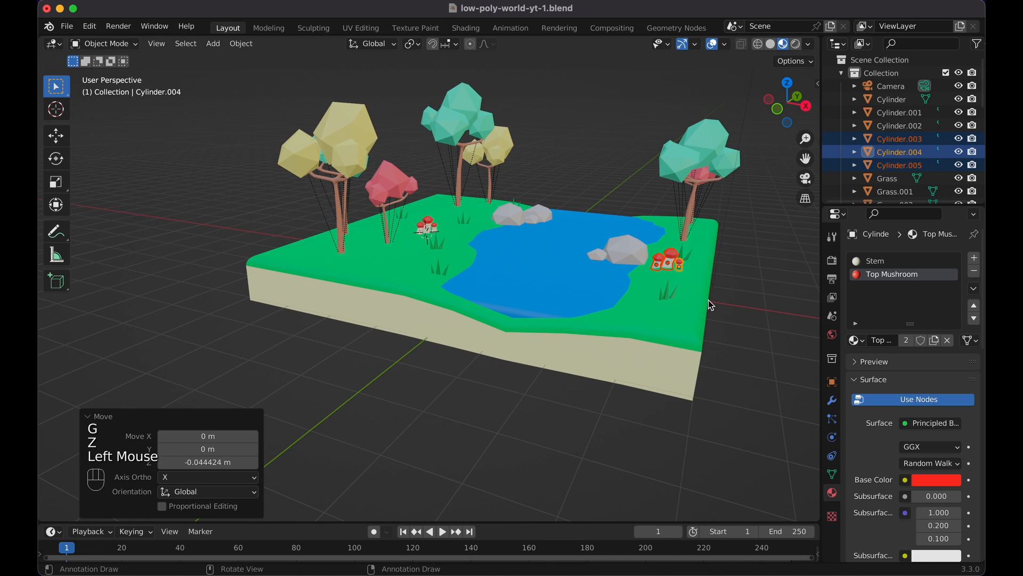
# Duplicate the cluster to the grass by the yellow tree, about -4.99 m in X and -2.72 m in Y, and delete the copy's medium mushroom.
pyautogui.press('KP_7')
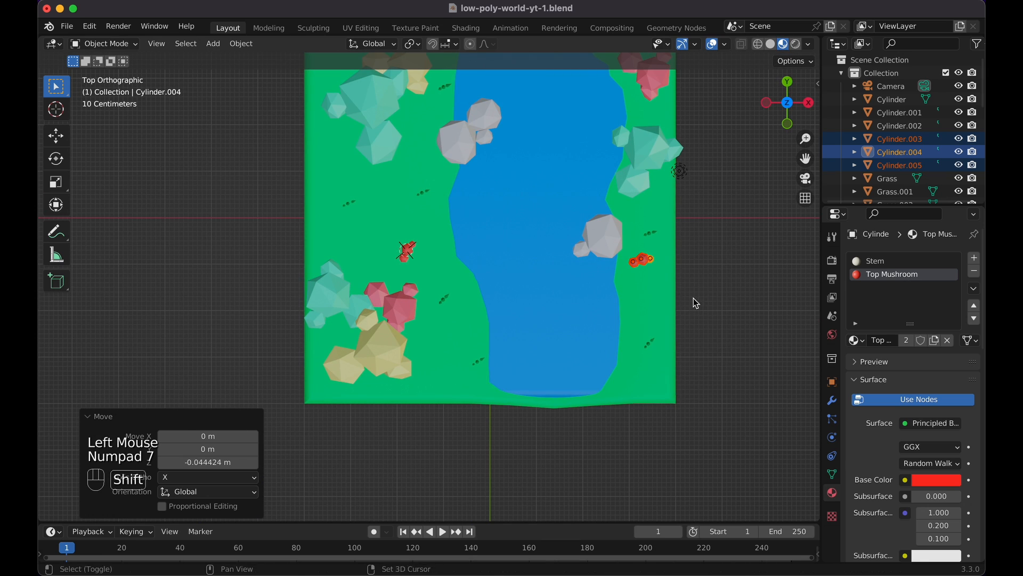
pyautogui.hotkey('shift', 'd')
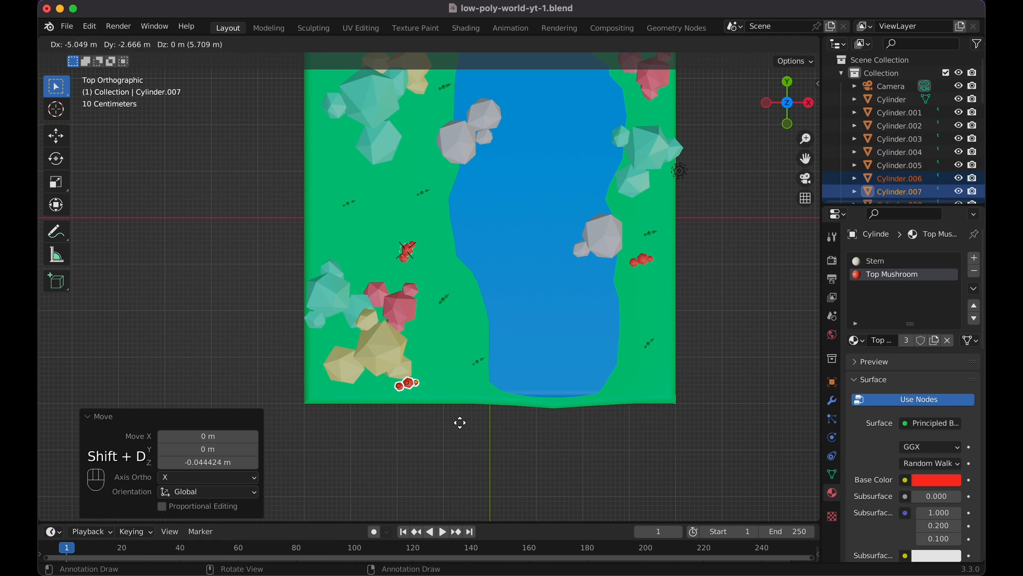
pyautogui.click(462, 426)
pyautogui.scroll(-10, 462, 430)
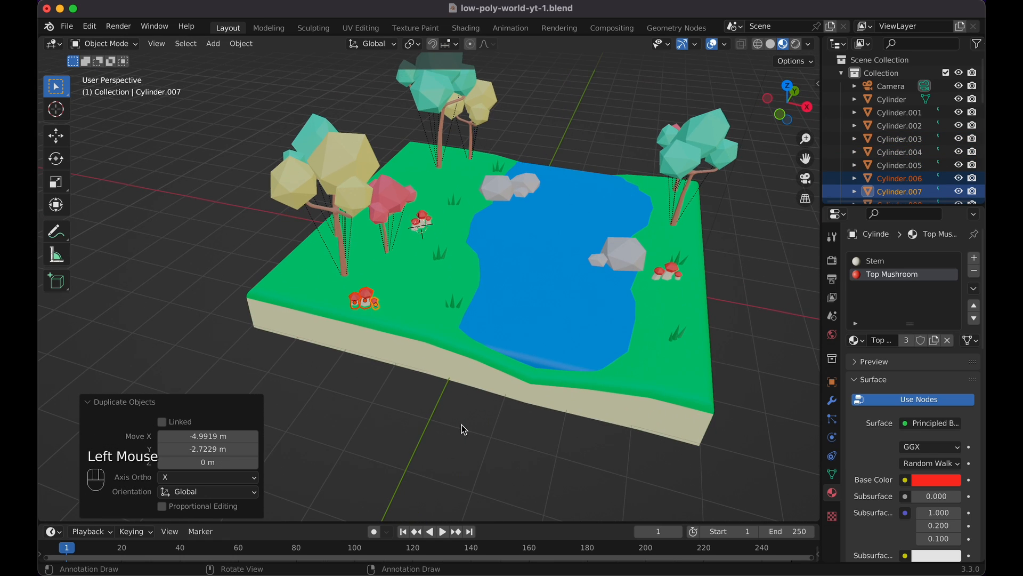
pyautogui.click(359, 302)
pyautogui.press('x')
pyautogui.click(359, 300)
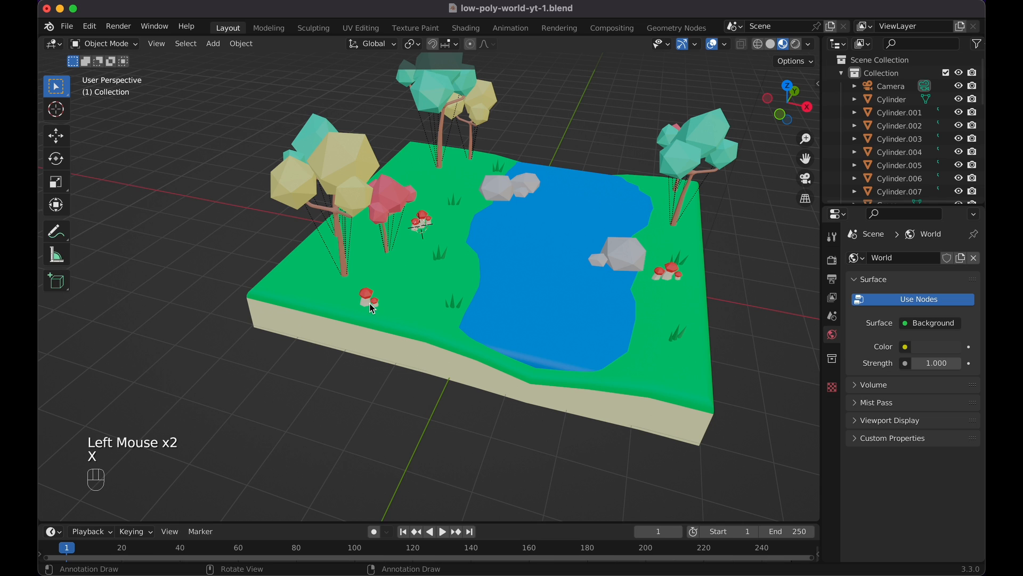
# Duplicate the large mushroom by the yellow tree to the far teal tree, about -0.28 m in X and 5.79 m in Y, and clear the selection.
pyautogui.click(371, 307)
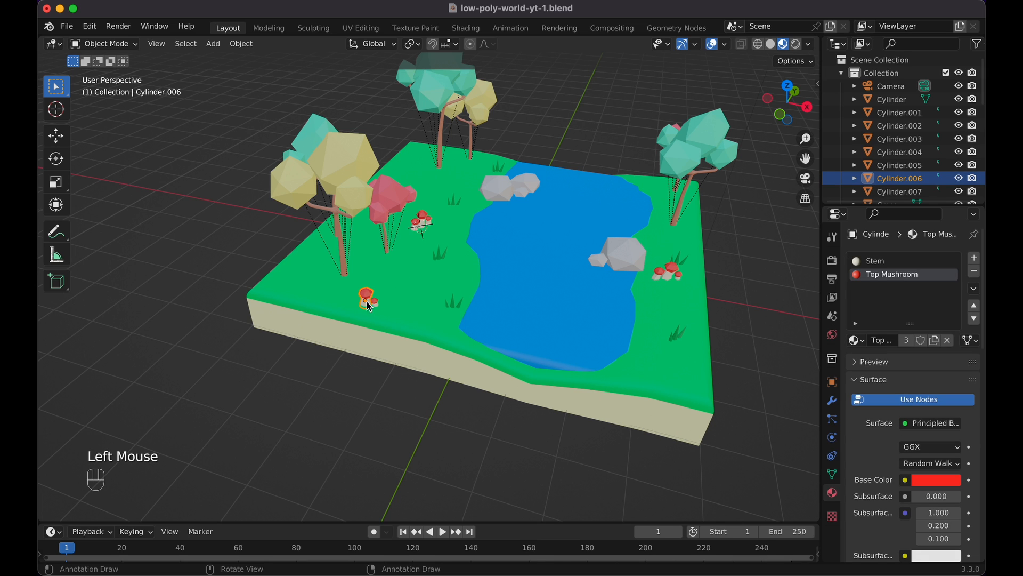
pyautogui.press('KP_7')
pyautogui.hotkey('shift', 'd')
pyautogui.click(351, 497)
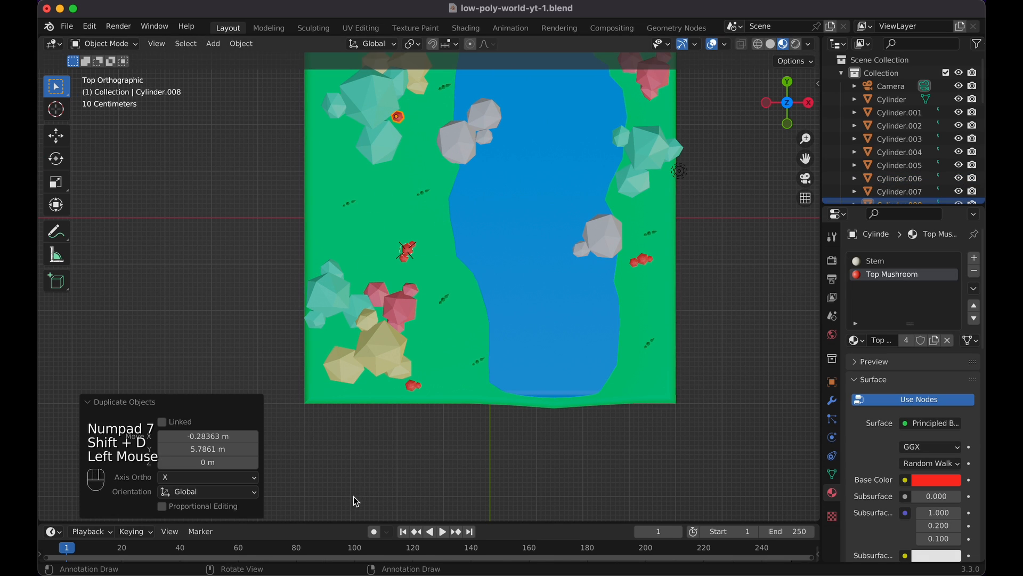
pyautogui.hscroll(2, 424, 548)
pyautogui.scroll(-10, 561, 388)
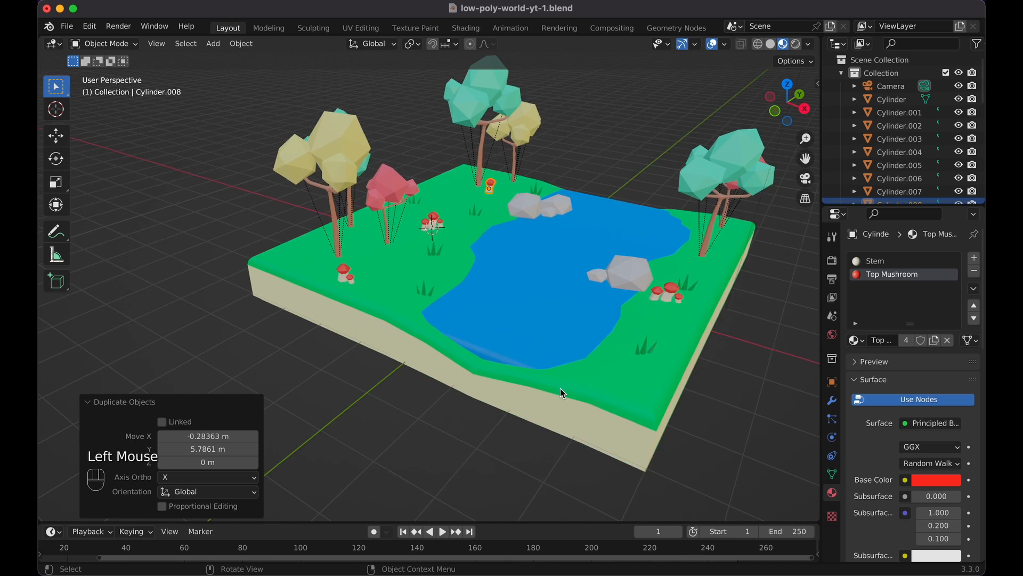
pyautogui.click(635, 162)
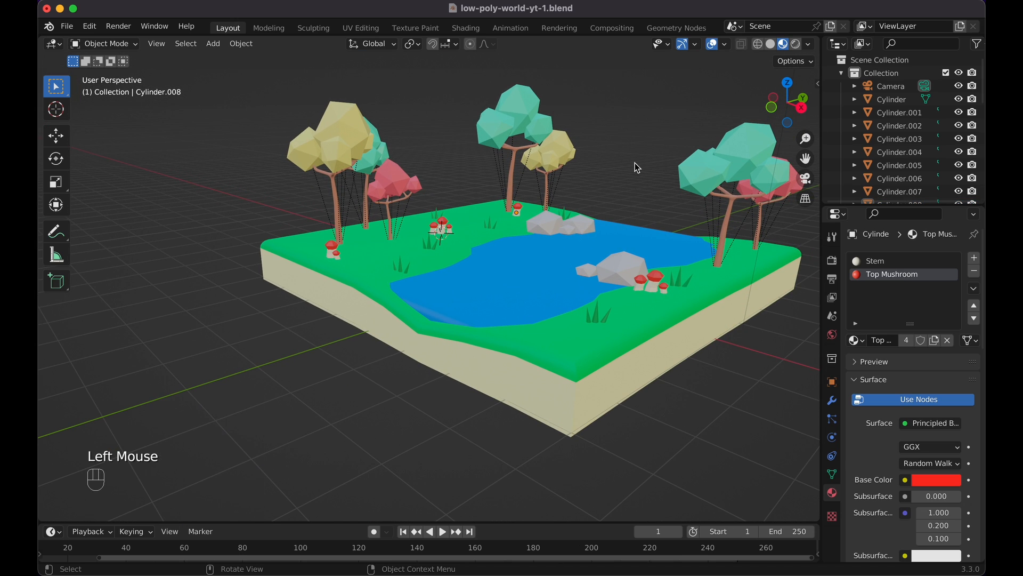
# Check the placement of the mushrooms across the whole scene from several angles and through the camera.
pyautogui.hscroll(-3, 634, 162)
pyautogui.scroll(5, 635, 162)
pyautogui.scroll(-3, 634, 162)
pyautogui.hscroll(1, 635, 162)
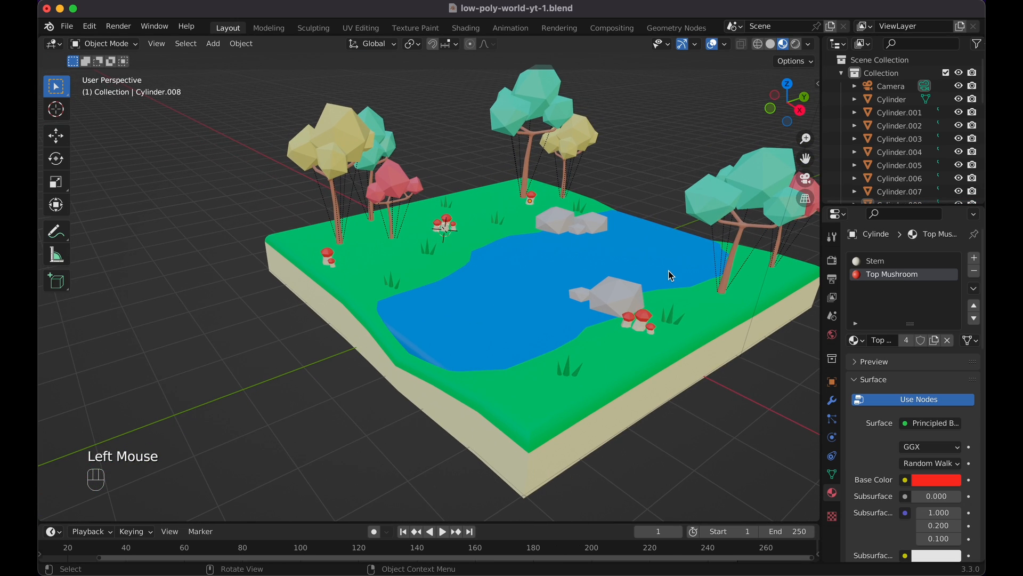
pyautogui.press('KP_0')
pyautogui.scroll(-5, 669, 270)
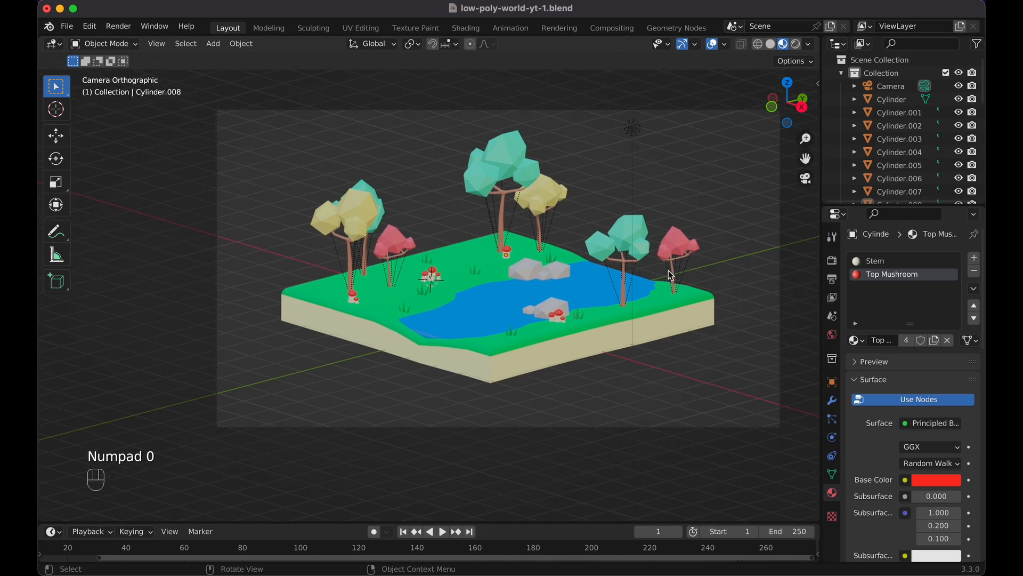
pyautogui.scroll(1, 668, 271)
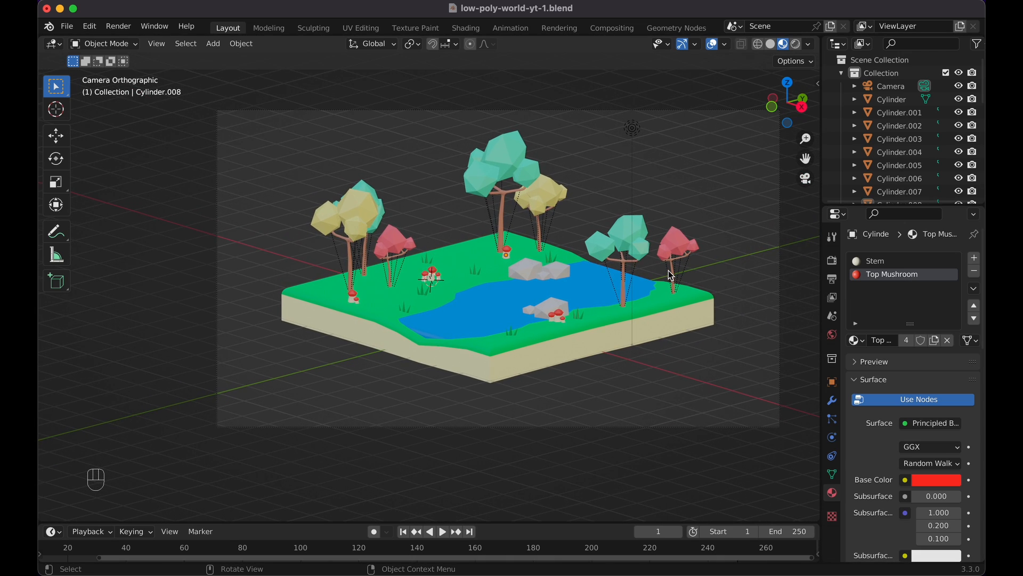
pyautogui.press('KP_0')
# Place the 3D cursor on the river near the far rocks and add a cylinder with 8 vertices there.
pyautogui.scroll(2, 668, 271)
pyautogui.scroll(6, 669, 270)
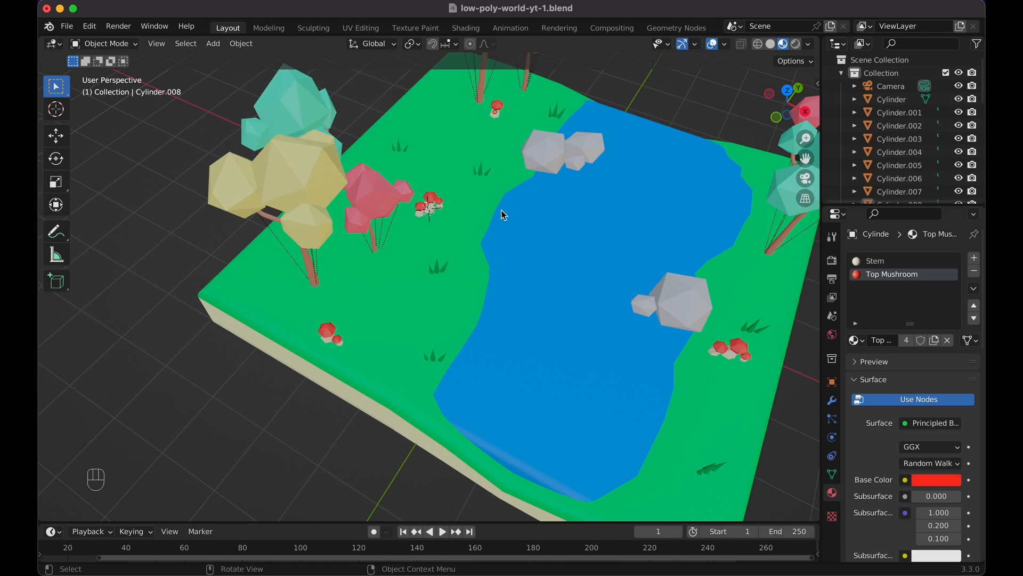
pyautogui.press('shift')
pyautogui.keyDown('shift'); pyautogui.rightClick(579, 208); pyautogui.keyUp('shift')
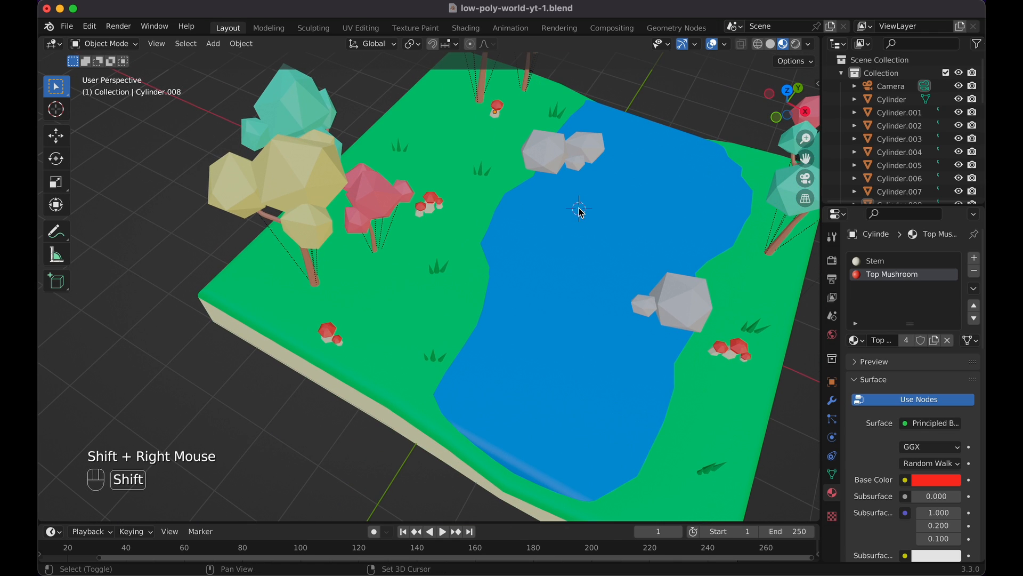
pyautogui.hotkey('shift', 'a')
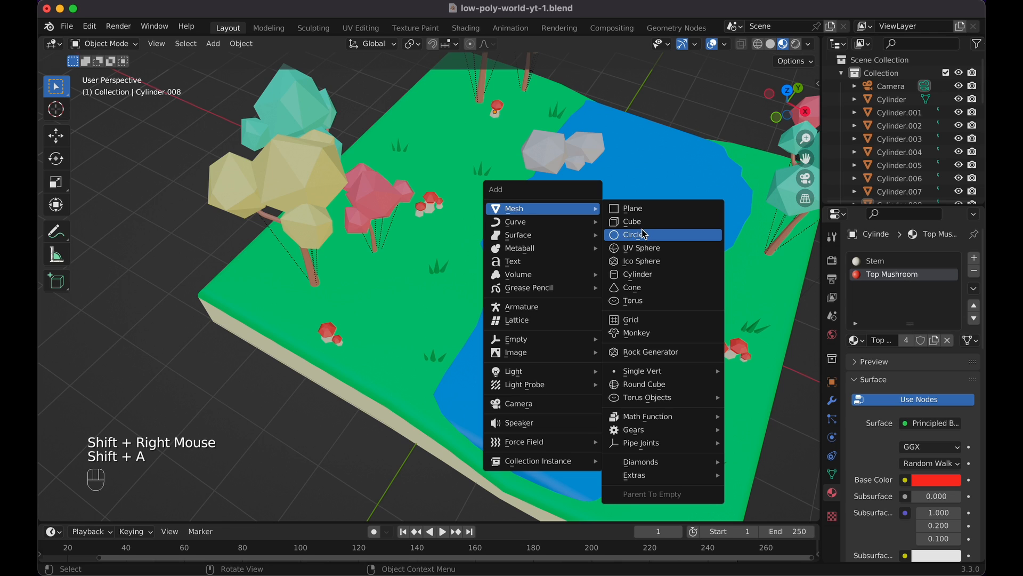
pyautogui.click(666, 274)
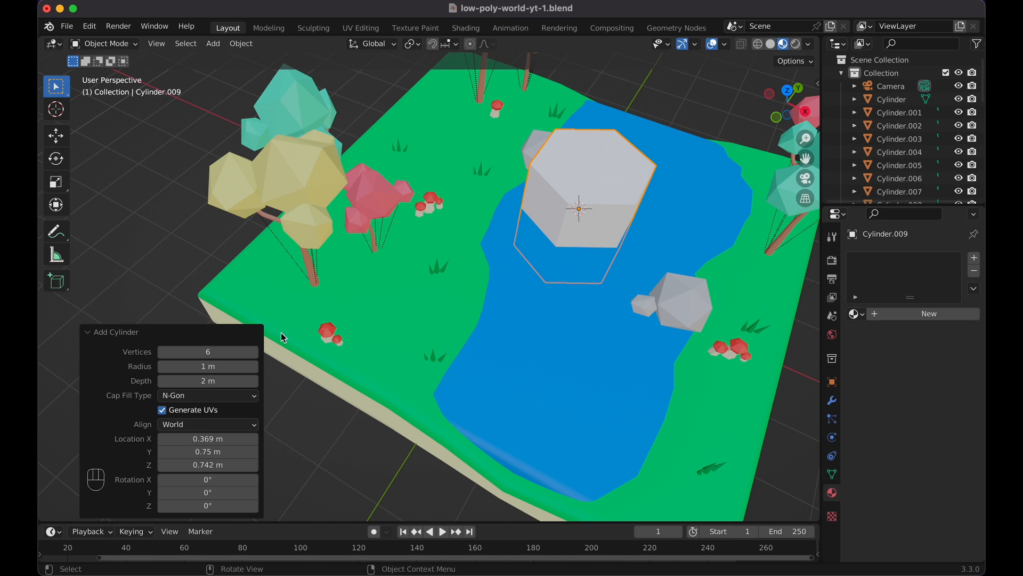
pyautogui.click(256, 351)
pyautogui.click(256, 352)
# Scale the cylinder uniformly to about 0.152 and raise it about 0.086 m along Z.
pyautogui.press('s')
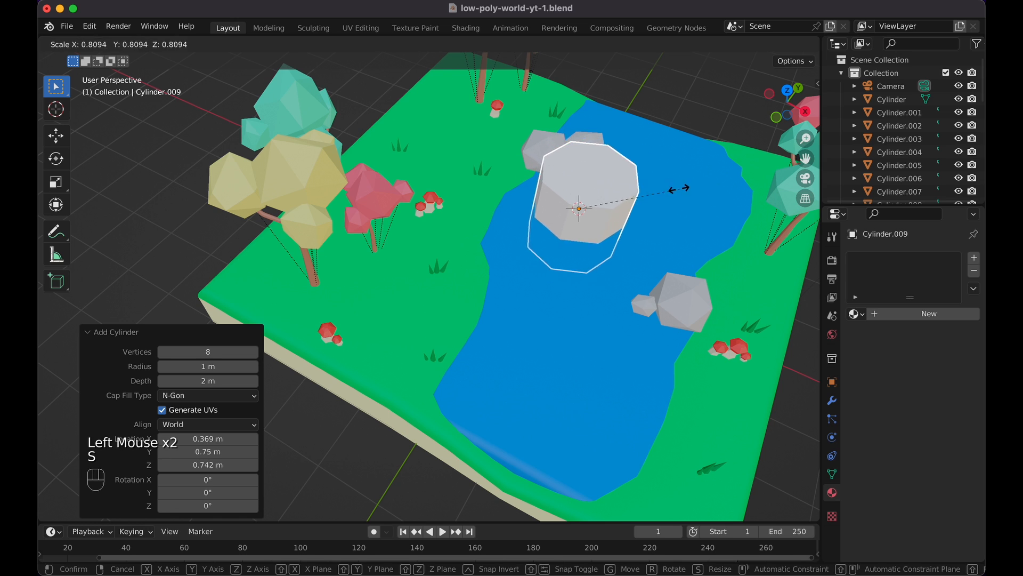
pyautogui.click(600, 213)
pyautogui.press('KP_7')
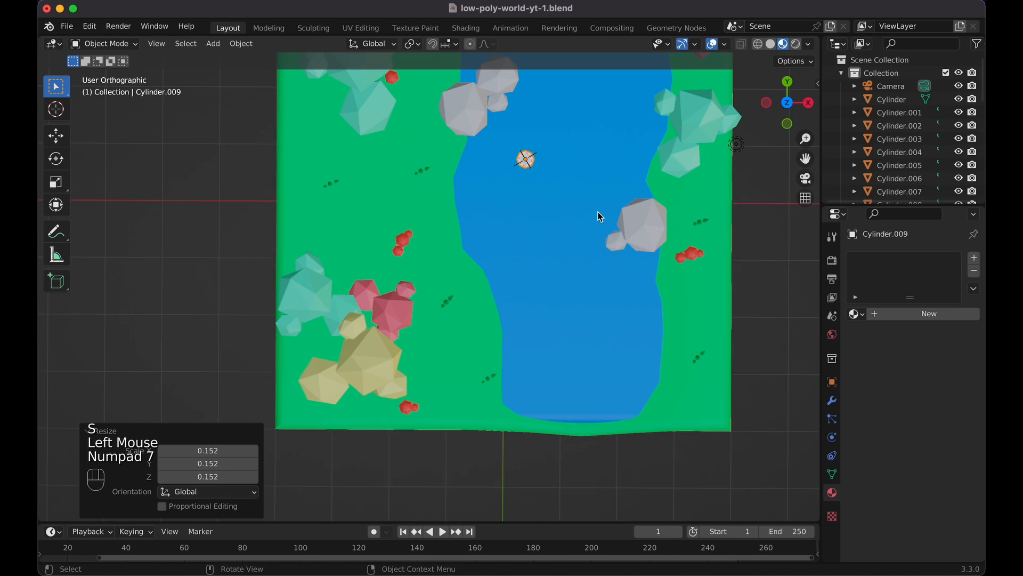
pyautogui.scroll(6, 562, 174)
pyautogui.keyDown('shift'); pyautogui.scroll(5, 562, 173); pyautogui.keyUp('shift')
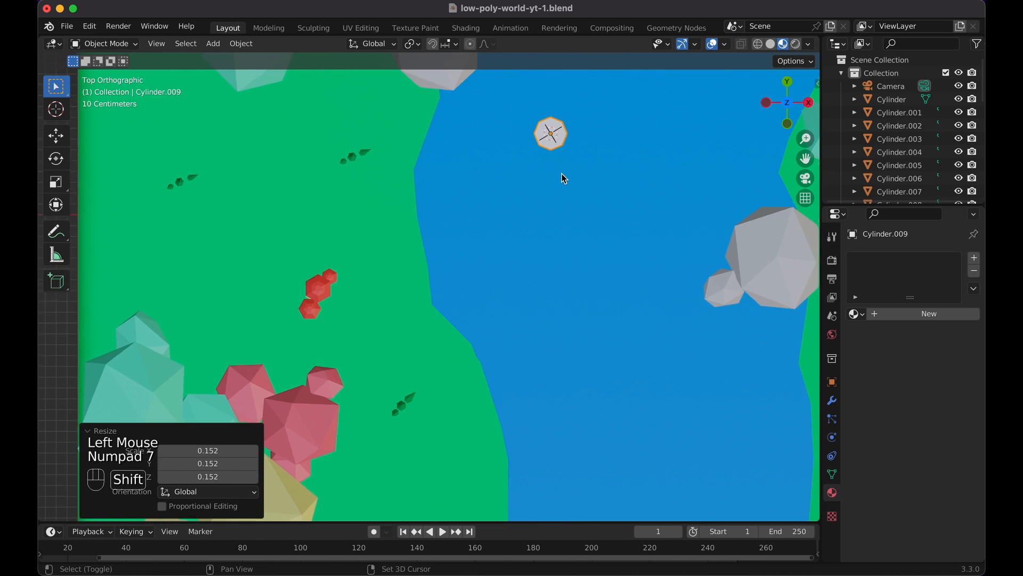
pyautogui.scroll(-10, 561, 175)
pyautogui.press('g')
pyautogui.press('z')
pyautogui.click(562, 165)
# Stretch the cylinder along Z by a factor of about 2.08 and raise it about 0.172 m.
pyautogui.press('s')
pyautogui.press('z')
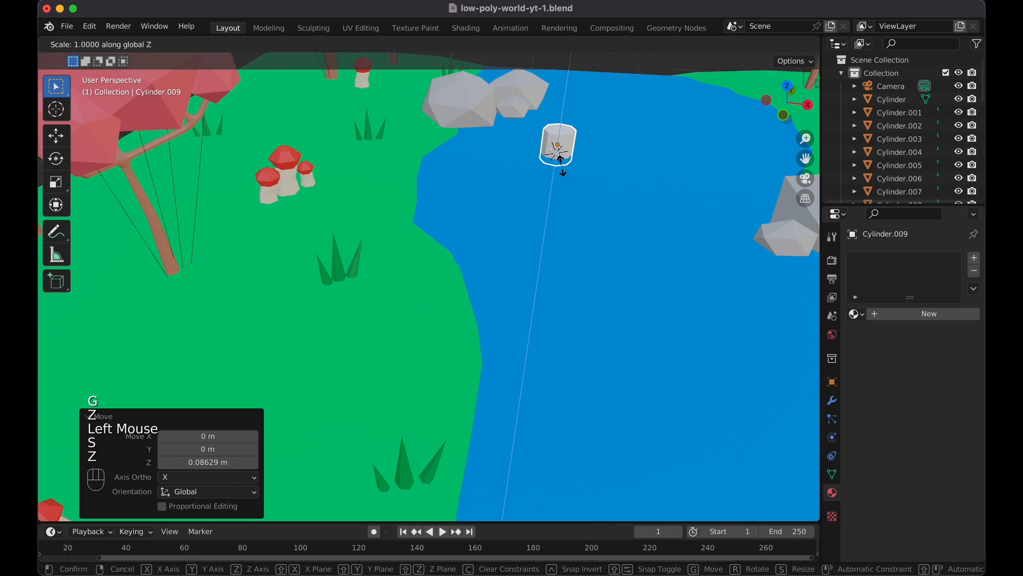
pyautogui.click(602, 148)
pyautogui.press('g')
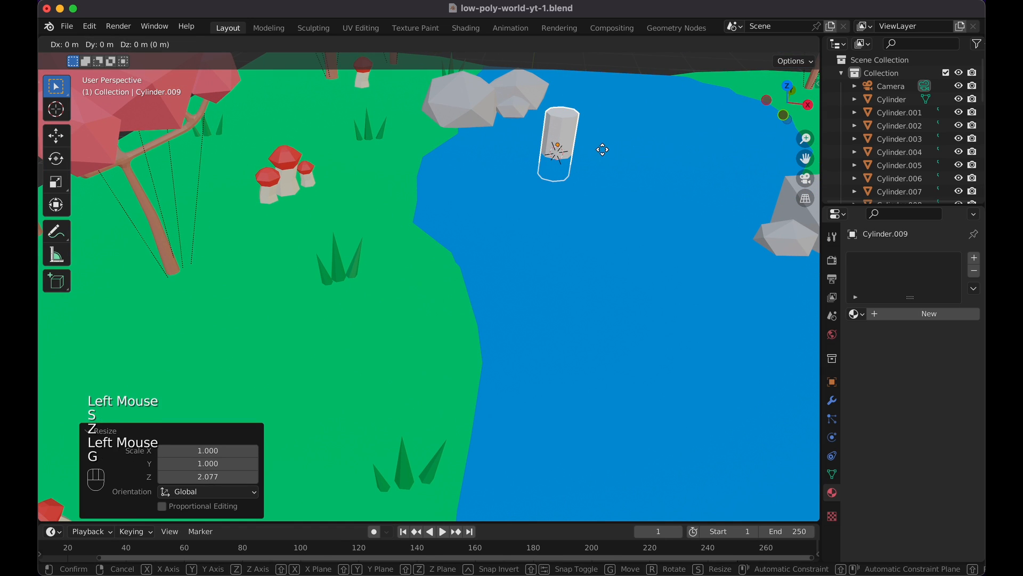
pyautogui.press('z')
pyautogui.click(607, 134)
# Move the cylinder about 0.497 m along X, further out over the river.
pyautogui.hscroll(-8, 609, 132)
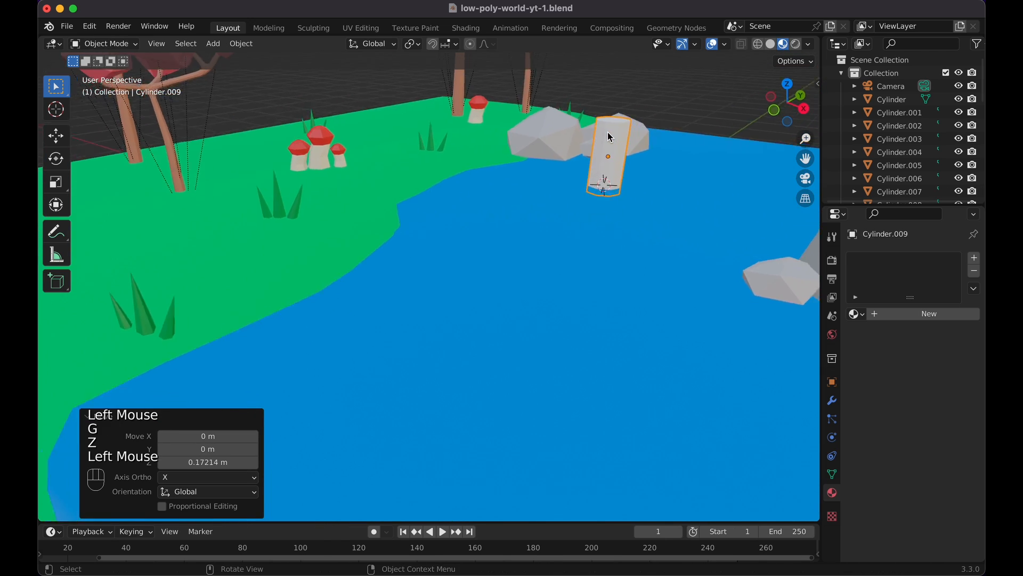
pyautogui.scroll(4, 607, 132)
pyautogui.scroll(-6, 608, 132)
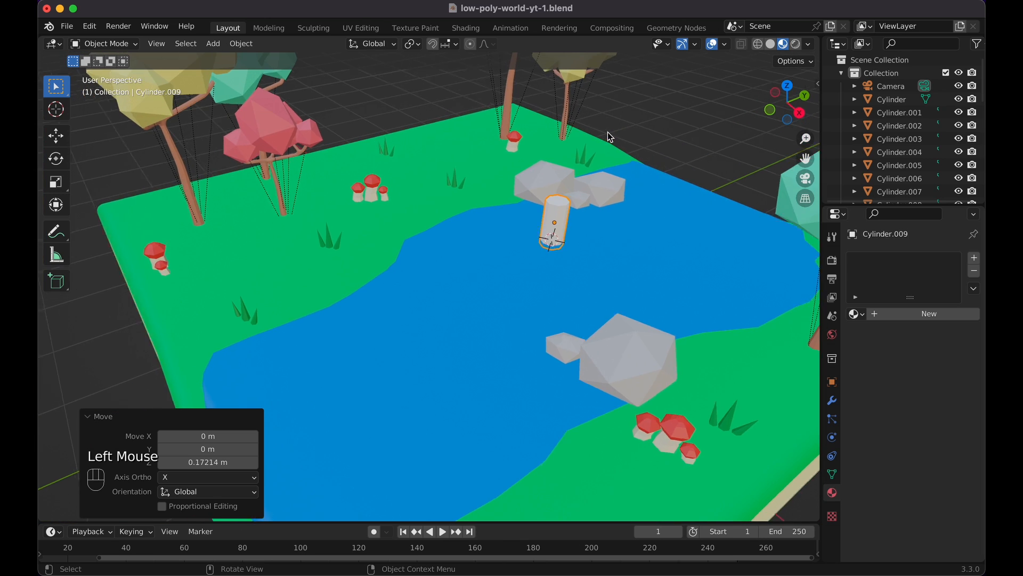
pyautogui.scroll(-3, 608, 132)
pyautogui.scroll(-4, 557, 201)
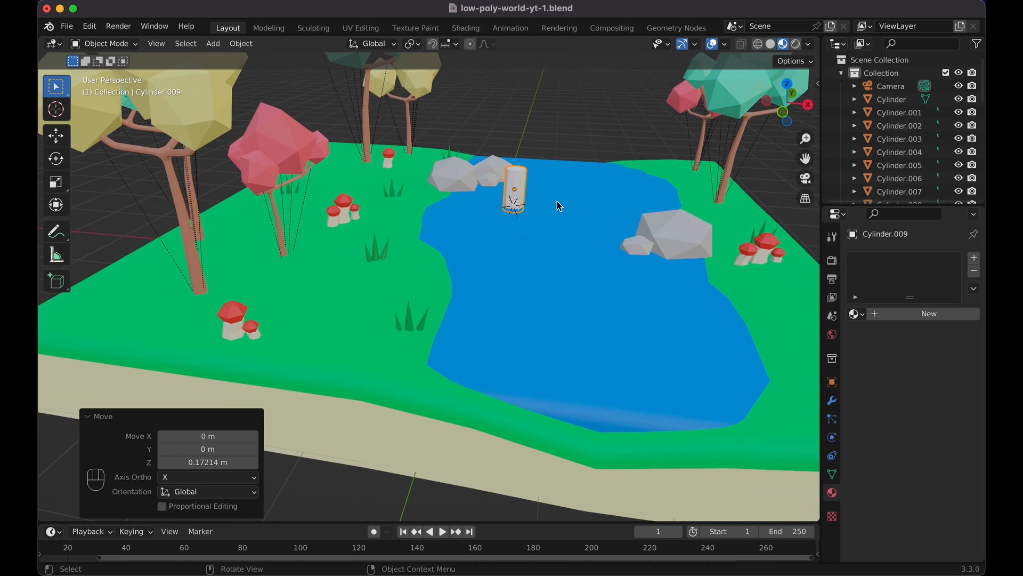
pyautogui.scroll(8, 557, 202)
pyautogui.press('KP_7')
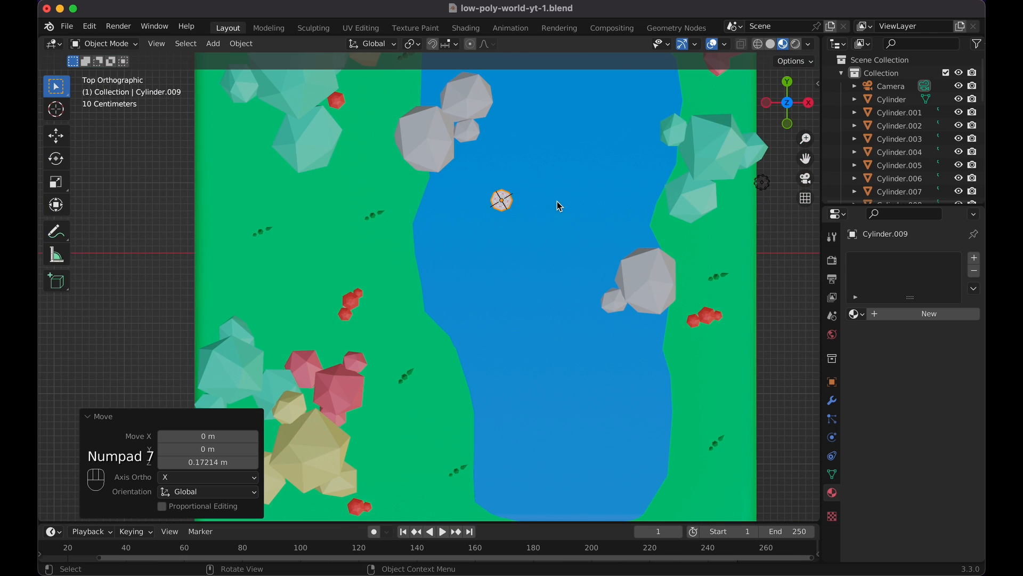
pyautogui.press('g')
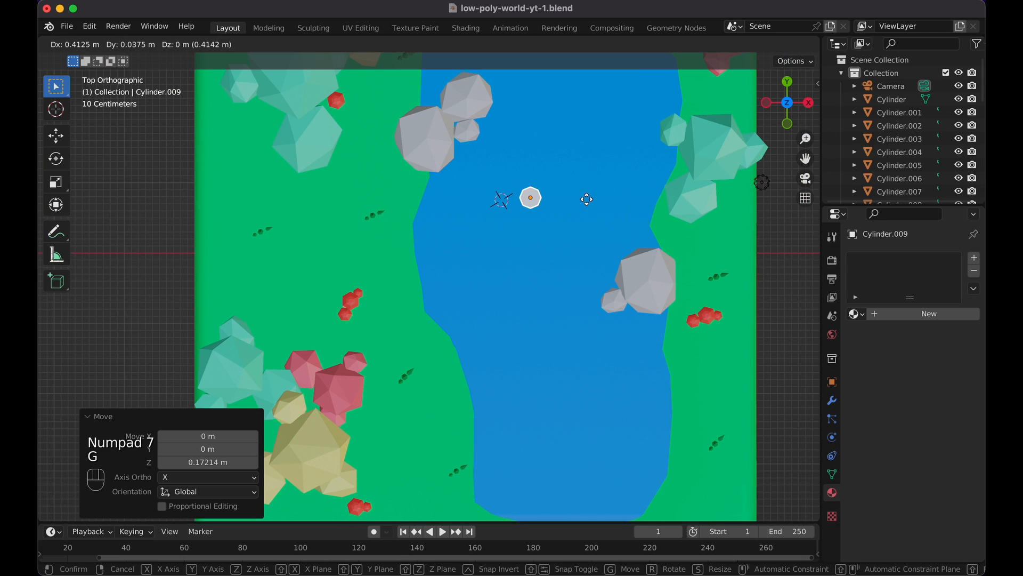
pyautogui.press('x')
pyautogui.click(592, 199)
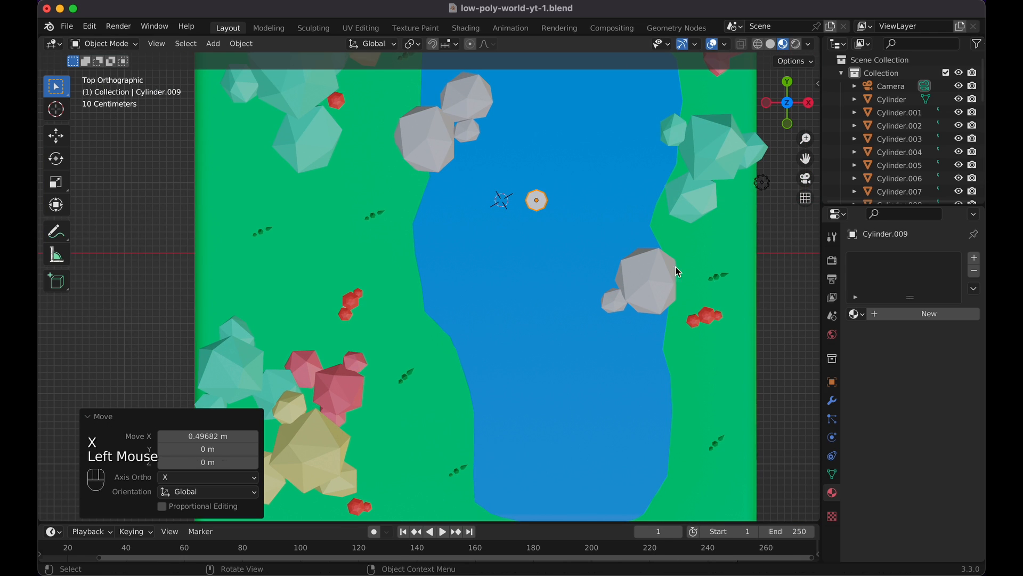
# Add a Mirror modifier to the cylinder with Land as the mirror object, mirroring on both the X and Y axes.
pyautogui.click(832, 401)
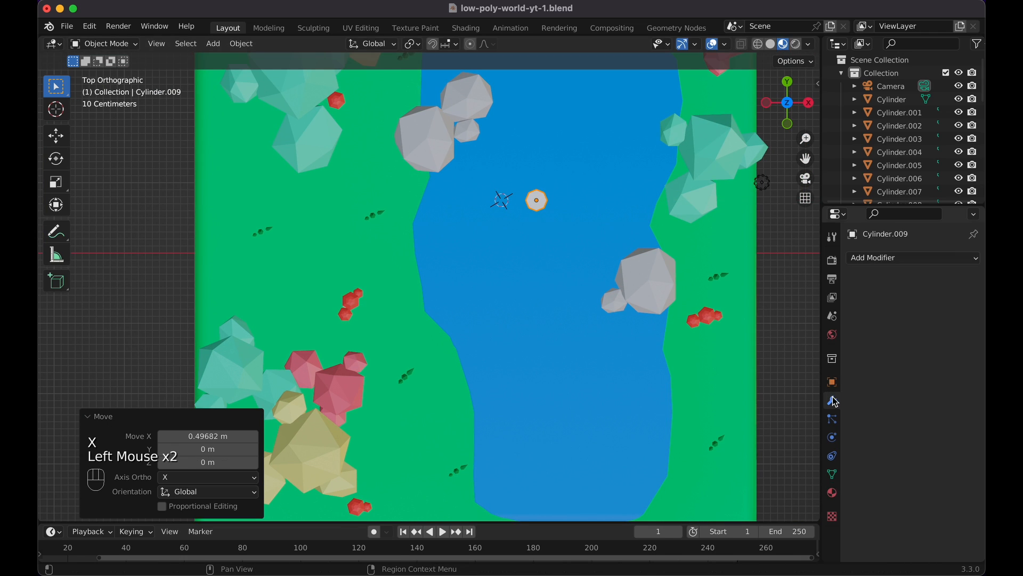
pyautogui.click(881, 251)
pyautogui.click(882, 258)
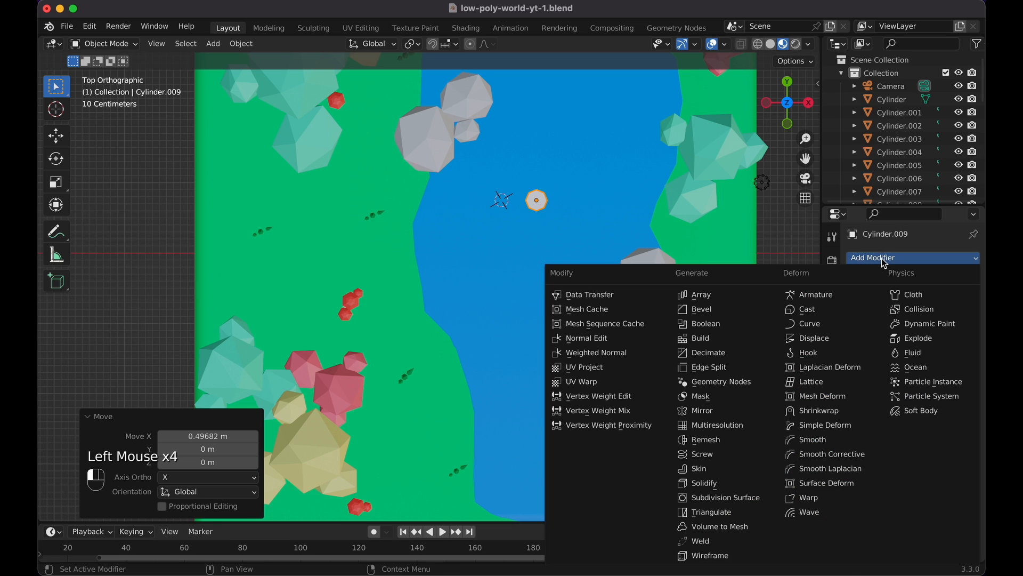
pyautogui.click(763, 413)
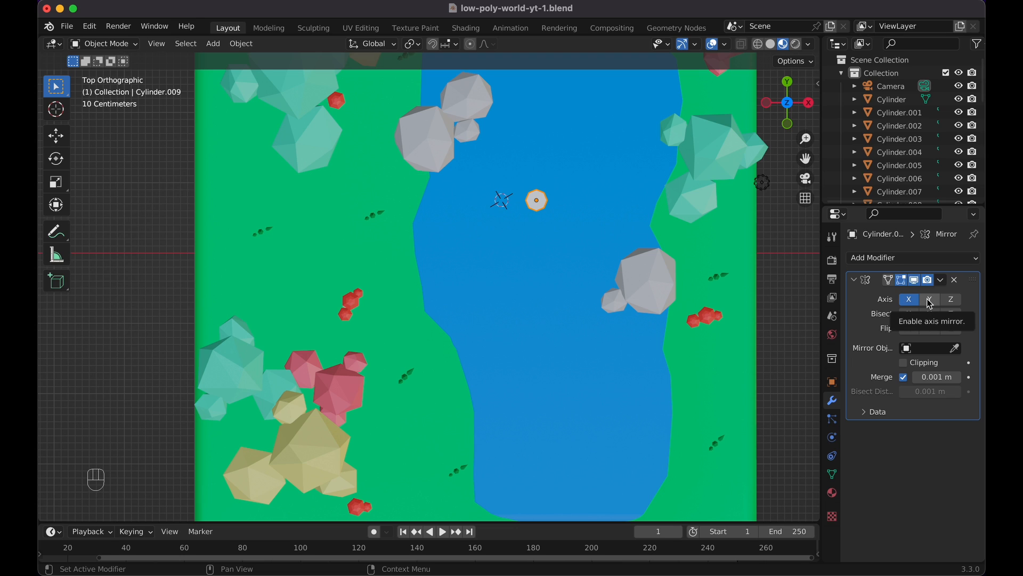
pyautogui.click(956, 349)
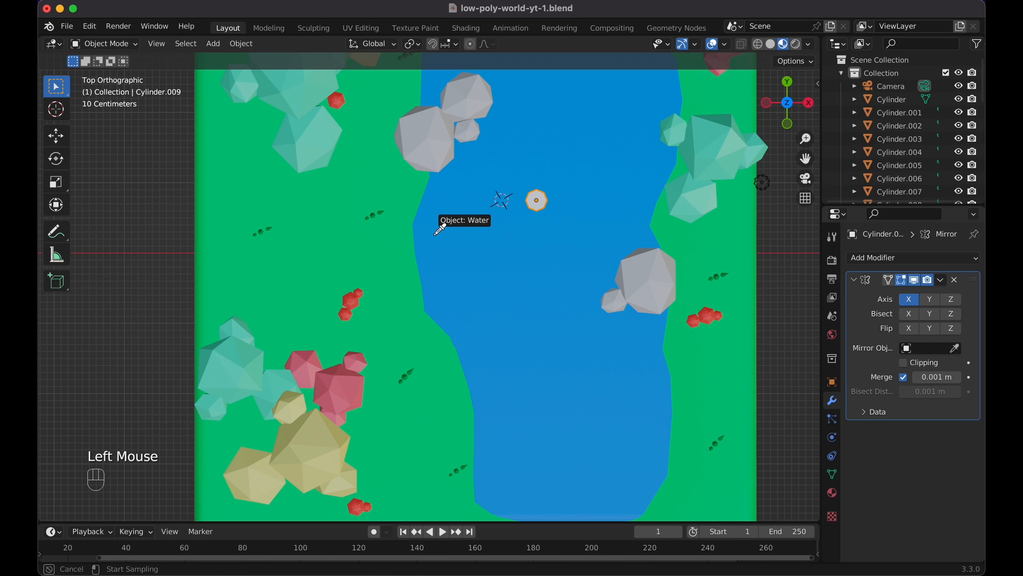
pyautogui.click(405, 242)
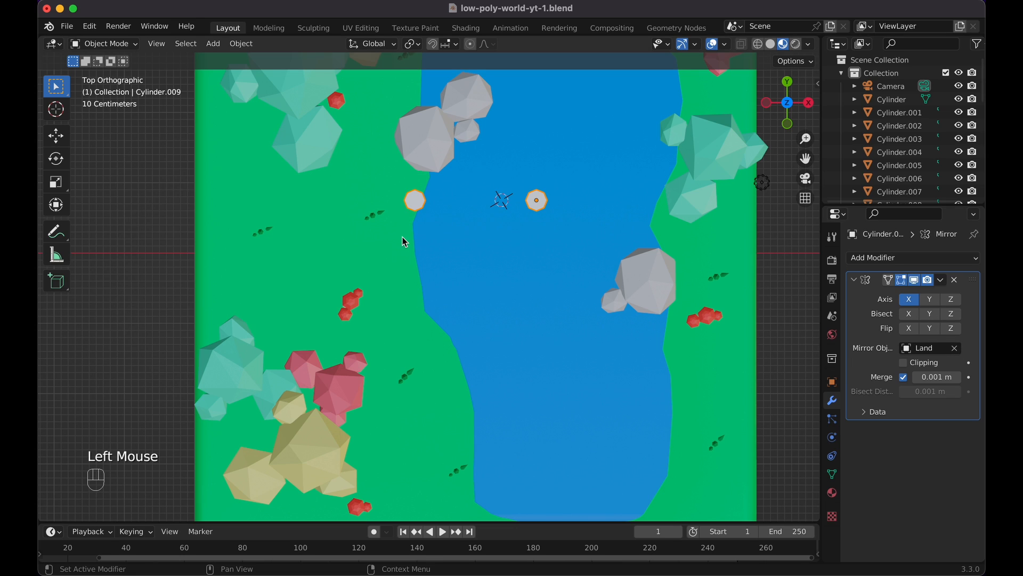
pyautogui.click(930, 300)
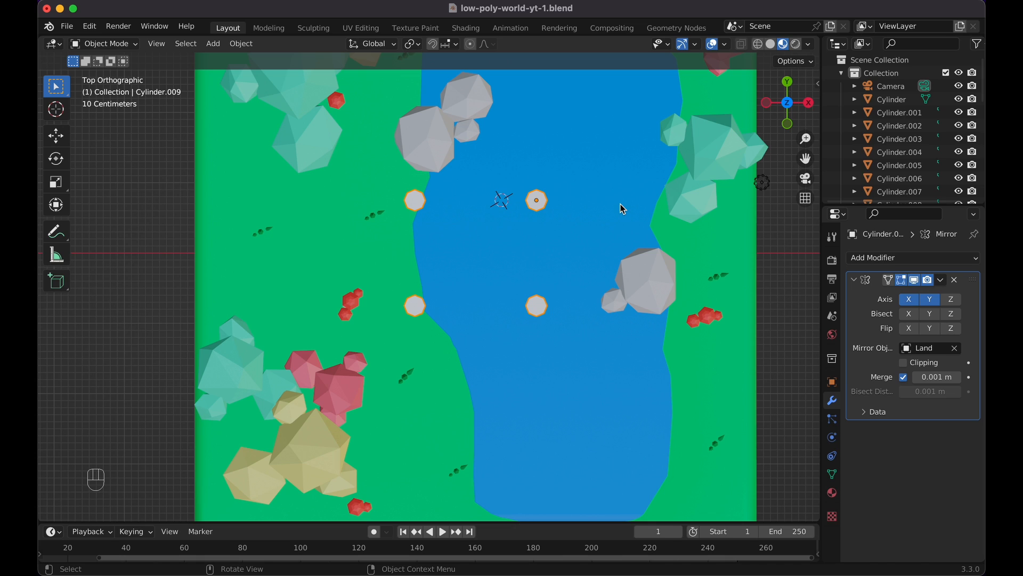
# Scale the mirrored cylinder uniformly to about 0.970, move it about -0.216 m along Y, and deselect it.
pyautogui.press('s')
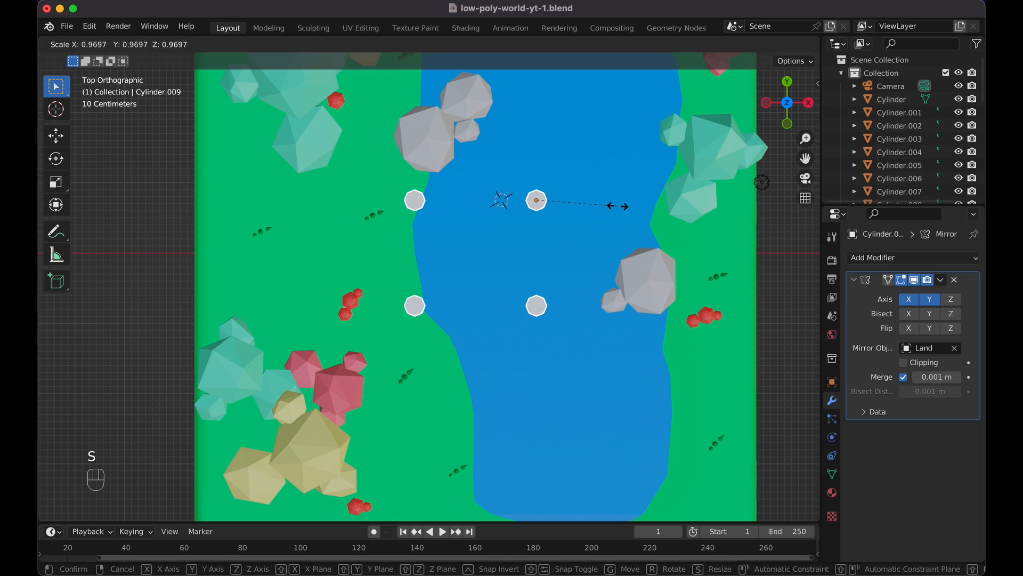
pyautogui.click(618, 206)
pyautogui.press('g')
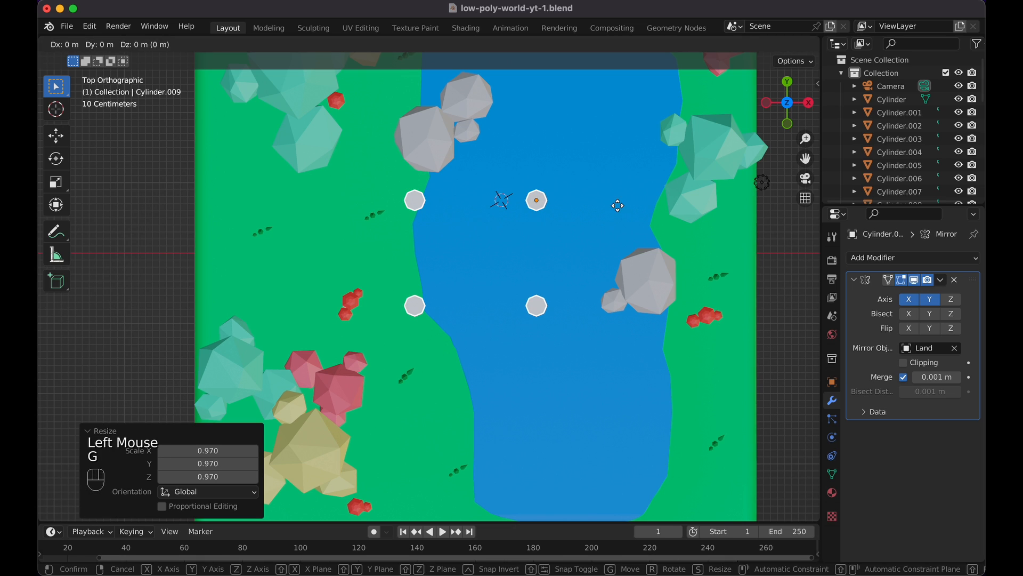
pyautogui.press('y')
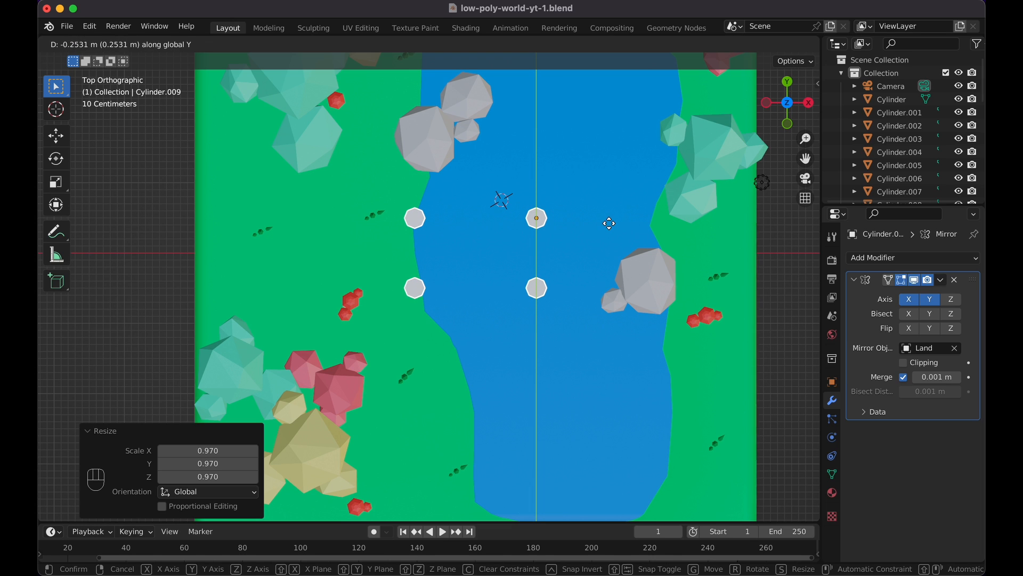
pyautogui.click(609, 222)
pyautogui.scroll(-10, 609, 220)
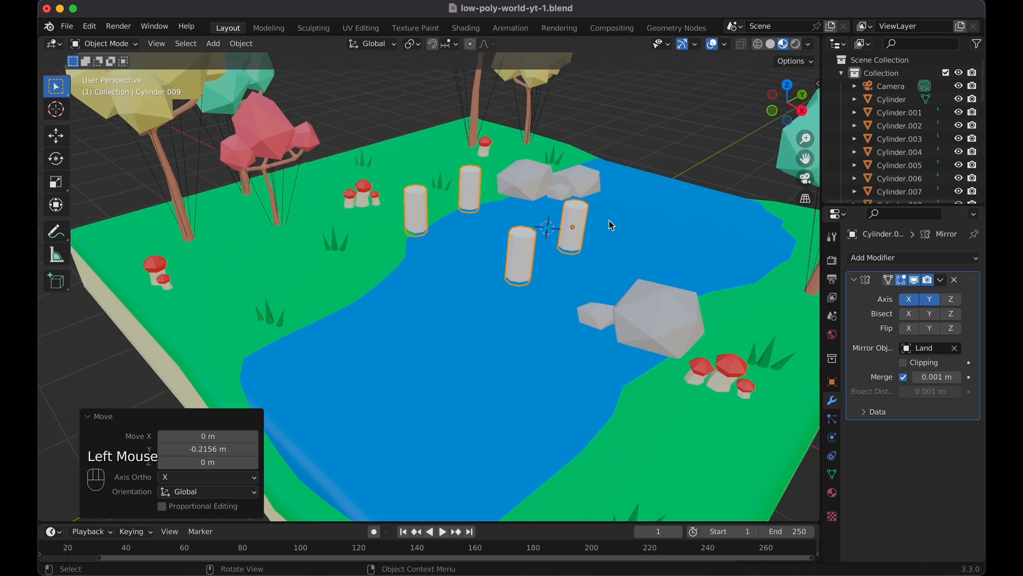
pyautogui.hscroll(-5, 609, 220)
pyautogui.scroll(5, 609, 220)
pyautogui.click(637, 76)
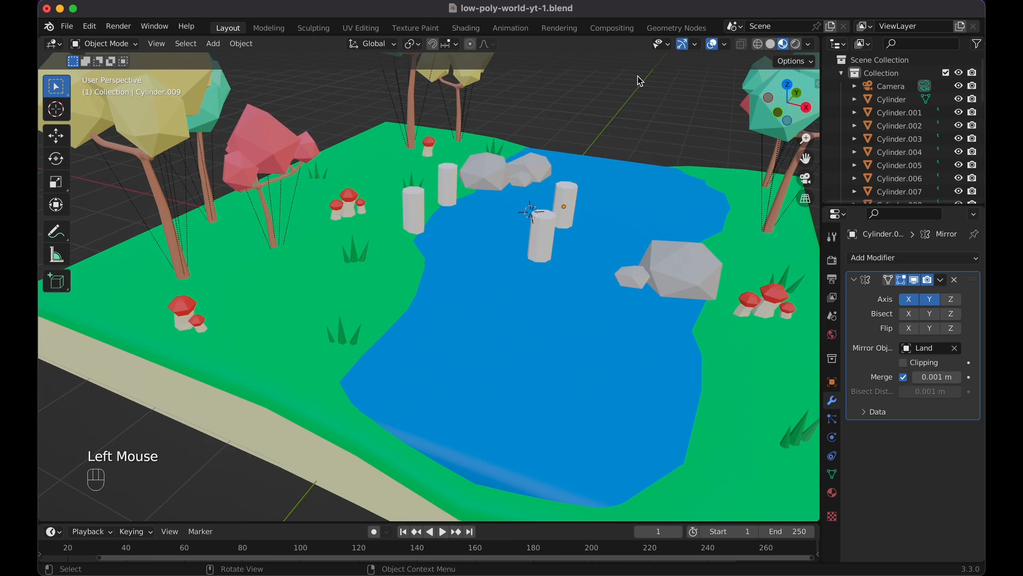
# Place the 3D cursor on the riverbank between the two land-side posts and add a plane there.
pyautogui.hscroll(10, 637, 76)
pyautogui.hscroll(-10, 637, 75)
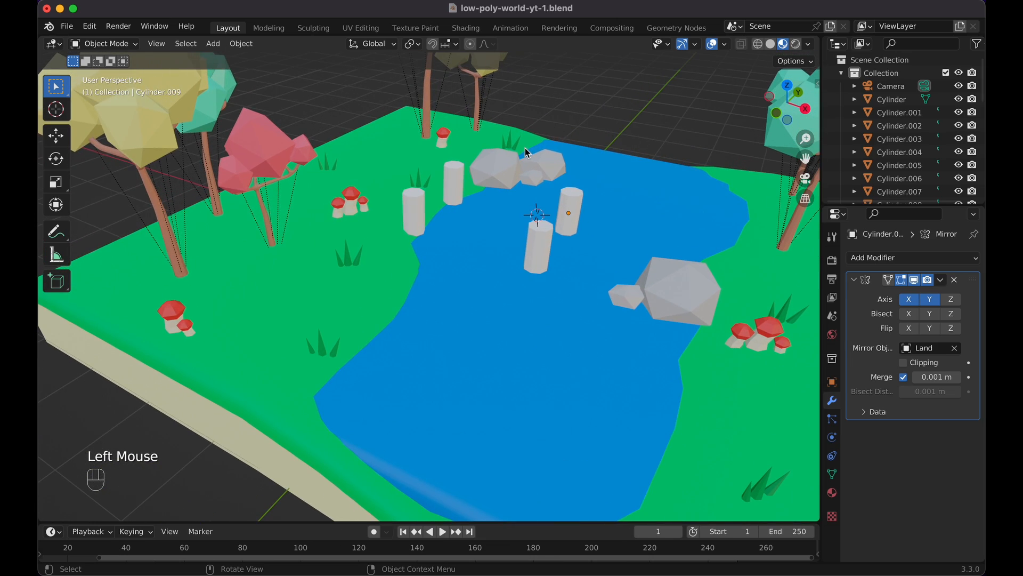
pyautogui.scroll(5, 524, 147)
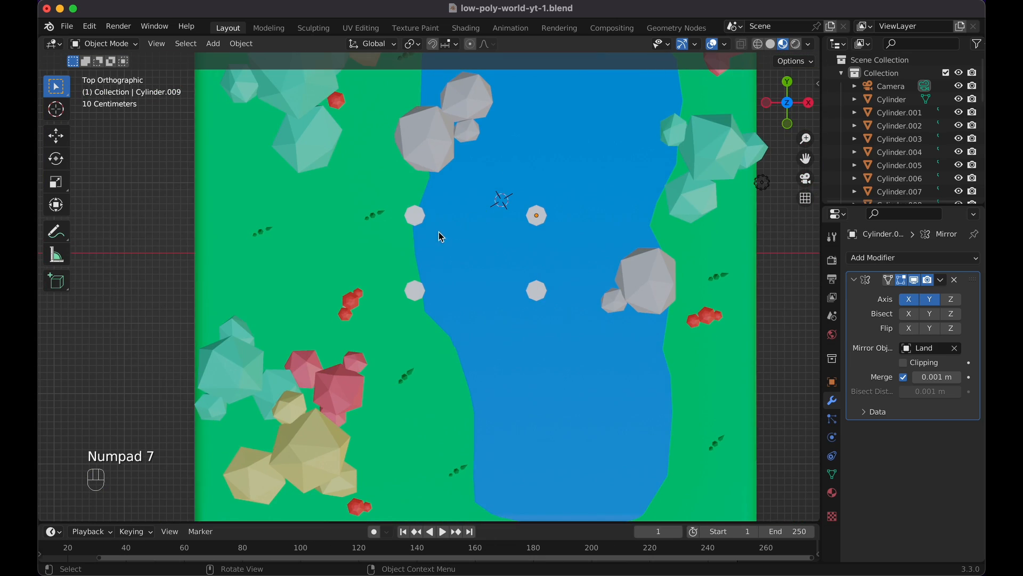
pyautogui.press('shift')
pyautogui.keyDown('shift'); pyautogui.rightClick(422, 257); pyautogui.keyUp('shift')
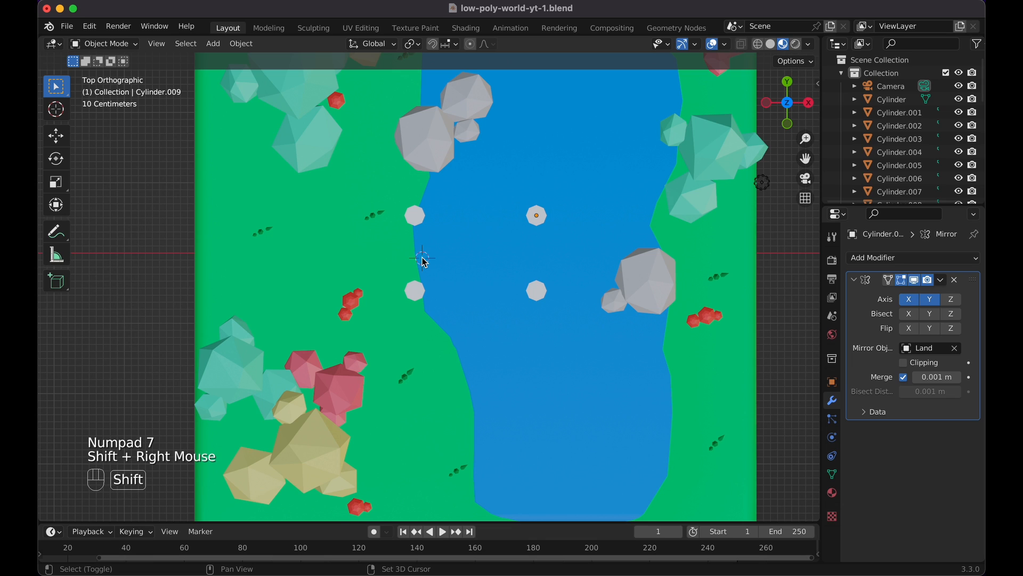
pyautogui.hotkey('shift', 'a')
pyautogui.click(486, 255)
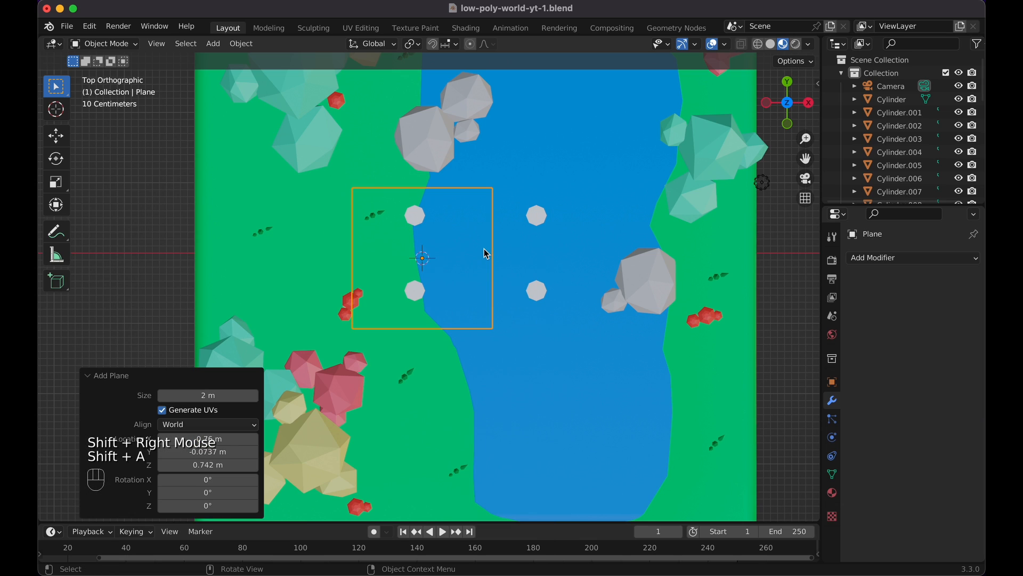
pyautogui.press('g')
pyautogui.press('z')
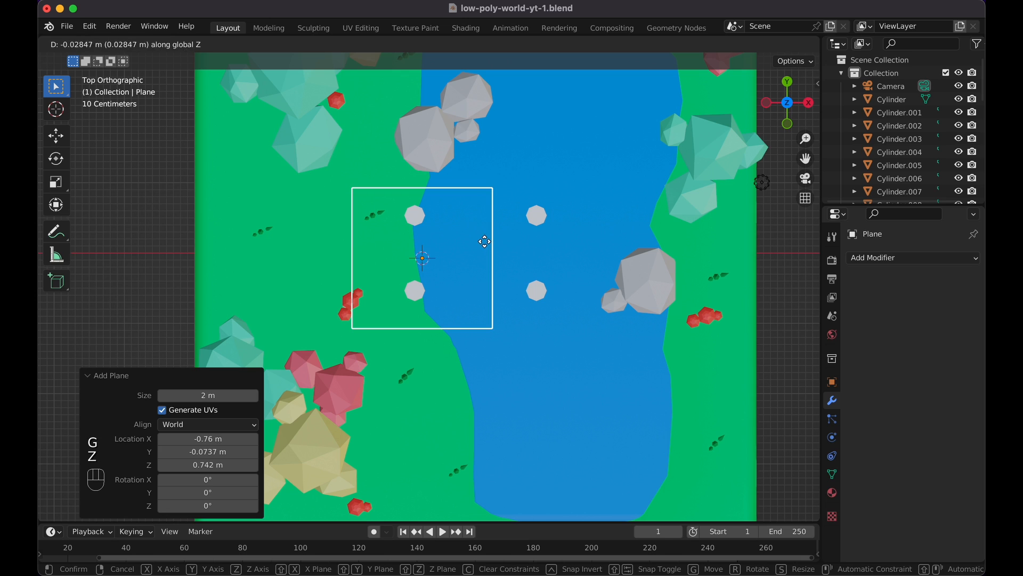
pyautogui.press('Escape')
# Raise the plane about 0.266 m along Z so it sits above the ground and water.
pyautogui.scroll(-10, 490, 212)
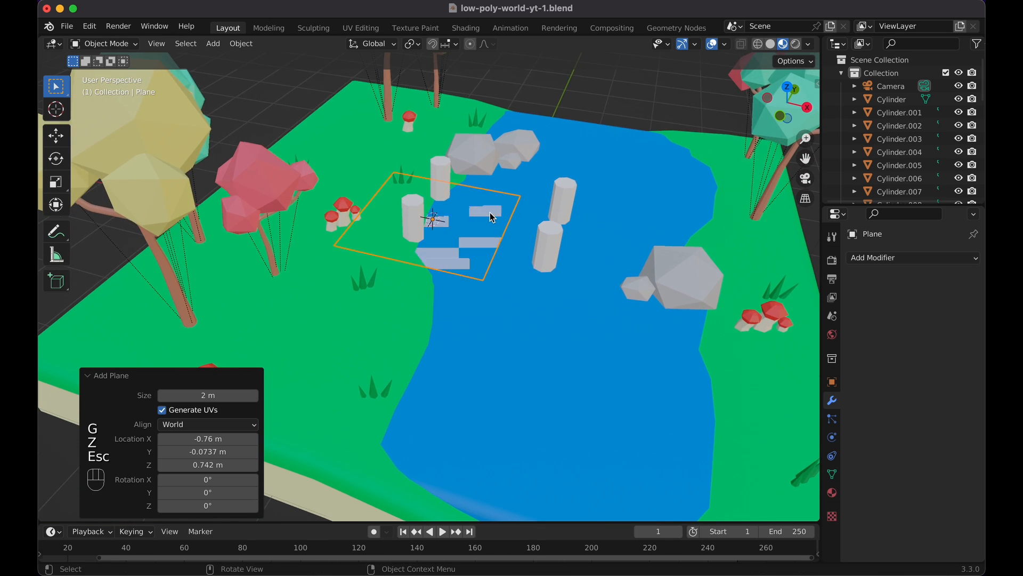
pyautogui.press('g')
pyautogui.press('z')
pyautogui.click(492, 200)
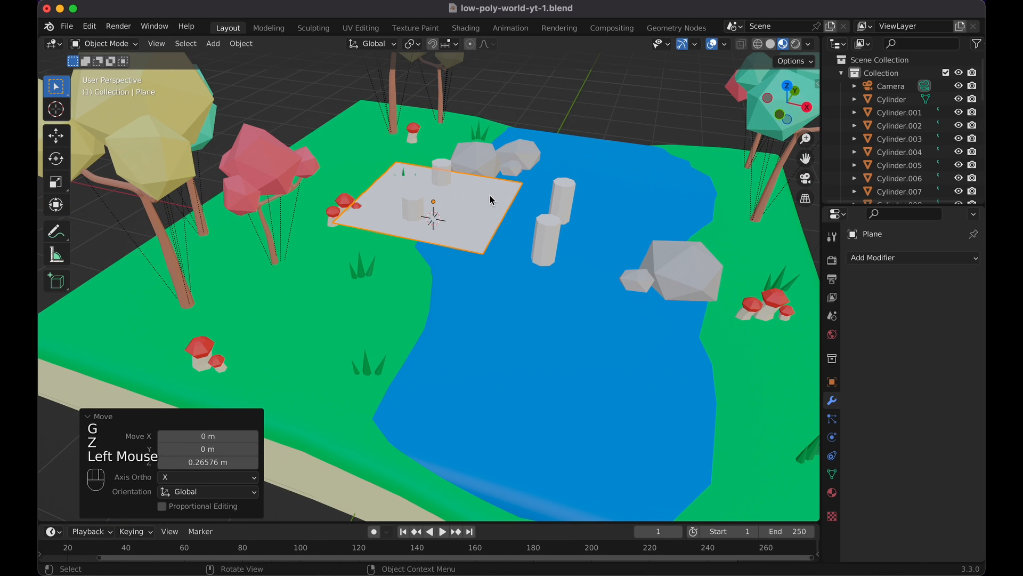
# Scale the plane to about 0.159 along X and about 0.540 along Y to form a narrow plank.
pyautogui.press('KP_7')
pyautogui.press('s')
pyautogui.press('x')
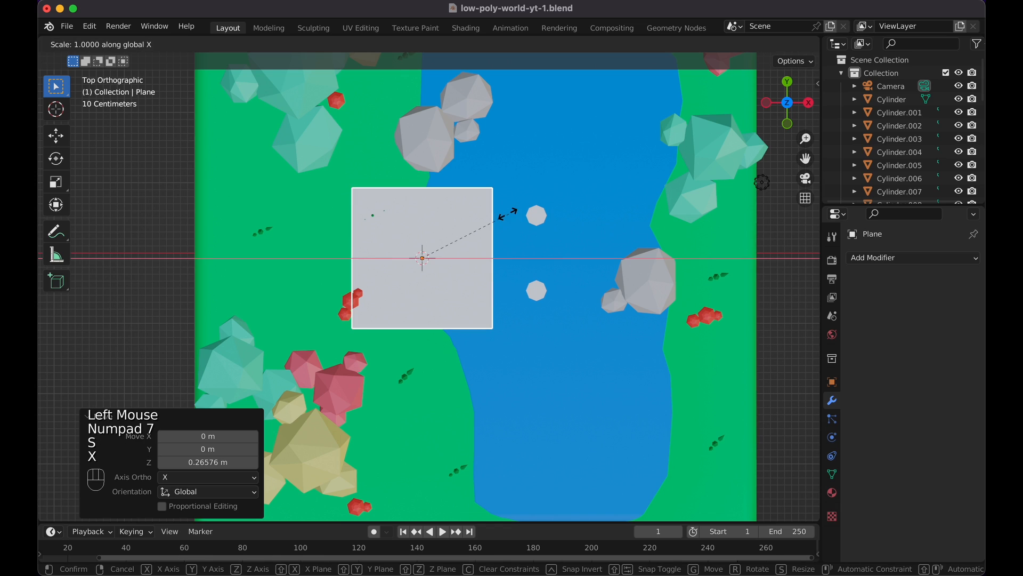
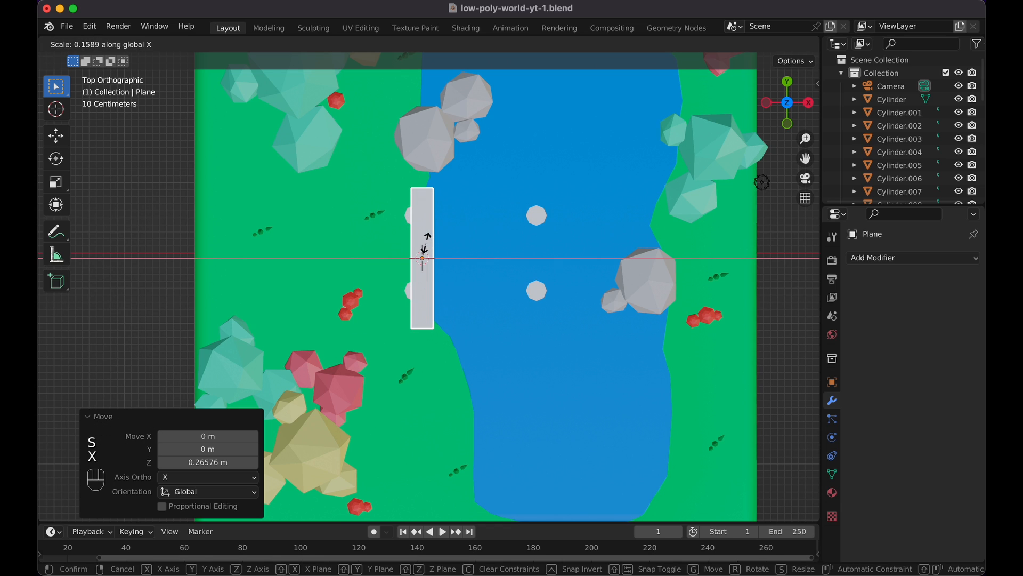
pyautogui.click(429, 248)
pyautogui.press('s')
pyautogui.press('y')
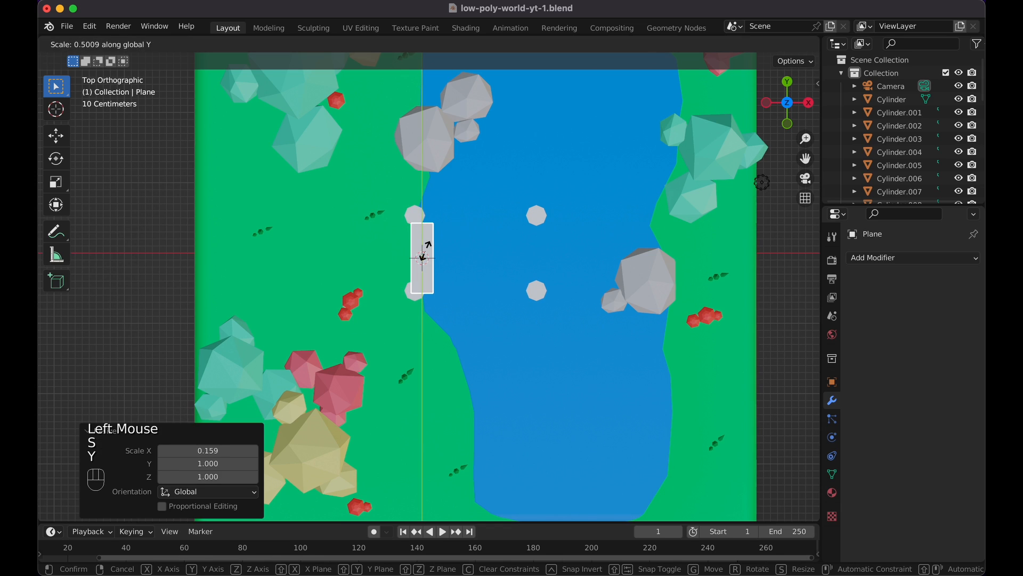
pyautogui.click(425, 248)
# Move the plank slightly in the positive Y direction to centre it between the two bank posts.
pyautogui.moveTo(425, 248); pyautogui.dragTo(425, 249, button='middle')
pyautogui.press('KP_7')
pyautogui.press('g')
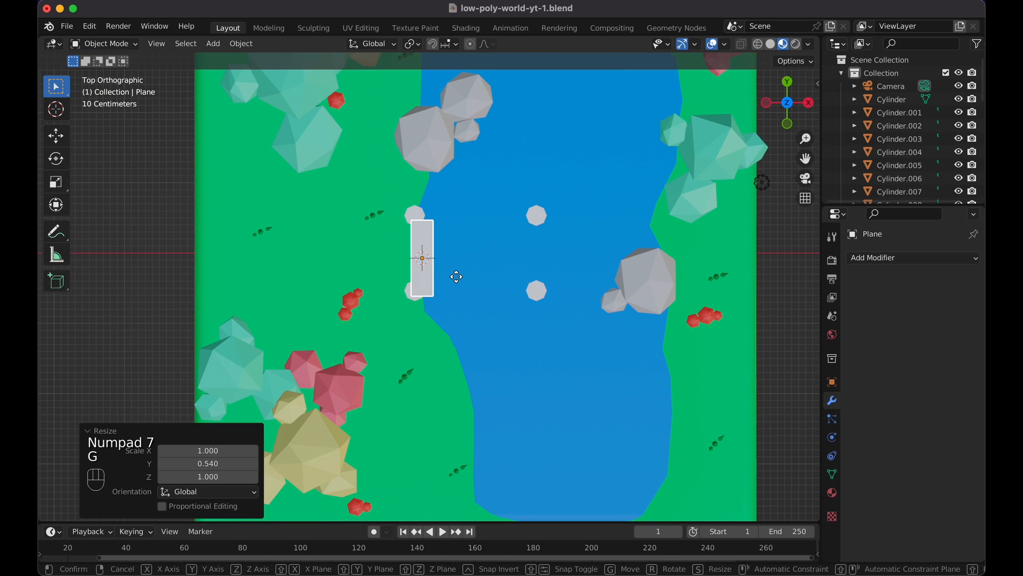
pyautogui.press('y')
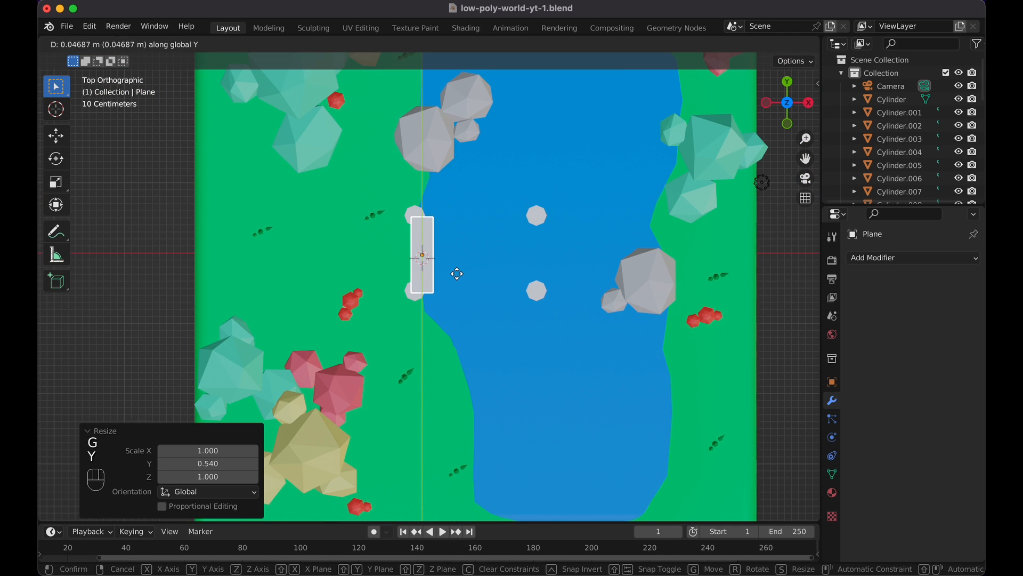
pyautogui.click(459, 278)
# Extrude the plank's face slightly along its normal in Edit Mode to give it thickness, and return to Object Mode.
pyautogui.moveTo(456, 273); pyautogui.dragTo(456, 273, button='middle')
pyautogui.press('Tab')
pyautogui.press('e')
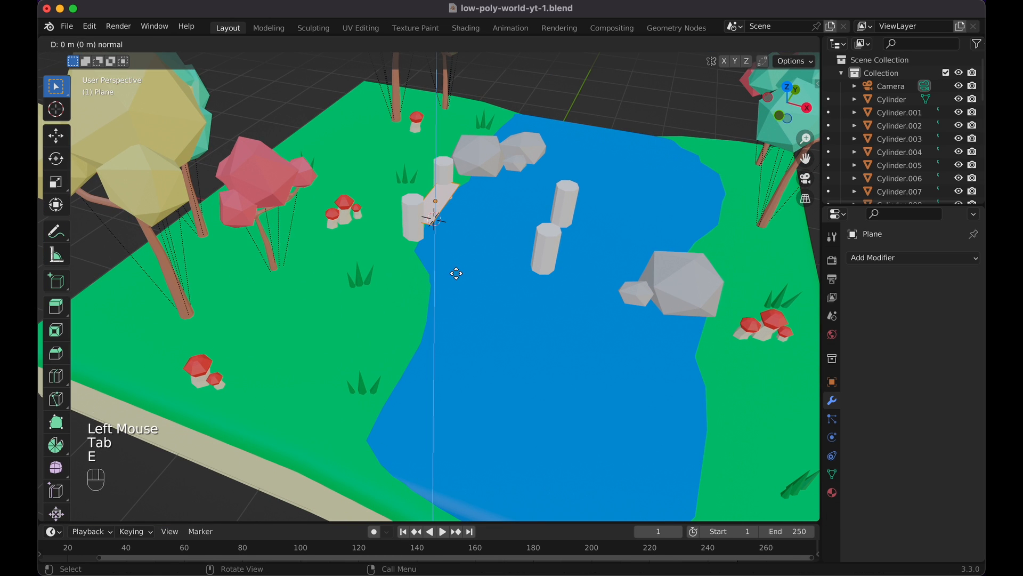
pyautogui.click(456, 269)
pyautogui.moveTo(456, 270); pyautogui.dragTo(456, 269, button='middle')
pyautogui.press('Tab')
pyautogui.scroll(5, 456, 269)
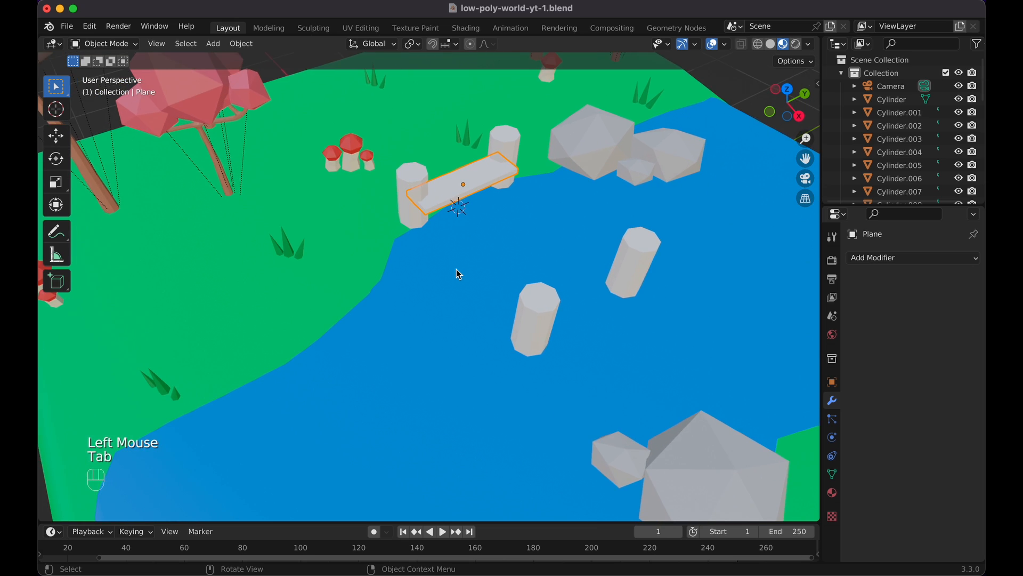
# Narrow the plank to about 0.856 along X and move it about 0.120 m along X toward the river.
pyautogui.press('KP_7')
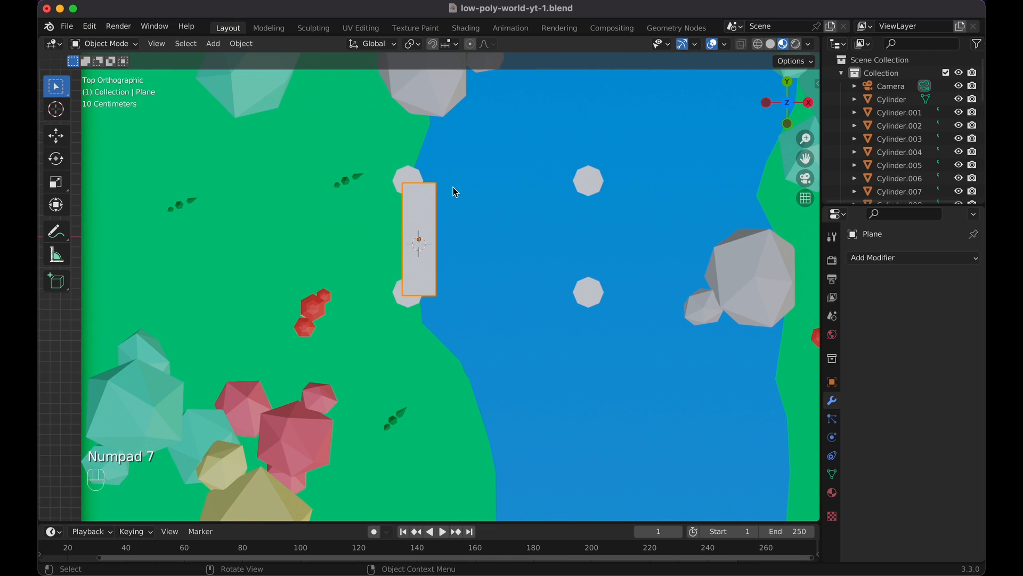
pyautogui.press('s')
pyautogui.press('x')
pyautogui.click(445, 193)
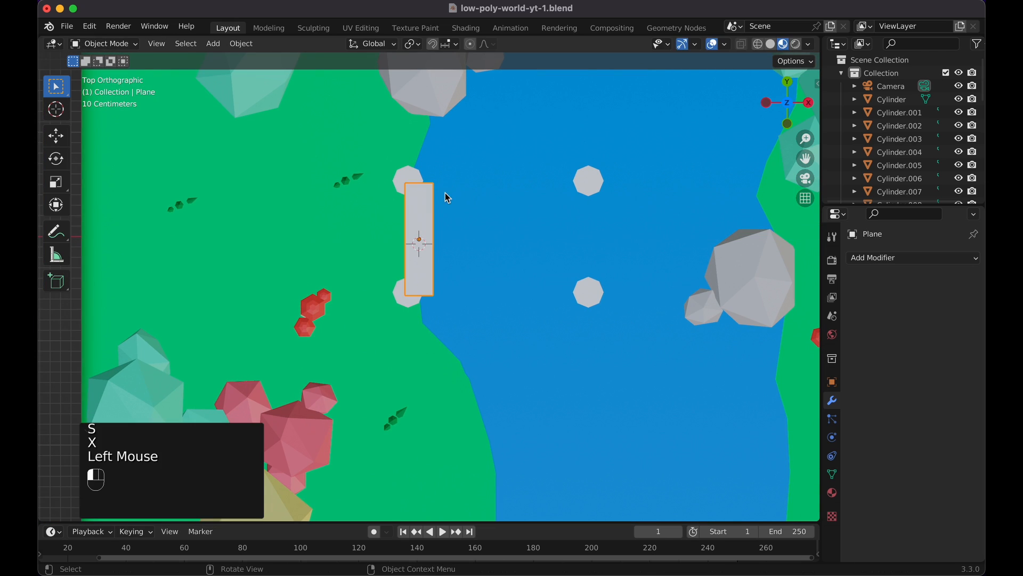
pyautogui.press('g')
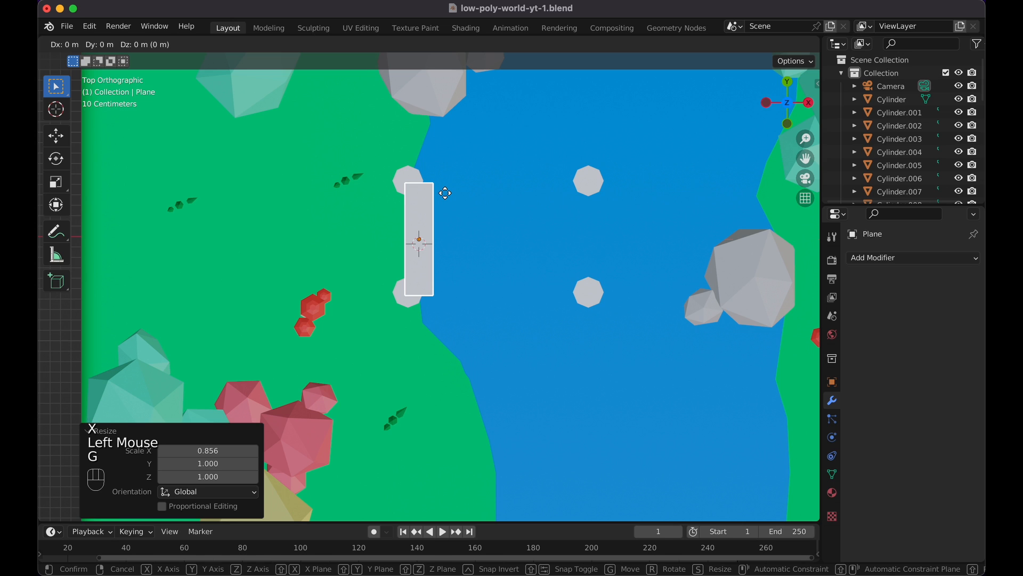
pyautogui.press('x')
pyautogui.click(458, 194)
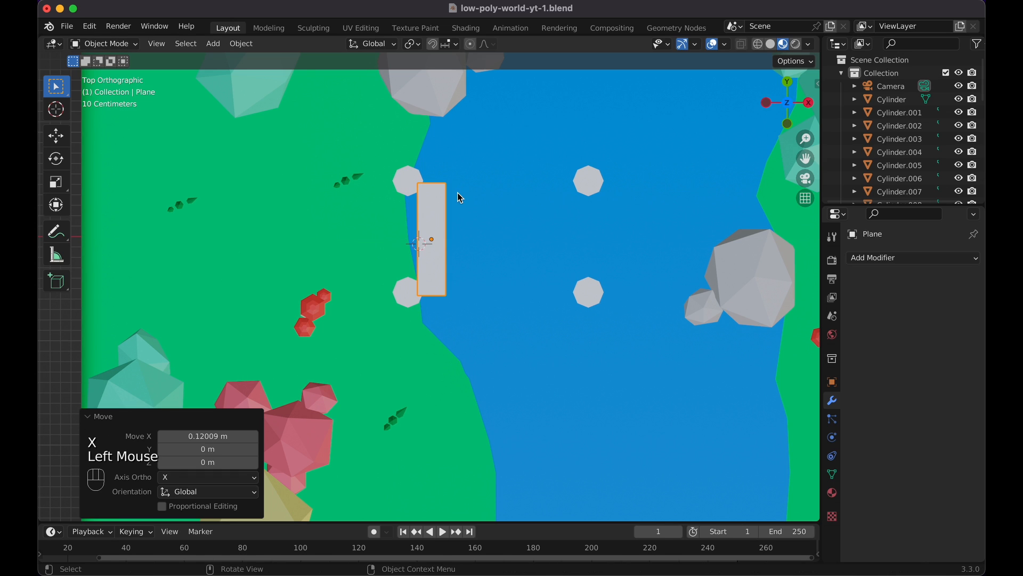
# Add an Array modifier to the plank.
pyautogui.moveTo(797, 281); pyautogui.dragTo(678, 281, button='middle')
pyautogui.click(882, 258)
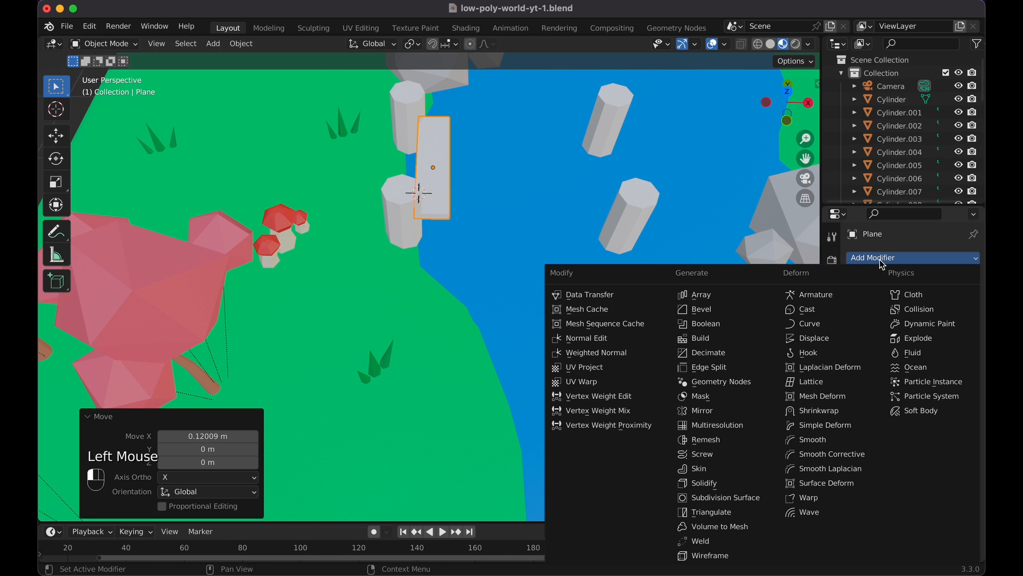
pyautogui.click(733, 296)
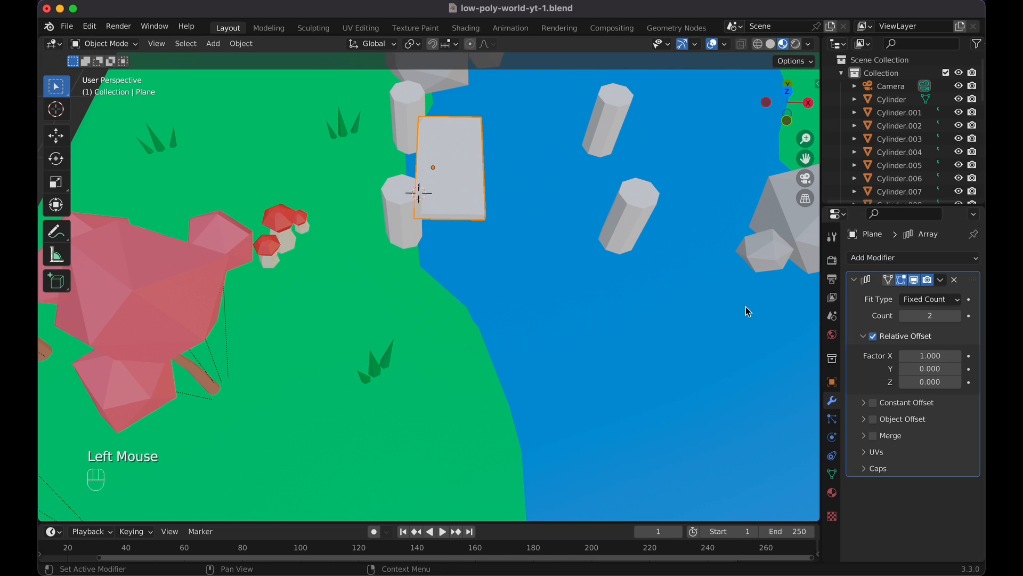
# Set the plank array's relative offset factor X to 1.05.
pyautogui.click(940, 355)
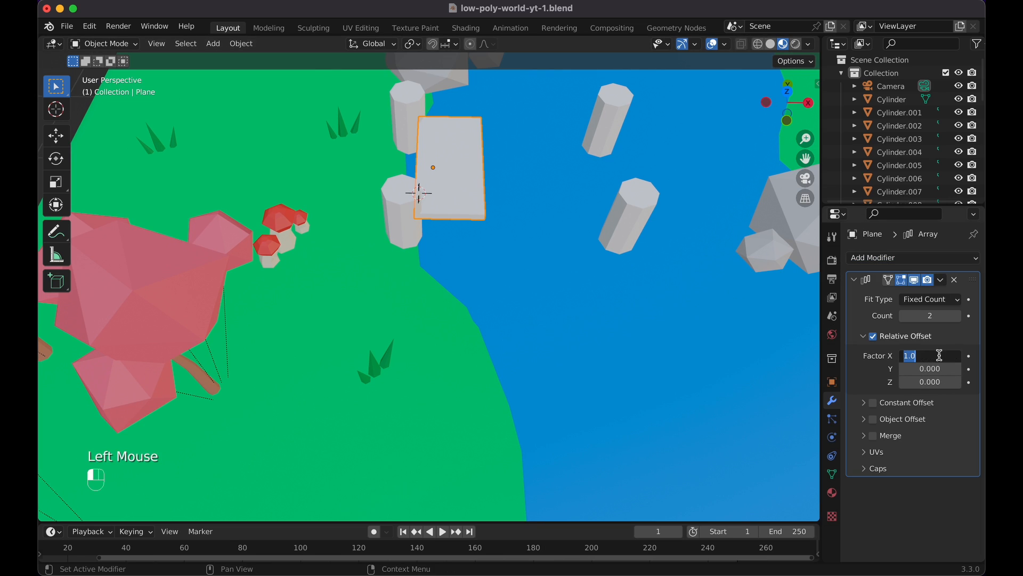
pyautogui.write('1.05')
pyautogui.press('Return')
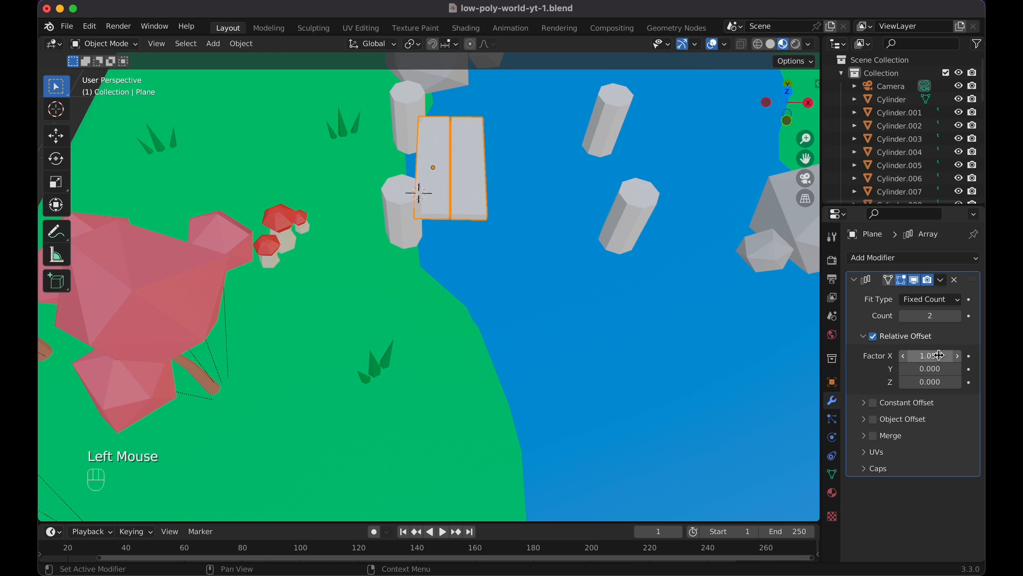
# Set the plank array's relative offset factor X to 1.1 to leave a gap between the planks.
pyautogui.doubleClick(940, 355)
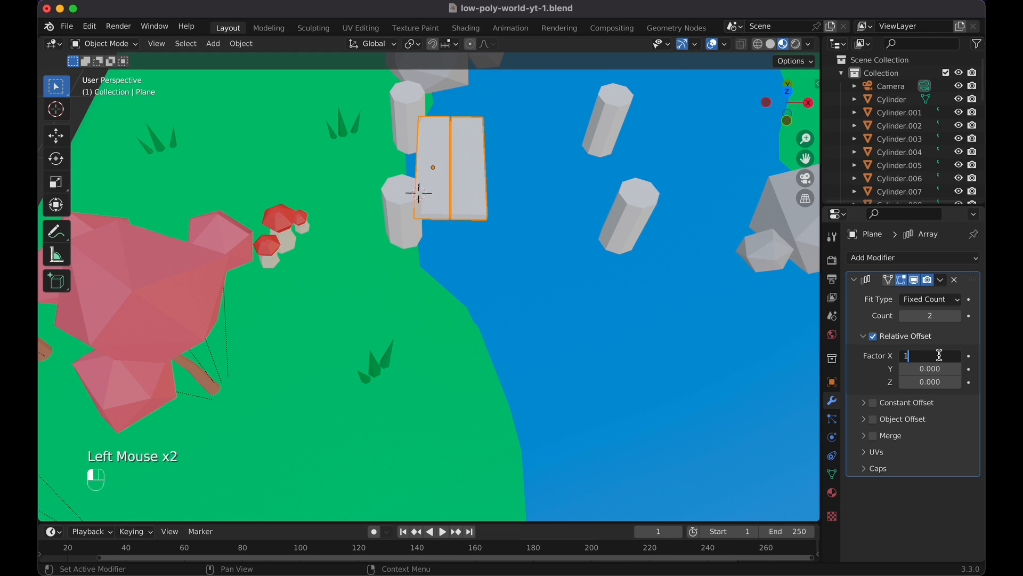
pyautogui.write('1.1')
pyautogui.press('Return')
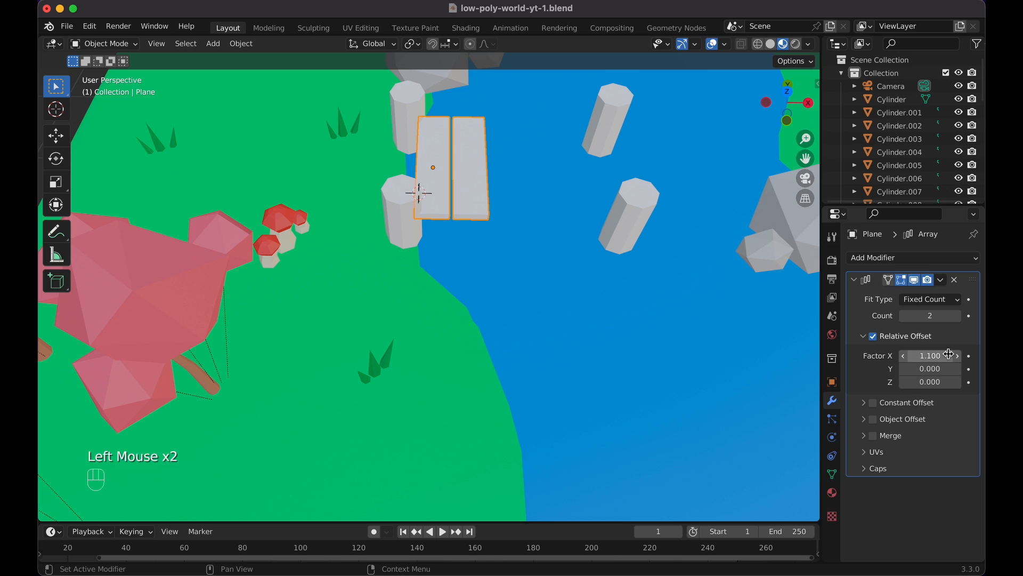
# Set the plank array's count to 6 so the row reaches the river-side posts.
pyautogui.click(958, 316)
pyautogui.click(958, 316)
pyautogui.click(958, 316)
pyautogui.click(957, 316)
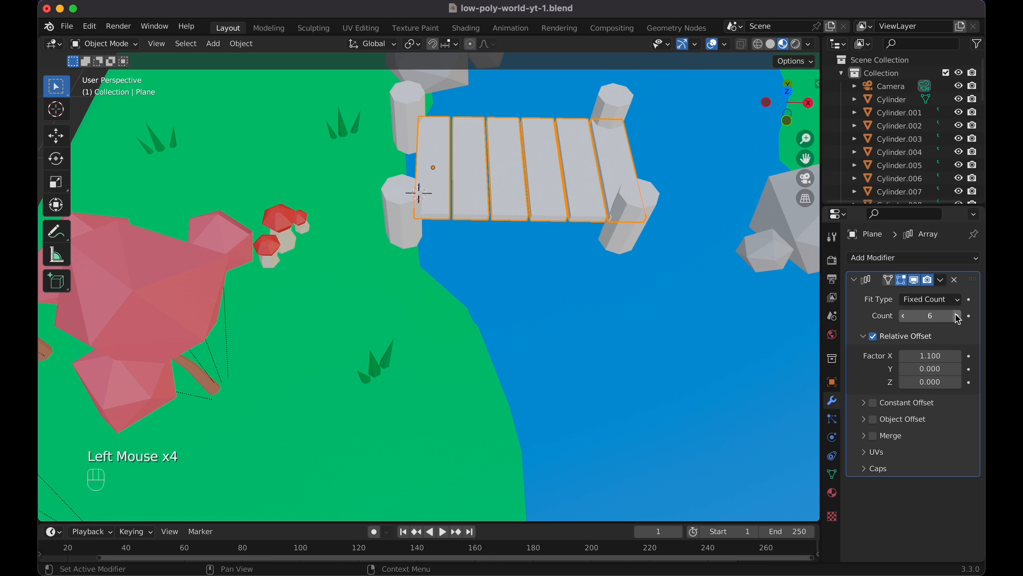
# Move the mirrored dock posts about 0.145 m along X to spread the two pairs apart.
pyautogui.scroll(-4, 670, 166)
pyautogui.hscroll(4, 670, 166)
pyautogui.scroll(5, 669, 168)
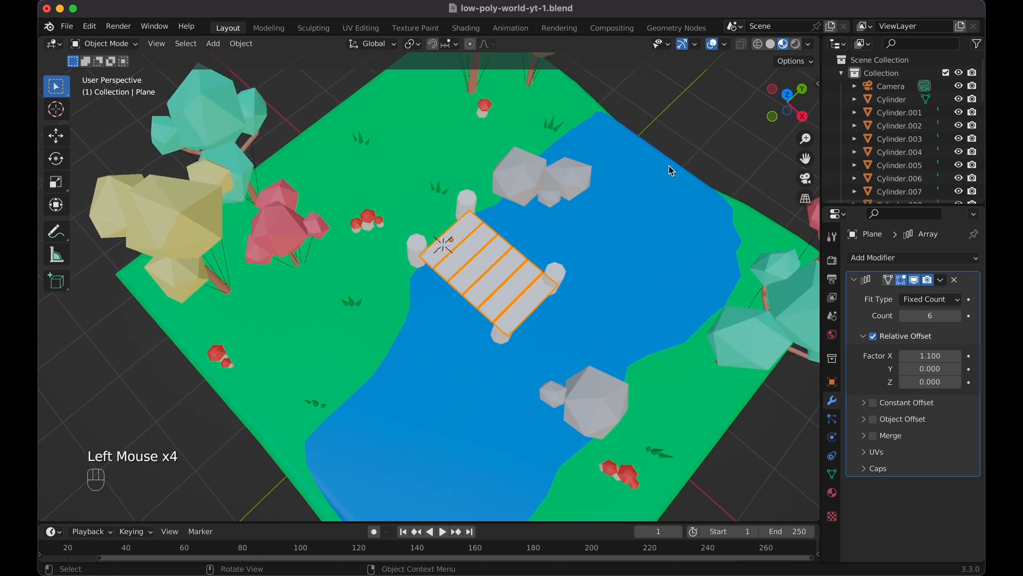
pyautogui.click(554, 286)
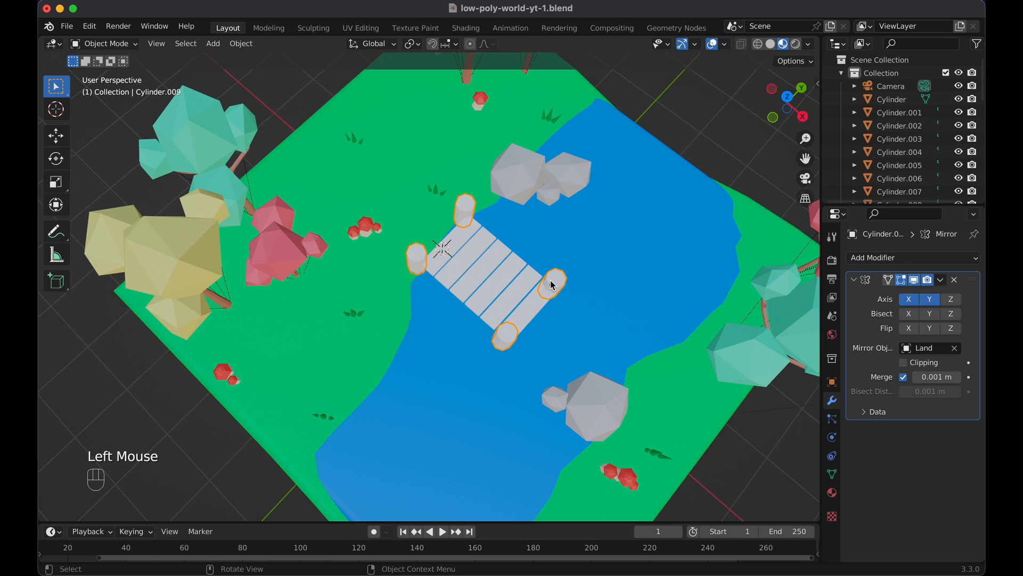
pyautogui.press('g')
pyautogui.press('x')
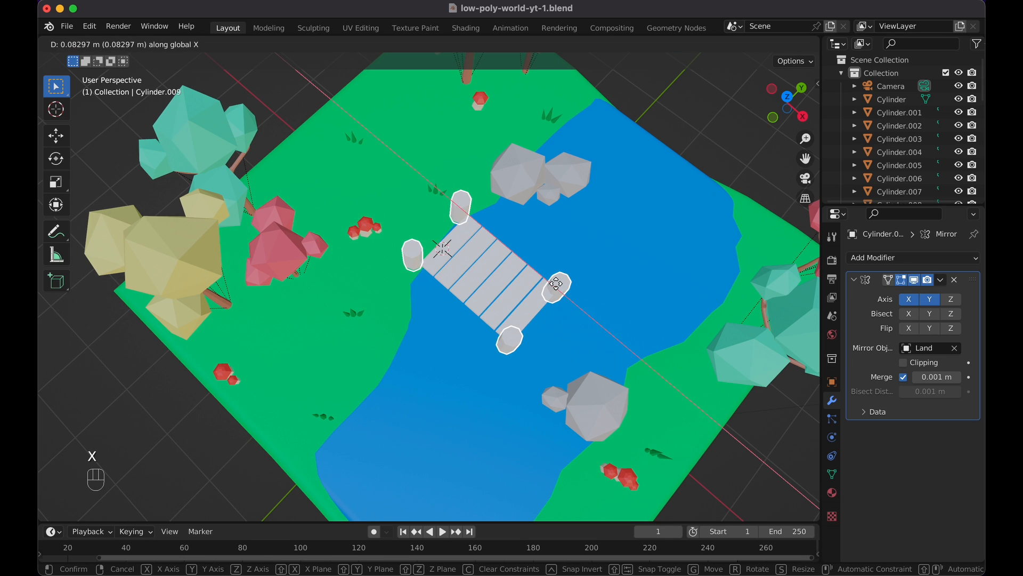
pyautogui.click(559, 287)
# In top view, move the plank row about -0.112 m along X to sit between the posts.
pyautogui.moveTo(560, 286); pyautogui.dragTo(460, 222, button='middle')
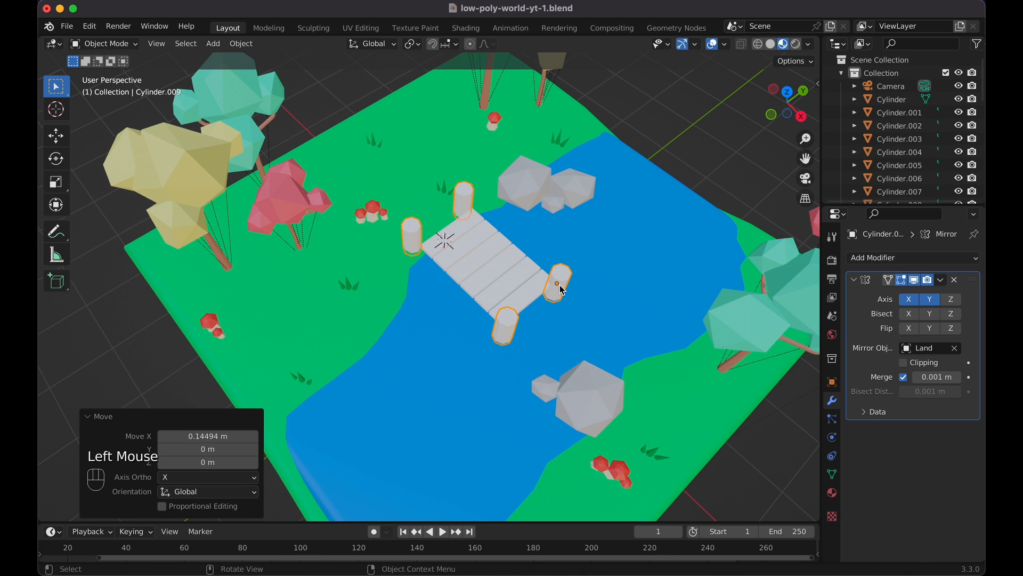
pyautogui.doubleClick(460, 223)
pyautogui.press('KP_7')
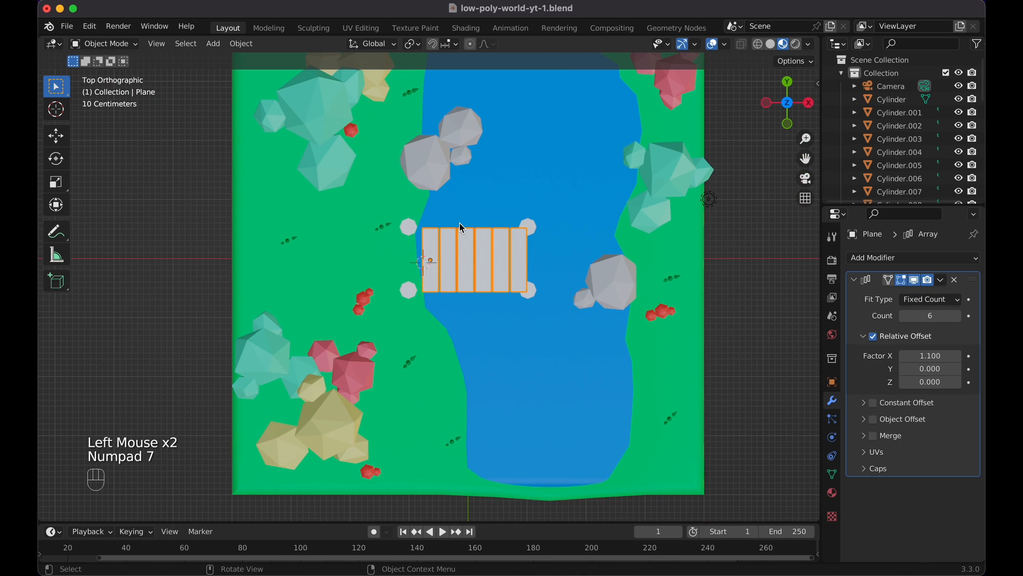
pyautogui.press('g')
pyautogui.press('x')
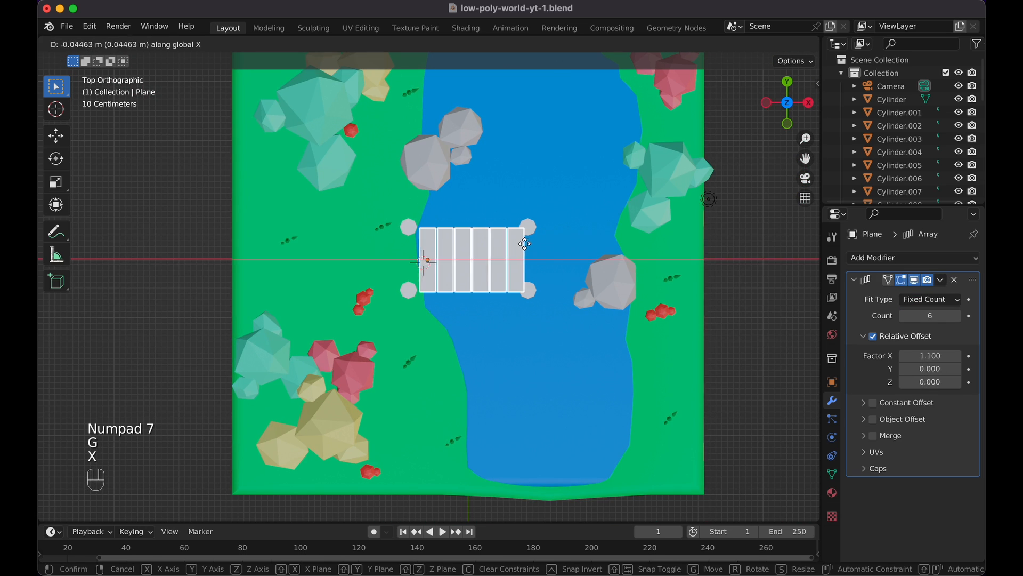
pyautogui.click(521, 247)
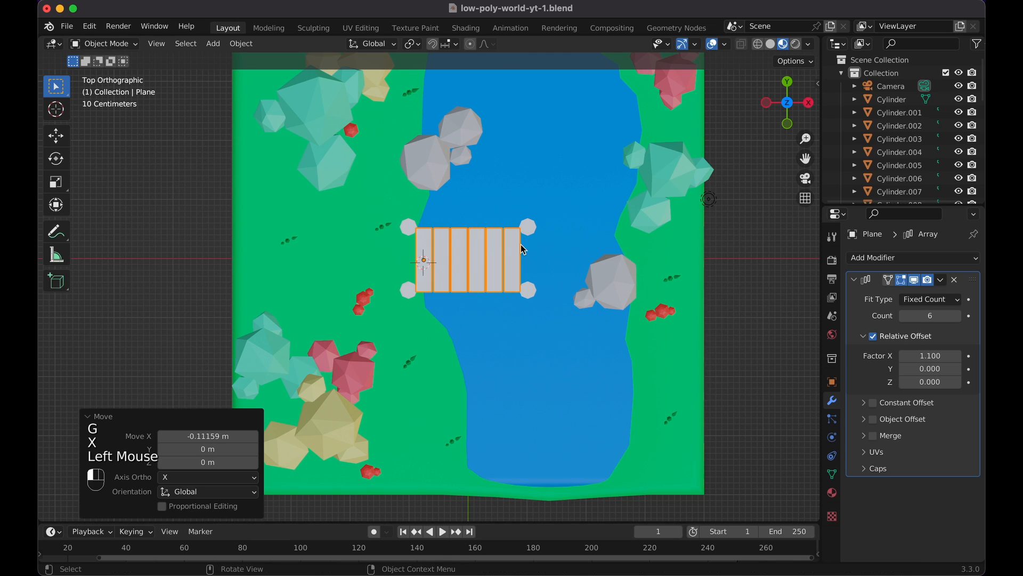
# Set the plank array's relative offset factor X to 1.15 and shift the planks about -0.022 m along X.
pyautogui.doubleClick(950, 356)
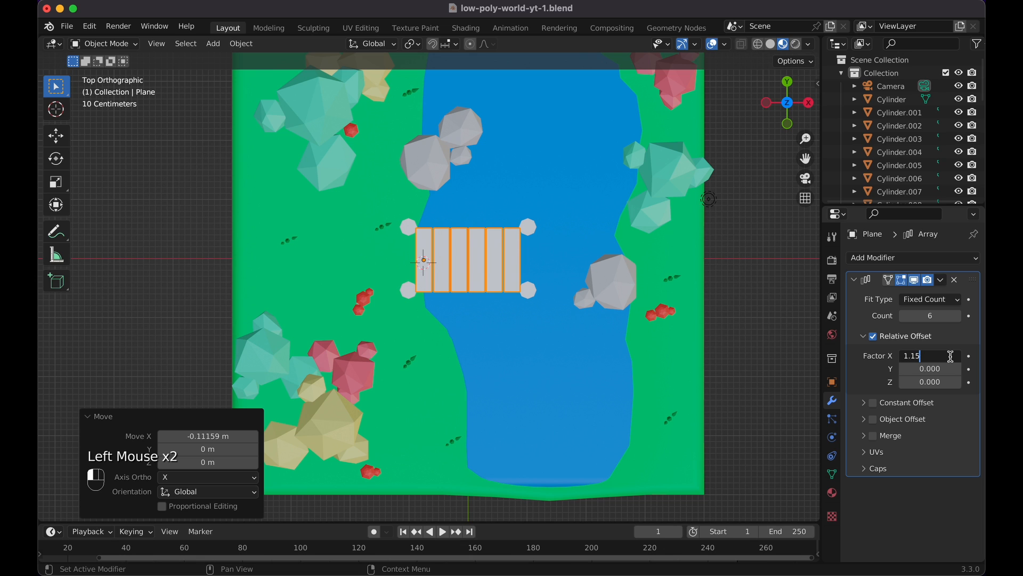
pyautogui.write('1.15')
pyautogui.press('Return')
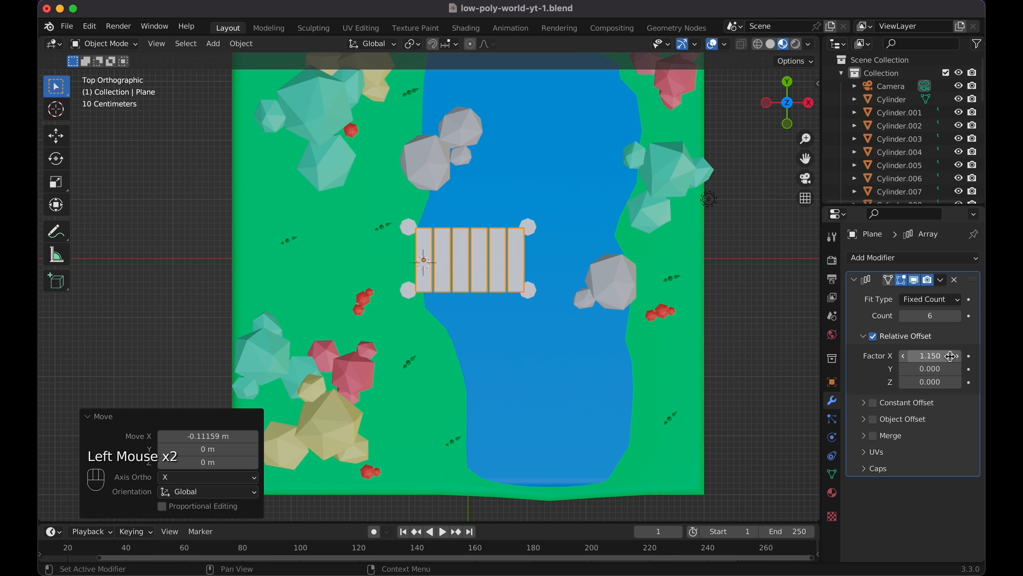
pyautogui.press('g')
pyautogui.press('x')
pyautogui.click(736, 232)
# Apply the Array modifier on the dock planks.
pyautogui.moveTo(788, 109); pyautogui.dragTo(788, 107)
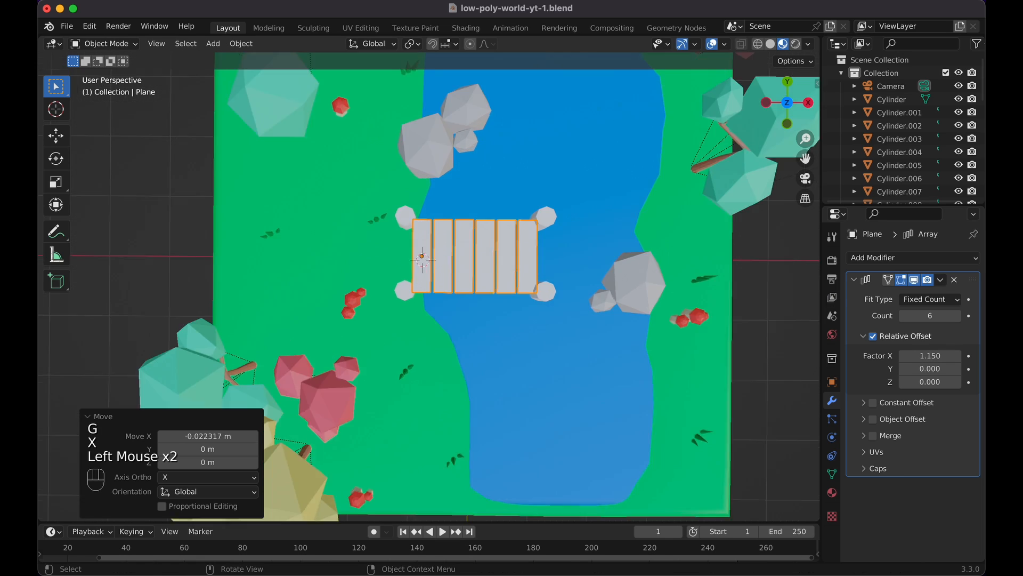
pyautogui.moveTo(733, 232); pyautogui.dragTo(687, 170, button='middle')
pyautogui.click(634, 77)
pyautogui.scroll(10, 633, 78)
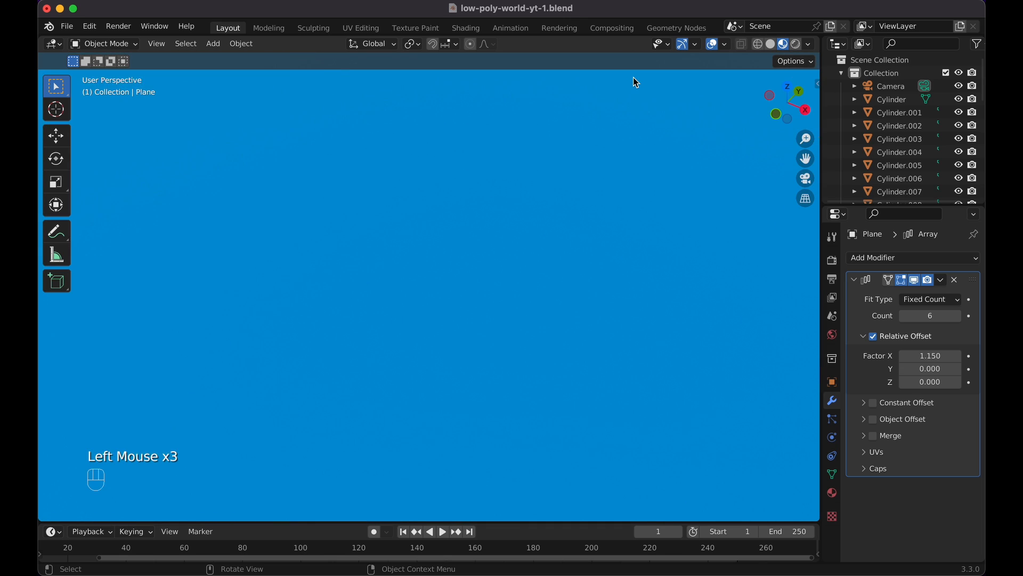
pyautogui.scroll(-10, 634, 78)
pyautogui.click(484, 204)
pyautogui.scroll(2, 484, 204)
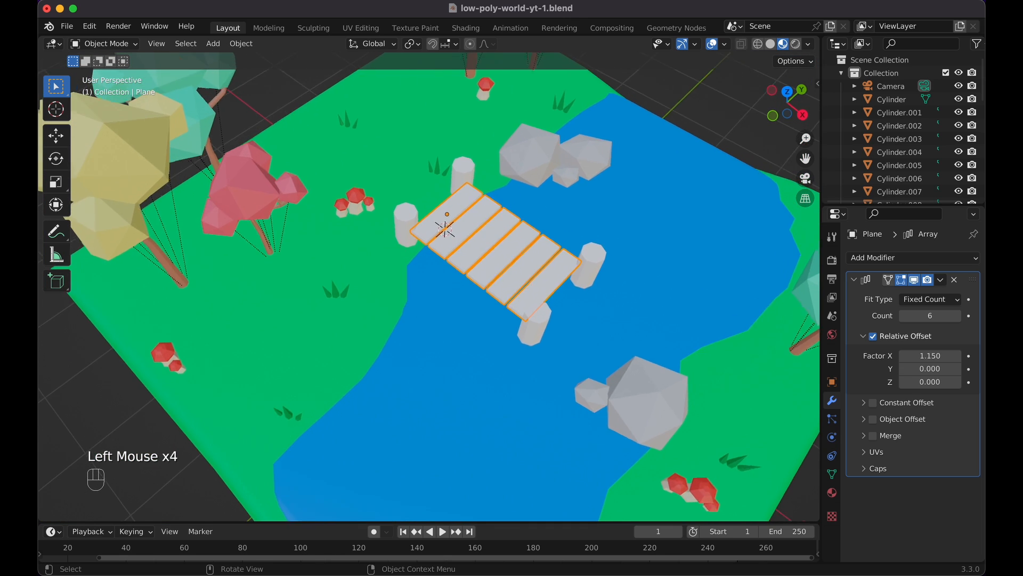
pyautogui.scroll(2, 486, 209)
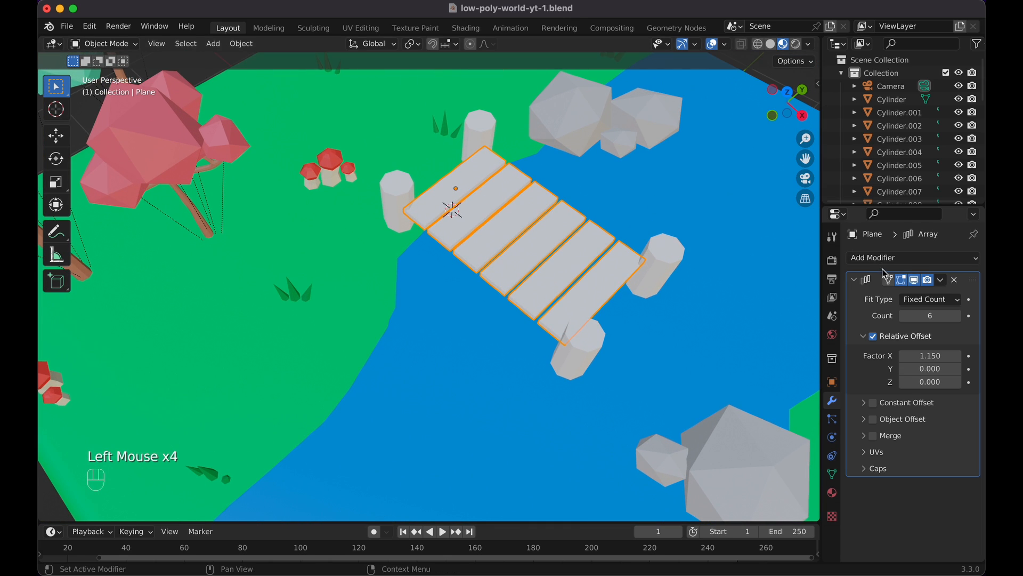
pyautogui.click(940, 279)
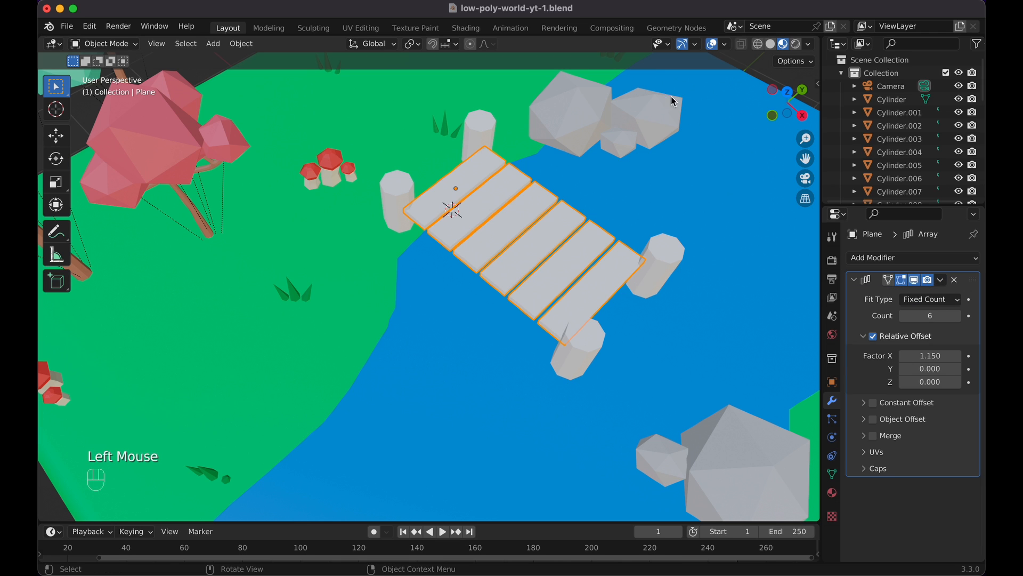
pyautogui.doubleClick(676, 197)
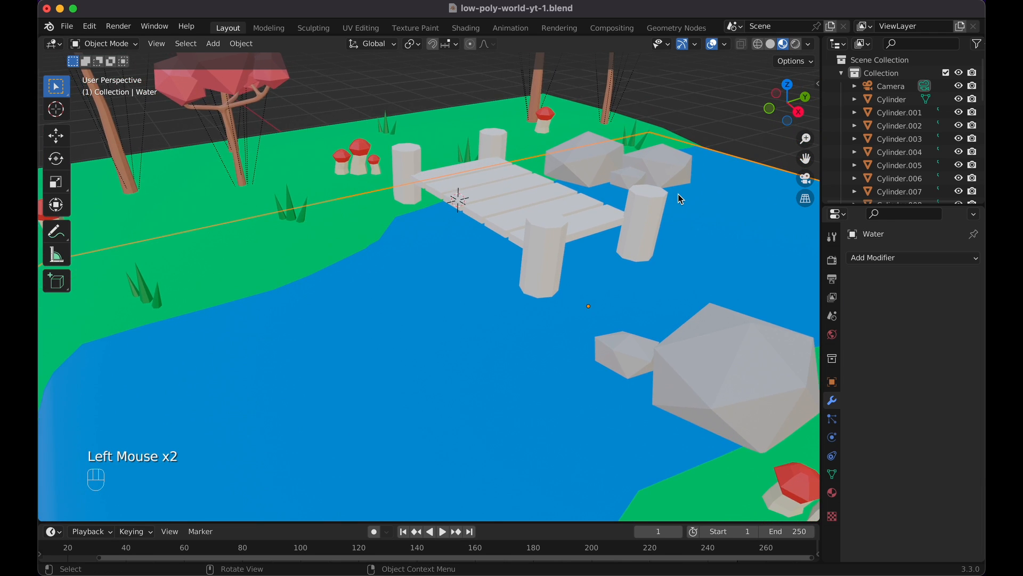
pyautogui.click(551, 237)
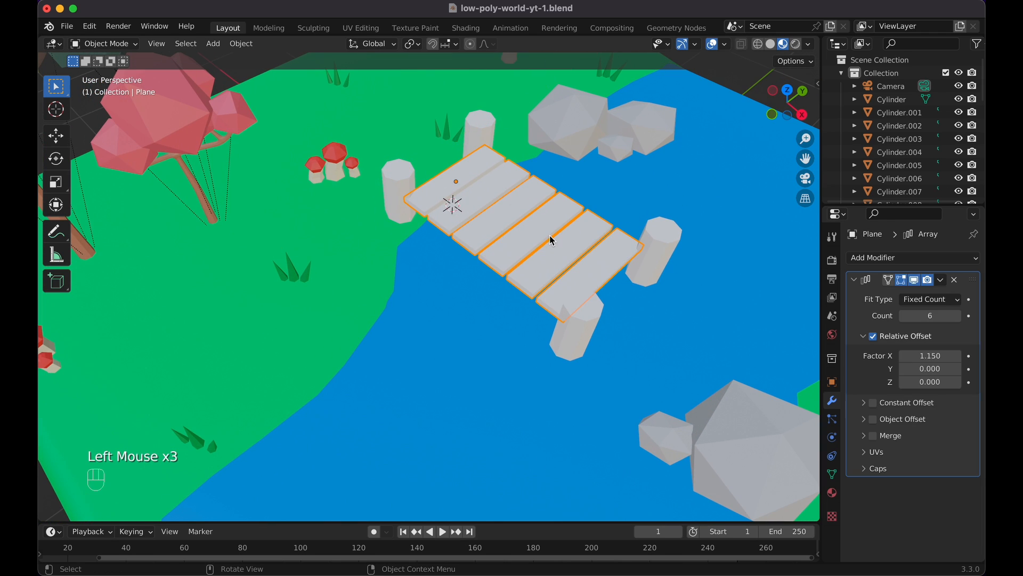
pyautogui.click(941, 280)
pyautogui.click(908, 301)
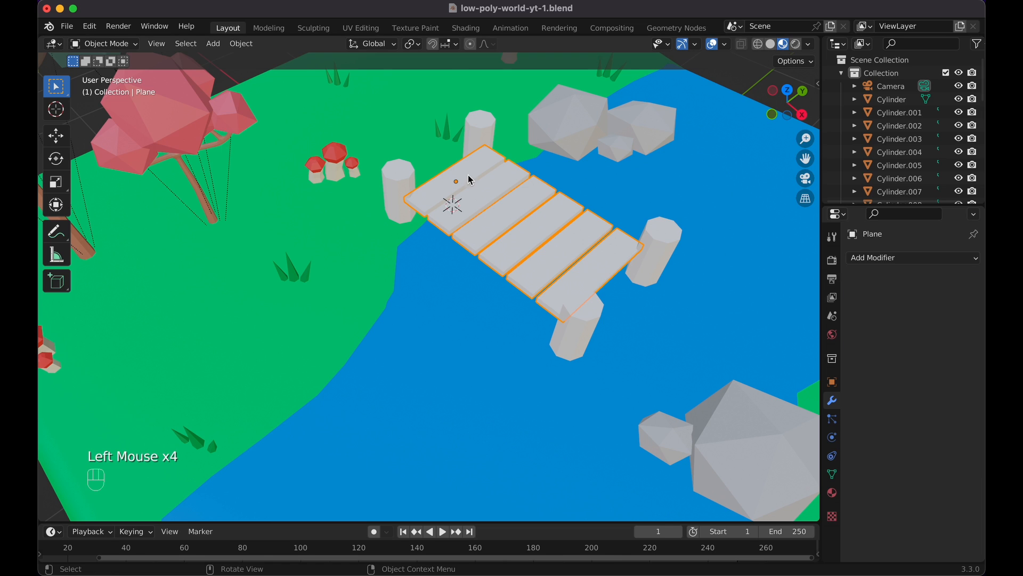
# Select the dock planks and enter Edit Mode on them.
pyautogui.click(480, 187)
pyautogui.click(481, 188)
pyautogui.press('Tab')
pyautogui.press('Tab')
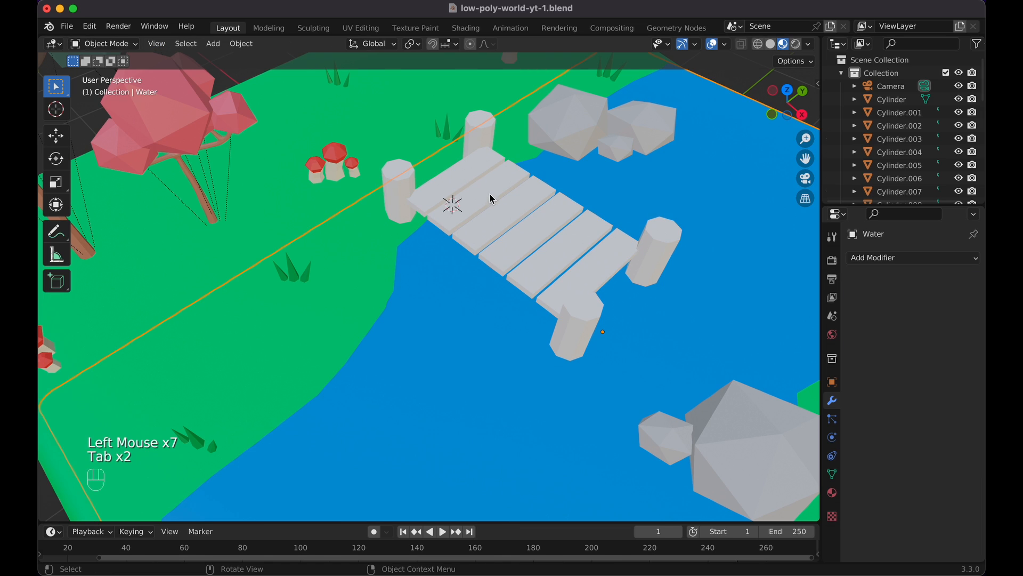
pyautogui.click(491, 190)
pyautogui.press('Tab')
# Select all linked geometry of the third plank from the shore and rotate it about 5° around Z.
pyautogui.click(522, 214)
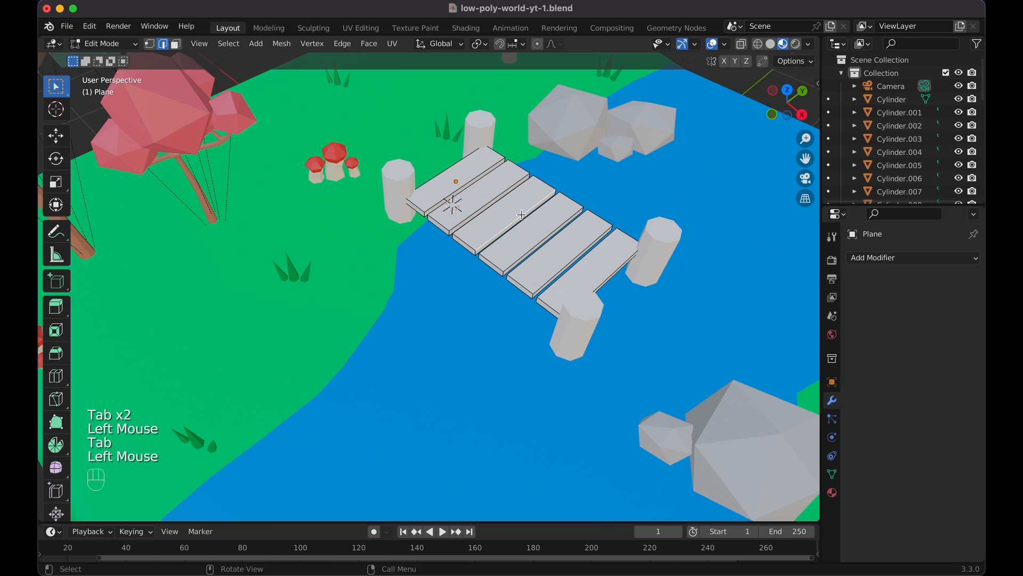
pyautogui.keyDown('super'); pyautogui.click(517, 210); pyautogui.keyUp('super')
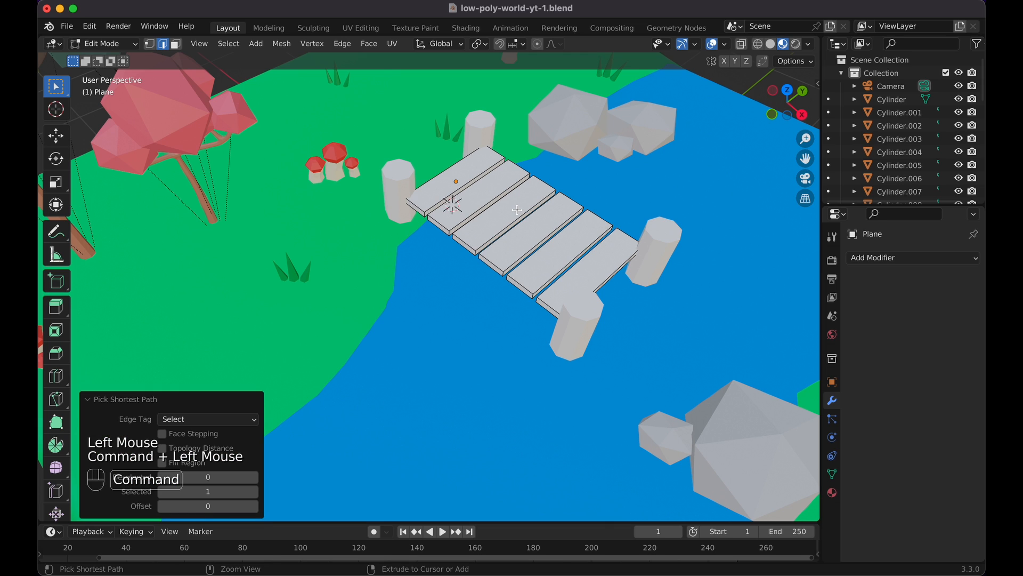
pyautogui.press('super+l')
pyautogui.click(517, 210)
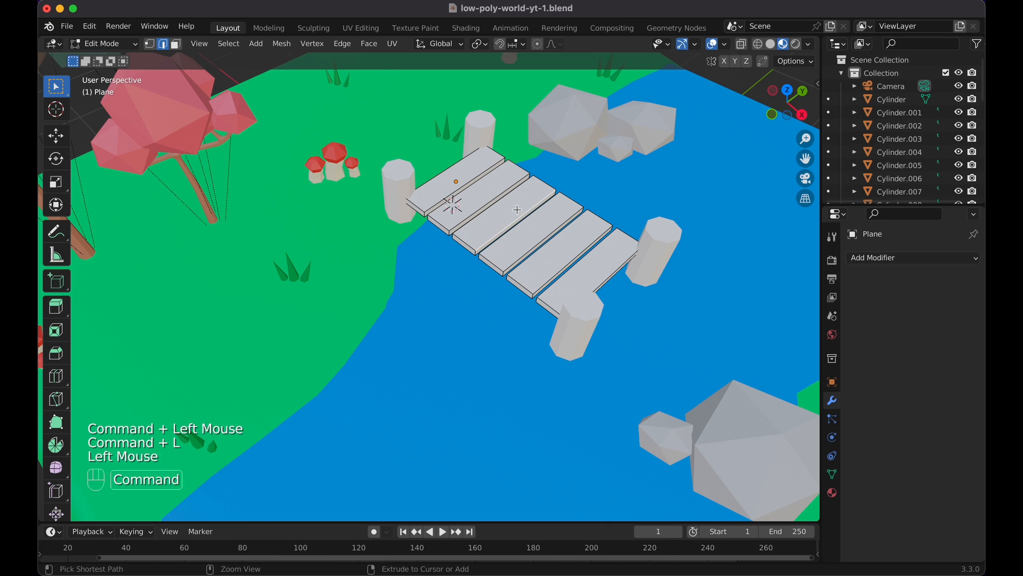
pyautogui.press('super+l')
pyautogui.moveTo(517, 210); pyautogui.dragTo(578, 200, button='middle')
pyautogui.press('r')
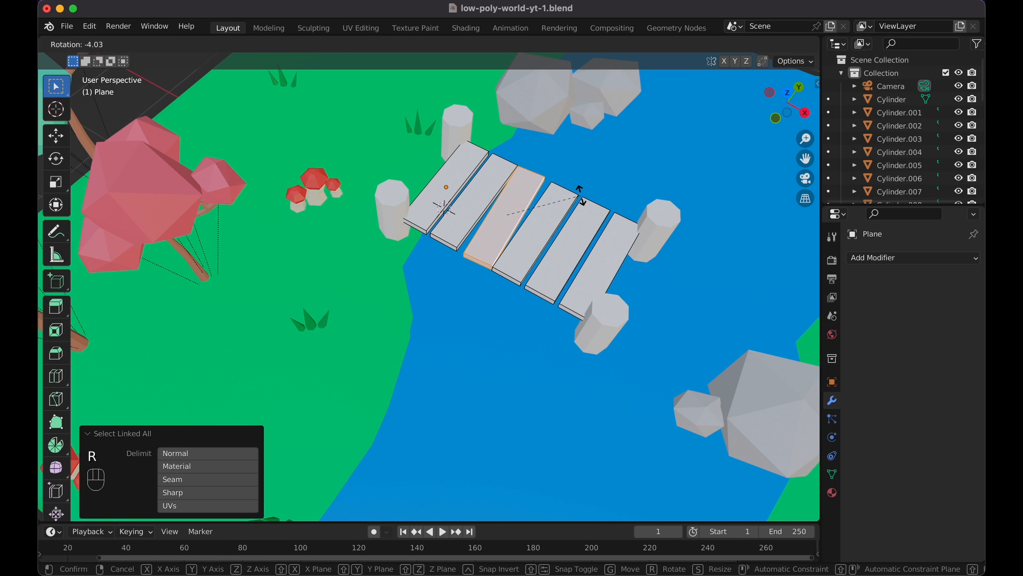
pyautogui.press('z')
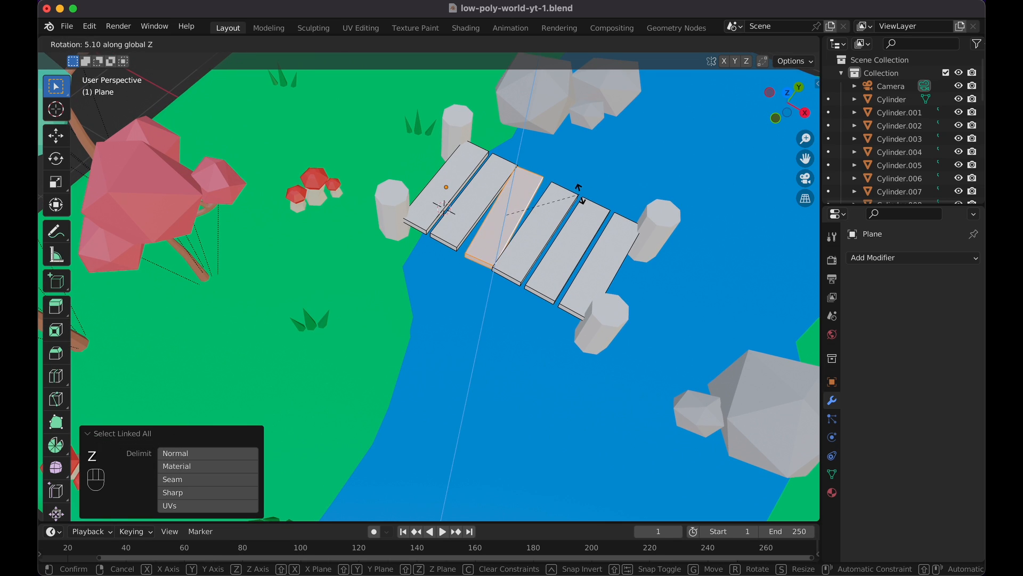
pyautogui.click(581, 194)
# Select the whole fifth plank from the shore, rotate it about 4.81° in the view plane, and return to Object Mode.
pyautogui.moveTo(580, 195); pyautogui.dragTo(596, 171, button='middle')
pyautogui.click(597, 132)
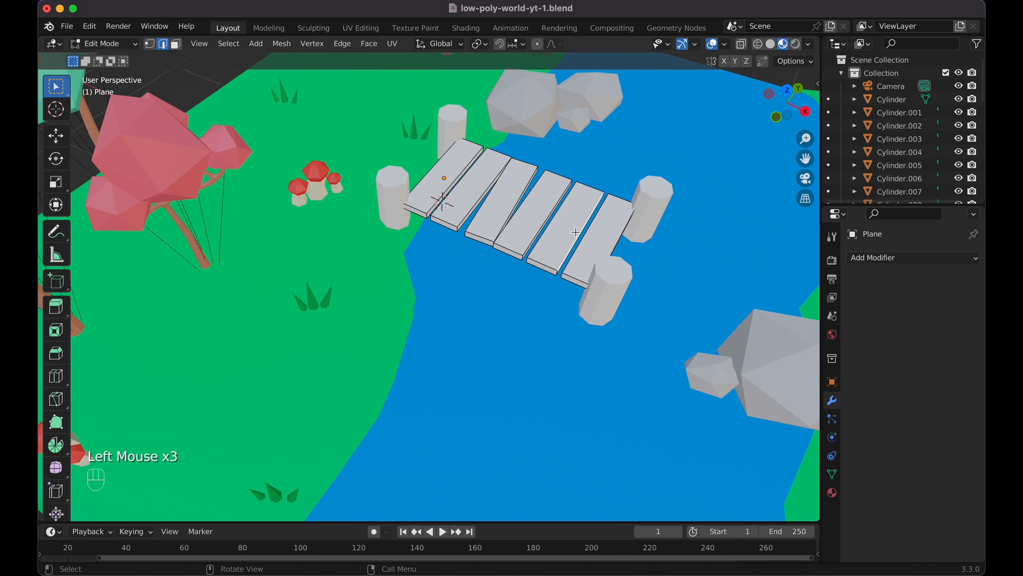
pyautogui.press('super+l')
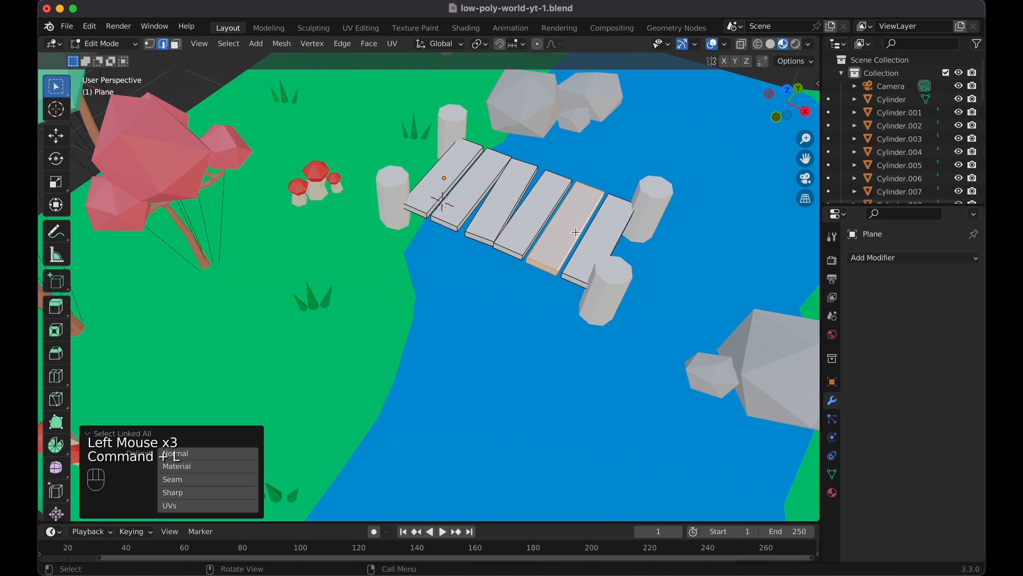
pyautogui.press('r')
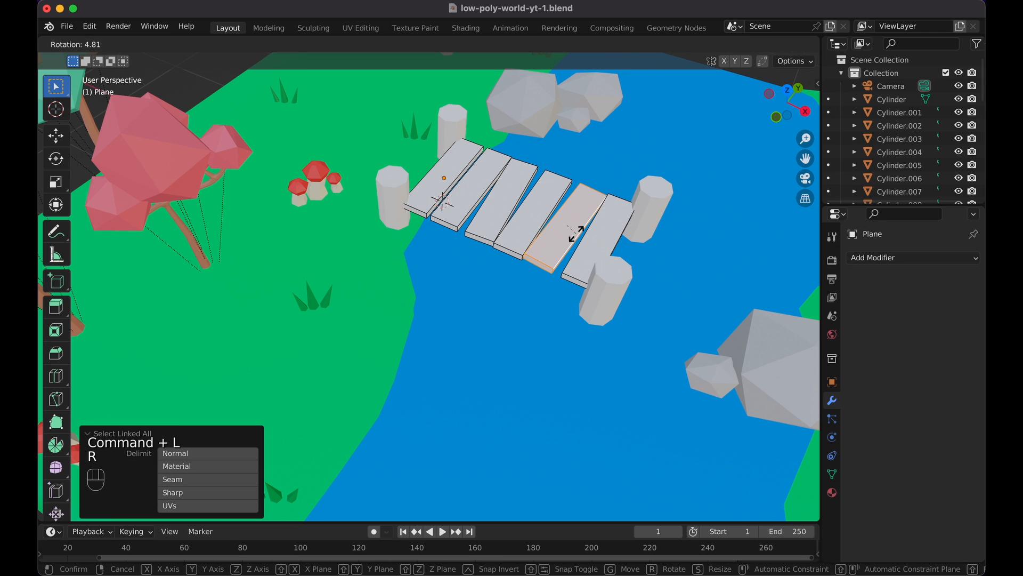
pyautogui.click(576, 234)
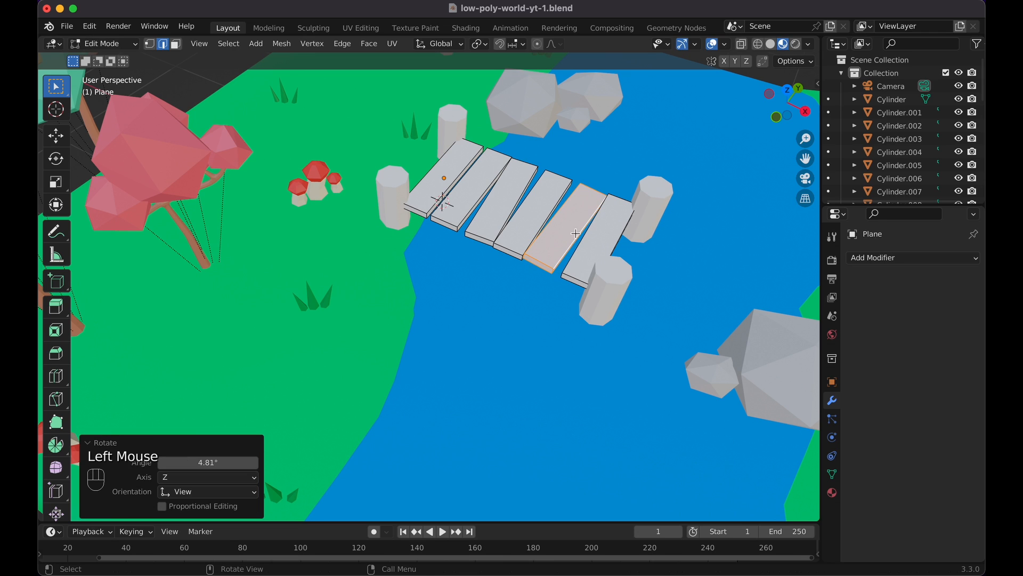
pyautogui.press('Tab')
# Create a new material named "Dock Poles" on the mirrored dock posts.
pyautogui.scroll(-5, 648, 154)
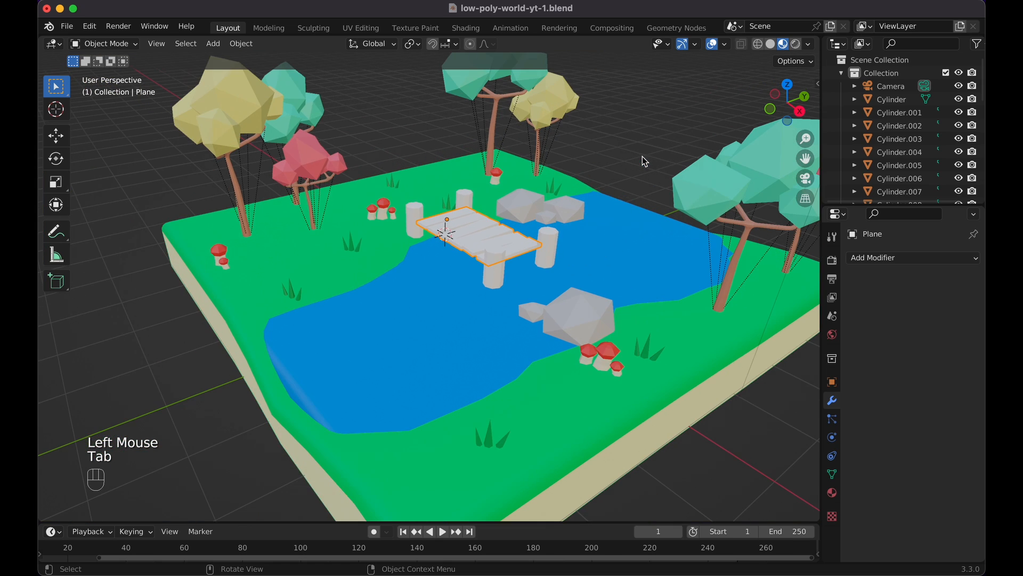
pyautogui.click(548, 261)
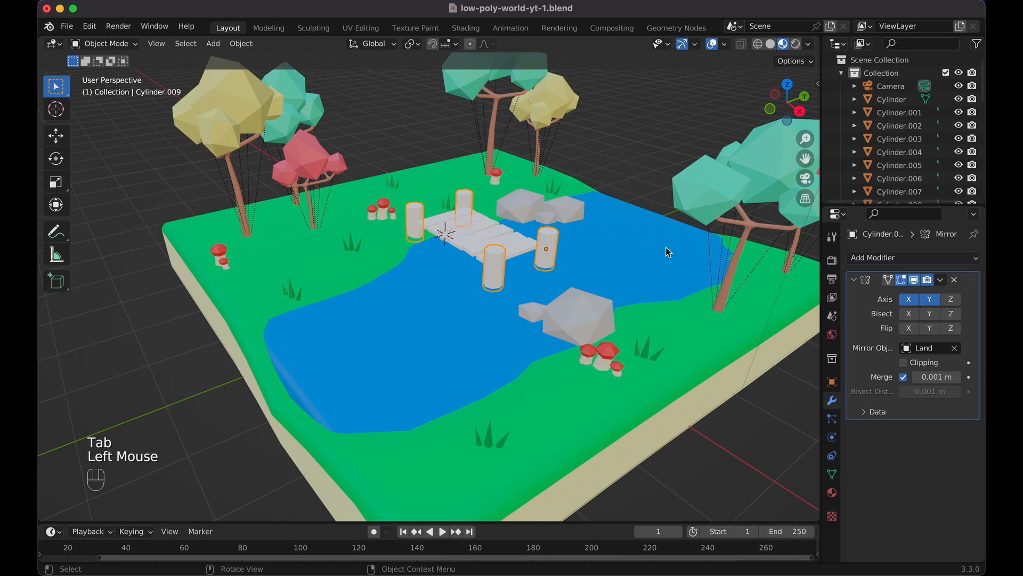
pyautogui.click(832, 493)
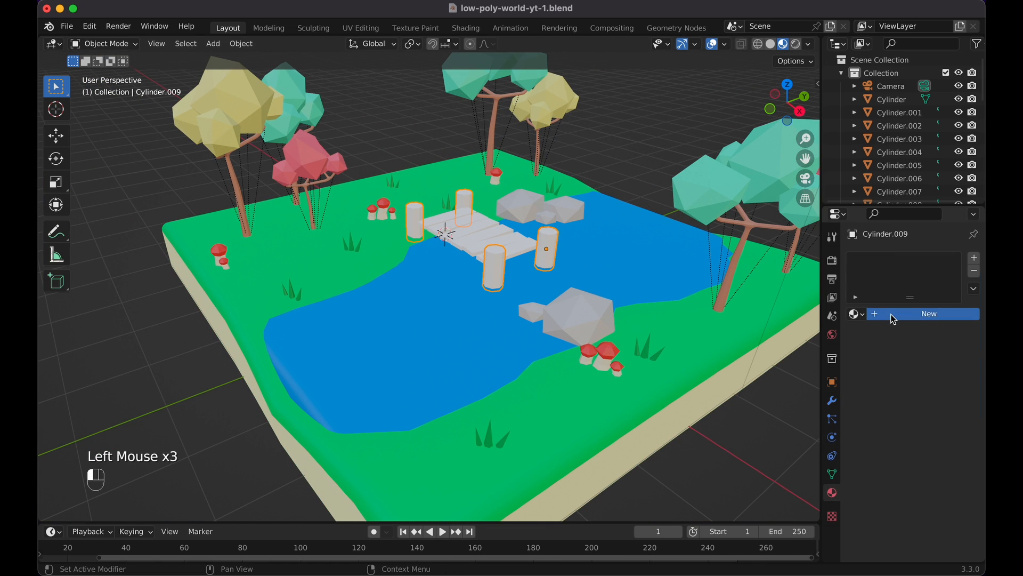
pyautogui.click(894, 318)
pyautogui.click(893, 314)
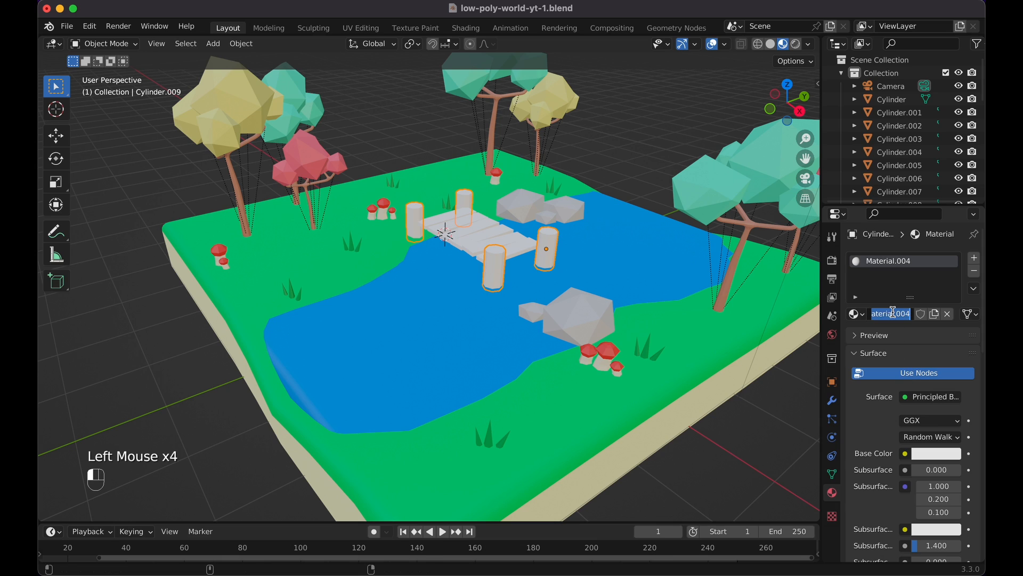
pyautogui.write('Dock Poles')
pyautogui.press('Return')
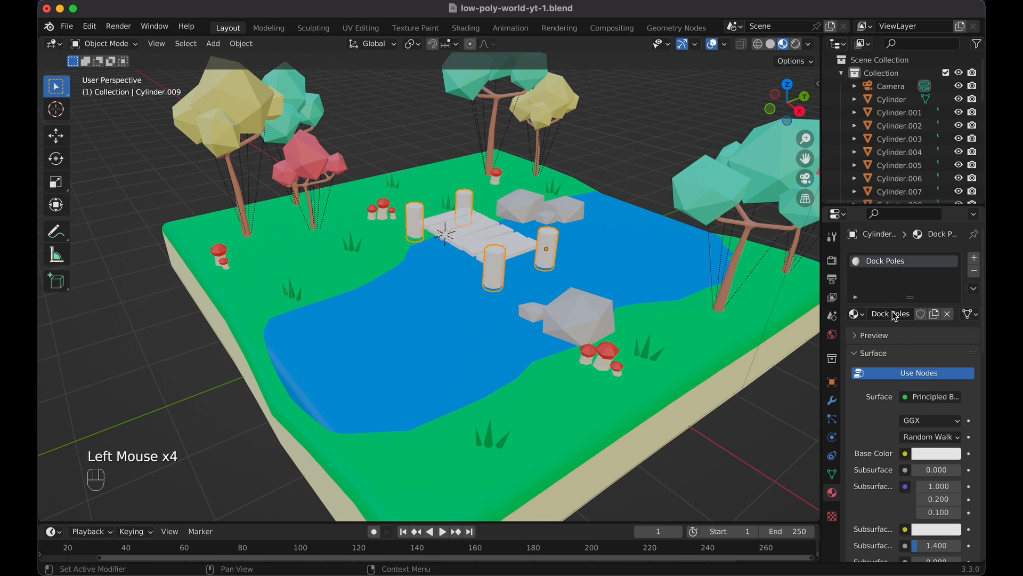
# Set the Dock Poles base color to a dark orange with about hue 0.032, saturation 0.905 and value 0.492.
pyautogui.click(921, 456)
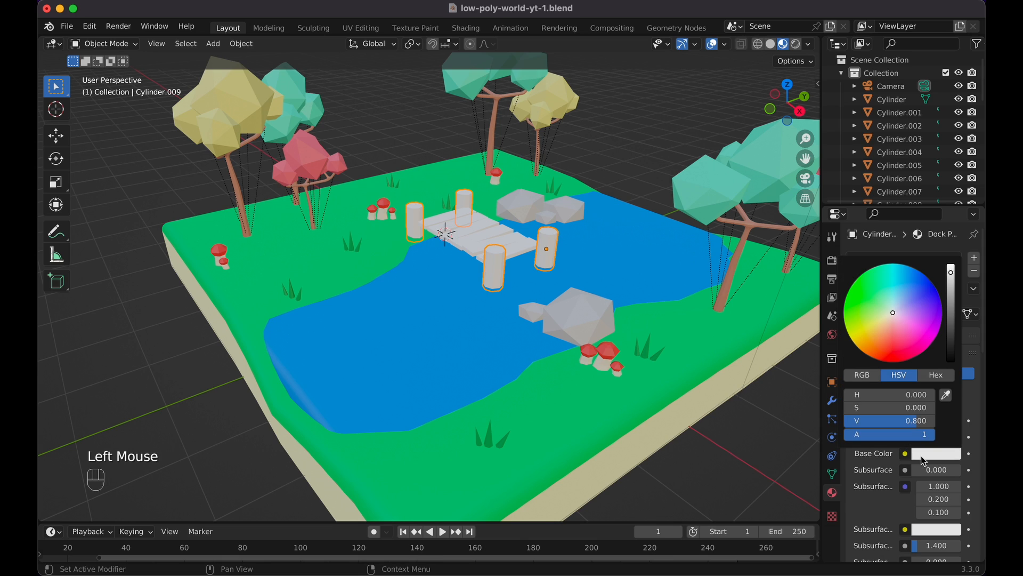
pyautogui.click(882, 344)
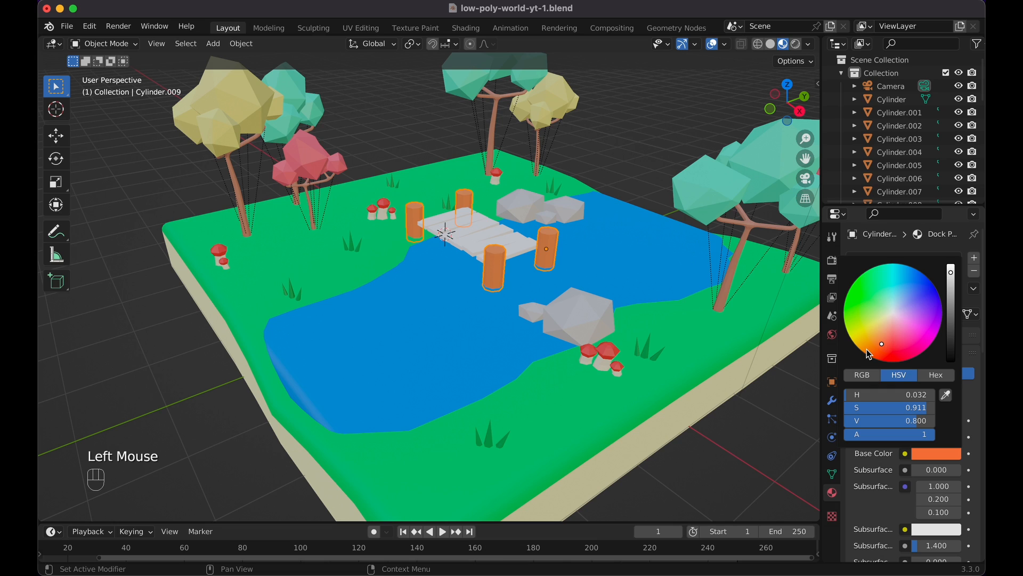
pyautogui.click(952, 297)
pyautogui.click(953, 290)
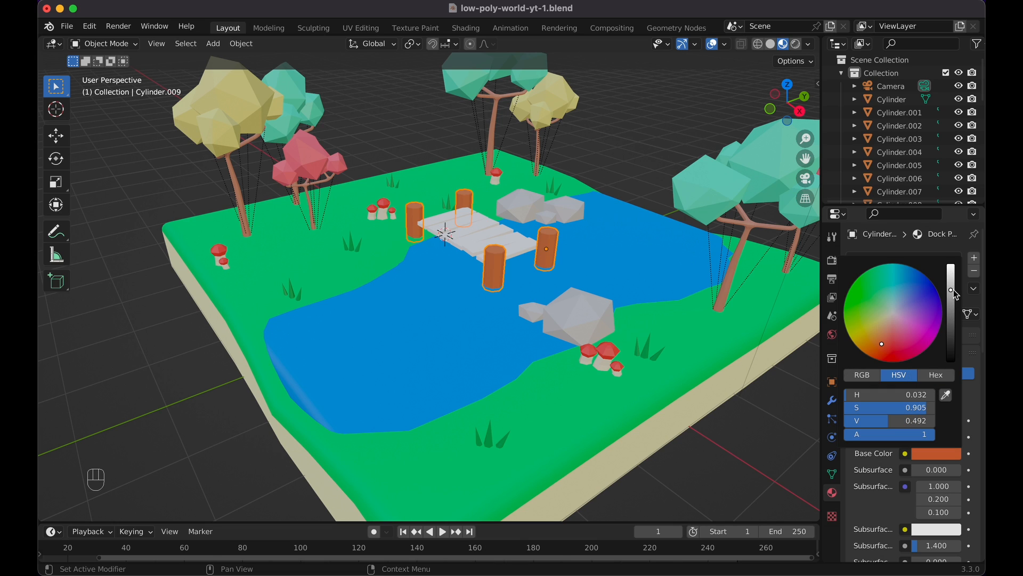
# Try the Dock Poles material on the dock planks and remove it from them again.
pyautogui.click(469, 213)
pyautogui.click(465, 217)
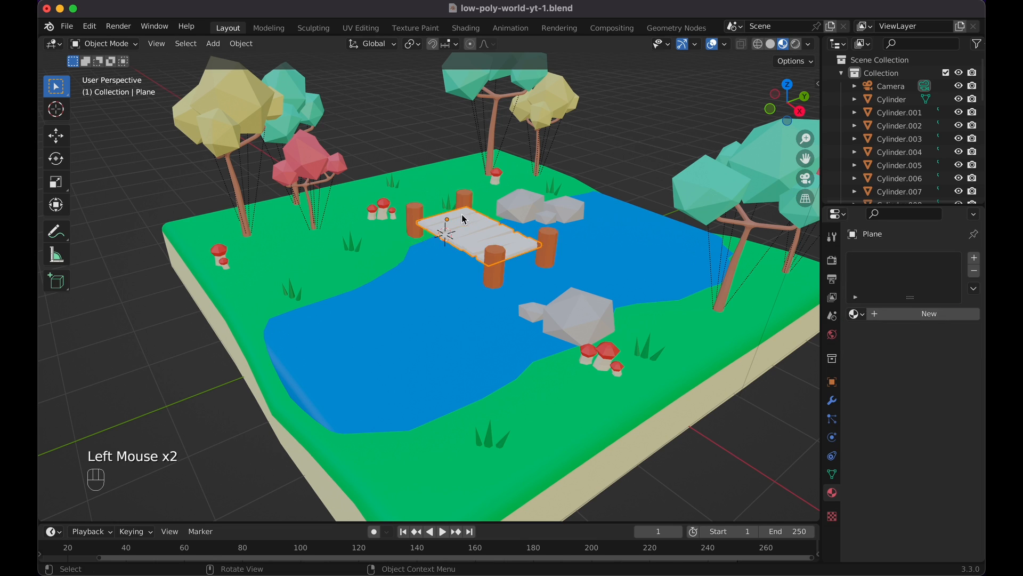
pyautogui.click(856, 314)
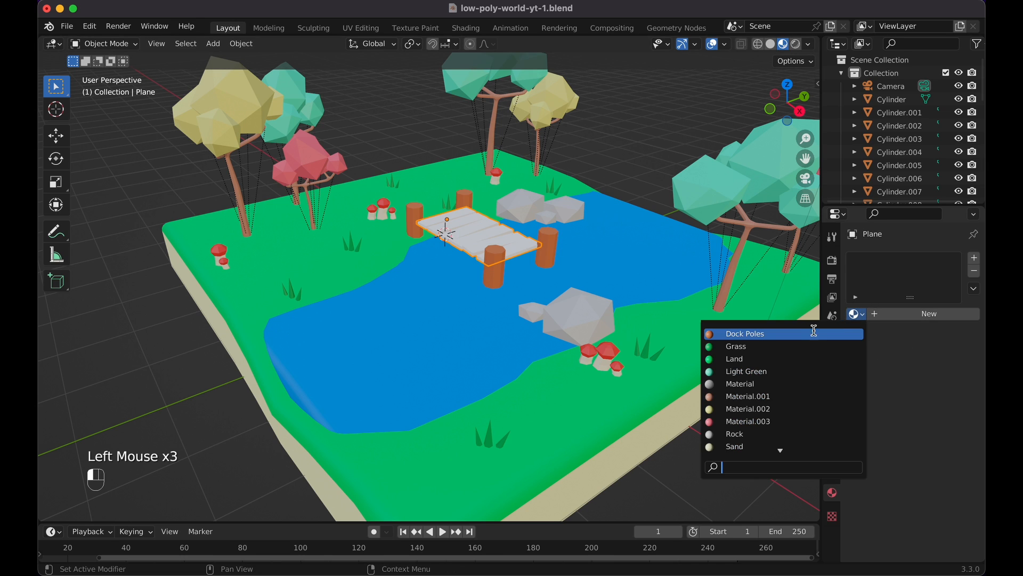
pyautogui.click(780, 334)
pyautogui.click(632, 140)
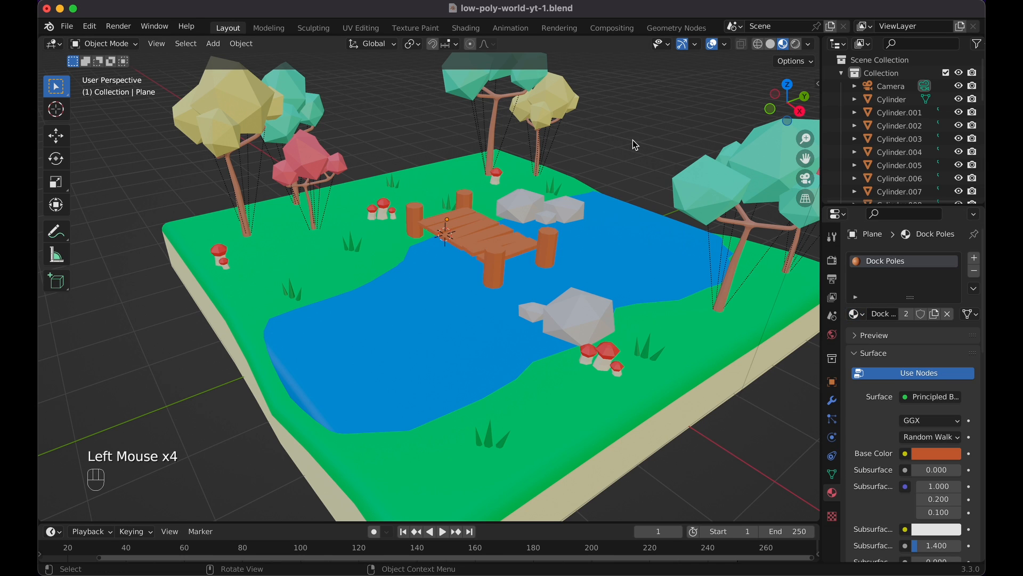
pyautogui.click(497, 240)
pyautogui.click(974, 271)
# Create a new material on the dock planks with an orange base color of about hue 0.057, saturation 0.898, value 0.800.
pyautogui.click(975, 257)
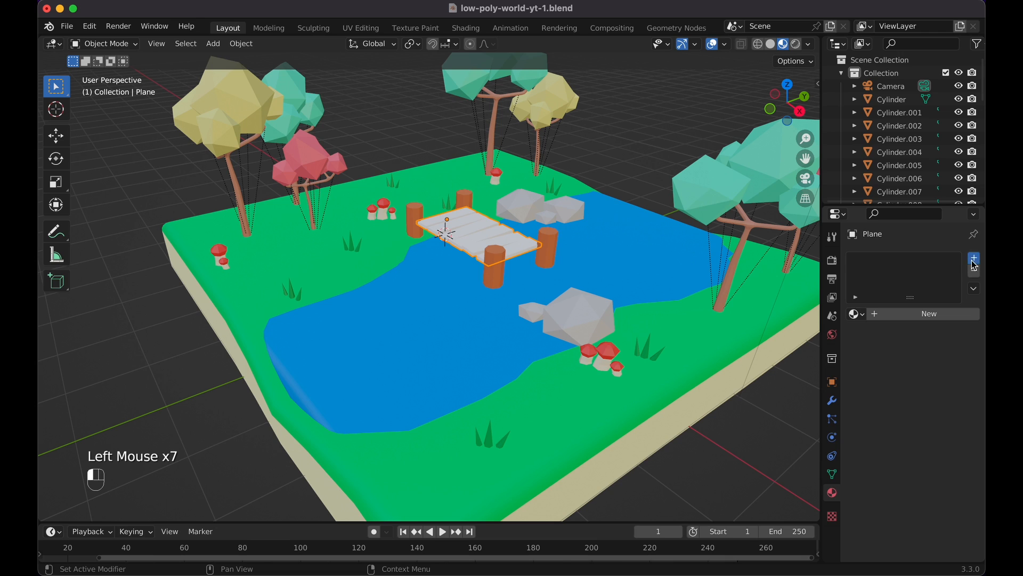
pyautogui.click(908, 314)
pyautogui.click(937, 454)
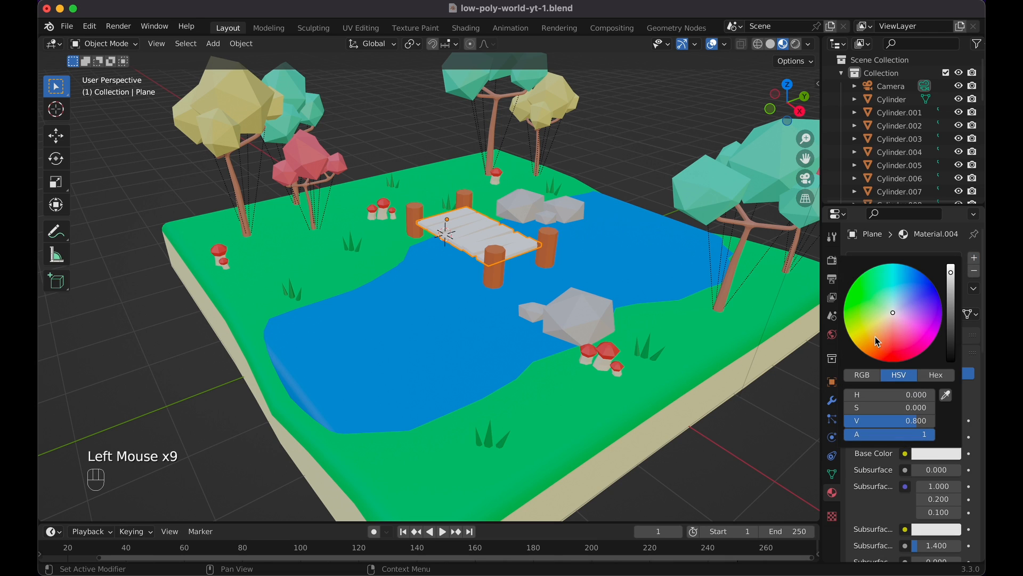
pyautogui.click(879, 341)
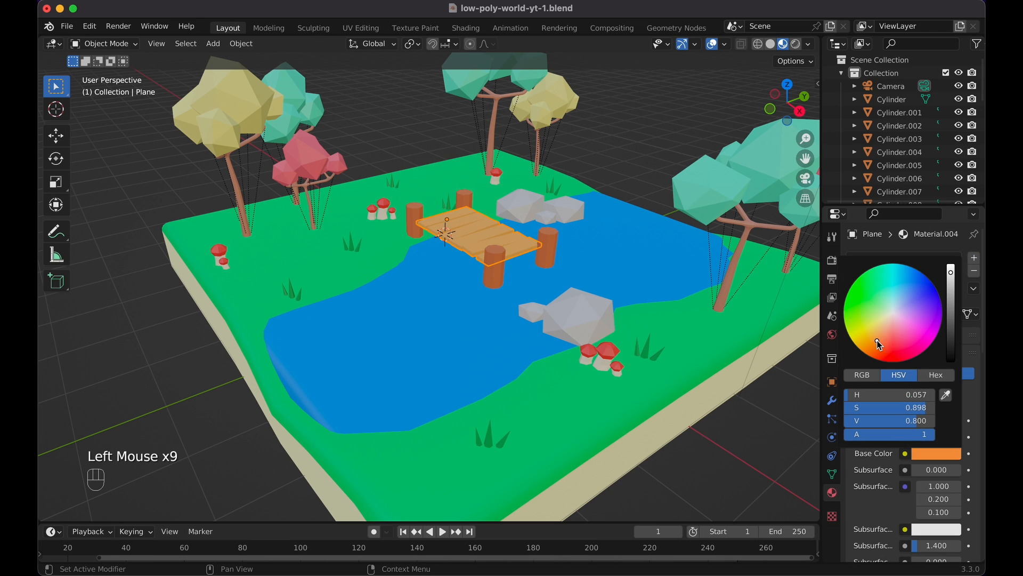
# Change the dock posts' base color to a light wood tone with about hue 0.086, saturation 0.790 and value 0.656.
pyautogui.click(510, 269)
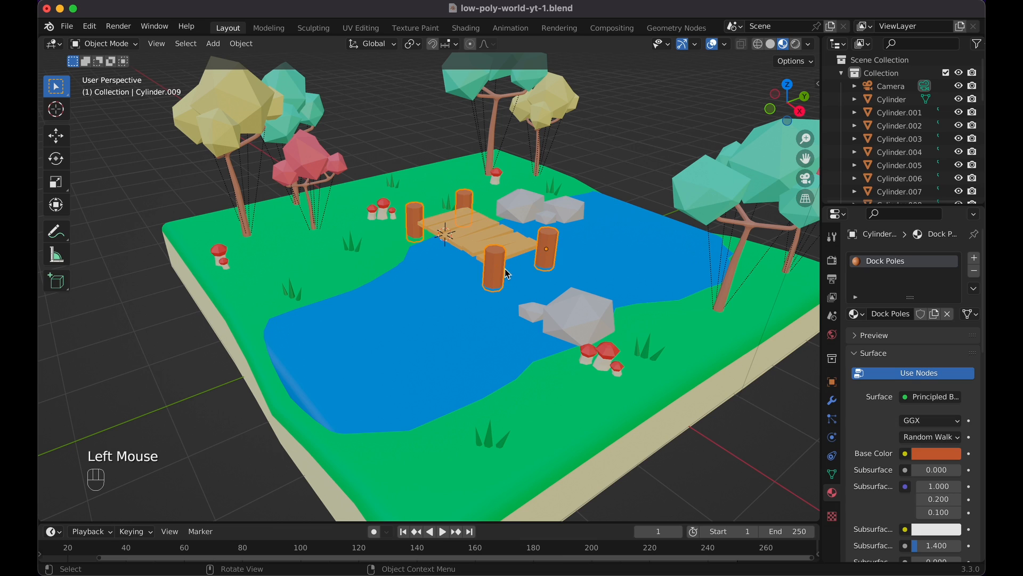
pyautogui.click(917, 457)
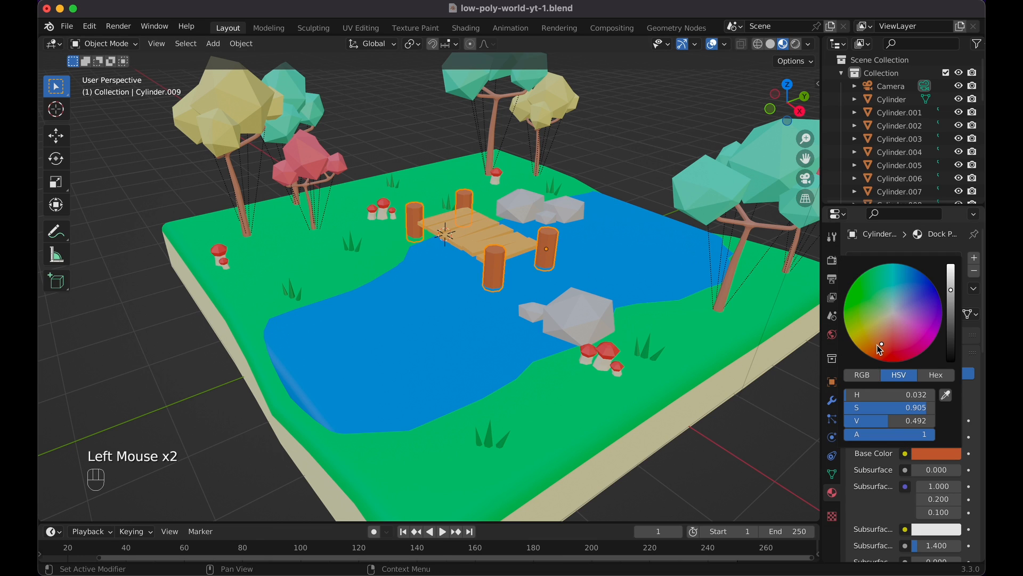
pyautogui.click(884, 335)
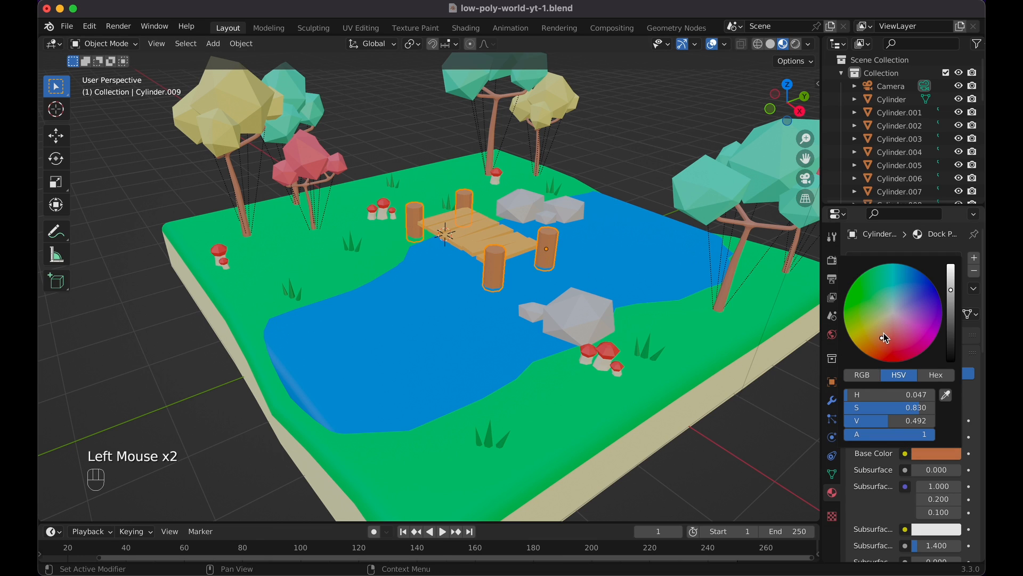
pyautogui.moveTo(884, 333); pyautogui.dragTo(878, 332)
pyautogui.click(928, 454)
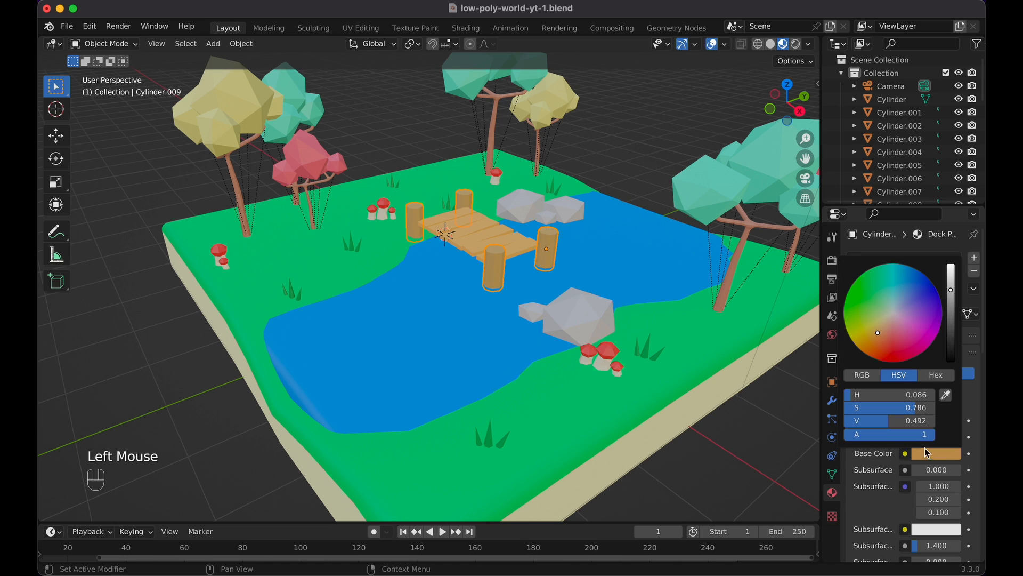
pyautogui.moveTo(951, 292); pyautogui.dragTo(952, 281)
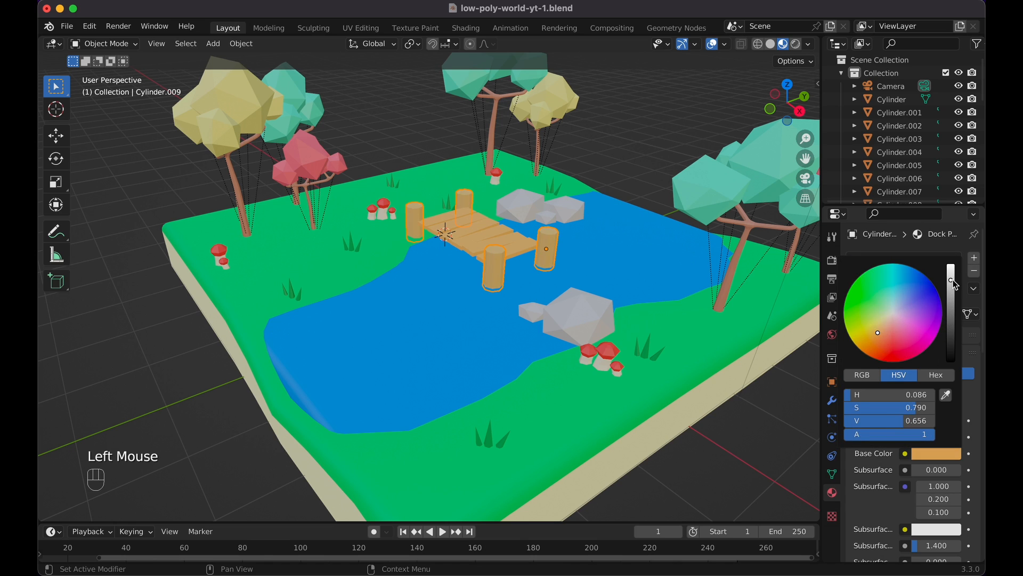
# Show the scene in rendered viewport shading and look at it through the camera.
pyautogui.click(631, 149)
pyautogui.click(798, 47)
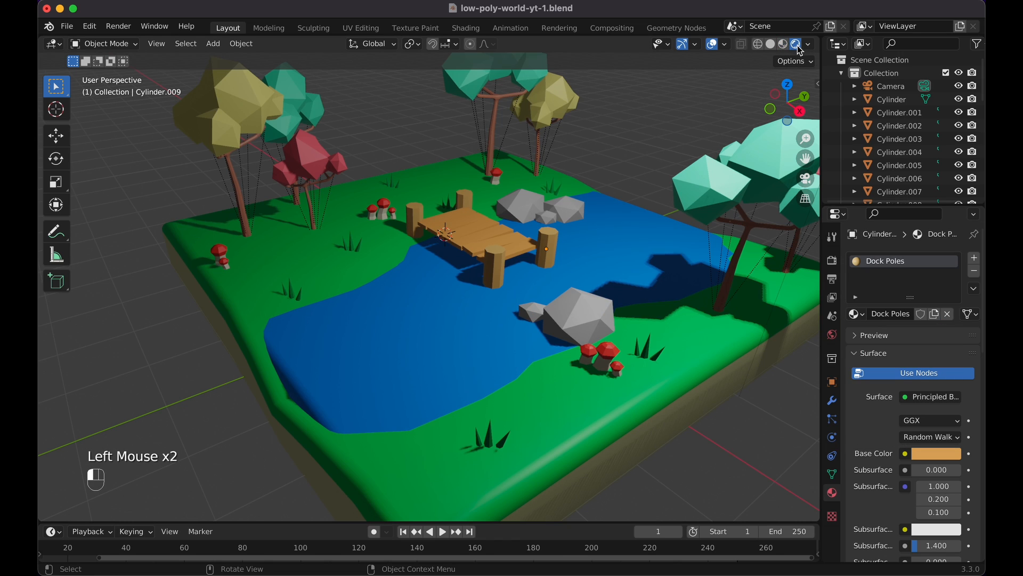
pyautogui.press('KP_0')
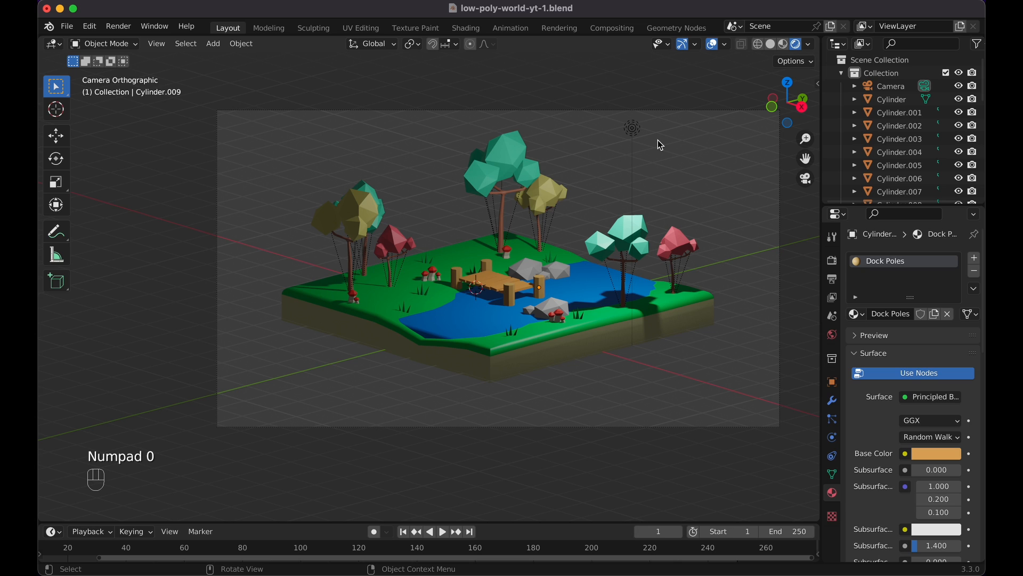
# Try the Cycles render engine on the scene and set the engine back to Eevee.
pyautogui.click(831, 261)
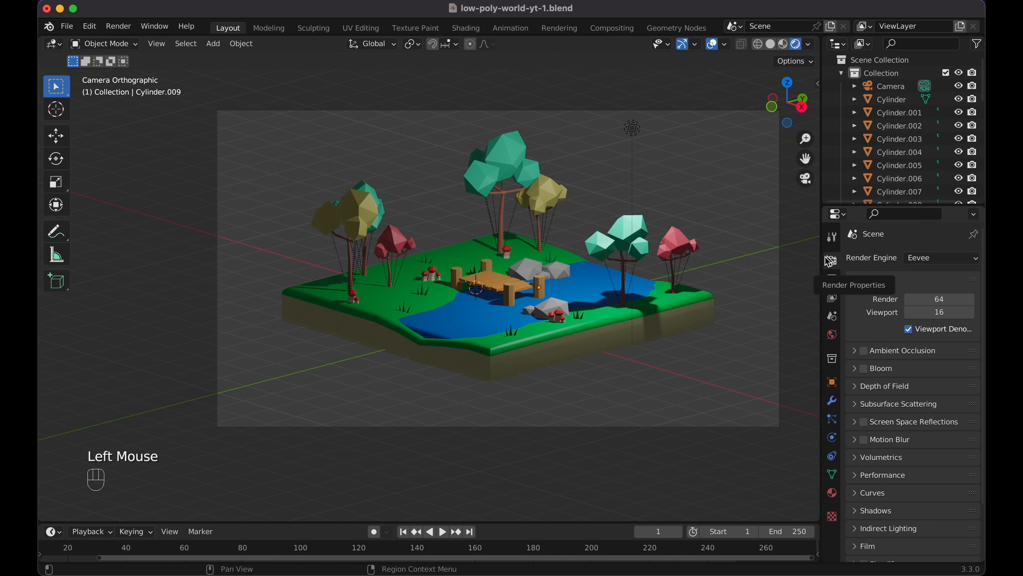
pyautogui.click(913, 259)
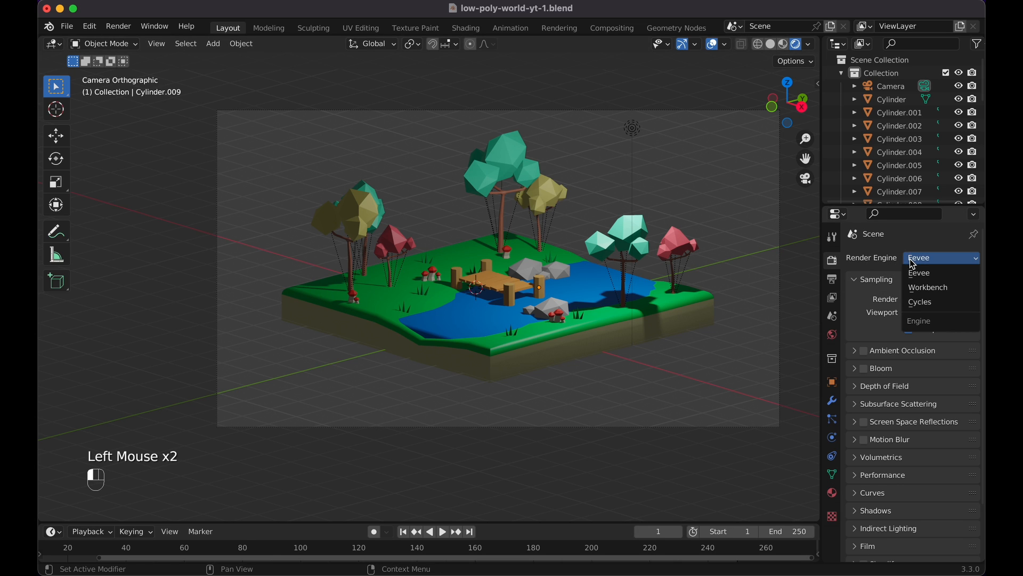
pyautogui.click(912, 302)
pyautogui.click(931, 257)
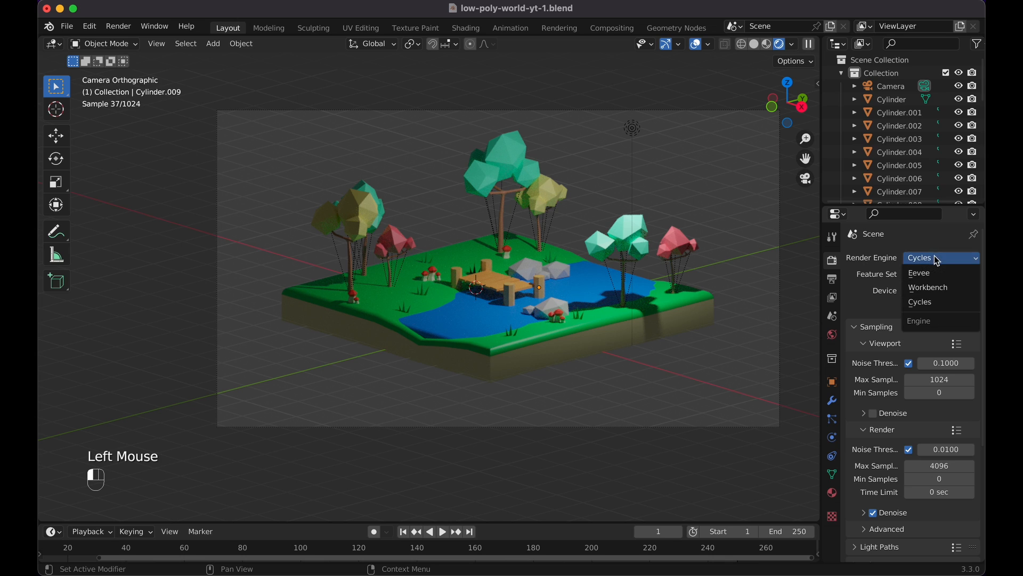
pyautogui.click(929, 261)
pyautogui.click(932, 262)
pyautogui.click(933, 274)
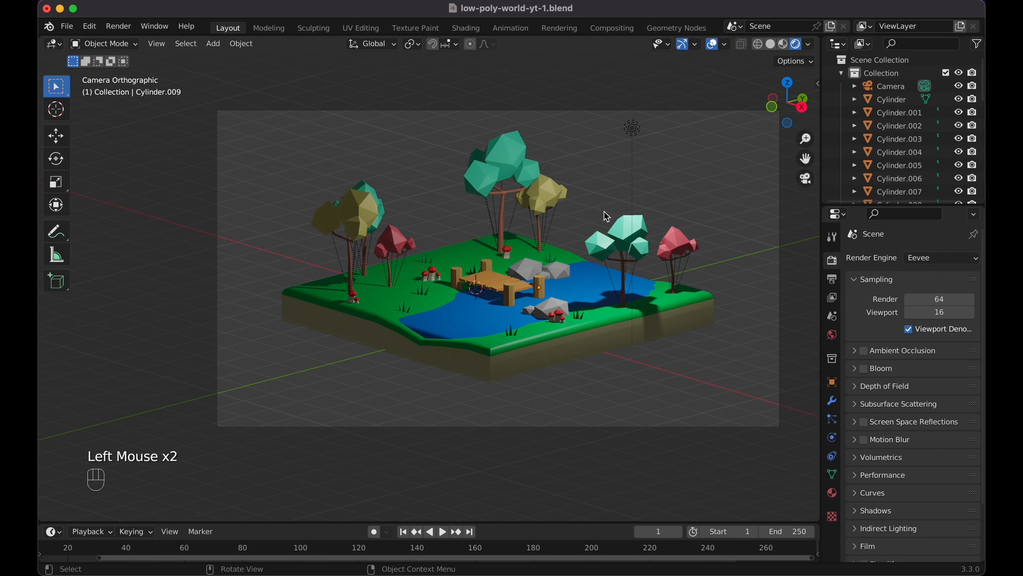
# Save the file and add an area light to the scene.
pyautogui.press('super+s')
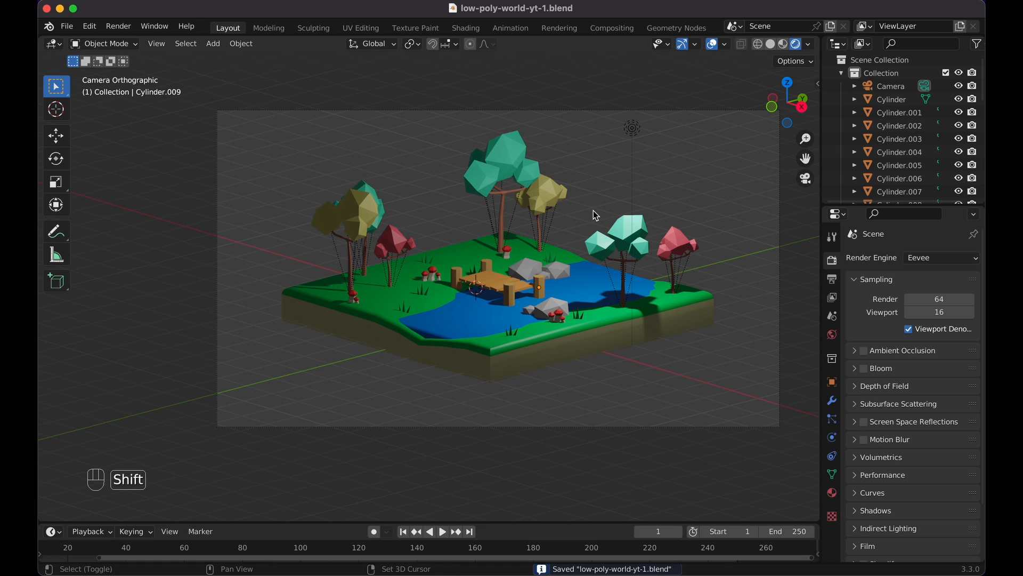
pyautogui.hotkey('shift', 'a')
pyautogui.moveTo(577, 374)
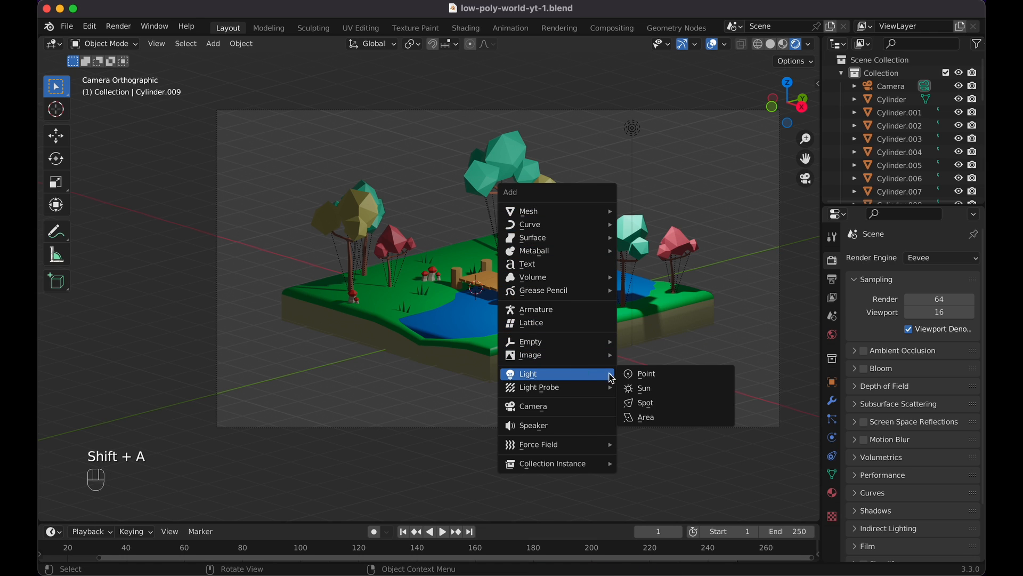
pyautogui.click(637, 418)
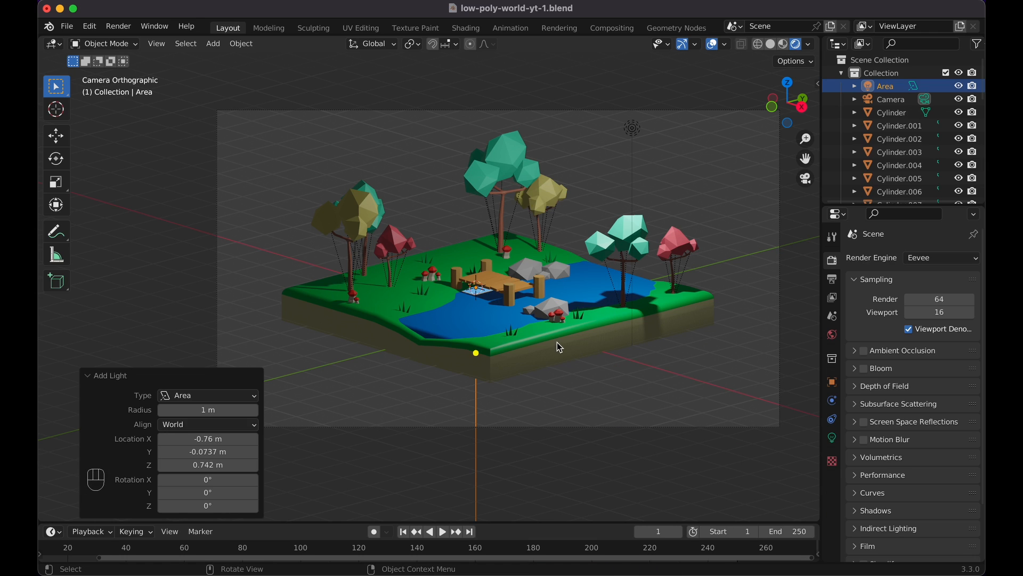
# Raise the area light about 5.12 m along Z and scale it up by about 6.75.
pyautogui.press('g')
pyautogui.press('z')
pyautogui.click(558, 151)
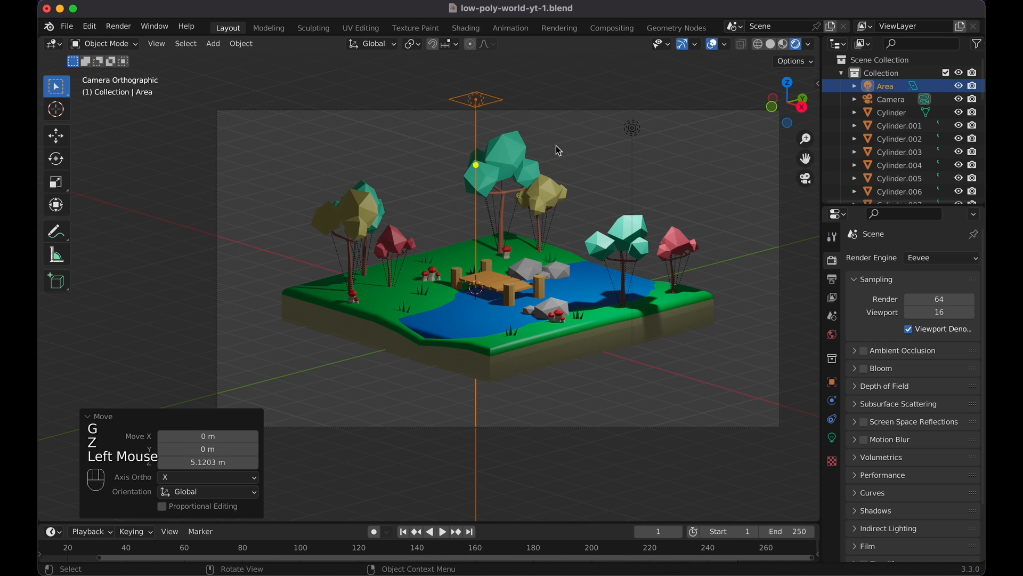
pyautogui.press('s')
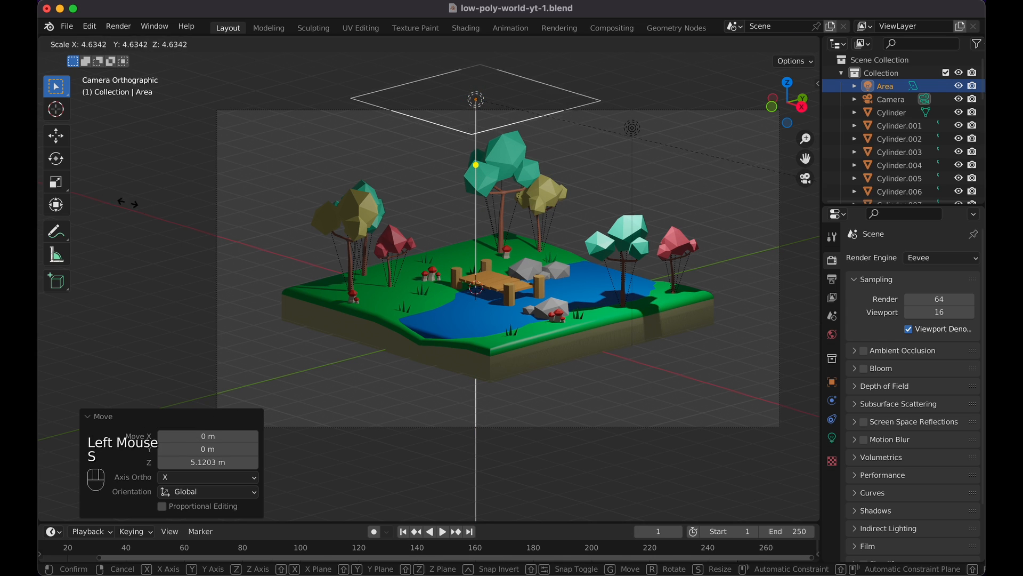
pyautogui.click(307, 277)
# Set the area light's power to 1000 W.
pyautogui.click(832, 437)
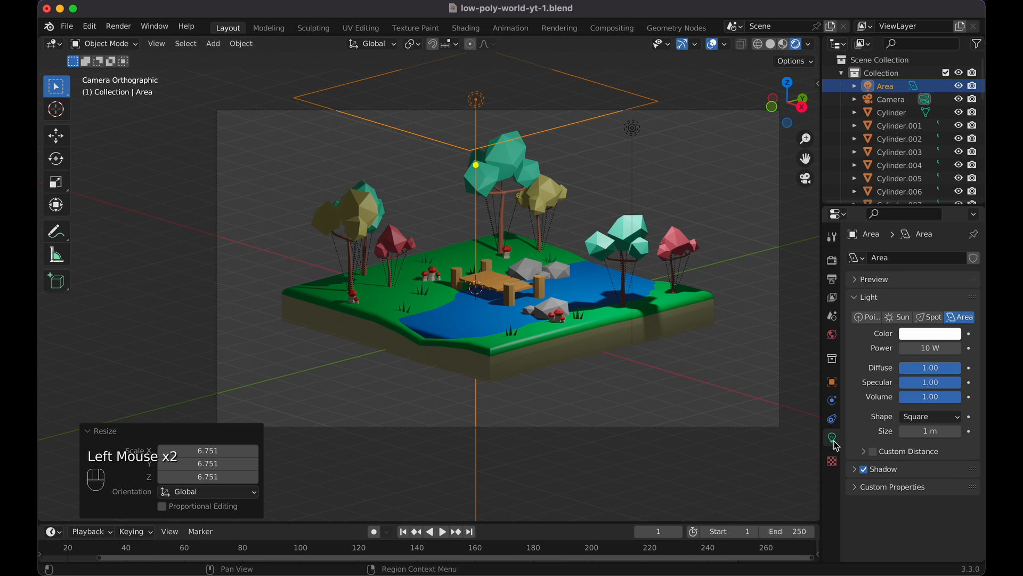
pyautogui.click(924, 348)
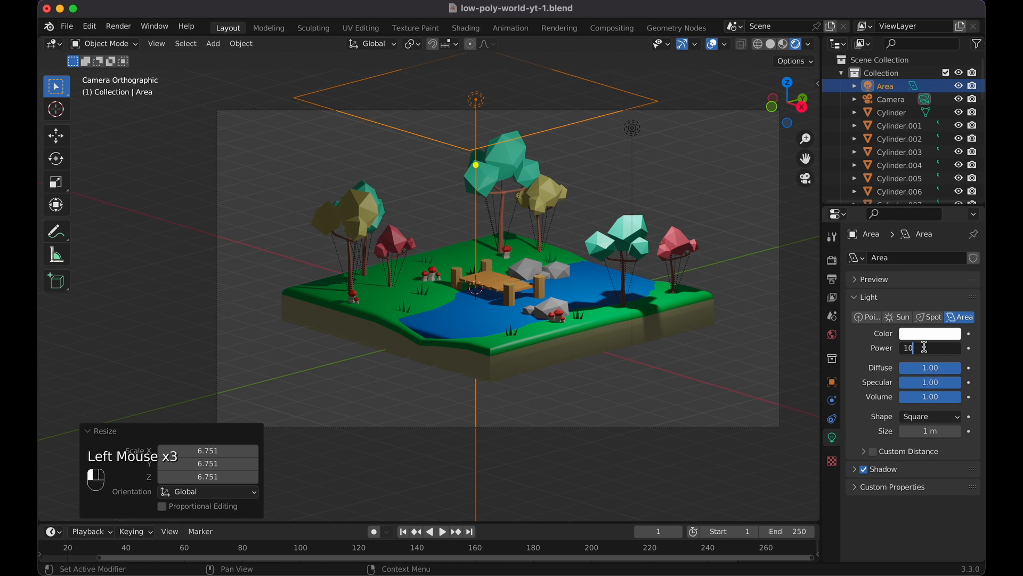
pyautogui.write('00')
pyautogui.press('Return')
# Move the area light about -6.83 m along Y and raise it about 2.54 m along Z.
pyautogui.scroll(-2, 564, 246)
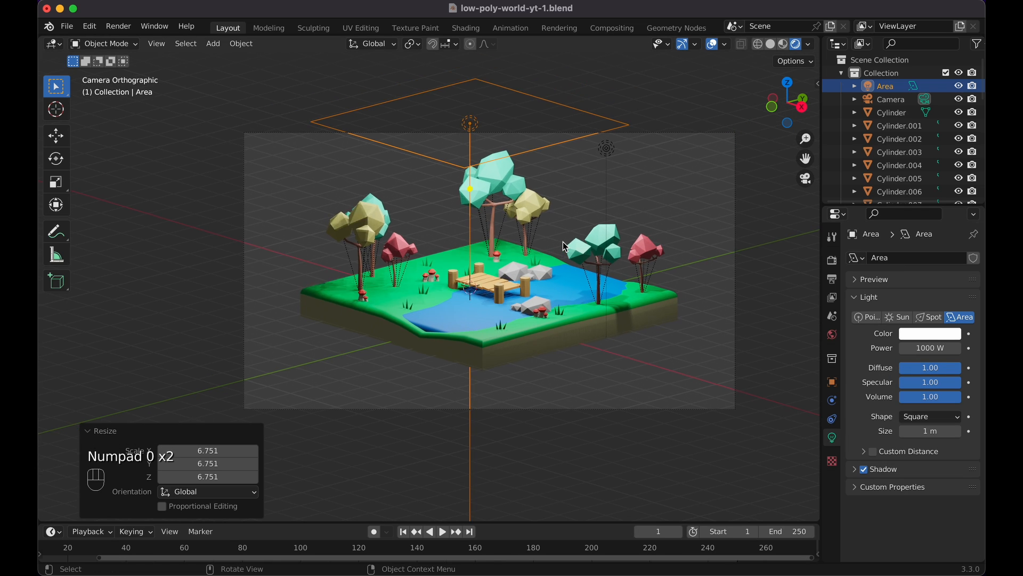
pyautogui.scroll(-1, 563, 243)
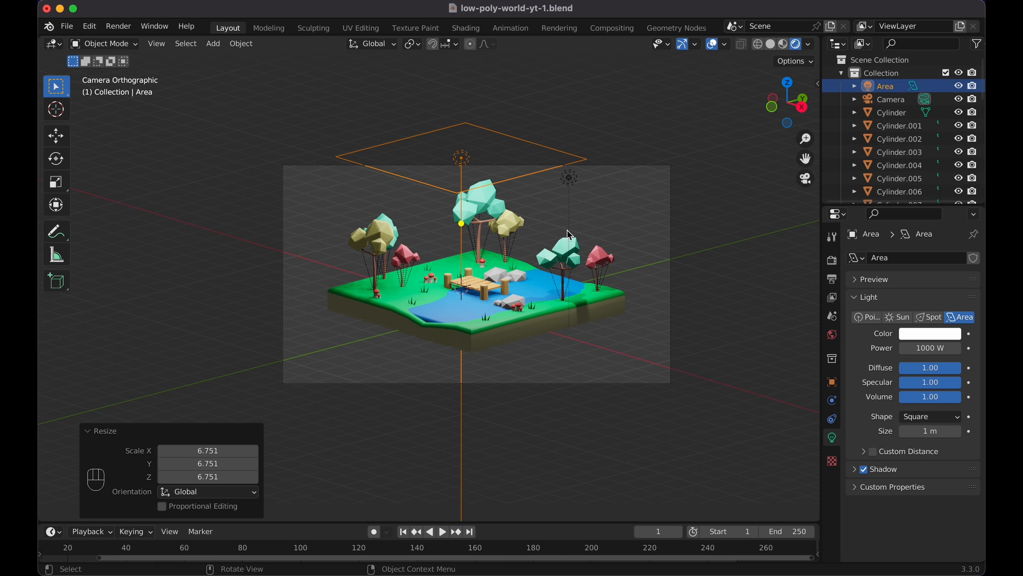
pyautogui.press('g')
pyautogui.press('y')
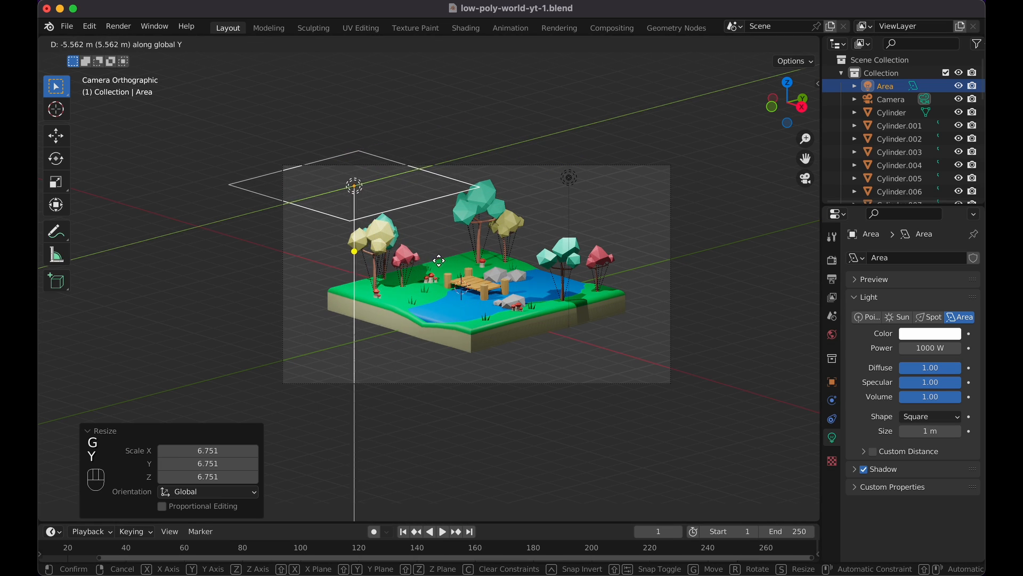
pyautogui.click(415, 267)
pyautogui.press('g')
pyautogui.press('z')
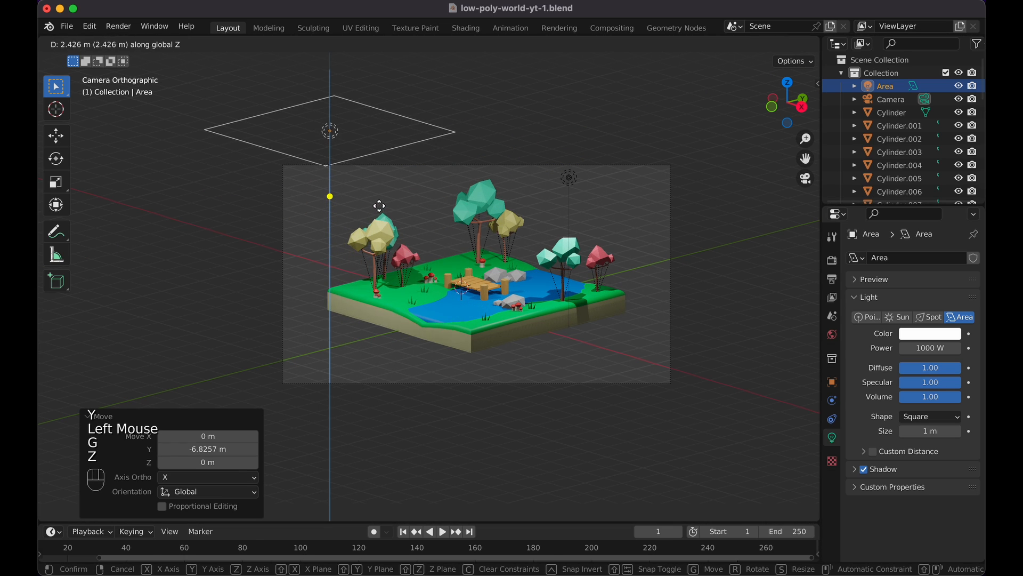
pyautogui.click(379, 205)
# Rotate the area light about -68.5° around the global Y axis and view the scene from the top.
pyautogui.press('r')
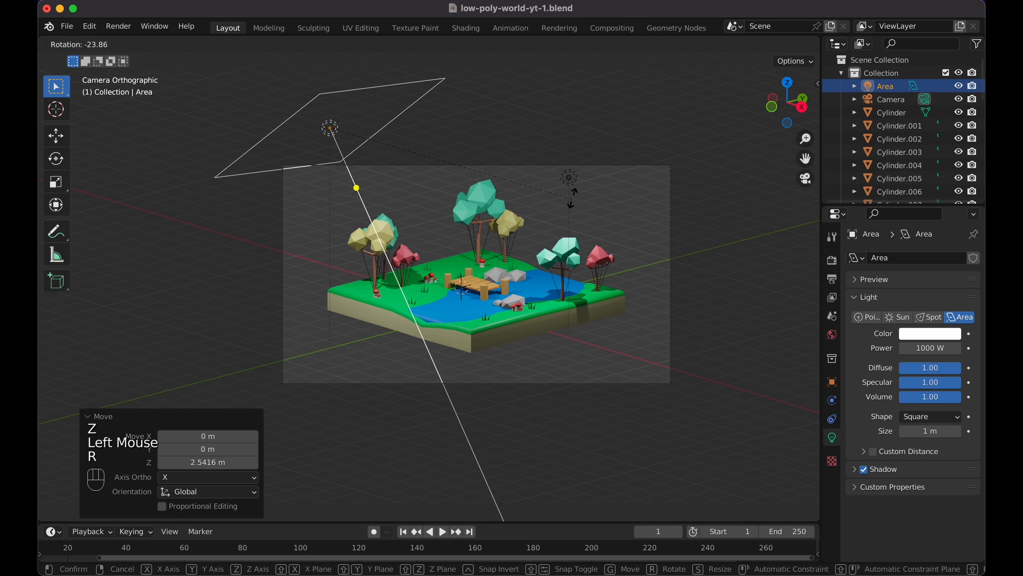
pyautogui.press('y')
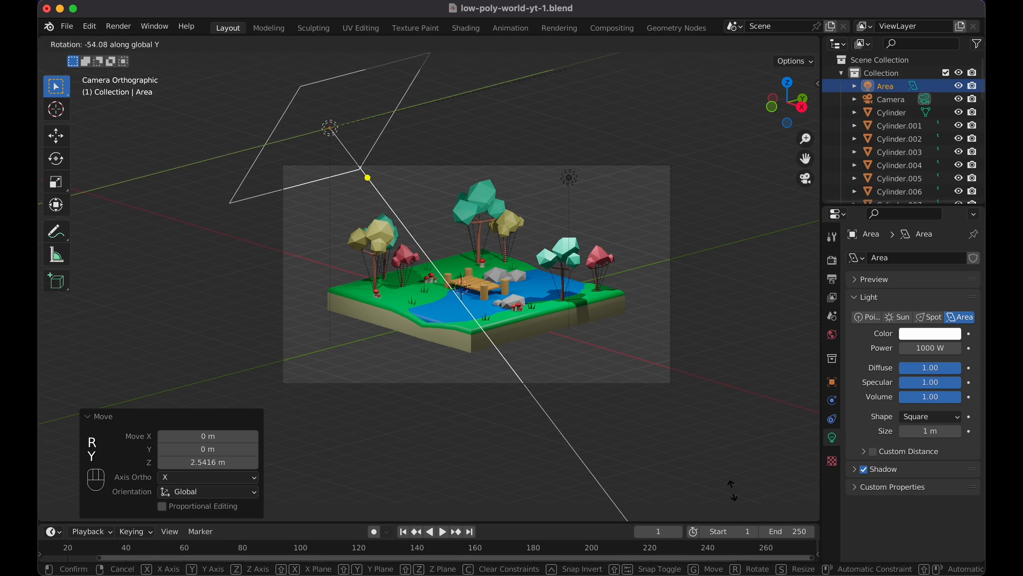
pyautogui.click(797, 345)
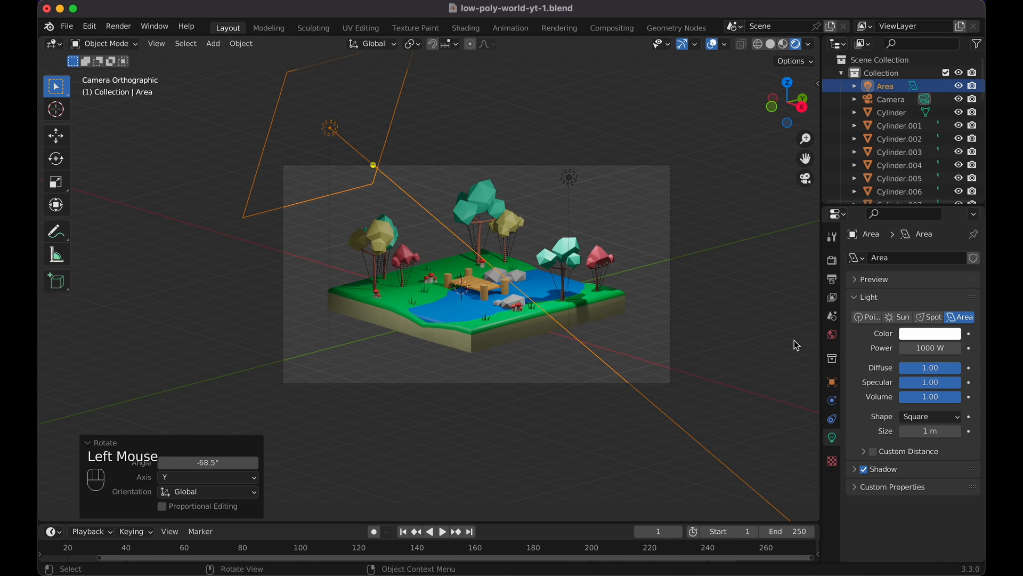
pyautogui.press('KP_7')
pyautogui.scroll(-5, 673, 340)
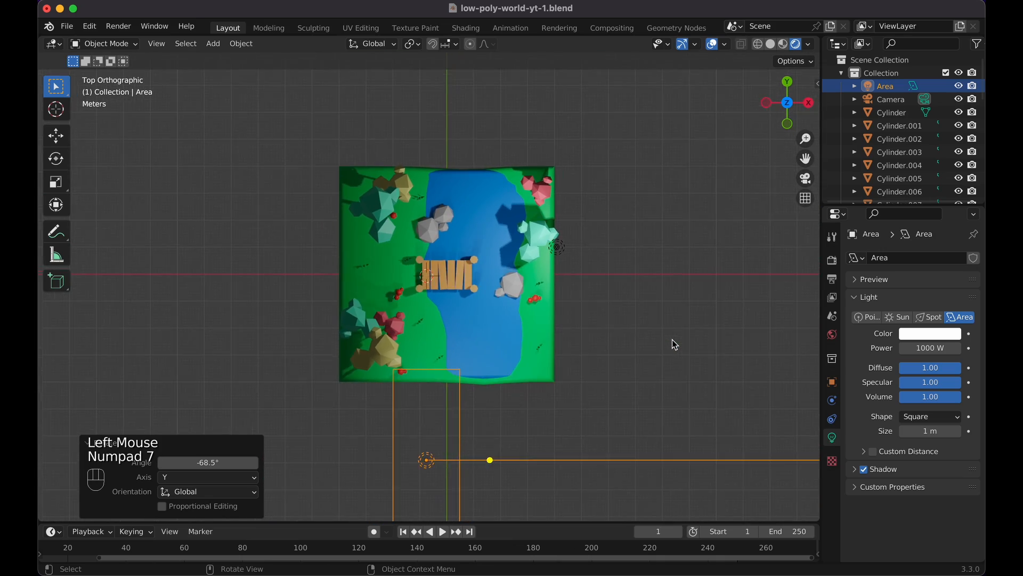
# Rotate the area light about -35.6° around the view axis from an angled perspective view.
pyautogui.scroll(-8, 672, 340)
pyautogui.hscroll(5, 673, 345)
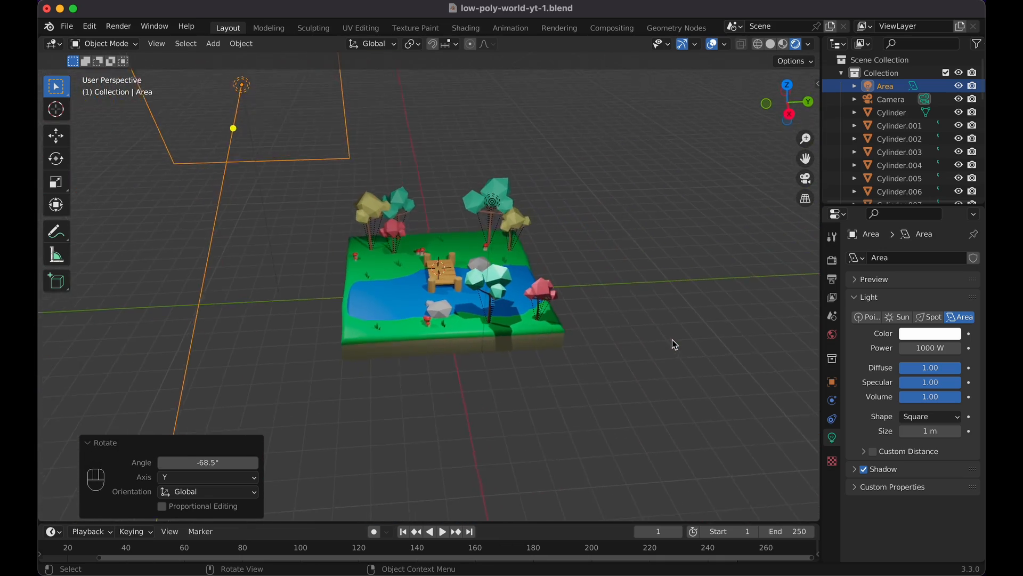
pyautogui.press('r')
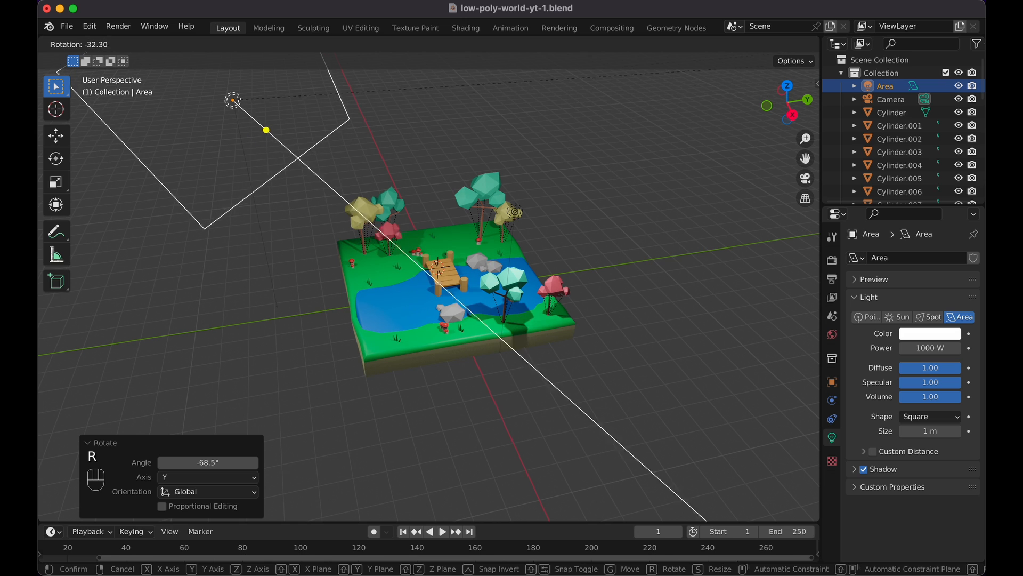
pyautogui.click(315, 462)
pyautogui.scroll(5, 315, 462)
pyautogui.scroll(3, 392, 429)
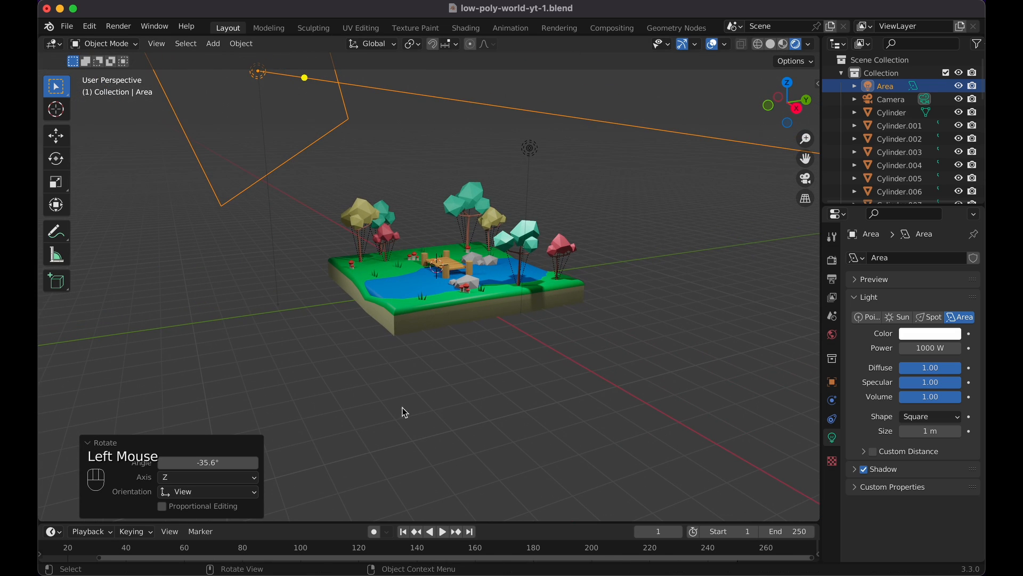
pyautogui.press('r')
pyautogui.press('r')
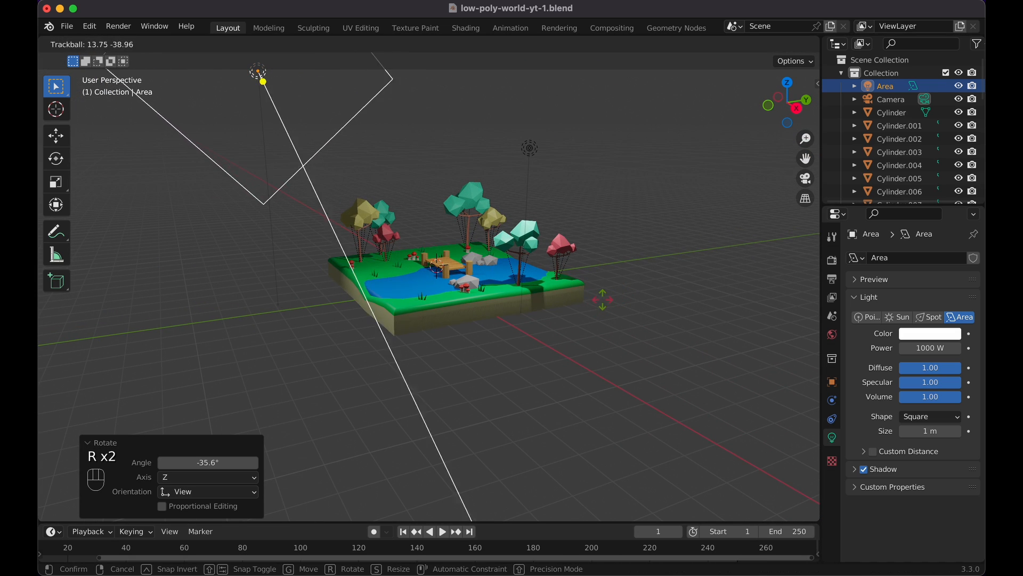
pyautogui.press('Escape')
# In the front view, trackball-rotate the area light by about 49.3° and -119° so it points down towards the scene.
pyautogui.press('KP_1')
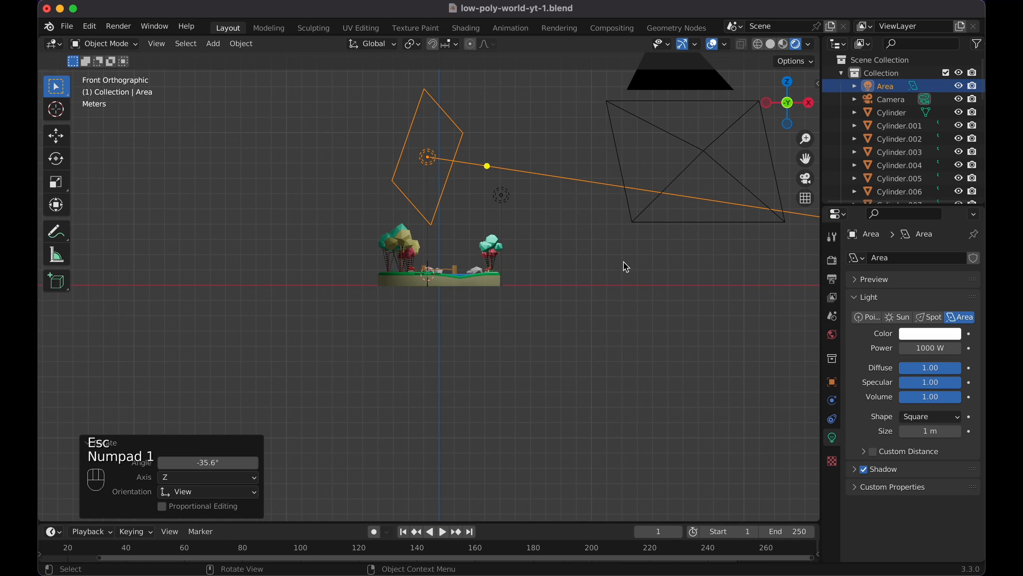
pyautogui.press('r')
pyautogui.press('r')
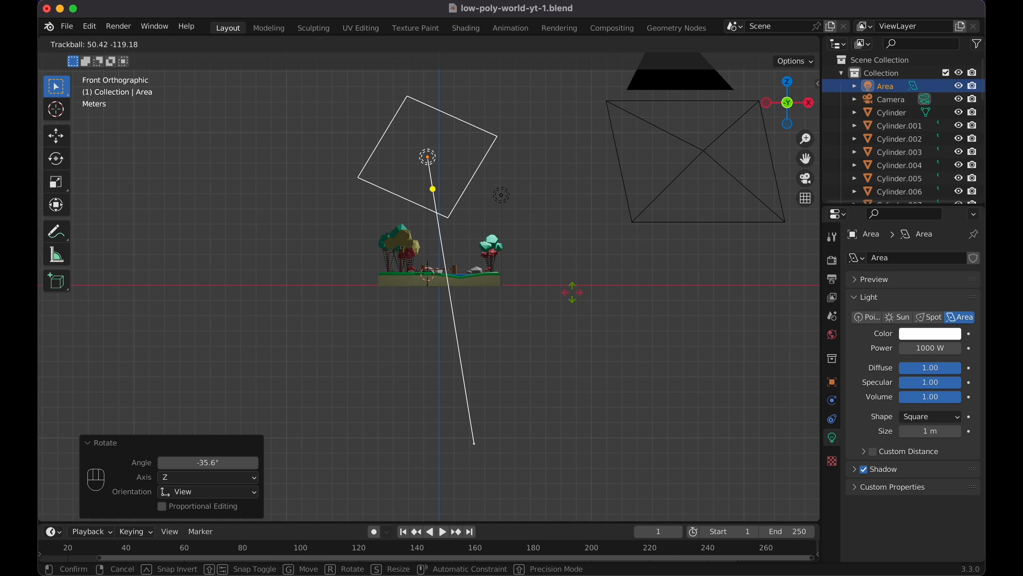
pyautogui.click(570, 293)
# In the right view, trackball-rotate the area light by about 22.9° and 149° to aim it at the terrain.
pyautogui.press('KP_3')
pyautogui.press('r')
pyautogui.press('r')
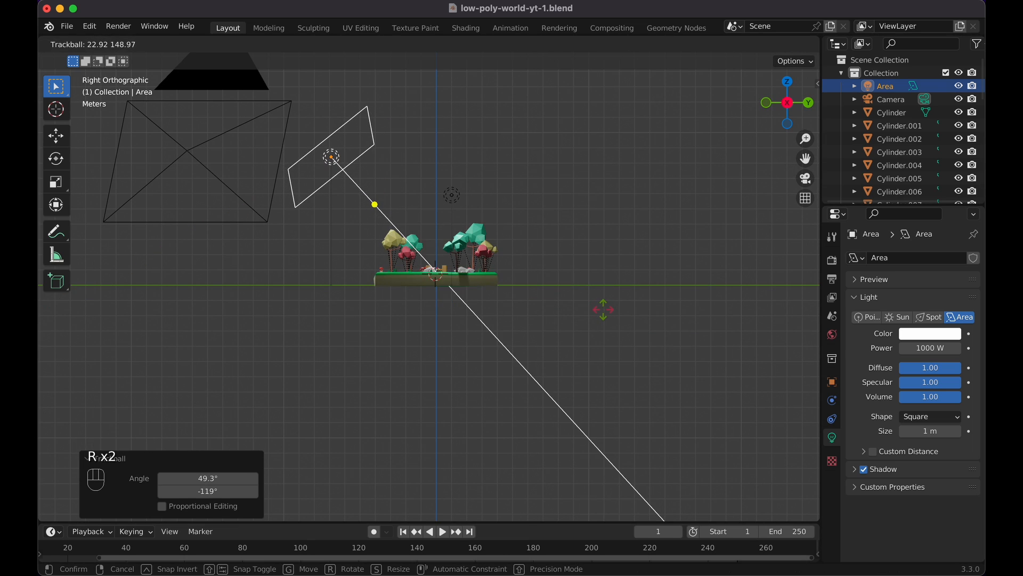
pyautogui.click(603, 313)
# Refine the area light's aim in the front view with a trackball rotation of about -13.8° and 18.3°.
pyautogui.press('KP_1')
pyautogui.press('KP_3')
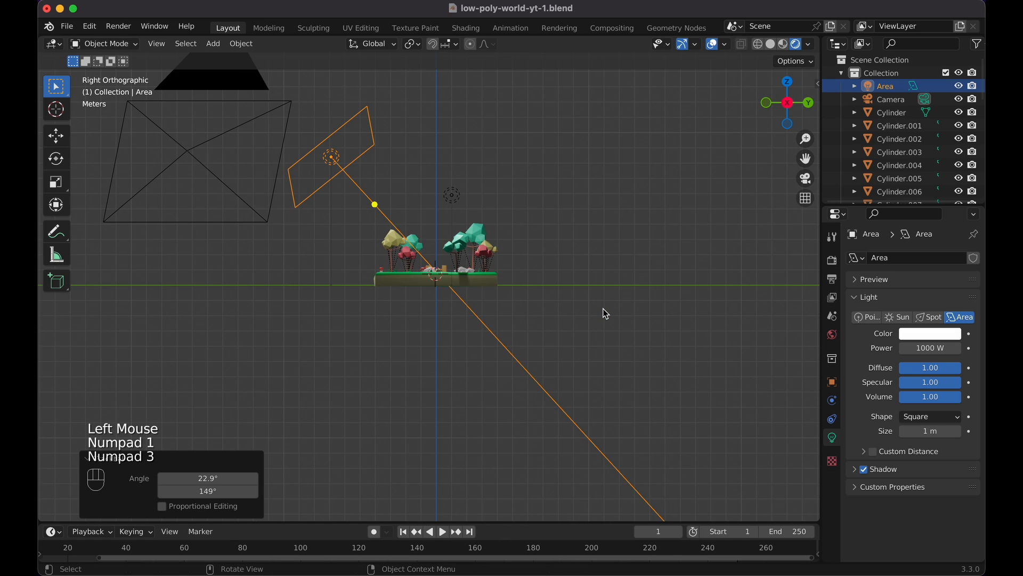
pyautogui.press('KP_1')
pyautogui.press('r')
pyautogui.press('r')
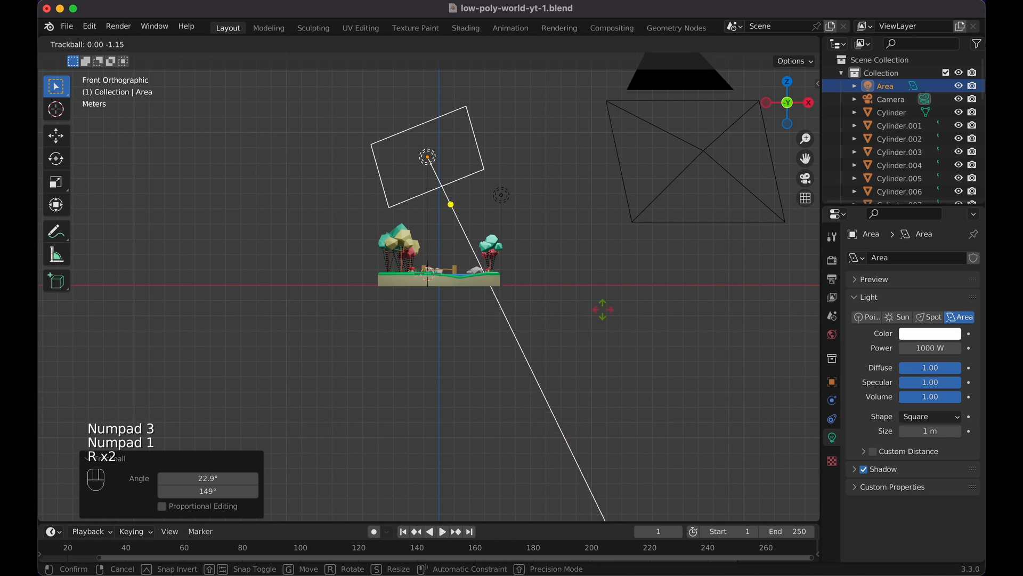
pyautogui.click(613, 302)
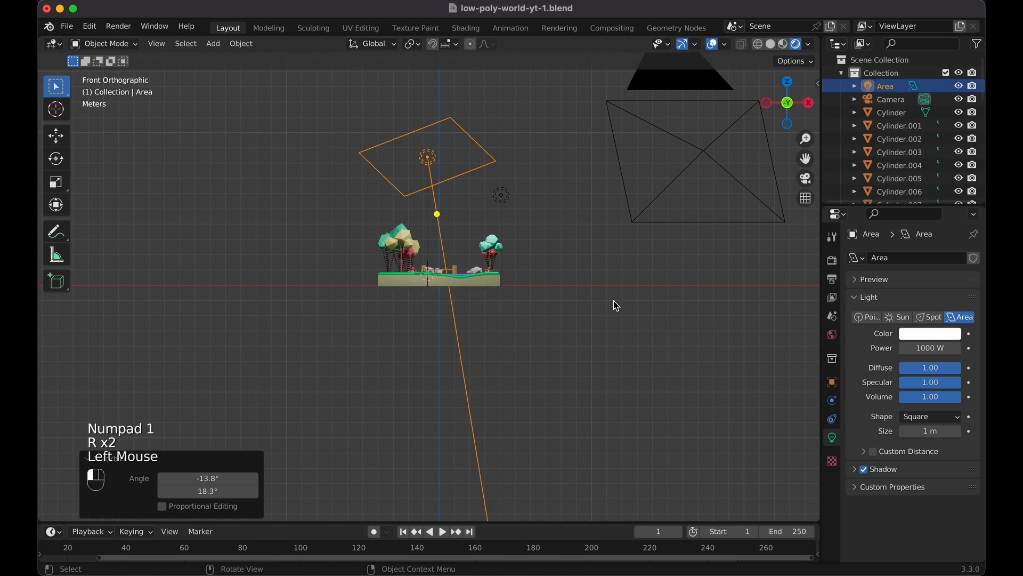
# View the scene through the camera and delete the point light above the river.
pyautogui.hscroll(8, 613, 301)
pyautogui.scroll(8, 613, 302)
pyautogui.hscroll(4, 614, 301)
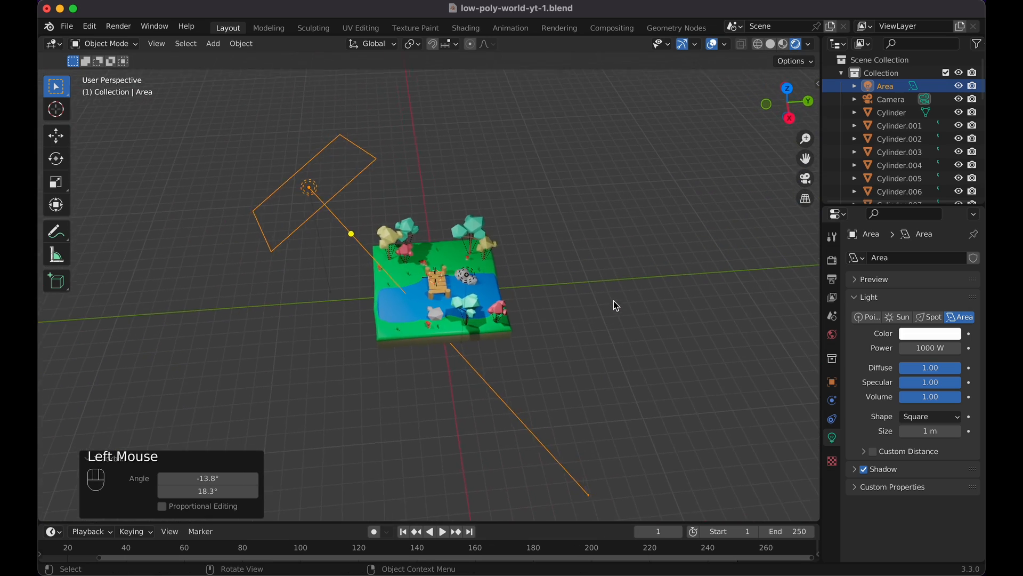
pyautogui.hscroll(-4, 613, 301)
pyautogui.press('KP_0')
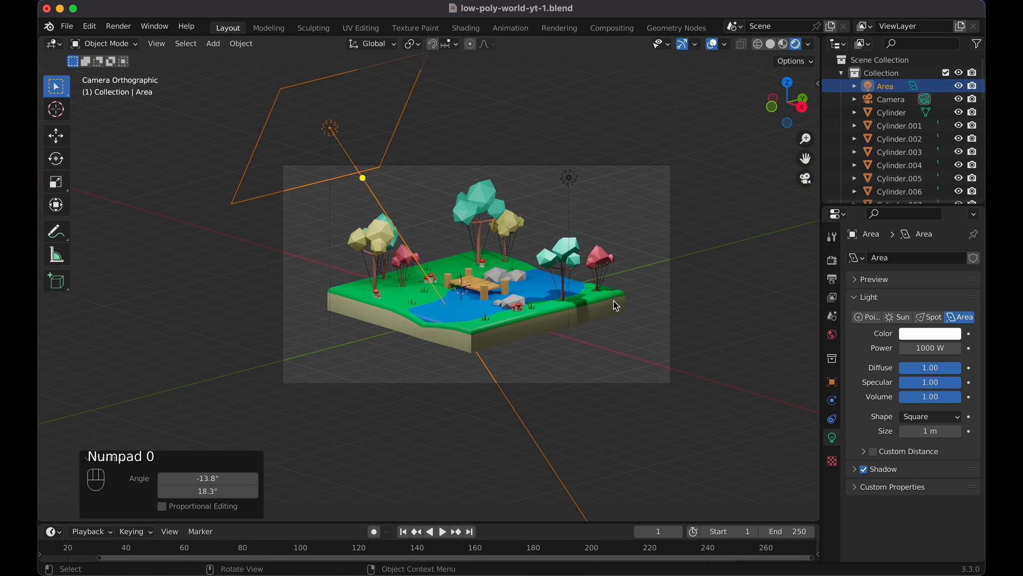
pyautogui.scroll(-1, 613, 301)
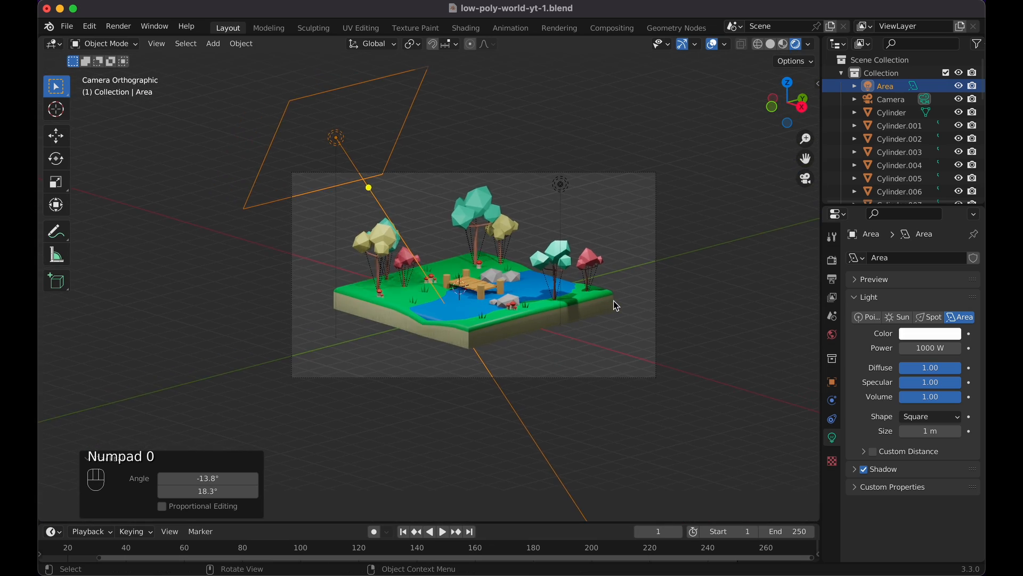
pyautogui.click(343, 144)
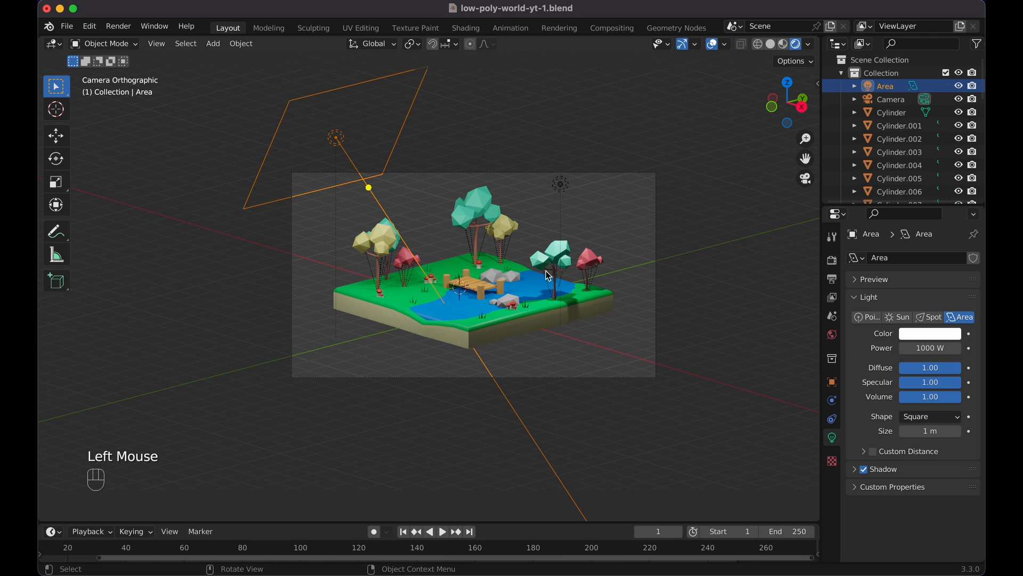
pyautogui.click(566, 188)
pyautogui.press('x')
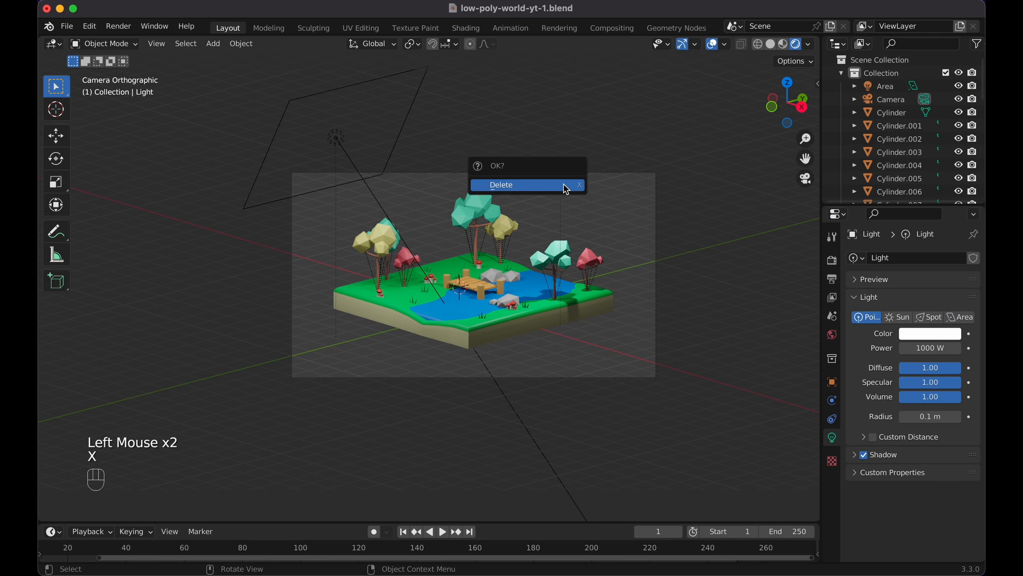
pyautogui.click(565, 187)
# Add a sun light and raise it about 6.15 m along Z.
pyautogui.hotkey('shift', 'a')
pyautogui.moveTo(533, 199)
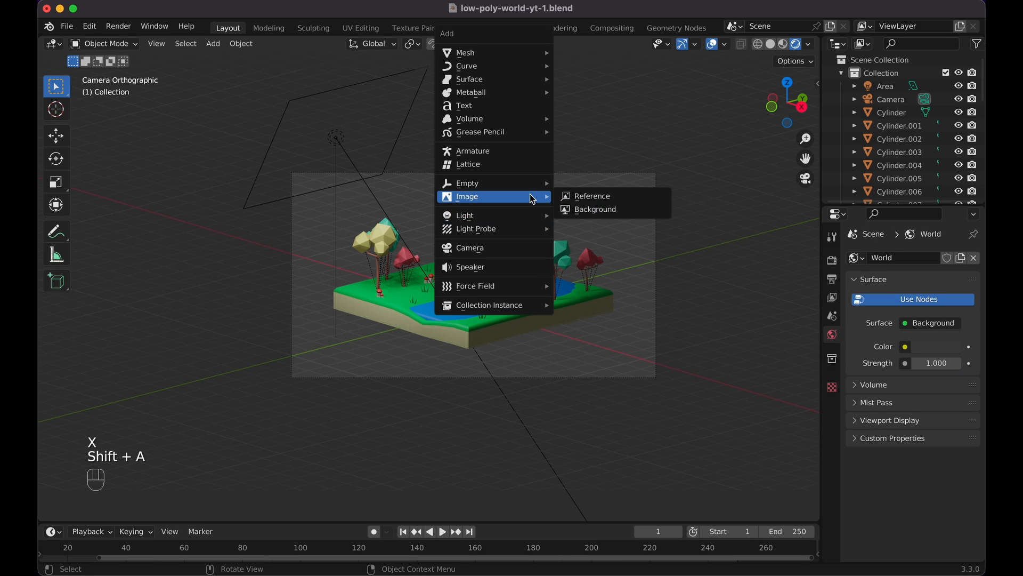
pyautogui.moveTo(522, 216)
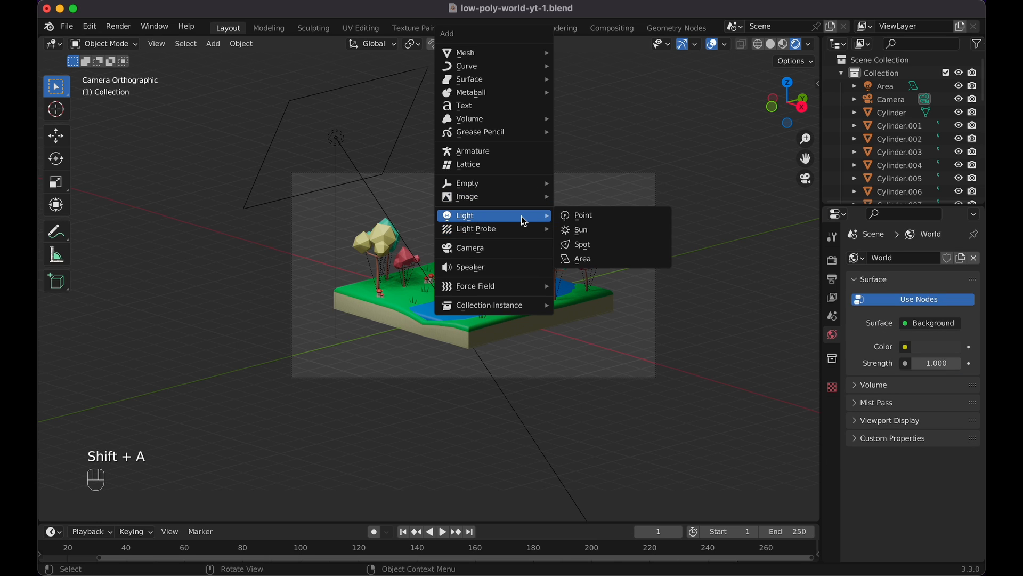
pyautogui.click(587, 228)
pyautogui.press('g')
pyautogui.press('z')
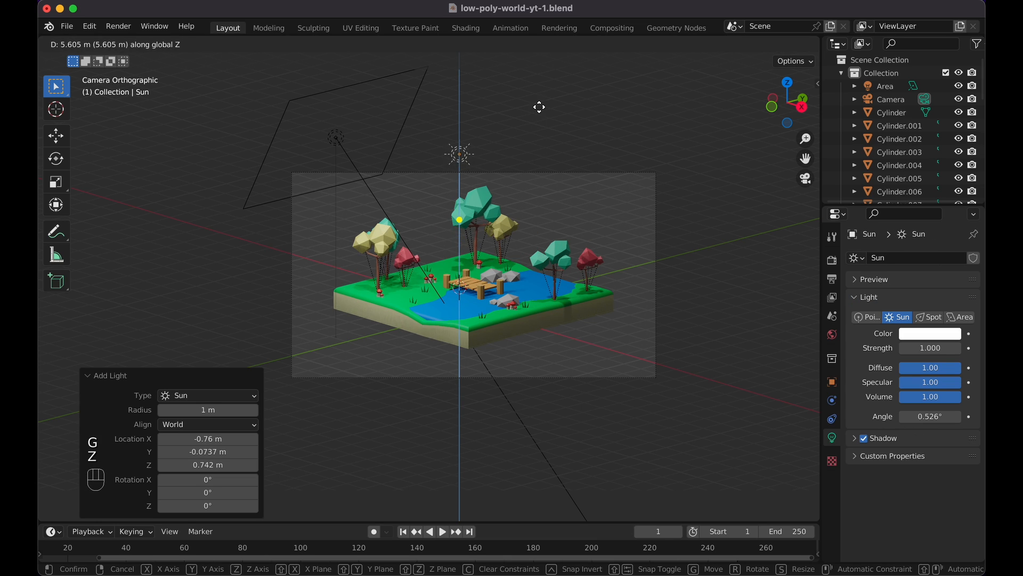
pyautogui.click(544, 97)
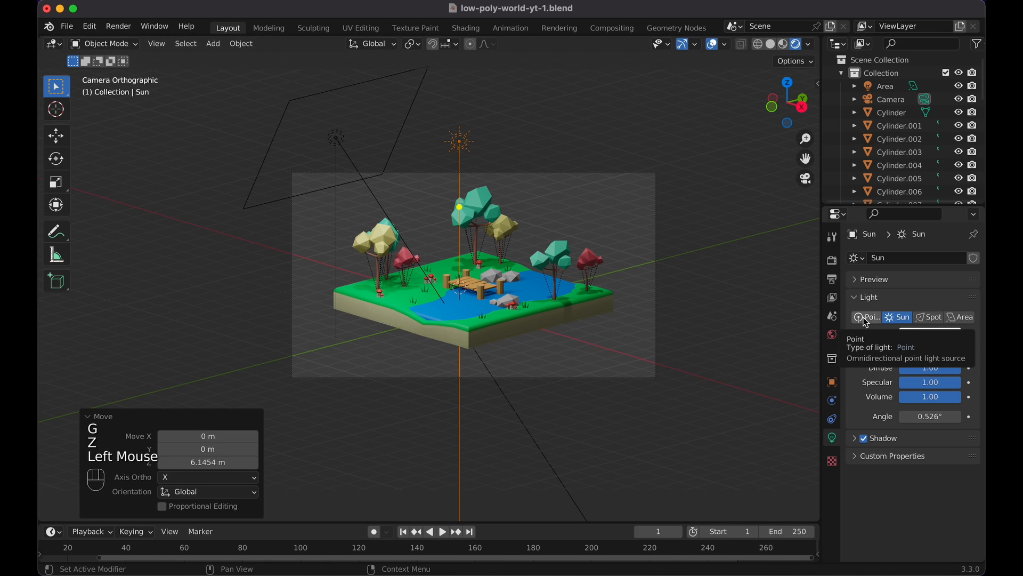
# Try a strength of 10 on the sun light.
pyautogui.click(919, 349)
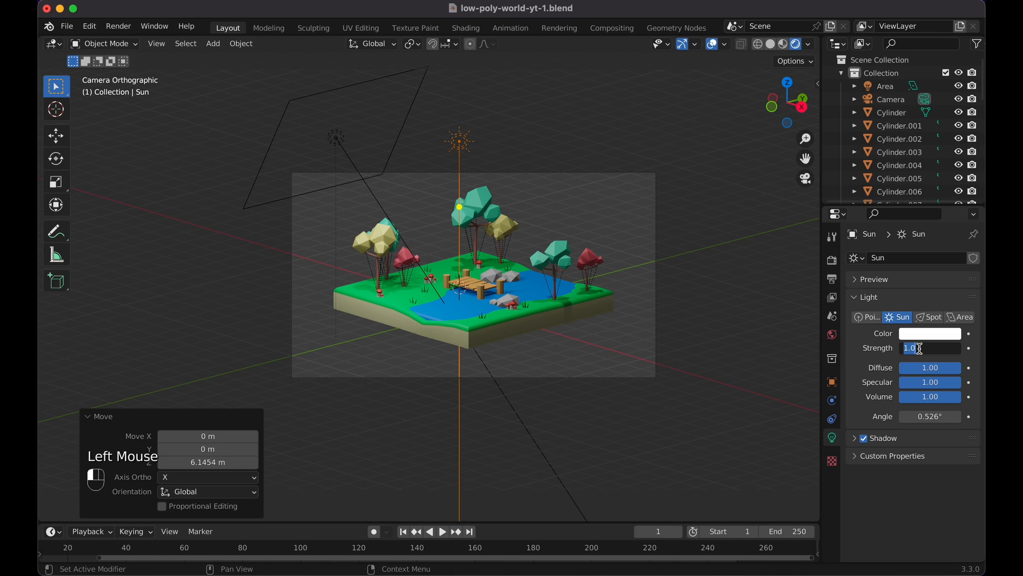
pyautogui.write('10')
pyautogui.press('Return')
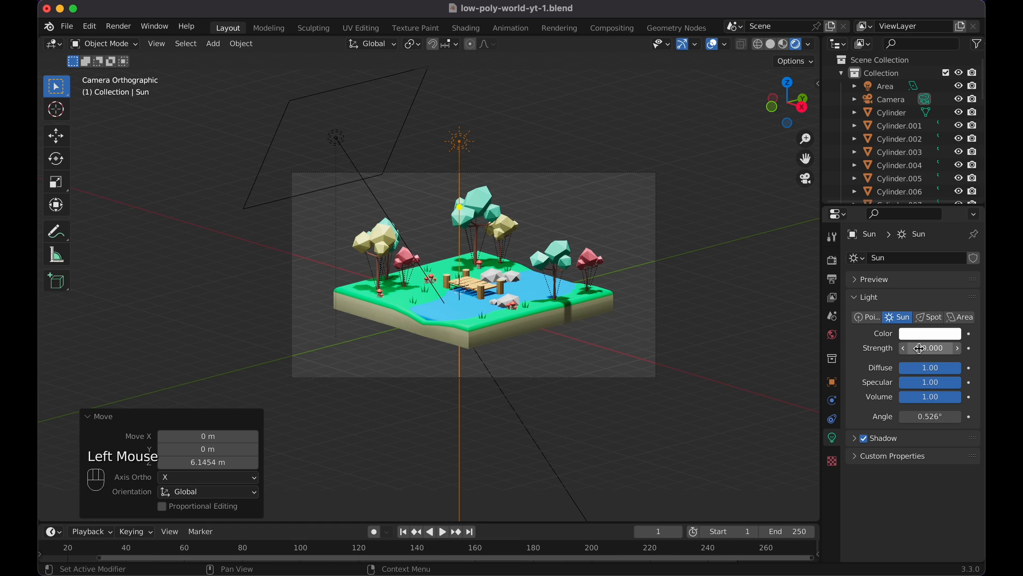
# Set the sun light's strength to 2 and move it about 2.48 m in X, 3.29 m in Y and 1.48 m in Z.
pyautogui.doubleClick(919, 349)
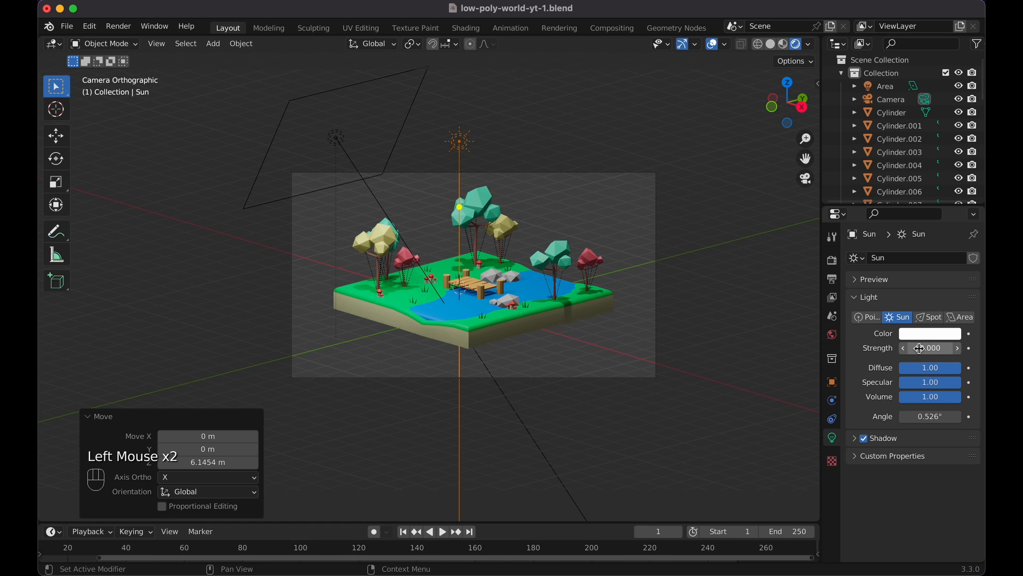
pyautogui.click(921, 348)
pyautogui.click(921, 349)
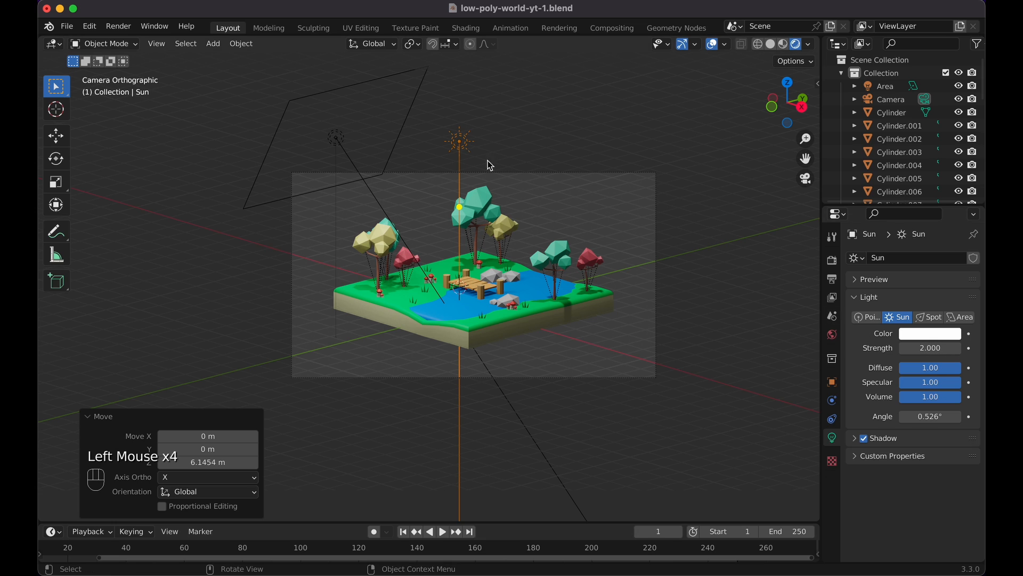
pyautogui.press('g')
pyautogui.click(569, 119)
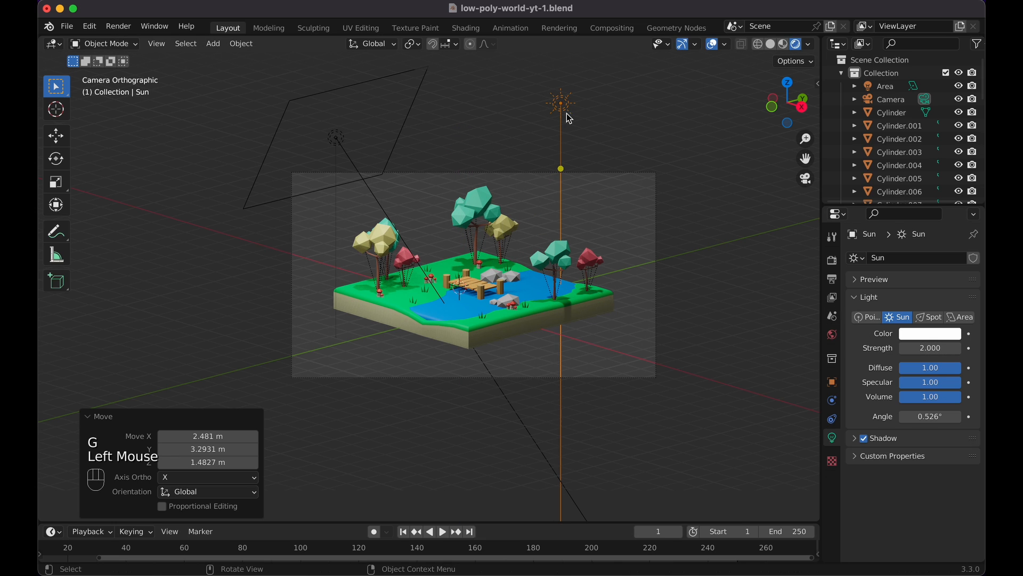
# Darken the world background colour to near black with a faint violet-blue tint, hue 0.723 and saturation 0.071.
pyautogui.click(334, 139)
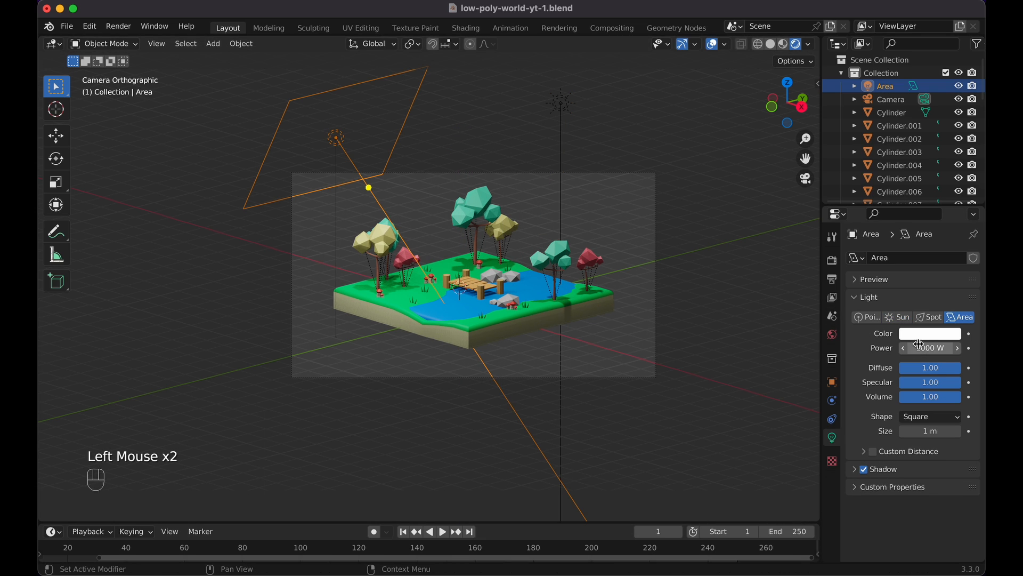
pyautogui.click(833, 381)
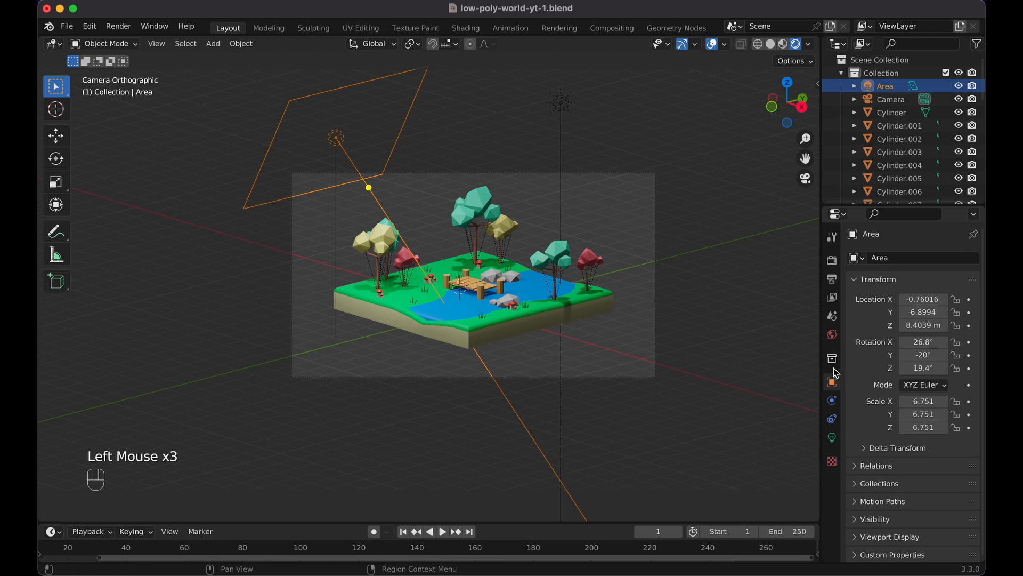
pyautogui.click(833, 336)
pyautogui.click(927, 346)
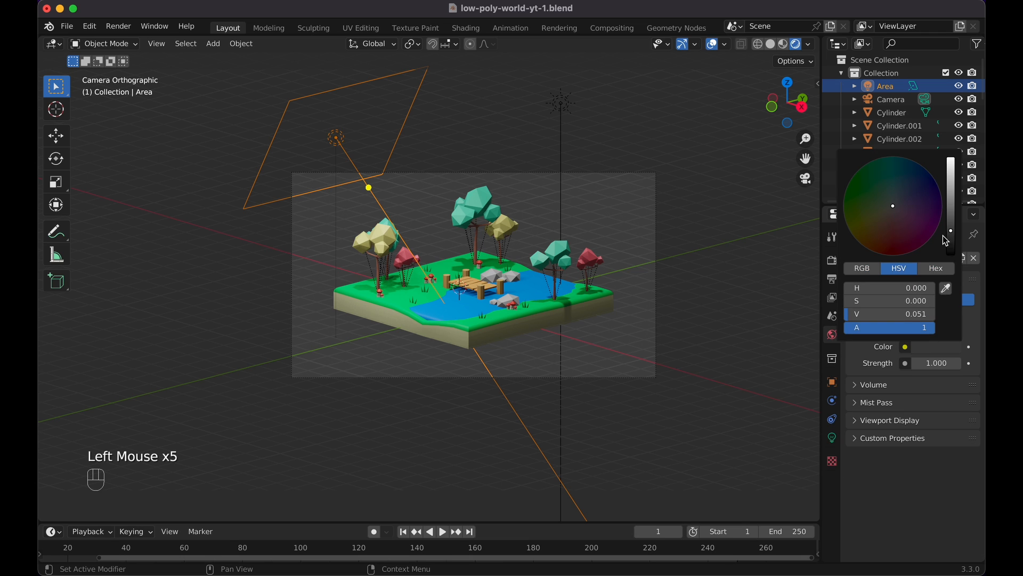
pyautogui.moveTo(954, 221)
pyautogui.mouseDown()
pyautogui.moveTo(953, 210)
pyautogui.moveTo(951, 240)
pyautogui.mouseUp()
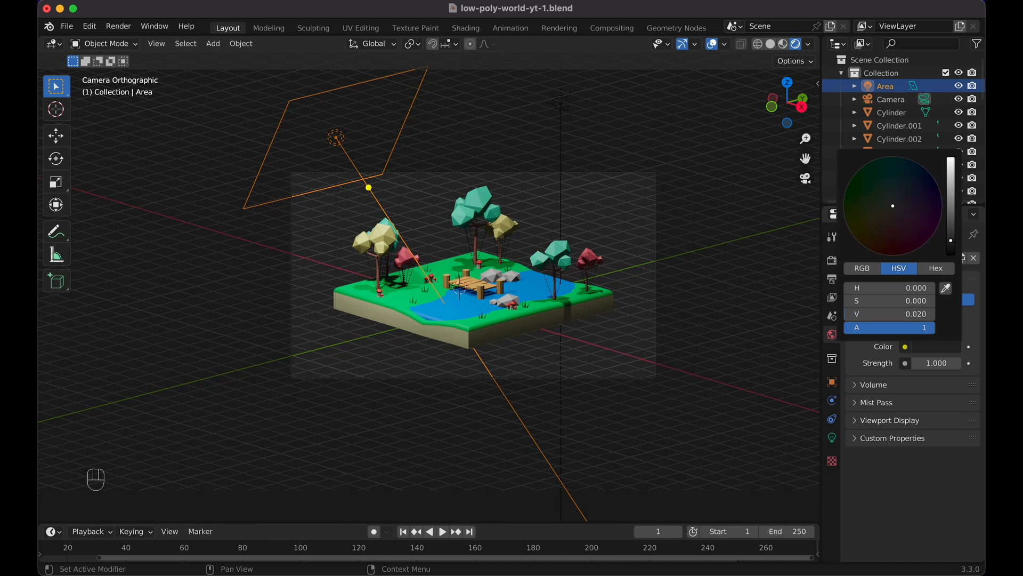
pyautogui.moveTo(894, 217)
pyautogui.mouseDown()
pyautogui.moveTo(894, 233)
pyautogui.moveTo(895, 207)
pyautogui.mouseUp()
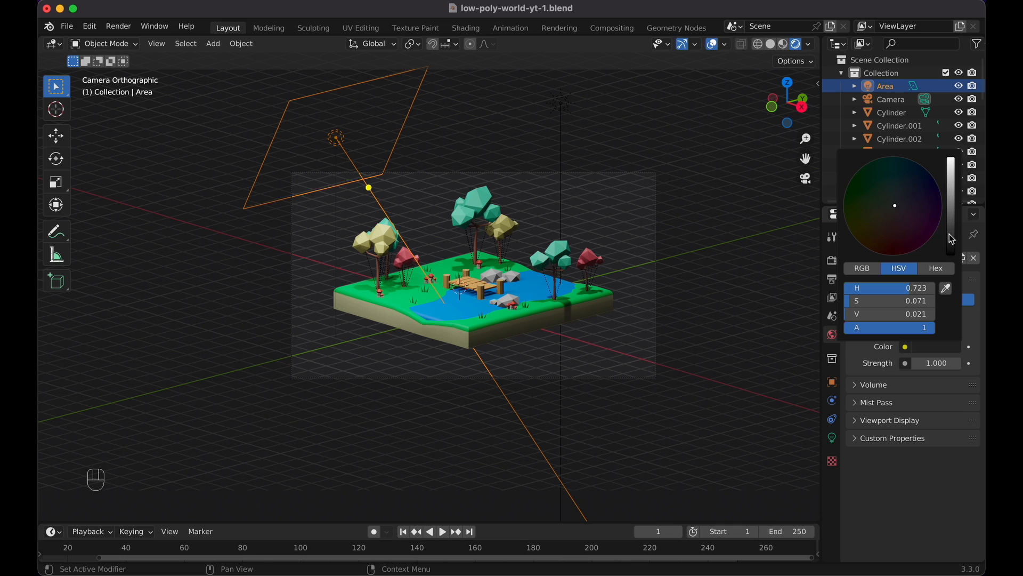
pyautogui.moveTo(952, 240); pyautogui.dragTo(951, 246)
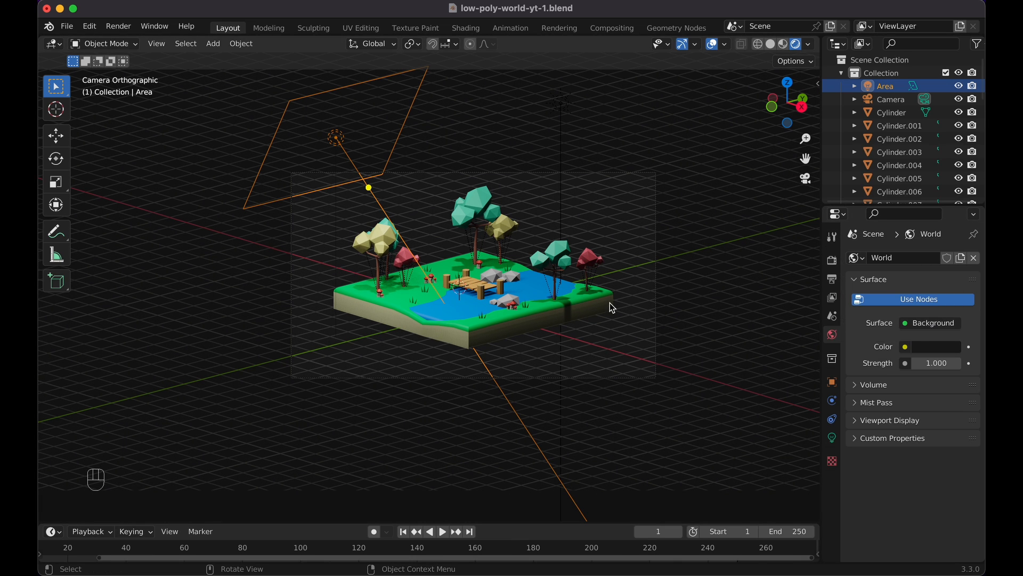
# Tint the area light a pale warm white (hue 0.043, saturation 0.107, value 1) and switch the viewport to Material Preview shading.
pyautogui.click(338, 139)
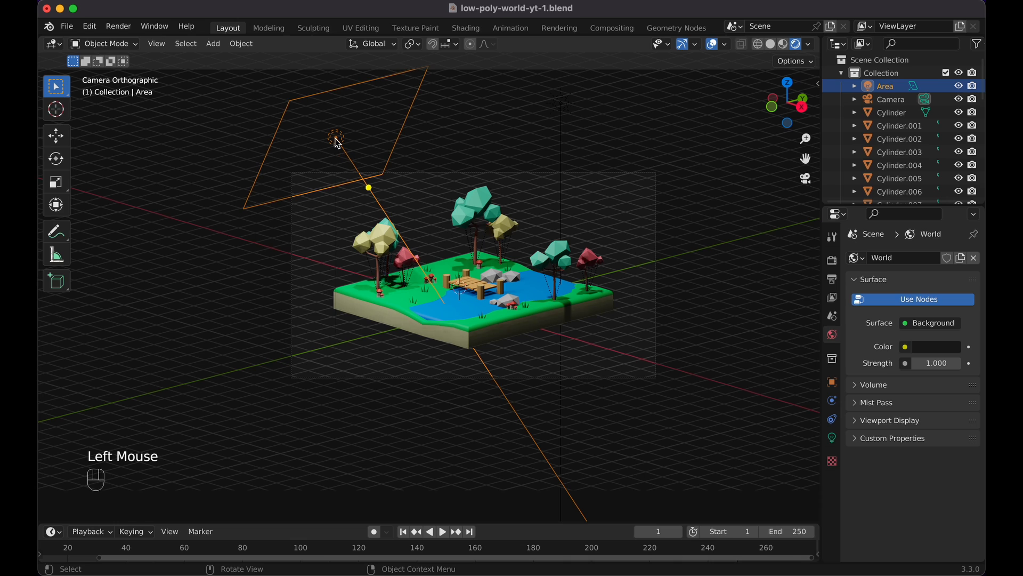
pyautogui.click(833, 438)
pyautogui.click(920, 333)
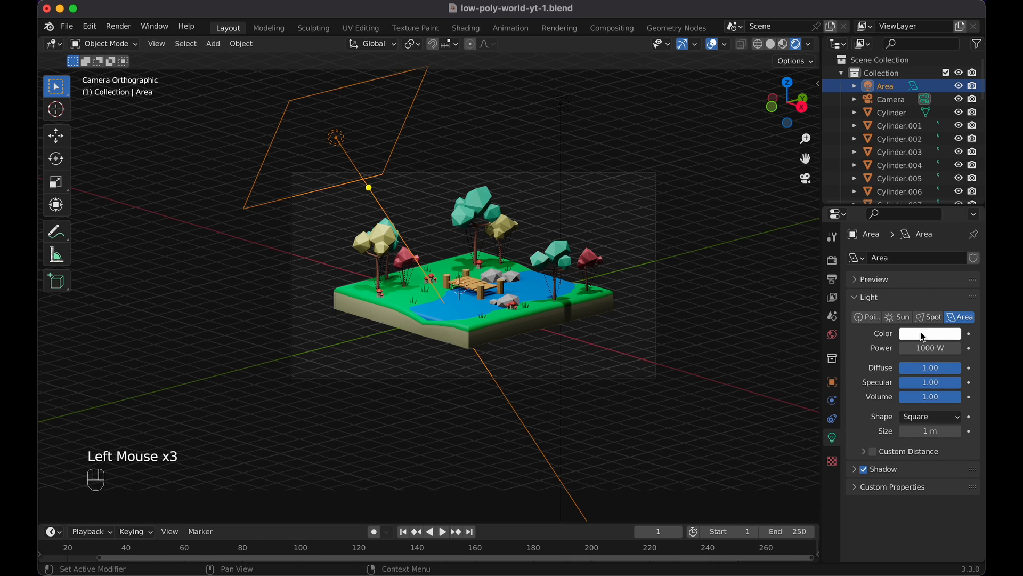
pyautogui.click(883, 208)
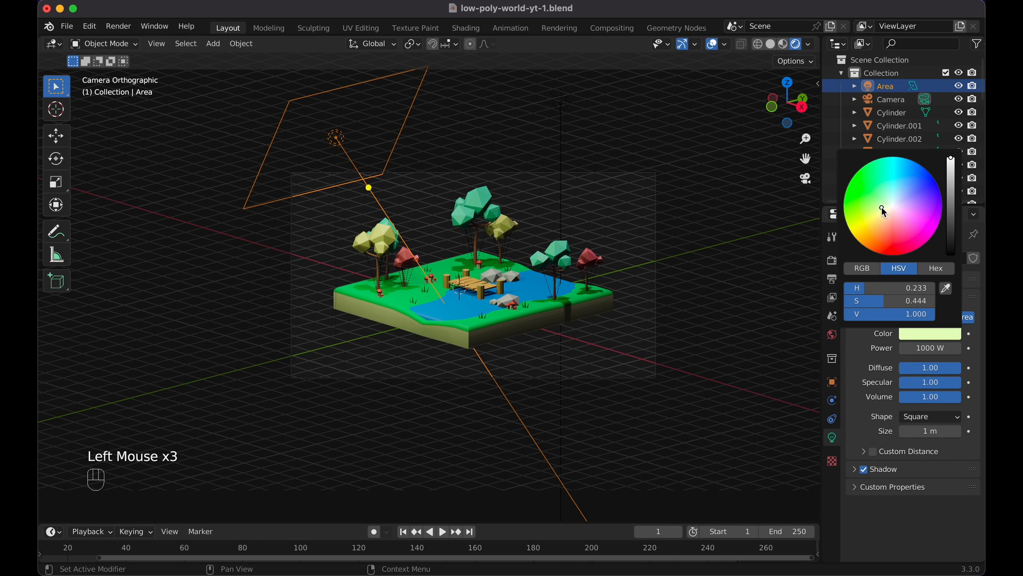
pyautogui.moveTo(881, 209)
pyautogui.mouseDown()
pyautogui.moveTo(884, 219)
pyautogui.moveTo(910, 222)
pyautogui.moveTo(924, 184)
pyautogui.moveTo(882, 178)
pyautogui.moveTo(875, 219)
pyautogui.moveTo(892, 208)
pyautogui.mouseUp()
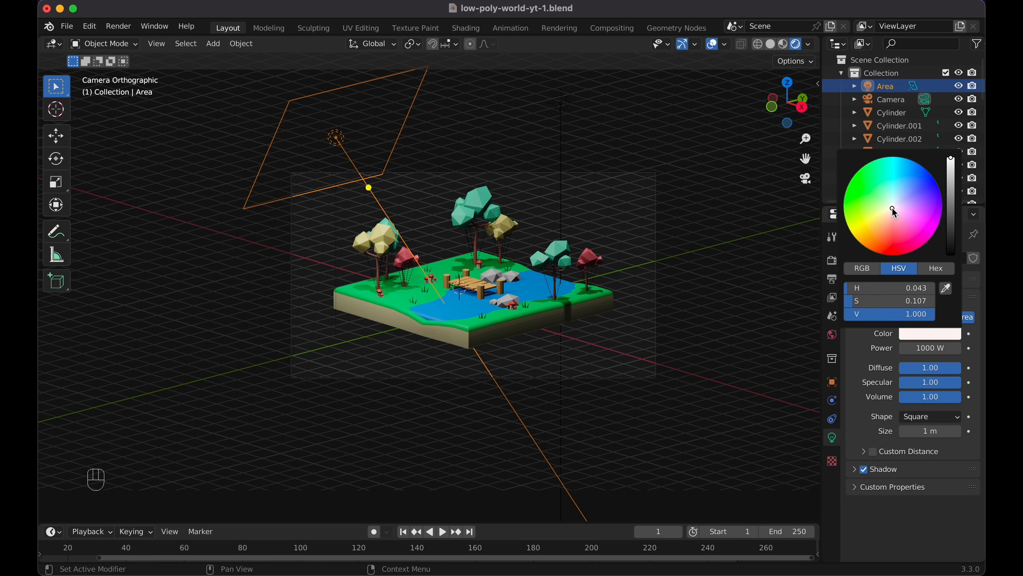
pyautogui.click(788, 46)
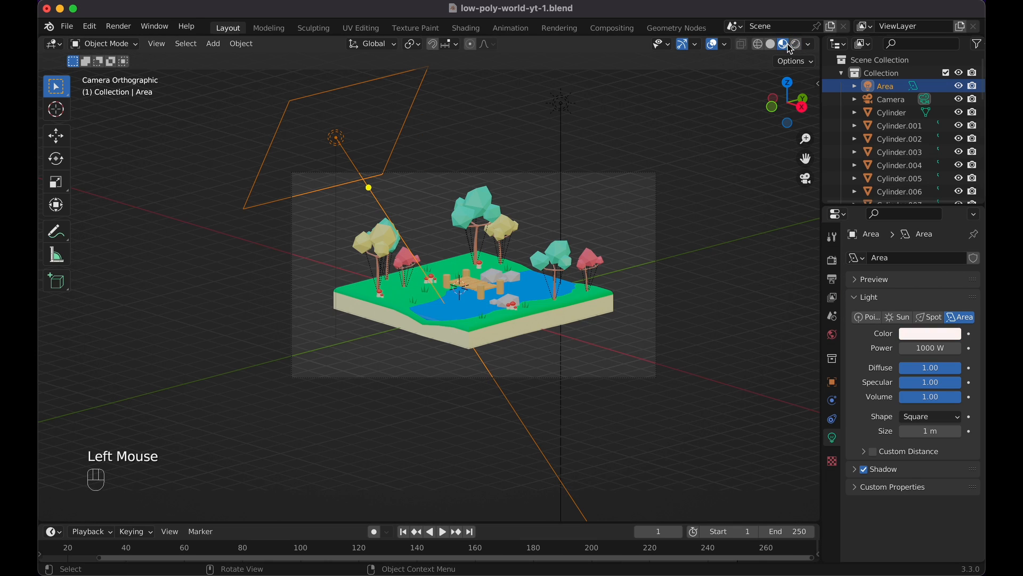
# Switch the viewport to Rendered shading.
pyautogui.click(797, 45)
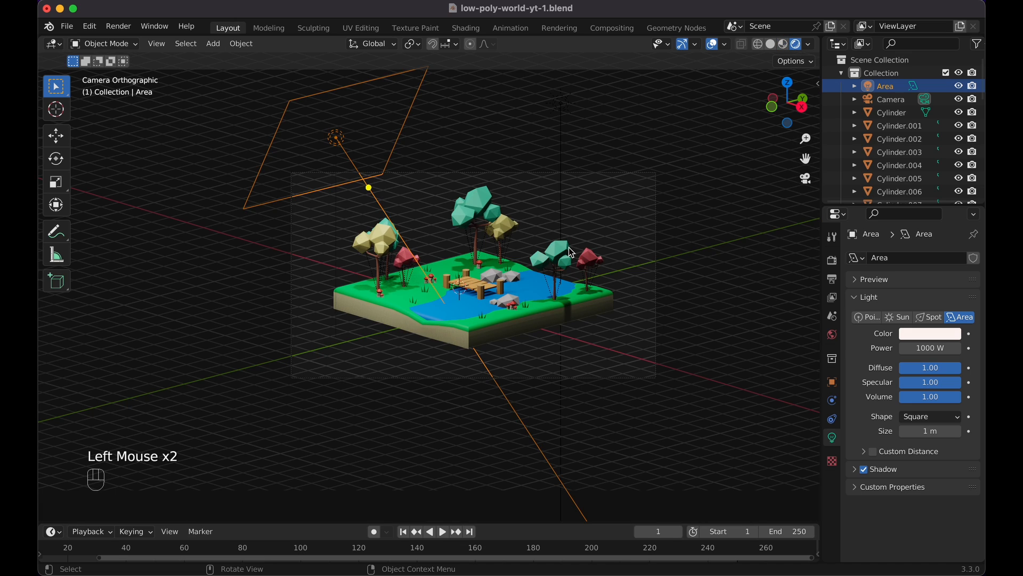
pyautogui.hotkey('shift', 'd')
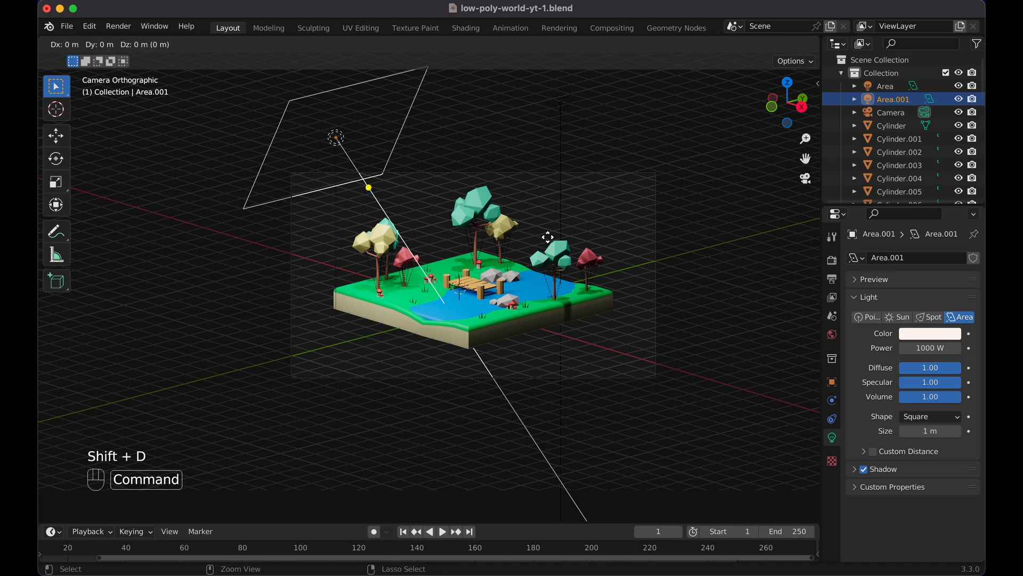
pyautogui.press('super+z')
pyautogui.press('super+z')
pyautogui.click(561, 214)
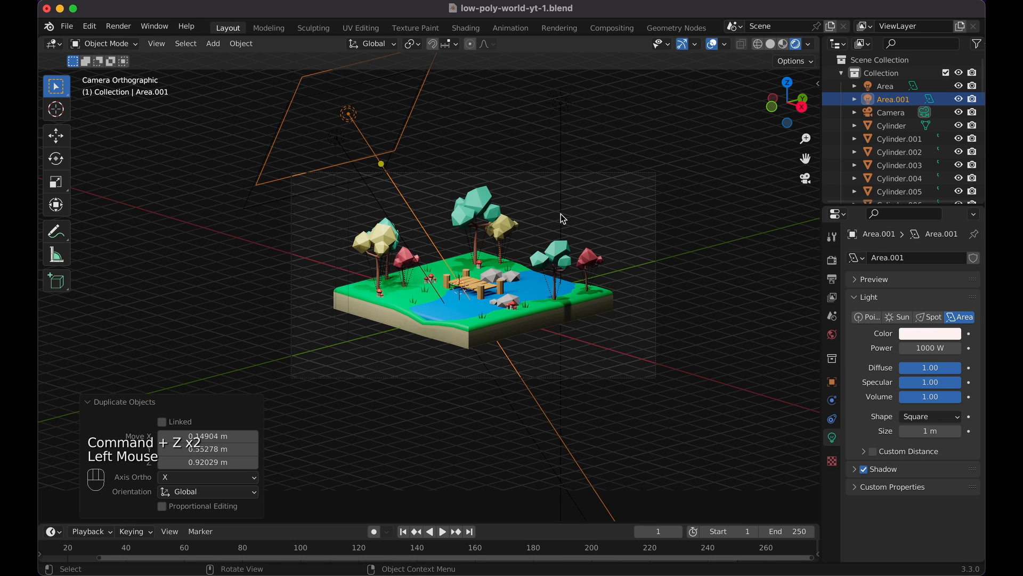
pyautogui.press('super+z')
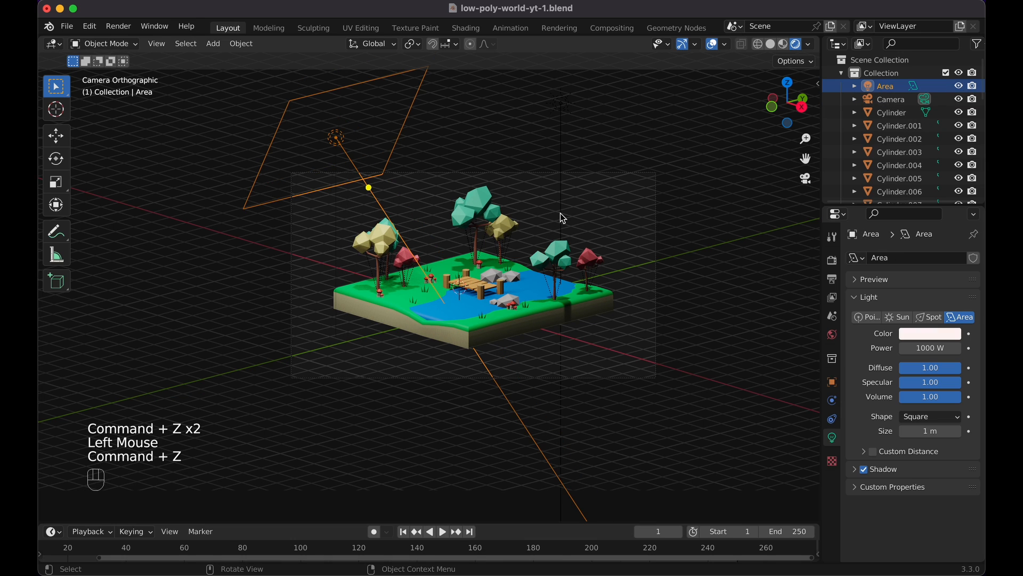
# Add a point light and move it about 1.44 m in X, 3.18 m in Y and 3.83 m in Z.
pyautogui.hotkey('shift', 'a')
pyautogui.moveTo(560, 212)
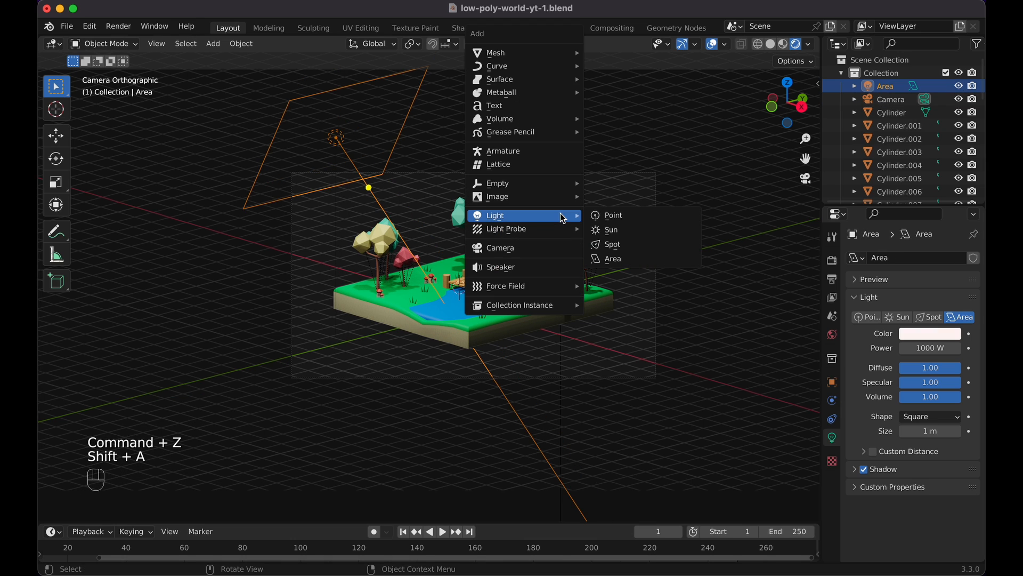
pyautogui.click(610, 216)
pyautogui.press('g')
pyautogui.click(597, 182)
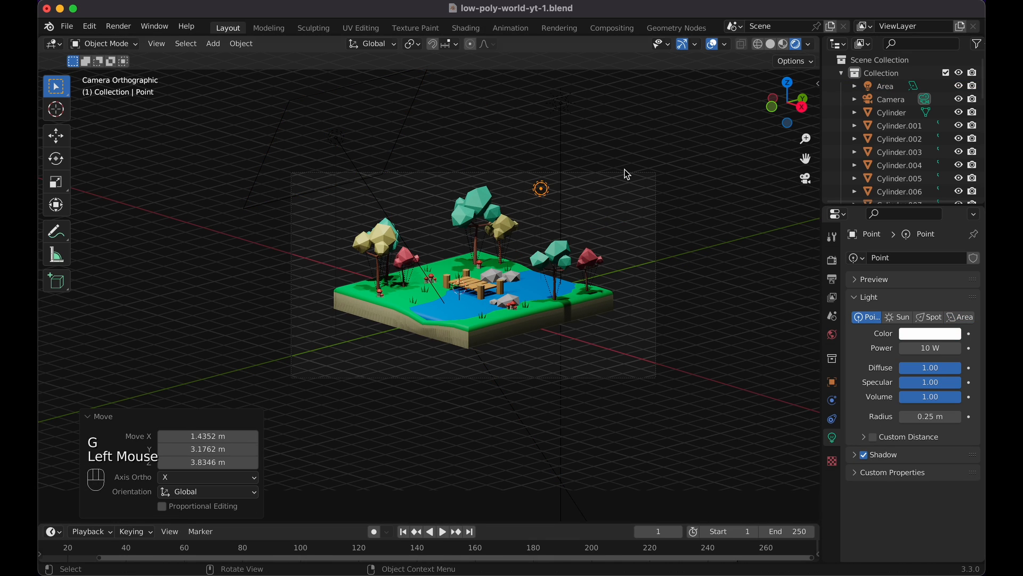
# Try a power of 200 W on the point light.
pyautogui.click(918, 348)
pyautogui.write('20')
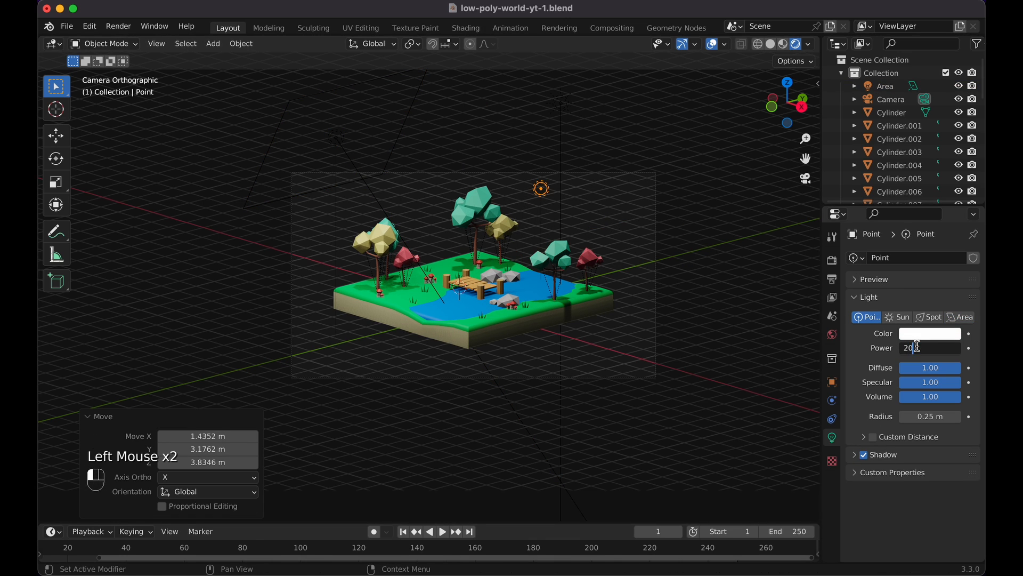
pyautogui.write('0')
pyautogui.press('Return')
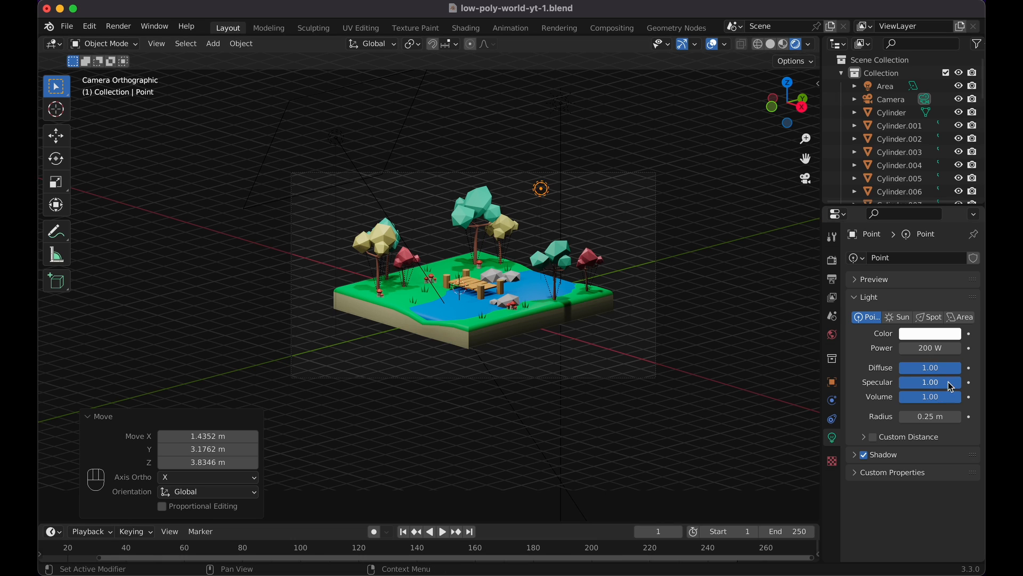
# Tint the point light warm yellow (hue 0.123, saturation 0.735, value 1) and set its power to 500 W.
pyautogui.click(930, 334)
pyautogui.moveTo(888, 194)
pyautogui.mouseDown()
pyautogui.moveTo(861, 237)
pyautogui.moveTo(882, 249)
pyautogui.moveTo(893, 233)
pyautogui.moveTo(877, 219)
pyautogui.mouseUp()
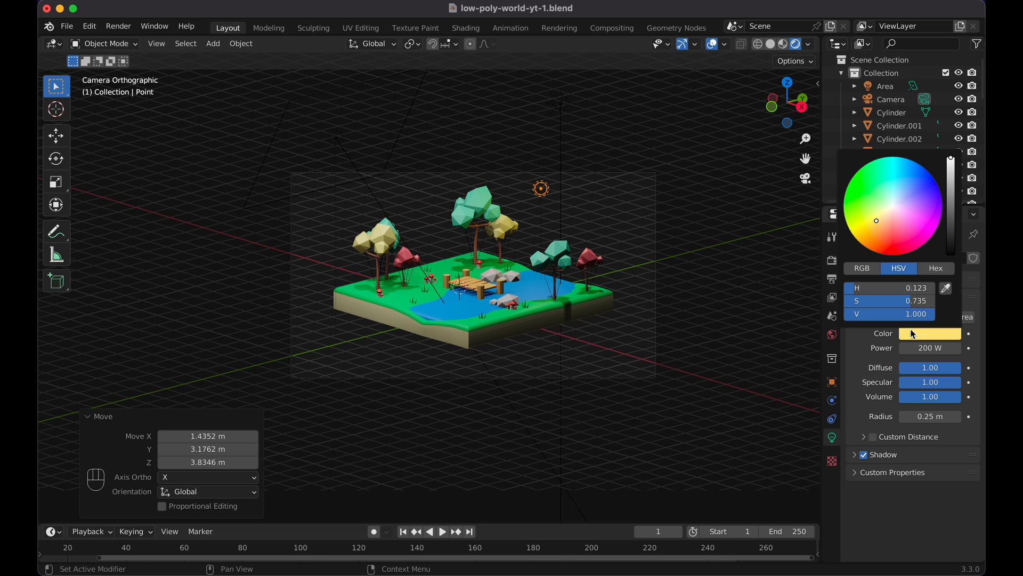
pyautogui.click(920, 346)
pyautogui.write('50')
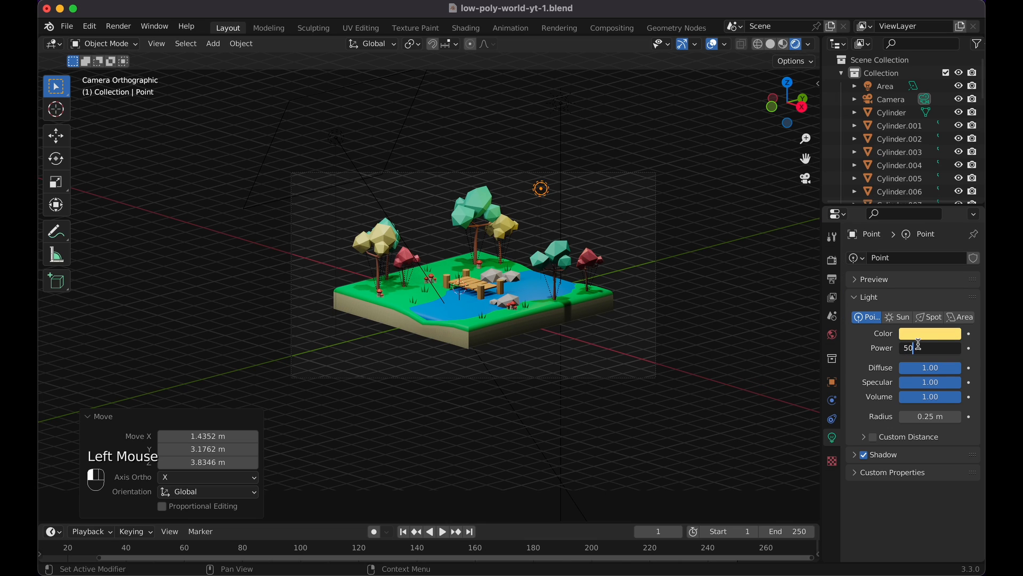
pyautogui.write('0')
pyautogui.press('Return')
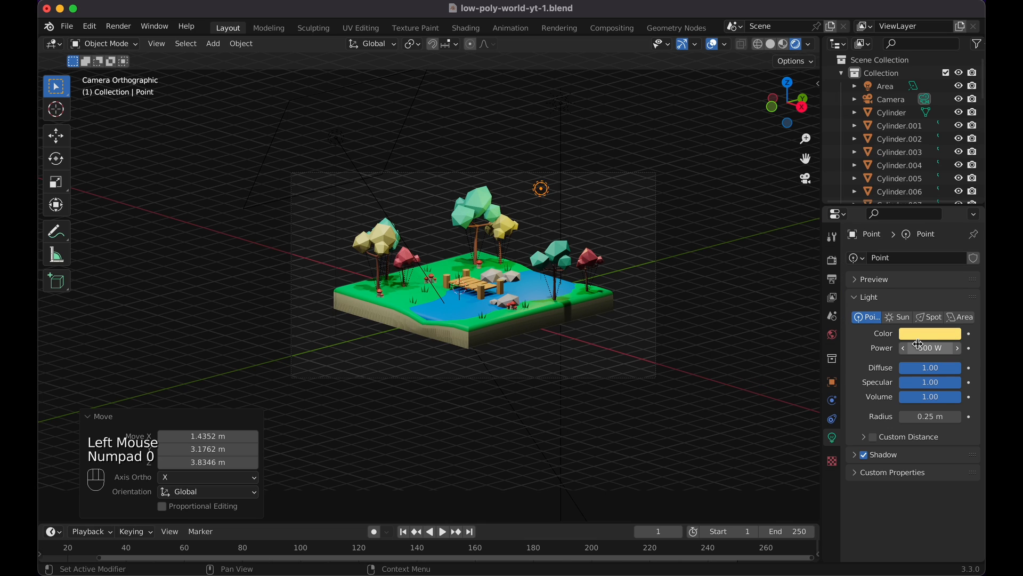
pyautogui.click(727, 214)
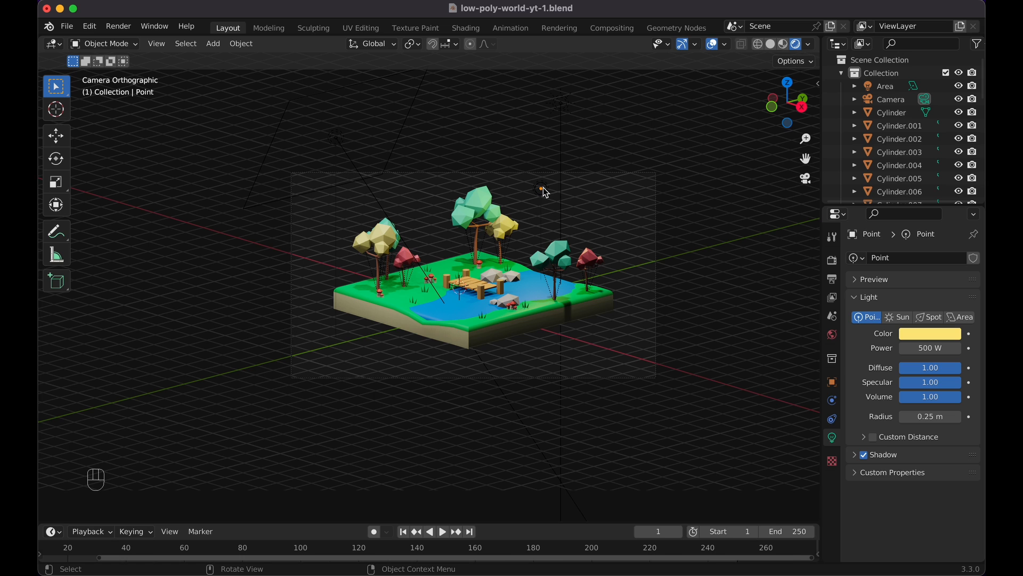
# Add a second area light, raised about 8.38 m along Z, and scale it up about 5.46 times.
pyautogui.press('KP_3')
pyautogui.press('KP_1')
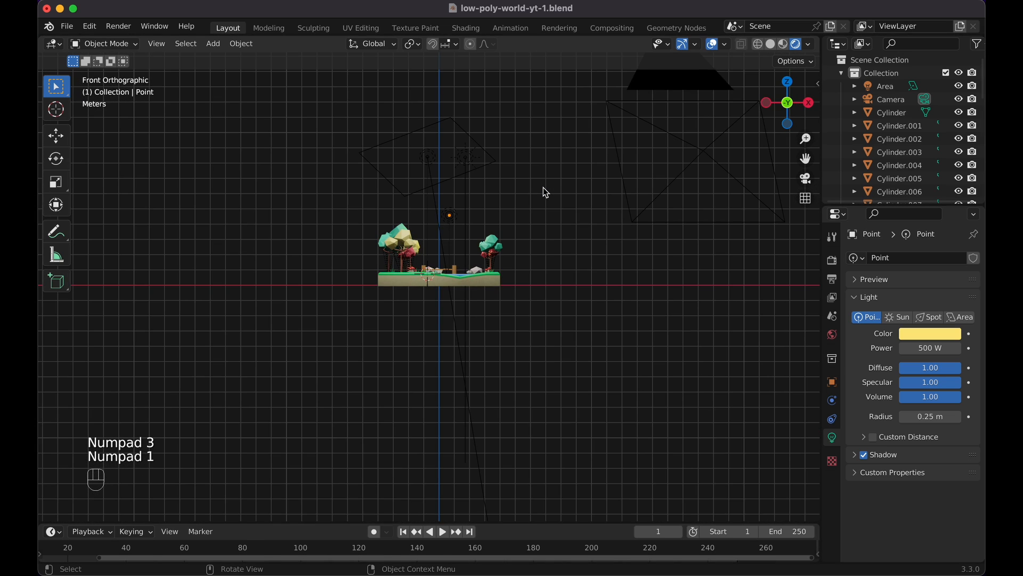
pyautogui.scroll(-1, 543, 187)
pyautogui.hotkey('shift', 'a')
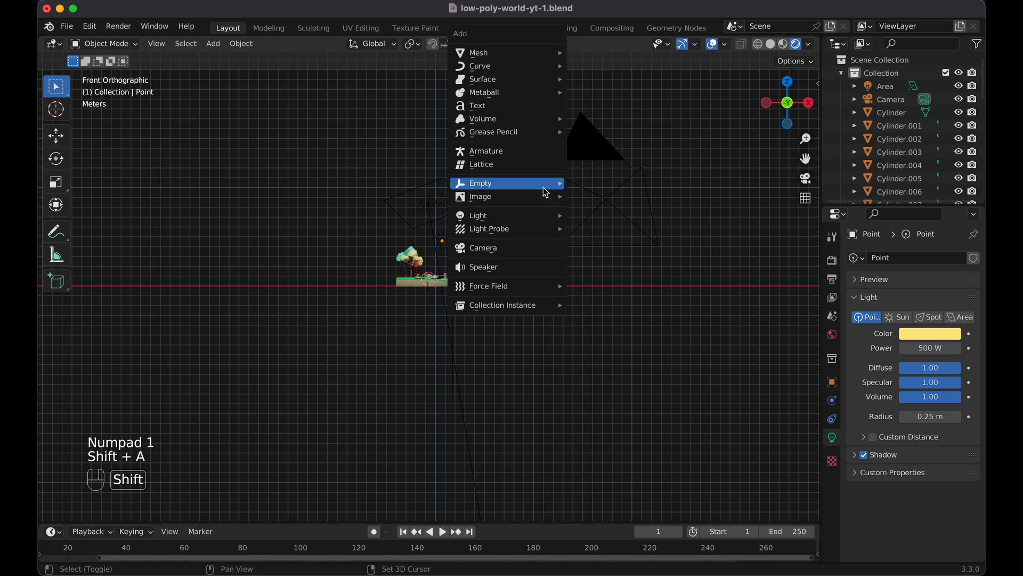
pyautogui.moveTo(545, 215)
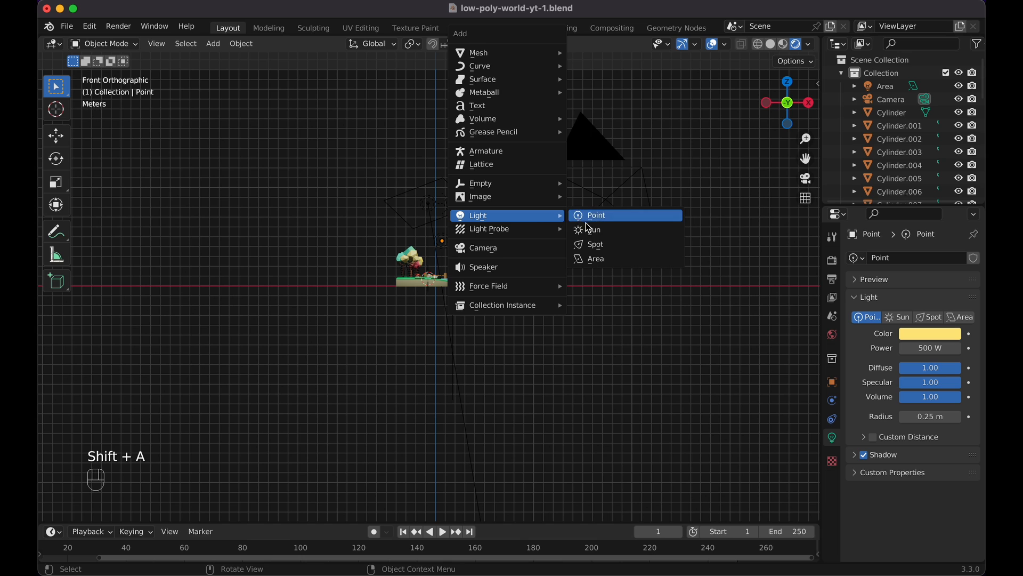
pyautogui.click(592, 259)
pyautogui.press('g')
pyautogui.press('z')
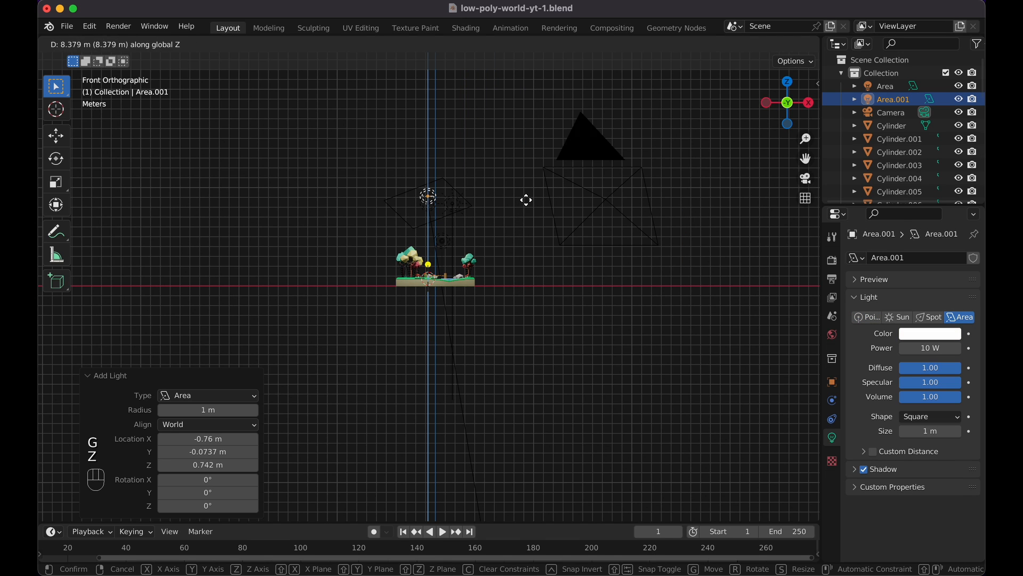
pyautogui.click(526, 201)
pyautogui.press('s')
pyautogui.click(130, 350)
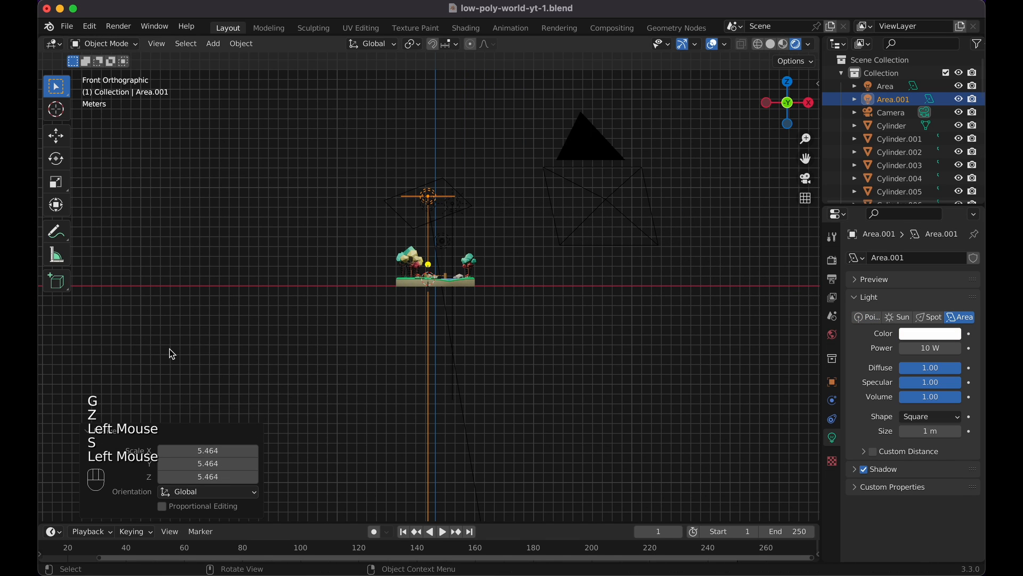
# Move the new area light about 7.57 m along X and rotate it about 35.2° in the front view to aim at the island.
pyautogui.press('g')
pyautogui.press('x')
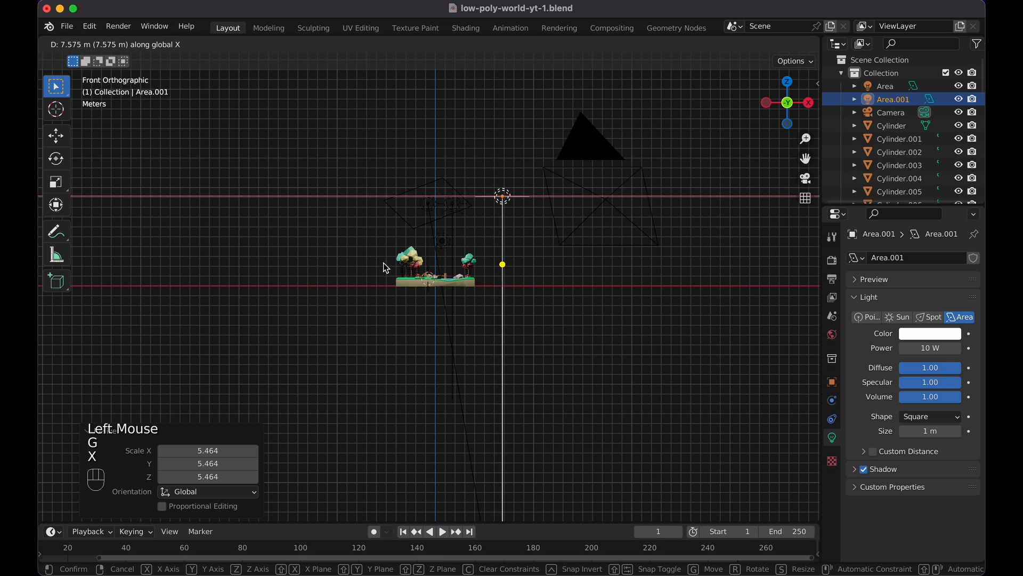
pyautogui.click(385, 264)
pyautogui.press('r')
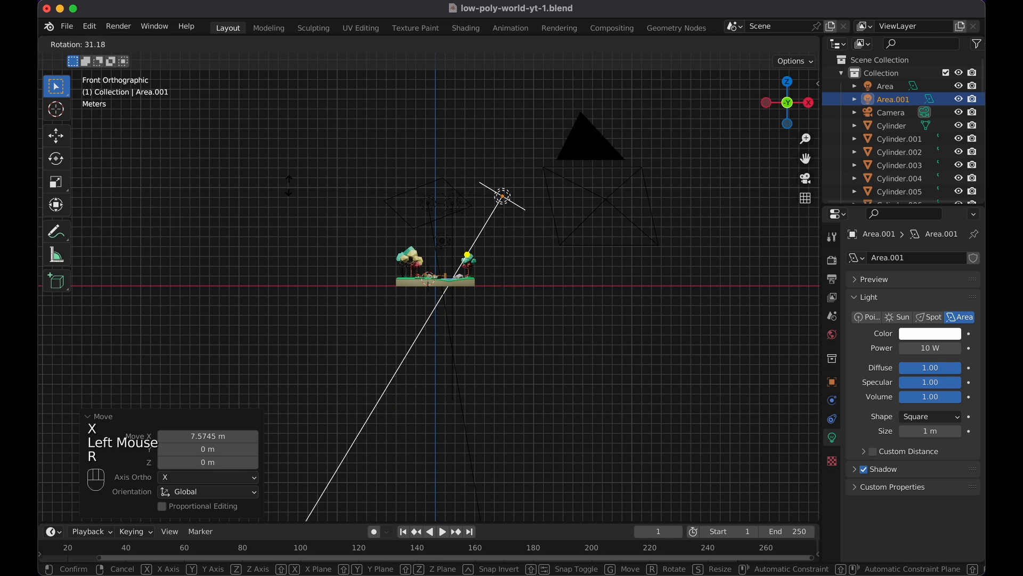
pyautogui.click(296, 179)
# Set the second area light's power to 1000 W.
pyautogui.hscroll(5, 486, 273)
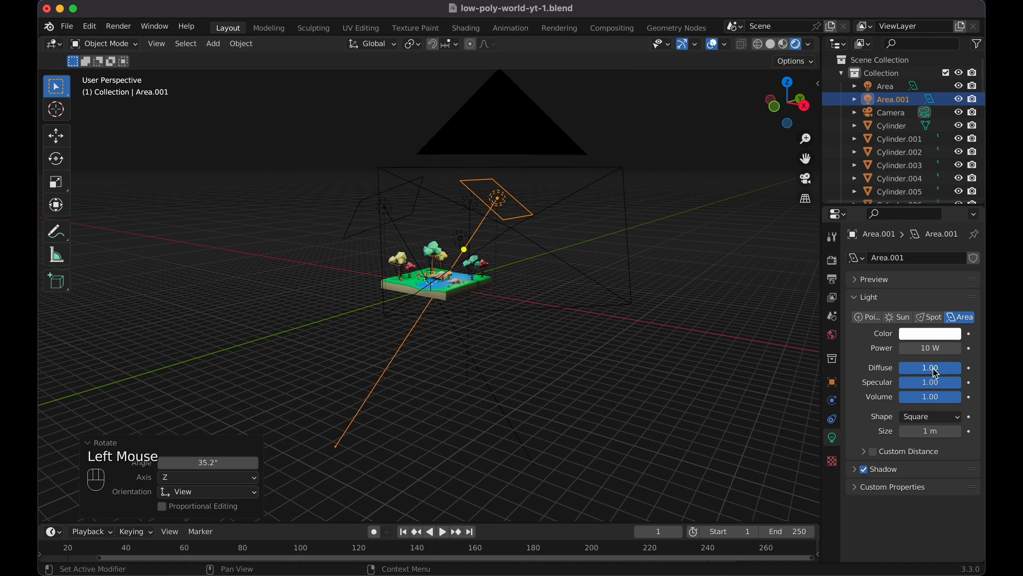
pyautogui.click(943, 336)
pyautogui.click(943, 345)
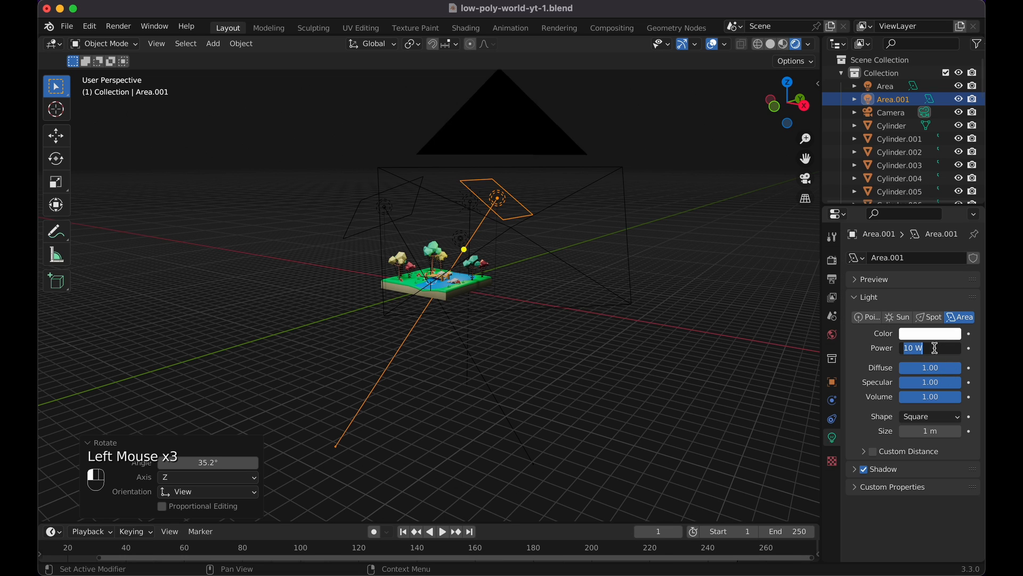
pyautogui.write('00')
pyautogui.press('Return')
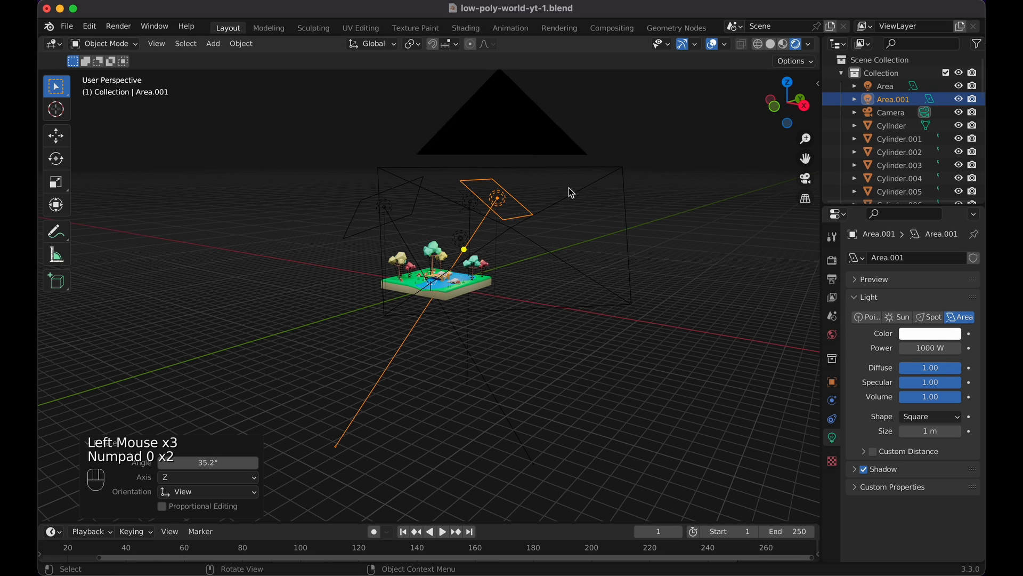
# Lower the second area light about 1.93 m along Z while looking through the camera.
pyautogui.press('KP_0')
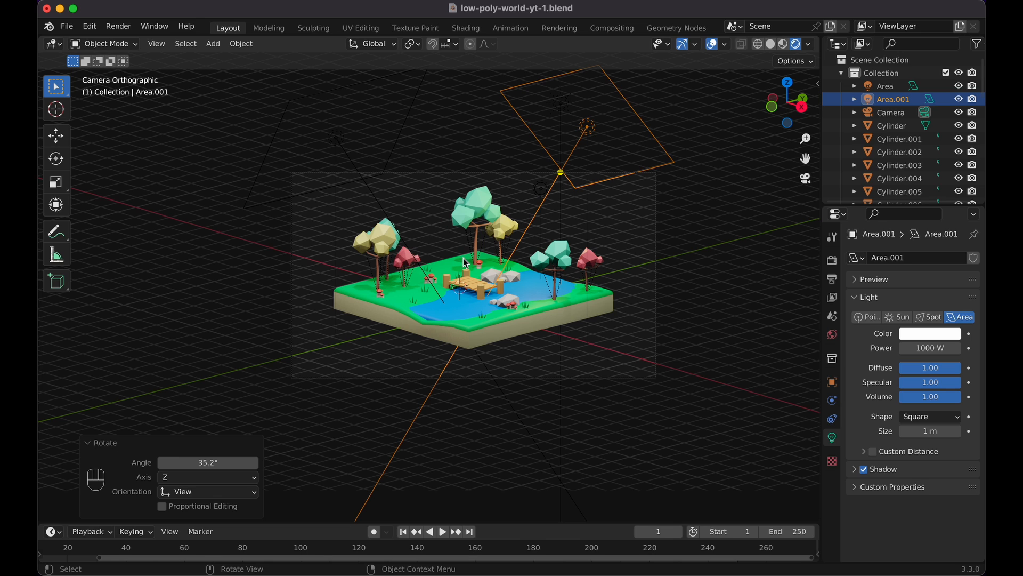
pyautogui.press('g')
pyautogui.press('z')
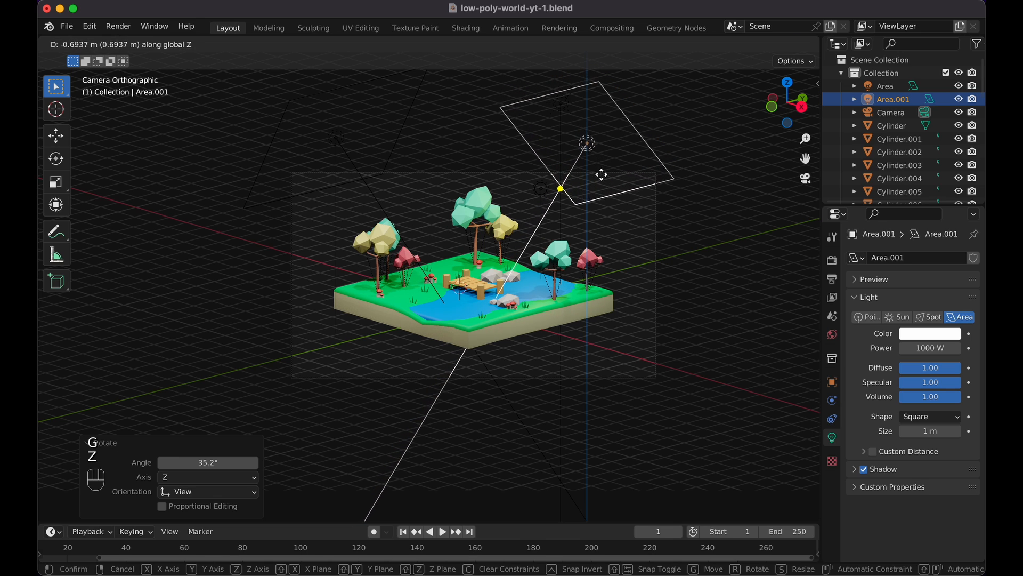
pyautogui.click(601, 210)
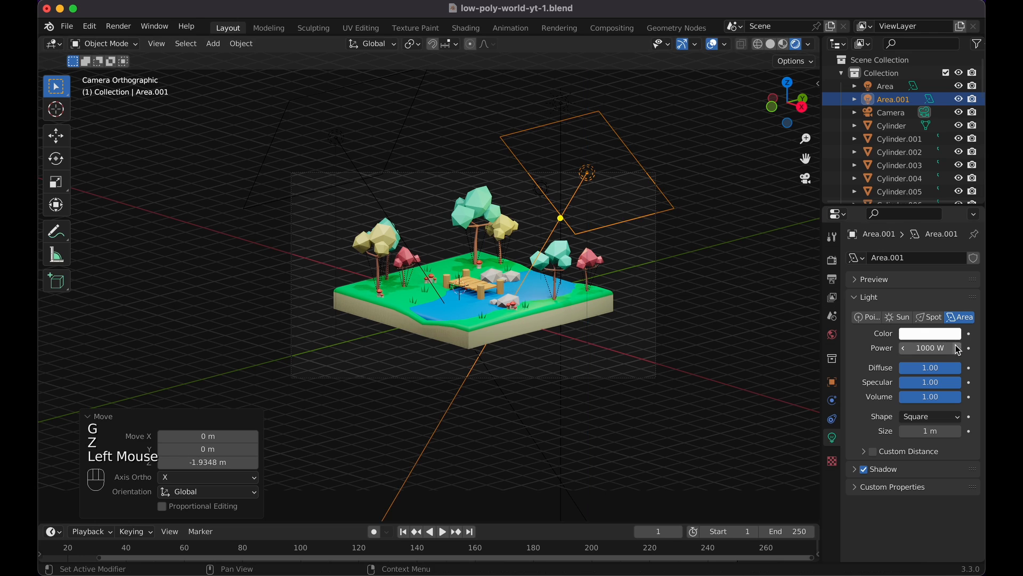
# Tint the second area light pale pink (hue 0.023, saturation 0.342, value 1).
pyautogui.click(930, 334)
pyautogui.moveTo(893, 217)
pyautogui.mouseDown()
pyautogui.moveTo(877, 240)
pyautogui.moveTo(892, 214)
pyautogui.mouseUp()
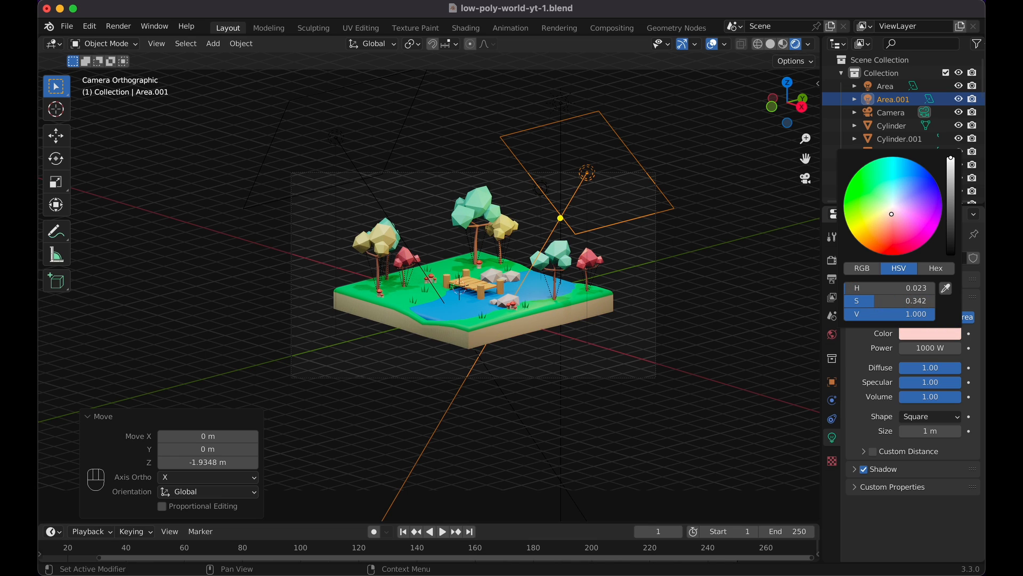
pyautogui.click(744, 203)
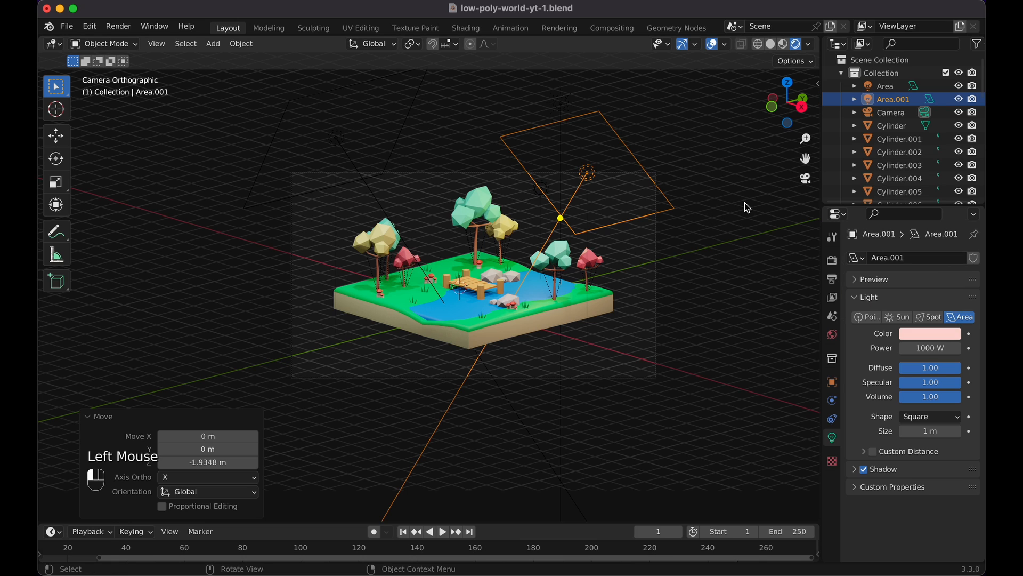
# Switch the scene's render engine from Eevee to Cycles.
pyautogui.click(831, 261)
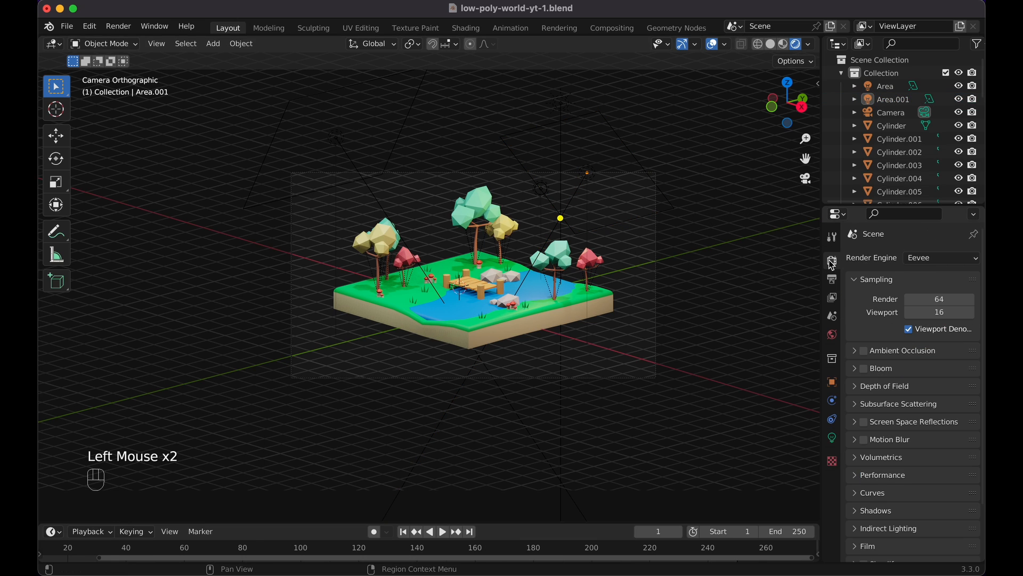
pyautogui.click(933, 258)
pyautogui.click(925, 302)
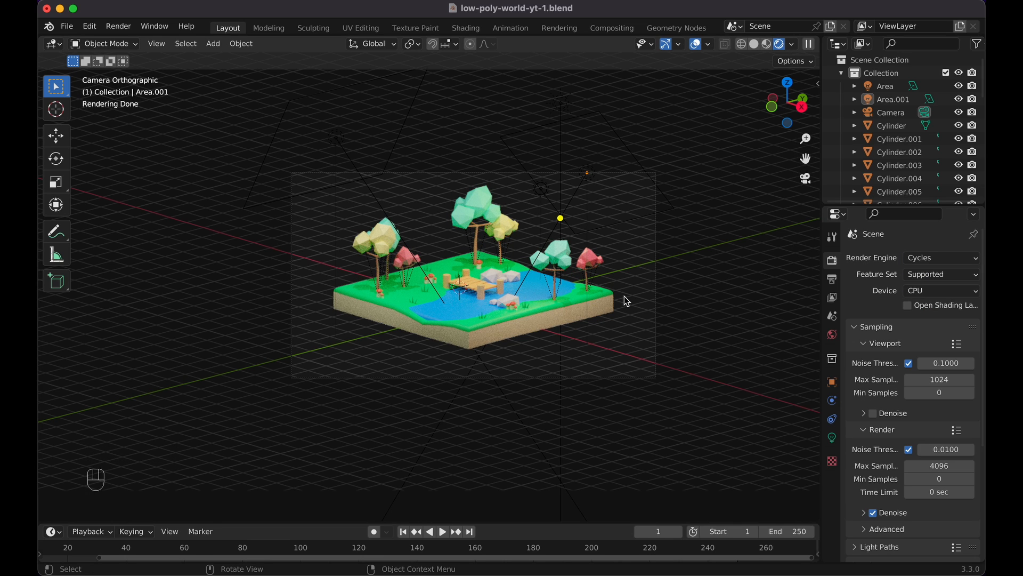
# Set the roughness of the water's material to 0.330.
pyautogui.click(436, 313)
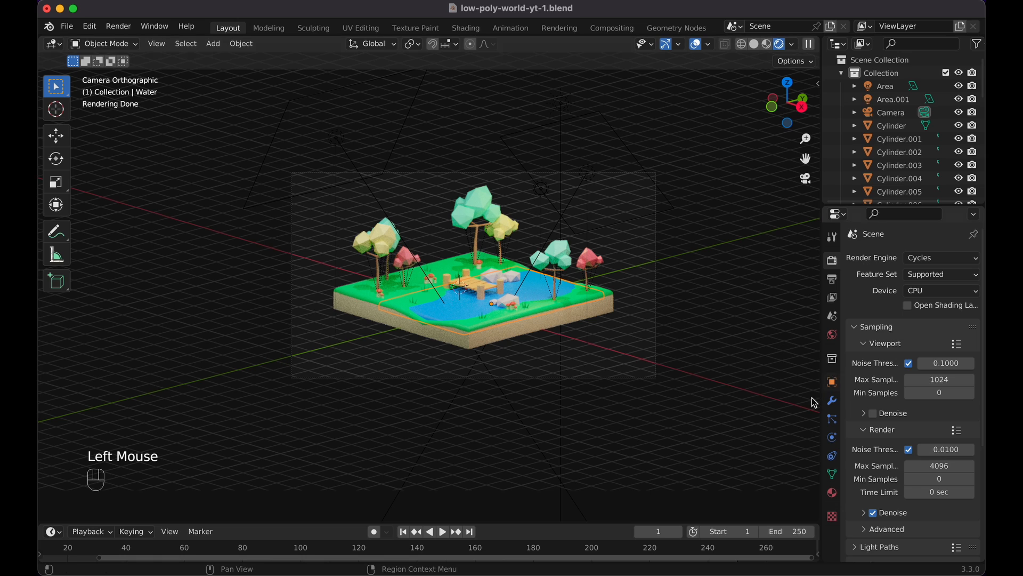
pyautogui.click(832, 493)
pyautogui.scroll(-5, 913, 373)
pyautogui.scroll(-2, 914, 427)
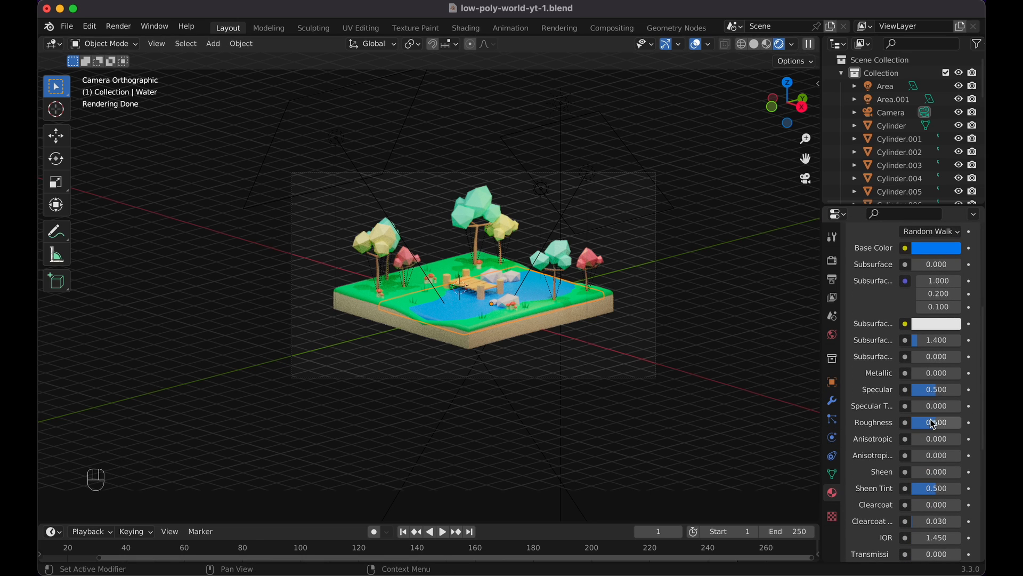
pyautogui.moveTo(932, 424)
pyautogui.mouseDown()
pyautogui.moveTo(920, 424)
pyautogui.moveTo(959, 424)
pyautogui.moveTo(928, 424)
pyautogui.mouseUp()
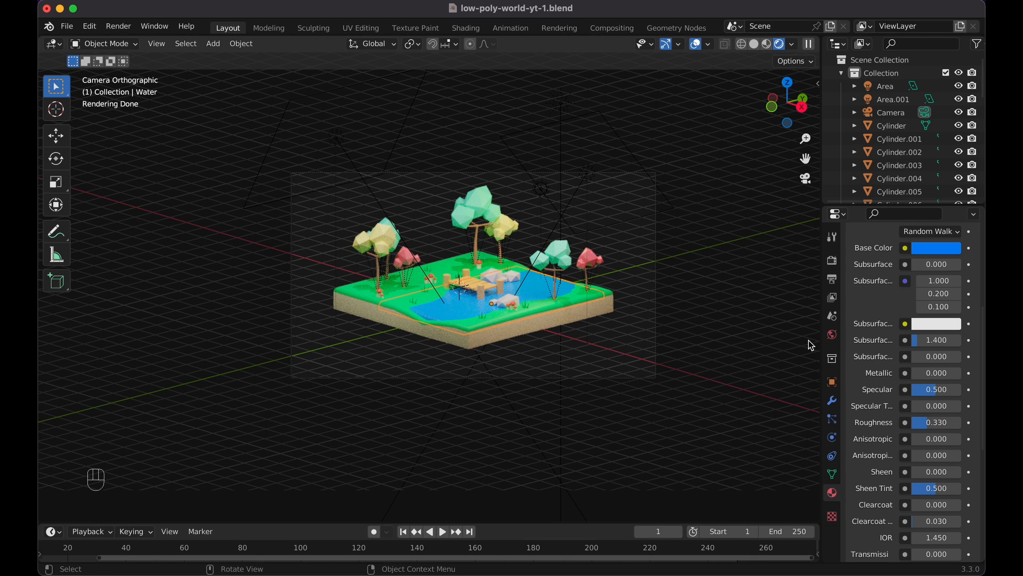
# Set the Cycles maximum samples to 128 for the viewport and 512 for the final render.
pyautogui.click(833, 261)
pyautogui.scroll(2, 864, 316)
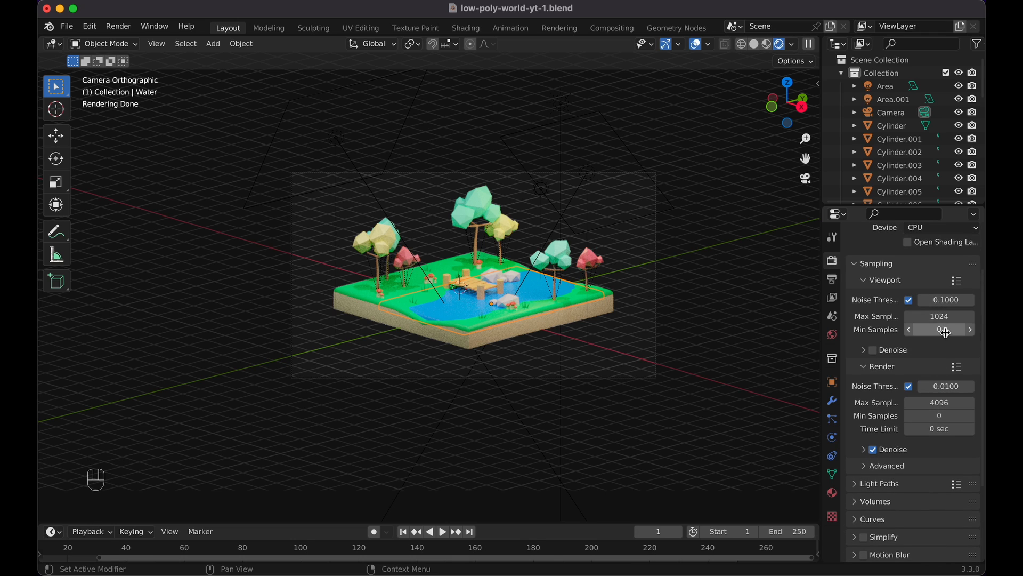
pyautogui.click(951, 317)
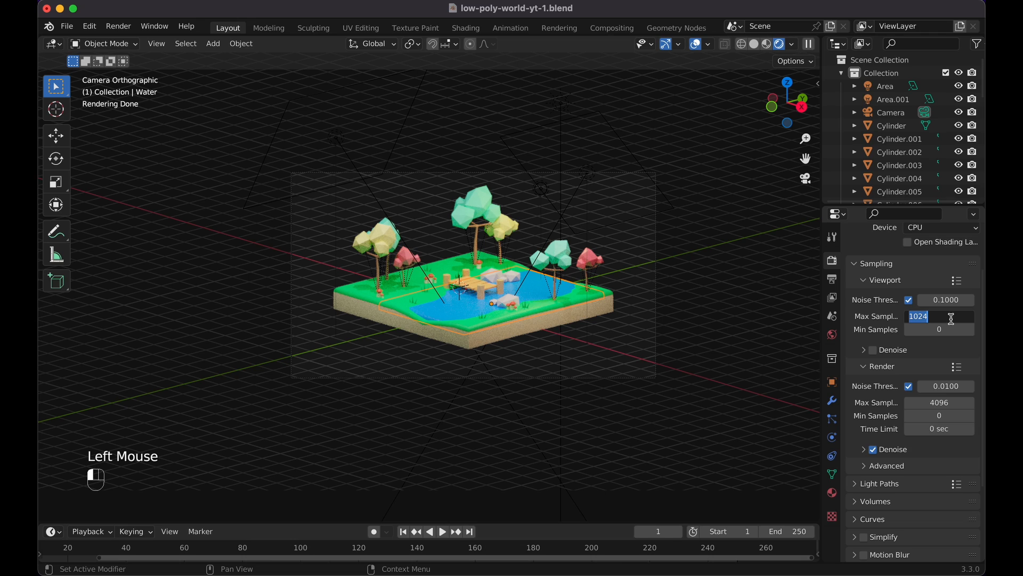
pyautogui.write('128')
pyautogui.press('Return')
pyautogui.click(943, 405)
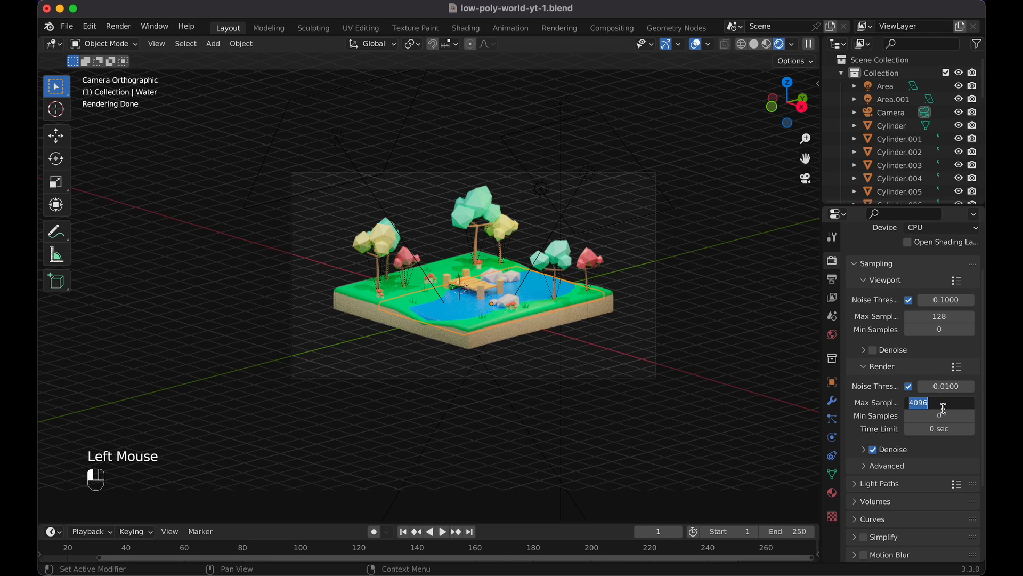
pyautogui.write('512')
pyautogui.press('Return')
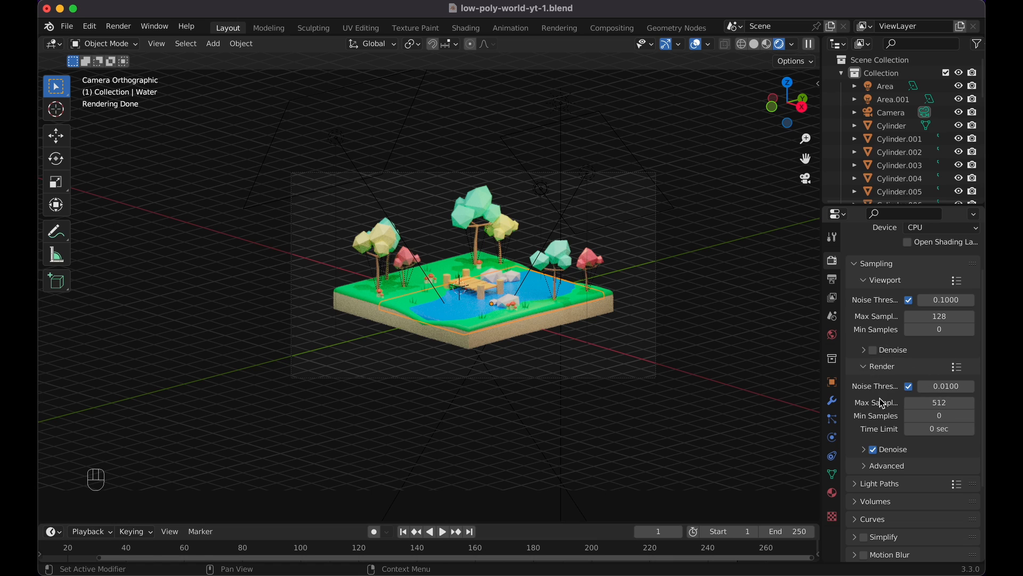
# Review the scene's render, view layer and collection settings, then check the output path and file format.
pyautogui.scroll(-5, 888, 397)
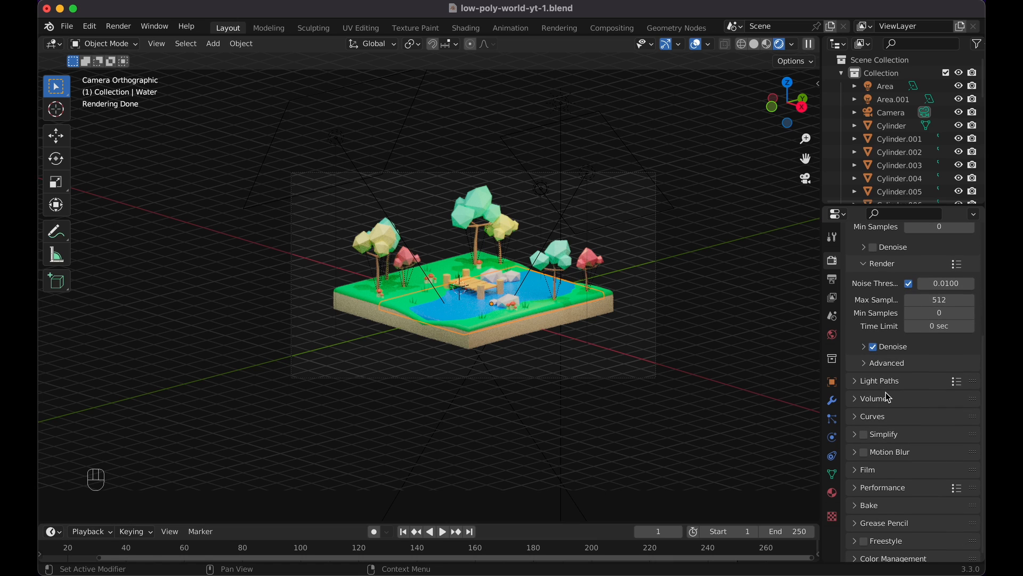
pyautogui.scroll(8, 889, 397)
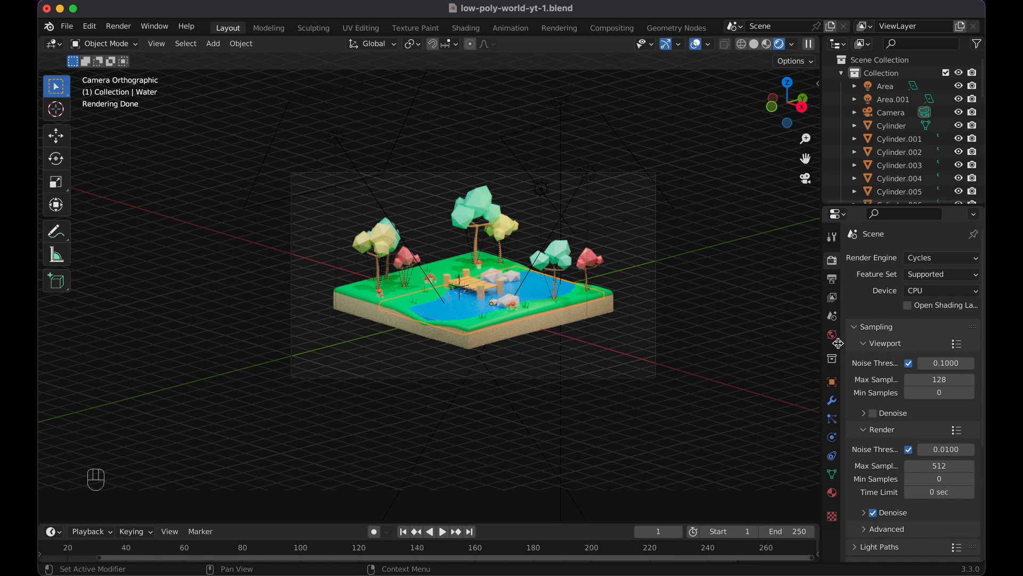
pyautogui.click(833, 298)
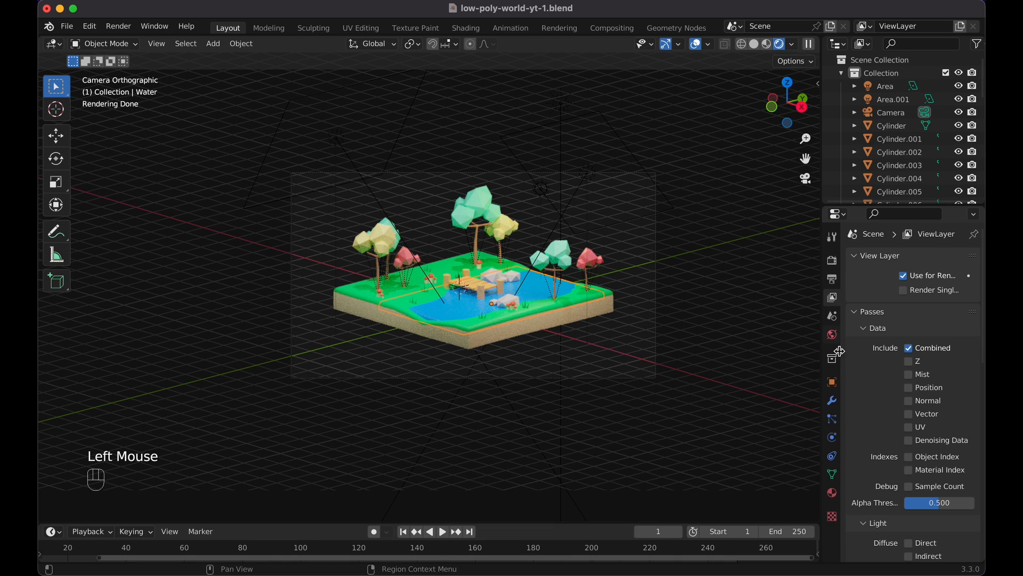
pyautogui.scroll(-15, 885, 335)
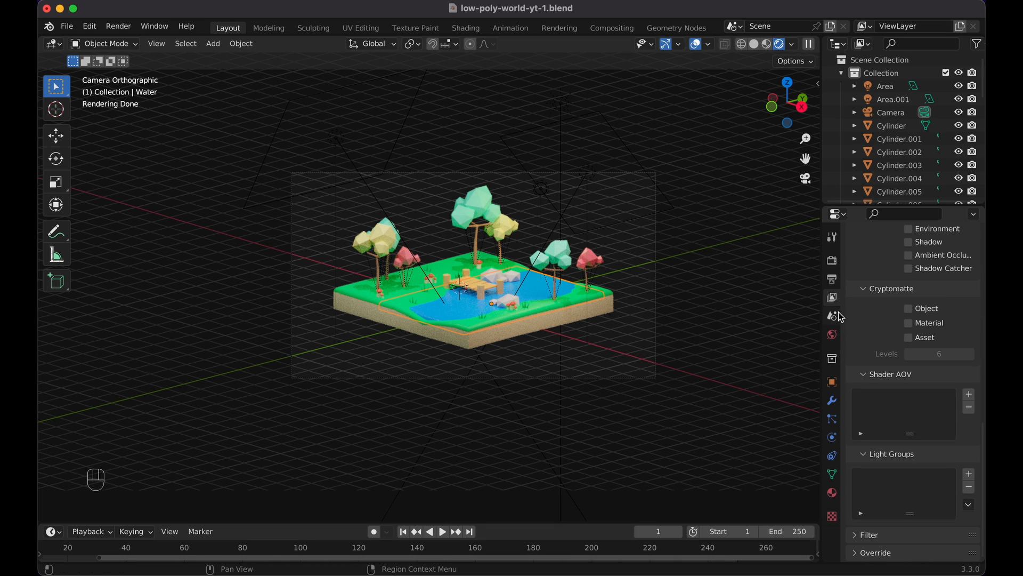
pyautogui.click(832, 358)
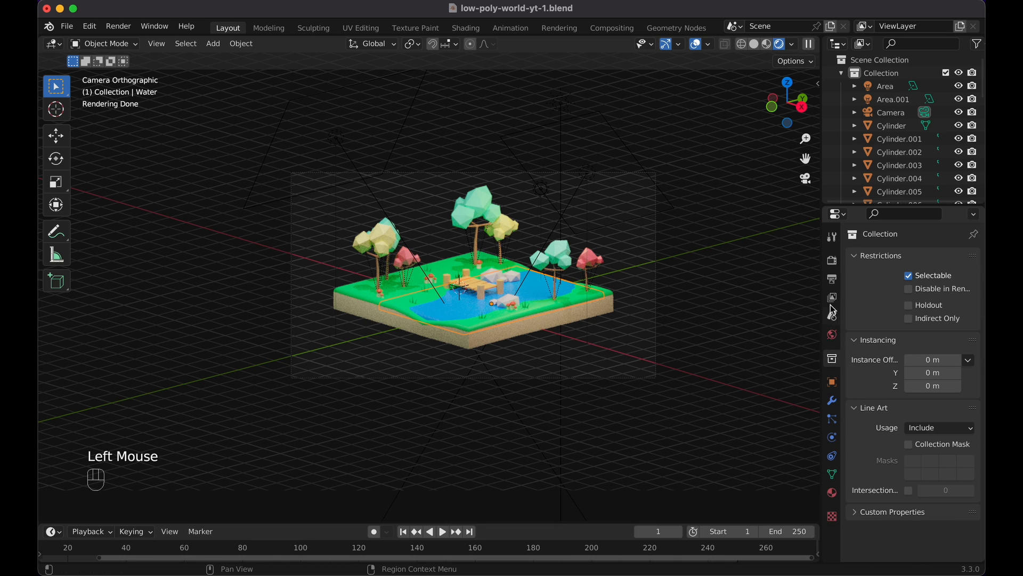
pyautogui.click(832, 280)
pyautogui.scroll(-5, 927, 418)
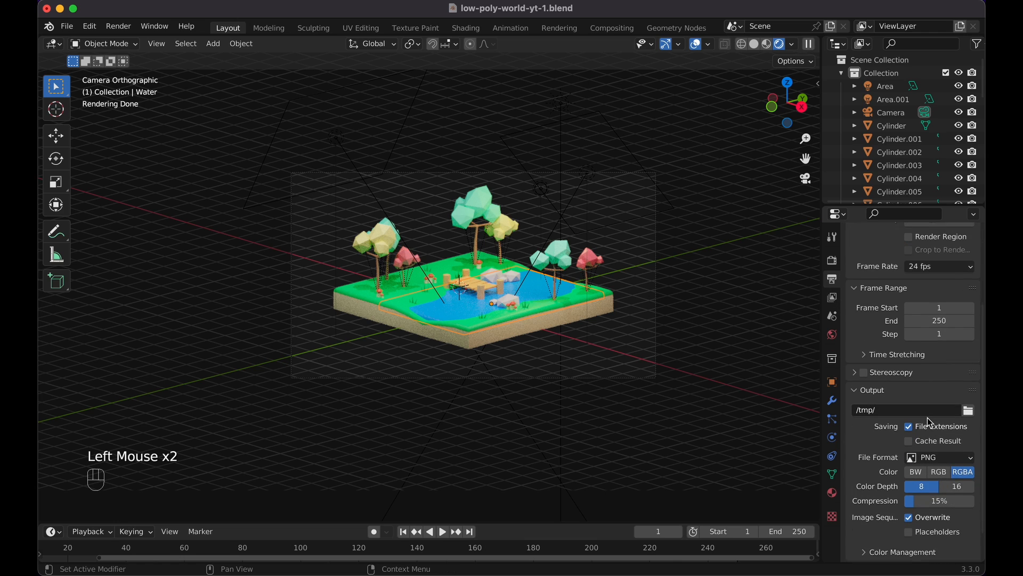
pyautogui.click(946, 406)
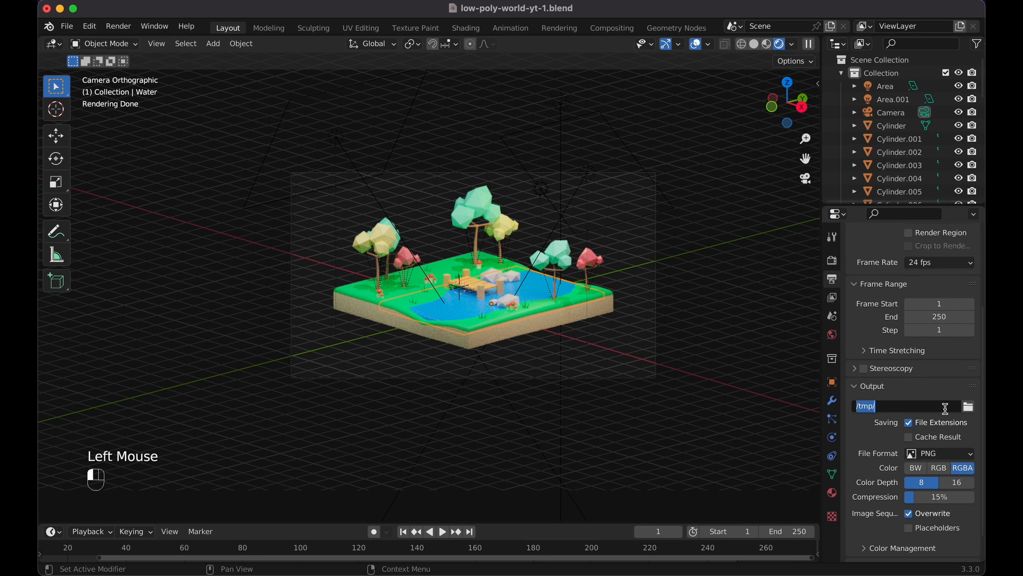
pyautogui.click(949, 459)
pyautogui.scroll(-1, 885, 461)
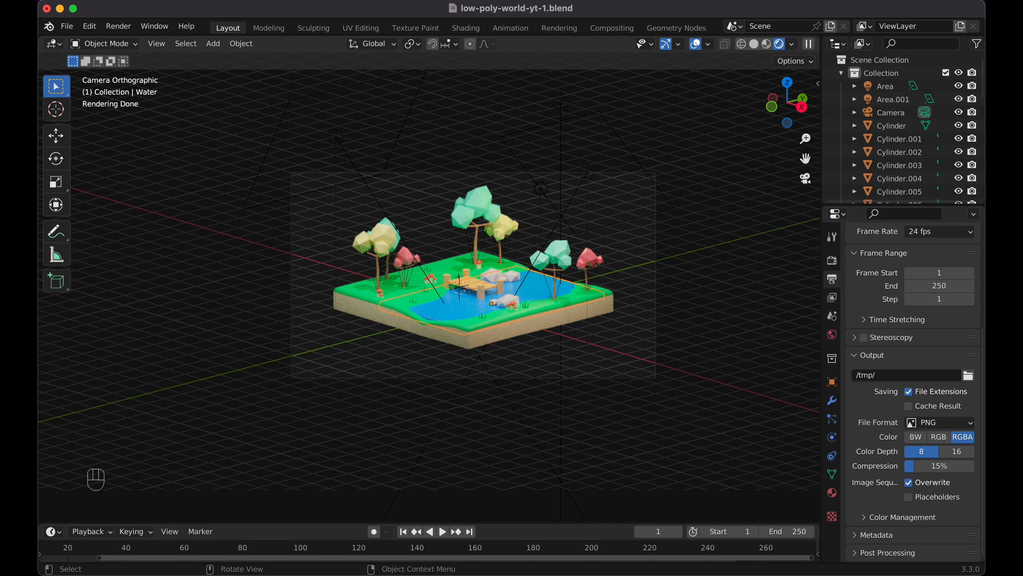
# Render the current frame of the low-poly scene as a still image.
pyautogui.click(132, 28)
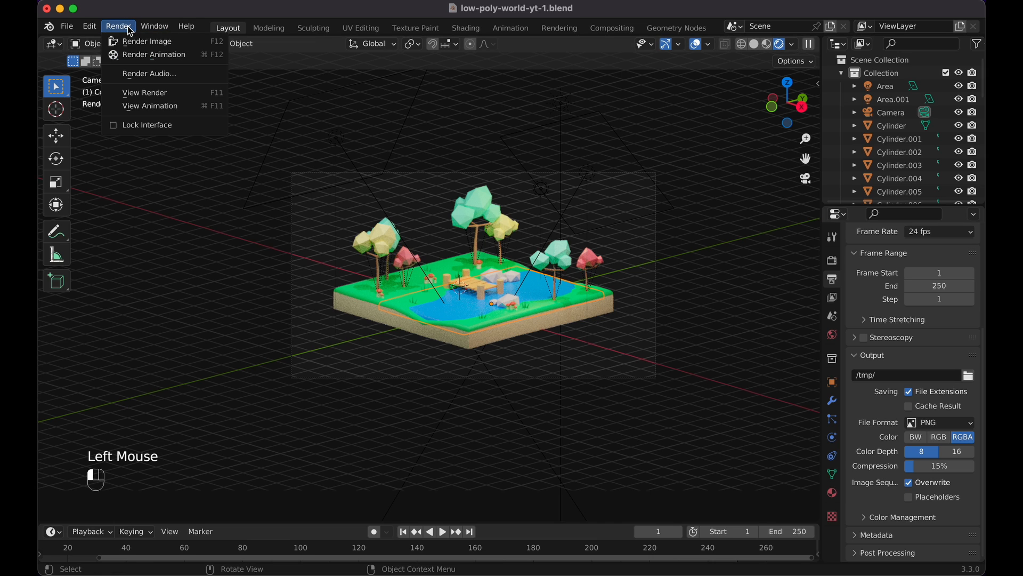
pyautogui.click(133, 43)
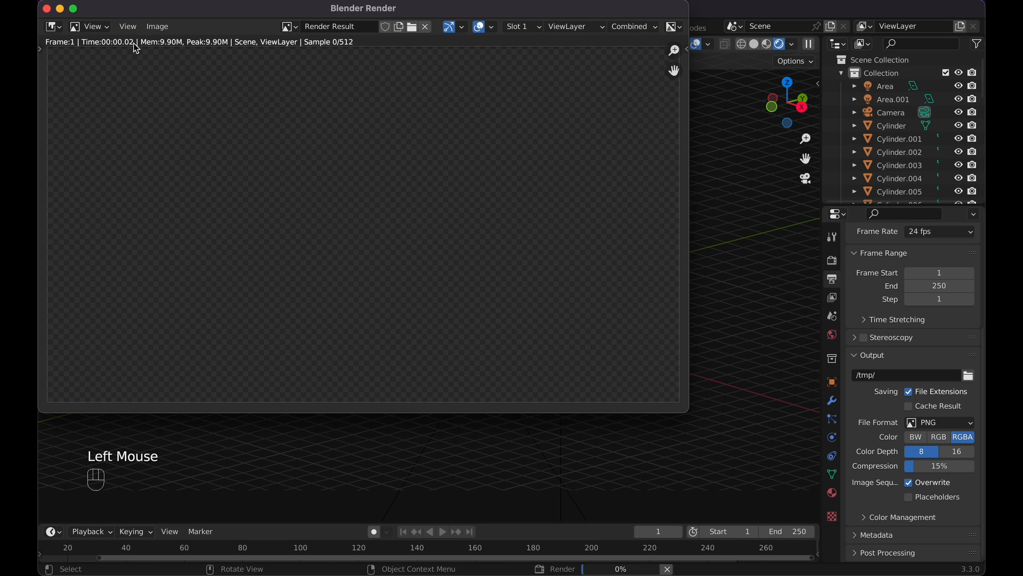